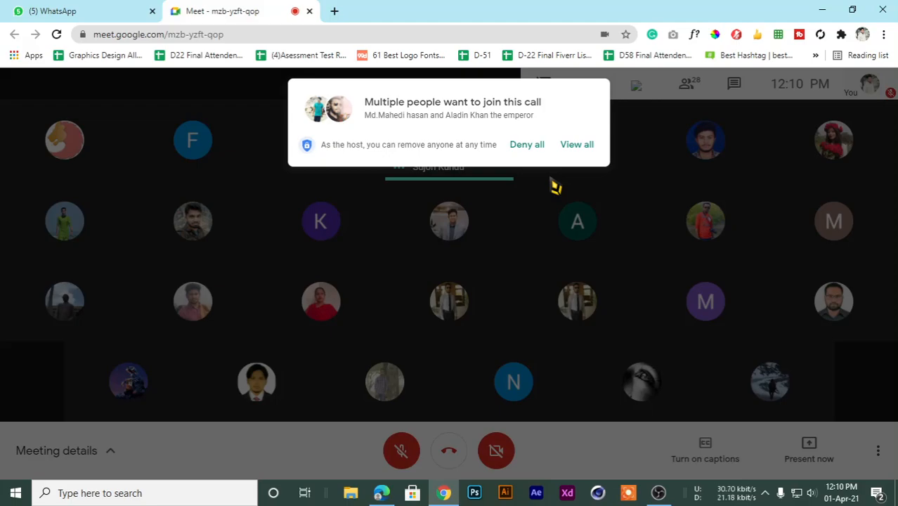
Admit all the people waiting to join the call, including the two who request entry individually.
click(572, 156)
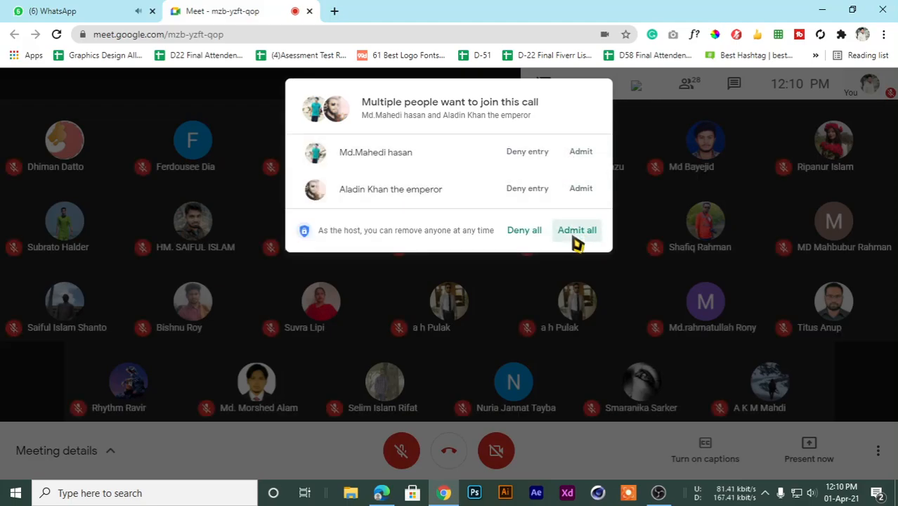
click(576, 232)
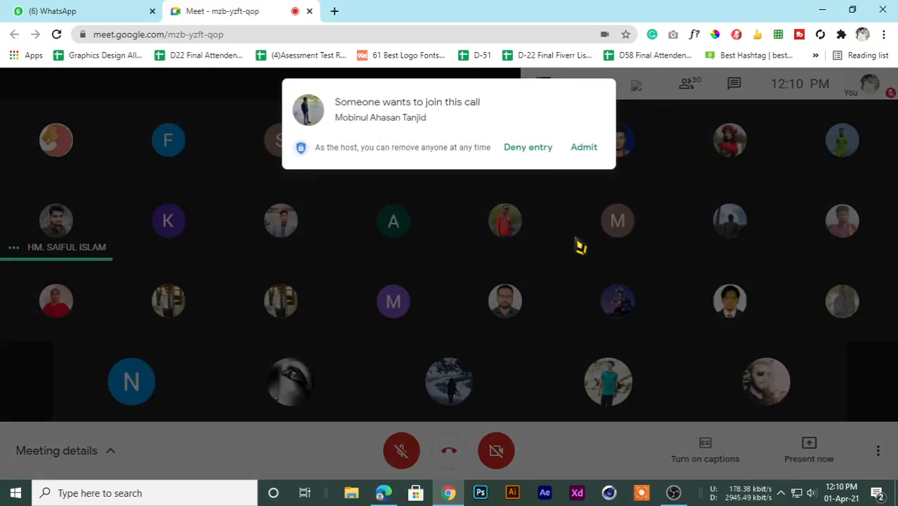
click(584, 147)
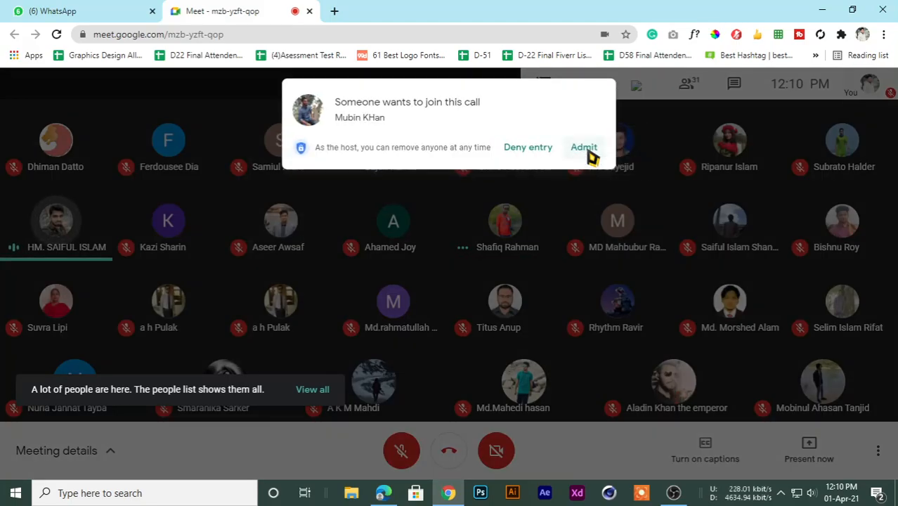
click(584, 149)
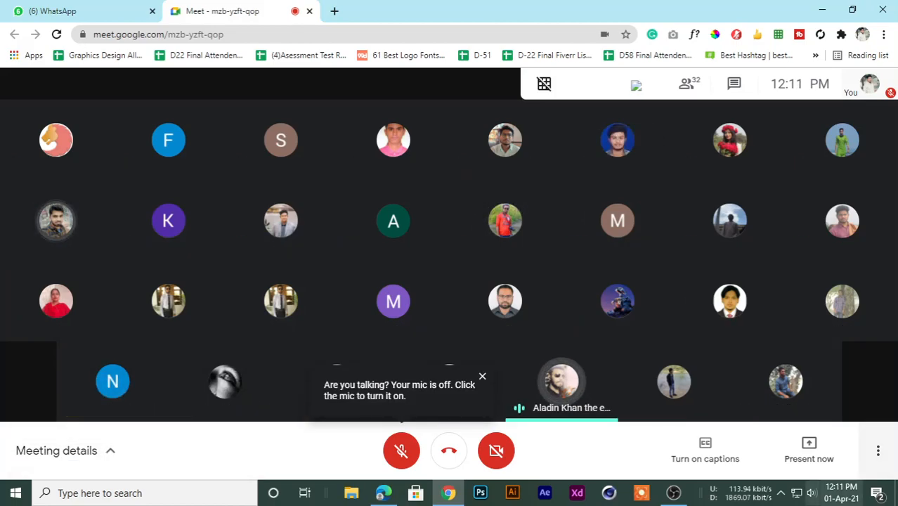
Lower the system speaker volume to 1 and admit the next person waiting to join the call.
click(811, 492)
drag(721, 461, 709, 469)
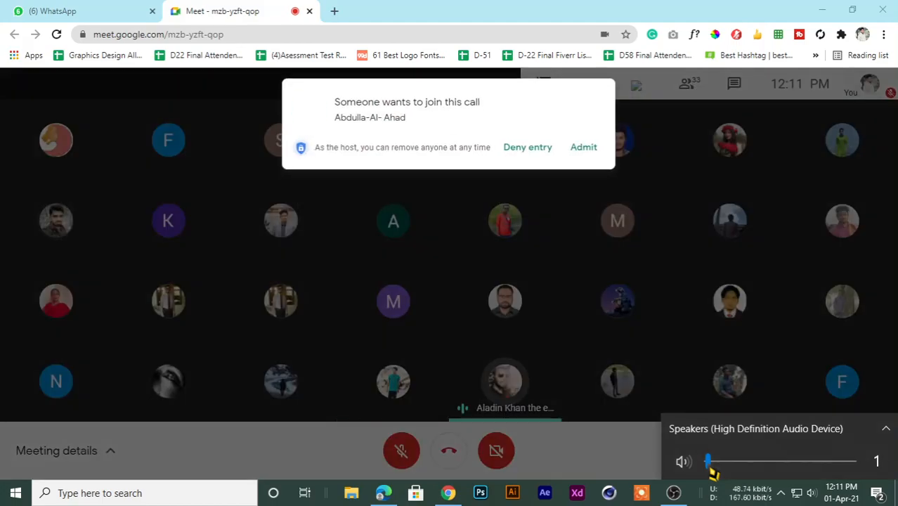
click(580, 151)
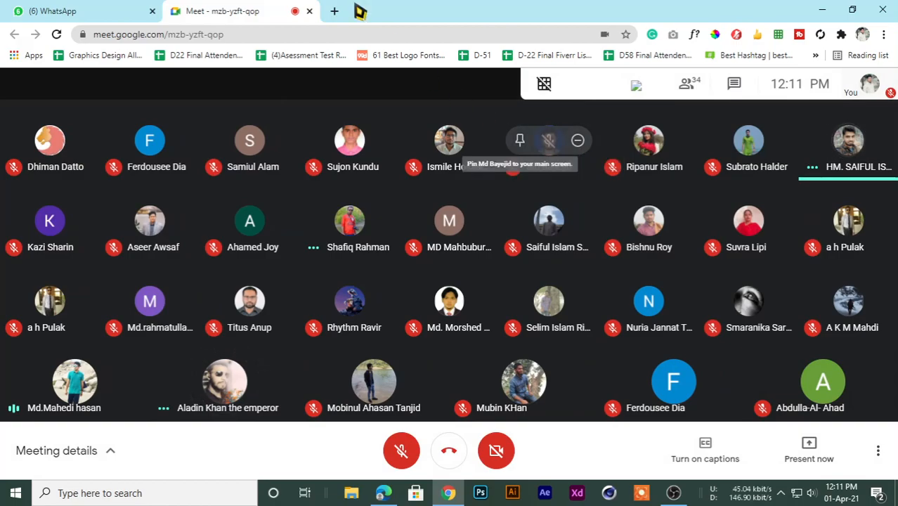
click(64, 10)
click(274, 11)
click(78, 10)
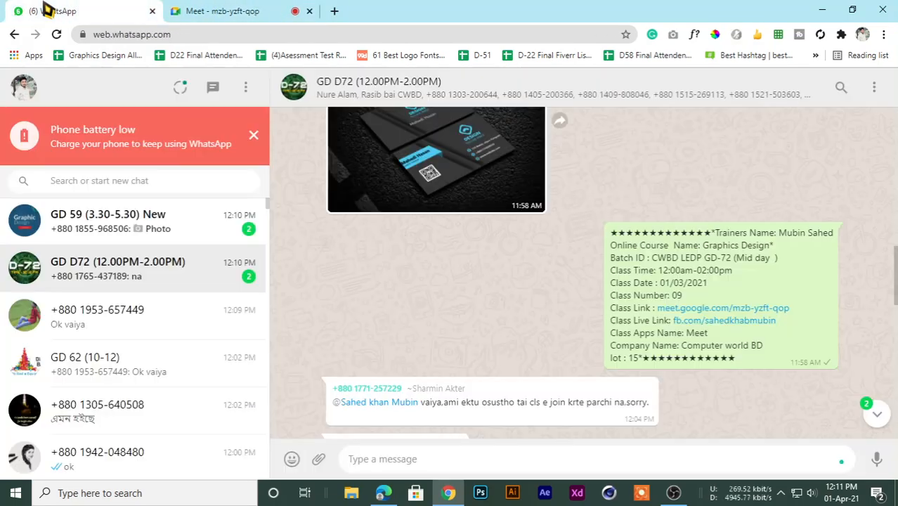
click(214, 9)
click(91, 10)
click(200, 10)
click(101, 11)
click(216, 9)
click(135, 10)
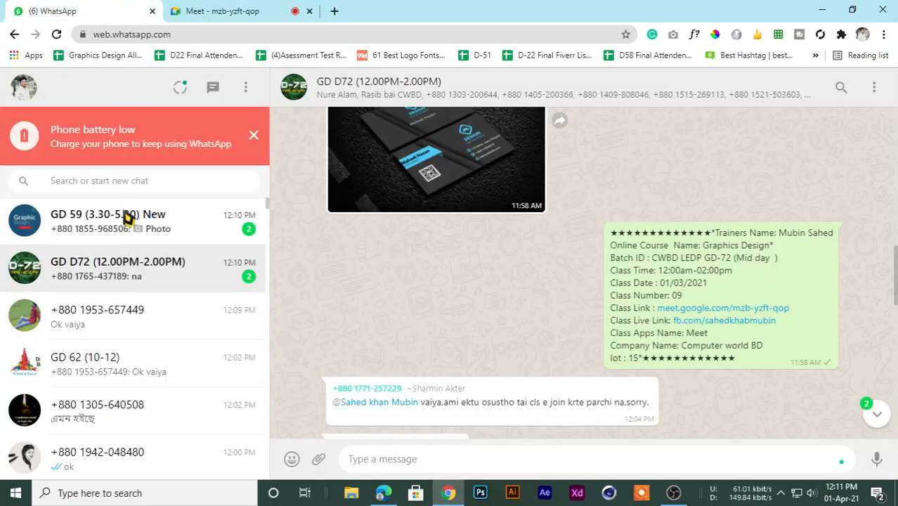
Open a new blank tab in the browser alongside the meeting.
click(230, 10)
click(334, 10)
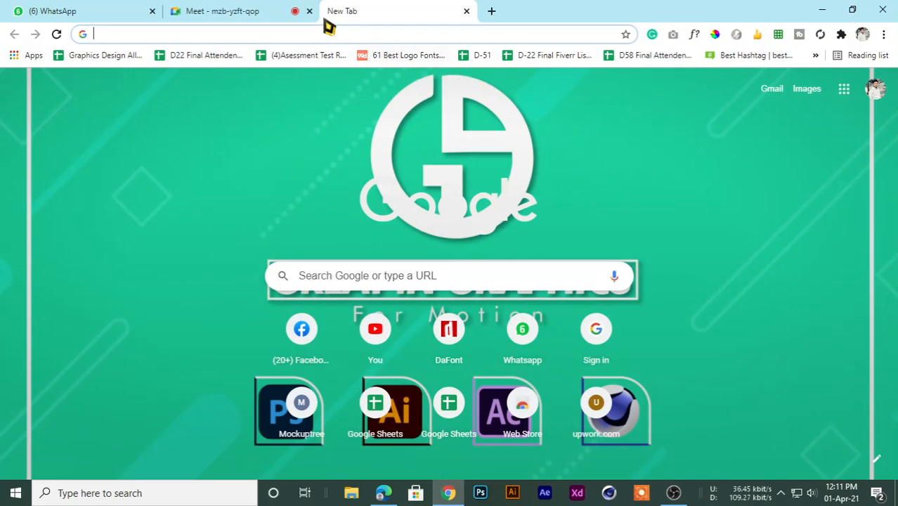
click(283, 6)
click(345, 9)
click(238, 10)
click(80, 10)
click(367, 8)
click(172, 10)
click(127, 9)
click(218, 8)
click(355, 8)
click(249, 14)
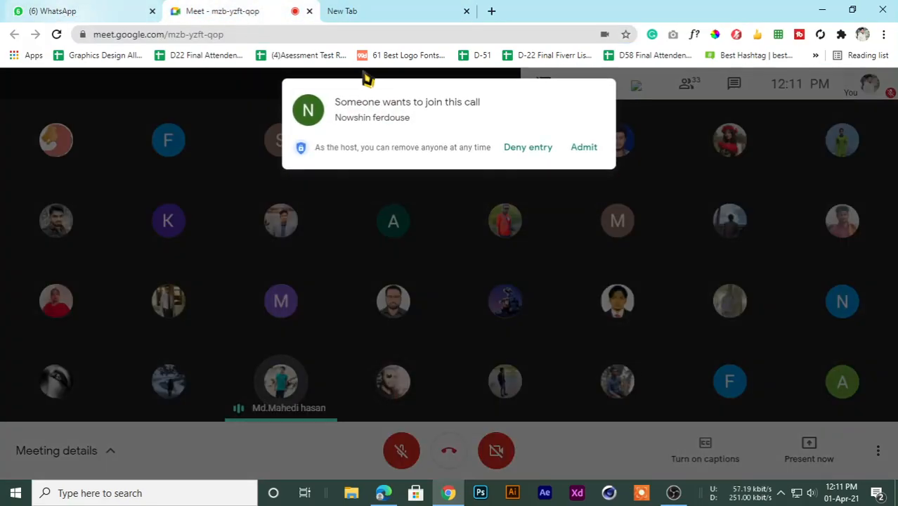
Admit the two people who ask one after the other to join the call.
click(583, 150)
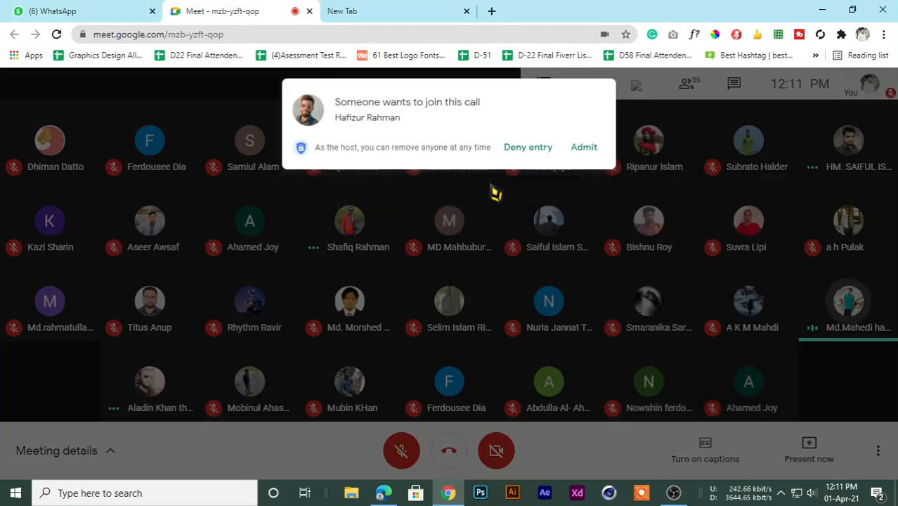
click(584, 148)
click(355, 11)
click(217, 9)
click(149, 10)
click(259, 9)
click(141, 9)
click(237, 10)
click(94, 9)
click(216, 9)
click(90, 9)
click(233, 10)
click(91, 9)
click(254, 8)
click(110, 9)
click(177, 10)
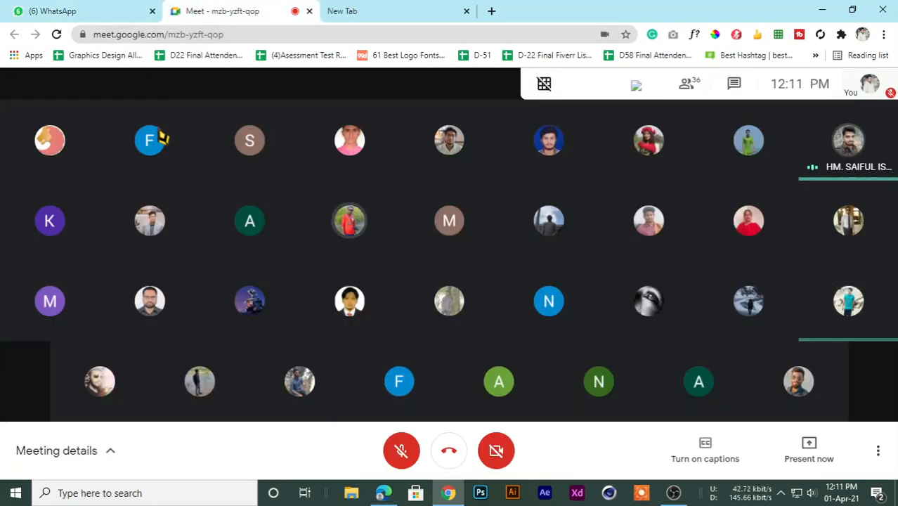
click(91, 10)
click(236, 8)
Read the unread messages at the end of the GD D72 (12.00PM-2.00PM) group chat in WhatsApp.
click(78, 8)
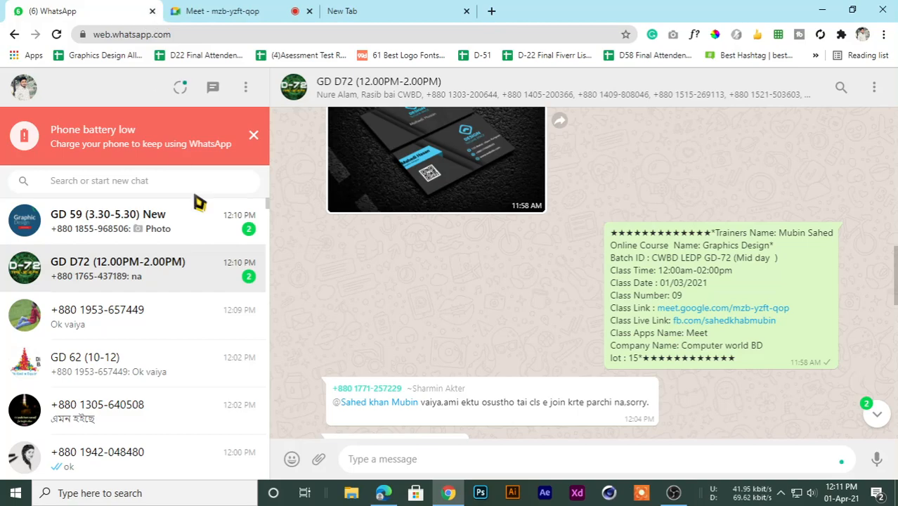
scroll(455, 266, down, 10)
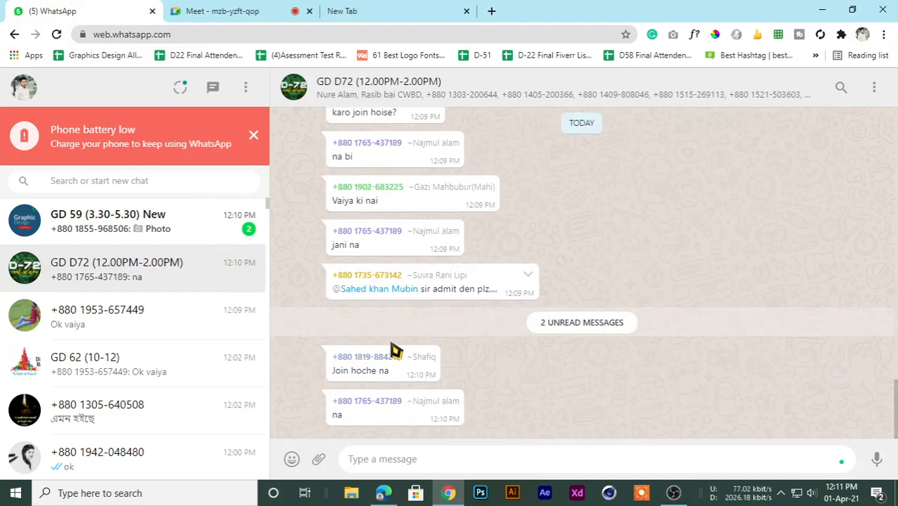
scroll(393, 349, up, 5)
scroll(397, 343, down, 5)
click(217, 10)
click(82, 7)
click(274, 7)
click(43, 7)
click(210, 7)
click(383, 8)
click(188, 8)
click(84, 8)
click(281, 8)
click(415, 7)
click(198, 7)
click(114, 10)
click(211, 10)
click(411, 10)
click(172, 10)
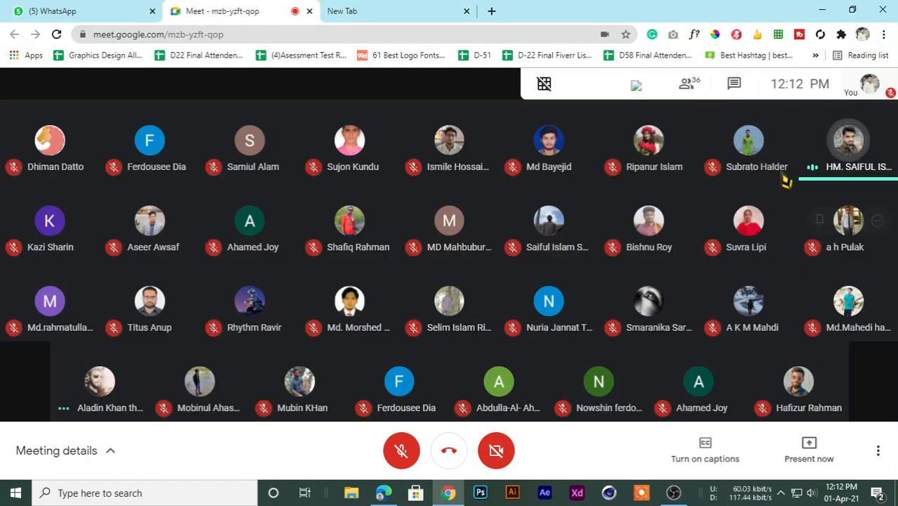
click(400, 9)
click(126, 8)
click(263, 8)
click(380, 10)
click(232, 9)
click(104, 9)
click(217, 11)
click(387, 9)
click(271, 10)
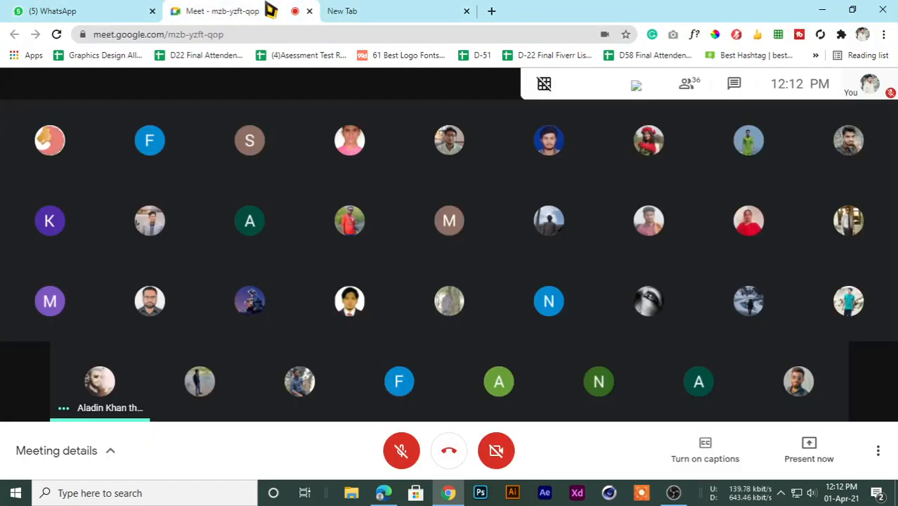
Open the GD 59 (3.30-5.30) New group chat in WhatsApp and return to the meeting.
click(116, 9)
click(211, 231)
click(226, 9)
click(100, 10)
click(232, 10)
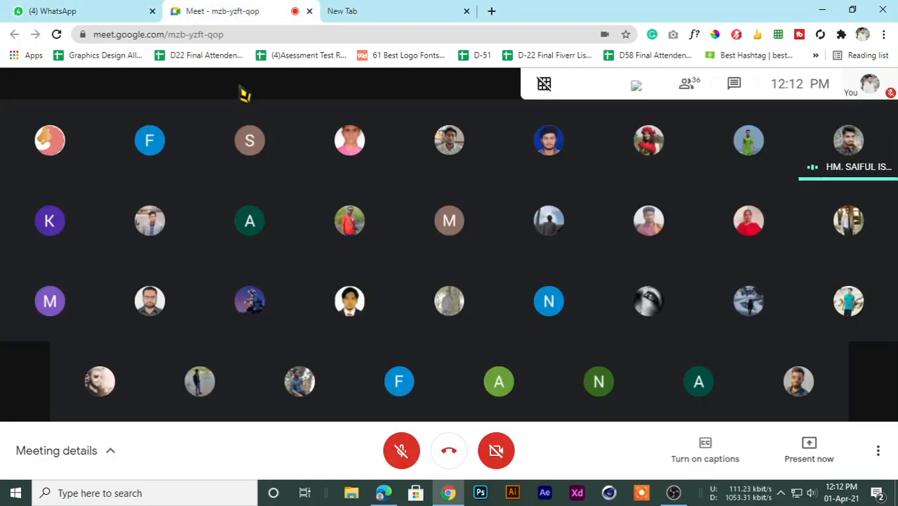
click(94, 10)
click(258, 10)
click(90, 10)
click(206, 10)
click(81, 10)
click(209, 10)
click(133, 10)
click(210, 10)
click(137, 10)
click(245, 10)
click(112, 10)
click(235, 10)
click(102, 10)
click(236, 10)
click(71, 10)
click(184, 10)
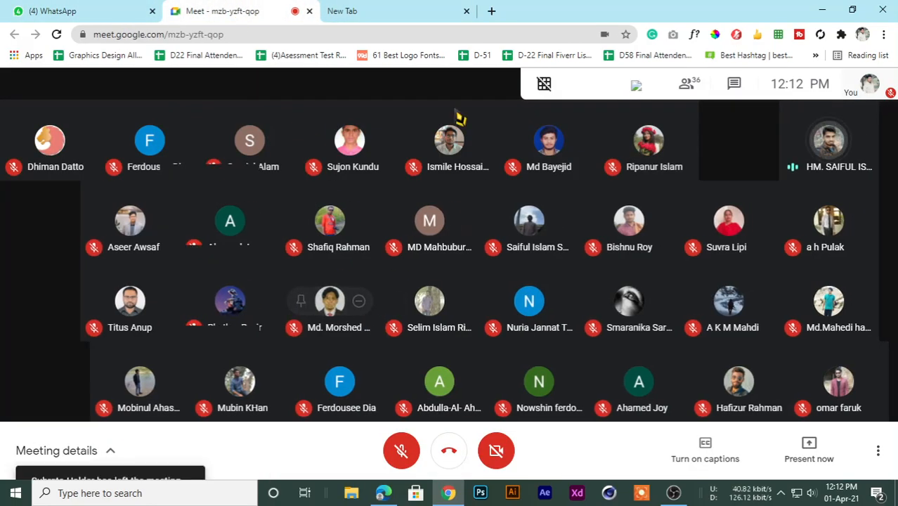
Switch to OBS to check the running recording and its audio levels, and return to the meeting.
click(673, 493)
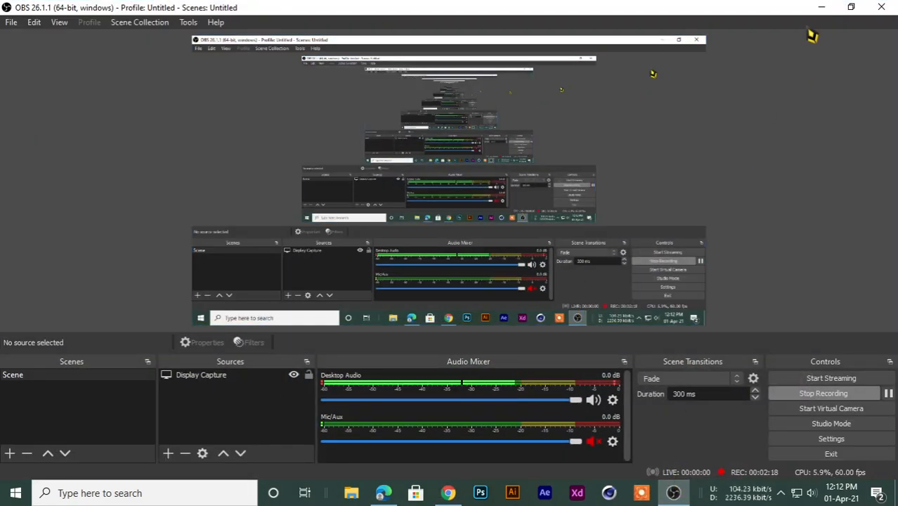
click(816, 8)
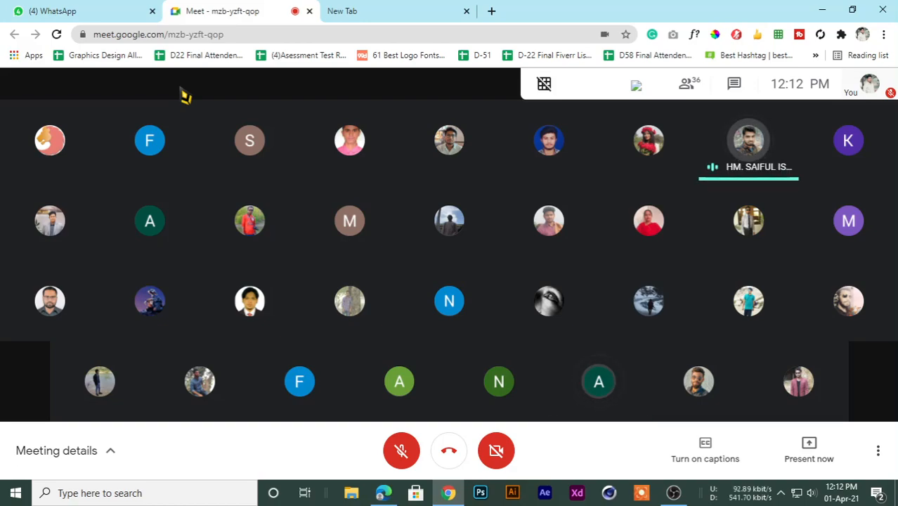
Raise the system speaker volume to 9.
click(811, 493)
click(718, 463)
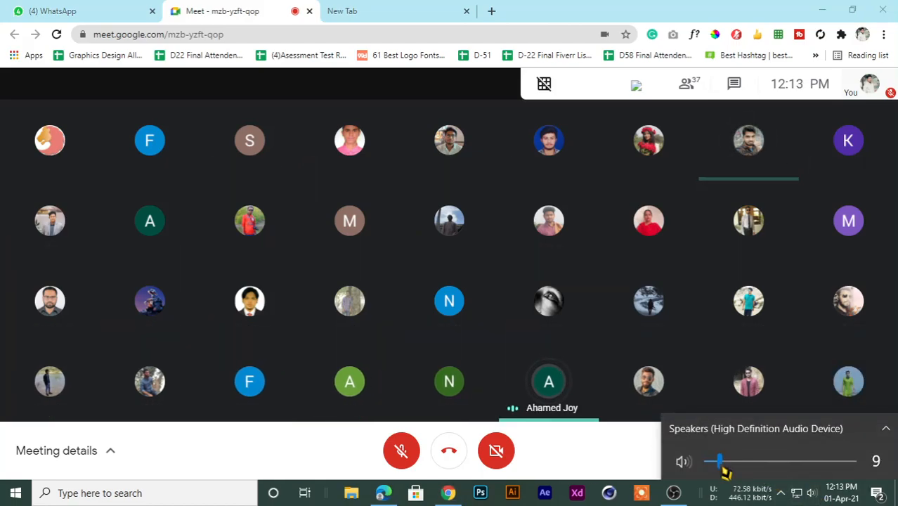
Turn on the microphone in the Google Meet call.
click(351, 11)
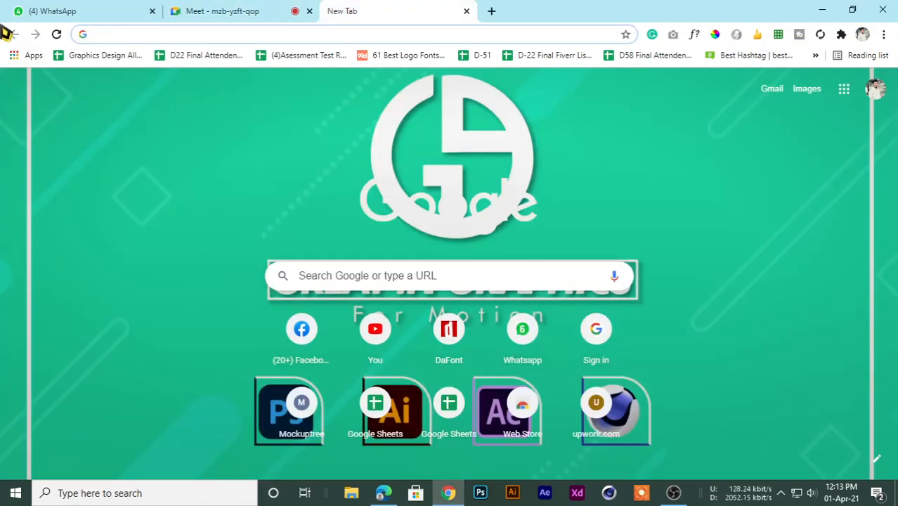
click(209, 9)
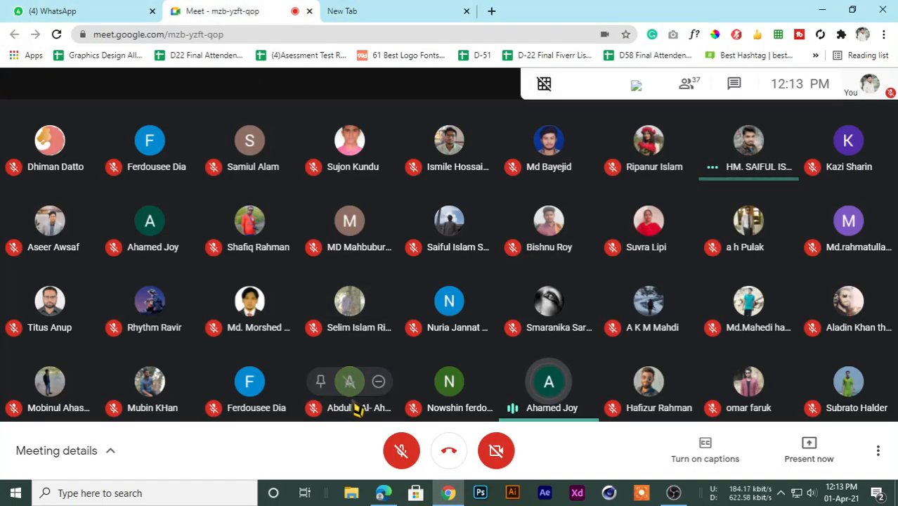
click(402, 453)
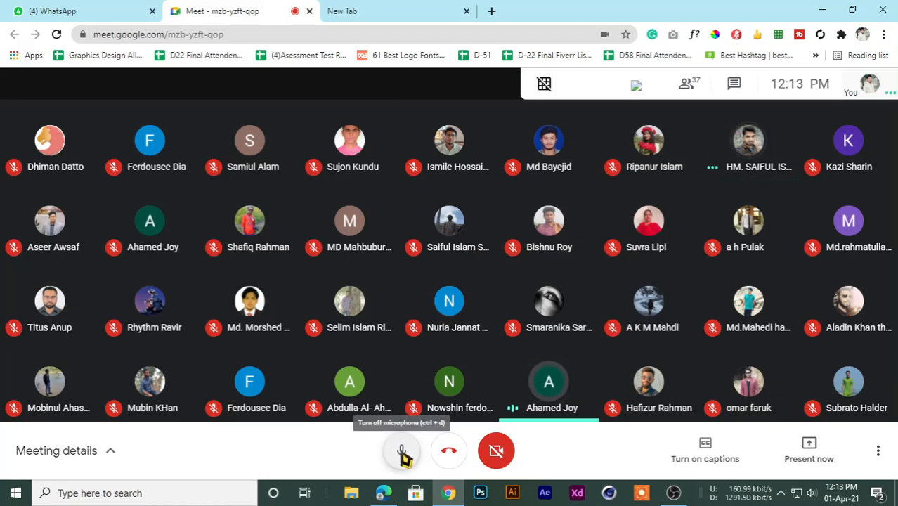
click(374, 9)
click(263, 8)
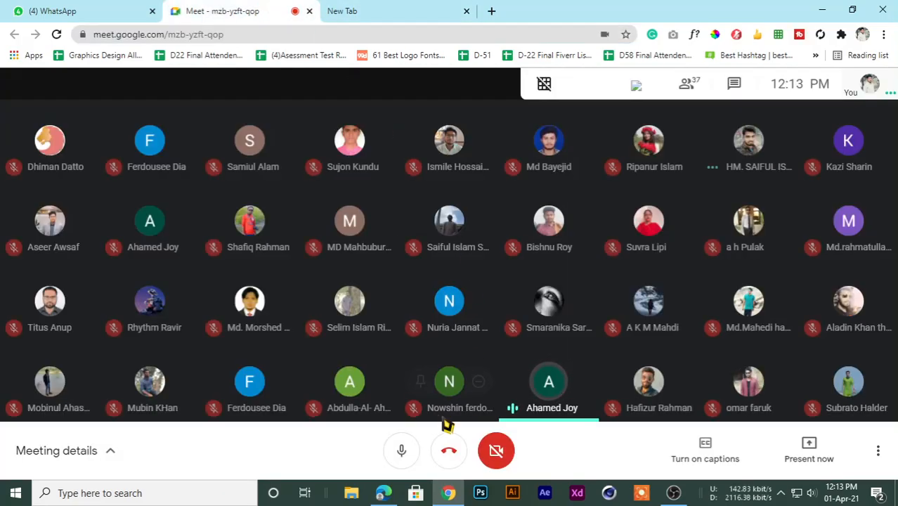
click(365, 5)
click(232, 7)
click(350, 7)
click(237, 8)
click(351, 7)
click(258, 8)
click(361, 8)
click(239, 9)
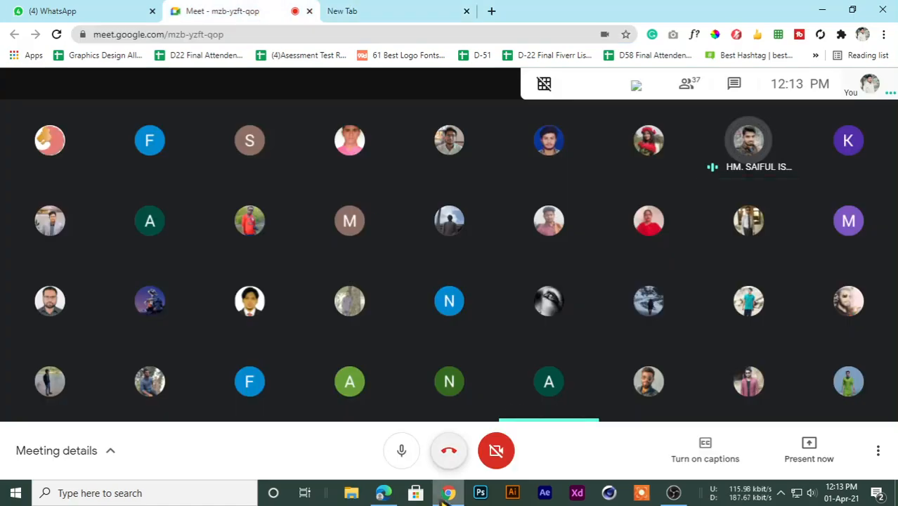
Turn off the microphone in the Google Meet call.
click(401, 451)
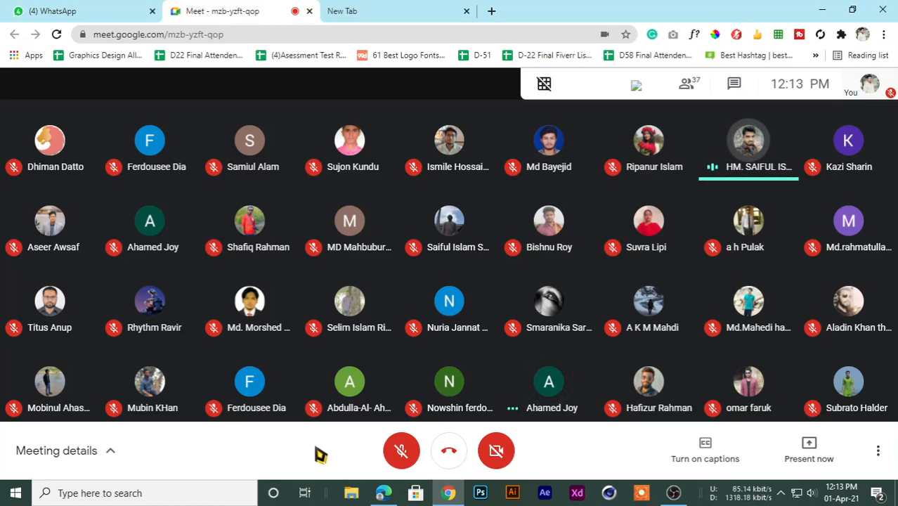
Review the latest messages in the GD D72 (12.00PM-2.00PM) group chat in WhatsApp.
click(140, 11)
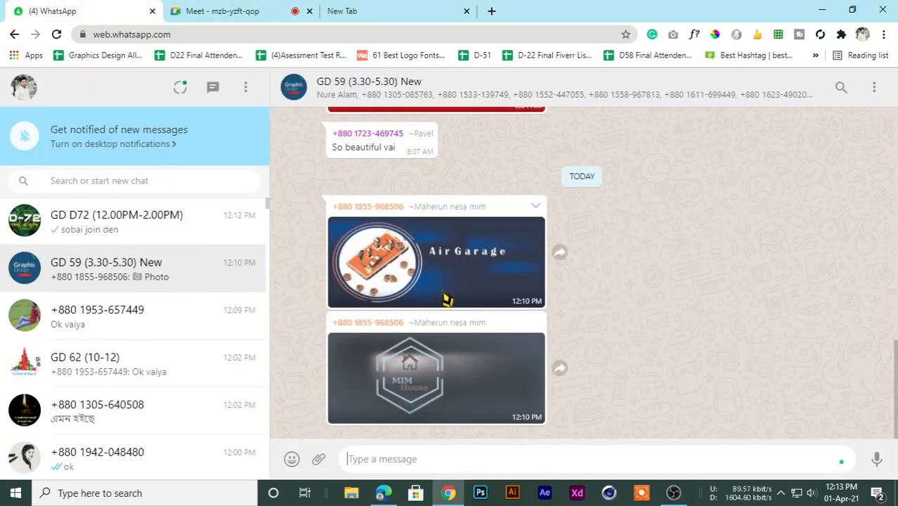
click(170, 235)
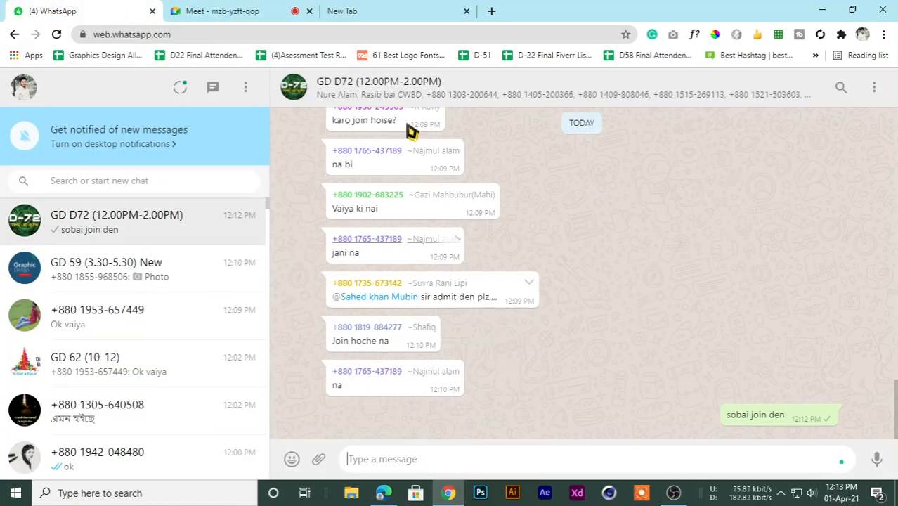
Return to the meeting, turn the microphone back on and admit the two people who request to join.
click(240, 10)
click(405, 451)
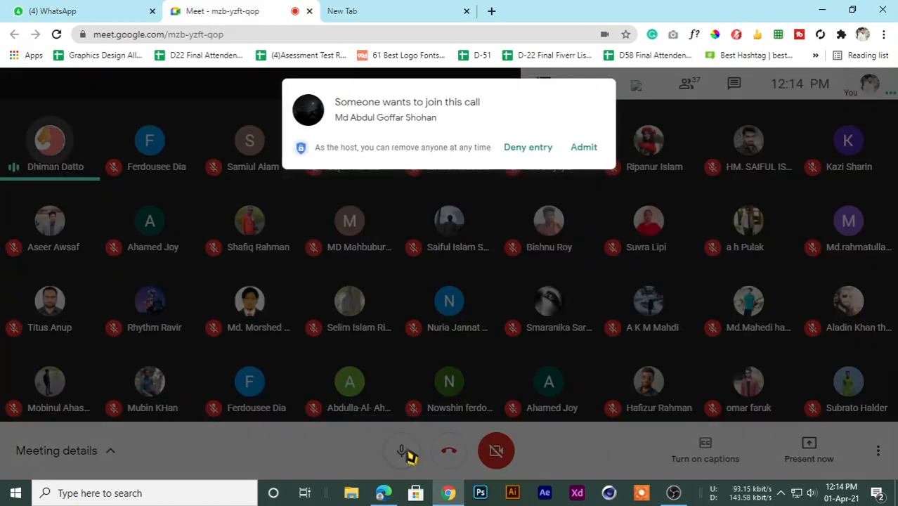
click(583, 147)
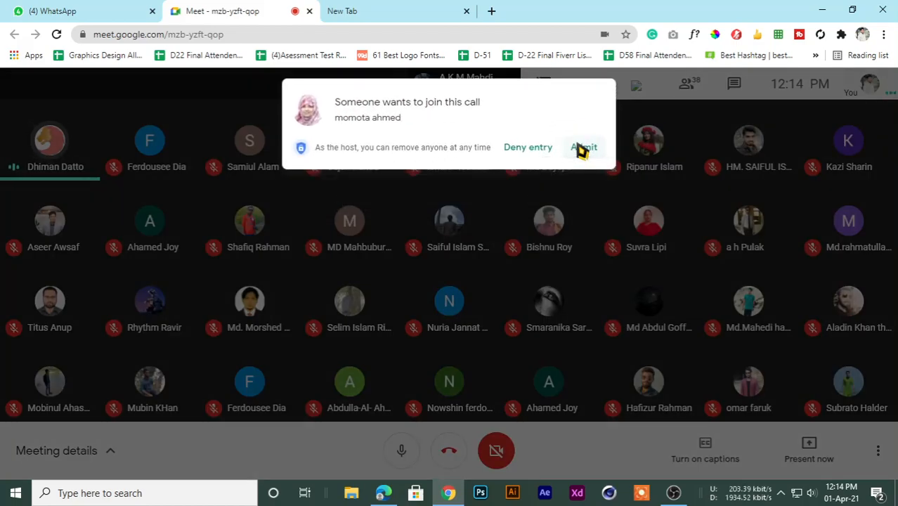
click(581, 148)
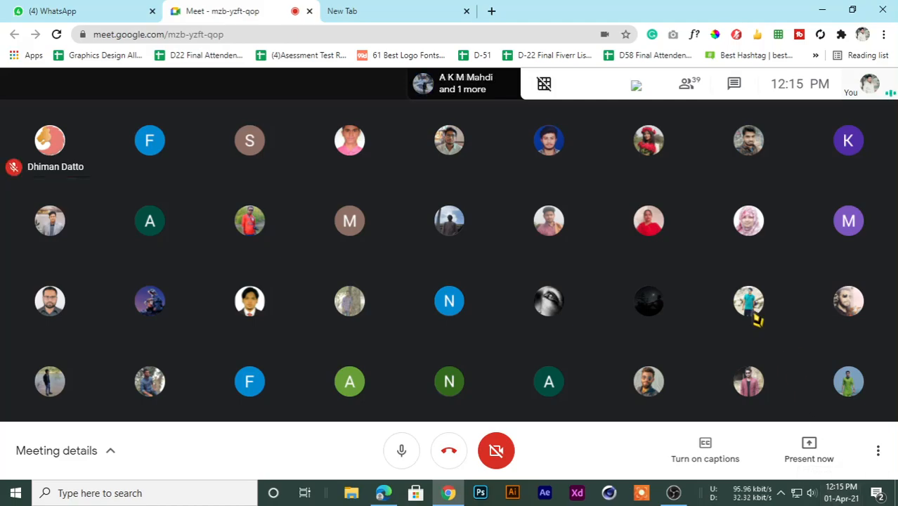
click(373, 11)
click(80, 7)
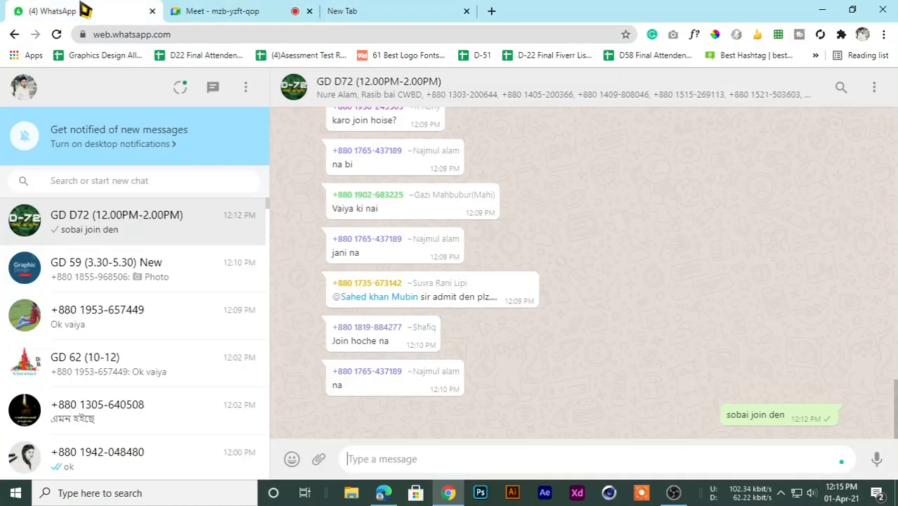
click(224, 9)
click(352, 8)
click(194, 10)
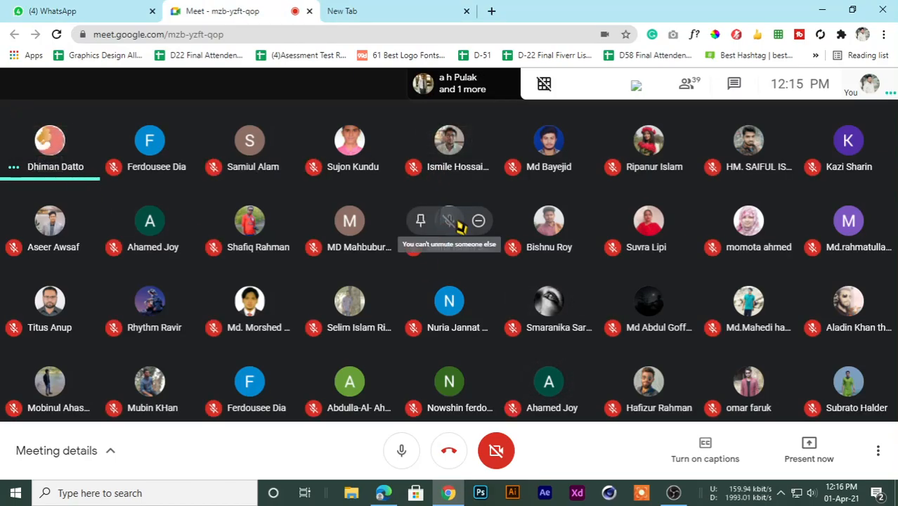
click(362, 8)
click(190, 8)
click(327, 10)
click(264, 9)
click(397, 8)
click(225, 7)
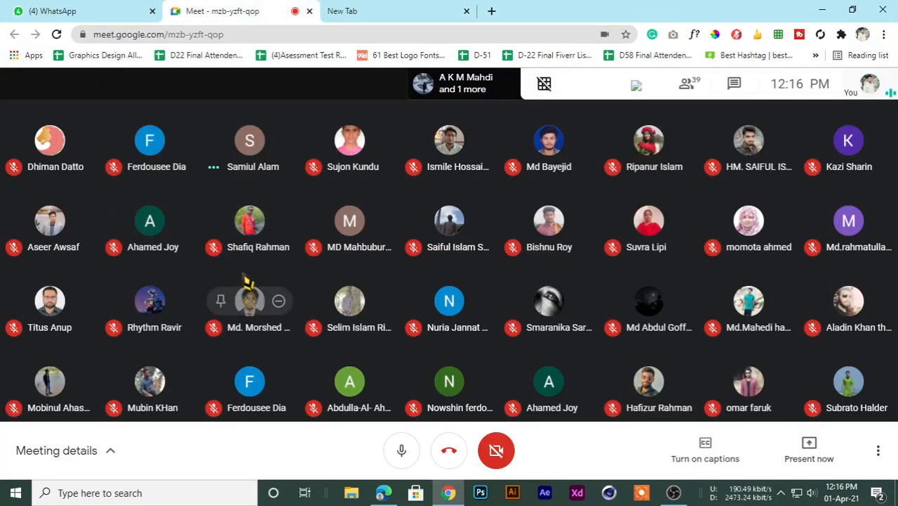
click(395, 10)
click(281, 13)
click(345, 9)
click(244, 11)
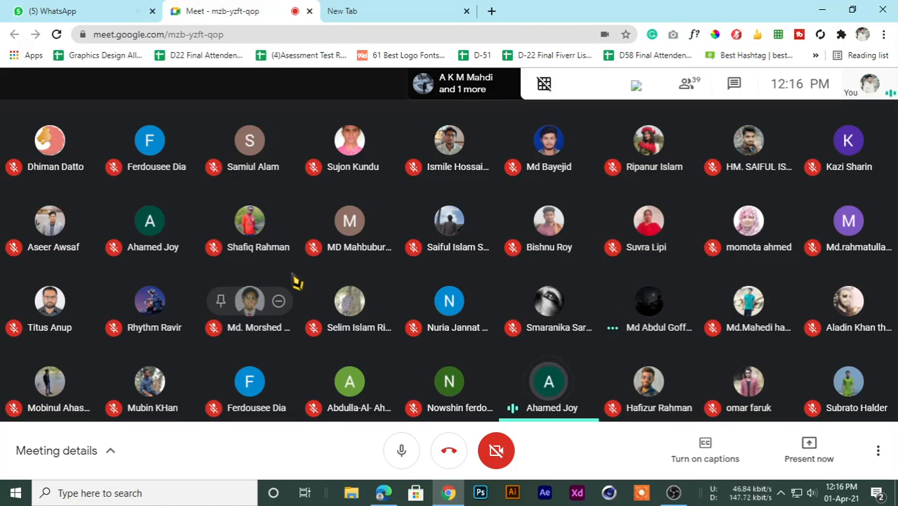
Launch Adobe Illustrator and return to the Google Meet call in the browser while it loads.
click(513, 496)
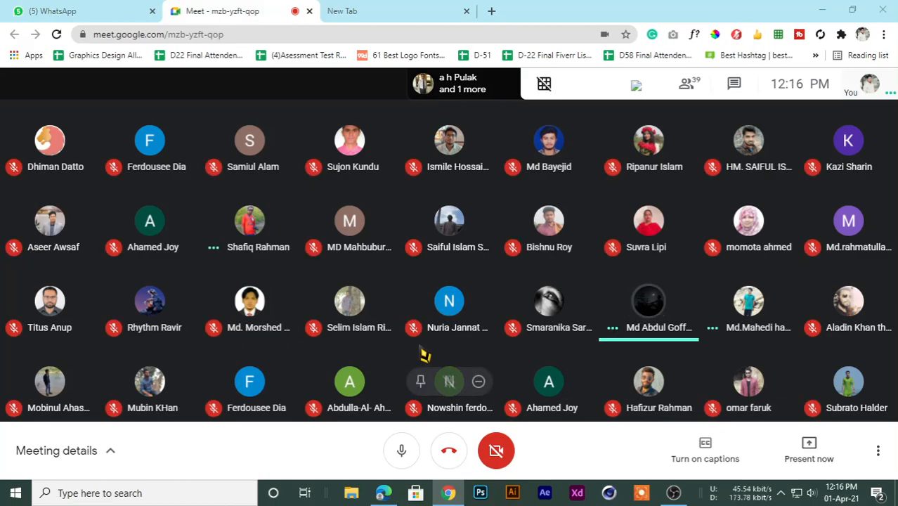
click(413, 10)
click(200, 10)
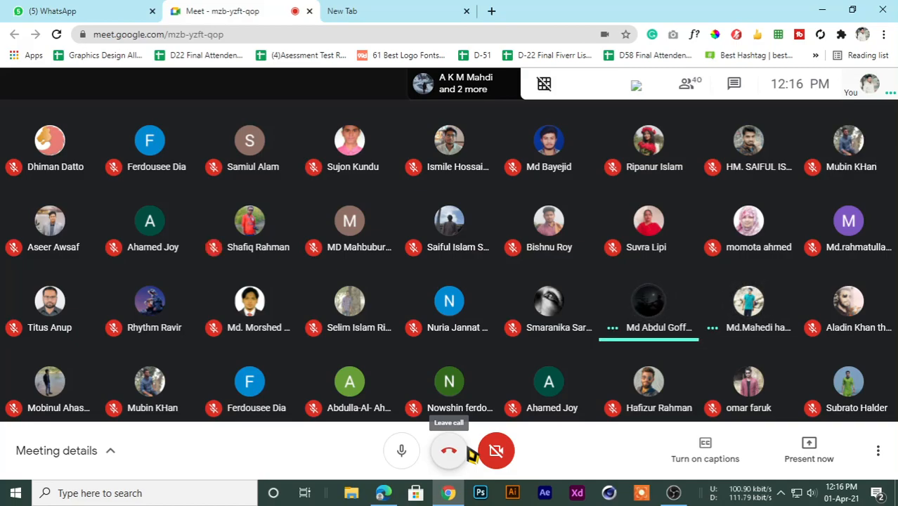
click(823, 10)
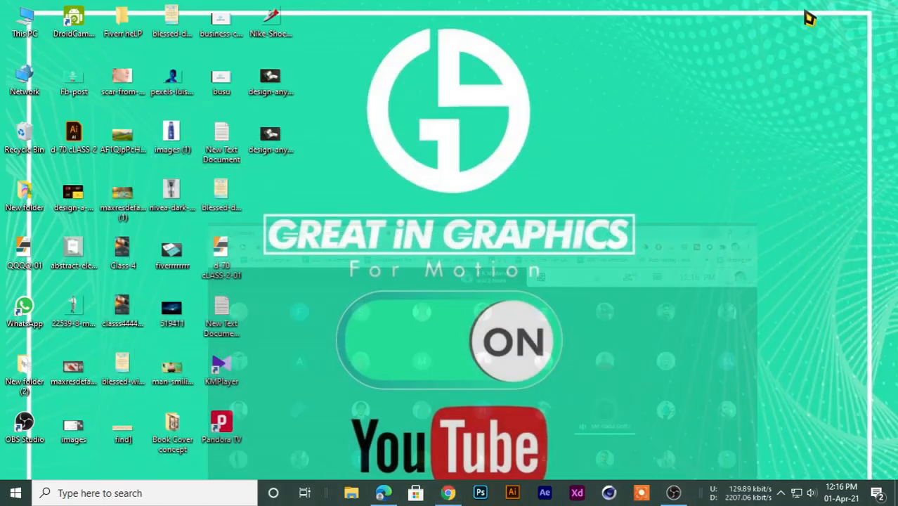
click(513, 492)
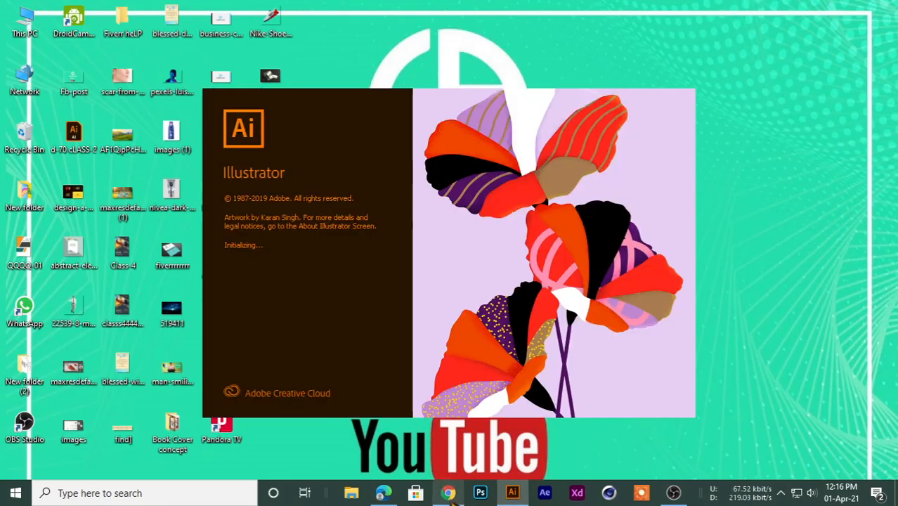
click(448, 493)
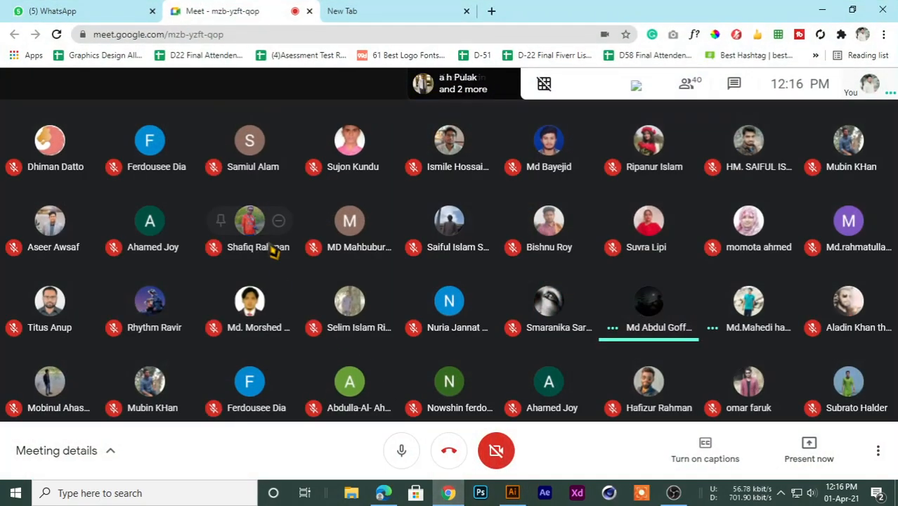
click(416, 10)
click(237, 8)
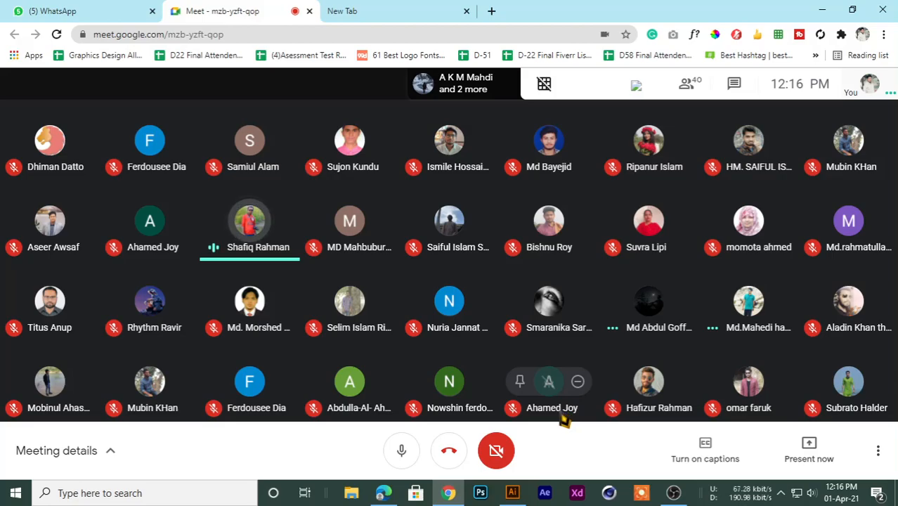
click(342, 8)
click(278, 11)
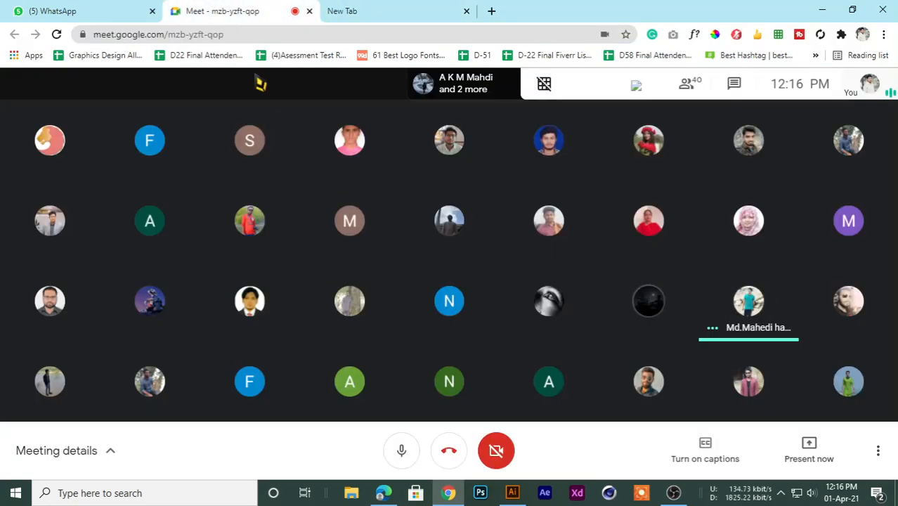
click(387, 9)
click(134, 10)
click(222, 8)
click(118, 9)
click(215, 9)
click(331, 10)
click(211, 9)
Show the meeting's participant list, open the Snipping Tool and move its window clear of the video grid.
click(693, 85)
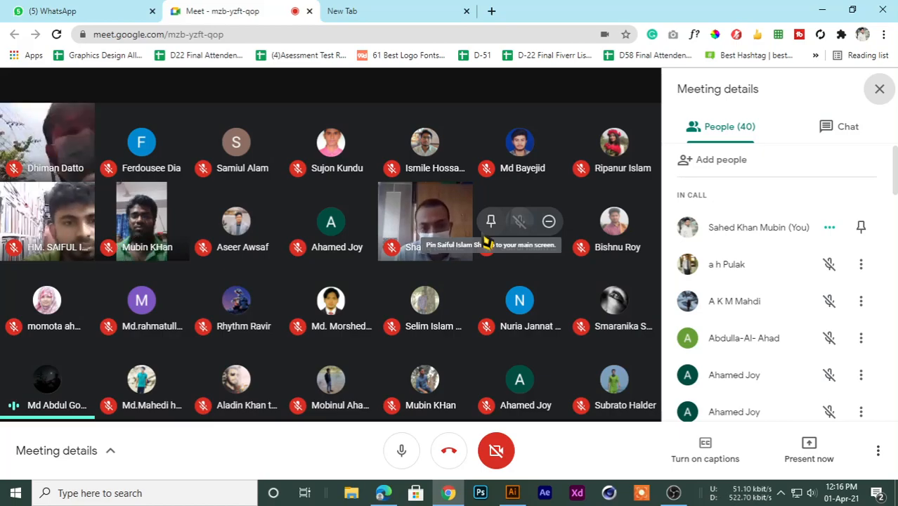
key(super)
text(sni)
key(Return)
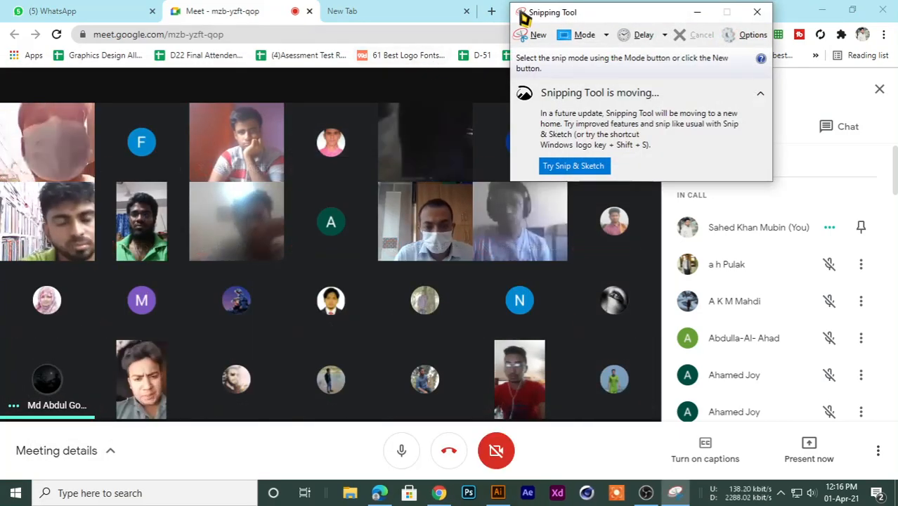
drag(521, 16, 578, 14)
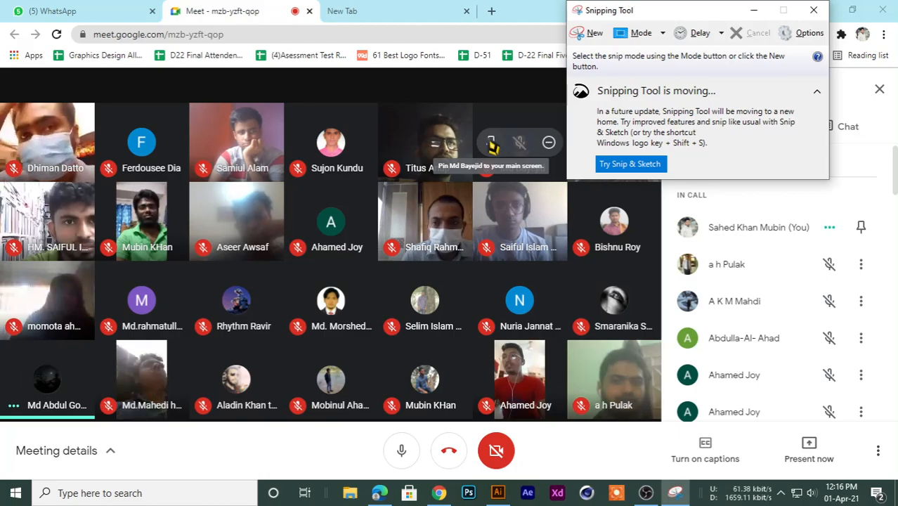
Mute the participant with the active microphone at the start of the grid's last row for everyone.
mouse_move(383, 494)
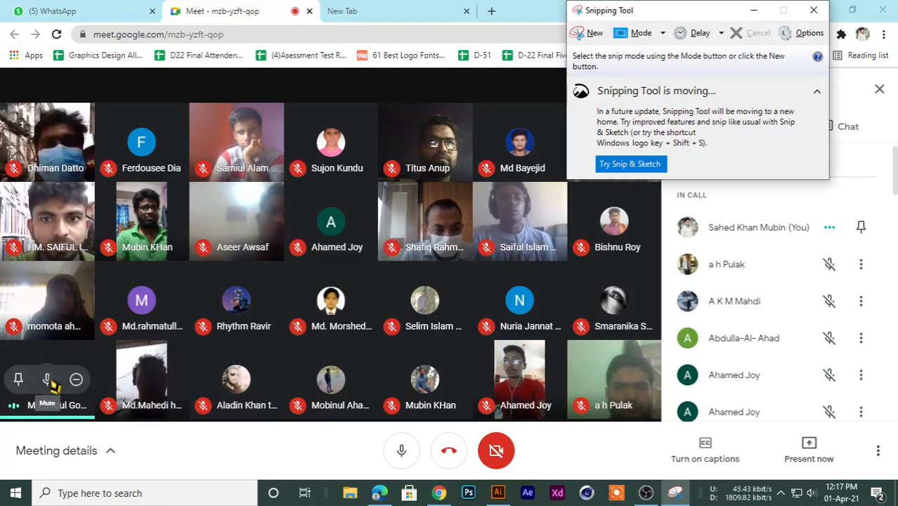
click(48, 380)
click(521, 303)
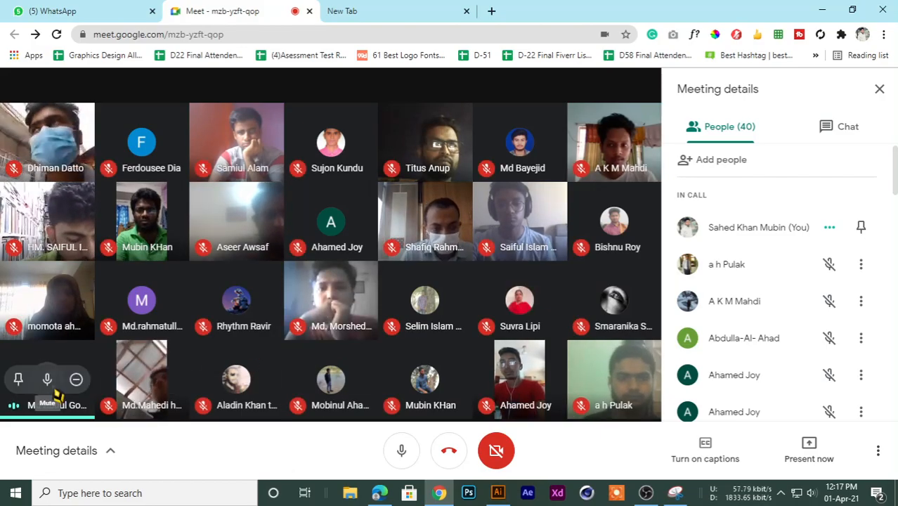
click(48, 379)
click(523, 305)
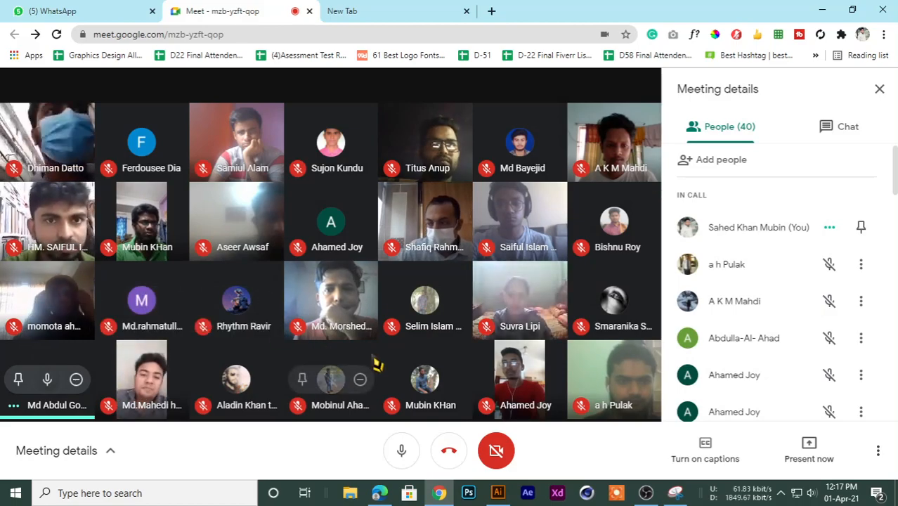
Capture the whole screen with the Snipping Tool and start saving the snip.
click(674, 495)
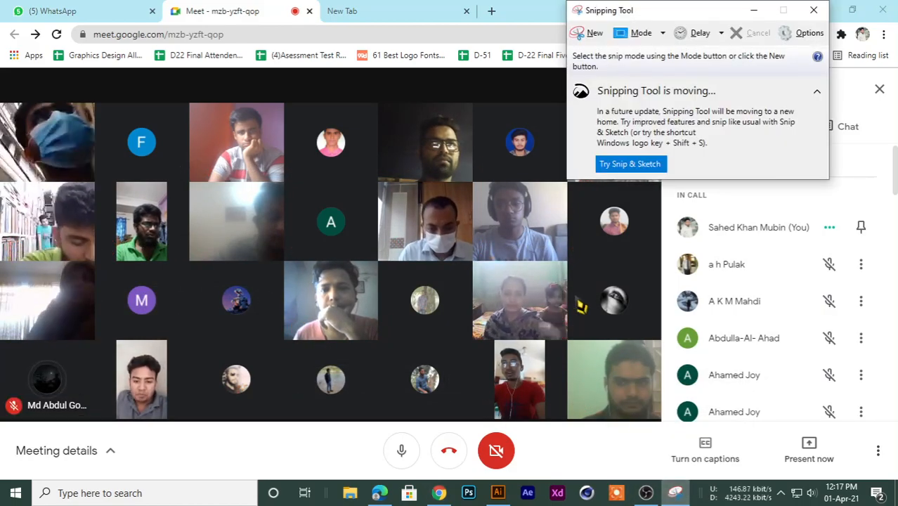
click(588, 36)
drag(1, 2, 897, 504)
click(175, 46)
drag(138, 59, 204, 62)
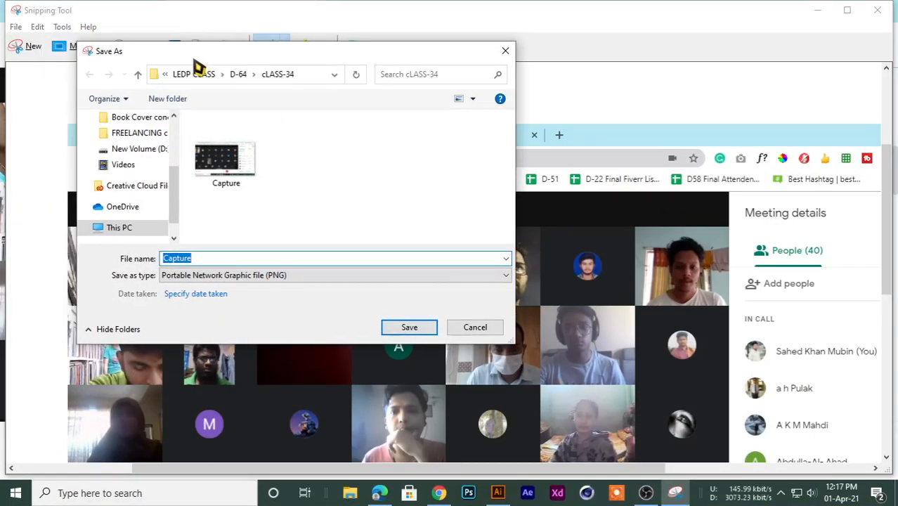
Create a new folder named Class-9 inside the LEDP CLASS > D-72 folder.
click(195, 74)
scroll(246, 190, down, 3)
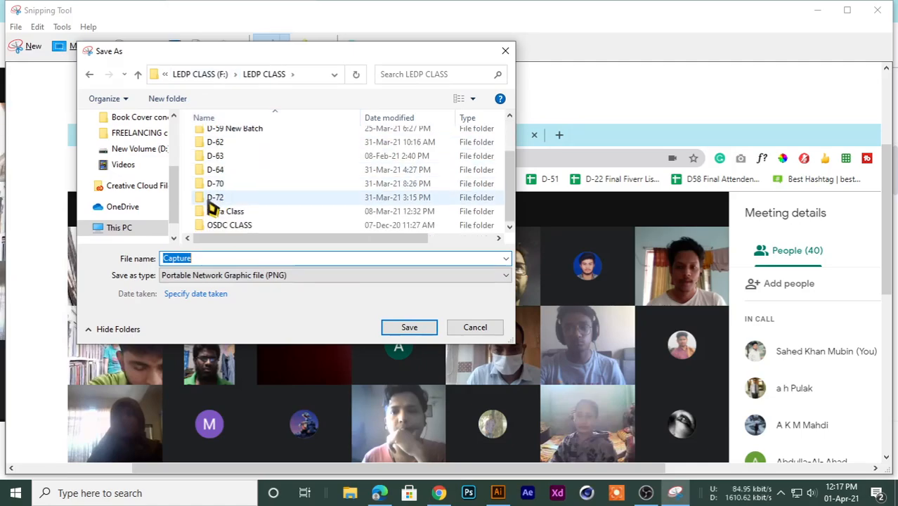
double_click(214, 198)
scroll(237, 195, down, 2)
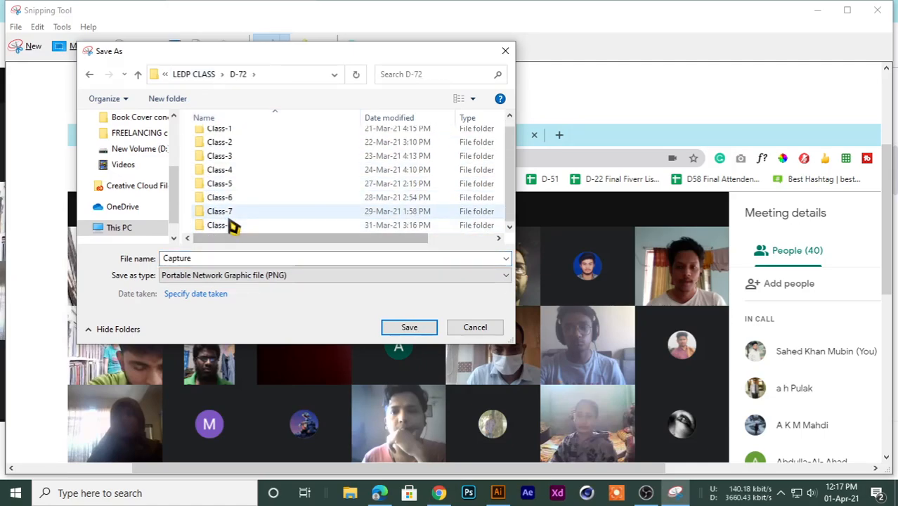
key(ctrl+shift+n)
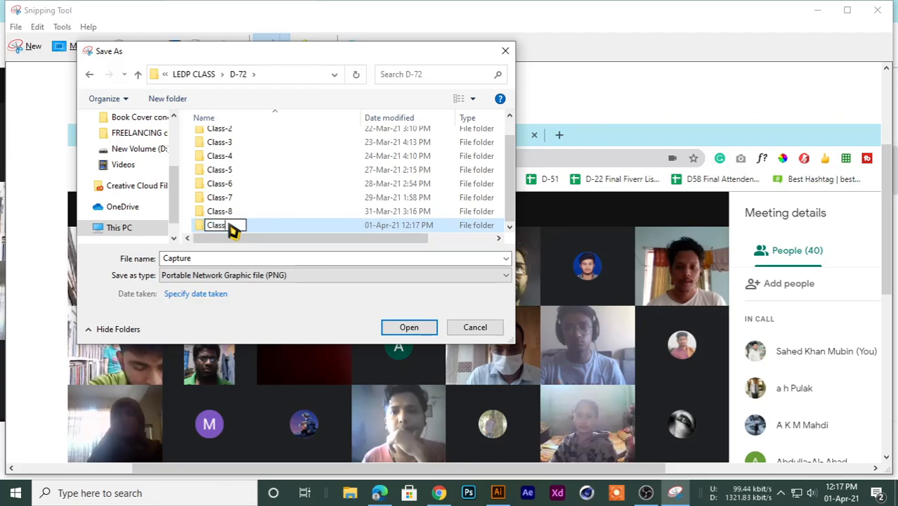
Save the capture as a PNG named Class-9 in the new Class-9 folder and close the Snipping Tool.
key(ctrl+a)
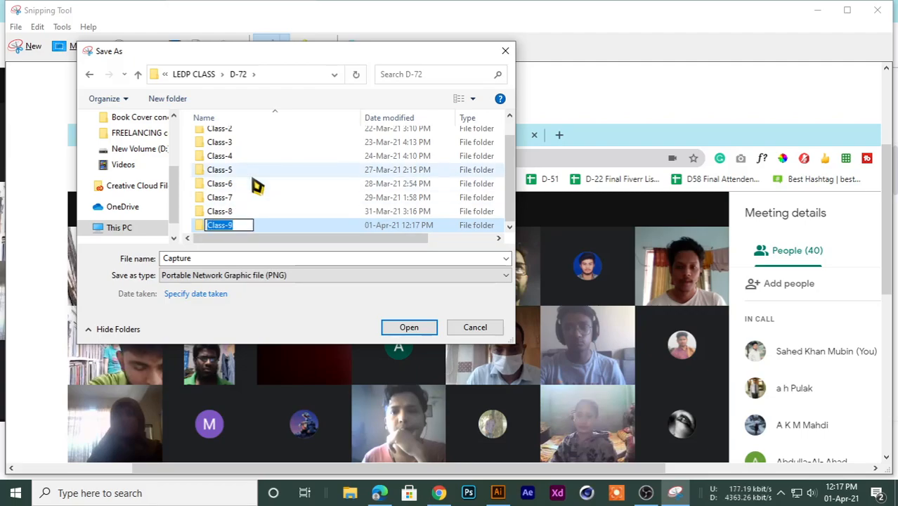
key(Return)
key(Return)
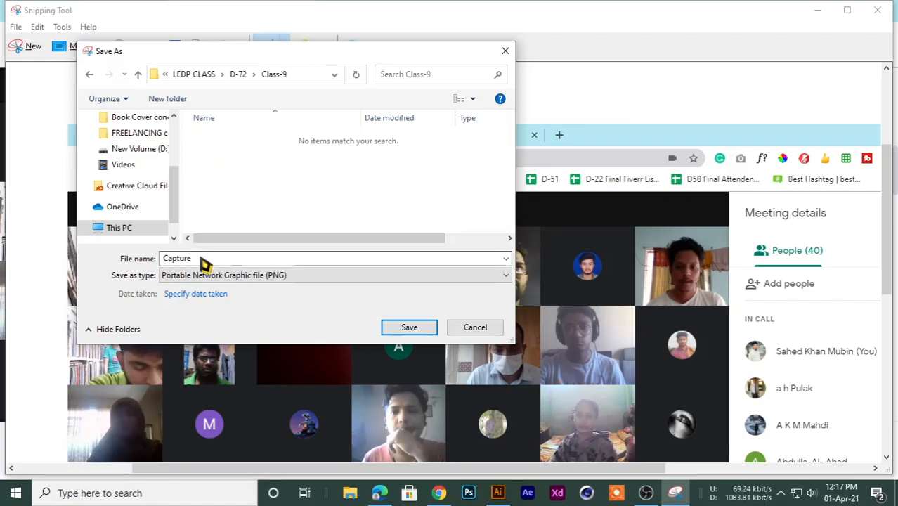
click(401, 331)
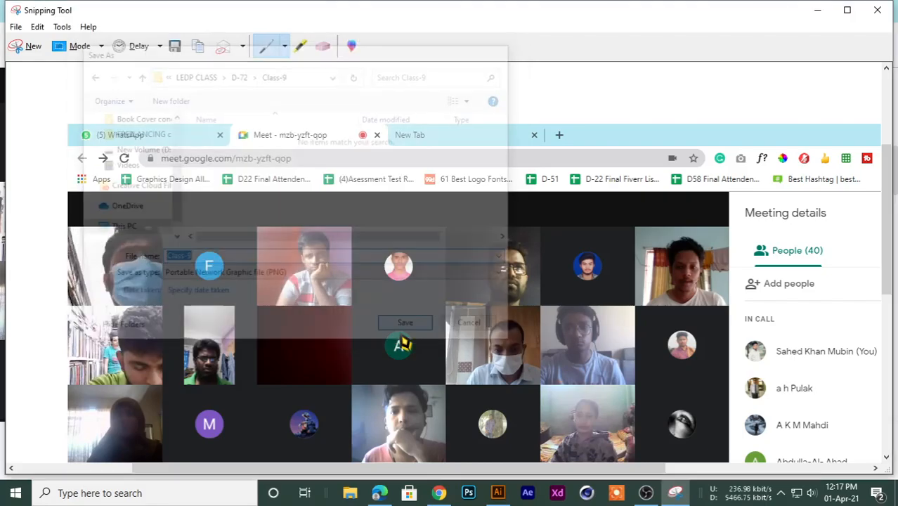
click(886, 11)
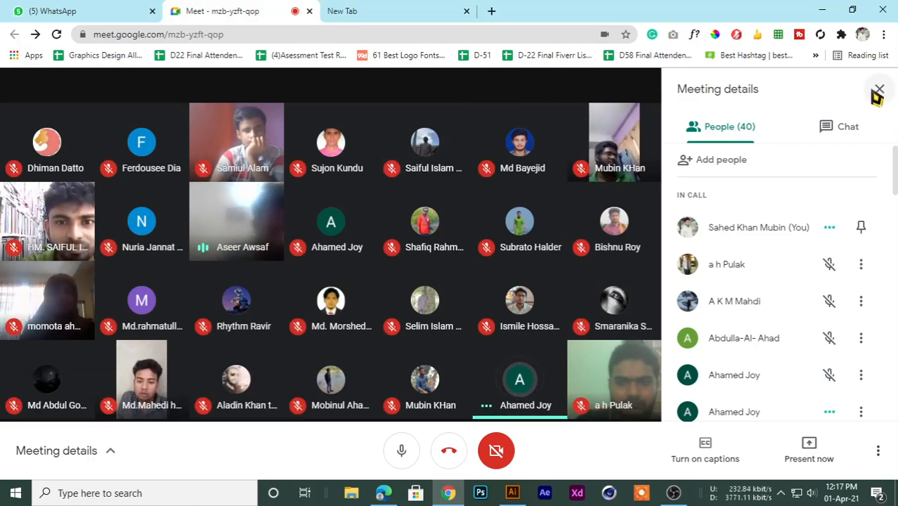
click(375, 10)
click(265, 7)
click(372, 7)
click(261, 7)
click(365, 8)
click(264, 8)
click(362, 10)
click(223, 8)
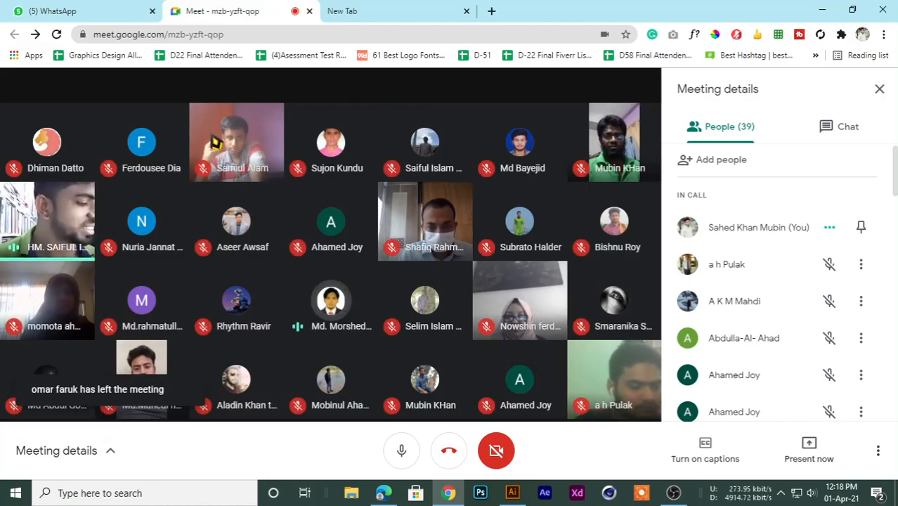
click(365, 10)
click(246, 9)
click(362, 9)
click(253, 9)
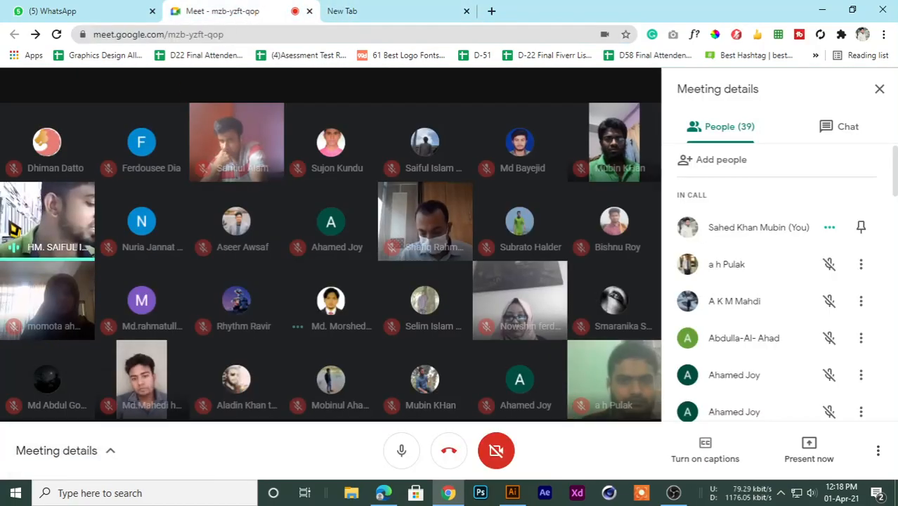
Mute the speaking participant in the first tile of the grid's second row for everyone.
click(47, 223)
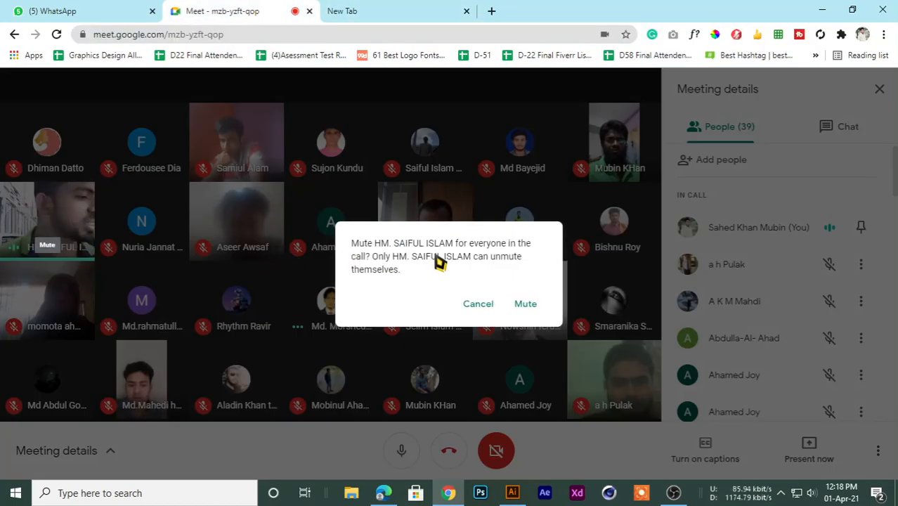
click(525, 304)
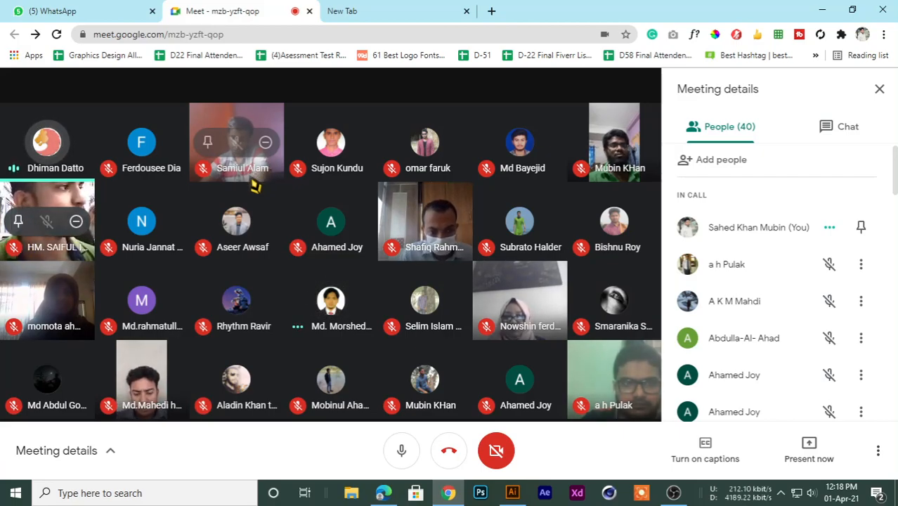
click(409, 9)
click(276, 9)
click(388, 9)
click(254, 10)
click(326, 9)
click(202, 10)
click(331, 11)
click(231, 10)
click(407, 10)
click(292, 10)
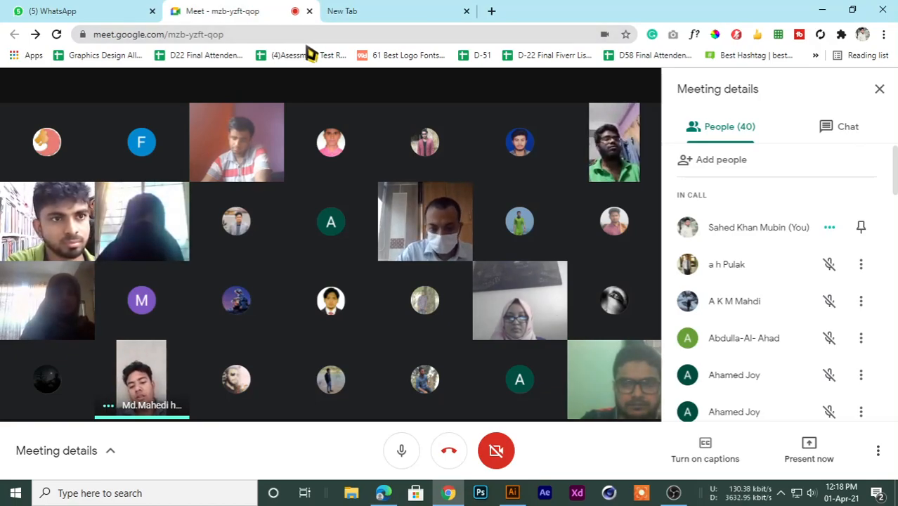
click(371, 10)
click(315, 11)
click(326, 10)
click(312, 10)
click(362, 9)
click(235, 11)
click(416, 9)
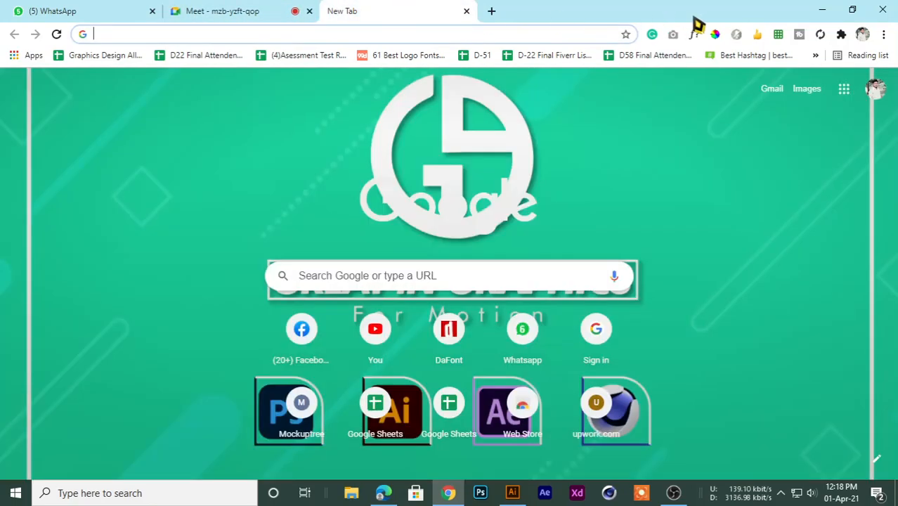
click(268, 10)
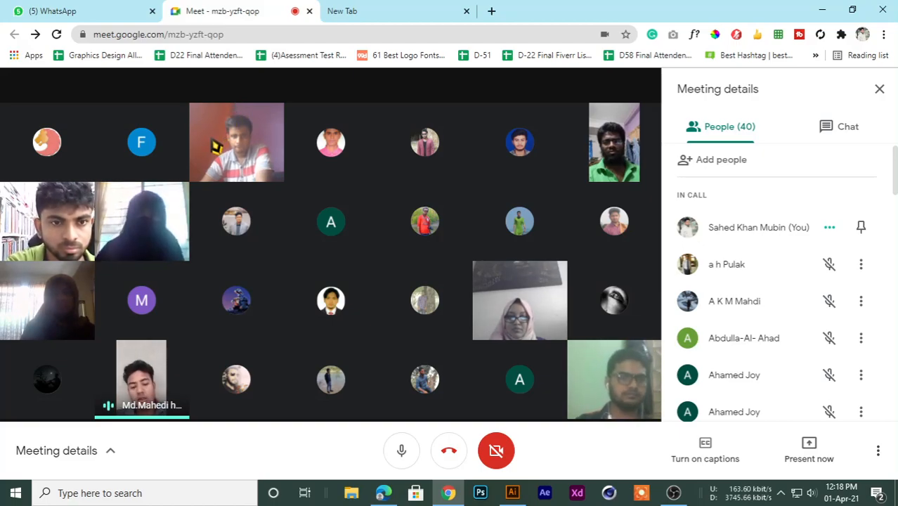
click(395, 10)
click(294, 9)
click(393, 10)
click(296, 10)
click(393, 9)
click(272, 10)
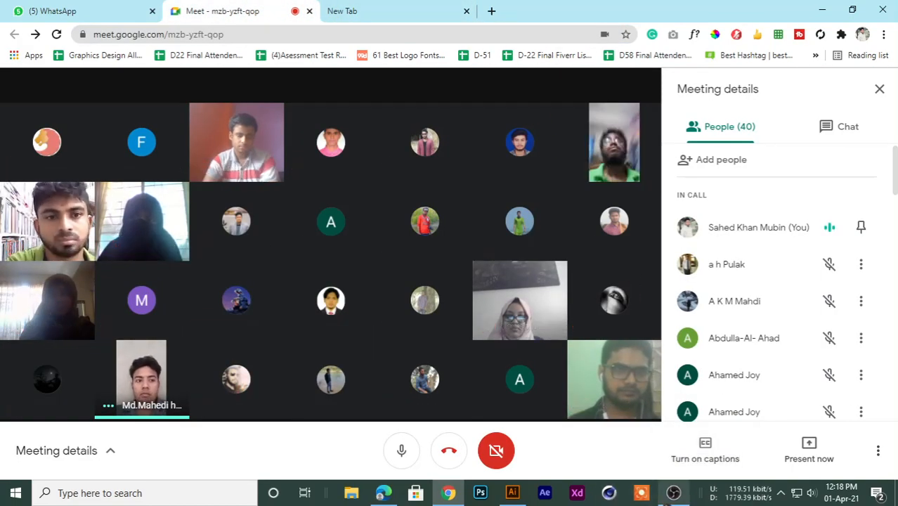
Check the recording status and audio levels in OBS Studio and return to the meeting.
click(673, 493)
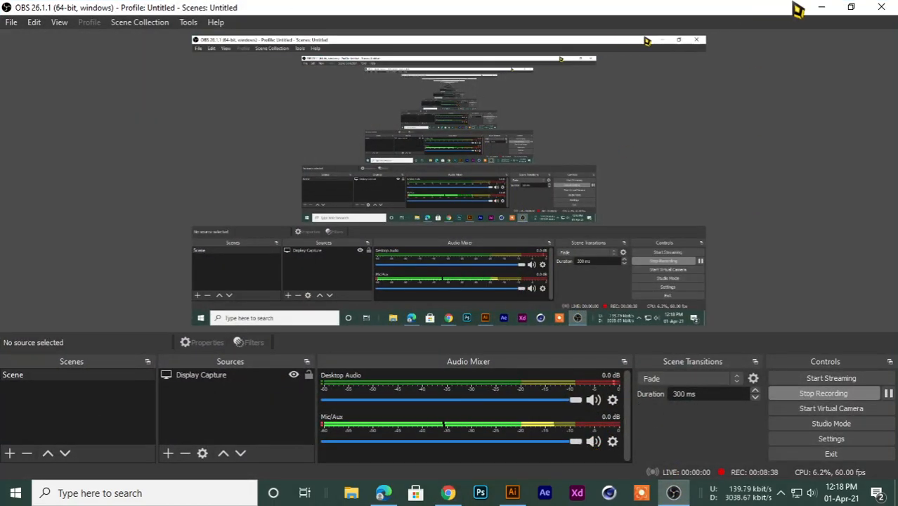
click(822, 8)
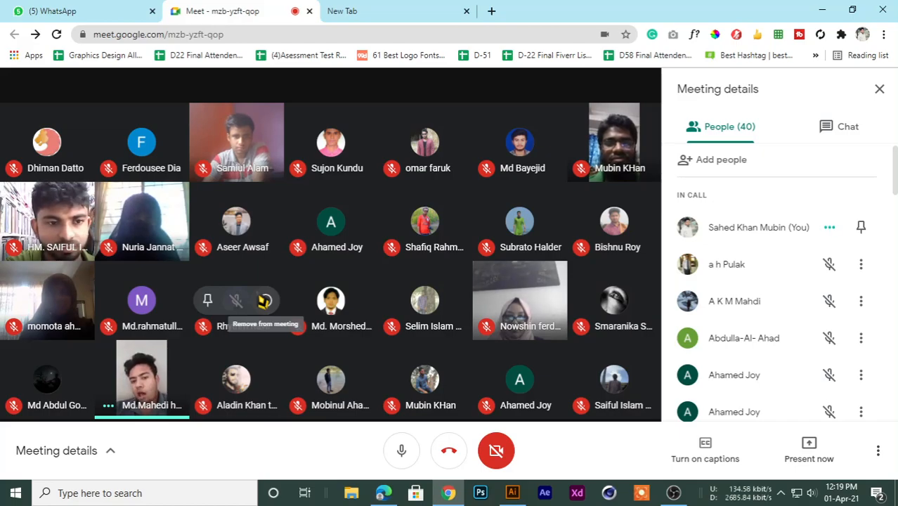
click(380, 10)
click(250, 15)
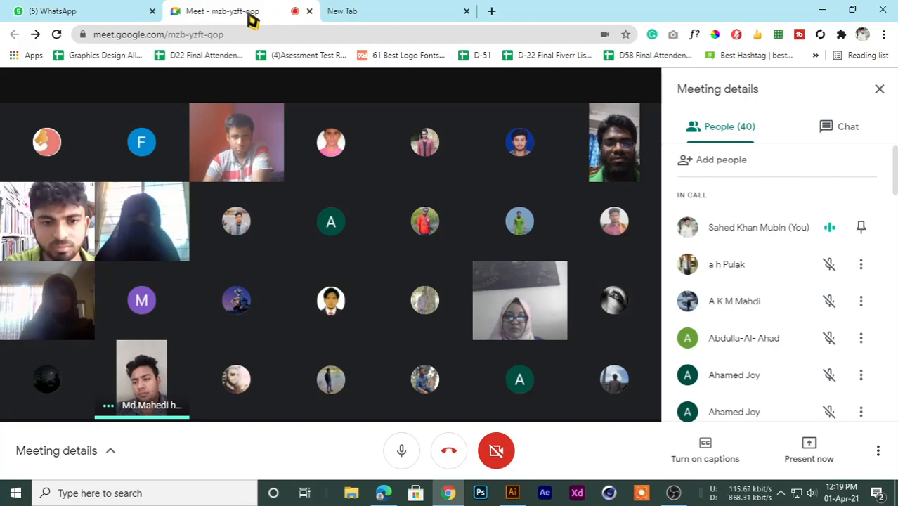
click(322, 11)
click(254, 11)
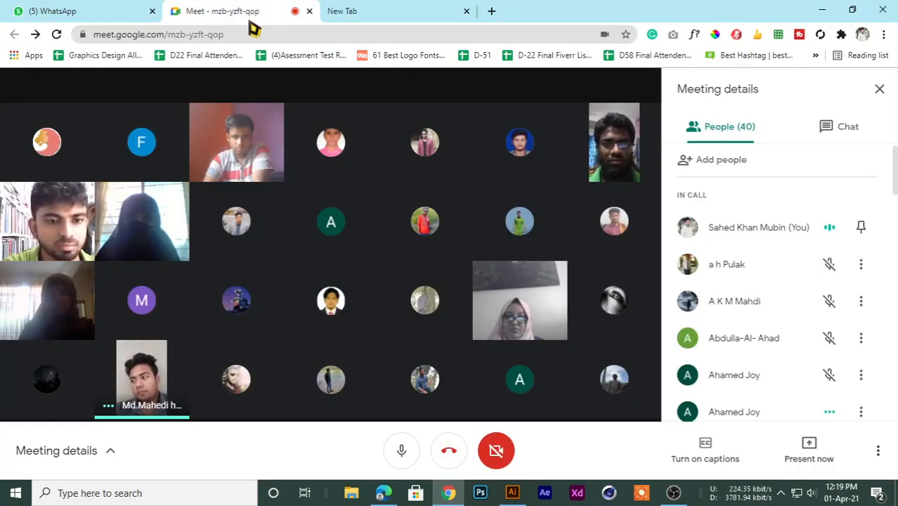
click(421, 8)
click(268, 9)
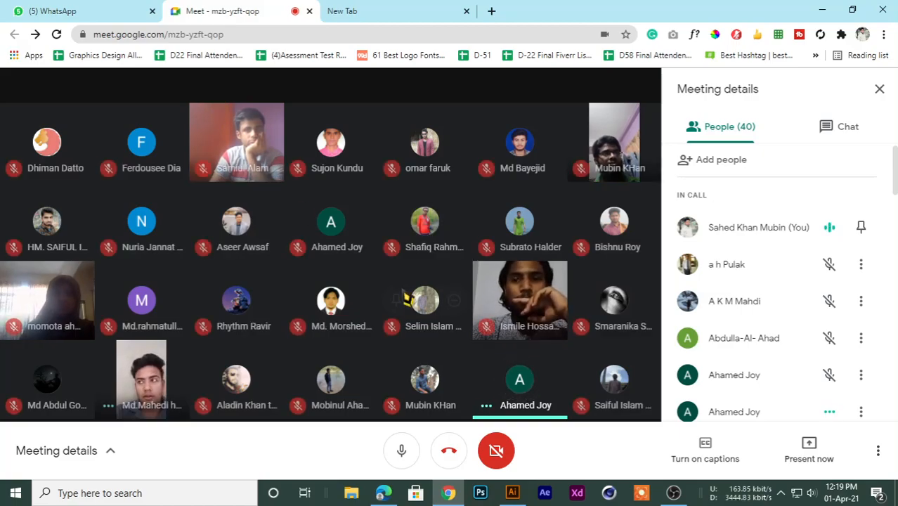
mouse_move(419, 326)
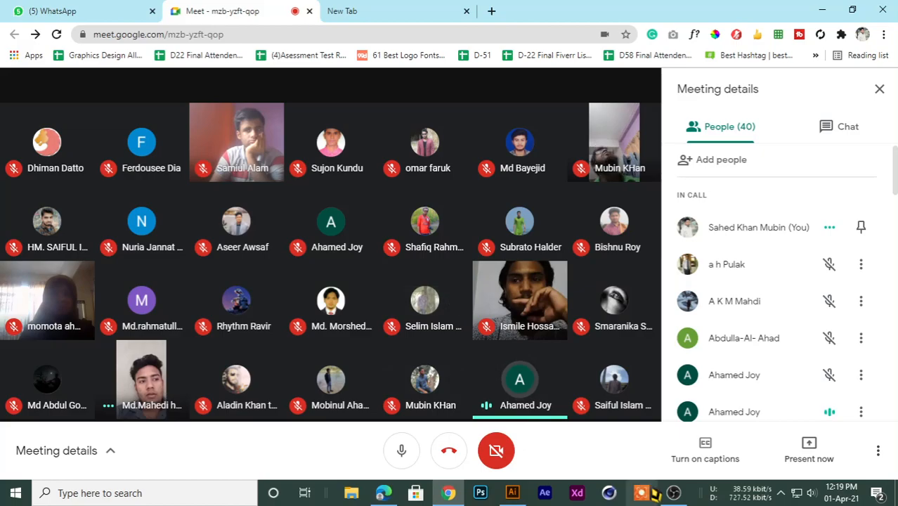
Set the system speaker volume to 13.
click(811, 492)
click(723, 461)
drag(724, 464, 728, 461)
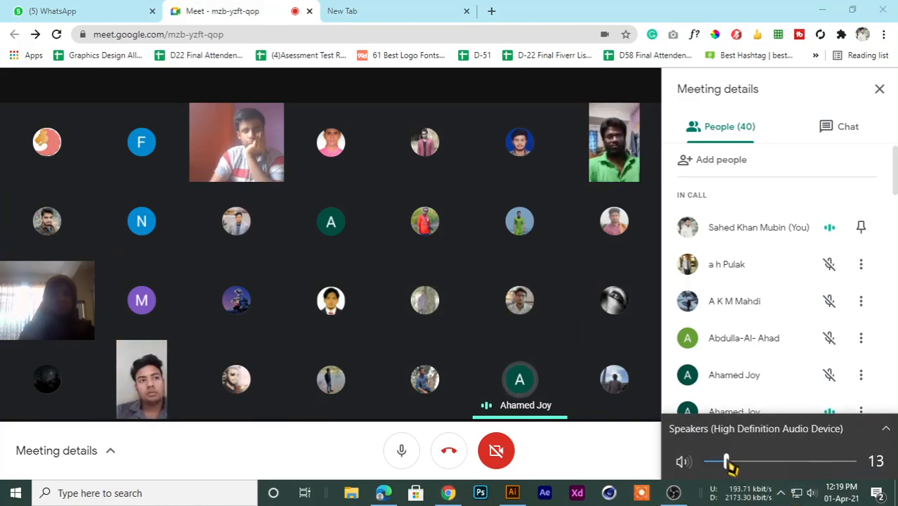
click(405, 10)
click(217, 10)
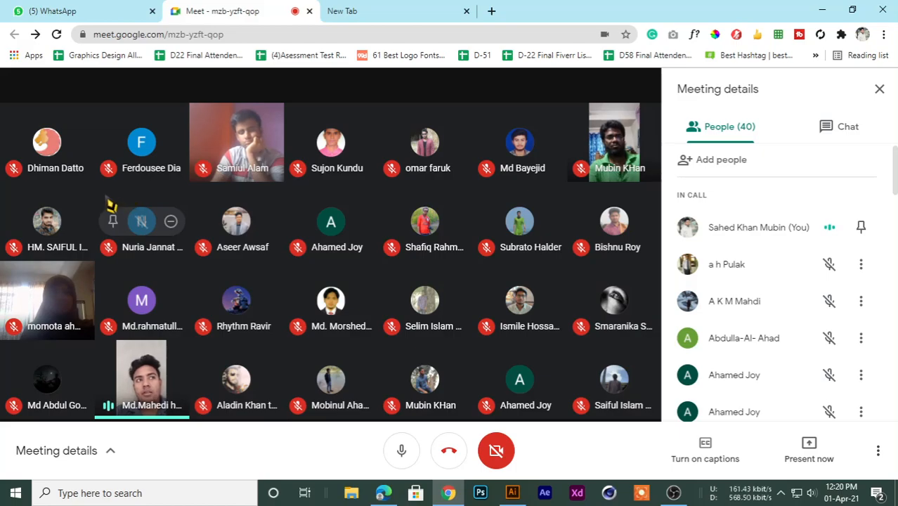
click(341, 11)
click(232, 10)
click(399, 11)
click(240, 11)
click(390, 8)
click(217, 10)
click(341, 9)
click(184, 10)
click(344, 11)
click(180, 11)
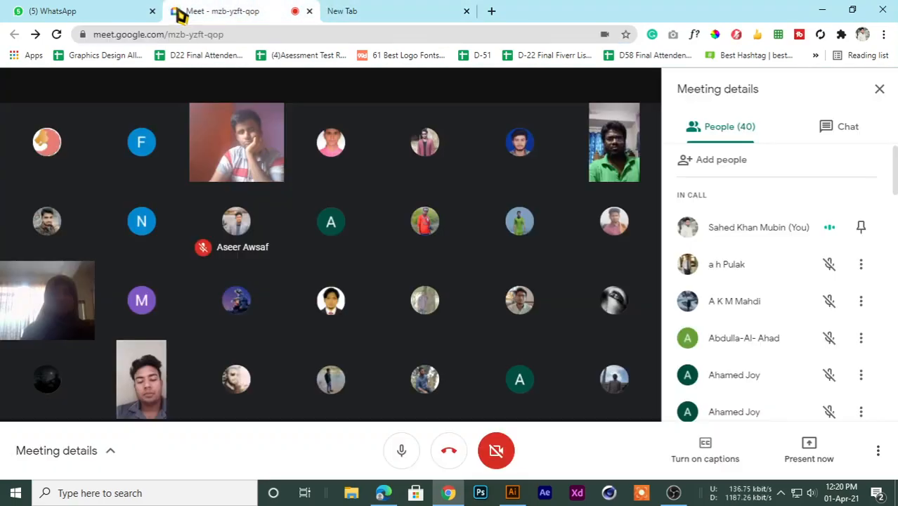
click(355, 9)
click(235, 8)
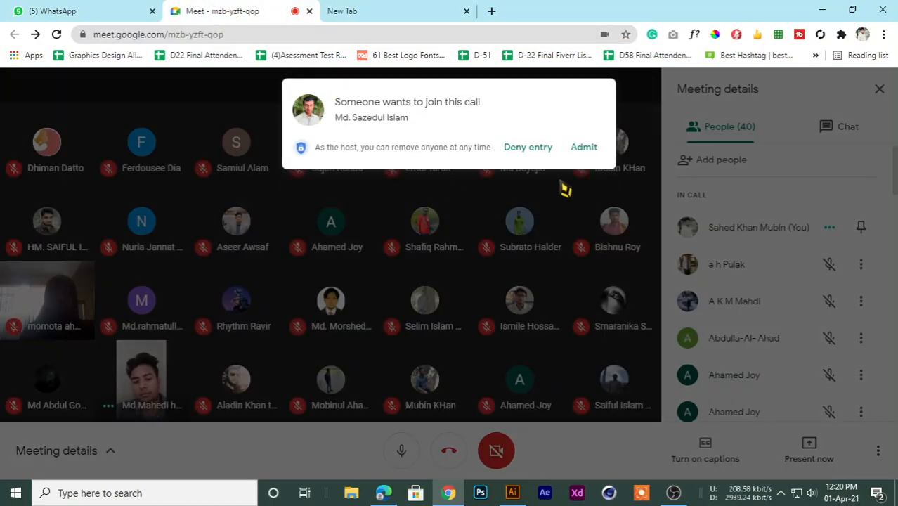
Present the screen to everyone in the meeting, admitting the participants who ask to join.
click(584, 147)
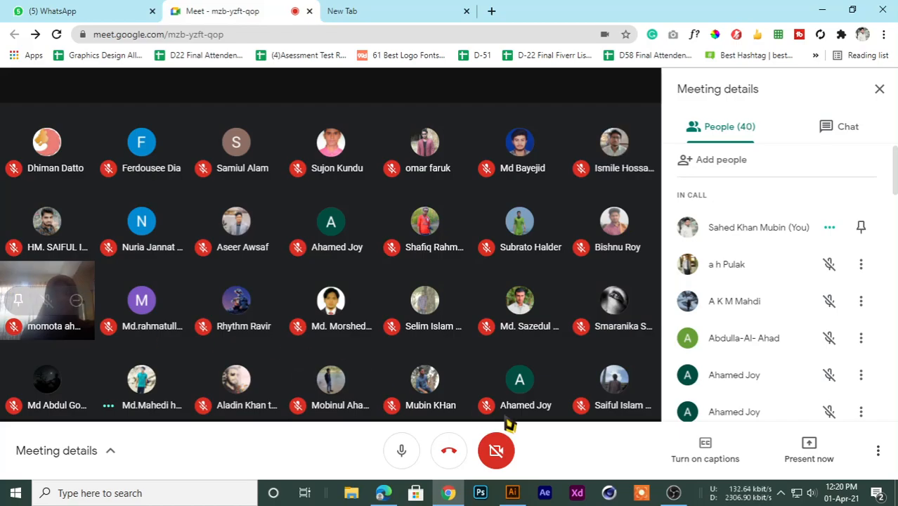
click(786, 450)
click(752, 343)
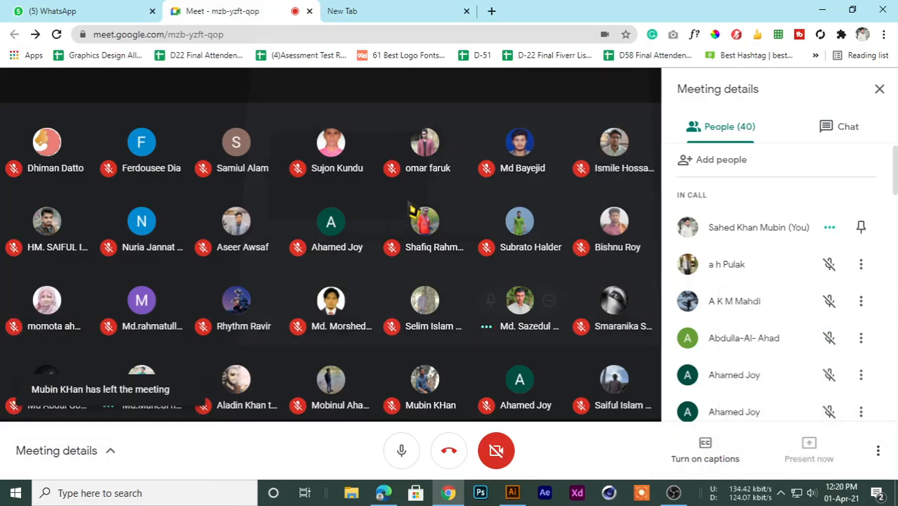
click(566, 317)
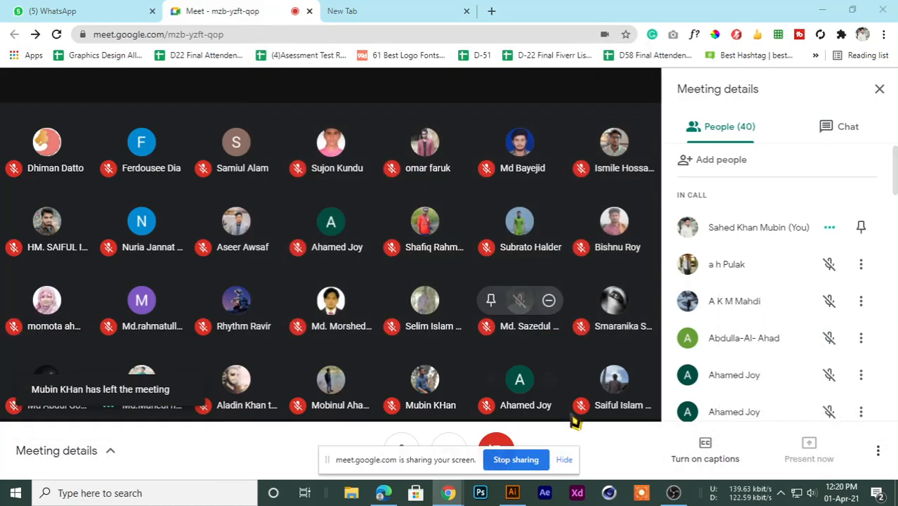
click(567, 461)
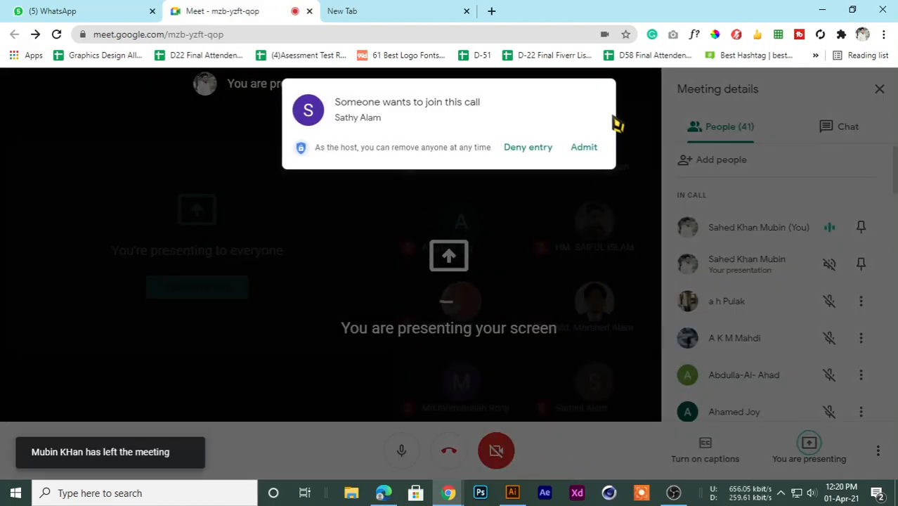
click(585, 151)
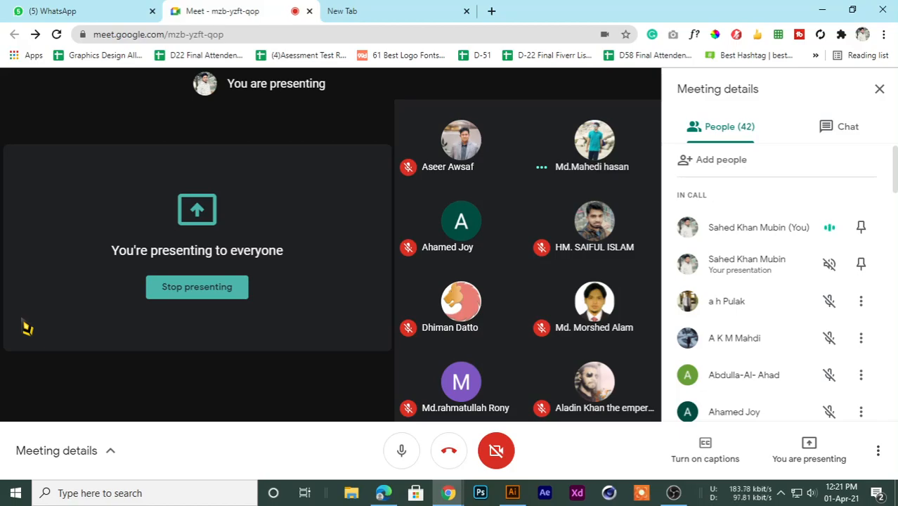
click(343, 10)
click(244, 10)
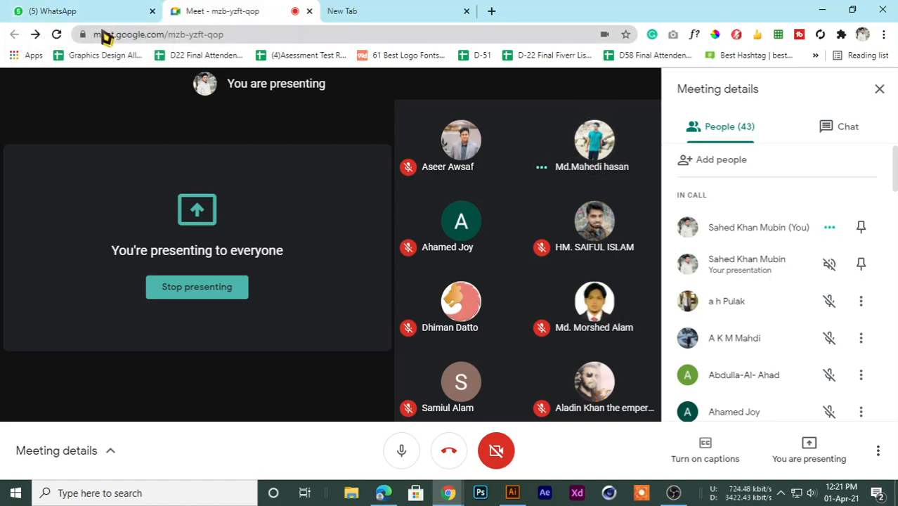
click(377, 7)
click(280, 8)
click(340, 10)
click(281, 10)
click(345, 8)
click(253, 14)
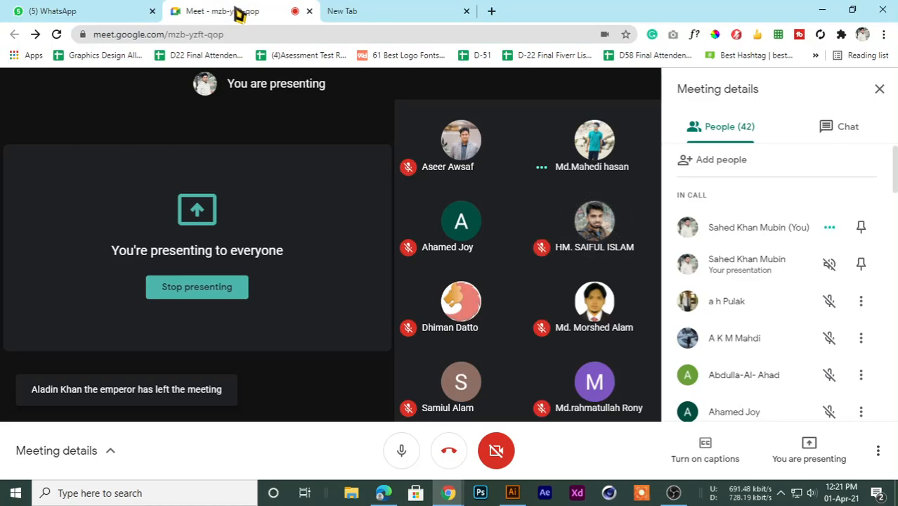
click(337, 10)
click(253, 10)
click(351, 10)
click(254, 14)
click(381, 10)
click(217, 16)
click(342, 15)
click(216, 10)
click(409, 9)
Return to the meeting and admit the participant asking to join the call.
click(242, 10)
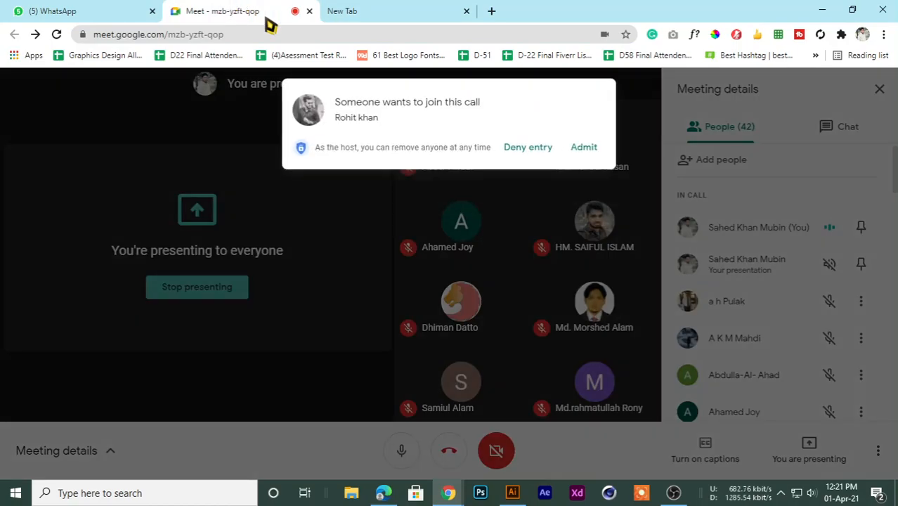
click(604, 156)
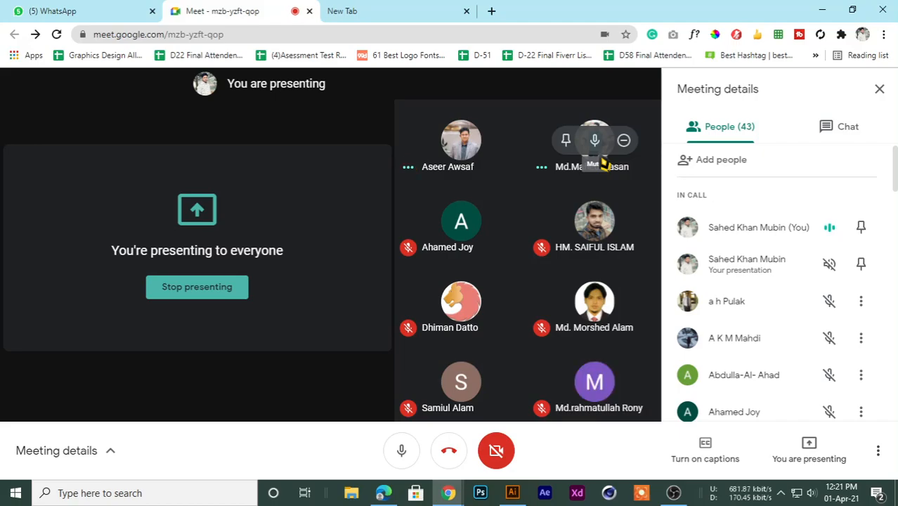
click(383, 10)
click(203, 10)
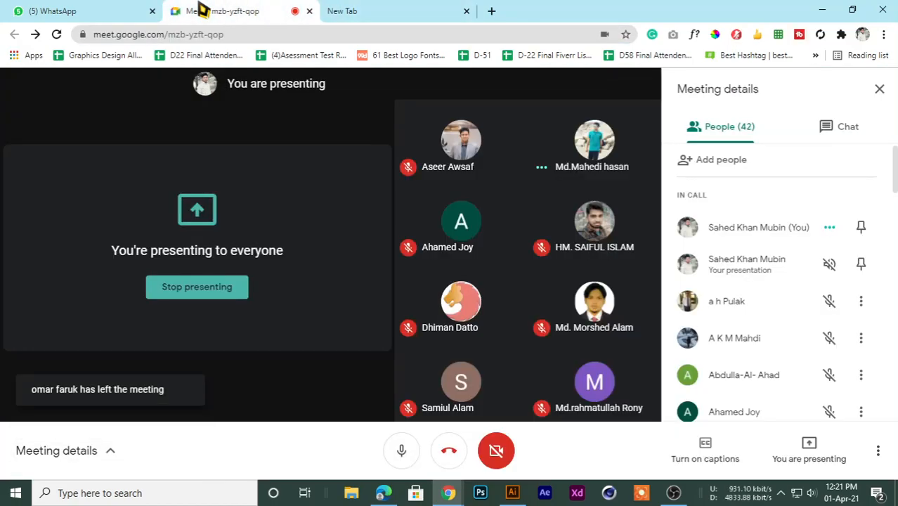
click(353, 10)
click(243, 11)
click(367, 10)
click(295, 13)
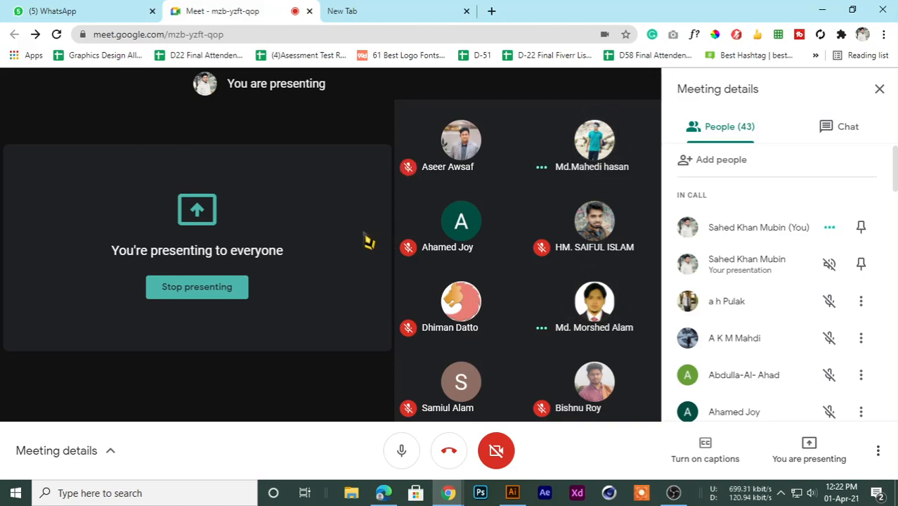
click(382, 9)
click(276, 11)
click(345, 10)
click(219, 10)
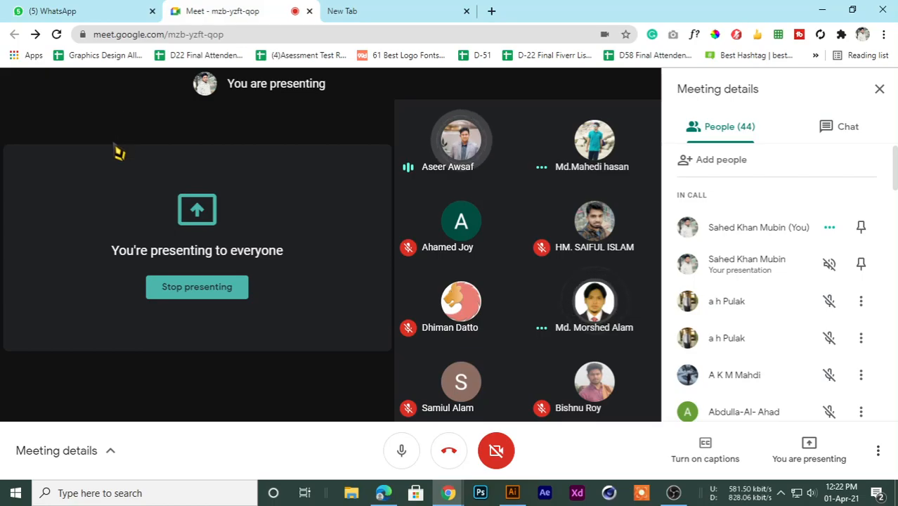
Switch to Illustrator to view its home screen and return to the Google Meet window.
click(512, 493)
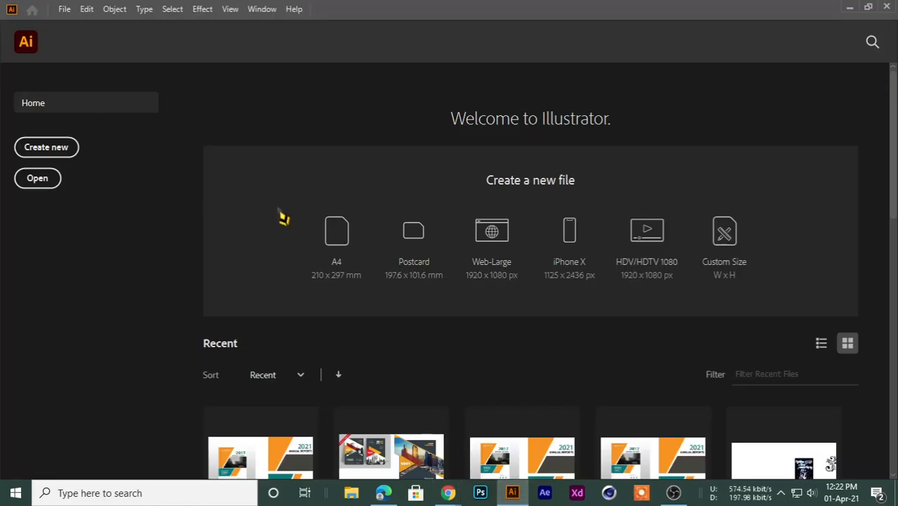
mouse_move(448, 493)
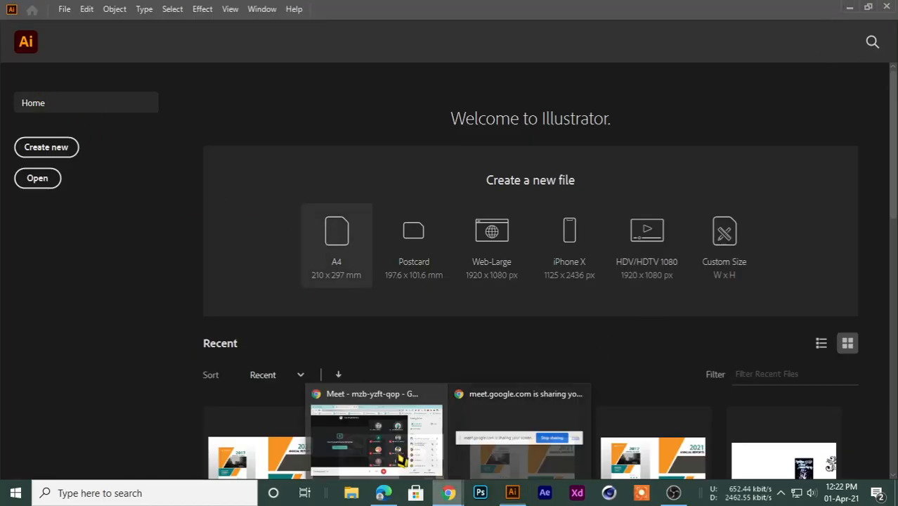
click(397, 453)
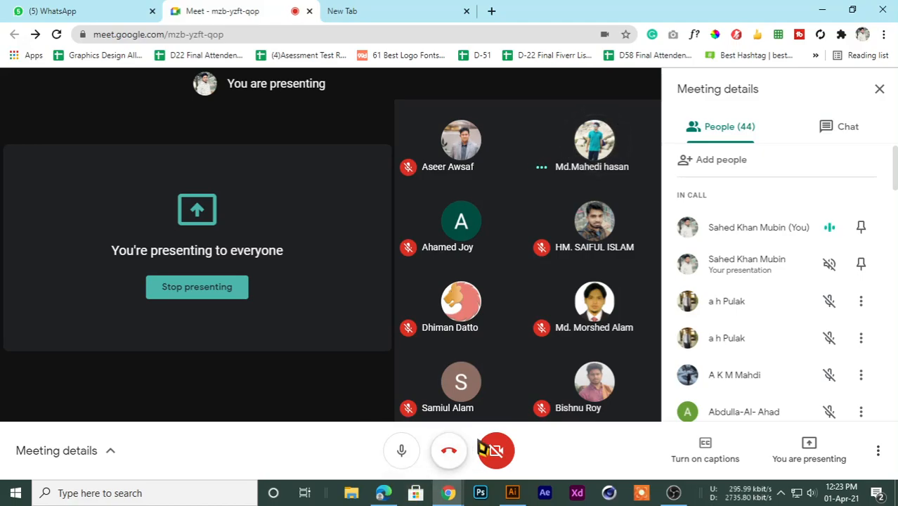
click(387, 10)
click(202, 9)
click(456, 10)
click(251, 9)
click(335, 9)
click(267, 10)
click(405, 9)
click(218, 10)
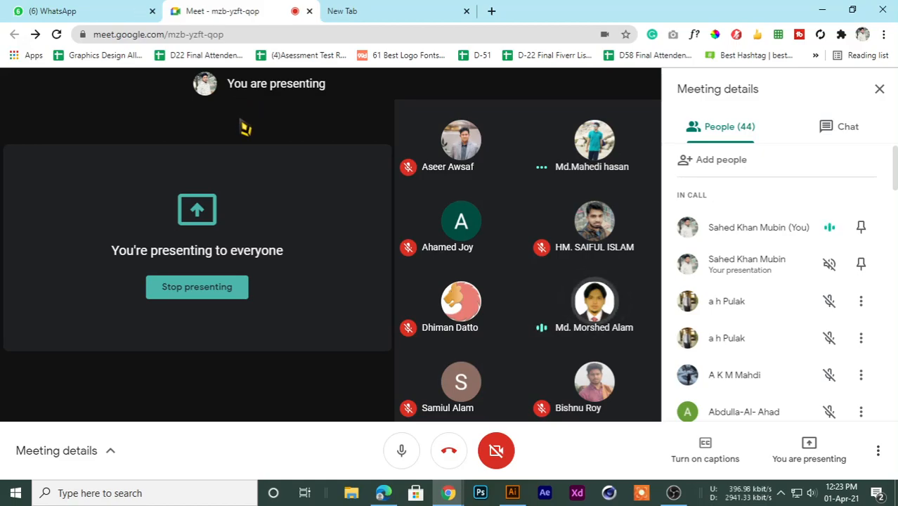
click(341, 10)
click(248, 9)
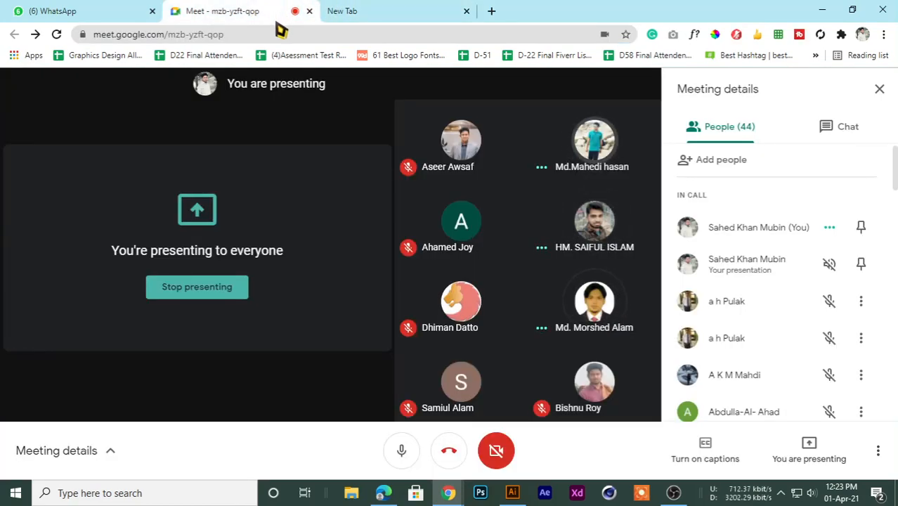
click(357, 10)
click(247, 10)
click(411, 10)
click(246, 10)
click(367, 10)
click(226, 9)
mouse_move(453, 385)
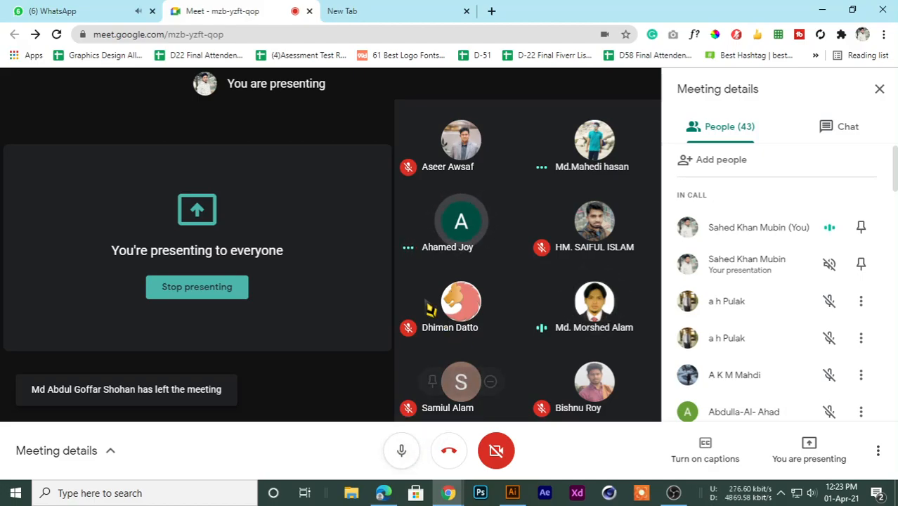
click(366, 11)
click(218, 11)
click(373, 10)
click(291, 11)
Check the microphone audio in OBS Studio and return to the meeting.
click(673, 492)
click(593, 441)
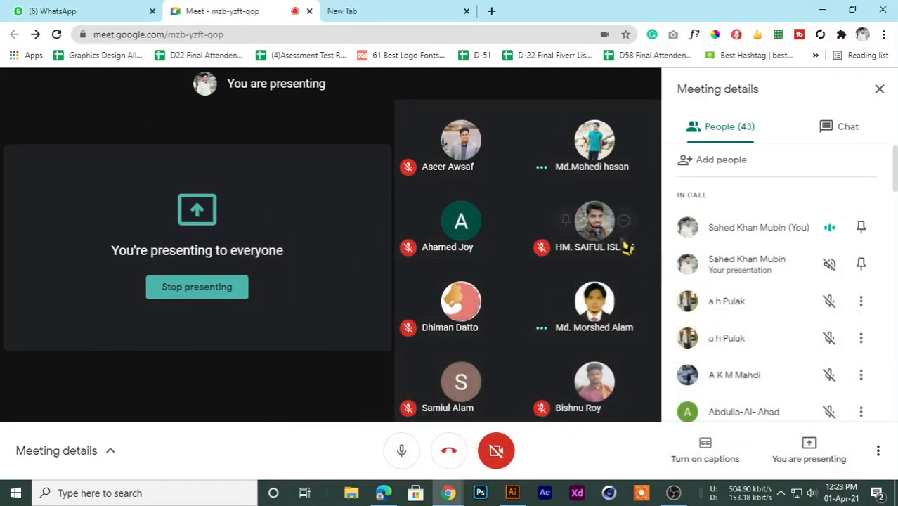
click(348, 11)
click(204, 10)
click(352, 9)
click(210, 7)
click(341, 10)
click(241, 10)
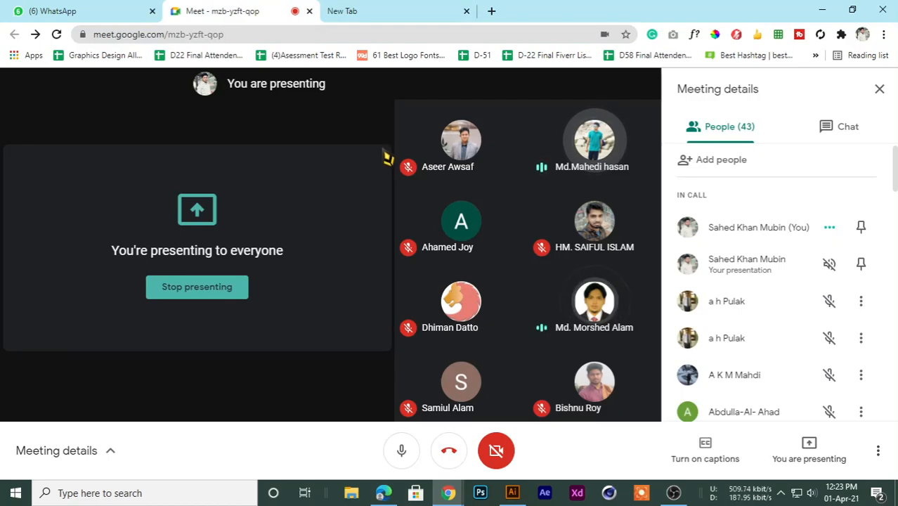
mouse_move(448, 492)
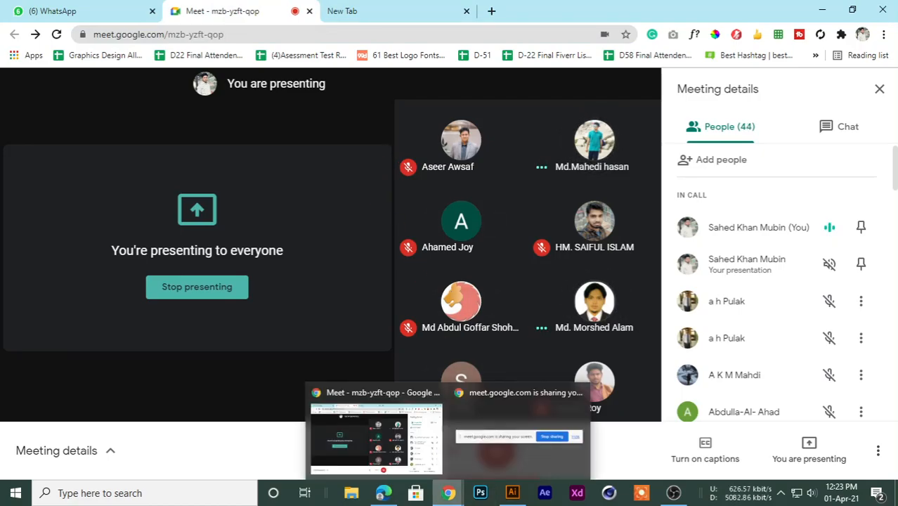
click(381, 10)
click(232, 10)
click(379, 9)
click(252, 10)
click(351, 13)
click(254, 10)
click(345, 10)
click(297, 12)
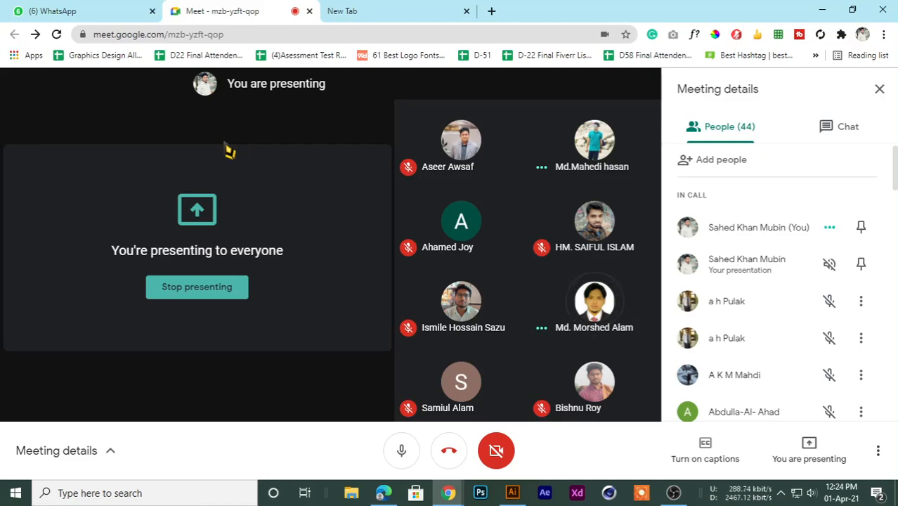
click(351, 9)
click(288, 8)
click(359, 10)
click(297, 10)
click(345, 10)
click(232, 10)
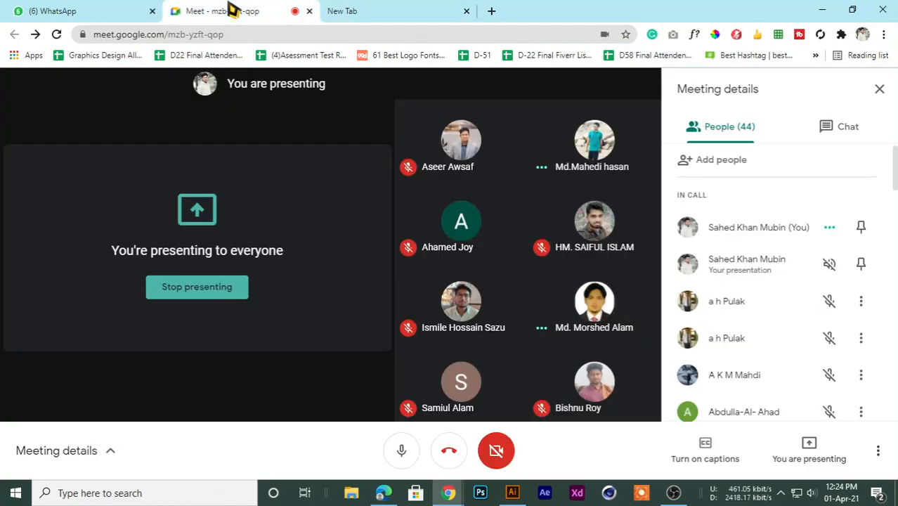
click(323, 10)
click(267, 20)
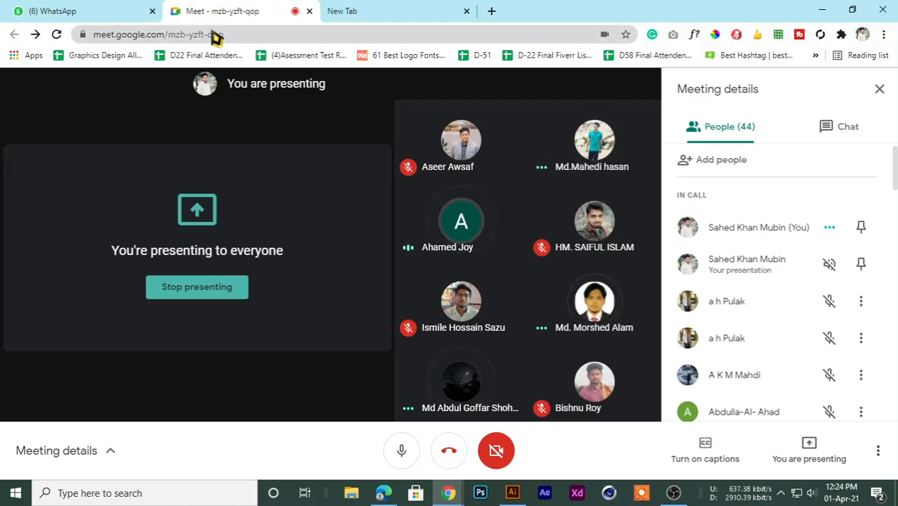
click(417, 10)
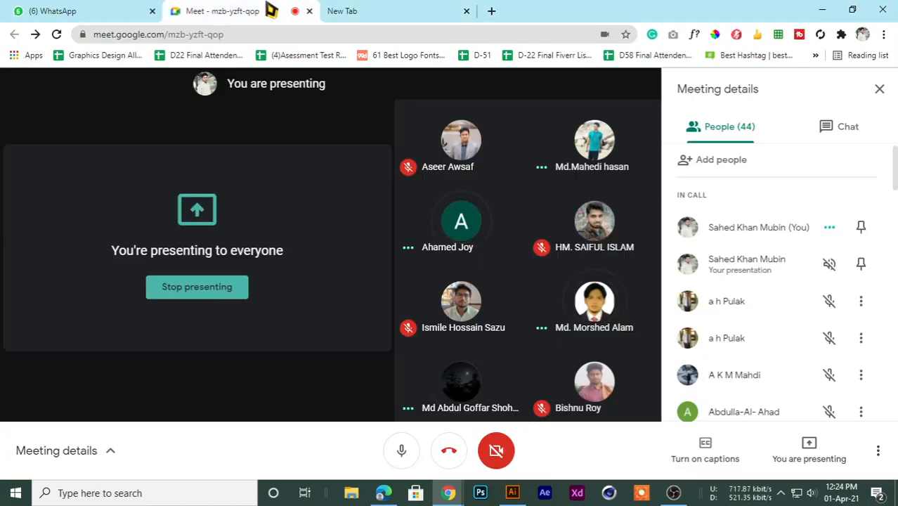
click(285, 14)
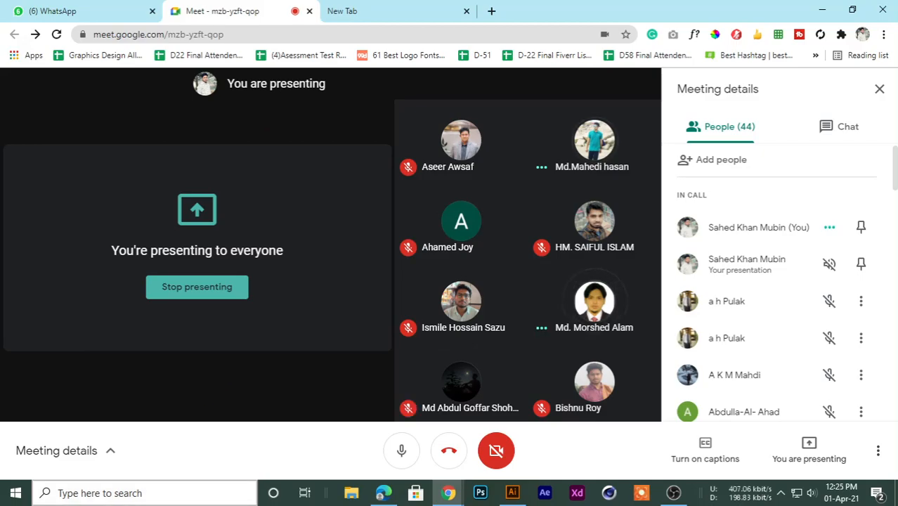
click(325, 10)
click(227, 8)
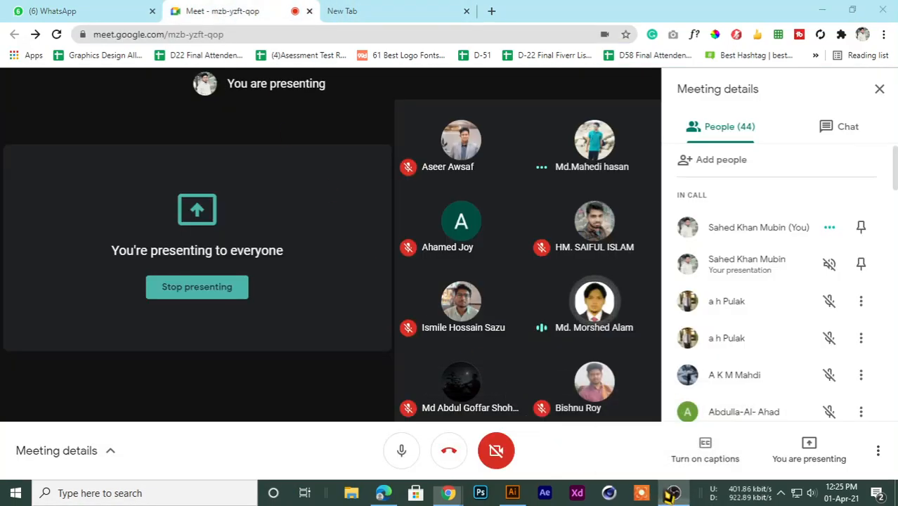
Check the recording status and audio mixer levels in OBS Studio and return to the meeting.
click(673, 492)
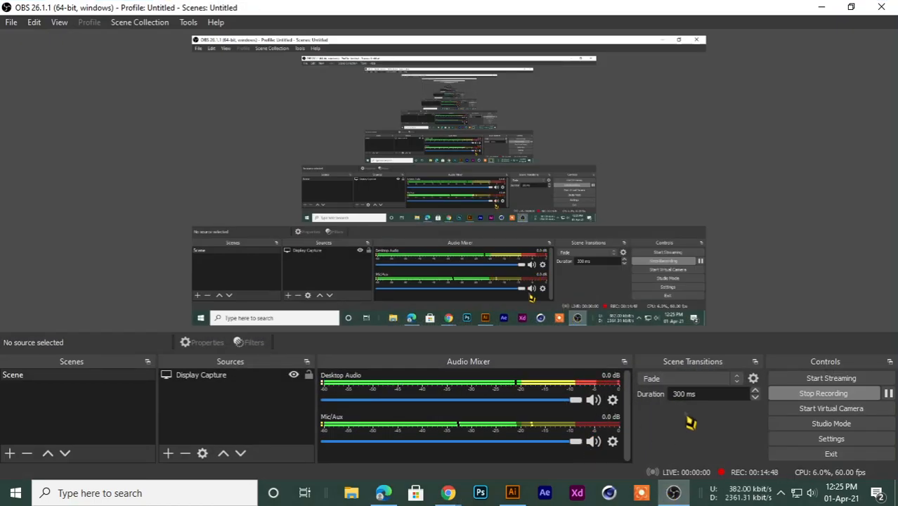
click(822, 8)
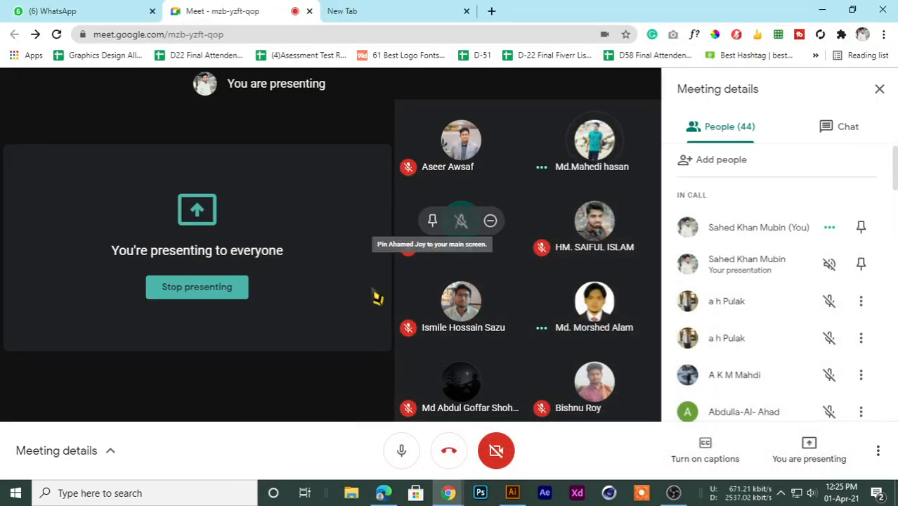
Check the recording and its desktop and microphone audio levels in OBS Studio, and return to the Google Meet call.
click(673, 493)
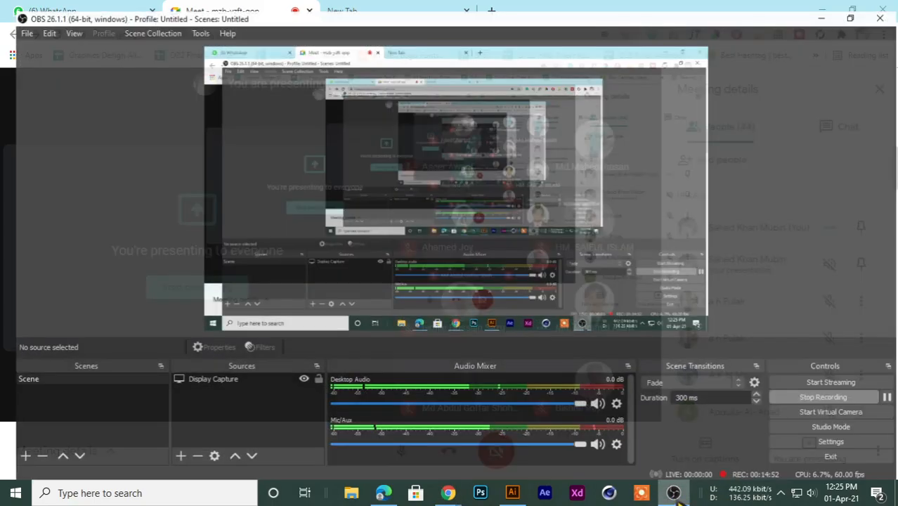
click(822, 8)
click(415, 8)
click(240, 9)
click(362, 10)
click(249, 10)
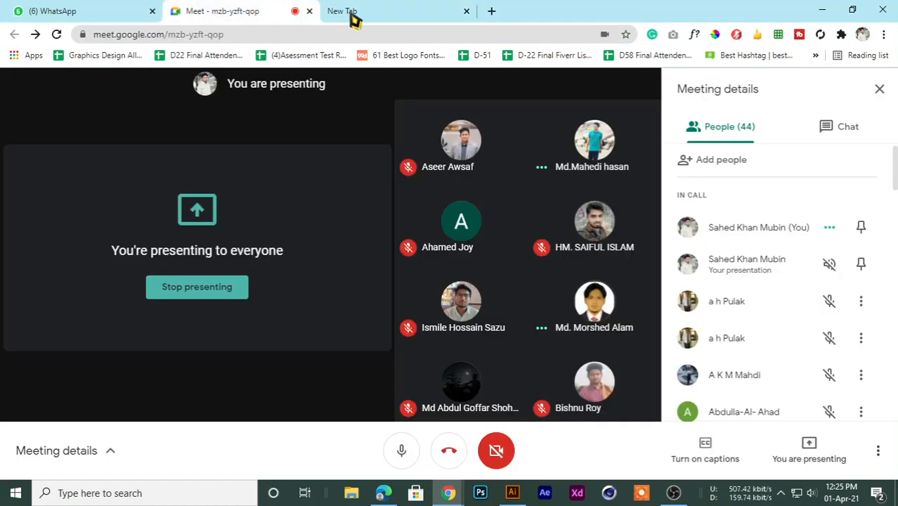
click(351, 12)
click(301, 7)
click(351, 11)
click(283, 10)
click(372, 14)
click(249, 15)
click(361, 14)
click(281, 13)
click(378, 10)
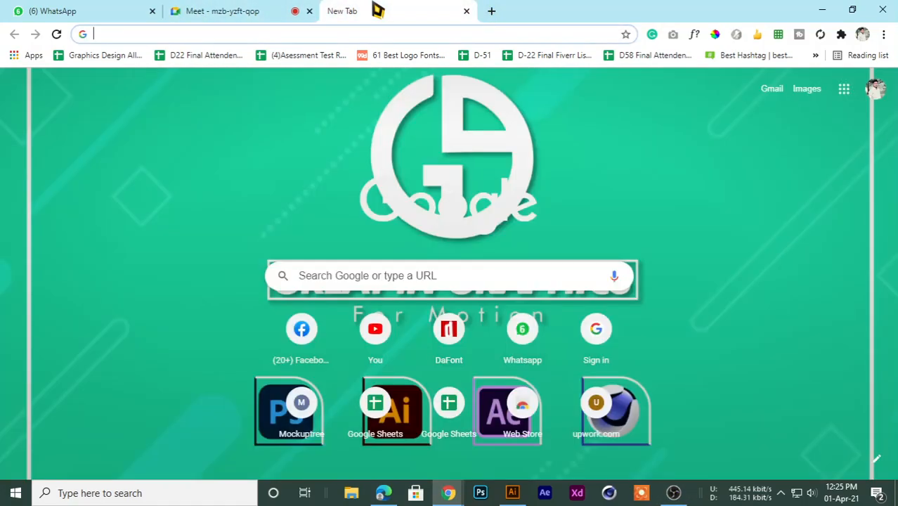
click(270, 8)
click(352, 11)
click(263, 9)
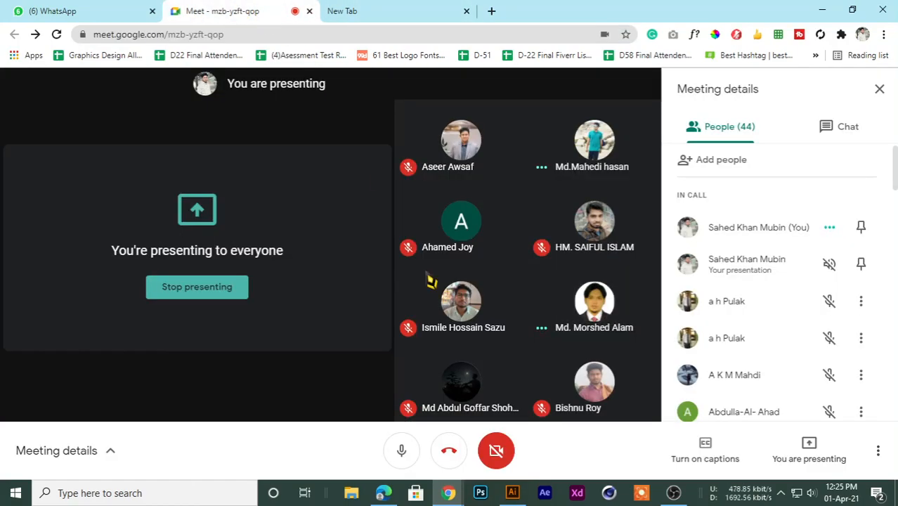
click(379, 8)
click(250, 9)
click(372, 9)
click(255, 10)
Search Google for "business card design" in the empty browser tab and show the image results.
click(371, 10)
click(208, 41)
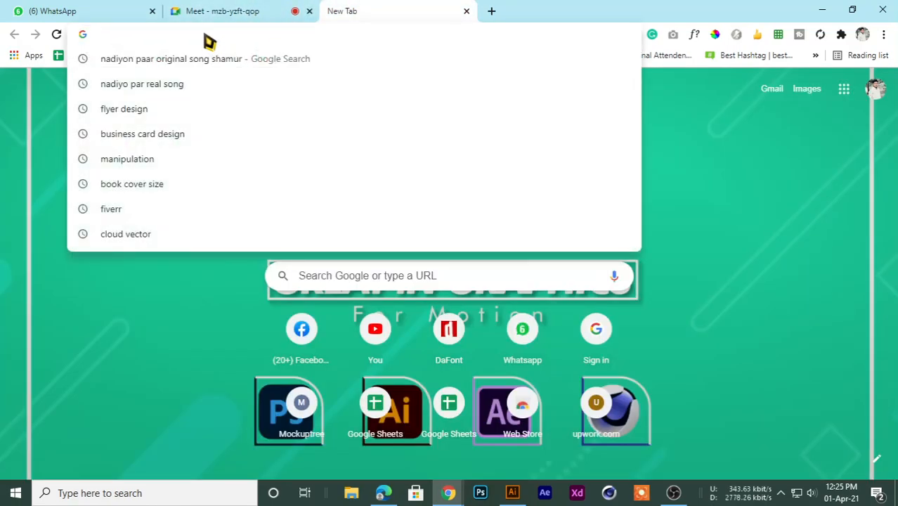
text(busi)
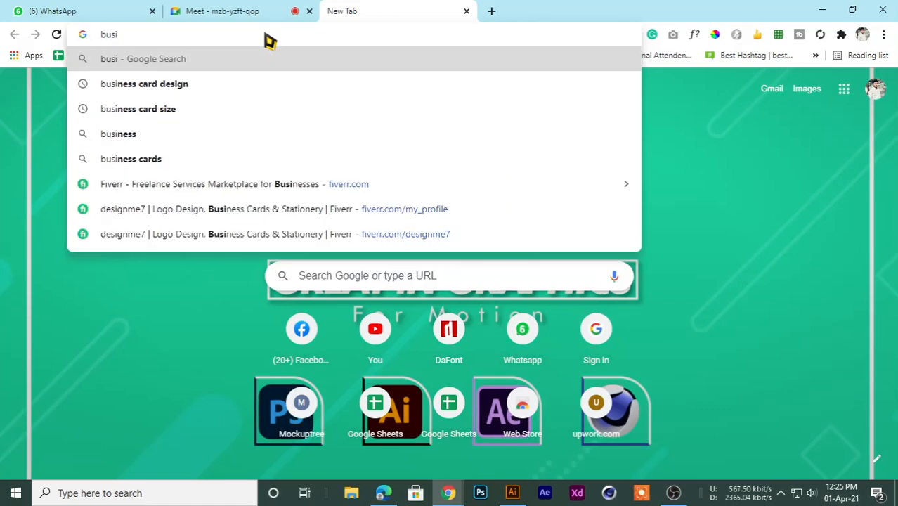
key(Down)
key(Return)
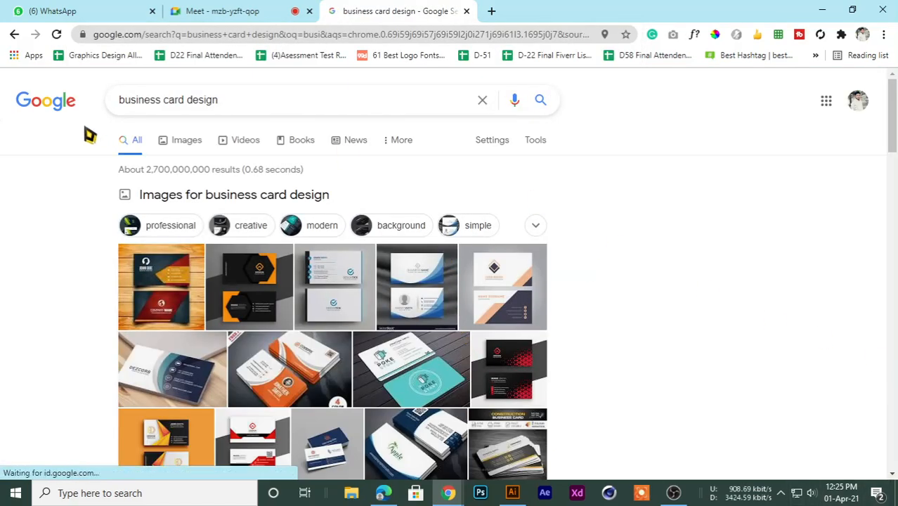
click(189, 139)
Browse the business card image results to examine different layout and color styles.
scroll(381, 339, down, 4)
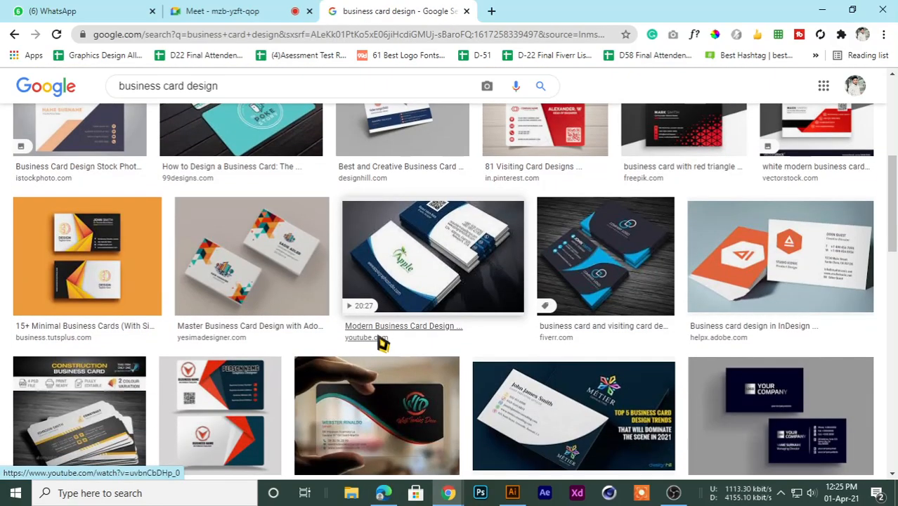
scroll(432, 276, down, 4)
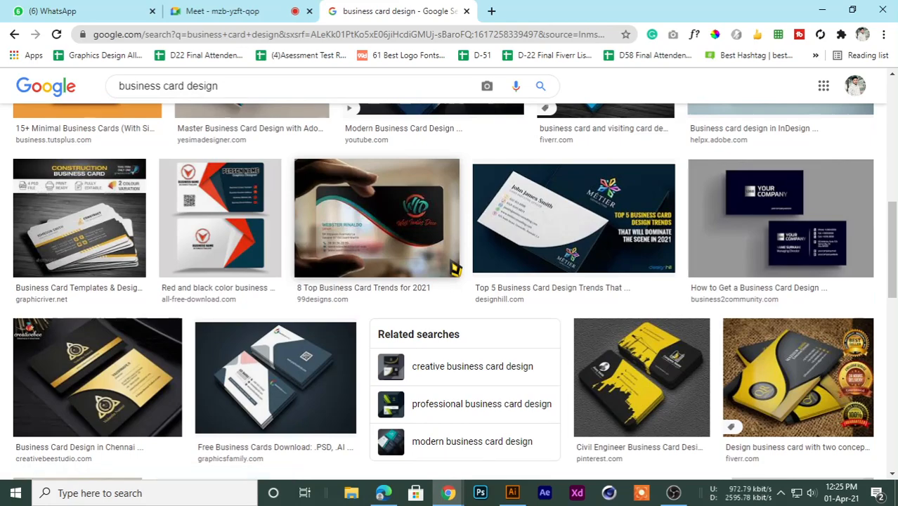
scroll(455, 268, up, 3)
scroll(273, 263, down, 3)
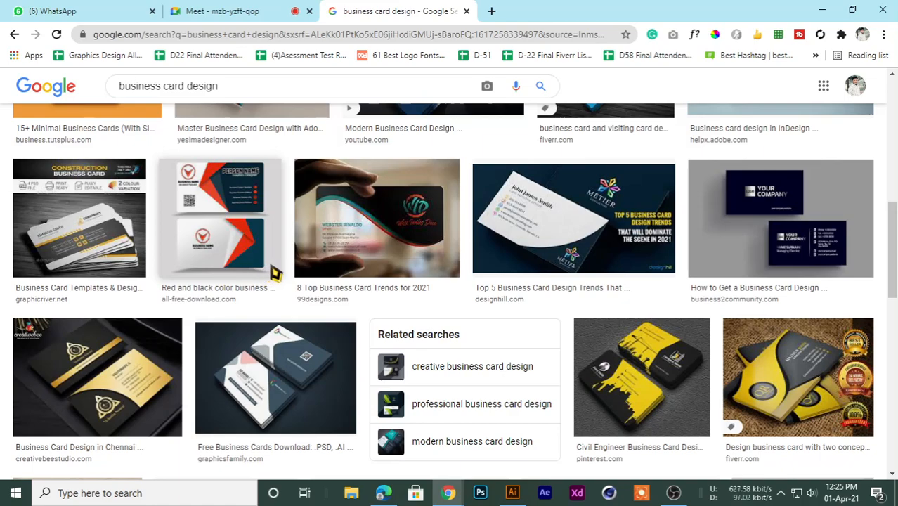
scroll(274, 350, up, 3)
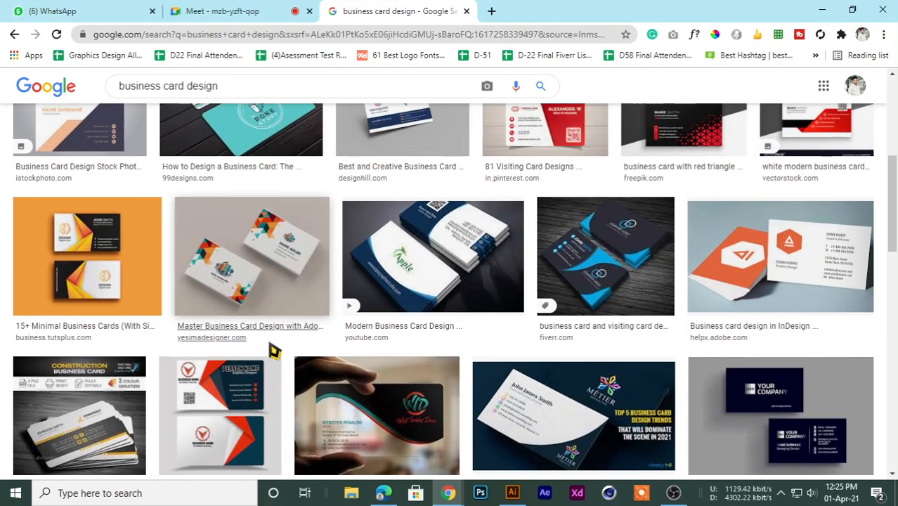
scroll(274, 350, up, 3)
Return to the Google Meet call and admit the participant asking to join.
click(230, 11)
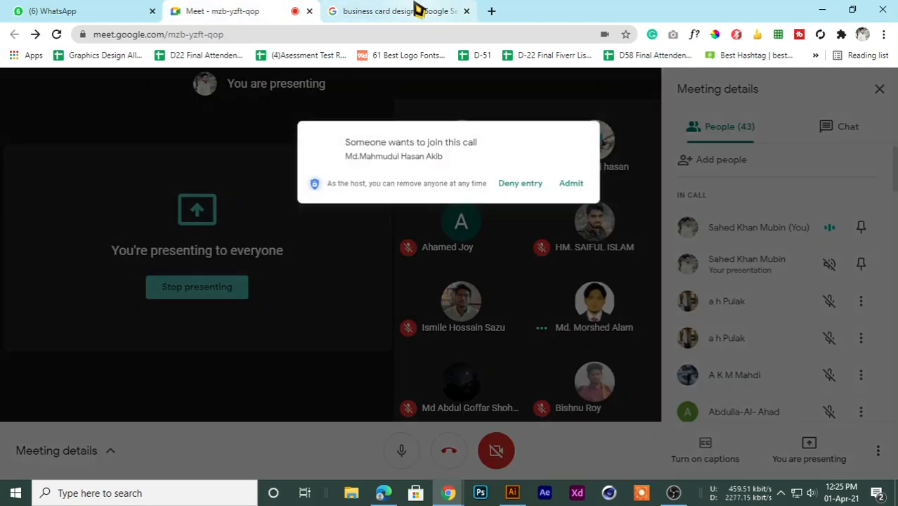
click(419, 11)
click(204, 10)
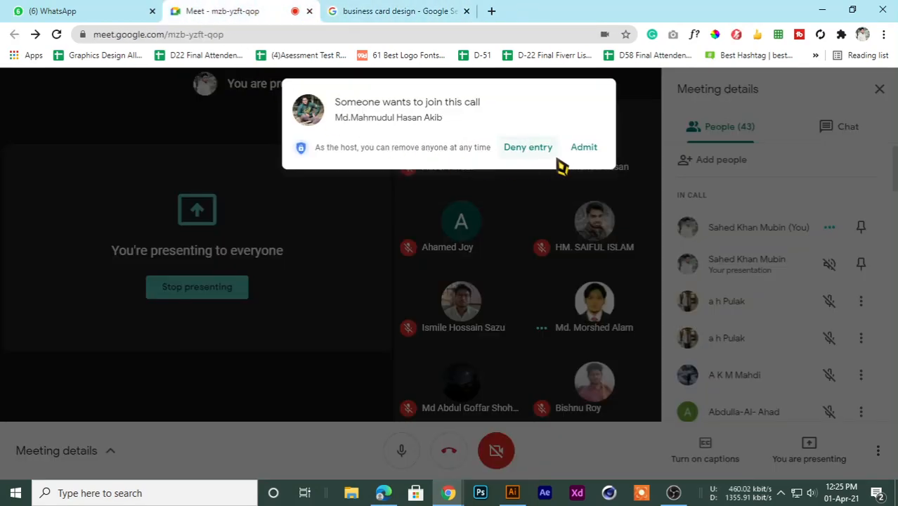
click(587, 151)
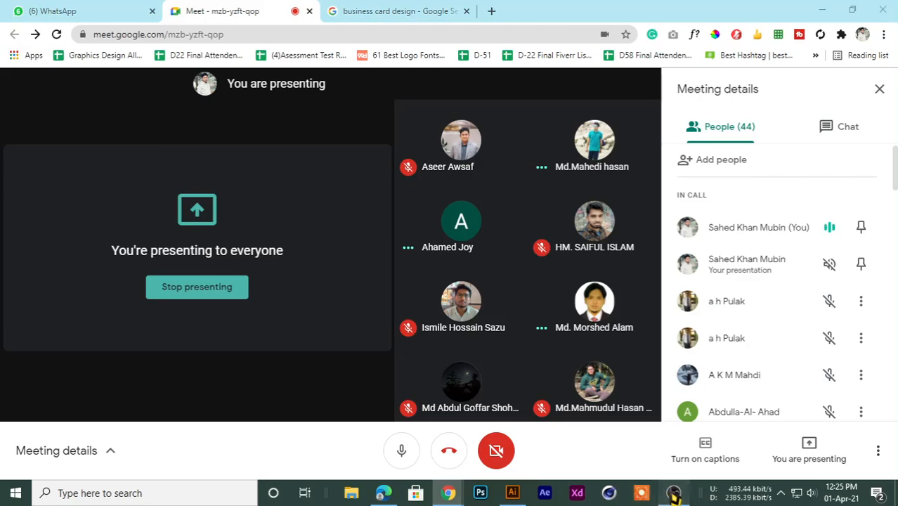
Check the audio mixer levels and recording status in OBS Studio and go back to the meeting.
click(674, 493)
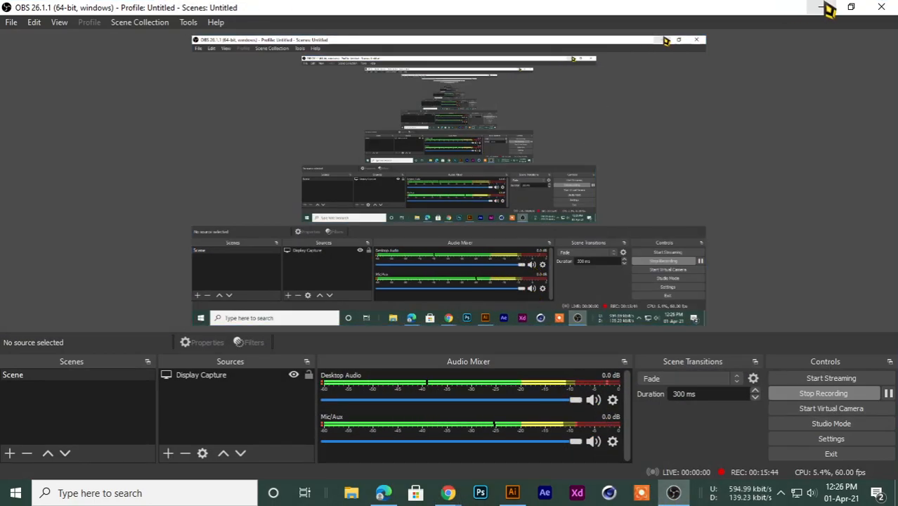
click(824, 7)
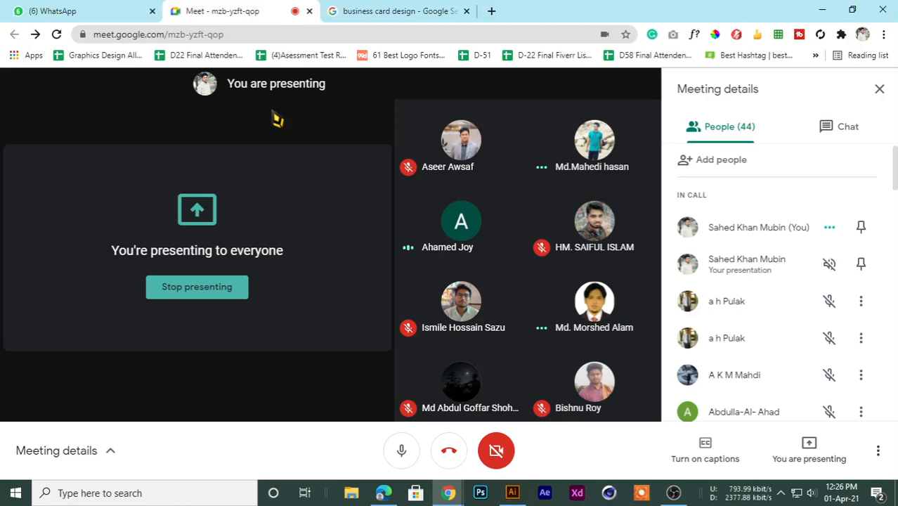
mouse_move(473, 232)
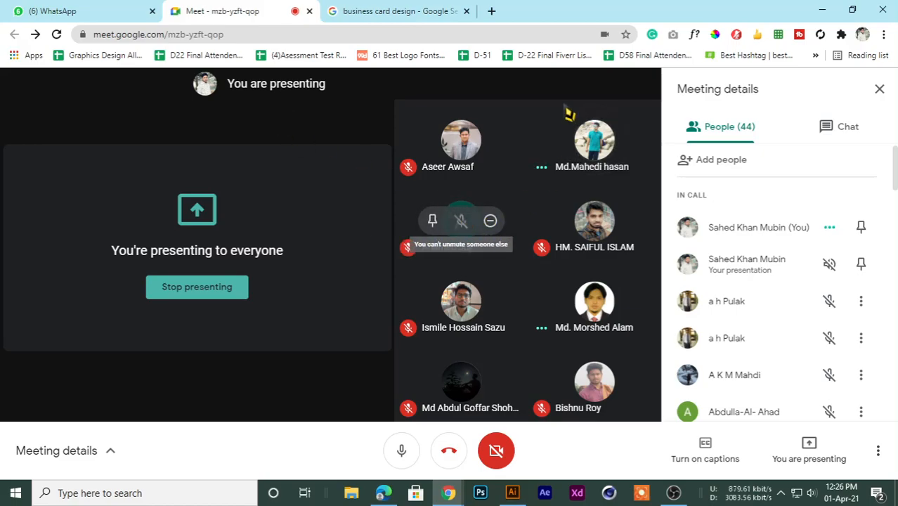
click(434, 8)
click(245, 9)
click(393, 8)
click(228, 9)
click(425, 9)
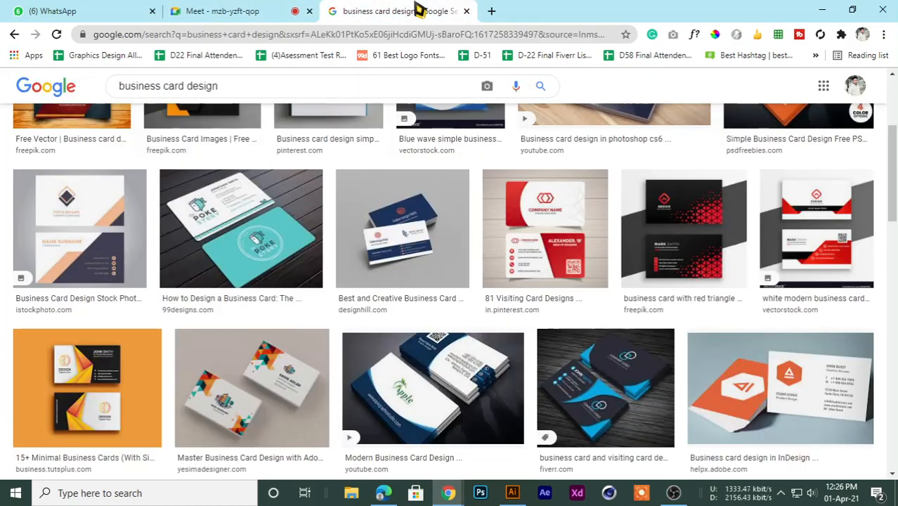
click(235, 9)
click(353, 10)
click(256, 10)
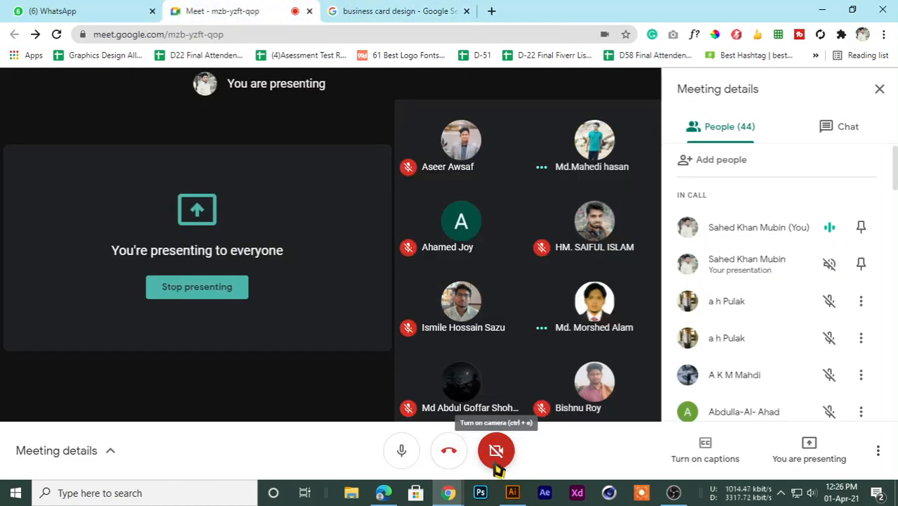
click(372, 10)
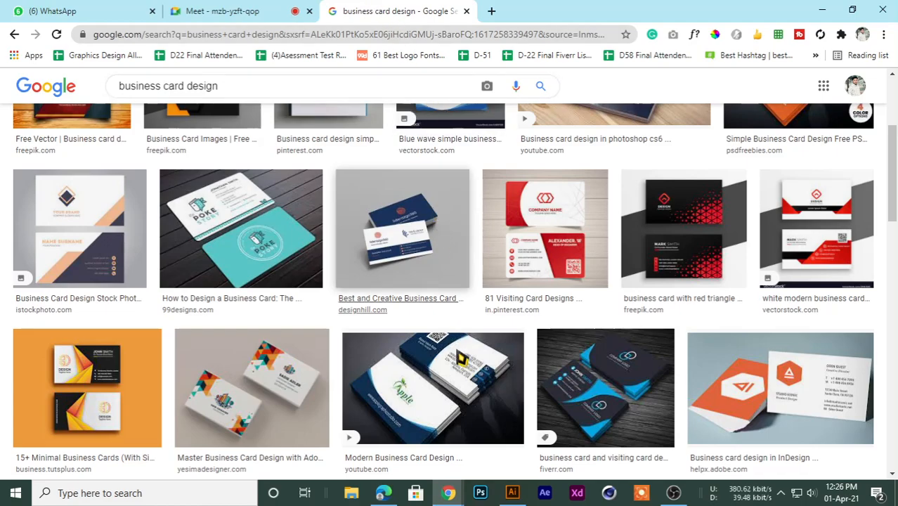
Switch to Illustrator and open the settings for a new document.
click(512, 493)
drag(358, 118, 260, 144)
click(212, 52)
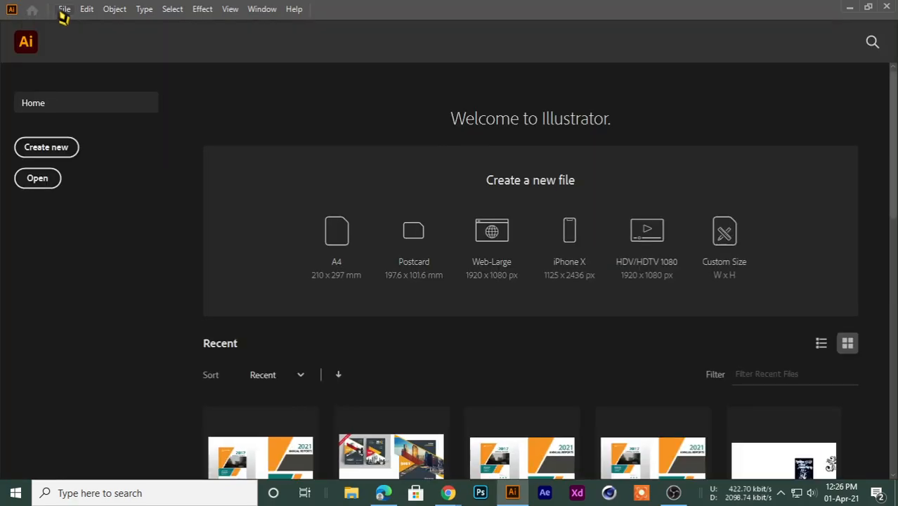
click(64, 9)
click(74, 14)
click(70, 9)
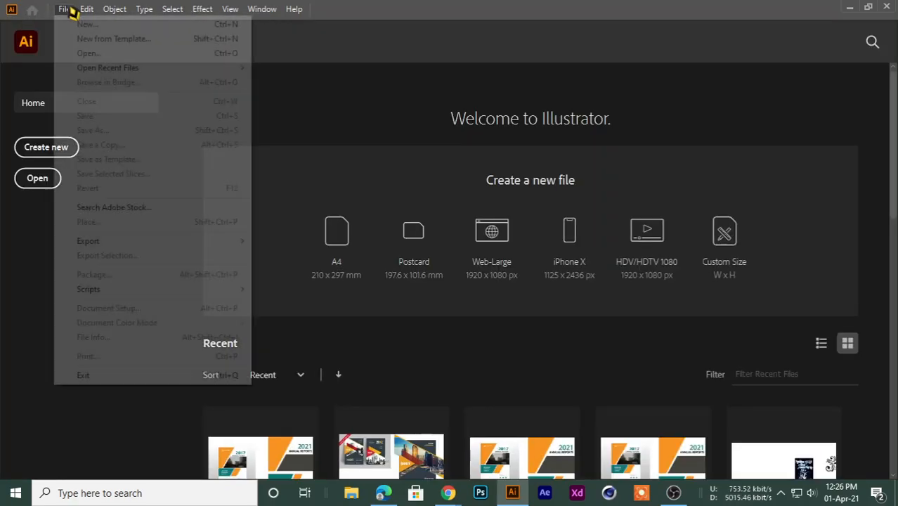
click(86, 28)
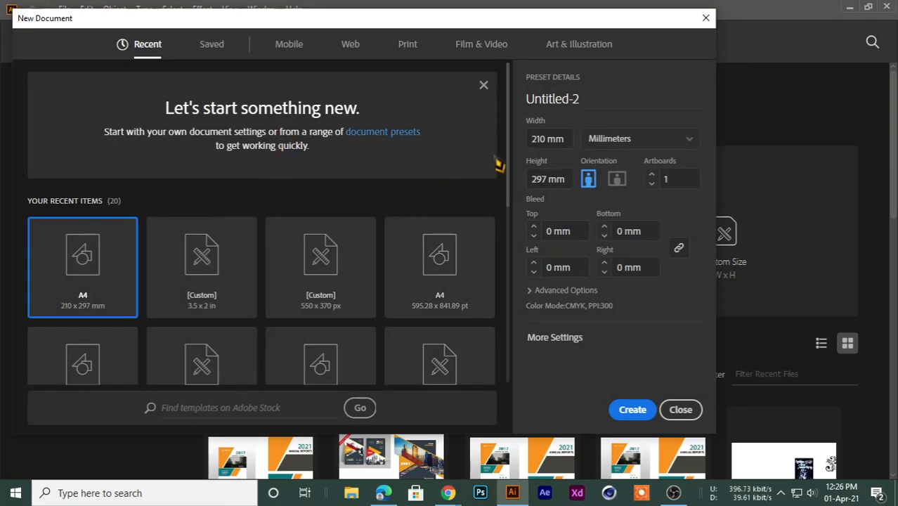
Create a print document in inches, 3.5 in wide in landscape business card proportions, with two artboards.
click(407, 46)
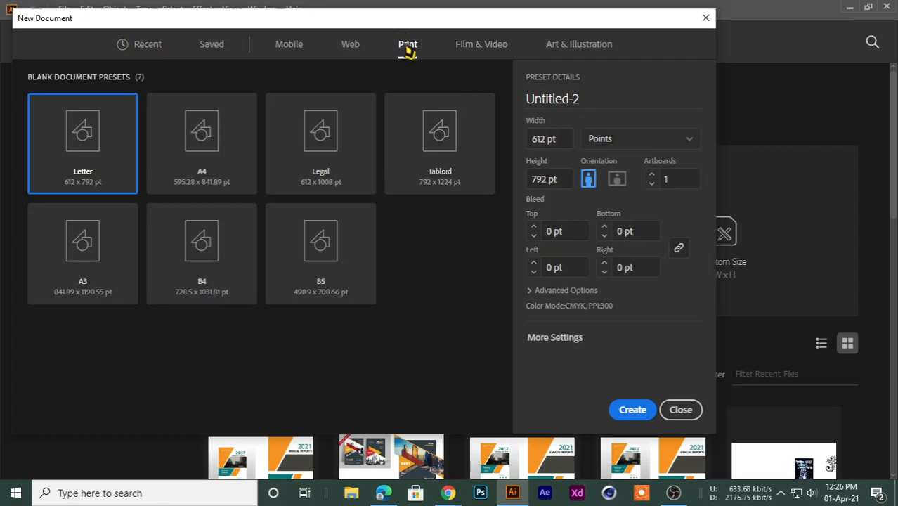
click(660, 145)
click(611, 207)
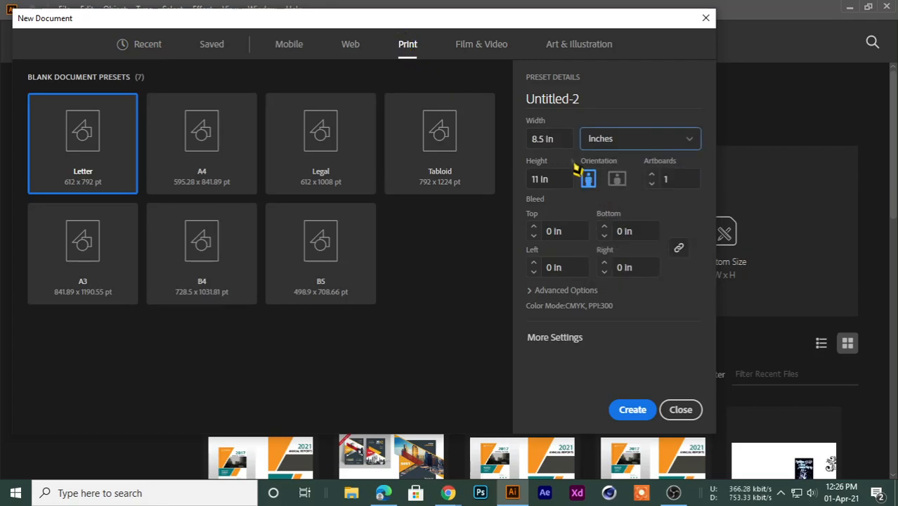
click(567, 146)
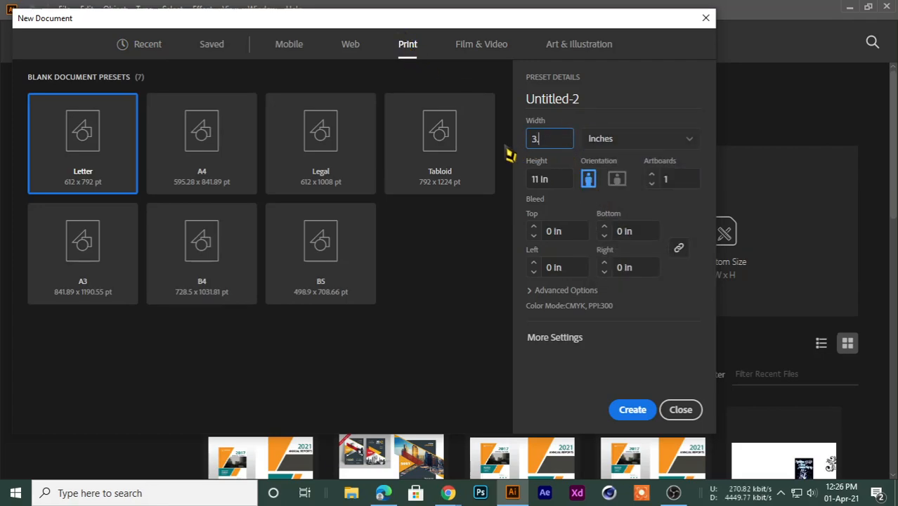
click(529, 186)
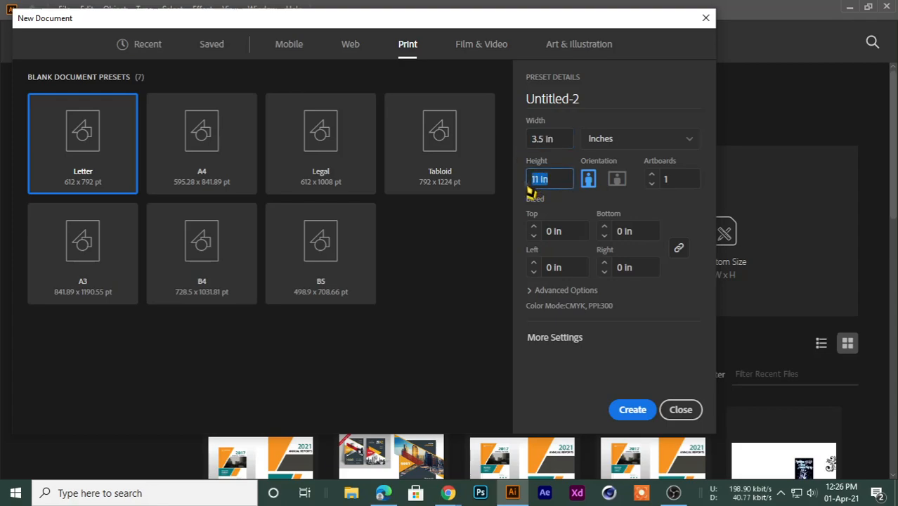
click(652, 175)
click(631, 409)
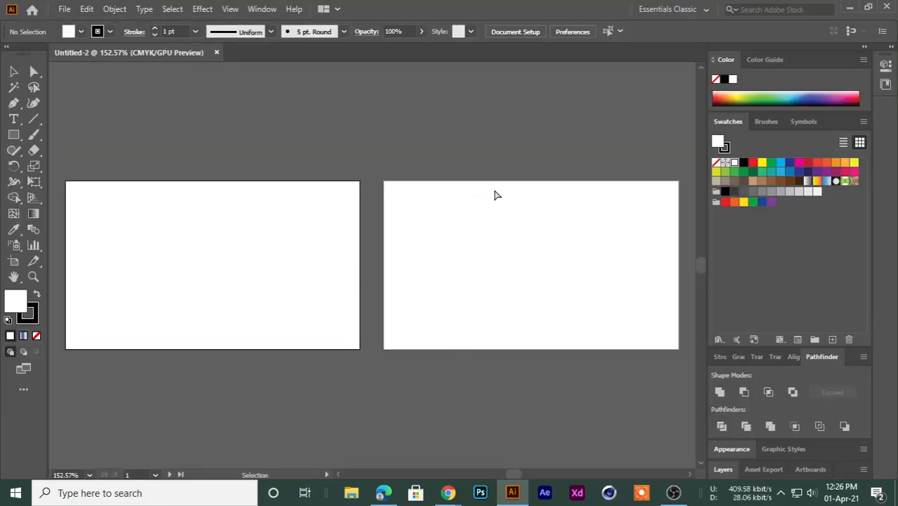
Examine the two blank artboards of the new document, viewing the first one up close.
scroll(453, 203, down, 4)
drag(330, 236, 423, 246)
scroll(417, 276, up, 6)
ctrl+alt+click(389, 241)
drag(326, 292, 421, 271)
drag(507, 272, 340, 247)
drag(343, 247, 397, 234)
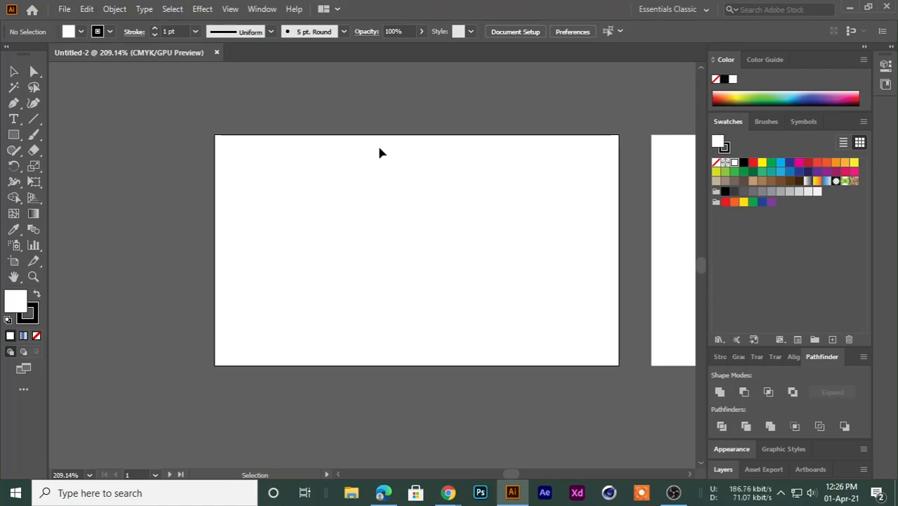
drag(296, 288, 261, 193)
drag(426, 217, 465, 162)
Draw a portrait rectangle with a dark blue fill on the empty canvas below the first artboard.
scroll(406, 212, down, 5)
scroll(343, 194, right, 3)
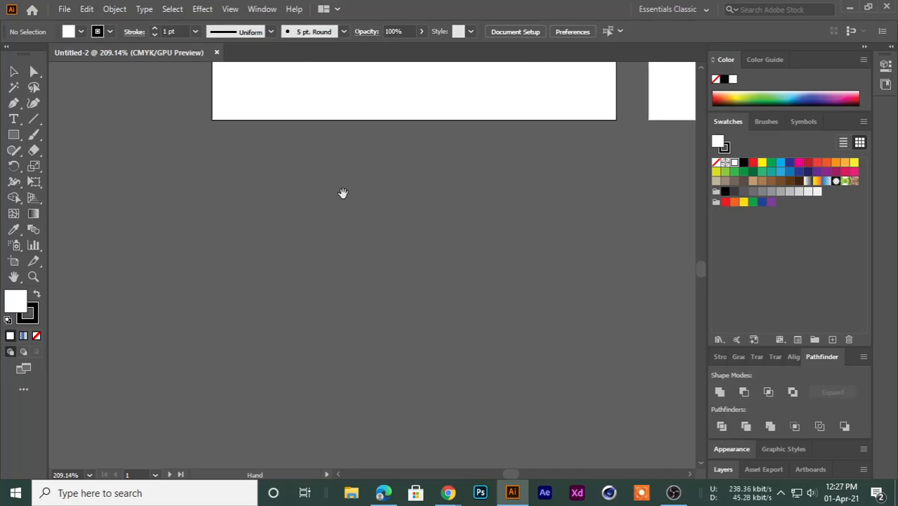
drag(13, 119, 195, 211)
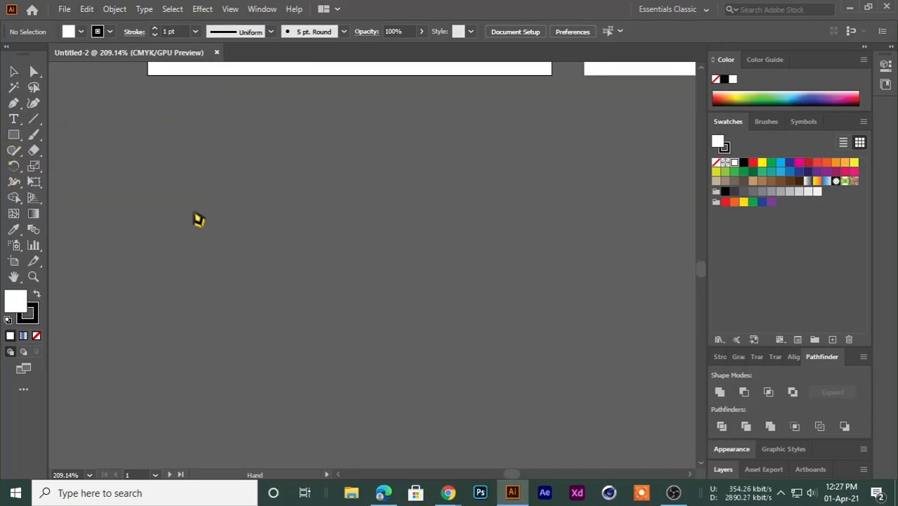
click(14, 118)
mouse_move(13, 134)
mouse_down()
mouse_move(48, 144)
mouse_move(47, 135)
mouse_up()
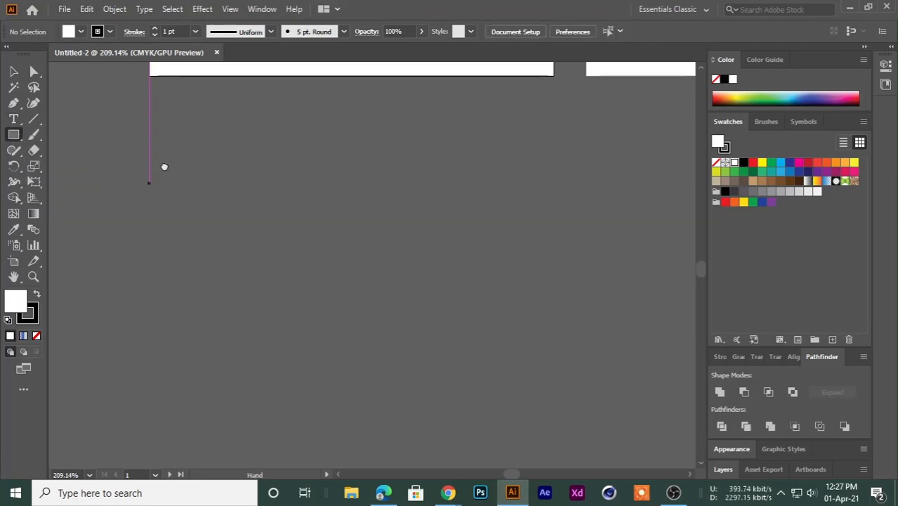
drag(185, 126, 303, 267)
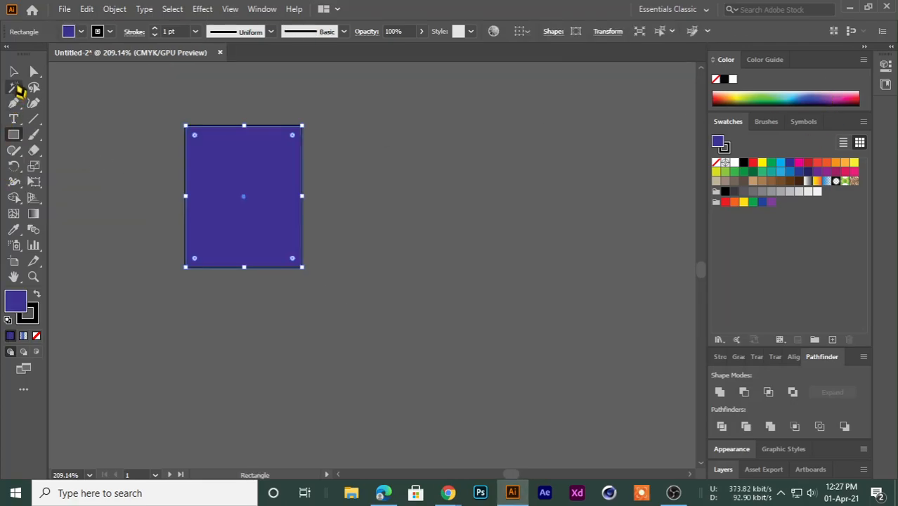
Reposition the dark blue rectangle on the empty canvas and remove its black stroke.
click(14, 71)
click(130, 223)
drag(213, 201, 339, 251)
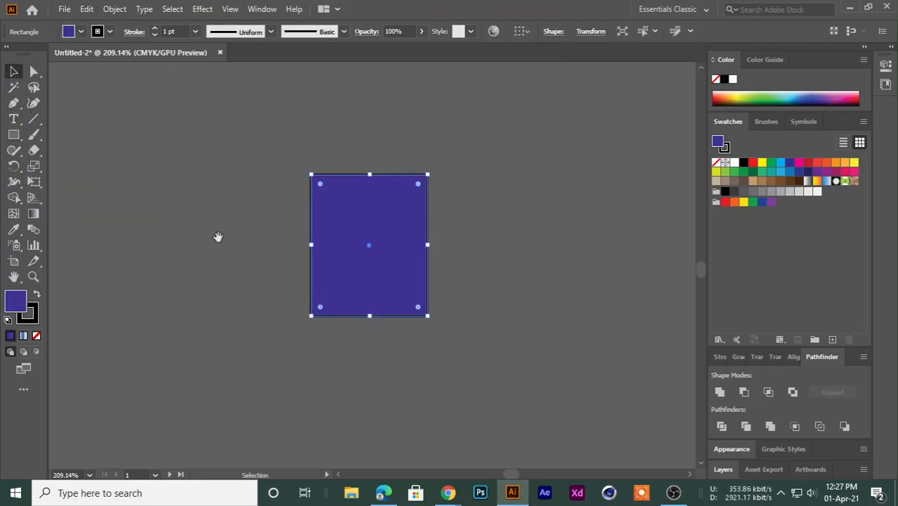
drag(219, 236, 207, 205)
click(33, 318)
click(35, 336)
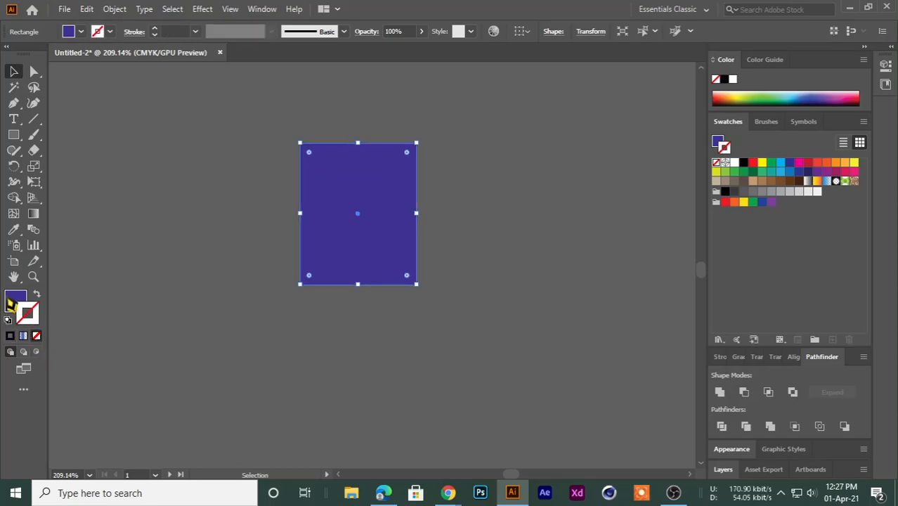
Fill the portrait rectangle with light orange, make it slightly narrower and reposition it below the first artboard.
click(11, 300)
click(203, 259)
drag(311, 236, 271, 180)
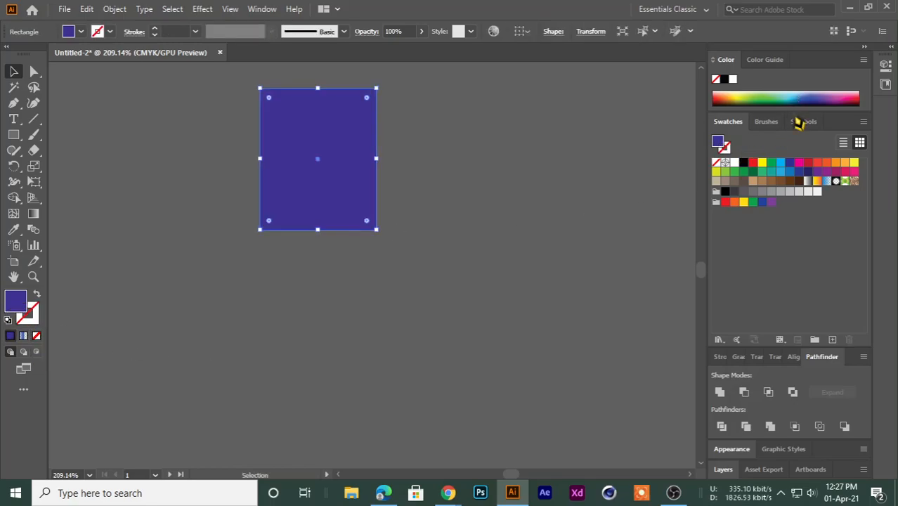
click(854, 163)
click(845, 164)
click(423, 253)
drag(333, 163, 402, 264)
drag(444, 335, 459, 332)
drag(418, 305, 314, 264)
drag(355, 290, 328, 293)
click(297, 354)
Draw an orange square beside the portrait rectangle and adjust its position.
click(16, 137)
click(77, 134)
drag(357, 160, 507, 310)
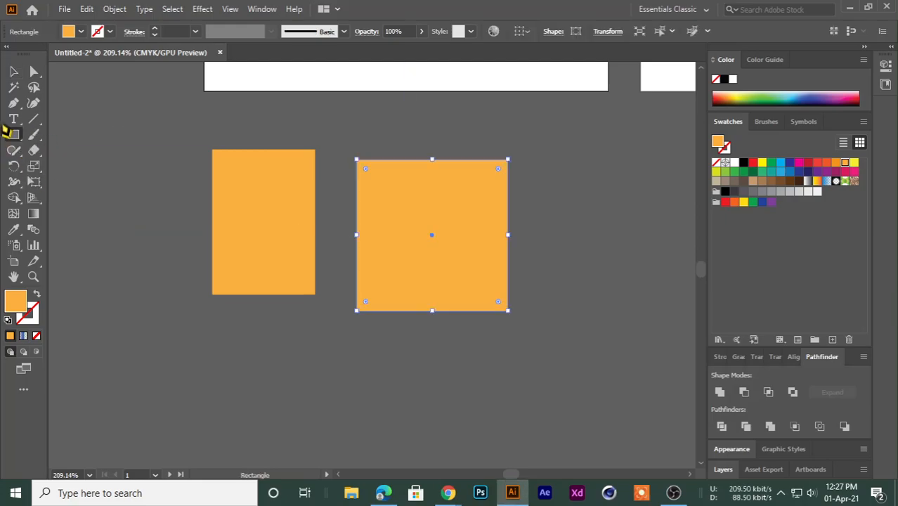
click(14, 71)
click(383, 334)
drag(404, 264, 399, 248)
drag(291, 345, 301, 317)
Draw a wide landscape rectangle in orange below the other two shapes, spanning their combined width.
click(14, 137)
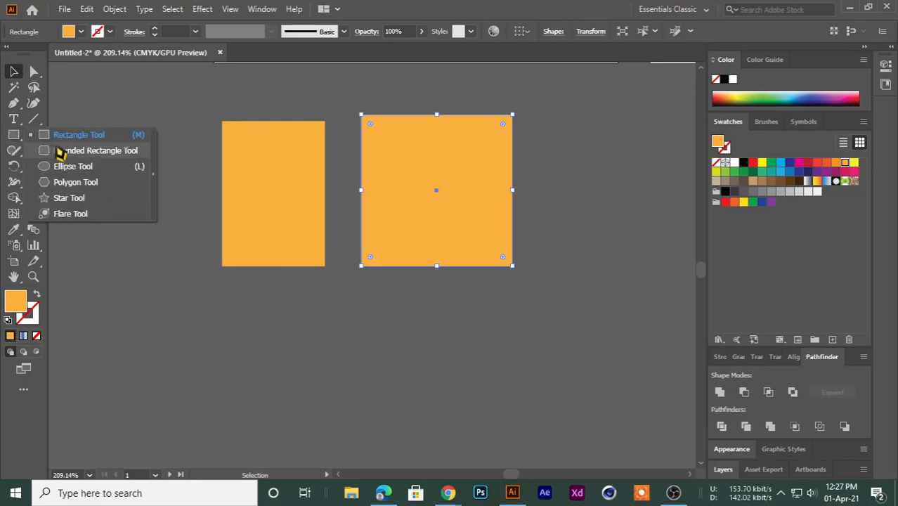
click(56, 133)
drag(222, 305, 516, 416)
click(14, 71)
click(165, 250)
drag(347, 347, 344, 331)
click(160, 297)
click(301, 327)
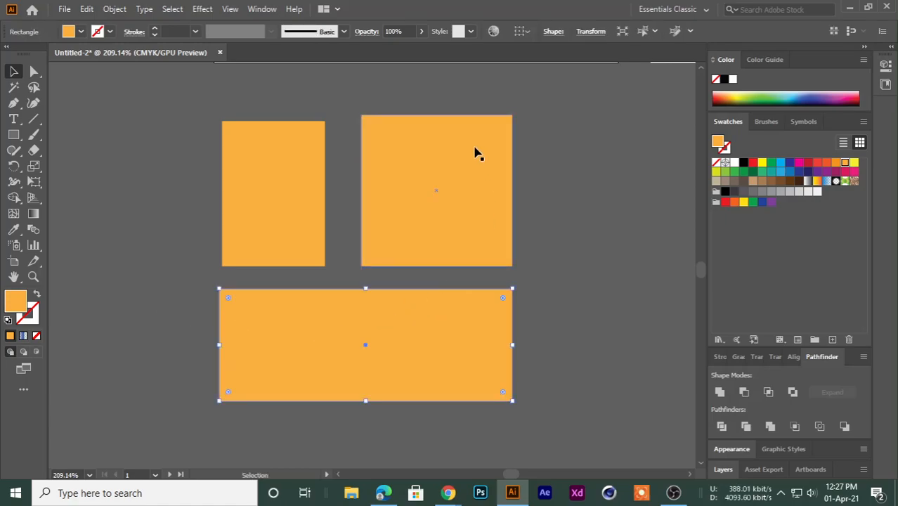
Adjust the portrait rectangle and the square so their top edges sit at the same height.
click(561, 176)
click(477, 191)
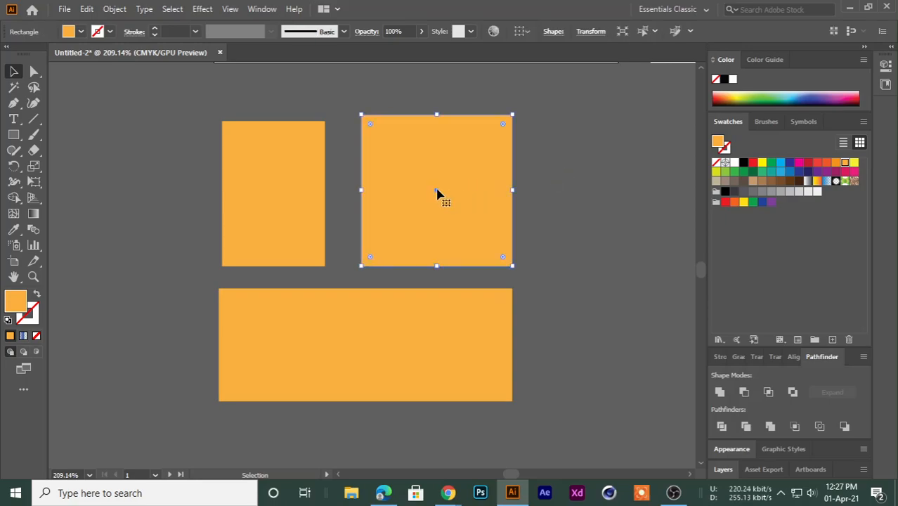
drag(359, 116, 360, 114)
click(132, 158)
mouse_move(270, 186)
mouse_down()
mouse_move(243, 178)
mouse_move(262, 170)
mouse_move(266, 194)
mouse_up()
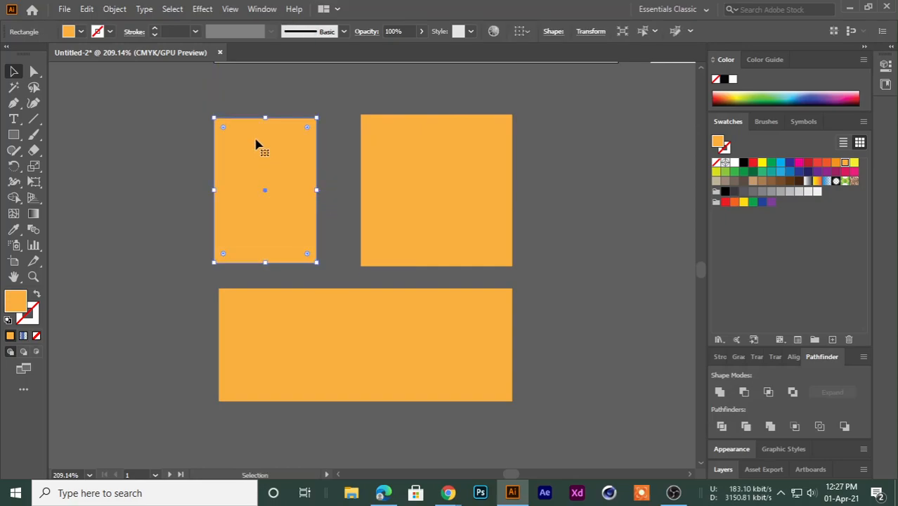
drag(266, 119, 266, 114)
click(178, 144)
Examine the portrait, square and landscape shapes by selecting each of them in turn.
click(217, 179)
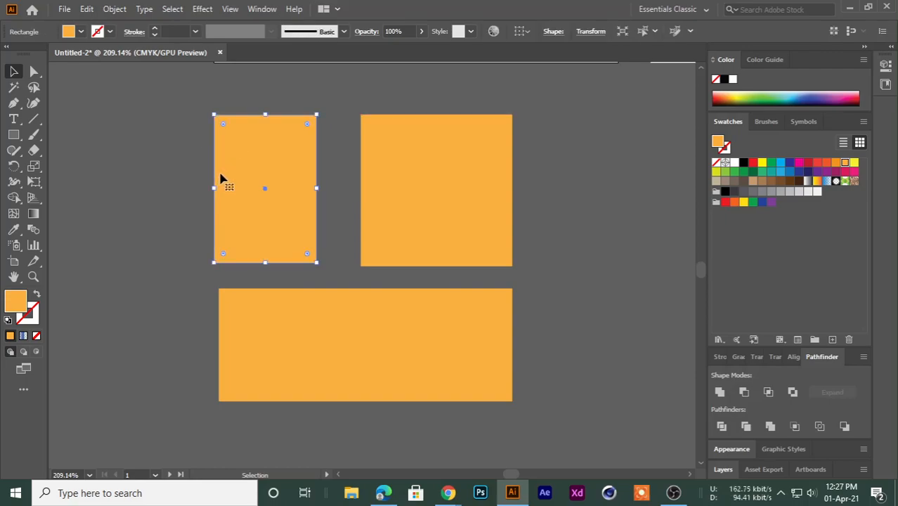
click(211, 193)
click(222, 184)
click(200, 189)
click(215, 182)
click(169, 251)
click(309, 292)
click(272, 213)
click(399, 186)
click(267, 198)
click(276, 345)
click(425, 232)
click(257, 186)
click(315, 316)
click(393, 225)
click(274, 207)
click(388, 212)
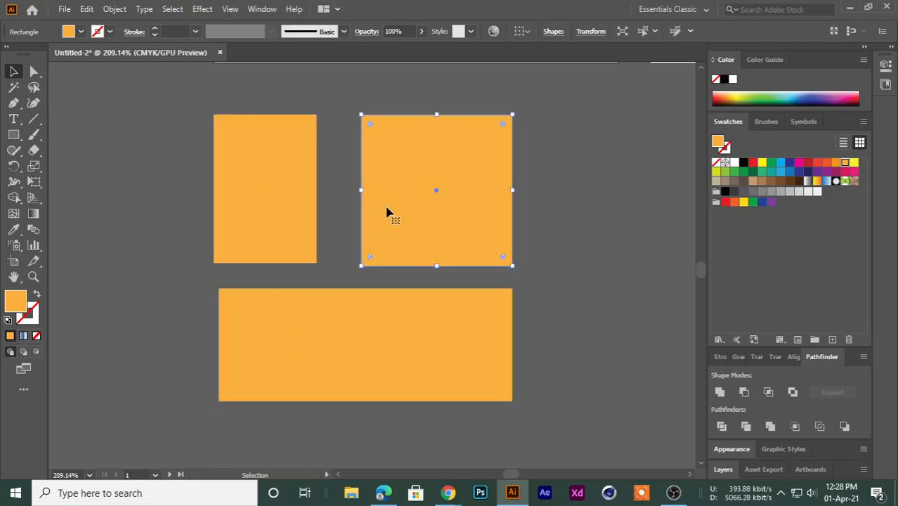
click(257, 195)
drag(400, 192, 399, 190)
click(261, 177)
click(399, 205)
click(303, 347)
click(288, 211)
click(411, 188)
click(296, 352)
click(364, 184)
click(294, 201)
click(299, 371)
click(270, 180)
click(389, 205)
click(334, 345)
click(262, 204)
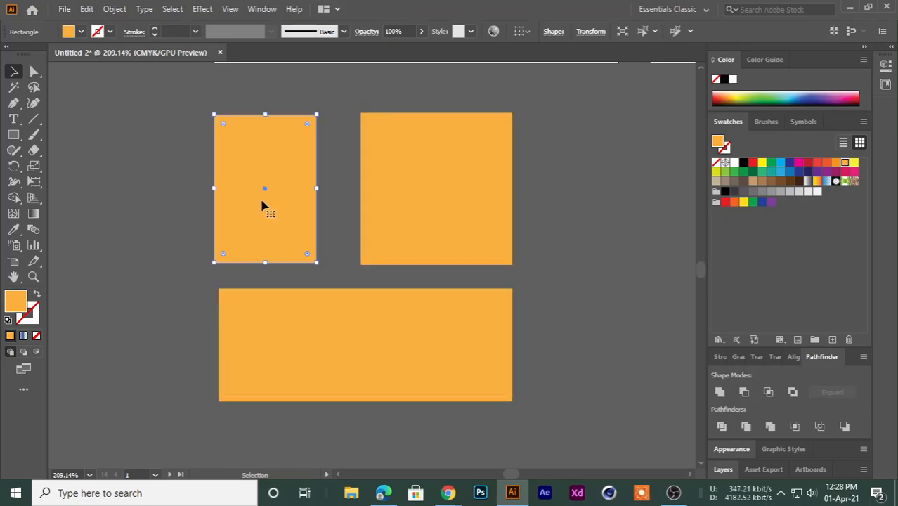
click(321, 333)
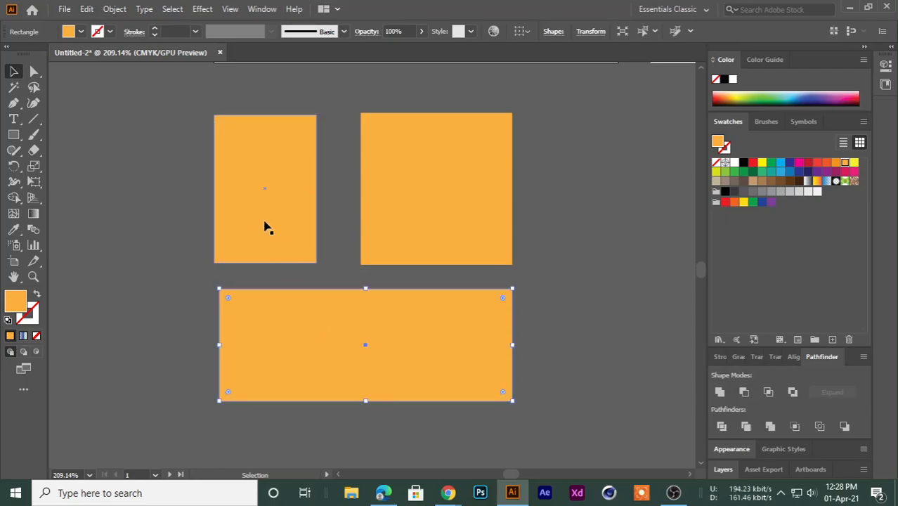
click(427, 184)
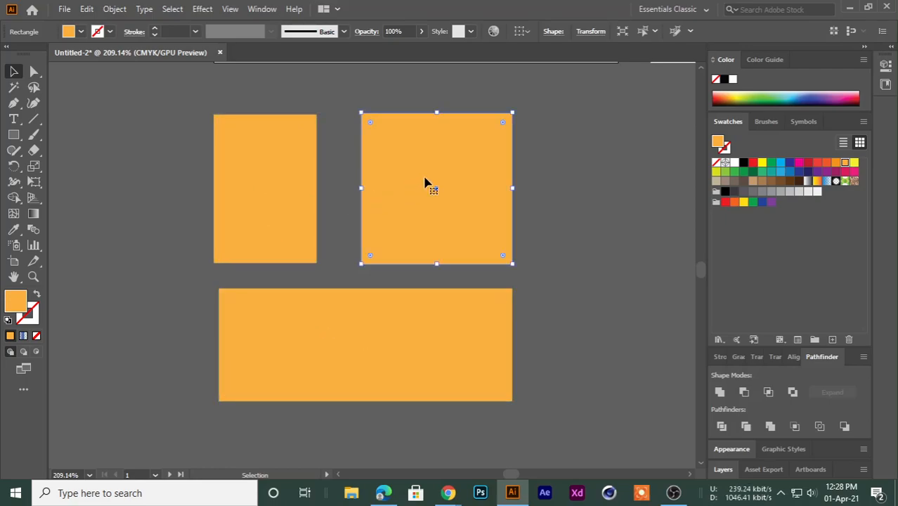
click(174, 136)
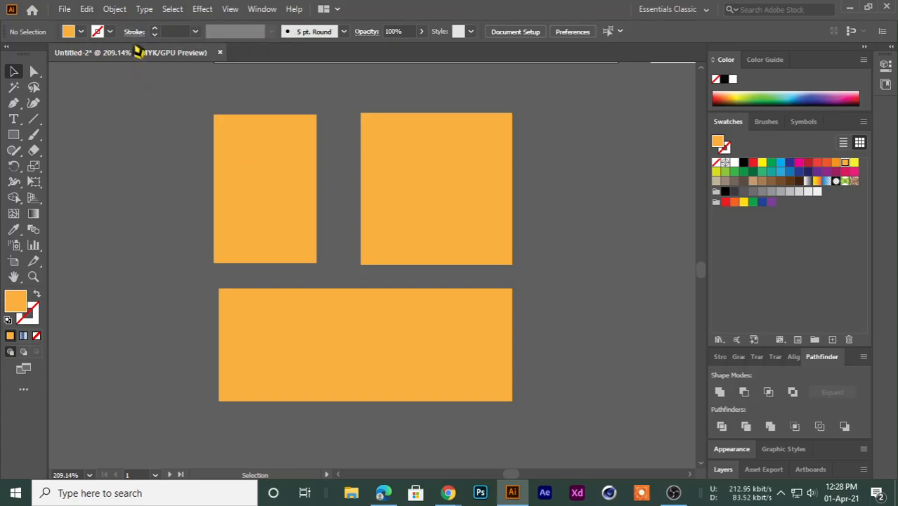
Examine the Copy, Paste in Front and Paste in Back commands with the portrait rectangle selected.
click(86, 9)
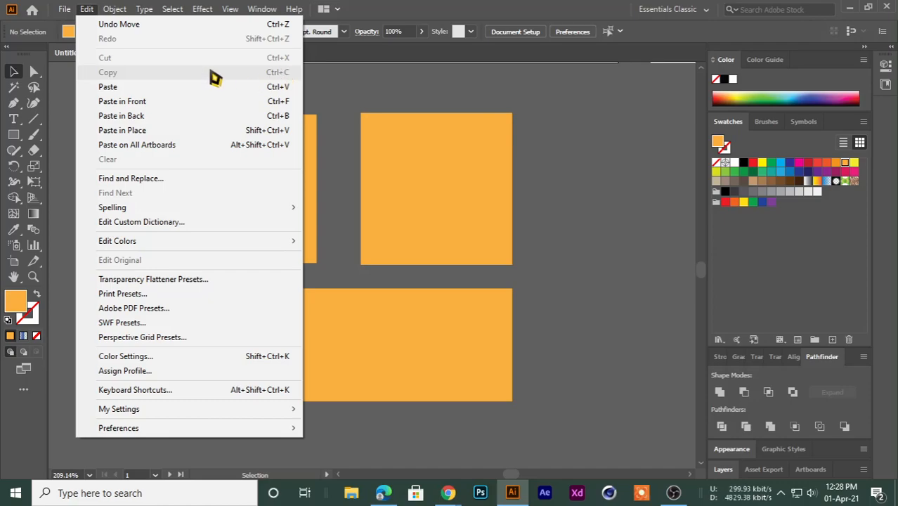
click(312, 81)
click(272, 176)
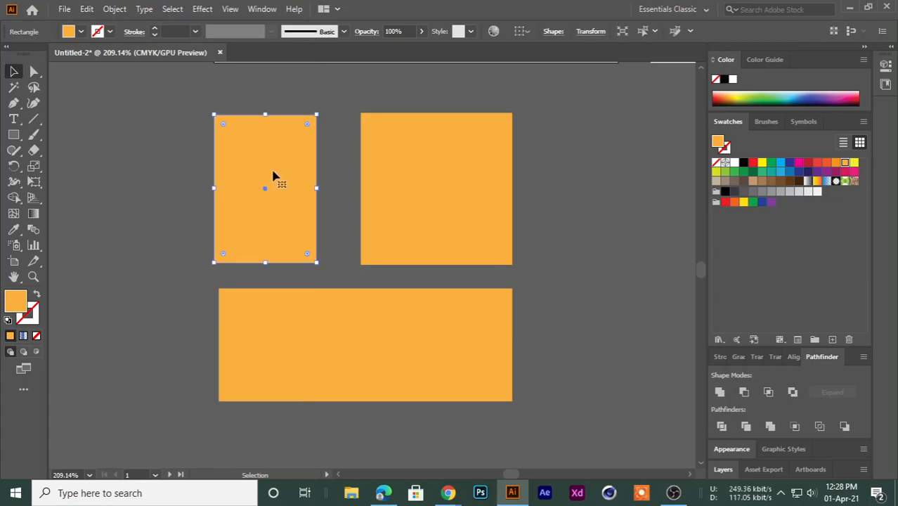
click(87, 10)
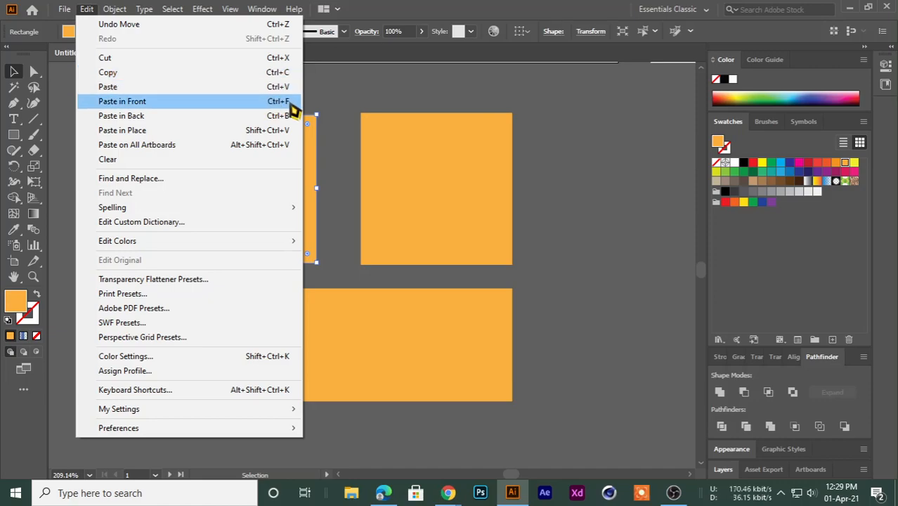
click(374, 104)
click(229, 199)
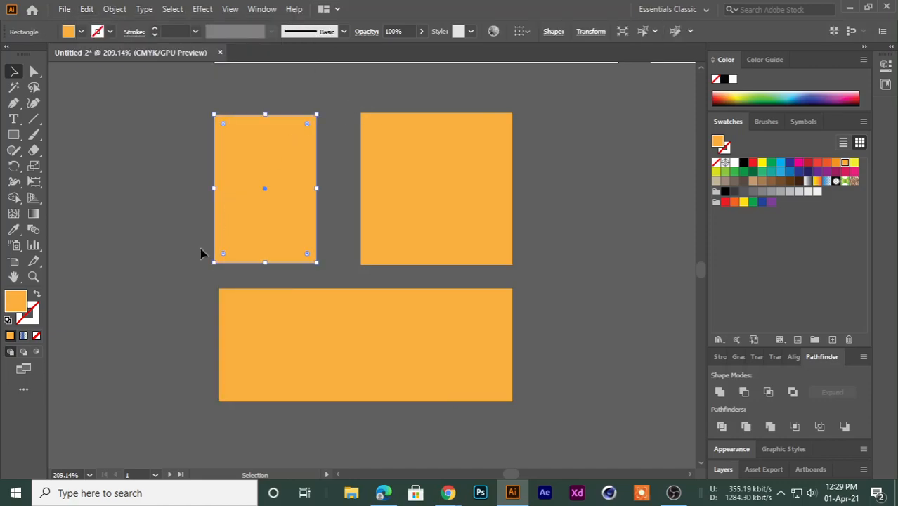
Launch the utility that displays pressed keystrokes on screen.
key(super)
text(swo)
key(Return)
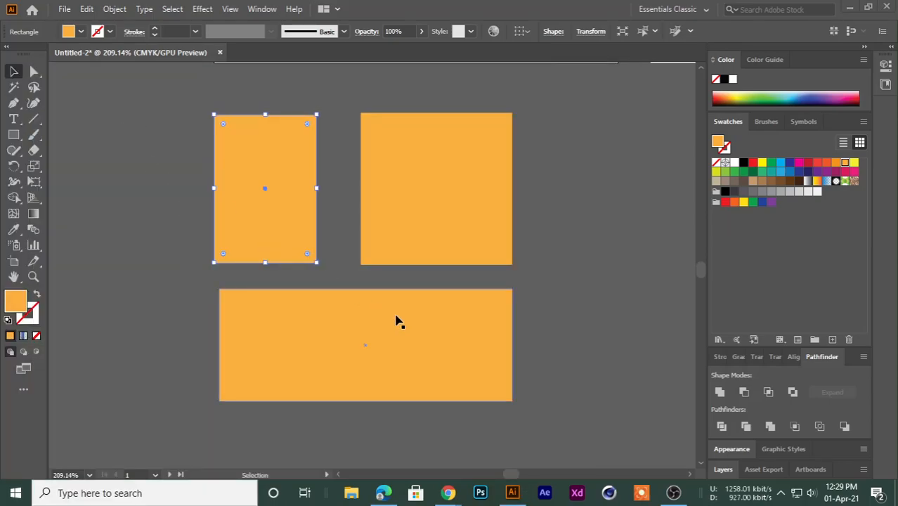
click(650, 110)
Try to paste a blue copy in front of the portrait rectangle and scale it down, and undo it.
key(ctrl+c)
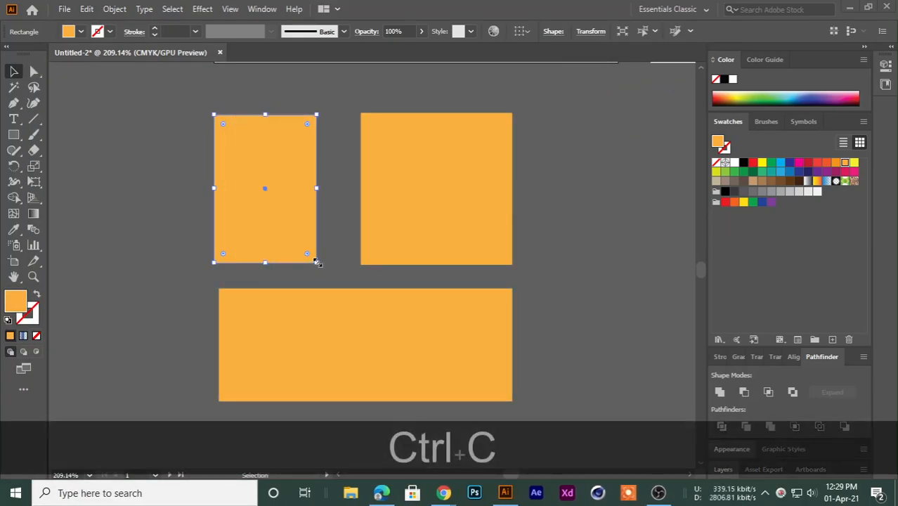
key(ctrl)
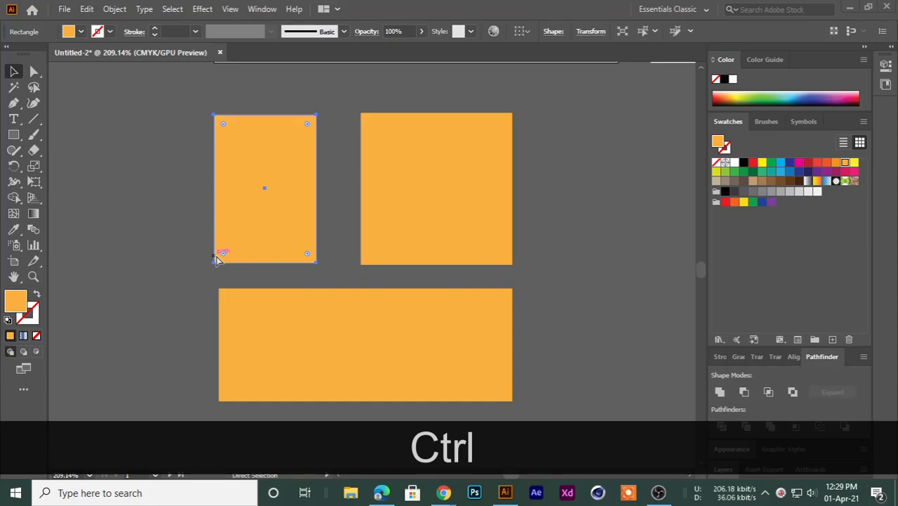
key(ctrl+f)
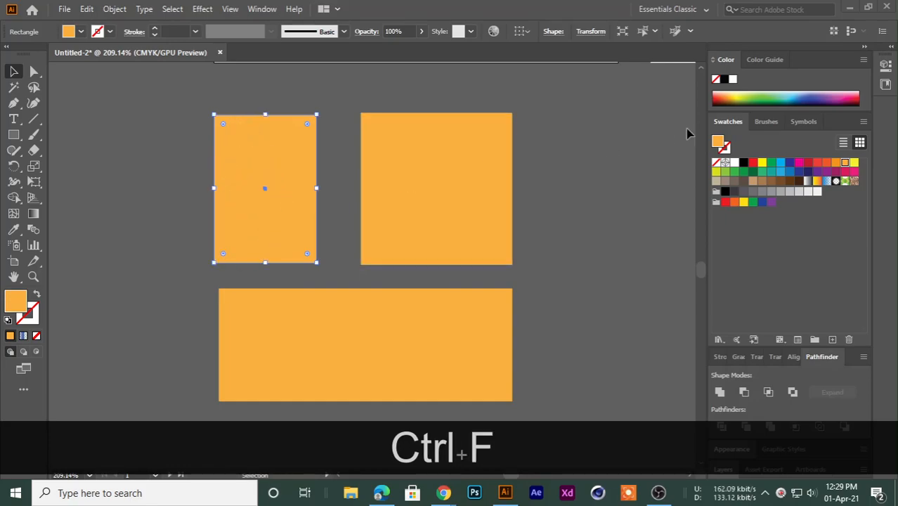
click(785, 95)
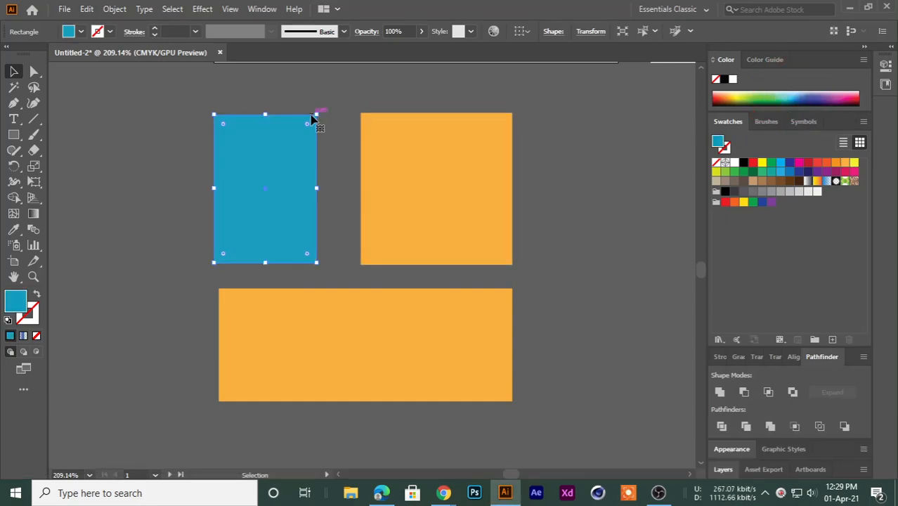
key(shift+alt)
drag(320, 113, 305, 127)
key(ctrl+z)
ctrl+click(172, 212)
key(ctrl+z)
ctrl+click(169, 208)
Paste a copy in front of the portrait rectangle, scale it down proportionally from the centre and fill it with dark teal.
ctrl+click(242, 196)
key(ctrl+c)
key(ctrl+f)
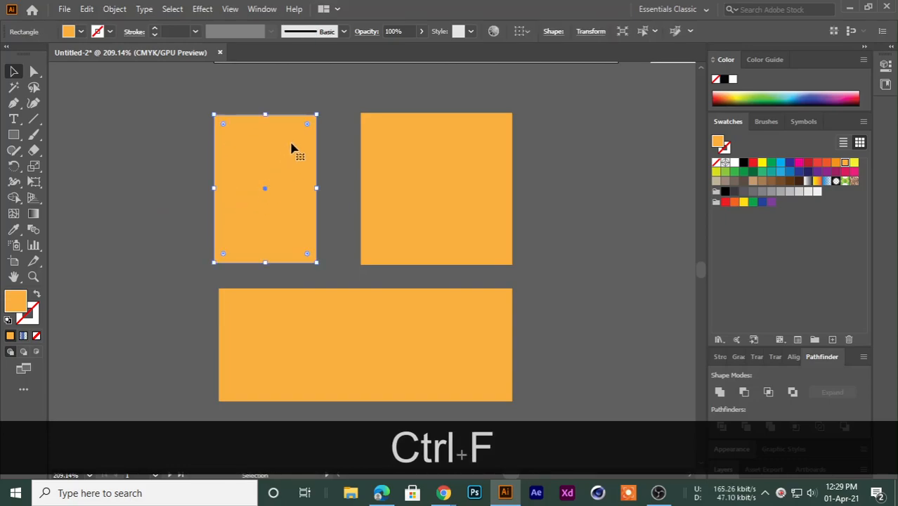
drag(314, 120, 306, 129)
click(787, 97)
mouse_move(812, 95)
mouse_down()
mouse_move(731, 95)
mouse_move(801, 101)
mouse_up()
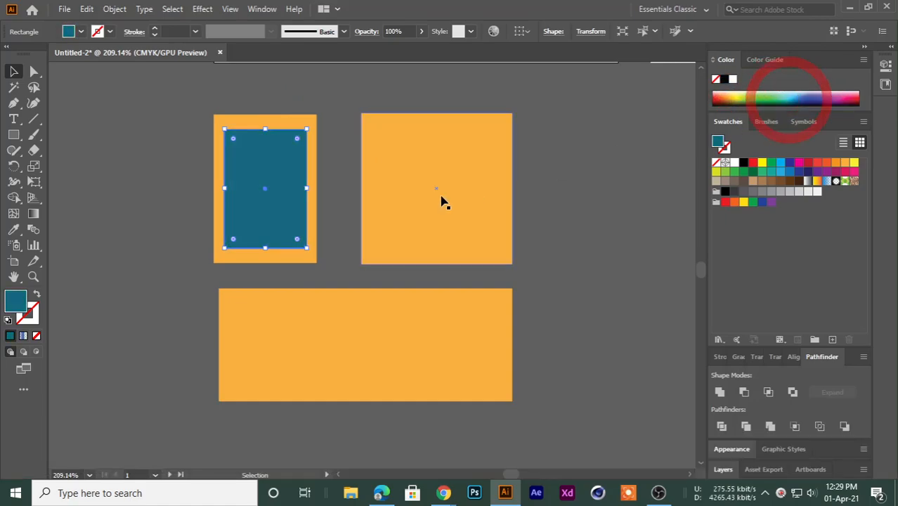
Paste a copy in front of the orange square, scale it down from the centre and fill it with medium blue.
click(154, 222)
drag(203, 160, 154, 224)
drag(381, 199, 329, 206)
click(330, 207)
key(ctrl+c)
key(ctrl+f)
mouse_move(443, 140)
mouse_down()
mouse_move(448, 128)
mouse_move(431, 146)
mouse_up()
click(527, 188)
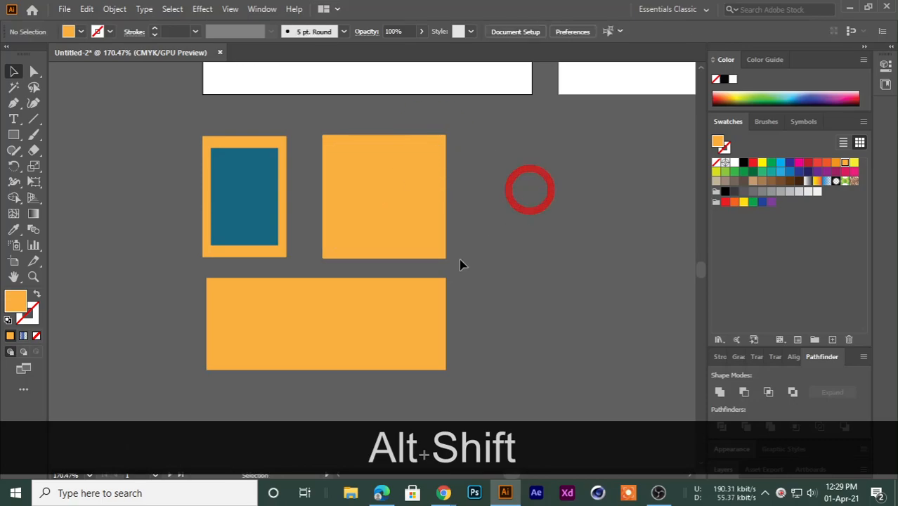
click(387, 202)
click(811, 90)
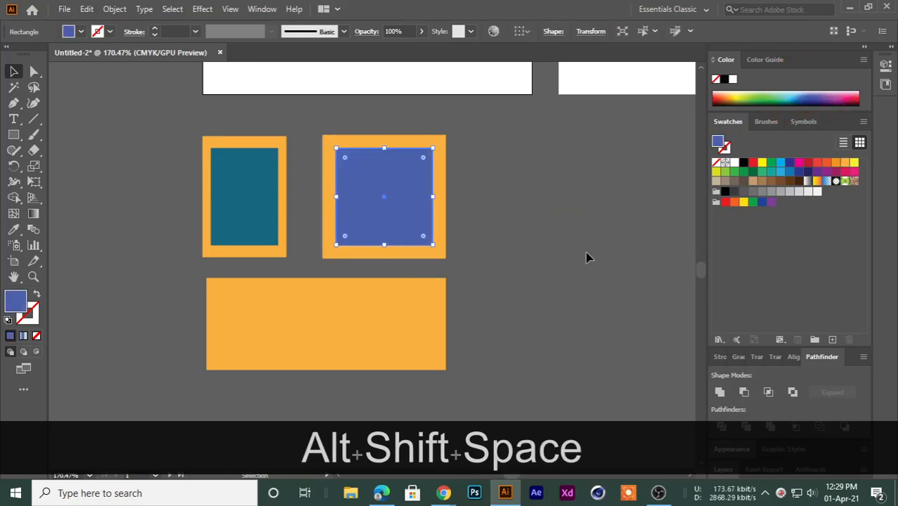
Paste a copy in front of the landscape rectangle, scale it down proportionally from the centre and fill it with dark navy blue.
drag(521, 256, 554, 230)
ctrl+click(353, 314)
key(ctrl+c)
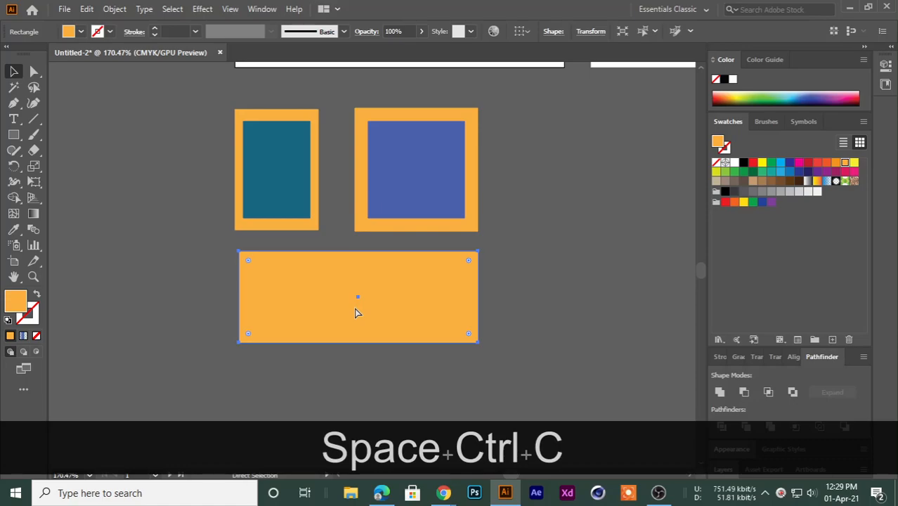
key(ctrl+f)
drag(482, 249, 453, 263)
click(816, 94)
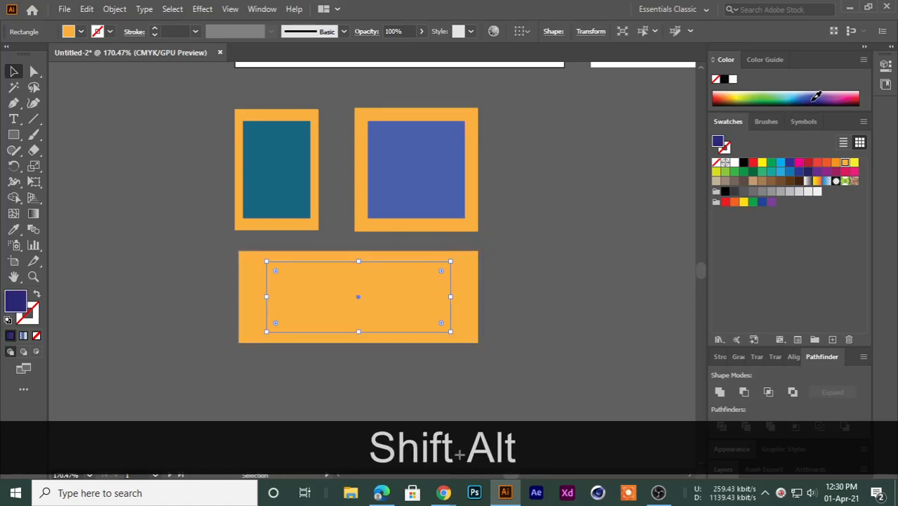
drag(465, 220, 640, 205)
drag(439, 263, 333, 297)
mouse_move(300, 231)
mouse_down()
mouse_move(328, 247)
mouse_move(295, 234)
mouse_up()
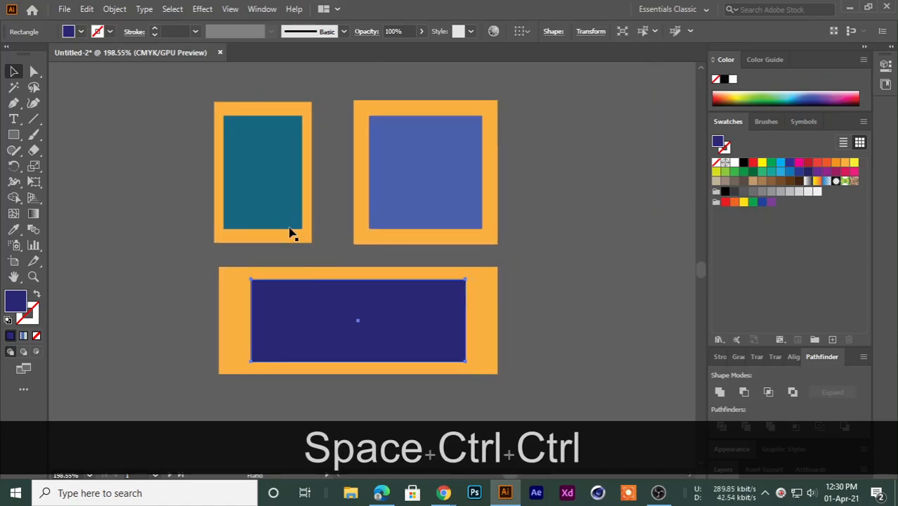
click(174, 188)
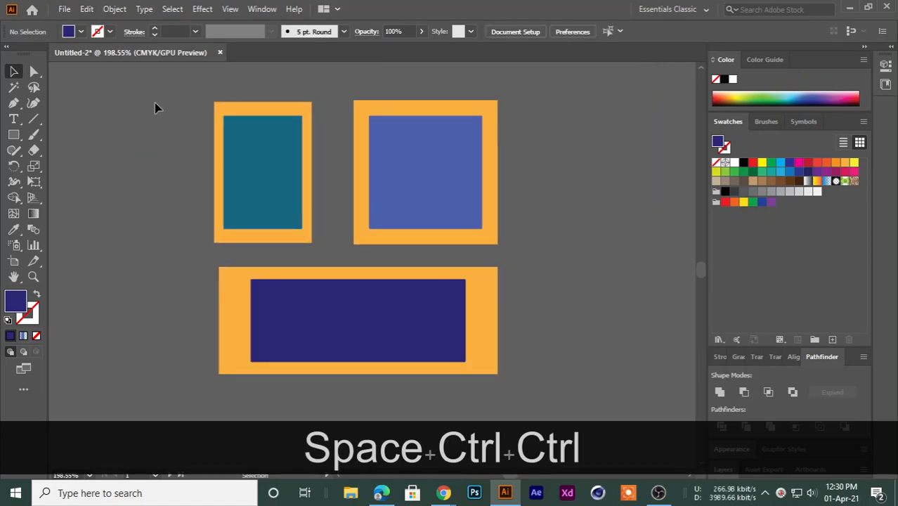
Examine the three framed shapes by selecting them all together and the inner shapes one by one.
drag(155, 103, 218, 183)
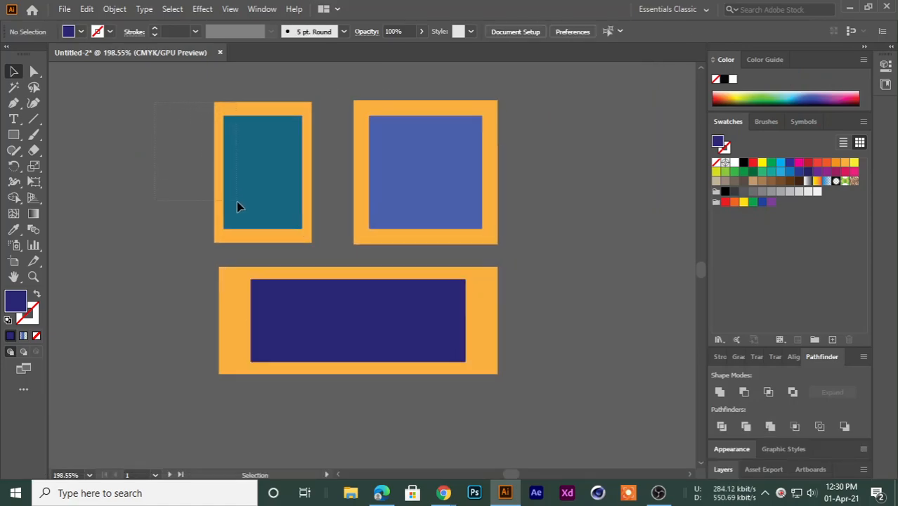
drag(298, 270, 386, 322)
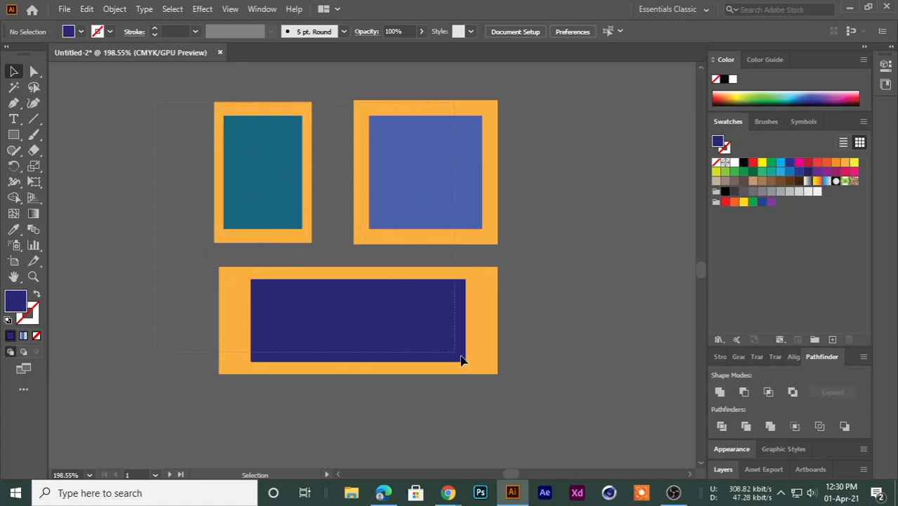
drag(532, 402, 530, 399)
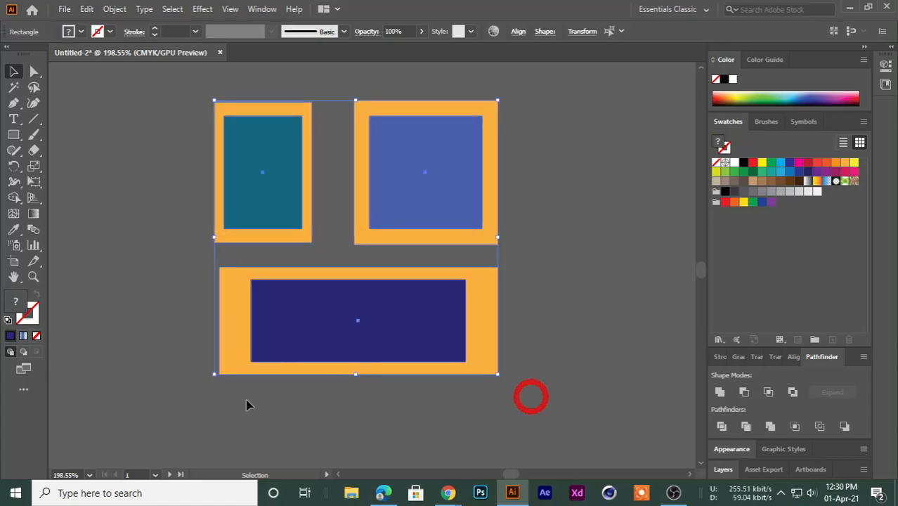
click(163, 288)
click(241, 156)
click(423, 172)
click(253, 189)
click(275, 354)
click(109, 346)
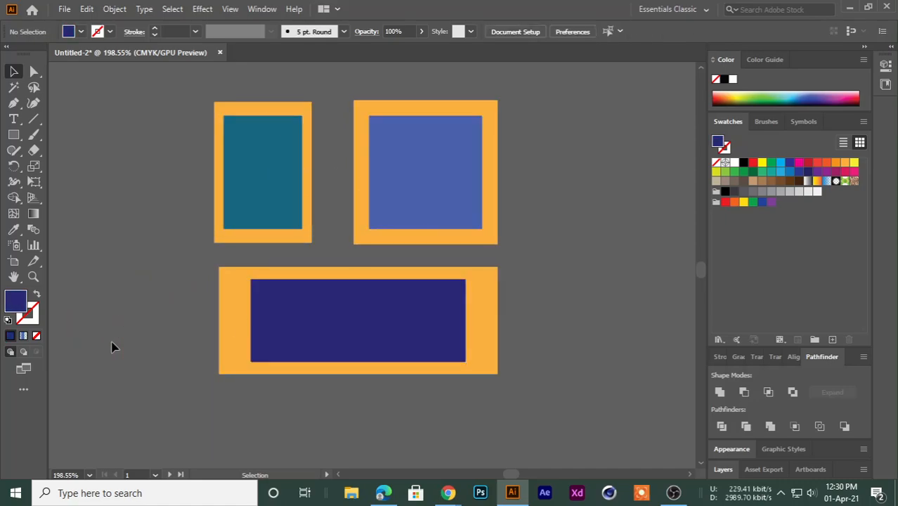
Switch to the Google Meet call in Chrome to view the participants.
mouse_move(448, 492)
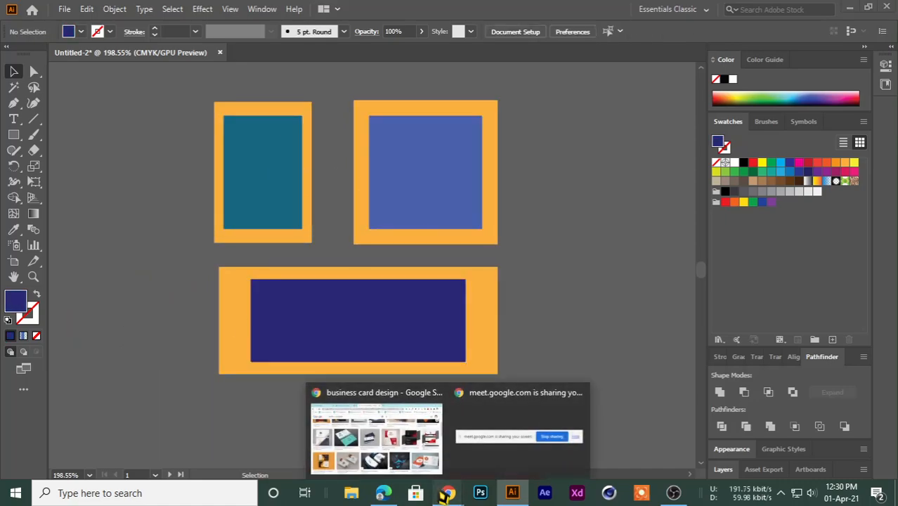
click(404, 428)
click(221, 11)
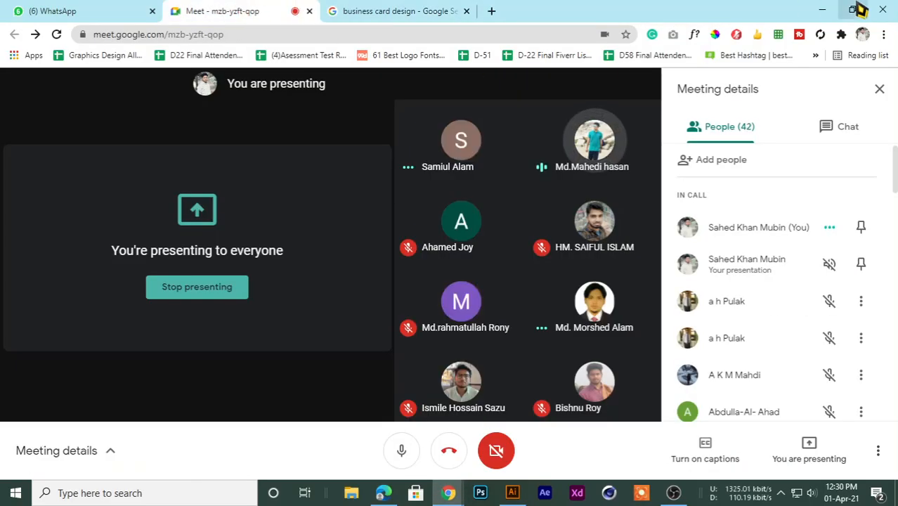
Switch back to Illustrator and examine the framed landscape, square and portrait shapes by selecting them in turn.
click(829, 9)
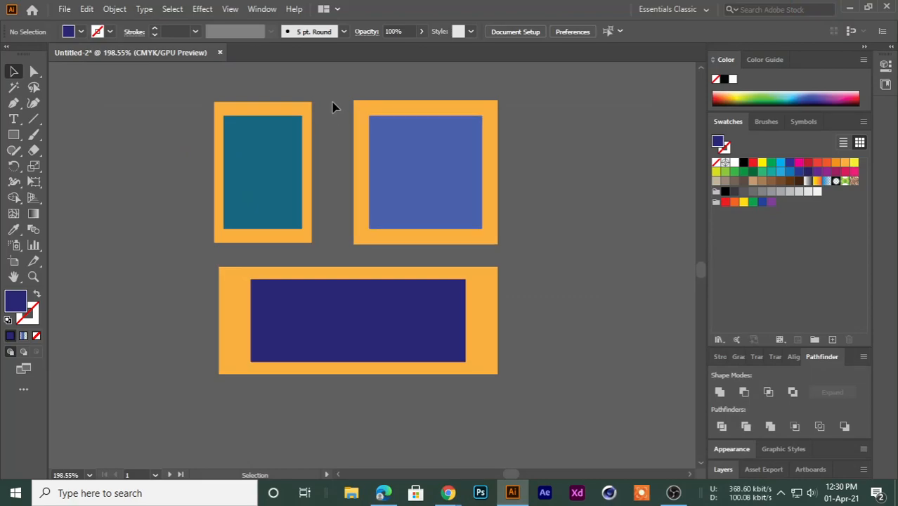
click(511, 251)
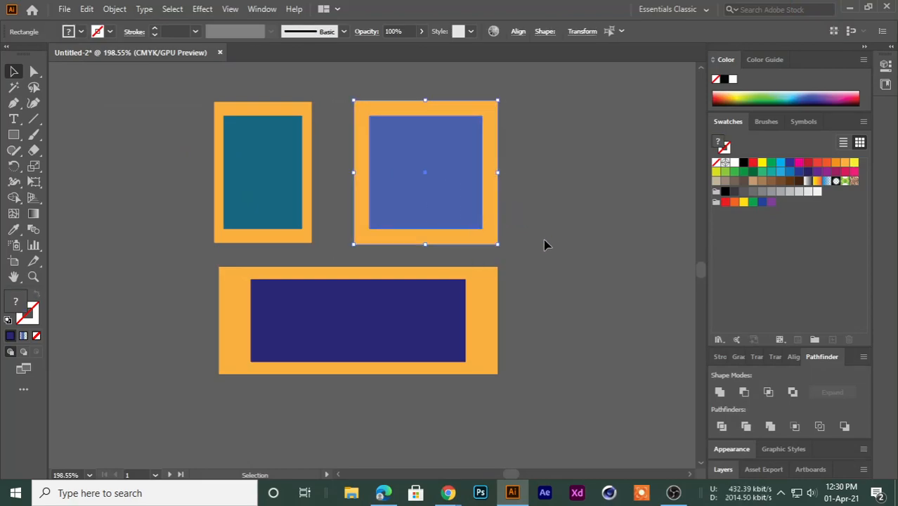
click(581, 145)
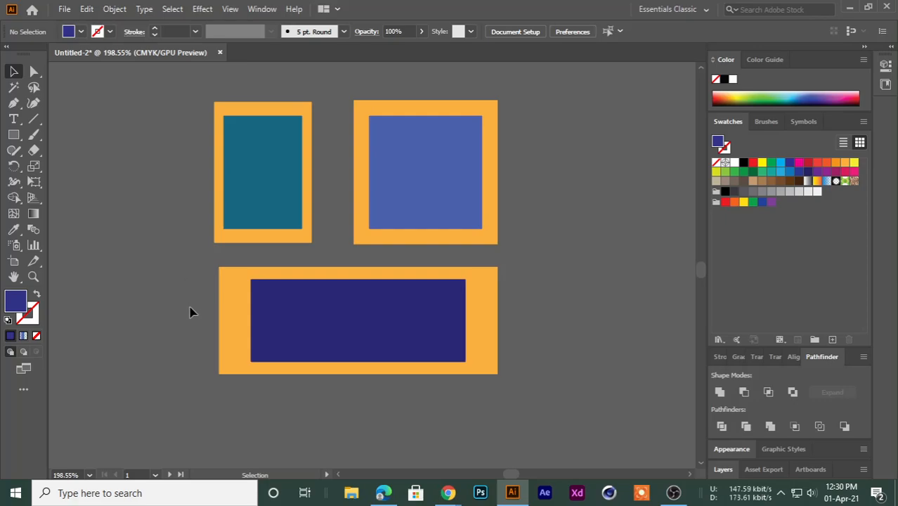
drag(183, 274, 444, 377)
drag(560, 403, 561, 404)
click(555, 227)
drag(447, 253, 467, 240)
click(563, 229)
click(328, 134)
drag(333, 227, 321, 218)
click(155, 140)
drag(319, 211, 281, 209)
click(179, 187)
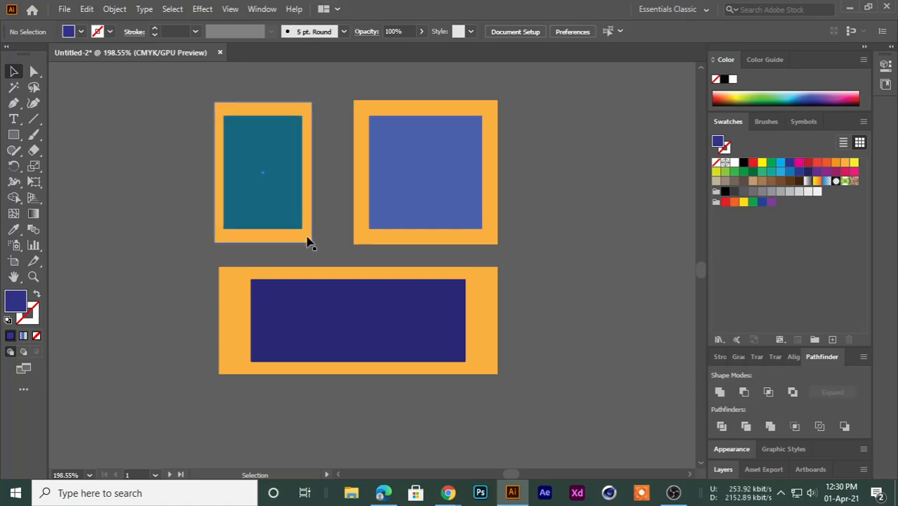
Switch to the Google Meet call in Chrome to check the participants, and return to Illustrator.
mouse_move(447, 493)
click(378, 443)
click(371, 10)
click(232, 10)
click(821, 10)
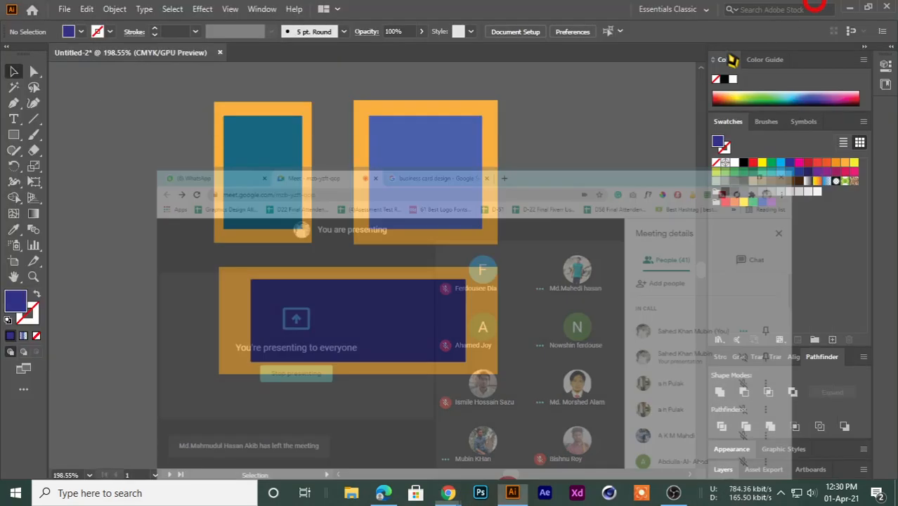
Examine the border around the teal portrait rectangle by selecting the inner shape and its orange frame.
drag(170, 104, 325, 251)
click(173, 209)
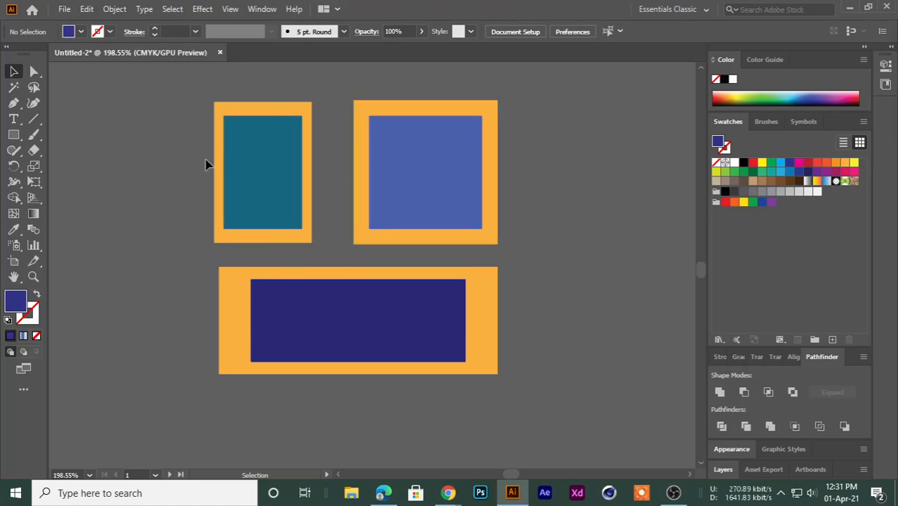
click(310, 192)
click(137, 204)
drag(306, 201, 308, 236)
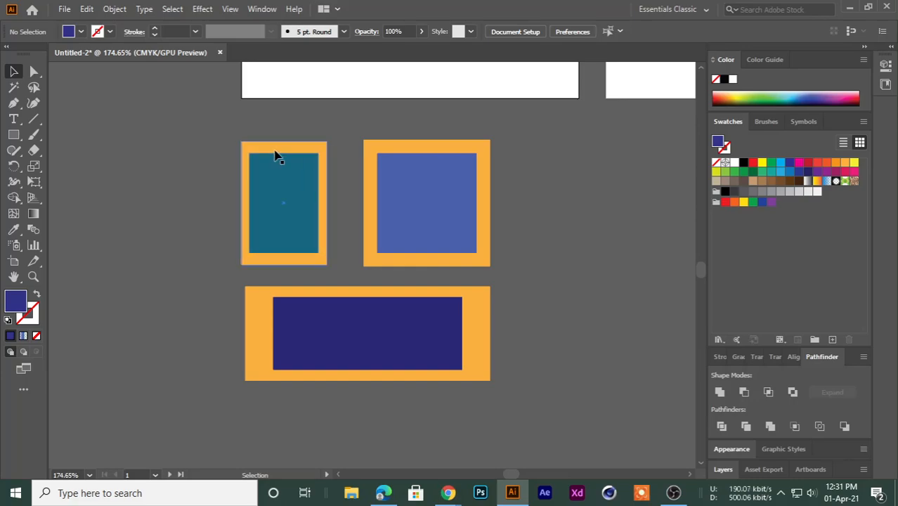
drag(327, 271, 372, 239)
drag(405, 176, 345, 202)
click(344, 207)
click(160, 168)
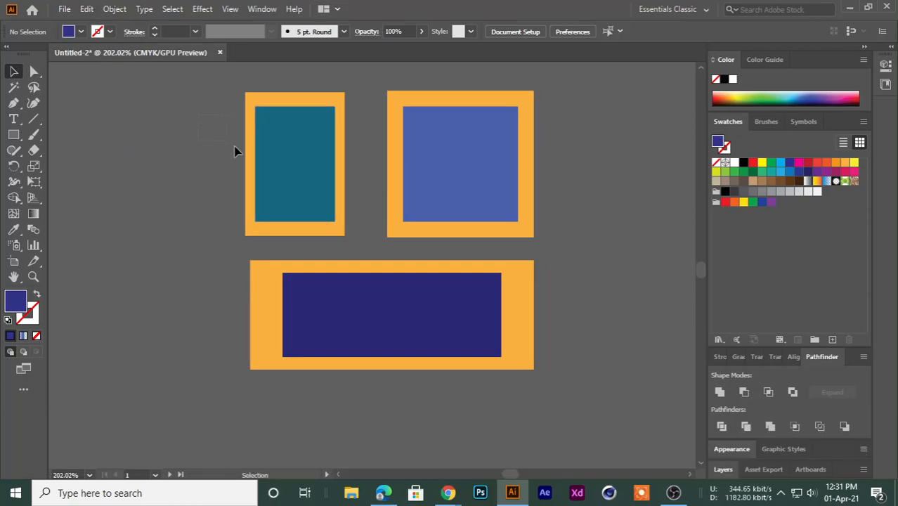
drag(292, 202, 288, 196)
click(184, 159)
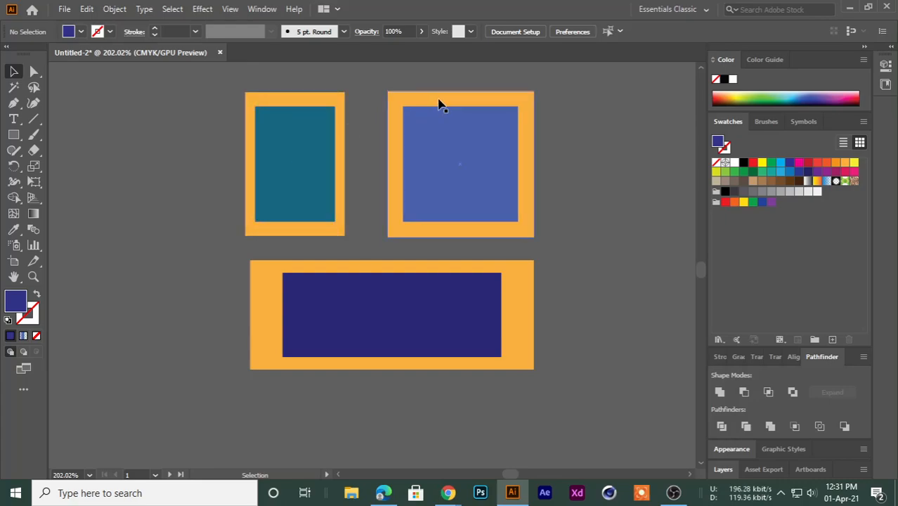
click(341, 207)
click(168, 182)
click(327, 218)
click(171, 168)
click(294, 184)
click(150, 203)
click(368, 130)
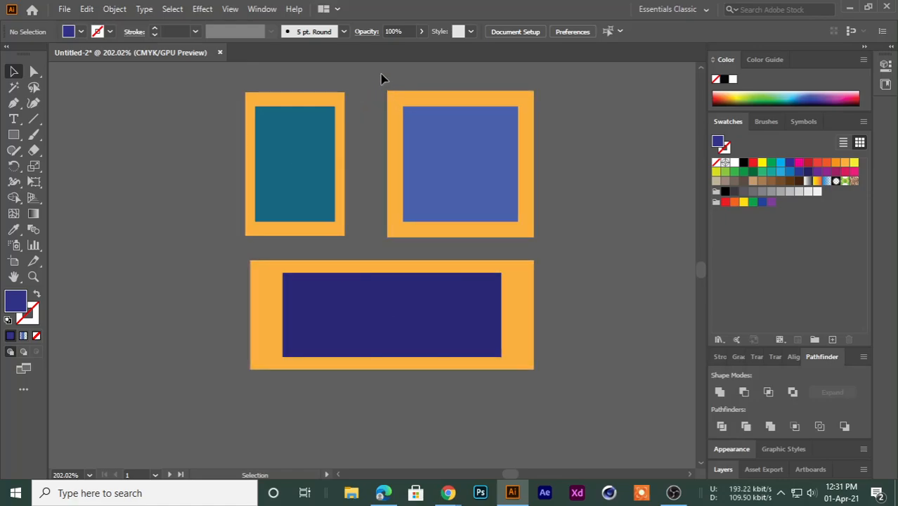
Compare the borders around the blue square and the navy landscape rectangle by selecting the inner shapes.
click(461, 182)
click(381, 152)
click(445, 194)
click(335, 173)
click(367, 166)
click(437, 177)
click(379, 145)
click(364, 85)
click(439, 166)
click(355, 154)
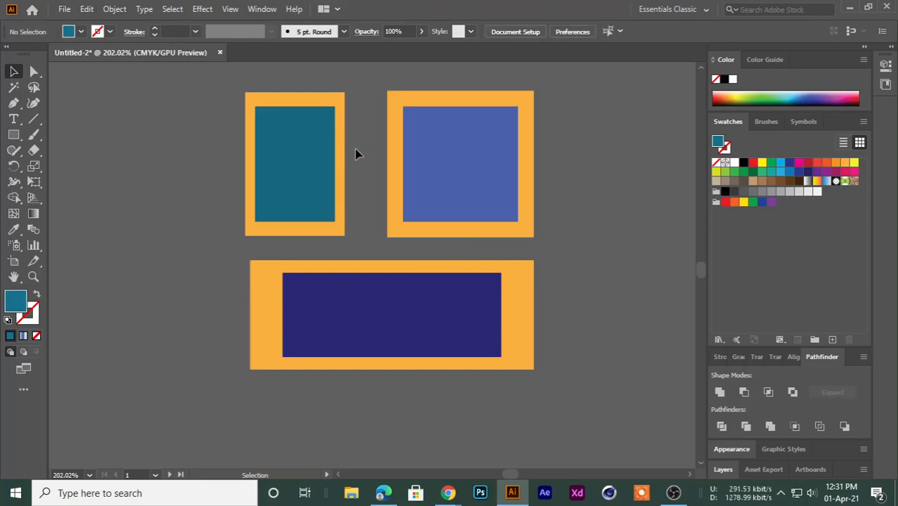
click(421, 117)
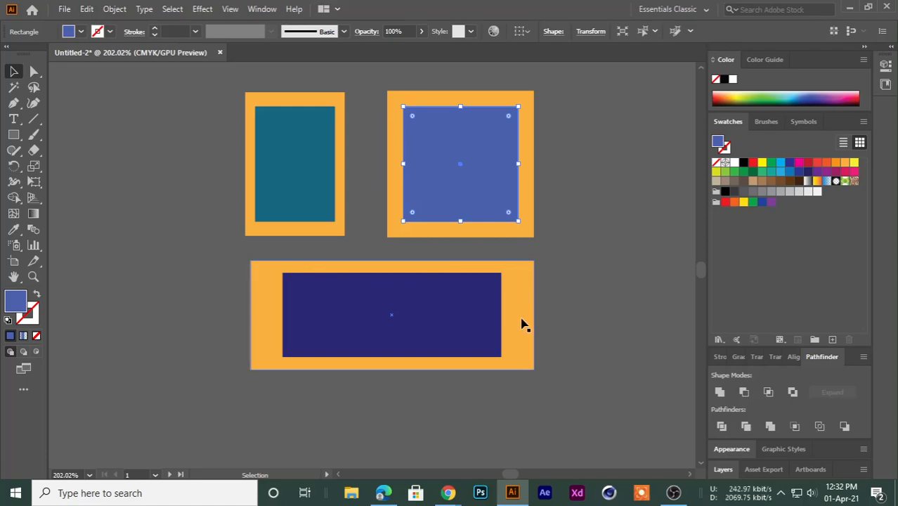
click(346, 311)
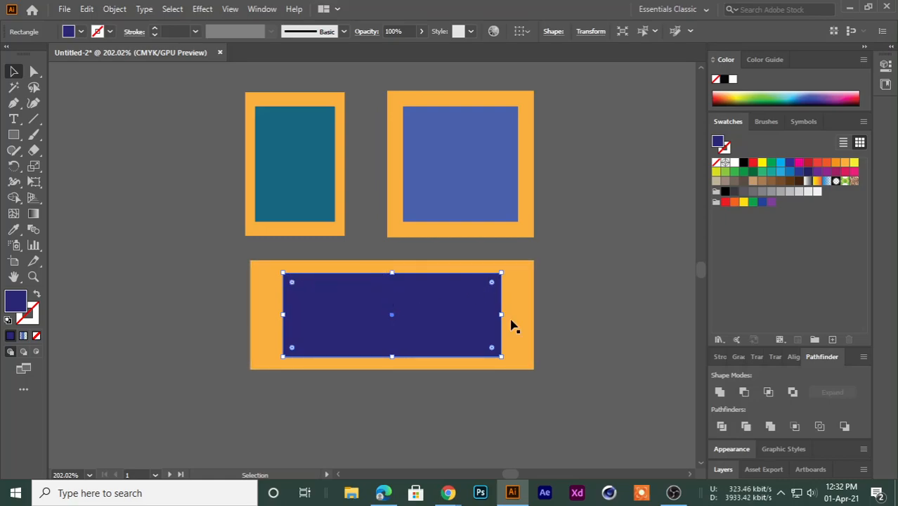
Draw a new landscape rectangle in the empty area below the framed navy rectangle.
click(590, 268)
key(space)
drag(331, 292, 336, 147)
drag(14, 135, 72, 144)
key(space)
mouse_move(226, 310)
mouse_down()
mouse_move(213, 196)
mouse_move(527, 311)
mouse_move(459, 310)
mouse_move(495, 315)
mouse_up()
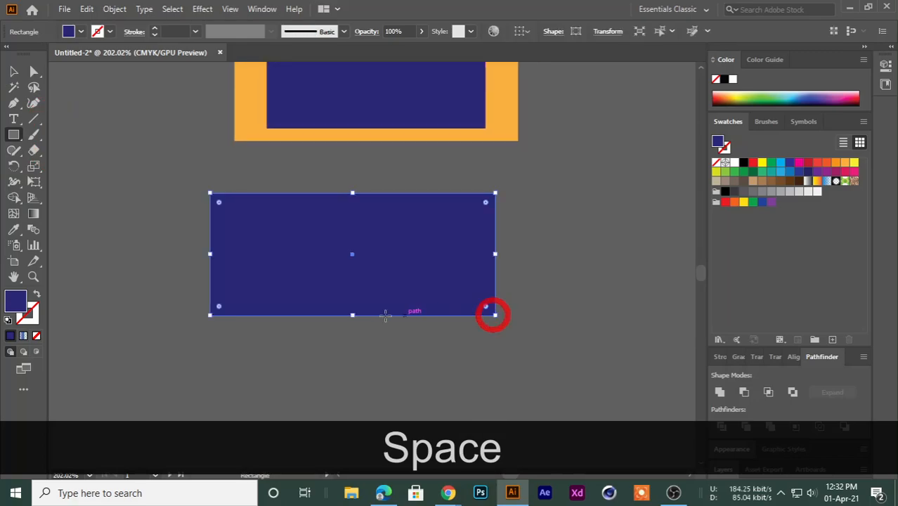
Fill the new rectangle below the framed navy one with the light orange swatch.
click(14, 71)
click(90, 141)
key(space)
drag(214, 257, 220, 293)
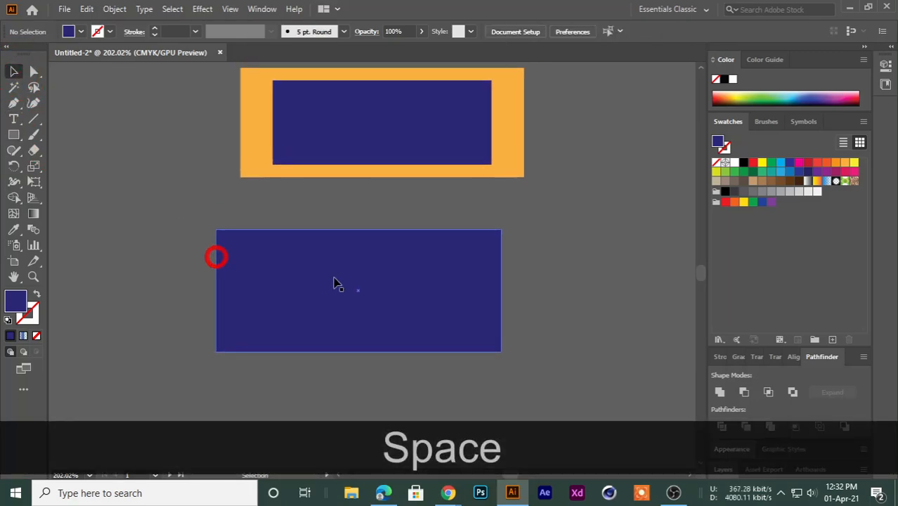
click(333, 282)
click(843, 163)
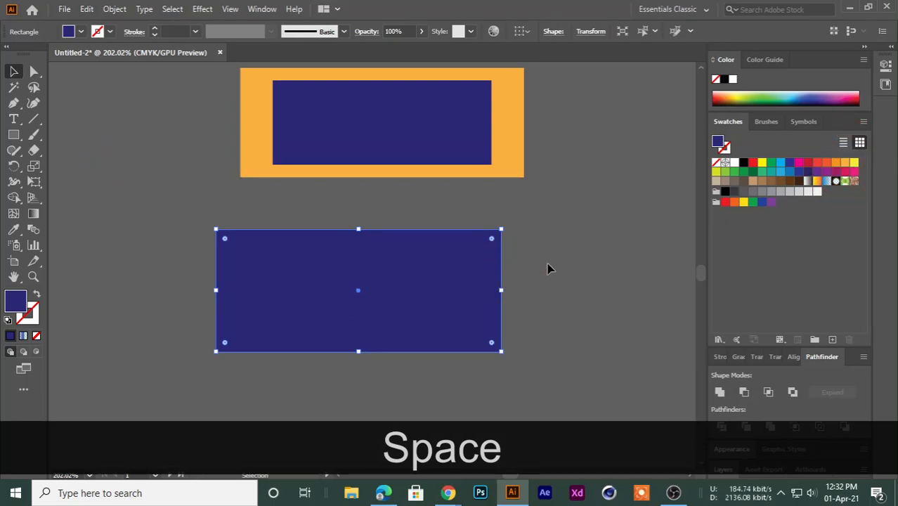
click(439, 273)
click(845, 163)
click(459, 298)
key(space)
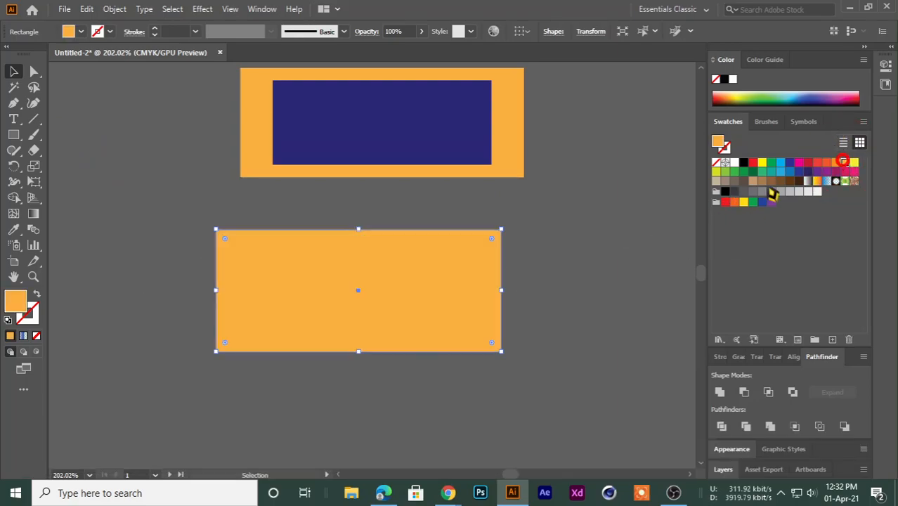
drag(417, 285, 431, 294)
click(177, 248)
Select the new orange rectangle and view the path commands available for it, including Offset Path.
click(341, 301)
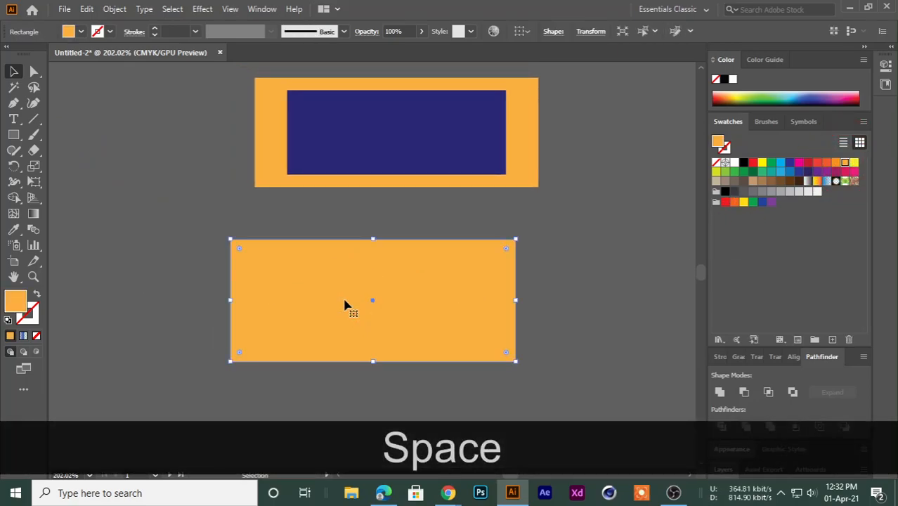
click(290, 305)
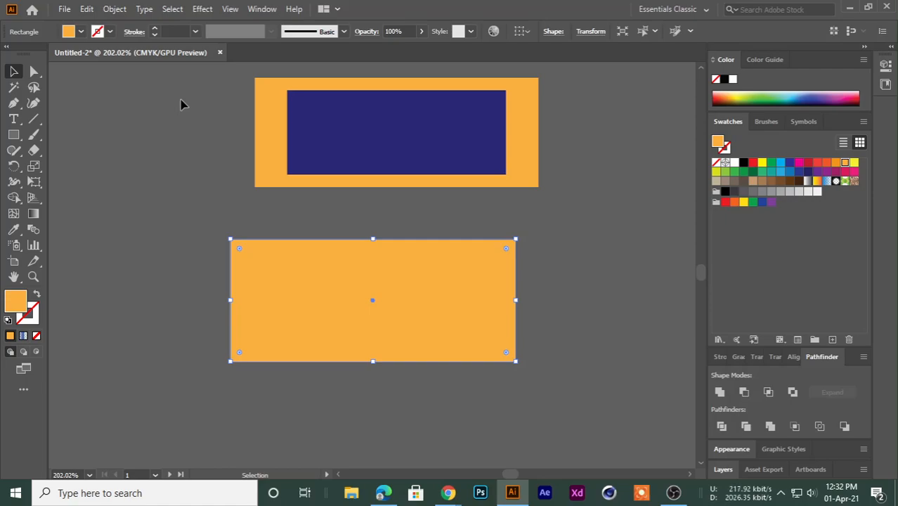
click(181, 240)
click(265, 287)
click(257, 255)
click(115, 9)
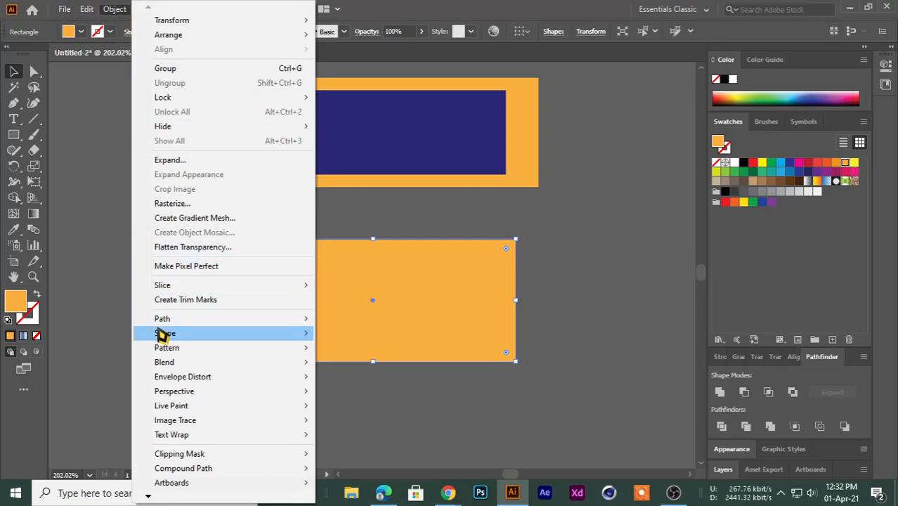
mouse_move(203, 321)
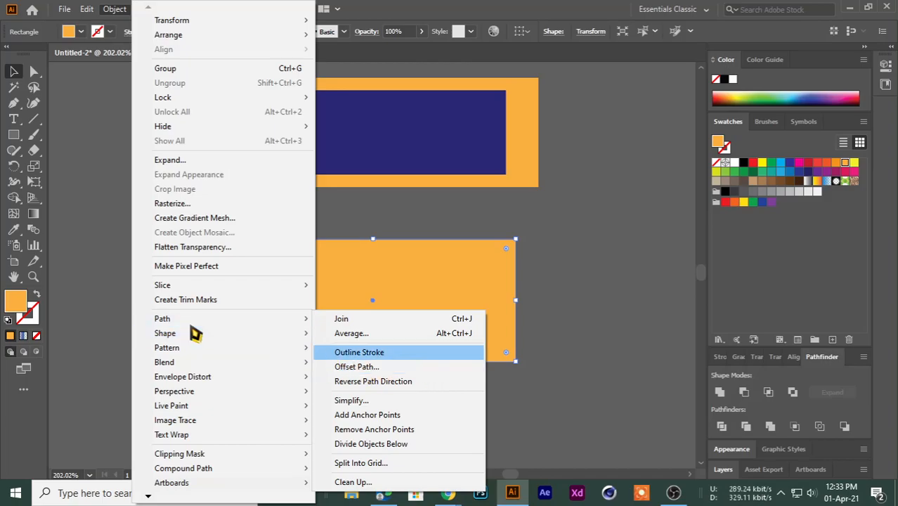
click(104, 300)
Switch to the Google Meet call, admit the waiting participant and return to Illustrator.
mouse_move(448, 493)
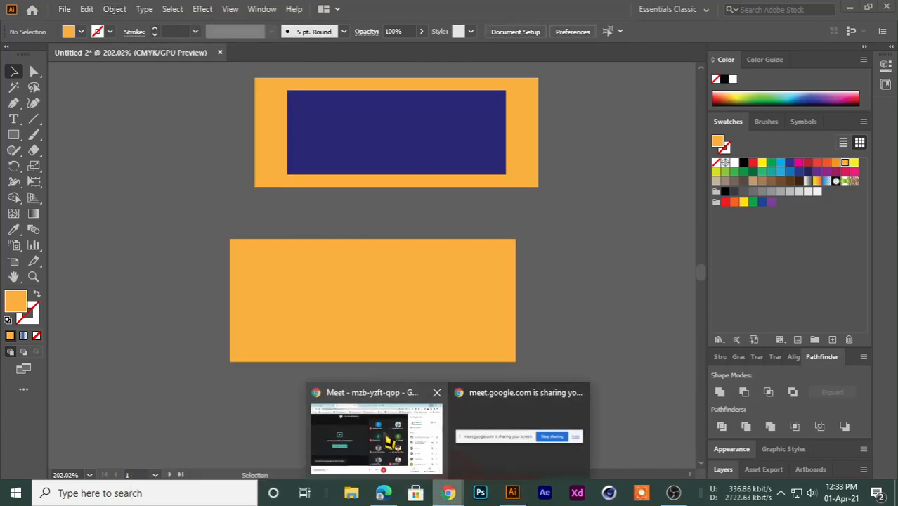
click(390, 440)
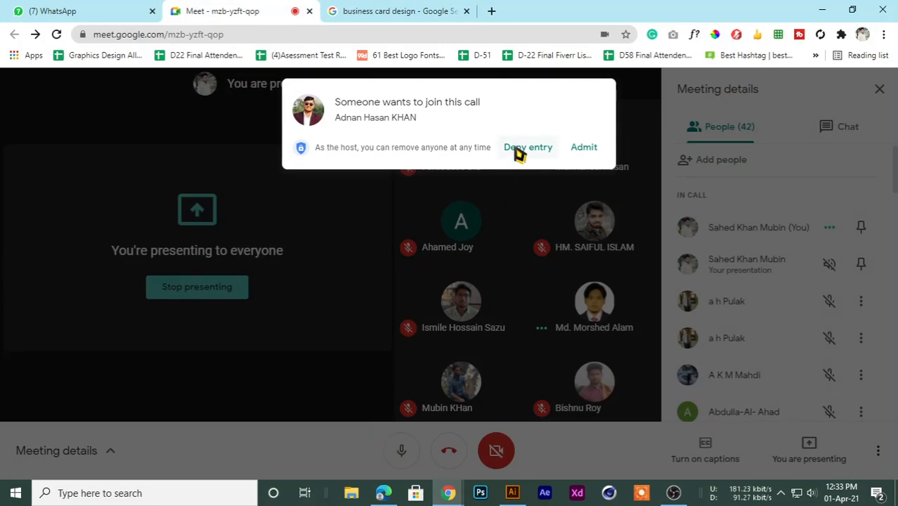
click(584, 149)
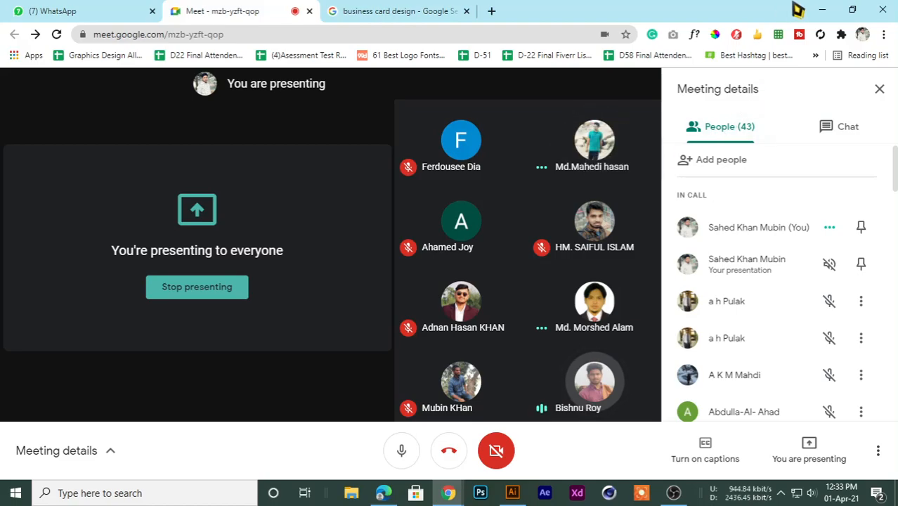
click(821, 10)
Start Offset Path on the new orange rectangle and set the offset to -0.125 in.
drag(197, 275, 317, 253)
key(space)
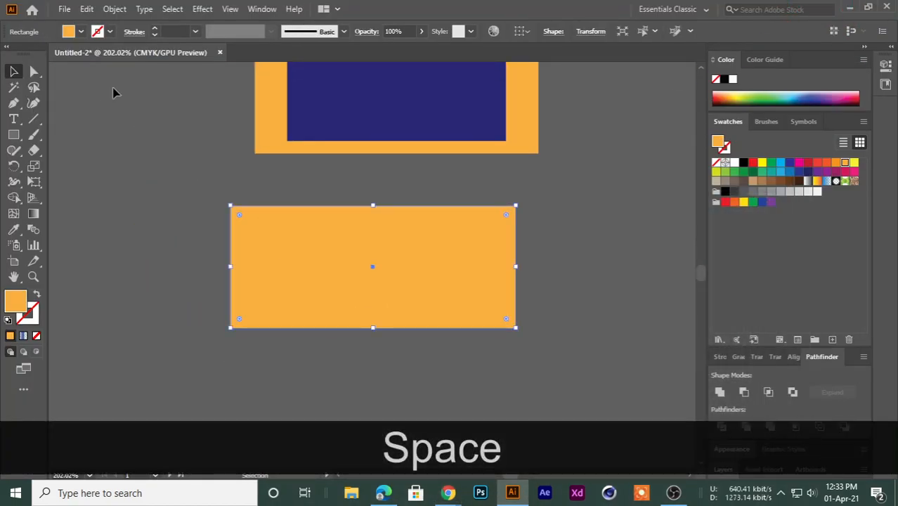
click(115, 9)
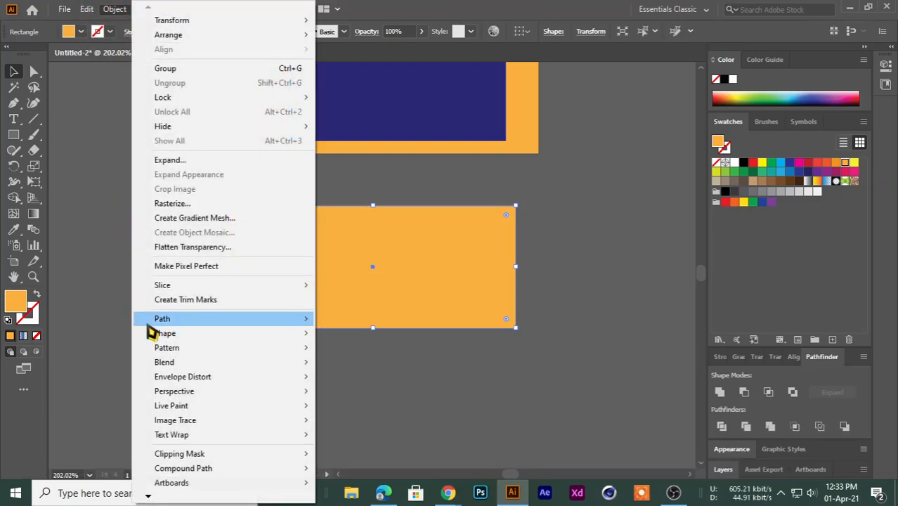
mouse_move(306, 319)
click(357, 367)
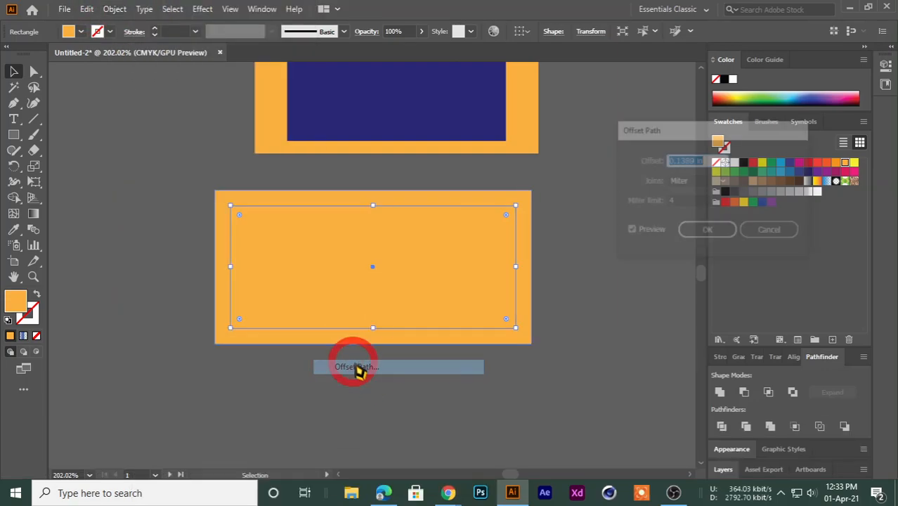
drag(672, 136, 636, 124)
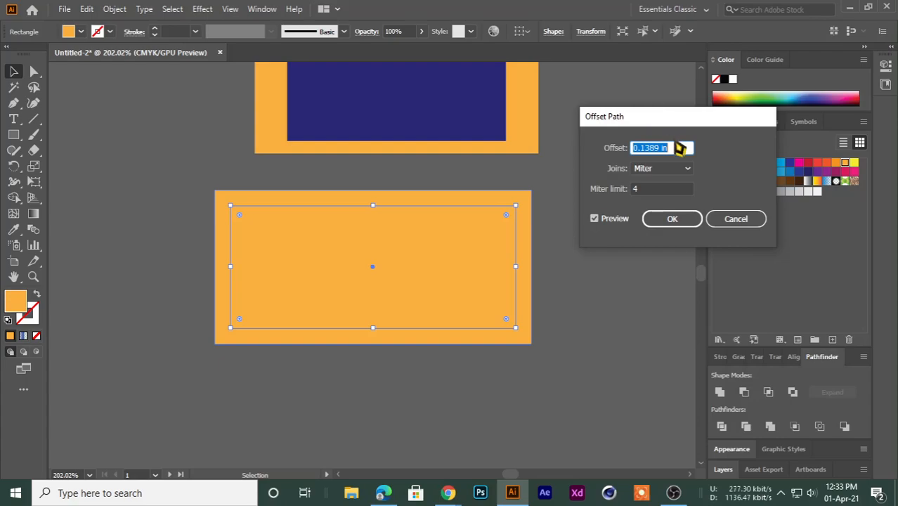
text(-0.25)
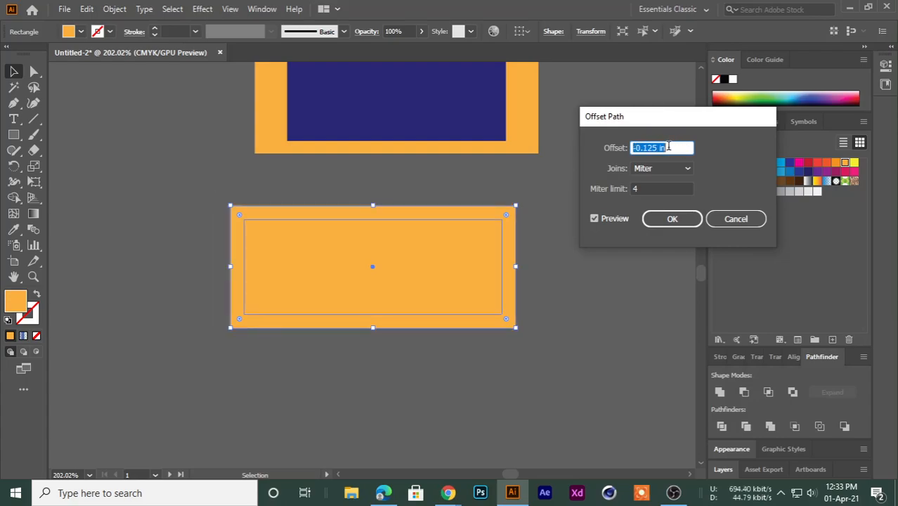
Preview the inward offset at -0.25 in and -0.5 in, and return it to -0.125 in.
scroll(675, 148, down, 1)
scroll(674, 147, up, 2)
scroll(675, 148, down, 3)
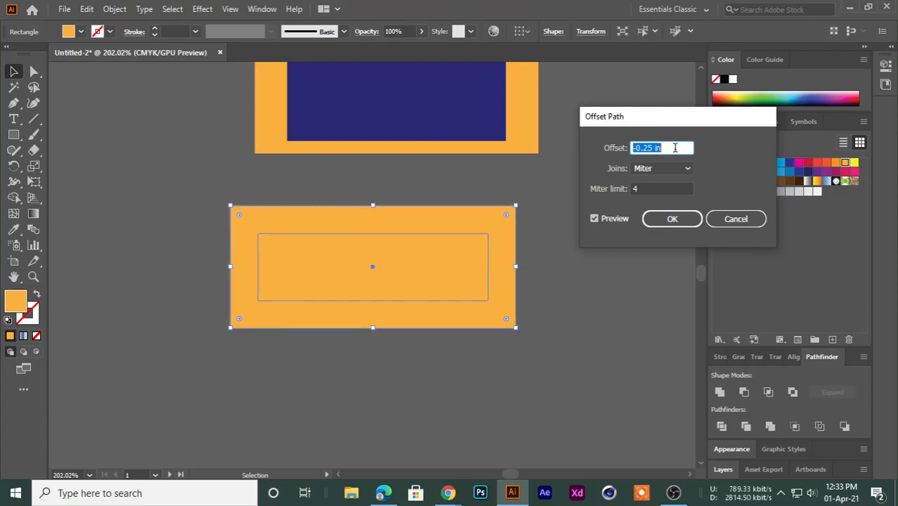
scroll(674, 147, up, 1)
scroll(675, 148, up, 1)
scroll(675, 147, down, 2)
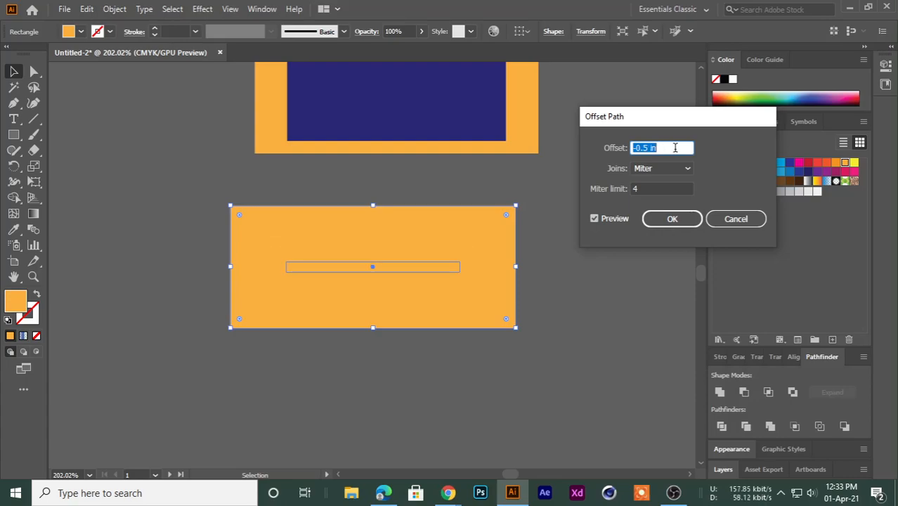
scroll(674, 148, up, 3)
scroll(675, 147, down, 1)
scroll(674, 148, up, 1)
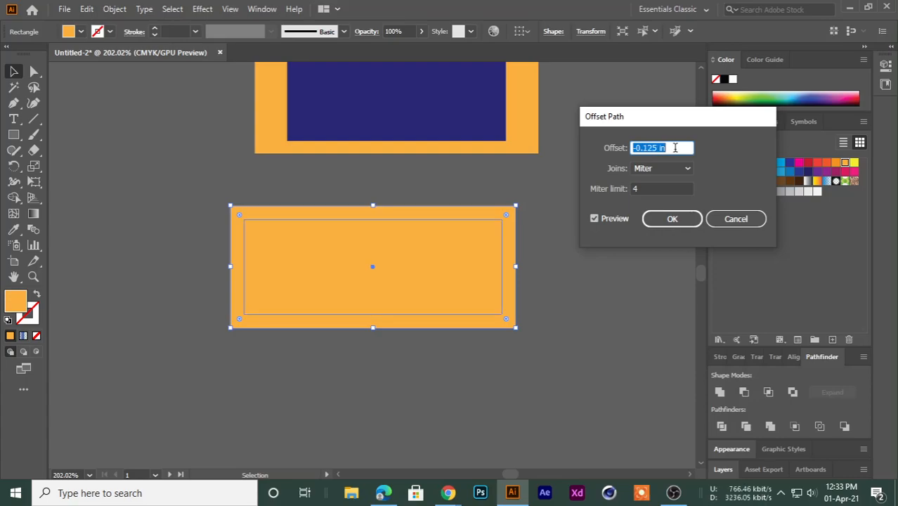
drag(634, 133, 583, 124)
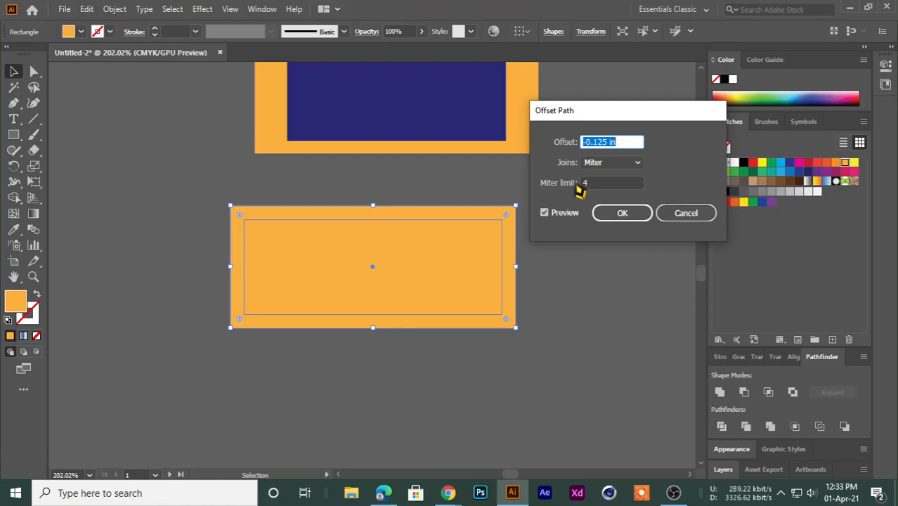
Switch to the Google Meet call in Chrome and mute the microphone.
click(447, 492)
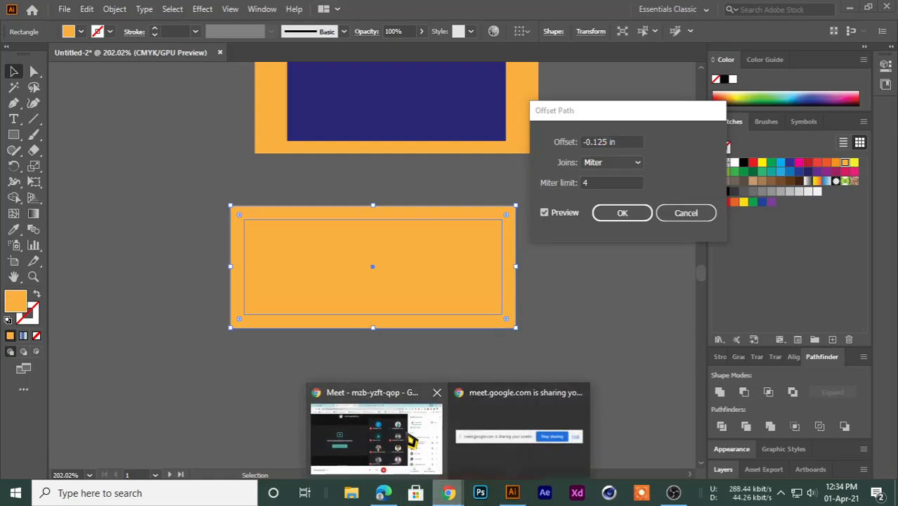
click(411, 441)
click(399, 447)
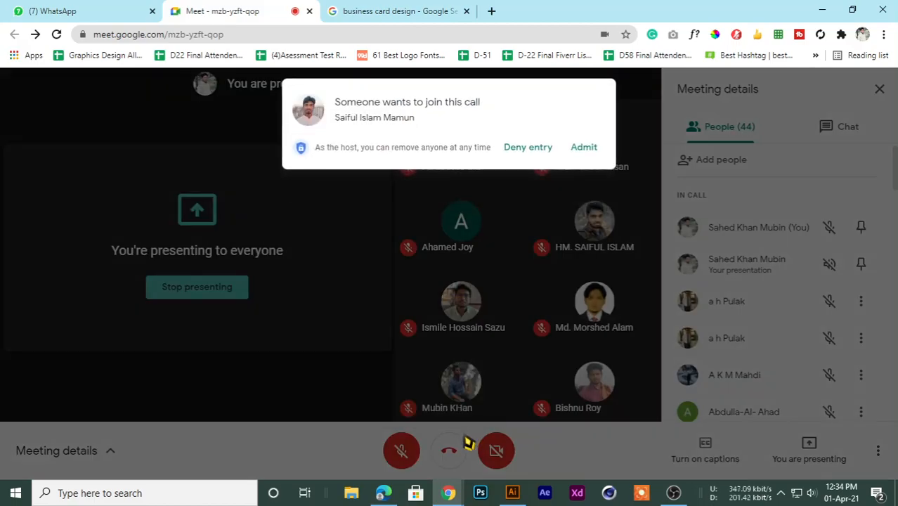
Admit the waiting participant to the Google Meet call, unmute the microphone and return to Illustrator.
click(583, 152)
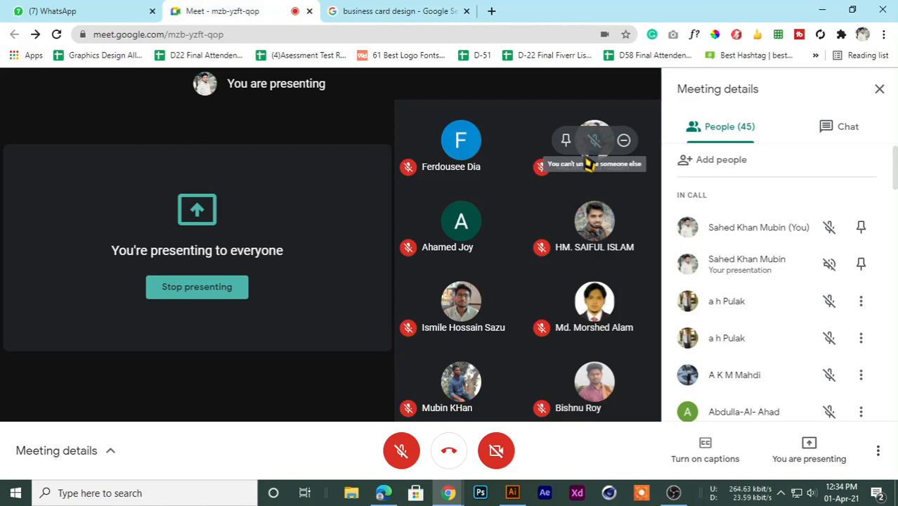
click(398, 454)
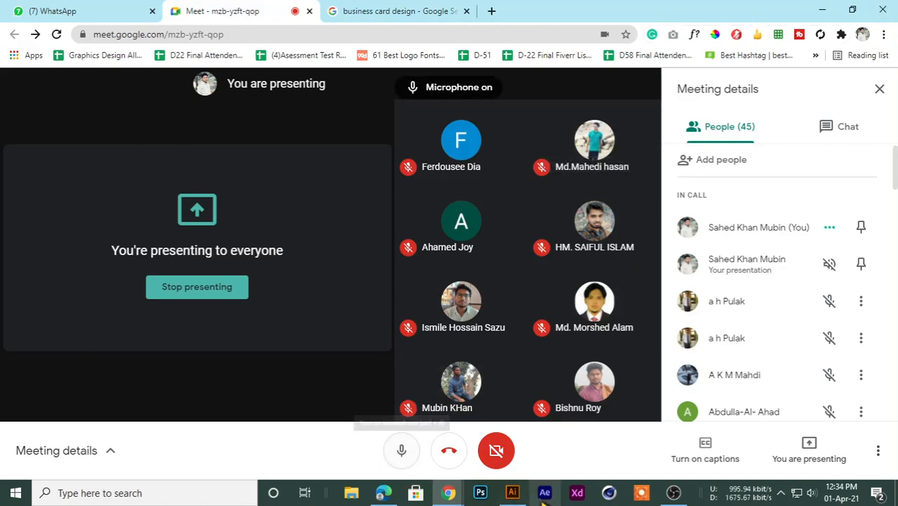
click(512, 492)
Cancel the open Offset Path on the lower orange rectangle.
click(604, 147)
click(661, 213)
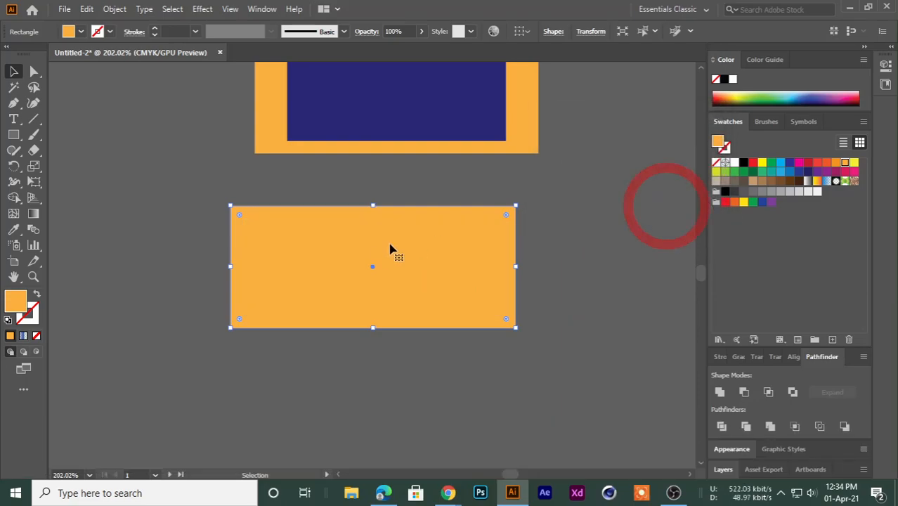
click(321, 257)
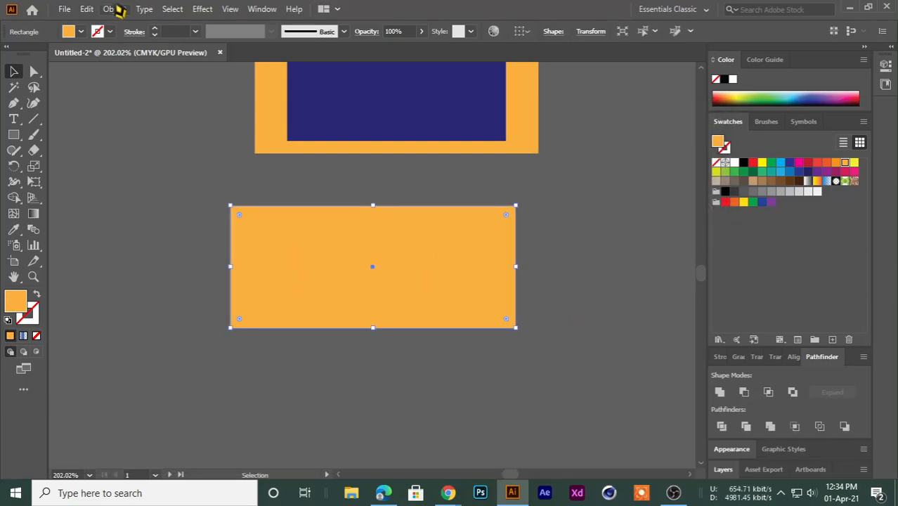
click(114, 8)
mouse_move(187, 322)
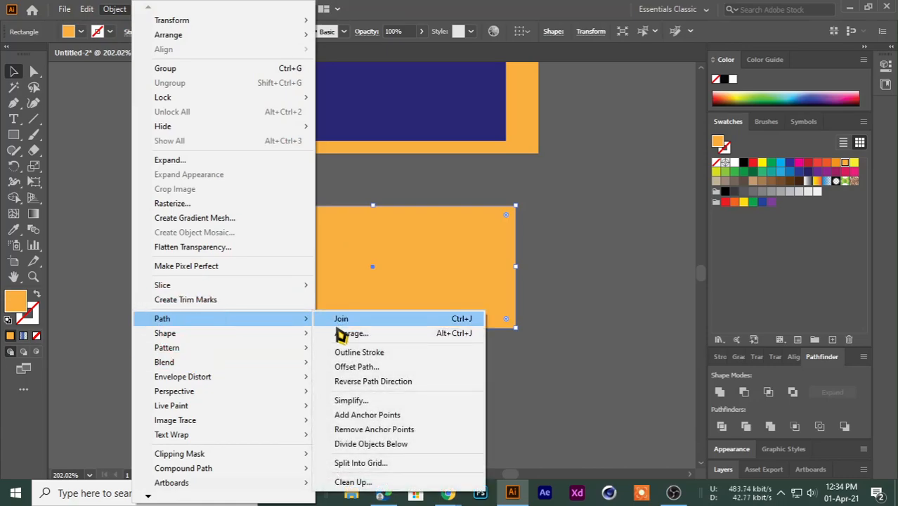
click(347, 365)
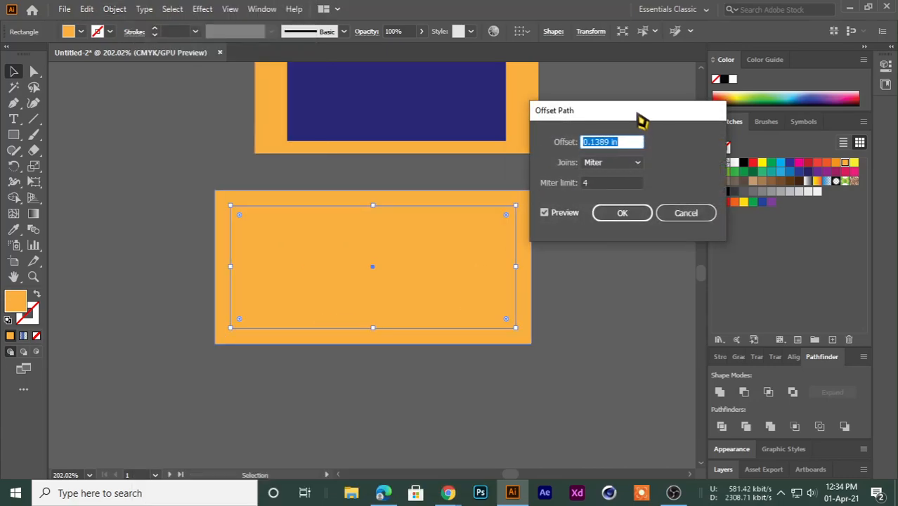
drag(640, 112, 610, 112)
drag(595, 142, 556, 142)
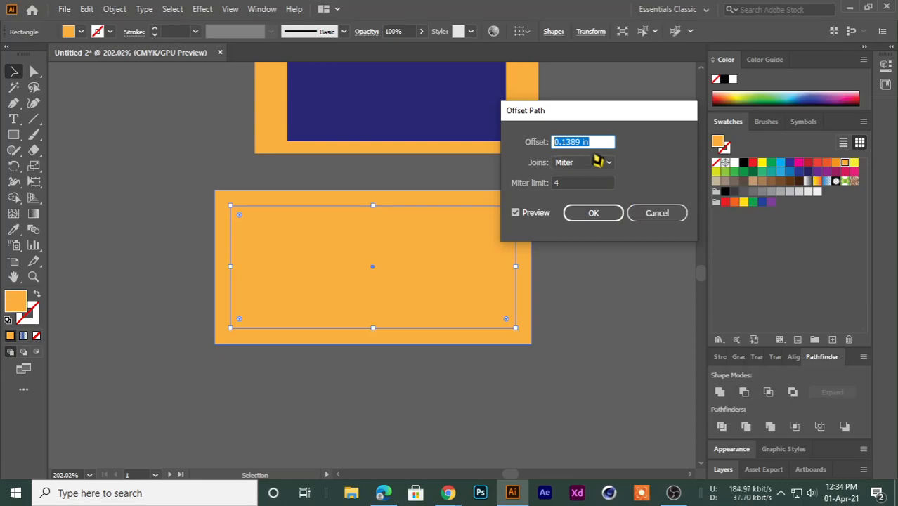
click(596, 138)
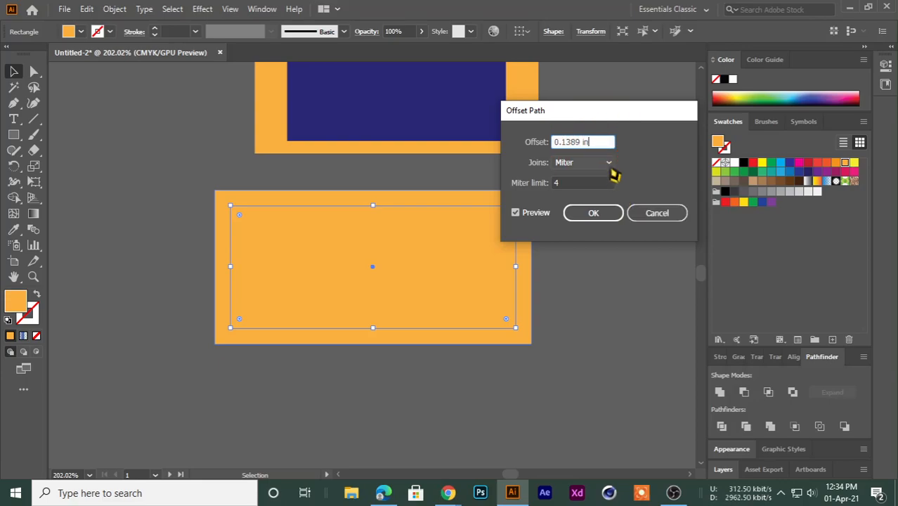
click(659, 215)
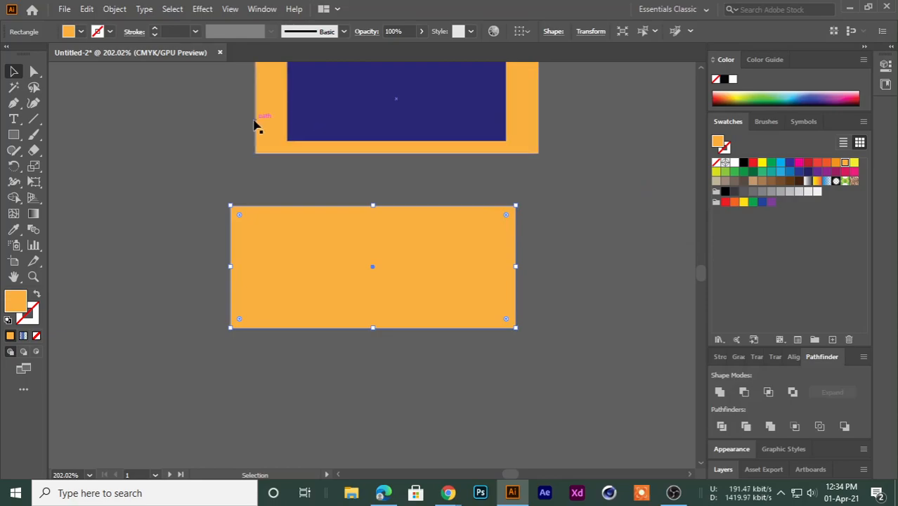
Show the rulers and set the ruler units to pixels.
click(141, 156)
key(ctrl)
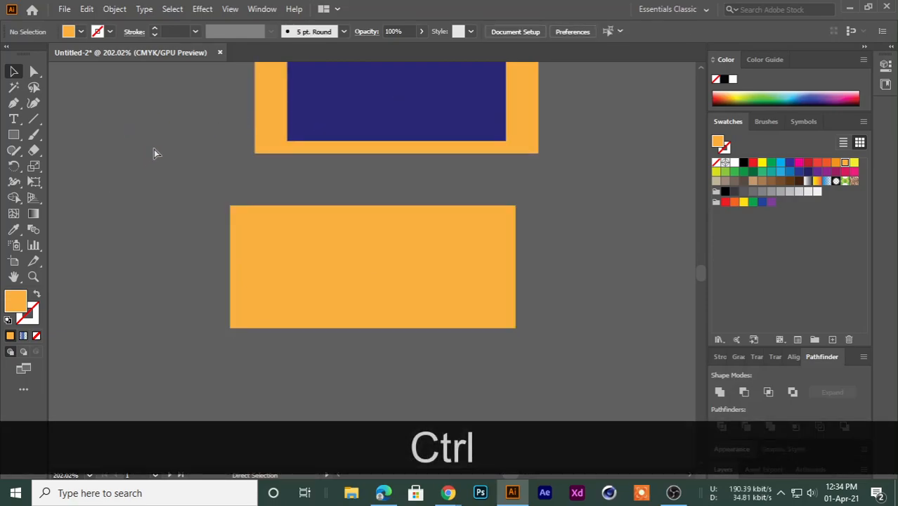
key(ctrl+r)
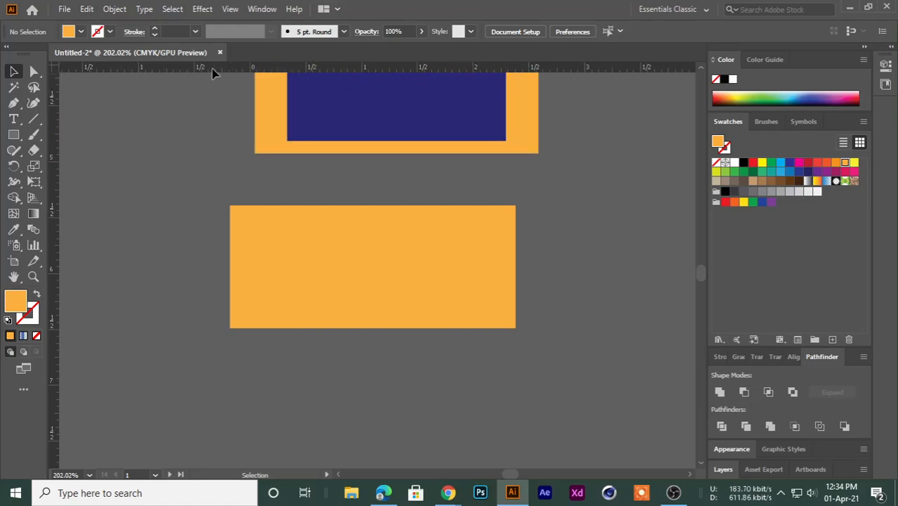
right_click(213, 70)
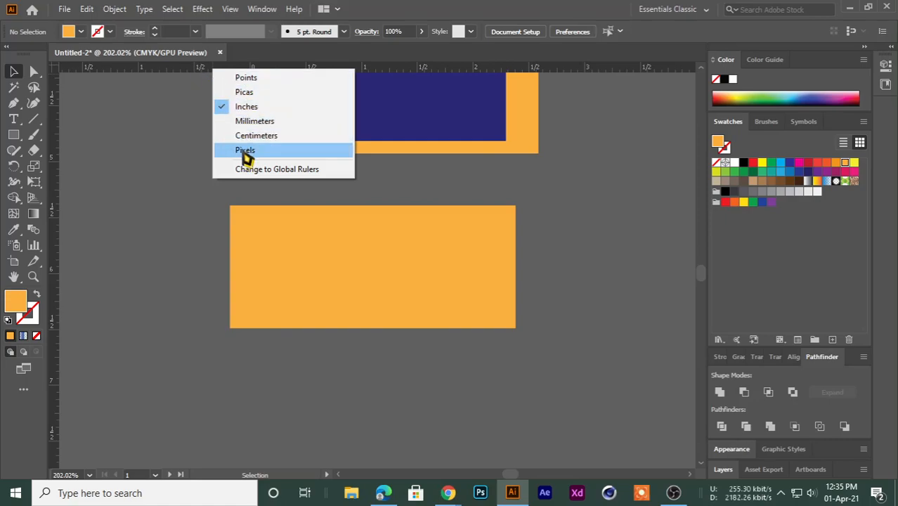
click(244, 152)
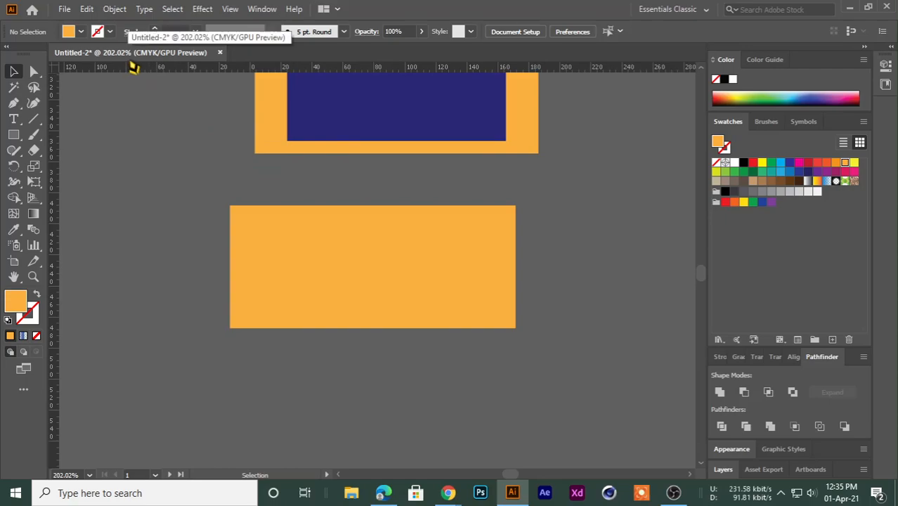
Start Offset Path on the lower orange rectangle and step the previewed offset inward to -10 px.
click(330, 281)
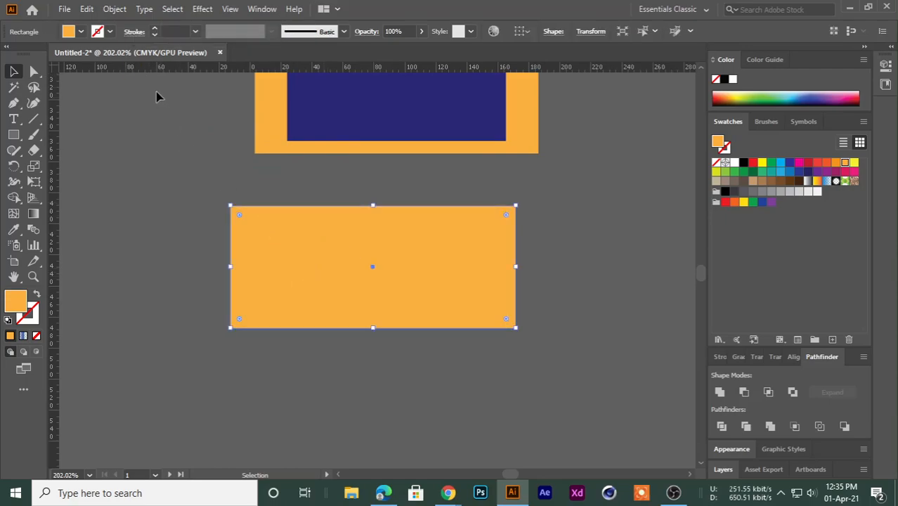
click(116, 8)
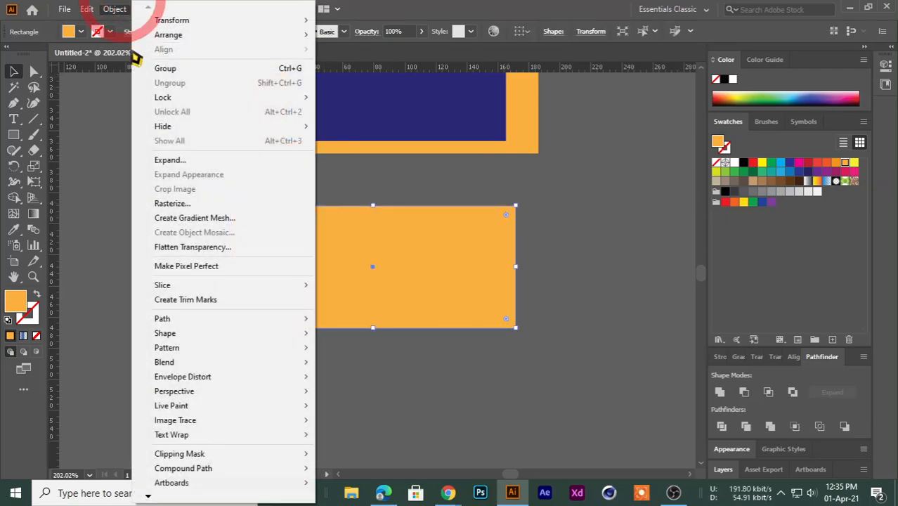
click(179, 319)
click(387, 366)
drag(558, 111, 592, 110)
key(Down)
key(Down)
key(Down)
key(Down)
key(Down)
key(Down)
key(Down)
key(Down)
key(Down)
key(Down)
key(Down)
key(Down)
key(Down)
key(Down)
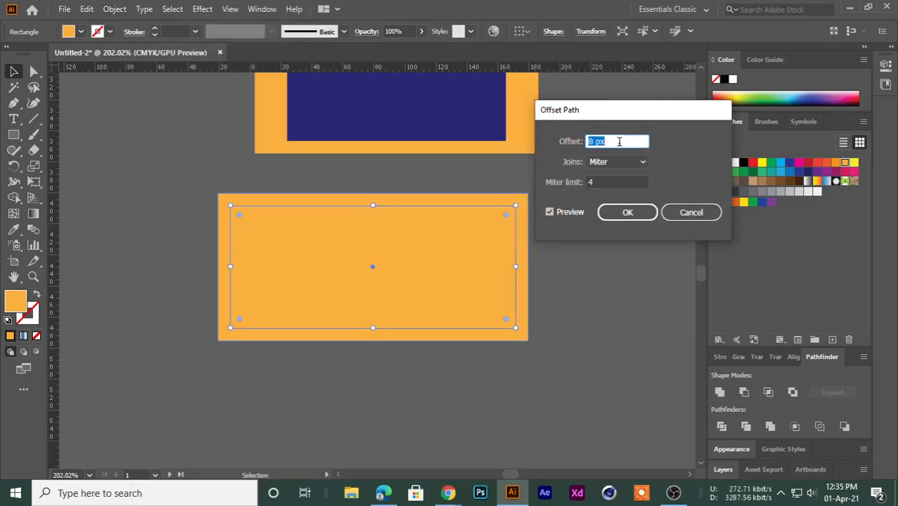
key(Down)
key(Down)
key(Down)
key(Down)
key(Down)
key(Down)
key(Down)
key(Down)
key(Down)
key(Down)
key(Down)
key(Down)
key(Down)
key(Down)
key(Down)
key(Down)
key(Down)
key(Down)
key(Down)
key(Down)
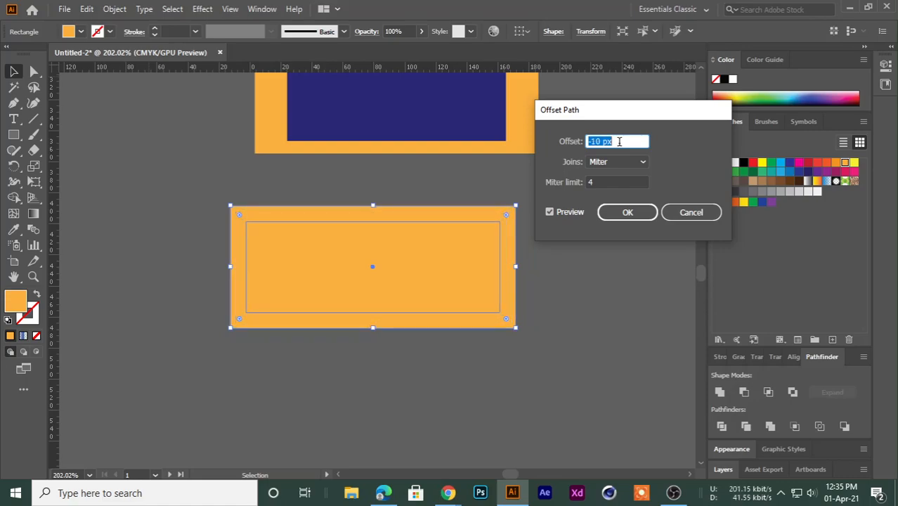
Preview inward offsets between -7 px and -31 px, return to -10 px and cancel Offset Path.
key(Up)
key(Up)
key(Up)
key(Up)
key(Up)
key(Up)
key(Up)
key(Up)
key(Up)
key(Up)
key(Up)
key(Up)
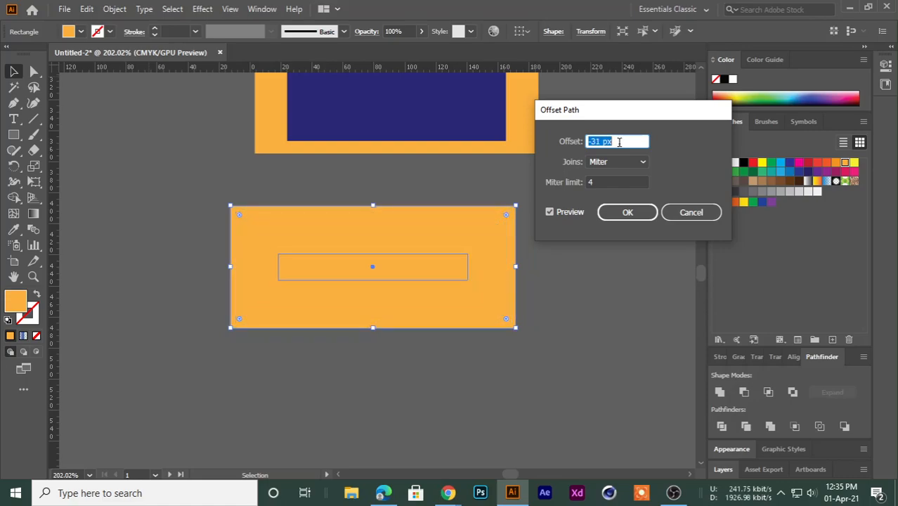
key(Up)
key(Up)
key(Up)
key(Up)
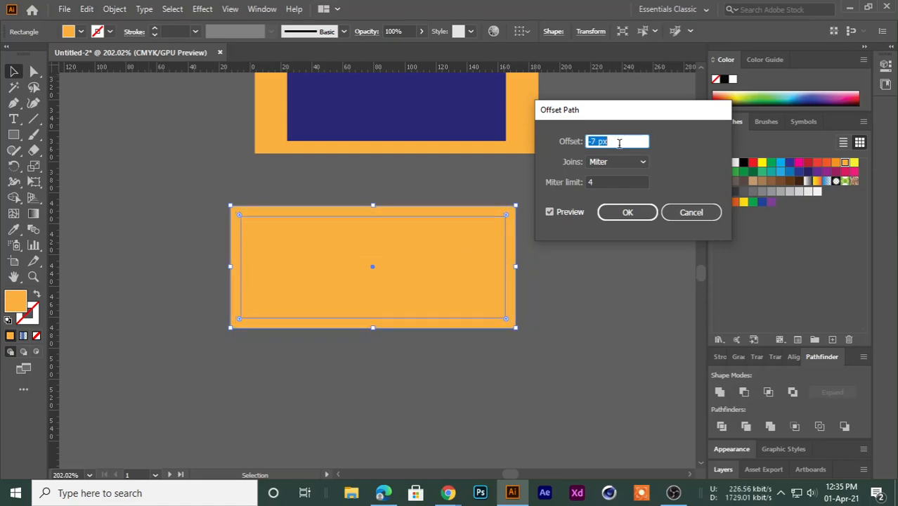
key(Down)
key(Down)
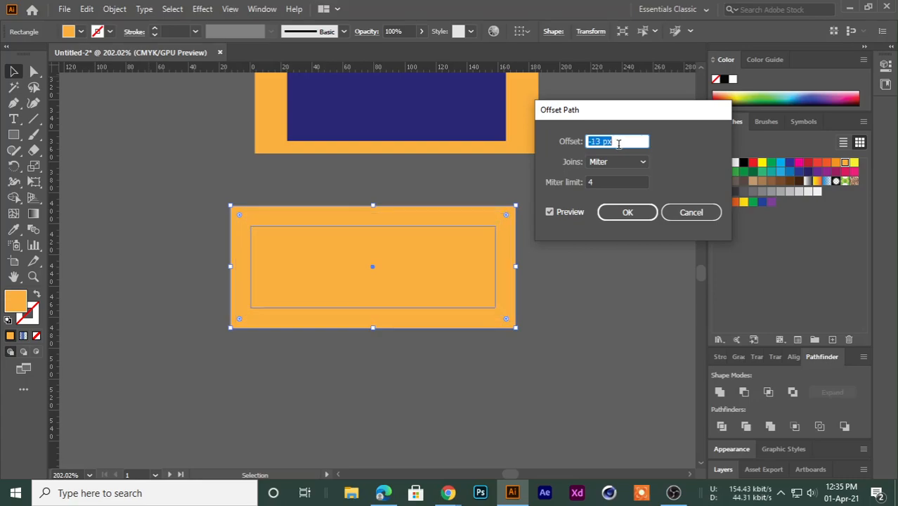
key(Down)
key(Down)
key(Down)
key(Down)
key(Down)
key(Down)
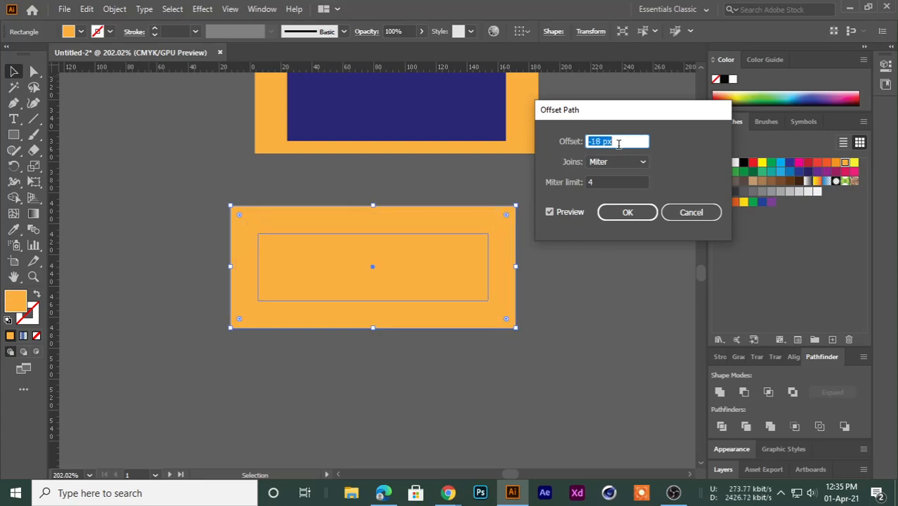
key(Up)
key(Up)
key(Up)
key(Up)
key(Up)
key(Up)
key(Up)
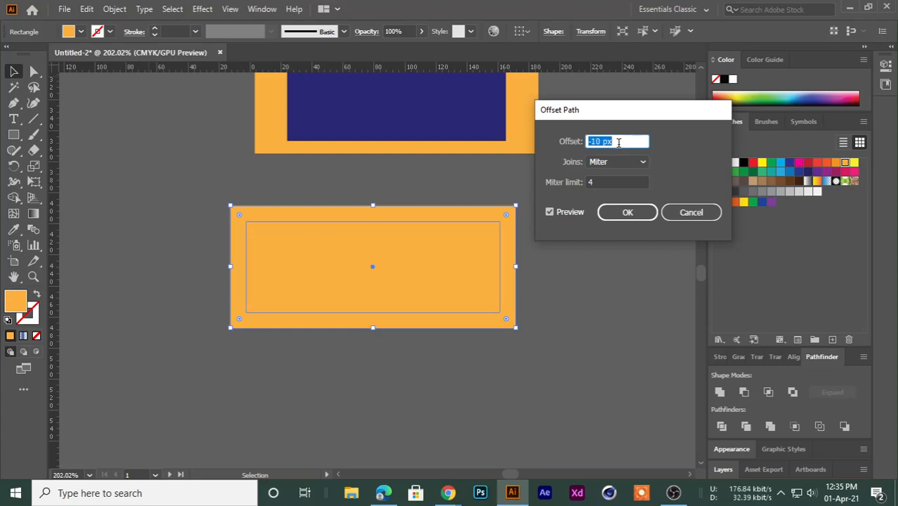
click(689, 213)
Set the ruler units back to inches with nothing selected.
click(244, 147)
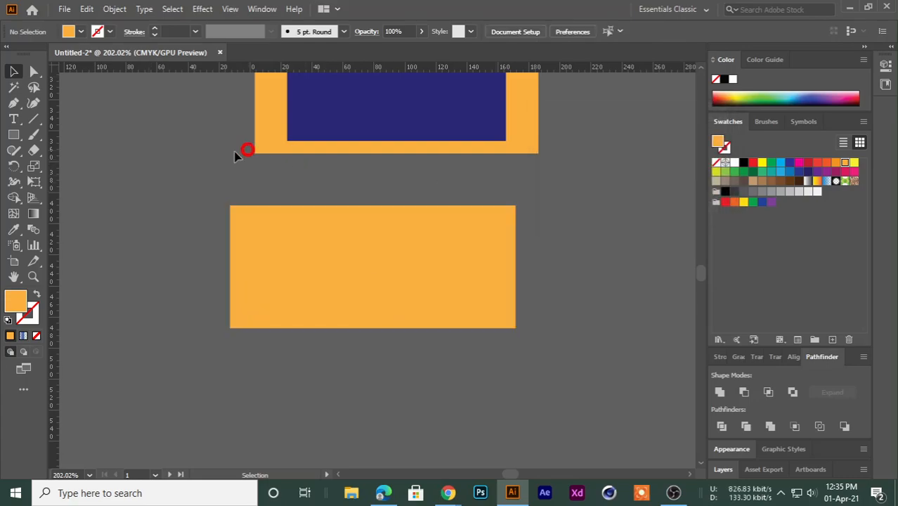
right_click(163, 68)
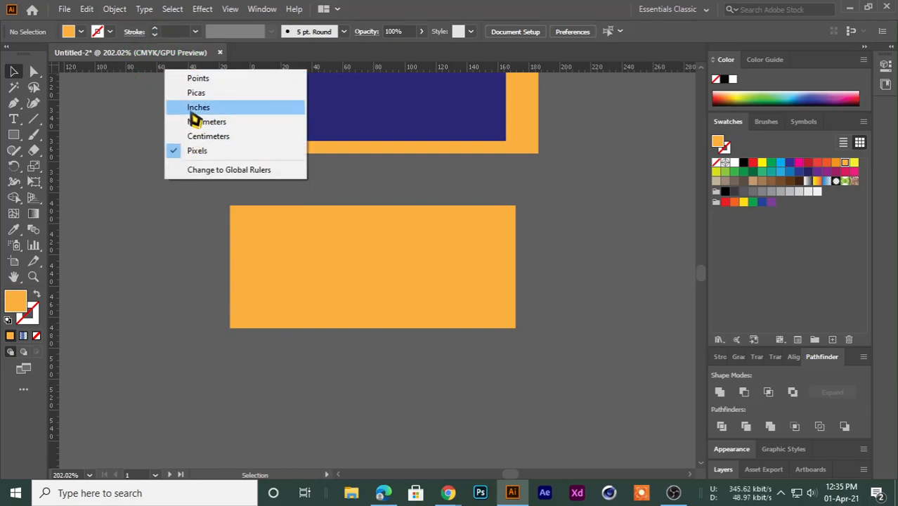
click(190, 110)
Create an inset copy of the lower orange rectangle with Offset Path, previewing -0.25 in and applying about -0.125 in.
click(296, 305)
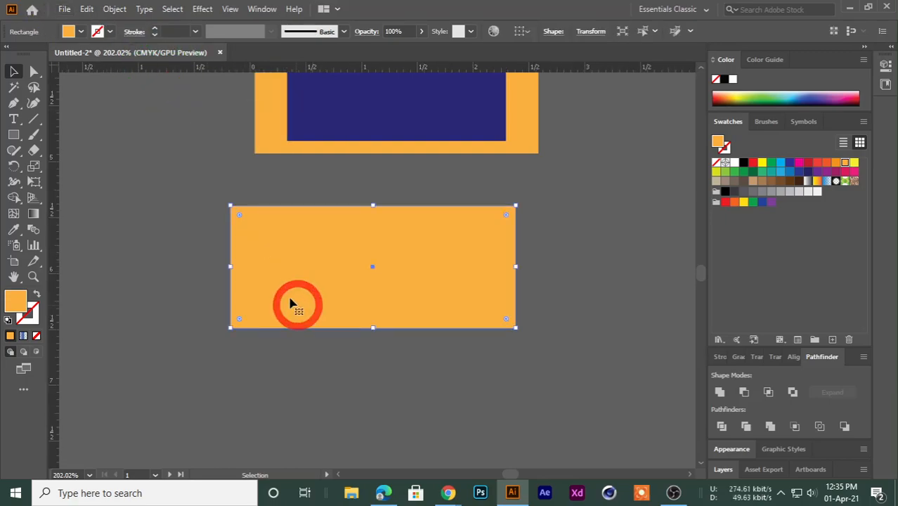
click(114, 8)
mouse_move(179, 325)
click(357, 368)
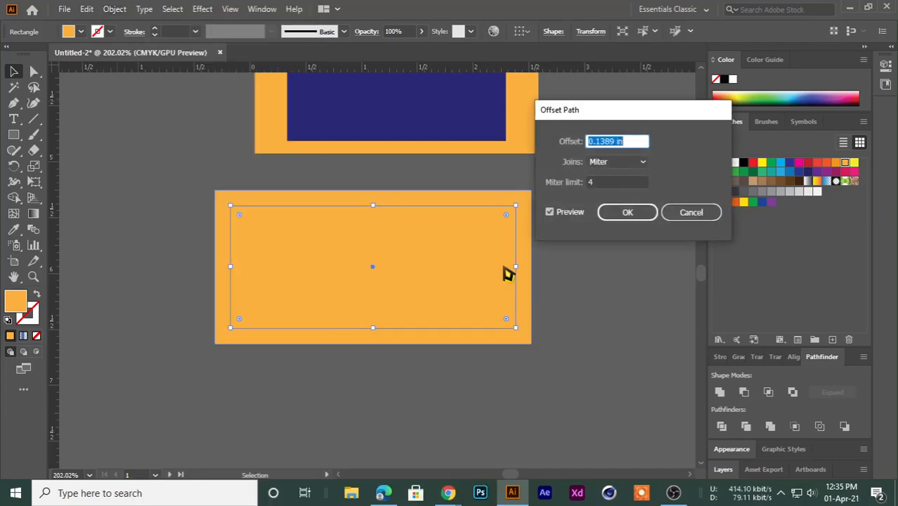
text(-0.25)
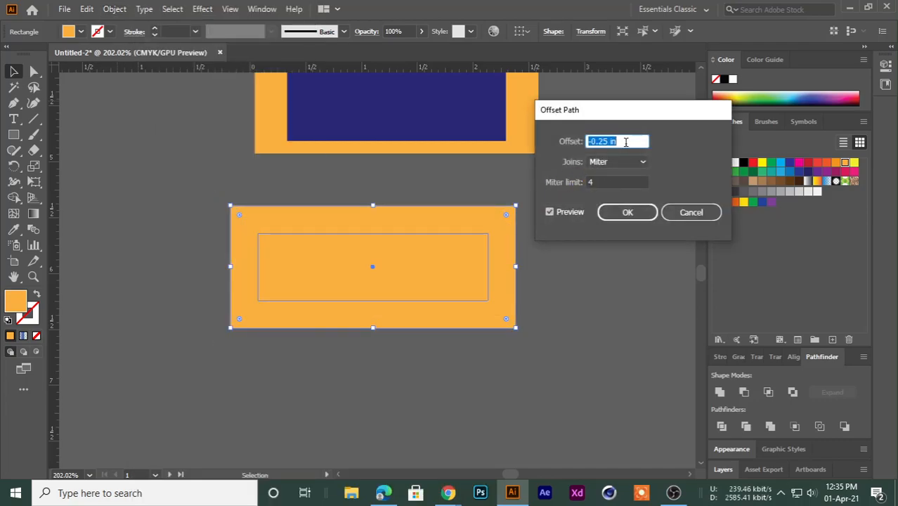
click(626, 213)
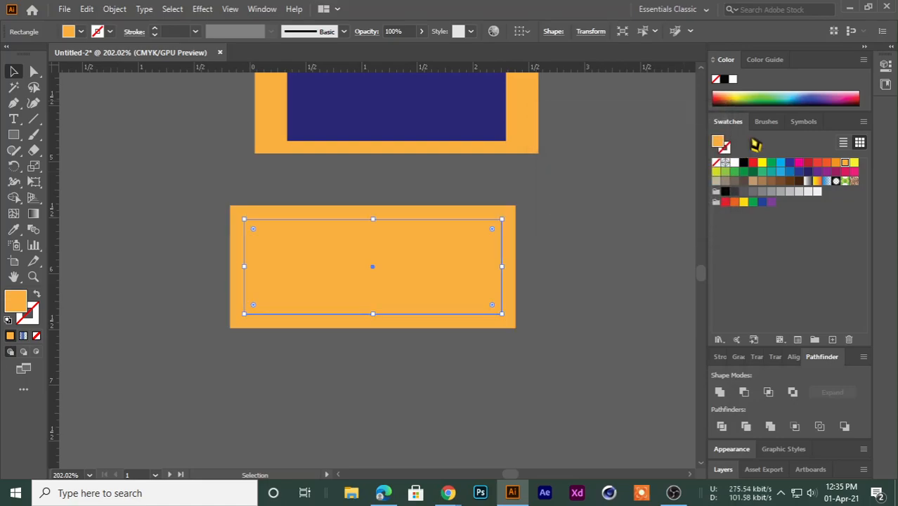
Fill the inset rectangle with medium blue to set it off from the orange margin.
click(807, 92)
click(188, 195)
key(ctrl+space)
drag(242, 188, 286, 213)
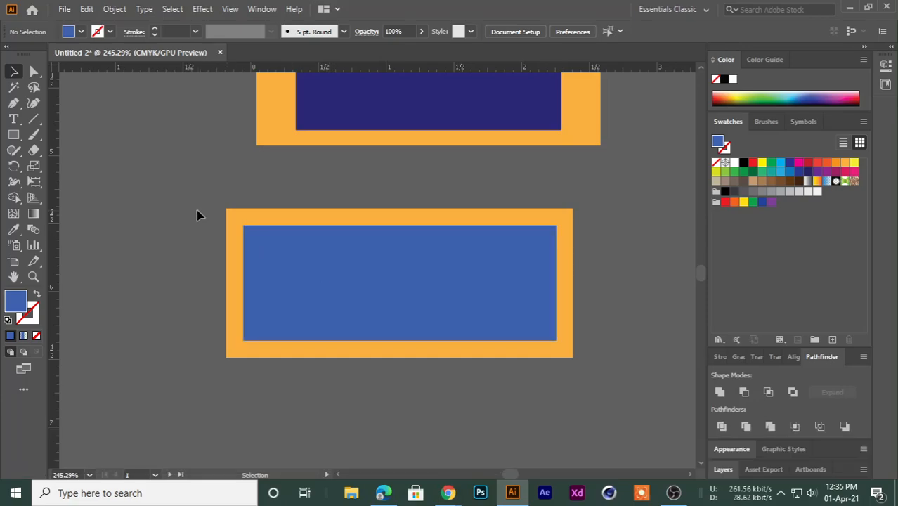
Move the orange rectangle together with its blue inset up, directly beneath and in line with the navy-inset rectangle.
click(132, 307)
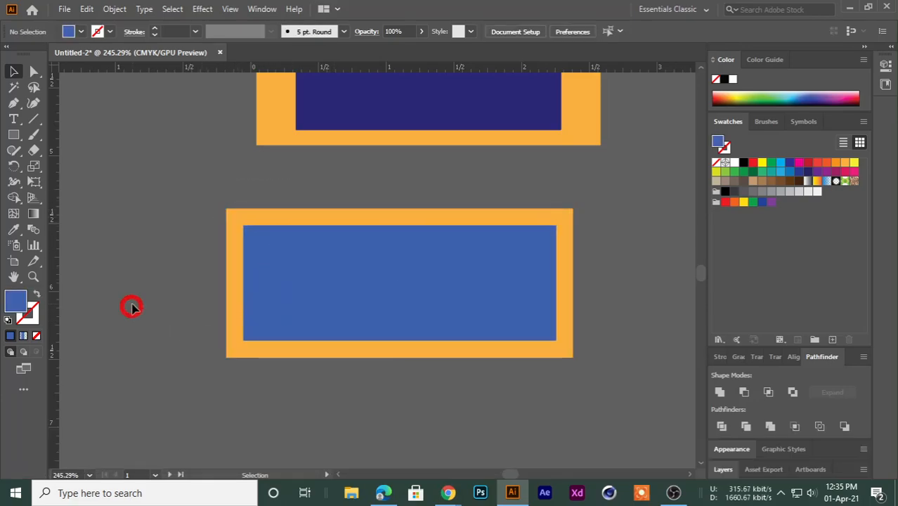
click(323, 358)
click(123, 235)
scroll(235, 248, up, 3)
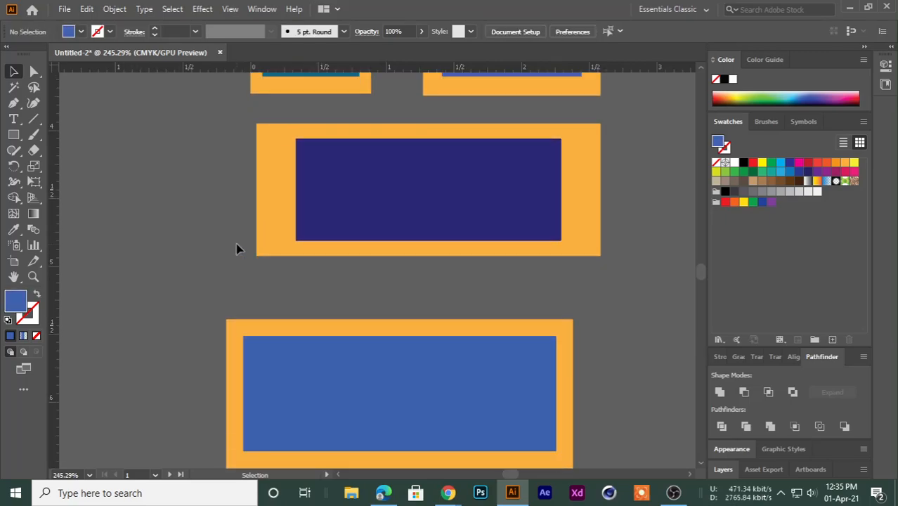
drag(407, 418, 431, 366)
click(201, 302)
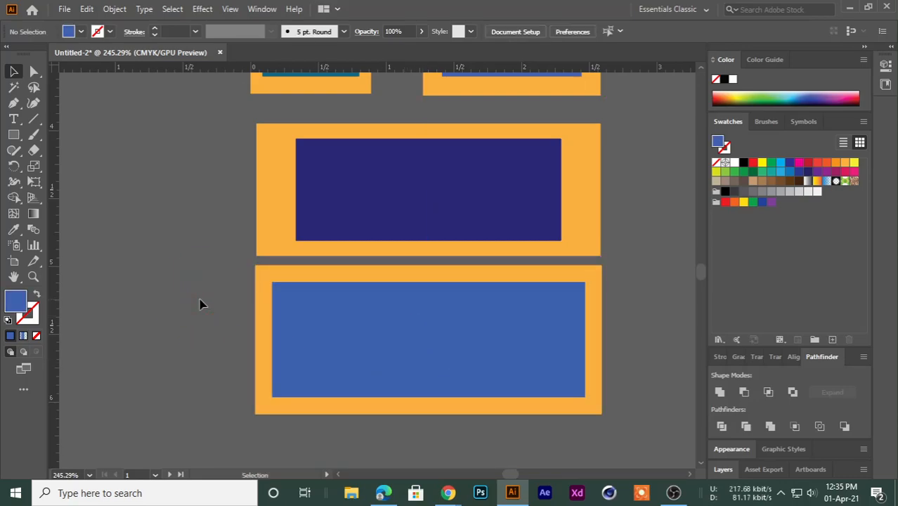
click(376, 304)
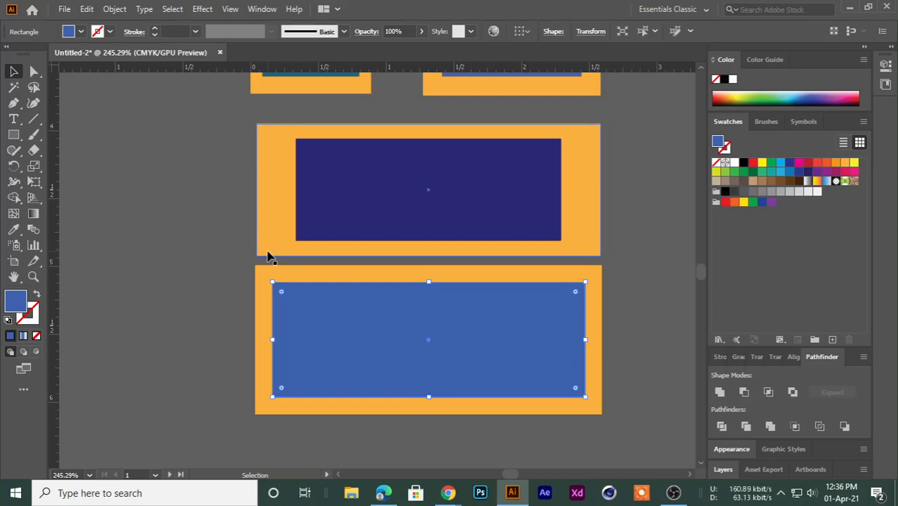
click(168, 309)
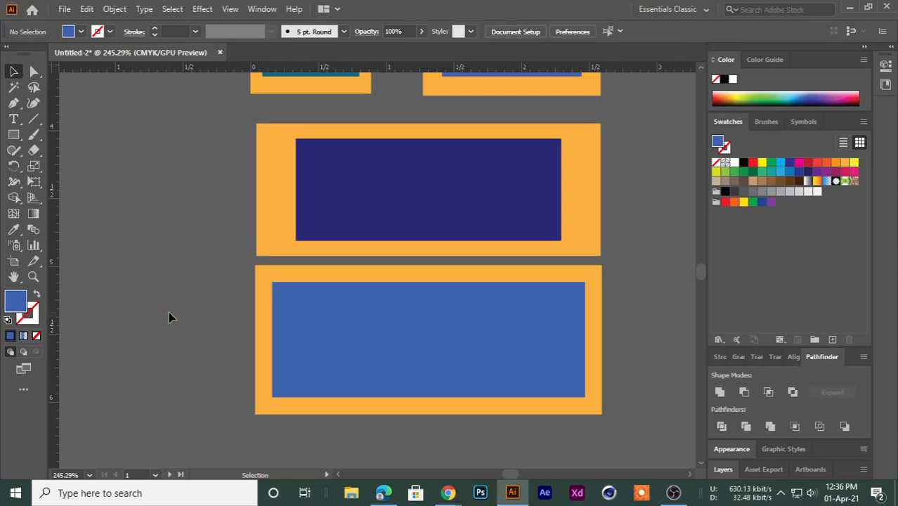
click(359, 296)
click(196, 282)
click(334, 323)
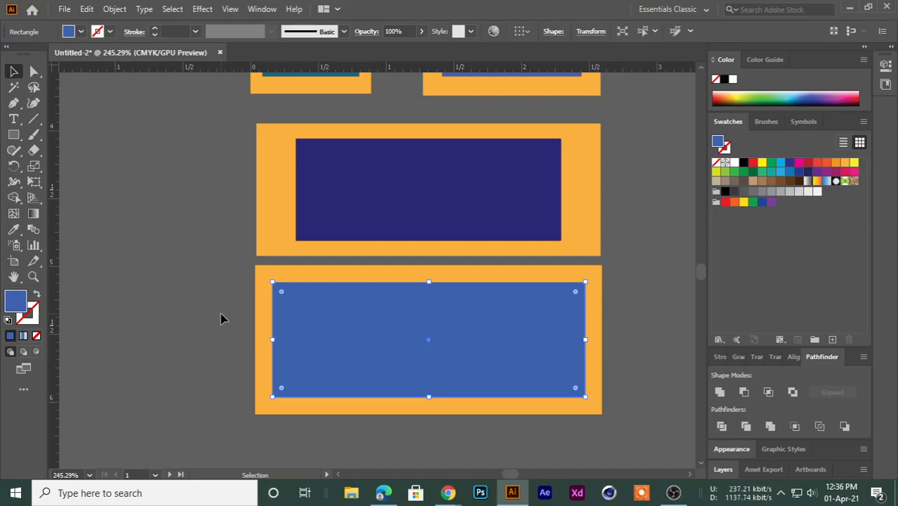
Draw a circle about 1 in wide in the empty area beside the inset rectangles and fill it orange.
mouse_move(13, 134)
mouse_down()
mouse_move(56, 167)
mouse_move(317, 240)
mouse_up()
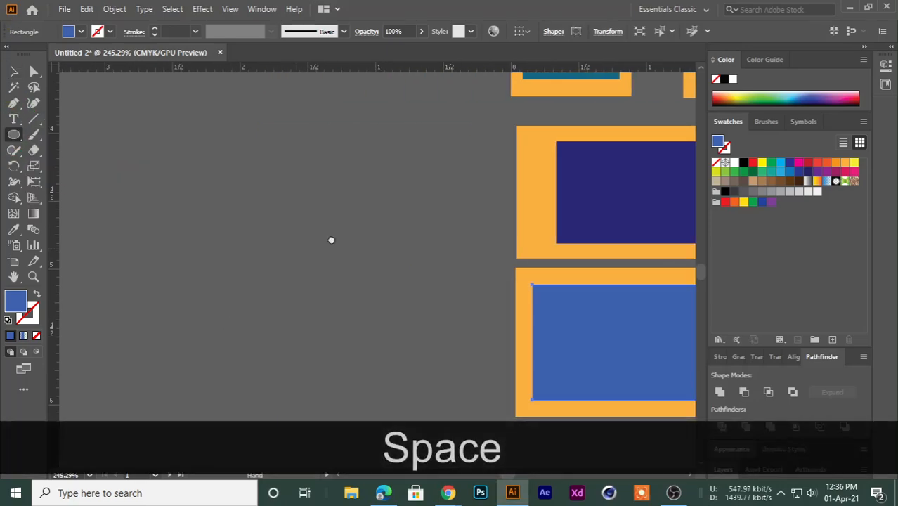
mouse_move(90, 120)
mouse_down()
mouse_move(214, 249)
mouse_move(222, 246)
mouse_up()
key(v)
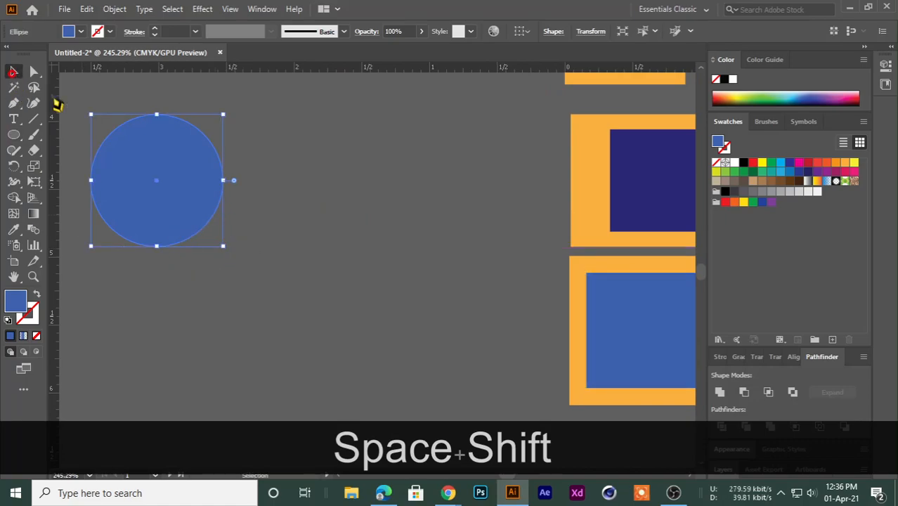
click(845, 162)
click(429, 224)
drag(279, 261, 304, 261)
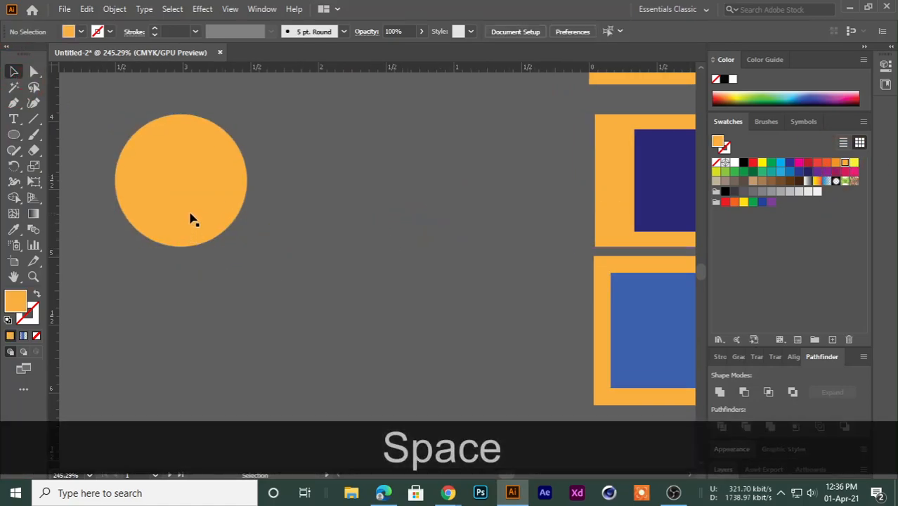
Add two smaller orange circles, about 0.6 in wide, overlapping the large circle at its upper right and bottom edges.
drag(190, 213, 200, 191)
click(100, 280)
click(10, 138)
drag(12, 145, 70, 166)
drag(263, 139, 220, 242)
click(14, 72)
click(177, 260)
click(279, 289)
Divide the three overlapping circles with Pathfinder and ungroup the resulting pieces.
drag(109, 100, 311, 286)
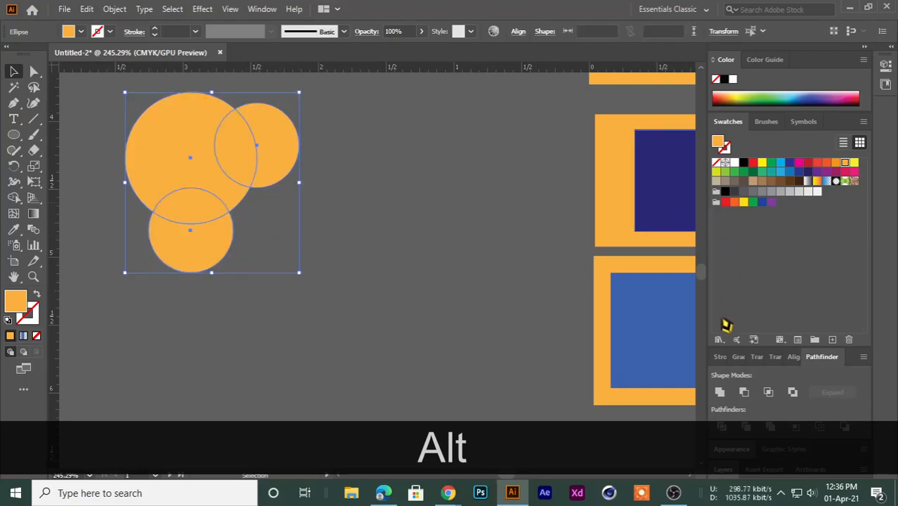
click(721, 426)
right_click(232, 188)
click(262, 301)
click(259, 298)
Delete the small circle pieces to cut two notches into the large circle, and shift the remaining shape slightly to the right.
click(255, 118)
key(Delete)
click(231, 146)
key(Delete)
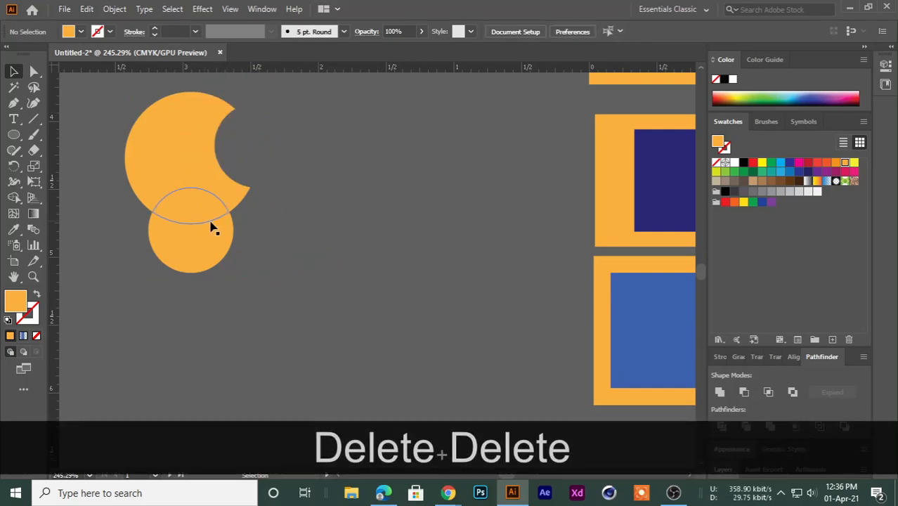
click(207, 248)
key(Delete)
click(212, 211)
key(Delete)
drag(190, 134, 264, 142)
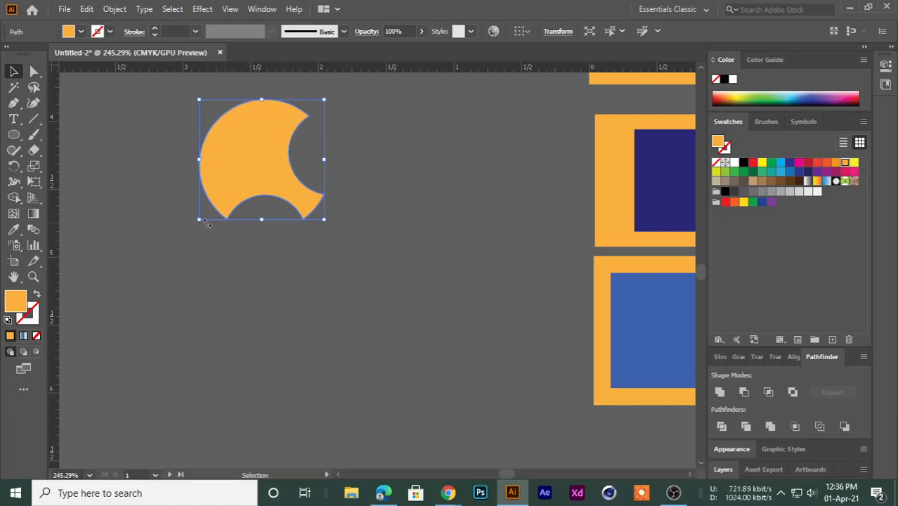
Paste a copy of the notched shape in front, scale it down from its center, fill it dark green and nudge it slightly.
key(ctrl+c)
key(ctrl+f)
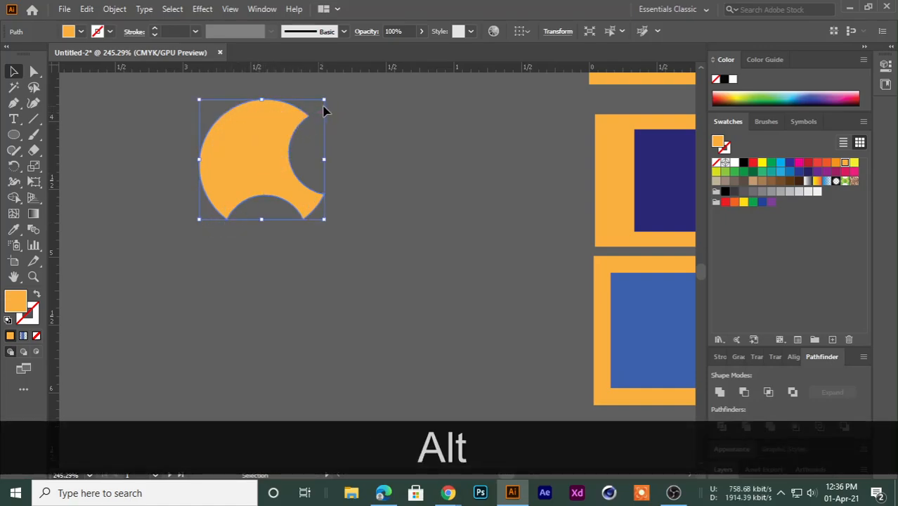
drag(323, 100, 307, 110)
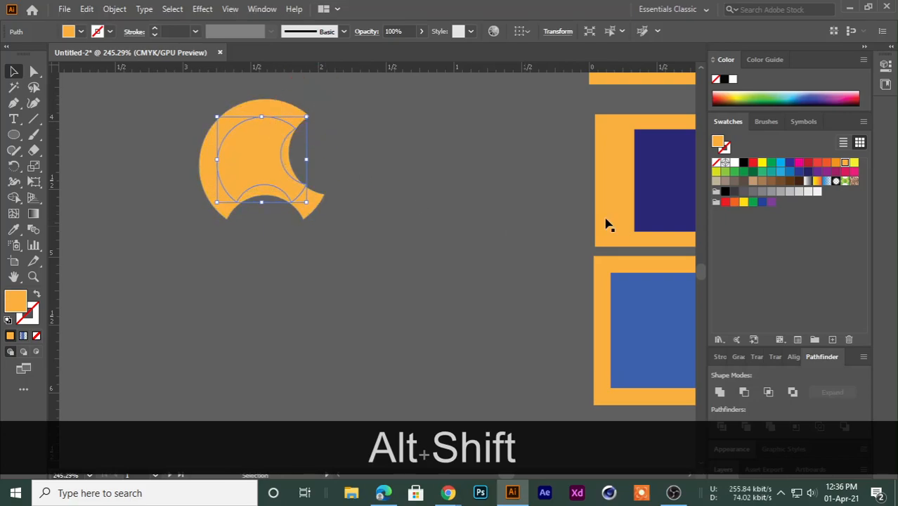
click(757, 97)
click(211, 295)
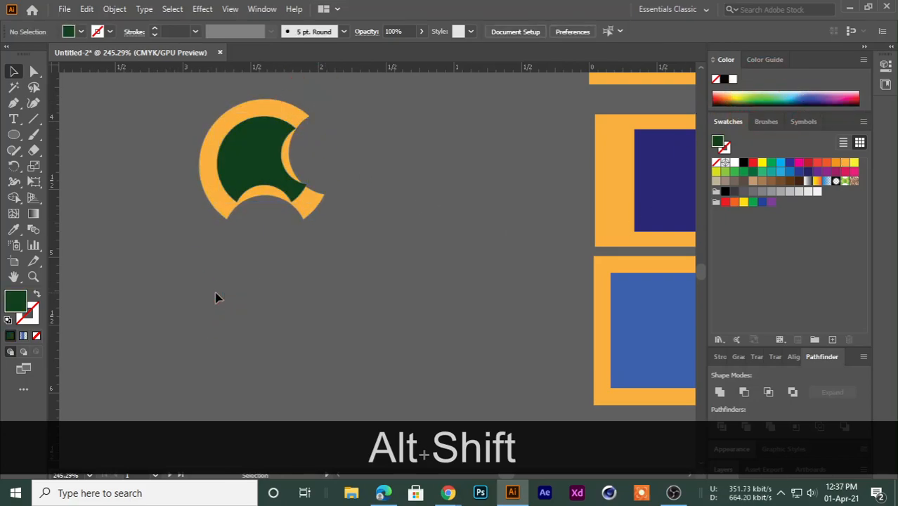
mouse_move(256, 160)
mouse_down()
mouse_move(244, 152)
mouse_move(267, 163)
mouse_up()
click(427, 350)
click(311, 251)
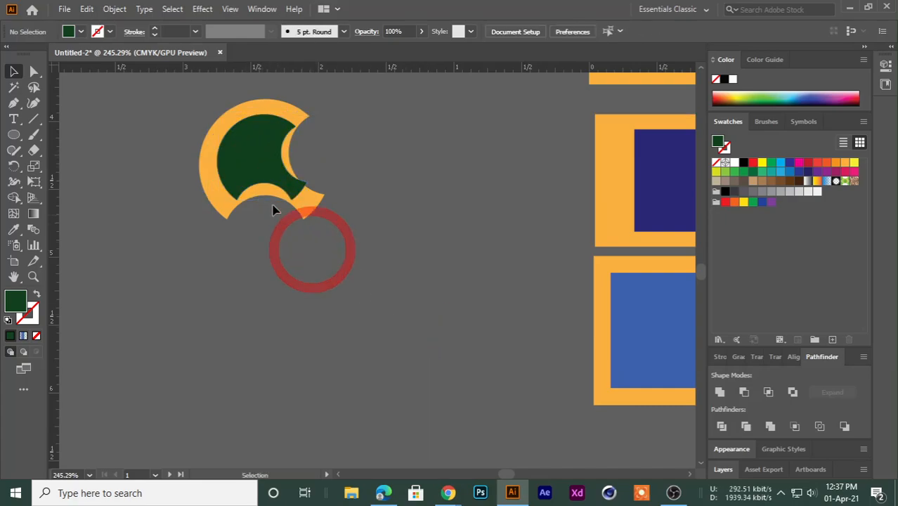
Draw a circle about 1 in wide below the notched shape and fill it light blue.
drag(15, 136, 100, 173)
click(99, 170)
mouse_move(172, 285)
mouse_down()
mouse_move(196, 221)
mouse_move(205, 165)
mouse_up()
mouse_move(230, 186)
mouse_down()
mouse_move(342, 276)
mouse_move(365, 322)
mouse_up()
click(798, 90)
click(14, 71)
click(125, 209)
ctrl+click(303, 262)
Paste a copy of the light blue circle in front, scale it concentrically to about 0.8 in and fill it pinkish purple.
key(ctrl+c)
key(ctrl+f)
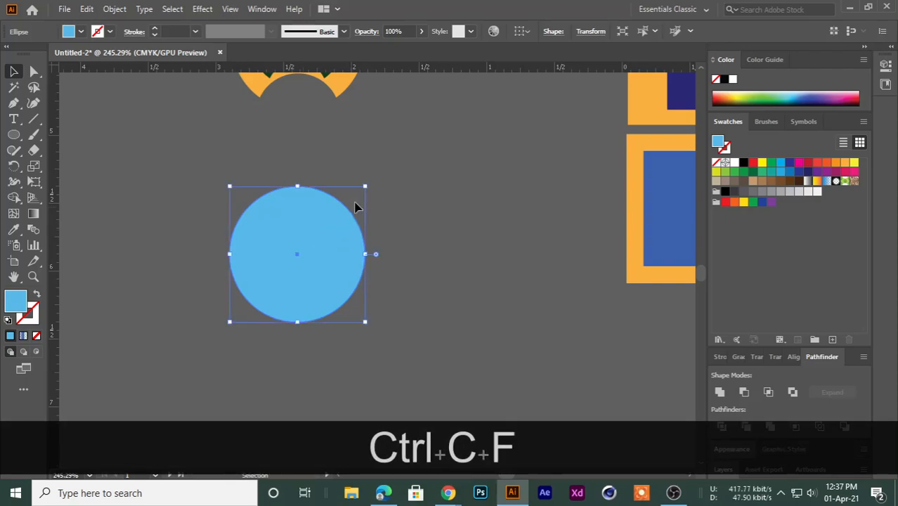
drag(364, 187, 351, 200)
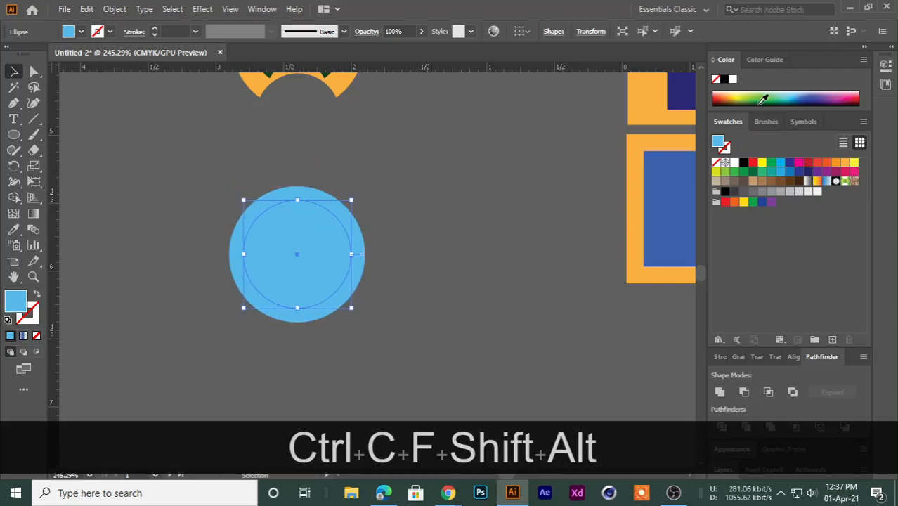
click(753, 100)
click(831, 91)
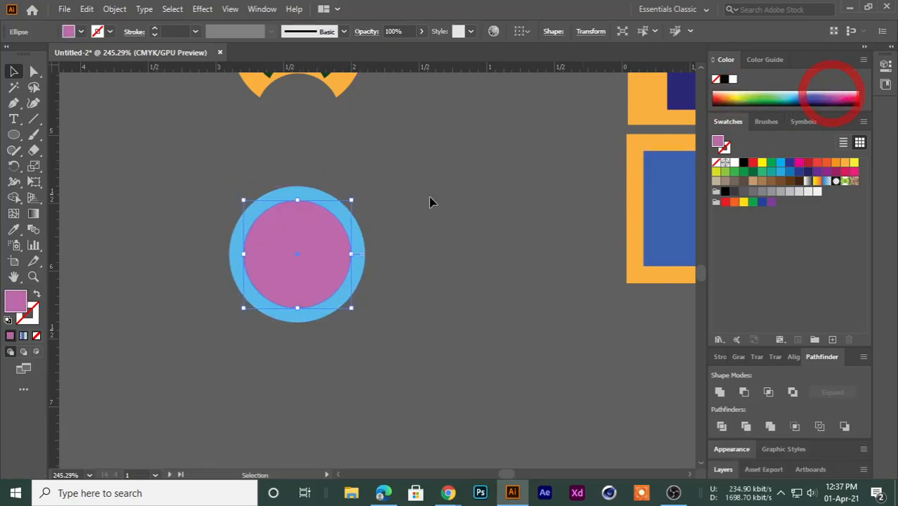
click(226, 317)
click(259, 205)
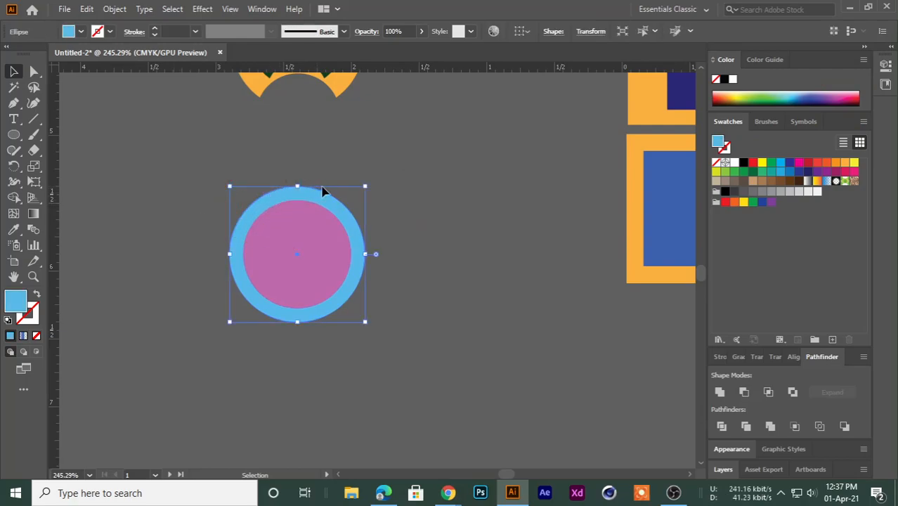
click(141, 244)
Delete the dark green copy inside the notched orange shape.
key(space)
drag(160, 195, 160, 431)
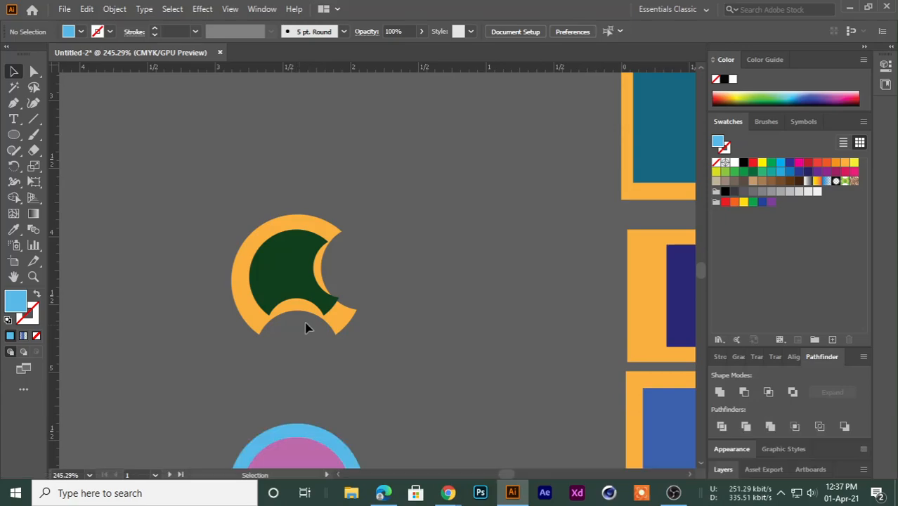
click(291, 265)
key(Delete)
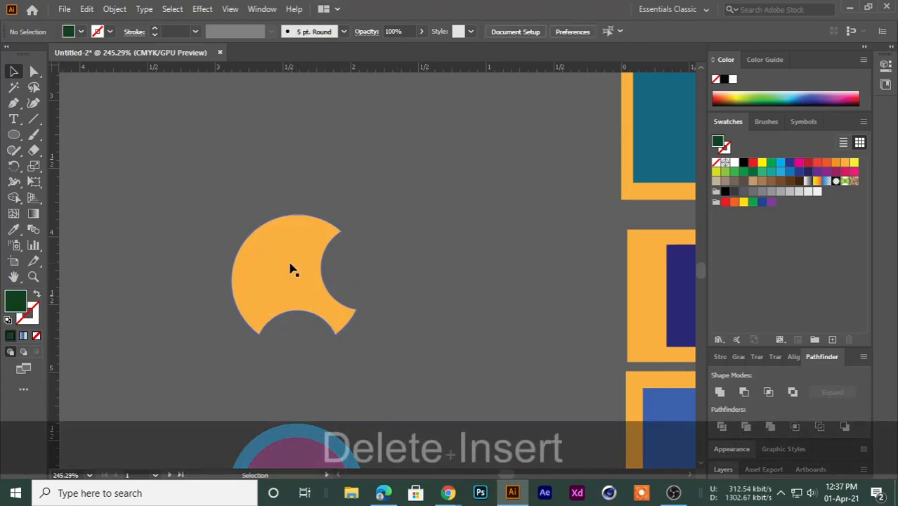
Create an outward offset of the notched orange shape with Offset Path at 0.125 in and miter joins.
click(281, 258)
click(114, 9)
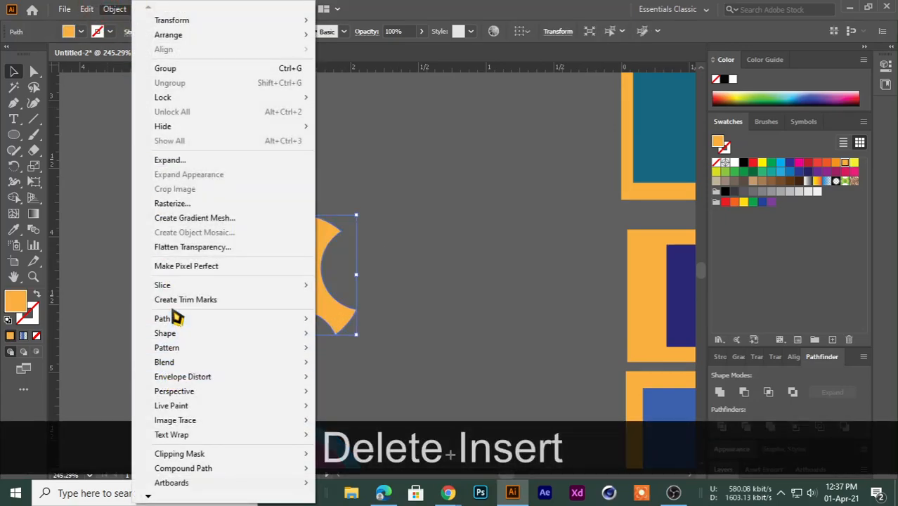
mouse_move(175, 320)
click(341, 365)
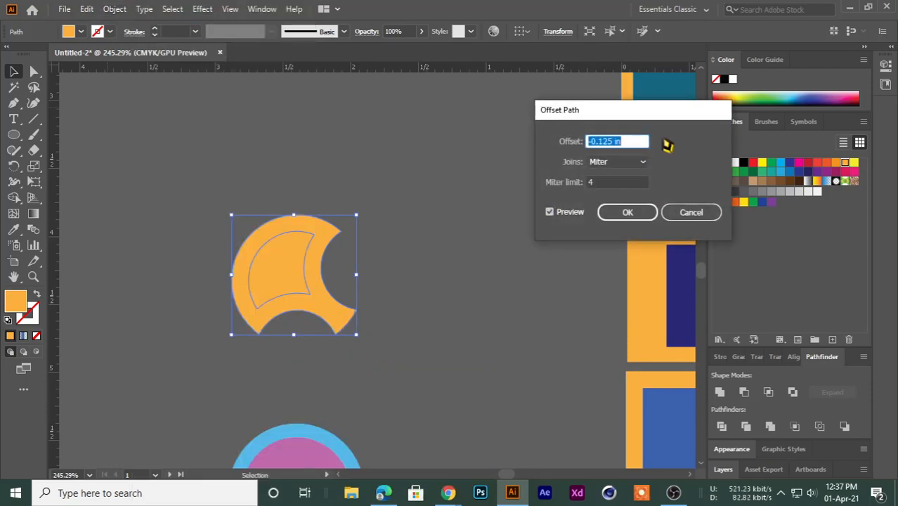
scroll(636, 137, up, 2)
scroll(636, 137, down, 2)
scroll(636, 137, up, 1)
scroll(636, 138, up, 1)
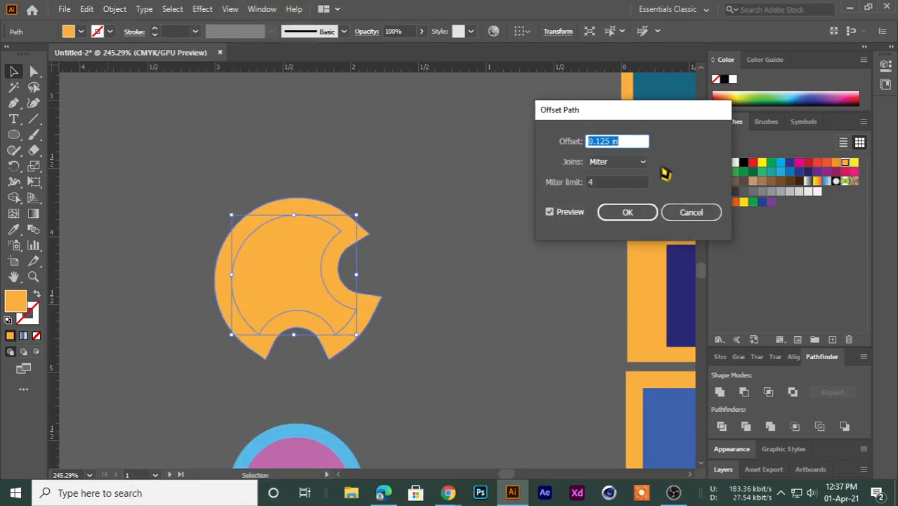
click(627, 213)
Fill the inner notched shape with blue to set it off from its orange outline.
click(247, 286)
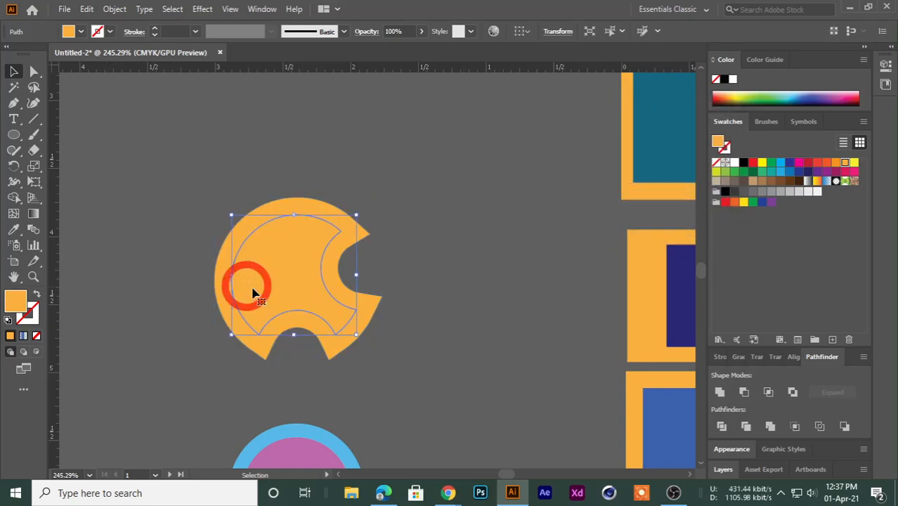
click(797, 94)
click(449, 212)
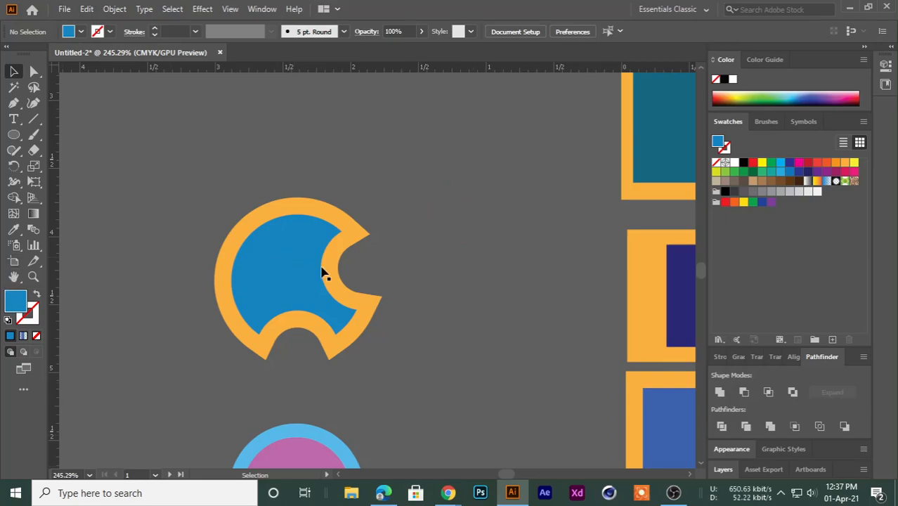
Delete the notched shape with its offset outline and the two concentric circles.
drag(421, 274, 267, 176)
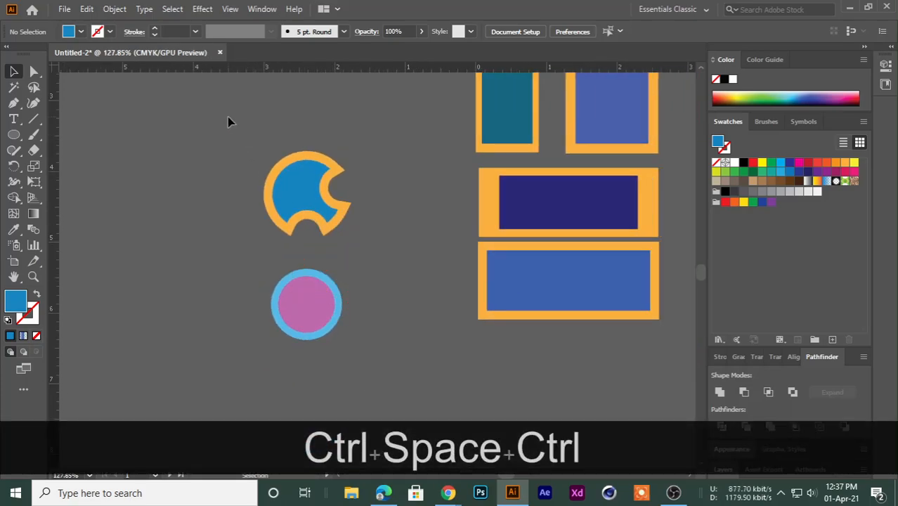
click(381, 367)
key(Delete)
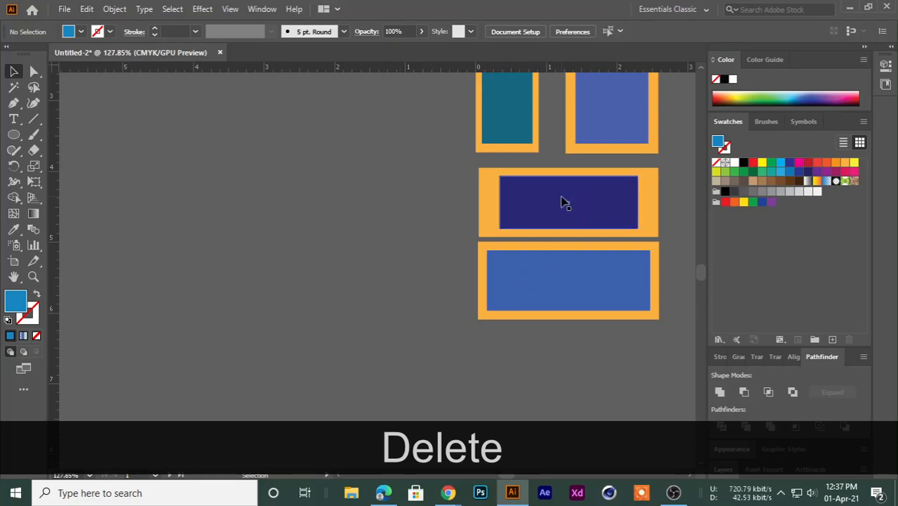
Hide the rulers and show them again.
key(space)
drag(515, 137, 368, 226)
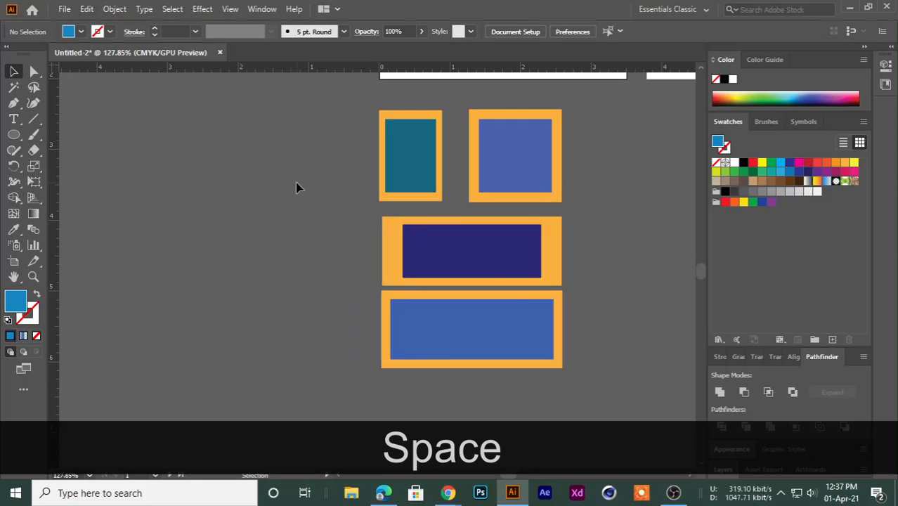
mouse_move(339, 230)
mouse_down()
mouse_move(246, 259)
mouse_move(243, 249)
mouse_move(330, 215)
mouse_up()
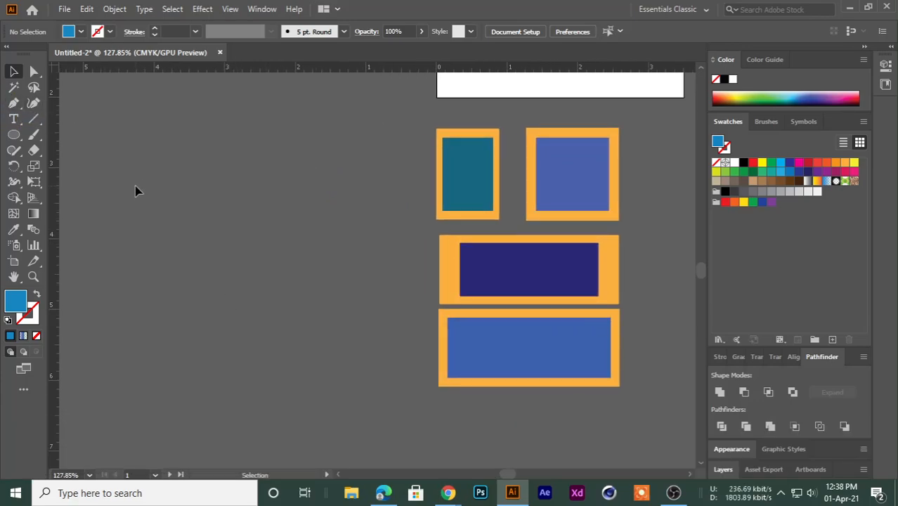
key(ctrl+r)
key(ctrl+r)
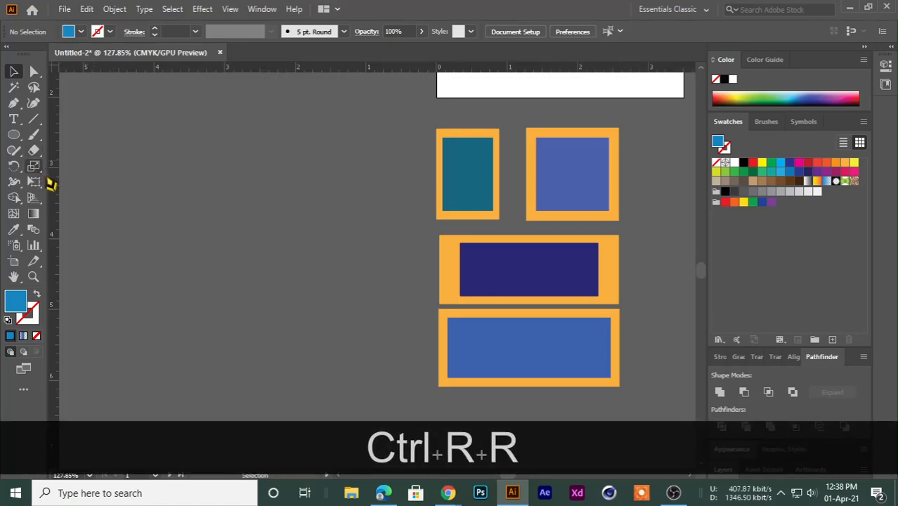
Place margin guides on the first artboard, vertical ones at about 0.3 and 3.3 in, horizontal ones at about 0.3 and 1.75 in.
drag(276, 120, 176, 228)
drag(299, 133, 171, 269)
drag(230, 262, 259, 240)
drag(247, 243, 241, 219)
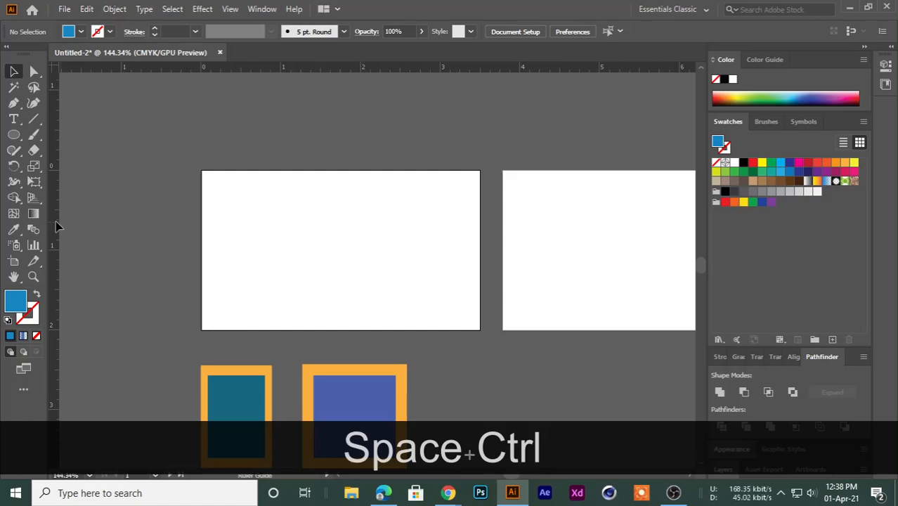
drag(144, 229, 232, 248)
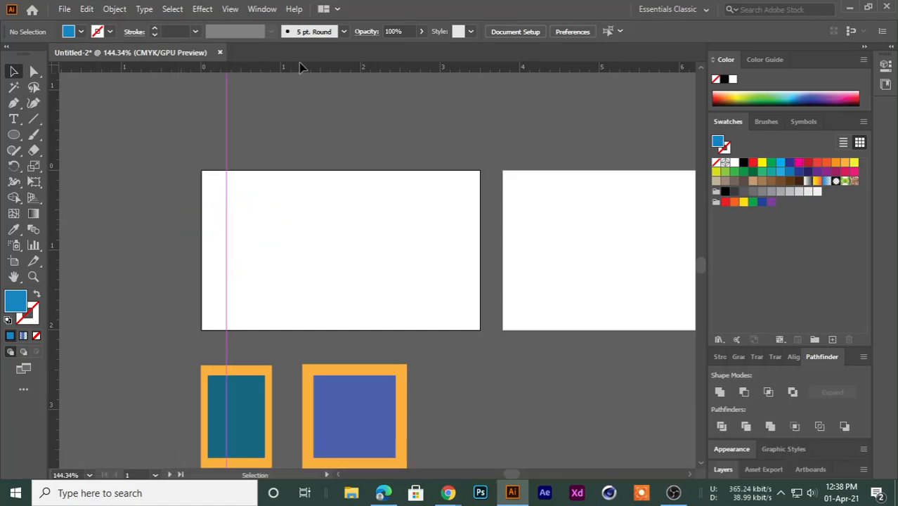
drag(300, 73, 309, 192)
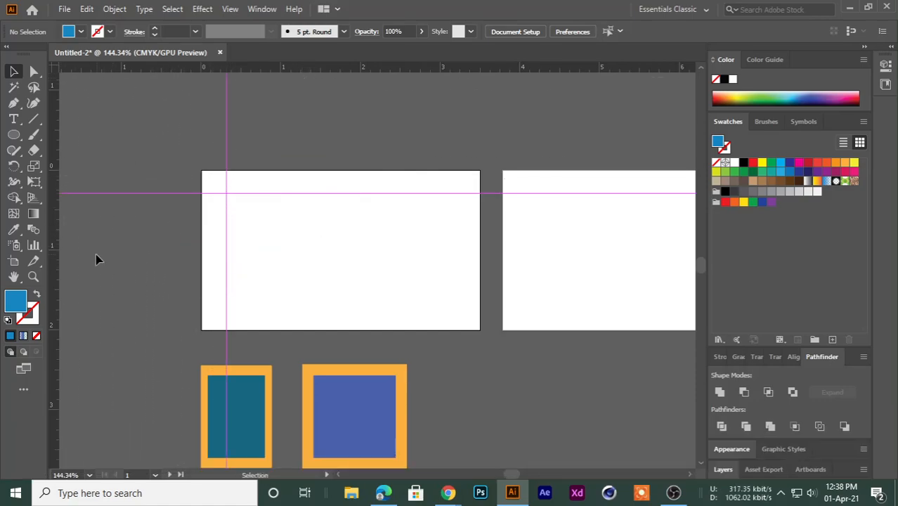
drag(57, 264, 267, 279)
drag(429, 278, 462, 278)
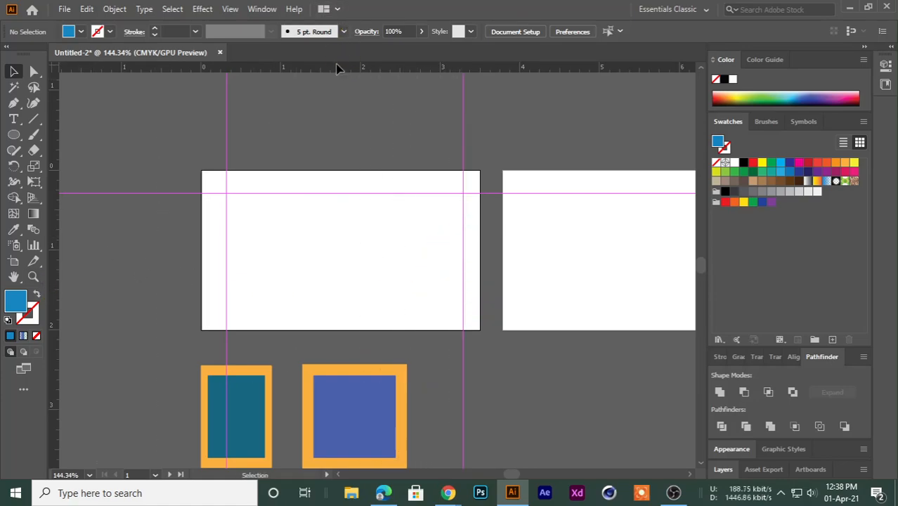
drag(345, 125, 343, 308)
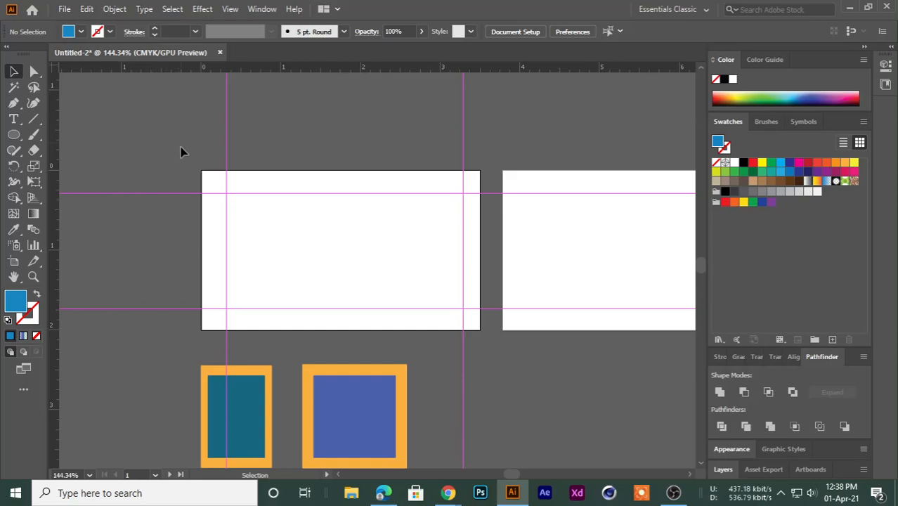
drag(173, 200, 335, 190)
drag(340, 131, 239, 230)
drag(256, 169, 316, 160)
drag(291, 202, 352, 144)
drag(238, 161, 282, 198)
drag(252, 138, 385, 321)
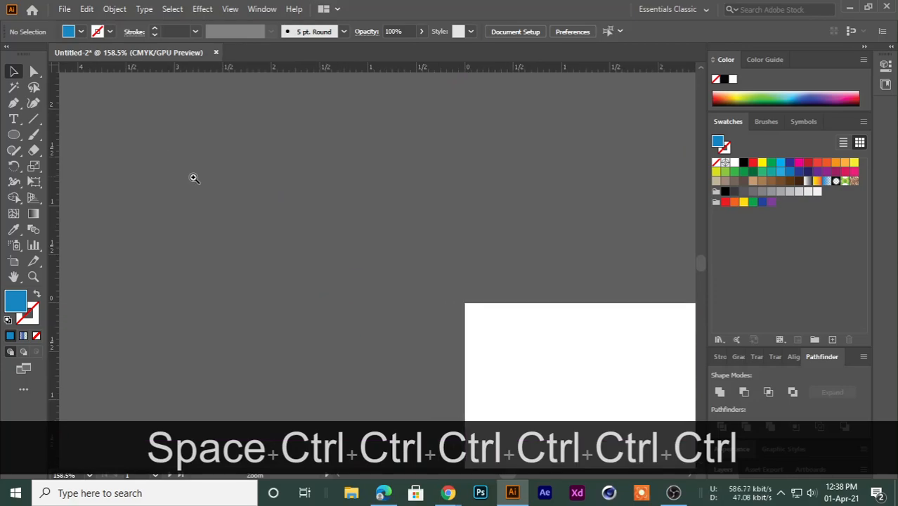
drag(310, 196, 195, 178)
drag(290, 259, 227, 190)
drag(297, 155, 234, 193)
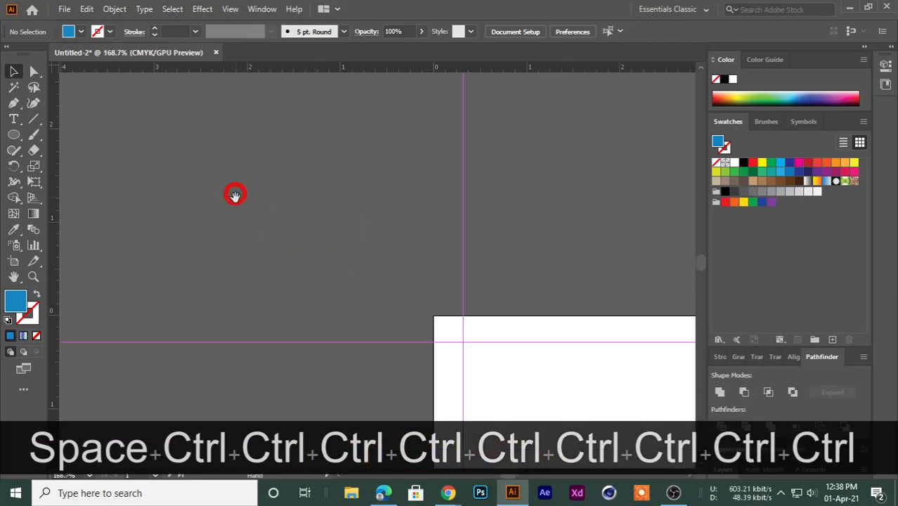
drag(298, 241, 333, 199)
drag(378, 256, 466, 322)
drag(466, 323, 344, 239)
drag(287, 199, 314, 222)
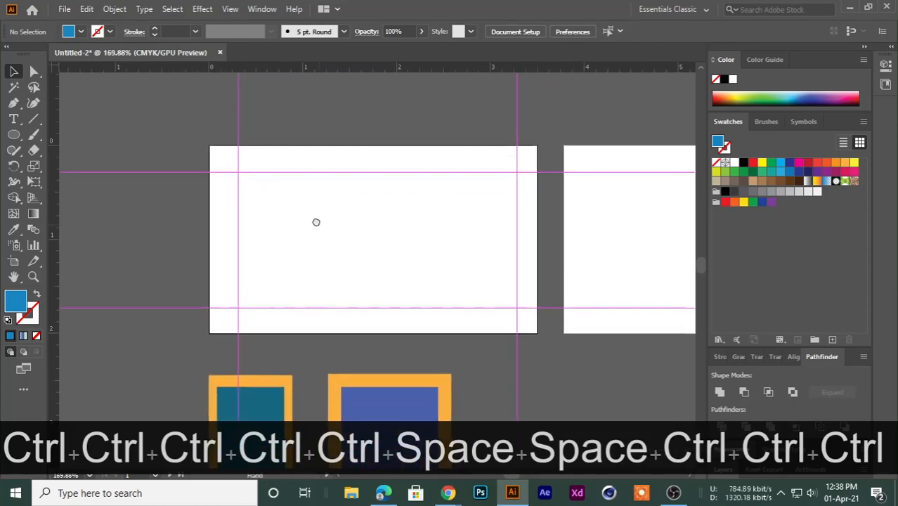
Draw a blue rectangle about 2.6 by 1.7 in in the empty area above and left of the first artboard.
drag(141, 150, 280, 253)
mouse_move(15, 136)
mouse_down()
mouse_move(60, 143)
mouse_move(71, 134)
mouse_up()
drag(157, 175, 273, 208)
drag(140, 100, 382, 260)
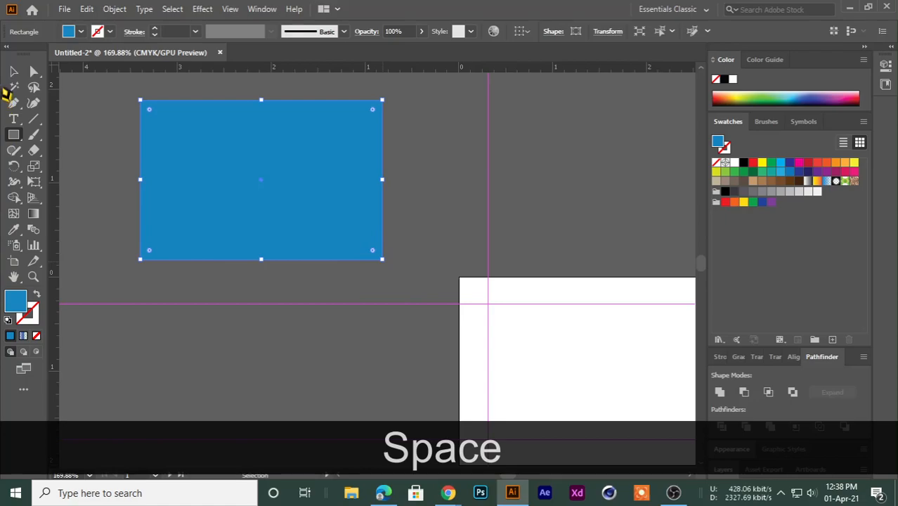
Move the blue rectangle about 0.1 in up and to the left in the empty area beside the first artboard.
click(11, 75)
click(165, 210)
mouse_move(240, 191)
mouse_down()
mouse_move(225, 184)
mouse_move(234, 181)
mouse_up()
click(83, 169)
click(248, 125)
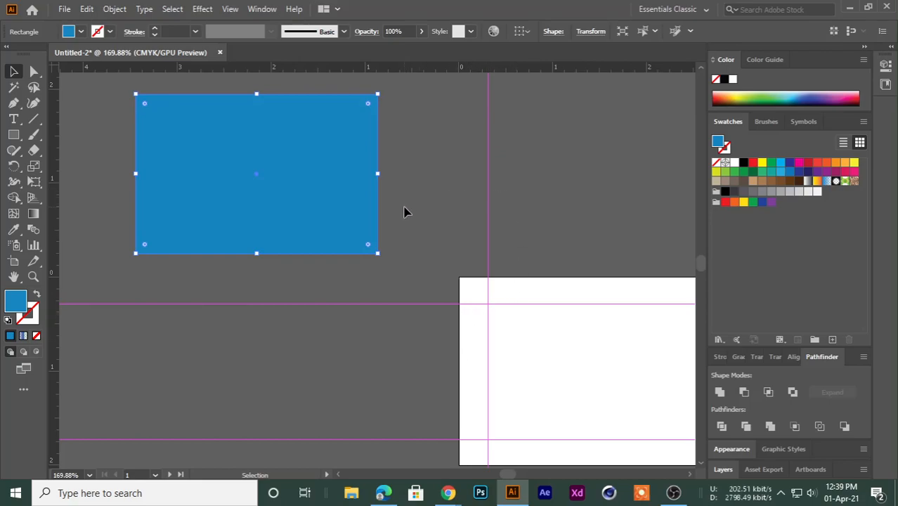
right_click(203, 137)
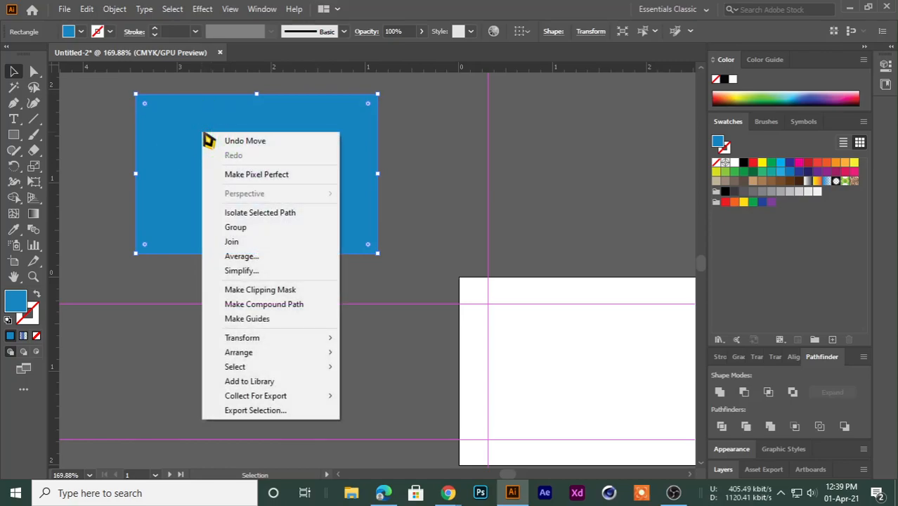
click(89, 137)
drag(211, 138, 207, 134)
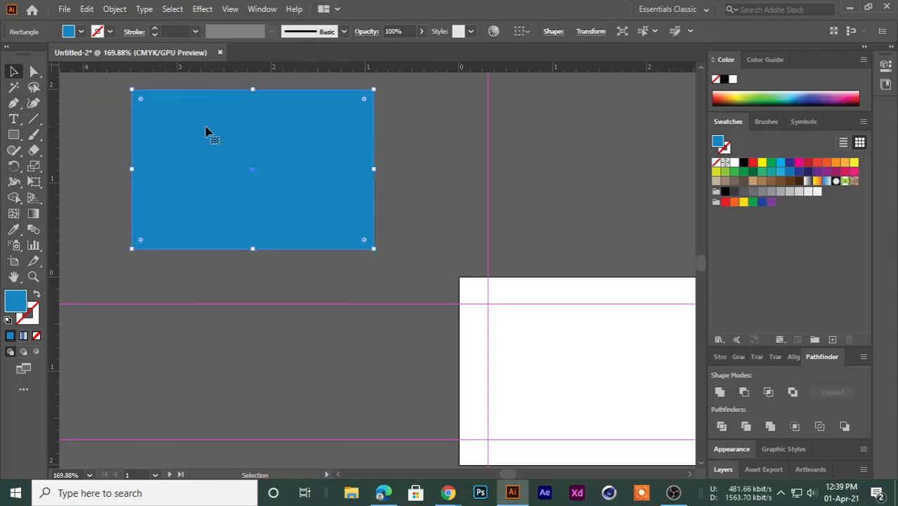
Try converting the blue rectangle into a guide and undo the conversion.
right_click(208, 131)
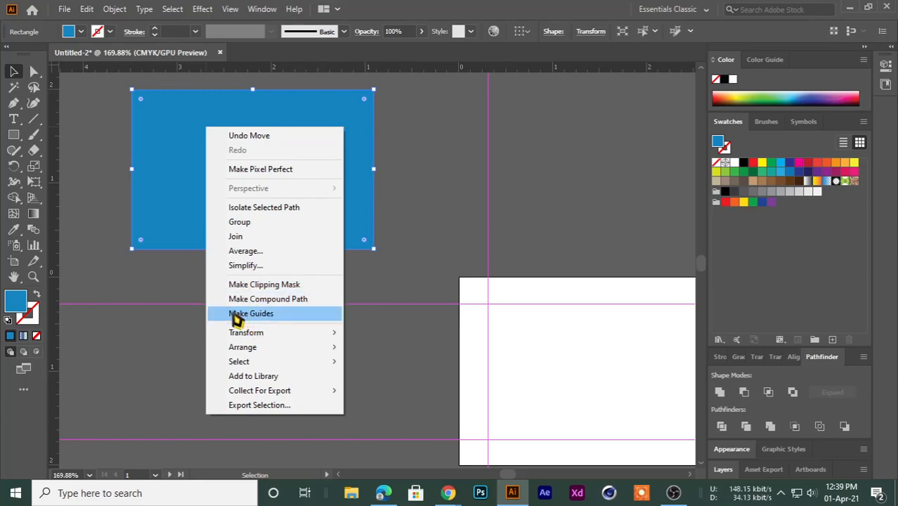
click(407, 207)
click(255, 182)
key(ctrl+5)
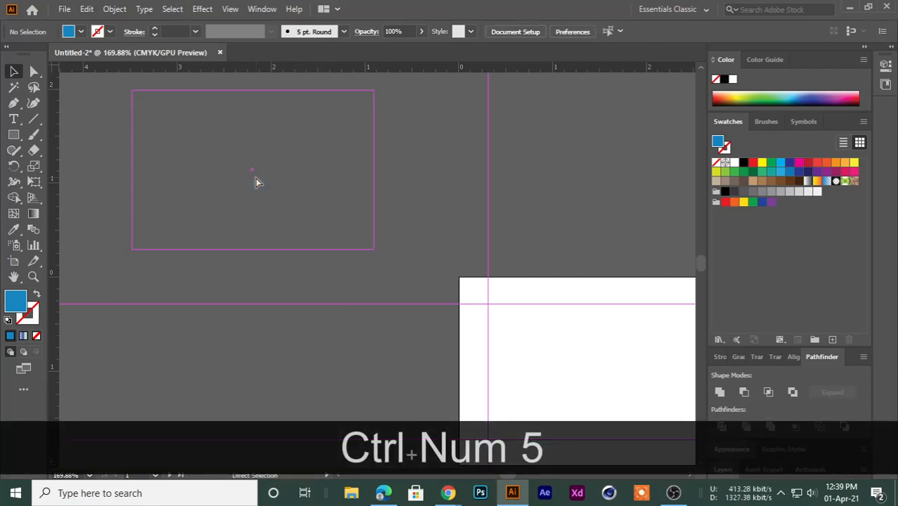
key(ctrl+z)
Make the selected blue rectangle a rectangular guide.
right_click(198, 127)
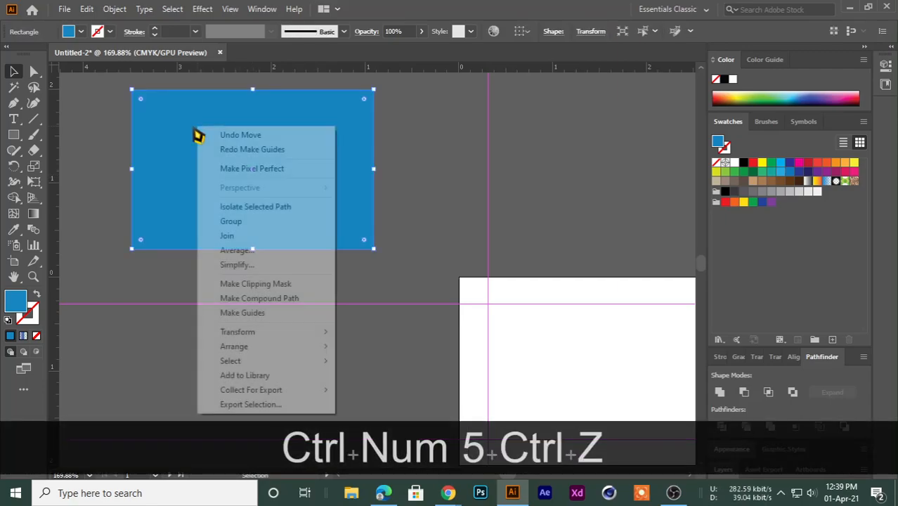
click(231, 316)
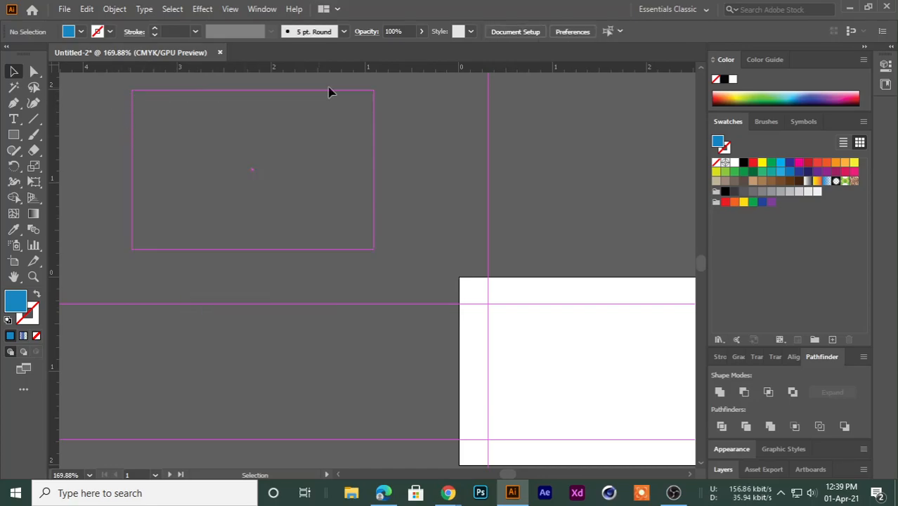
click(391, 224)
click(290, 287)
click(275, 267)
click(279, 243)
click(296, 278)
click(365, 234)
Unlock the guides and move the rectangular guide about 0.35 in up and 0.1 in to the right.
drag(113, 158, 299, 226)
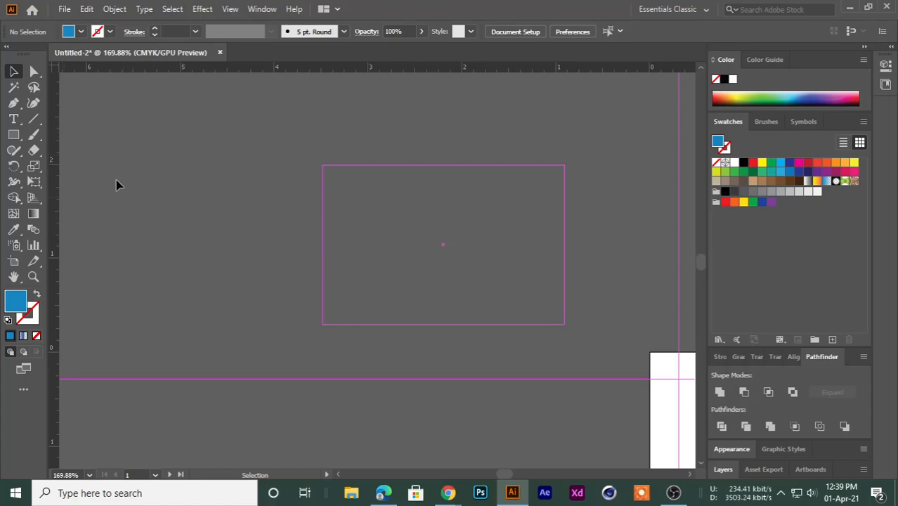
right_click(113, 100)
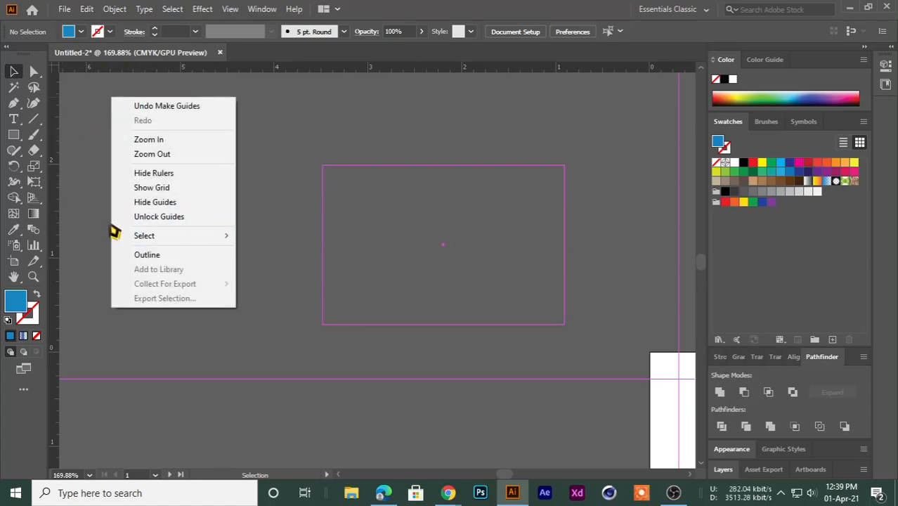
click(167, 218)
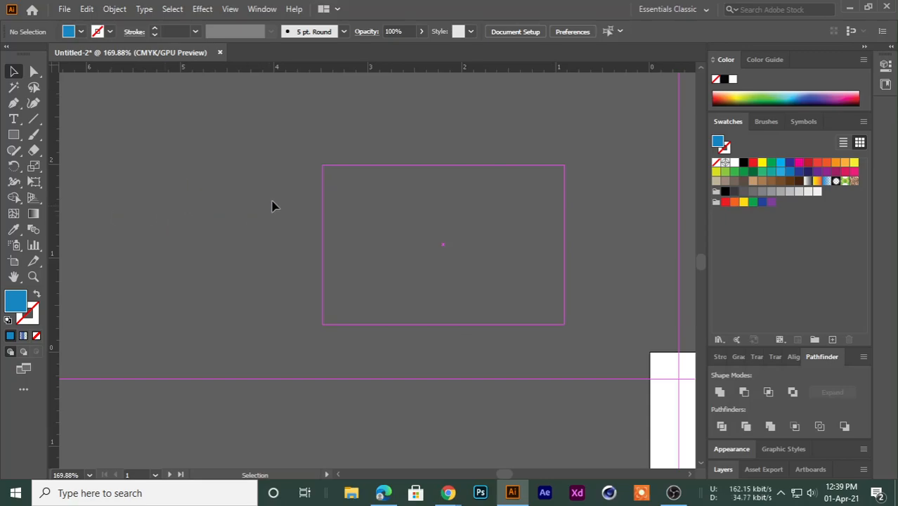
drag(320, 204, 332, 168)
Lock all the guides and unlock them again.
right_click(110, 133)
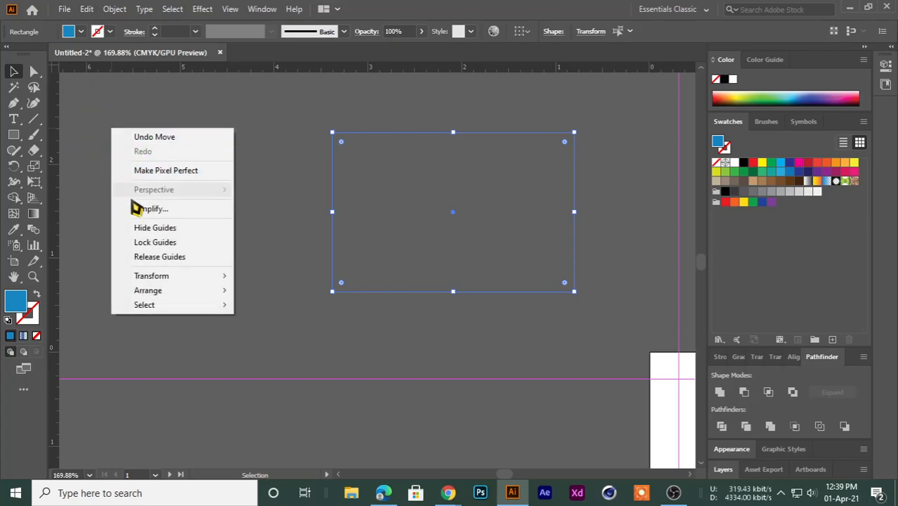
click(140, 244)
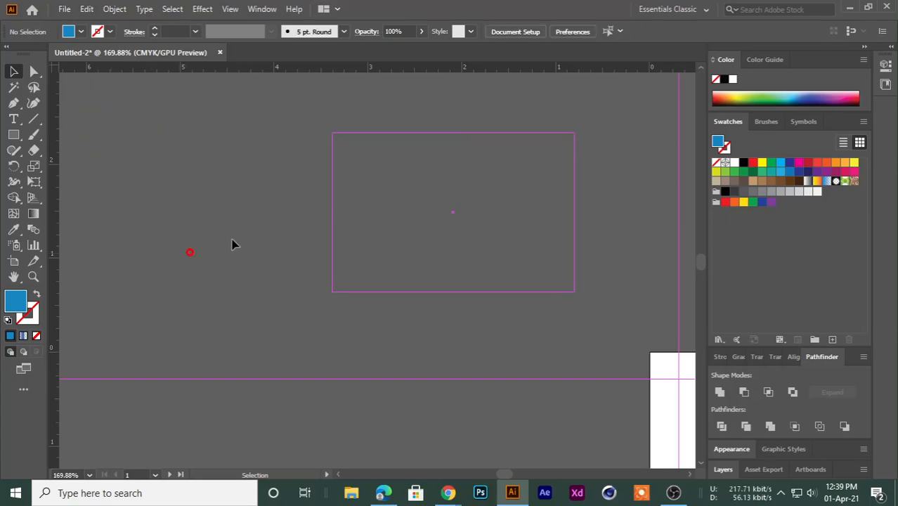
right_click(182, 161)
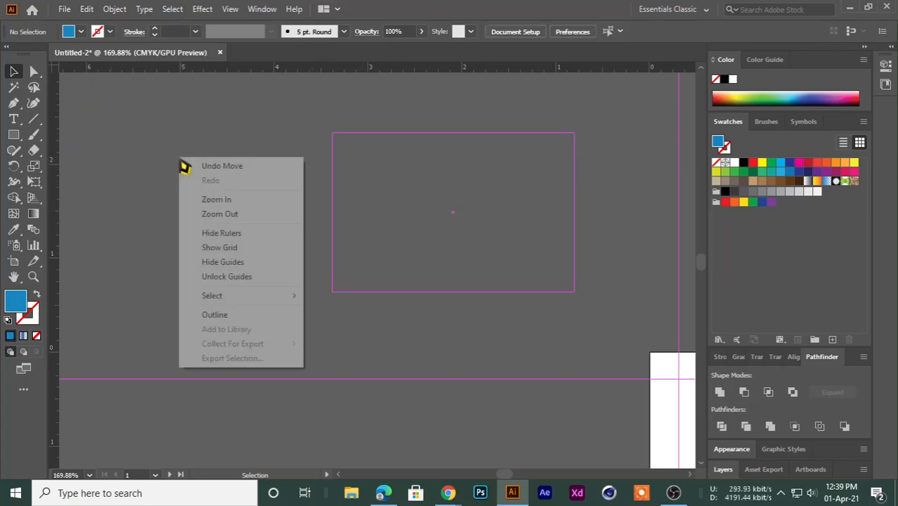
click(213, 278)
Hide all the guides in the document.
right_click(154, 166)
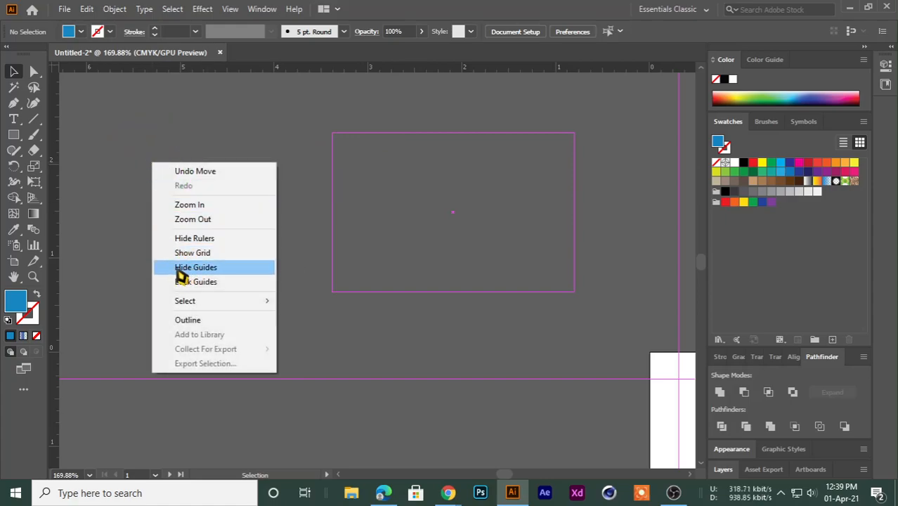
click(194, 271)
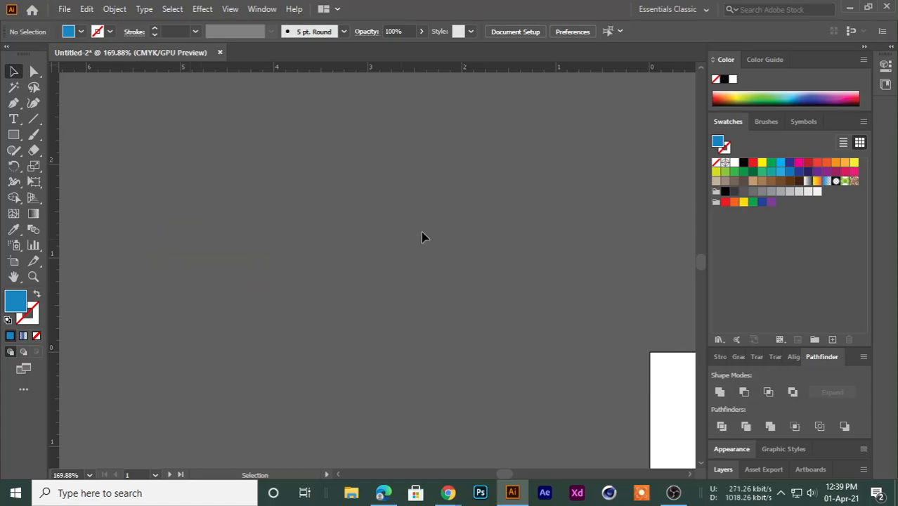
drag(495, 245, 227, 254)
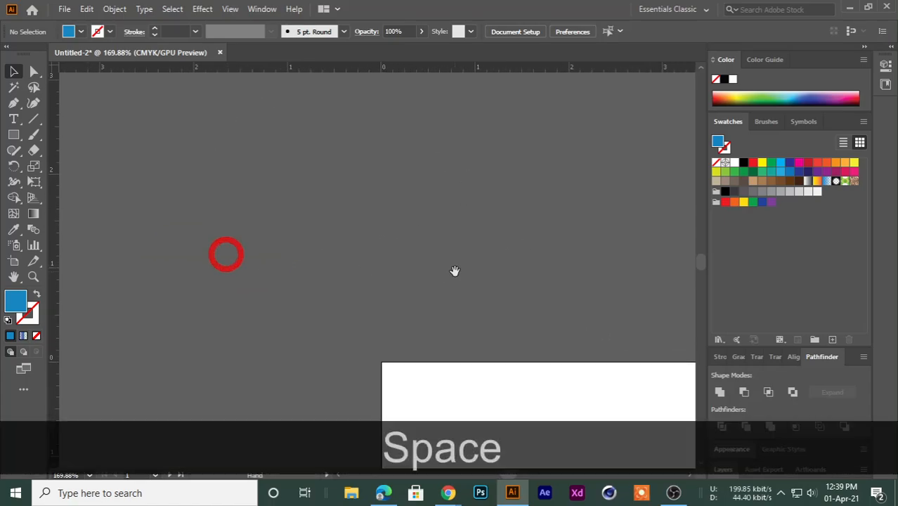
drag(523, 302, 134, 177)
drag(322, 284, 441, 256)
Add vertical guides at about 1.2 and 1.6 in and a horizontal one at about 0.9 in on the first artboard, and show the guides.
drag(54, 212, 348, 253)
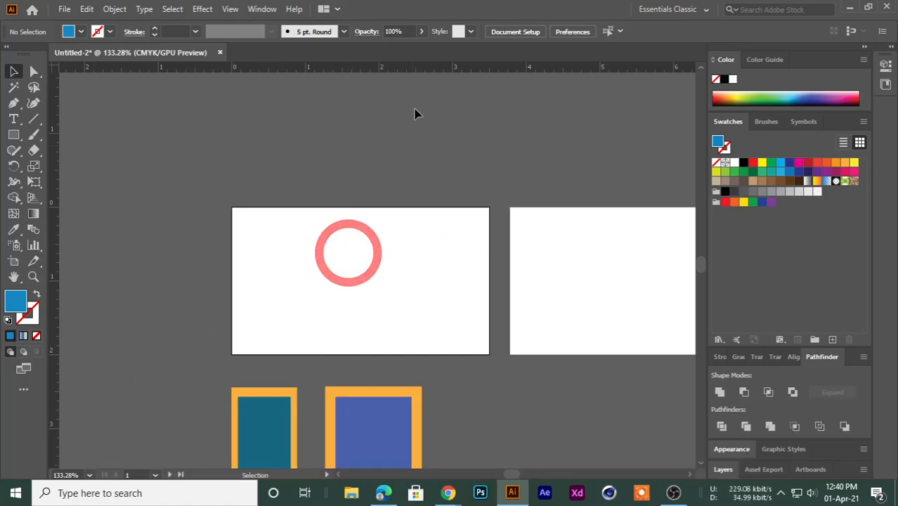
drag(407, 65, 402, 275)
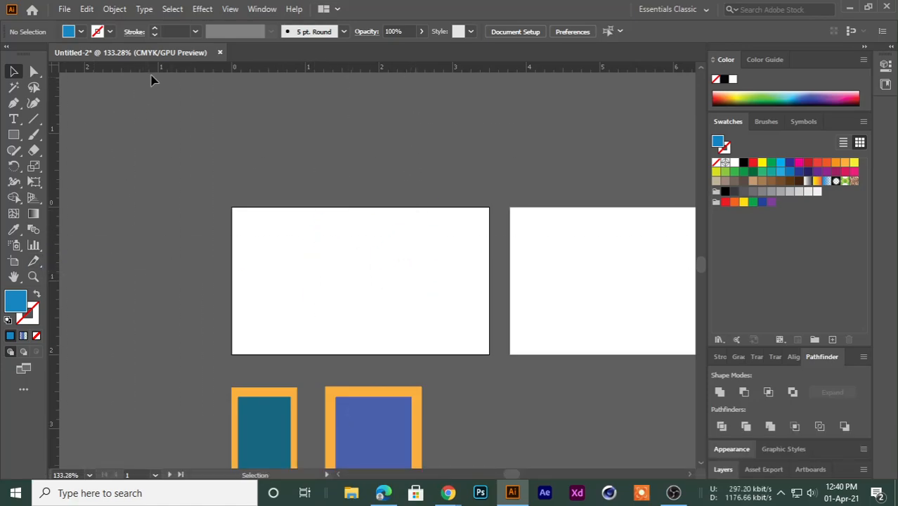
right_click(80, 113)
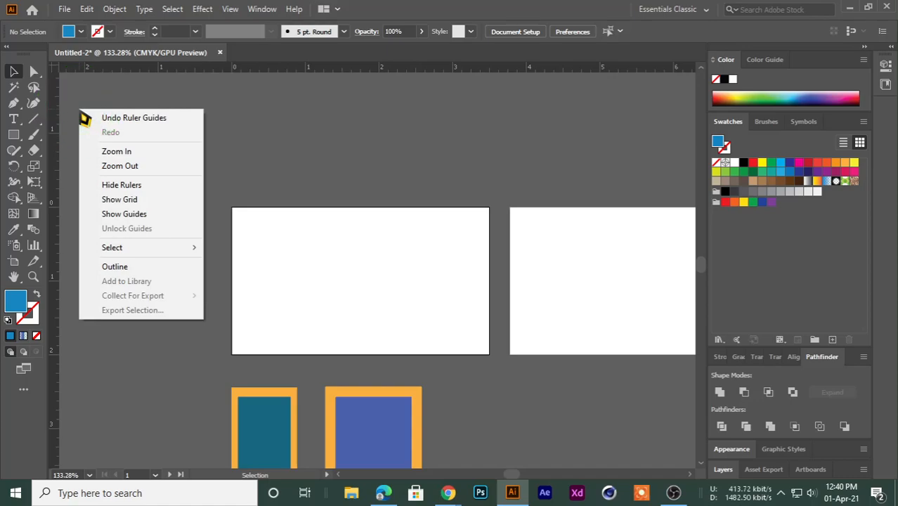
click(109, 215)
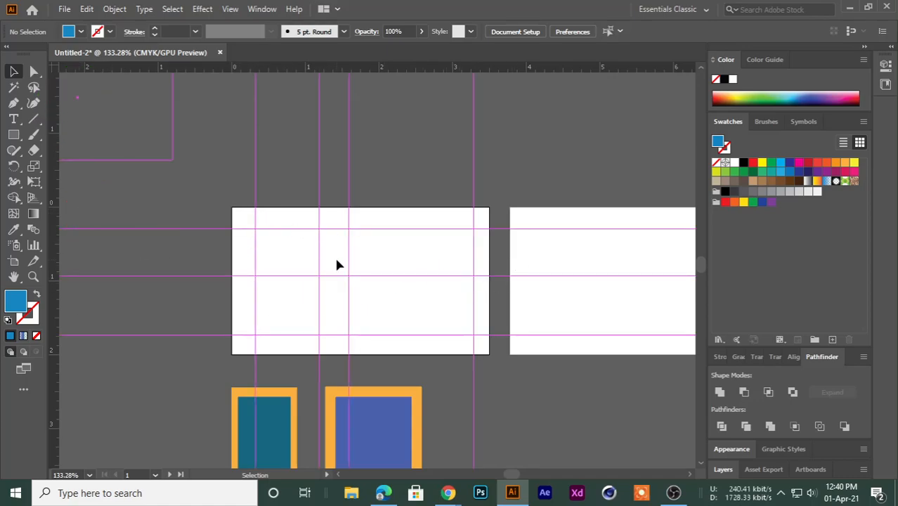
Review the available guide commands and check whether the rectangular guide outside the first artboard can be selected.
drag(209, 197, 381, 225)
drag(313, 221, 339, 253)
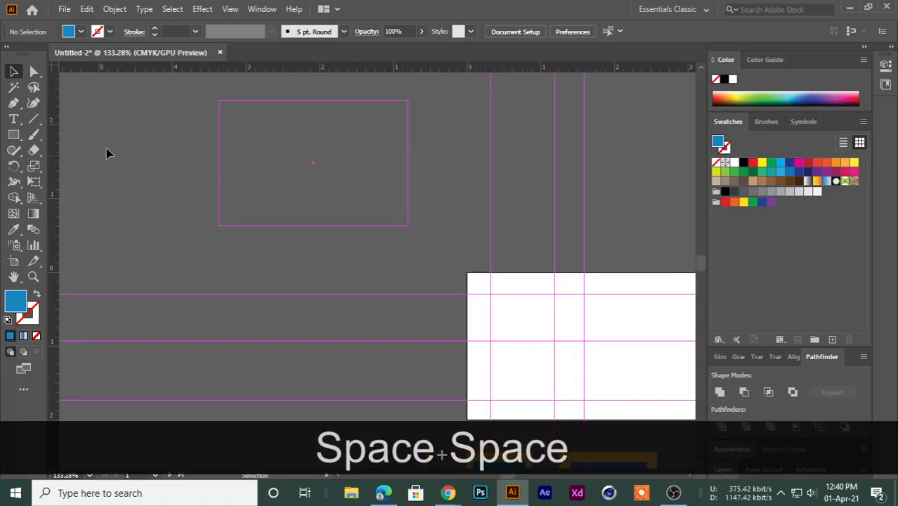
right_click(90, 131)
mouse_move(121, 270)
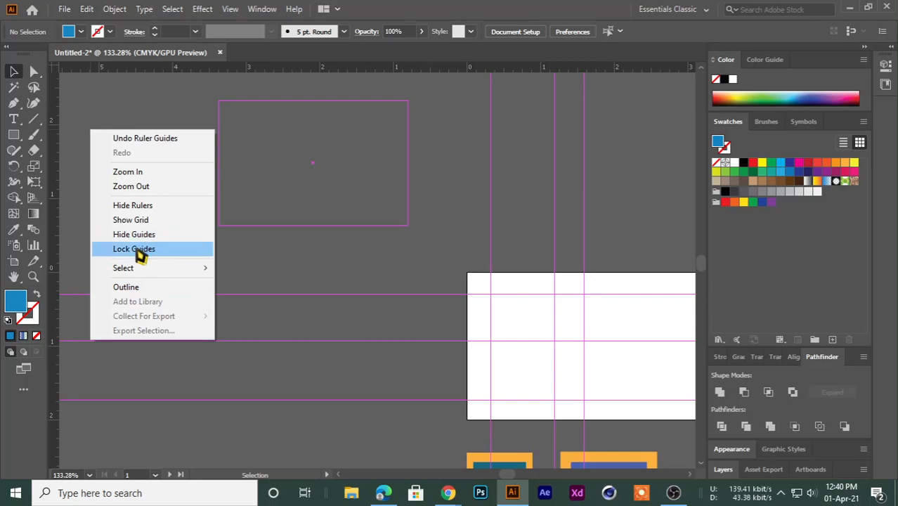
click(157, 97)
click(274, 225)
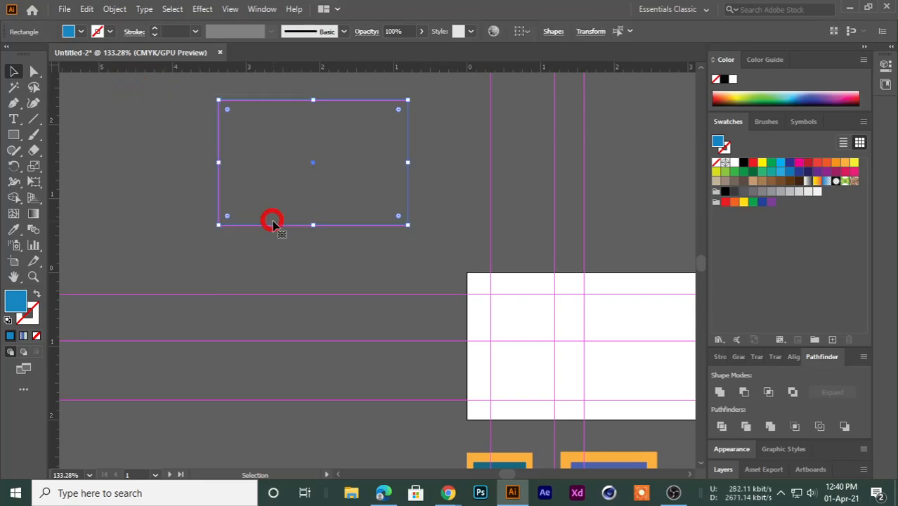
click(148, 212)
click(142, 175)
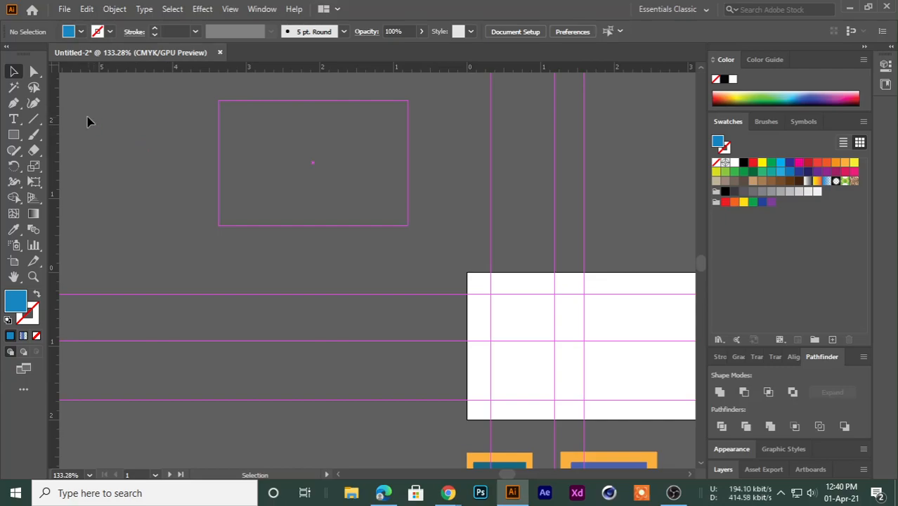
right_click(80, 99)
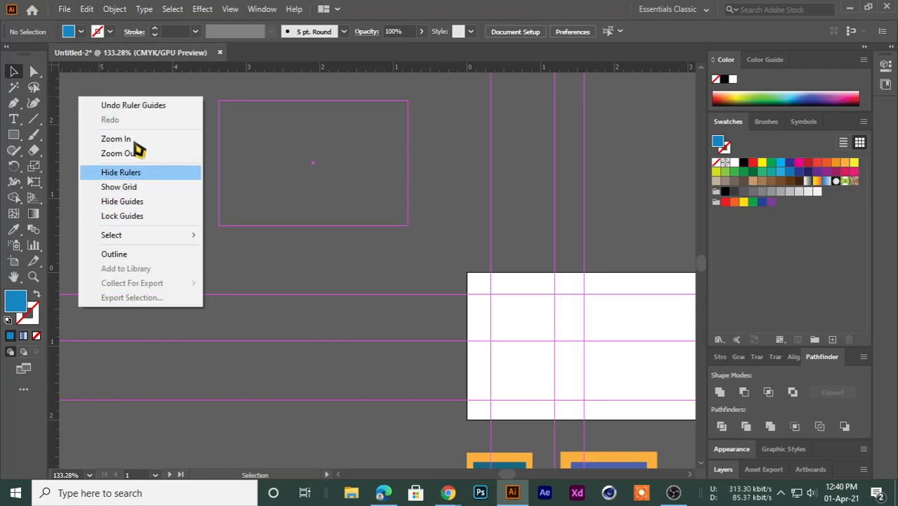
click(136, 94)
right_click(82, 124)
click(105, 109)
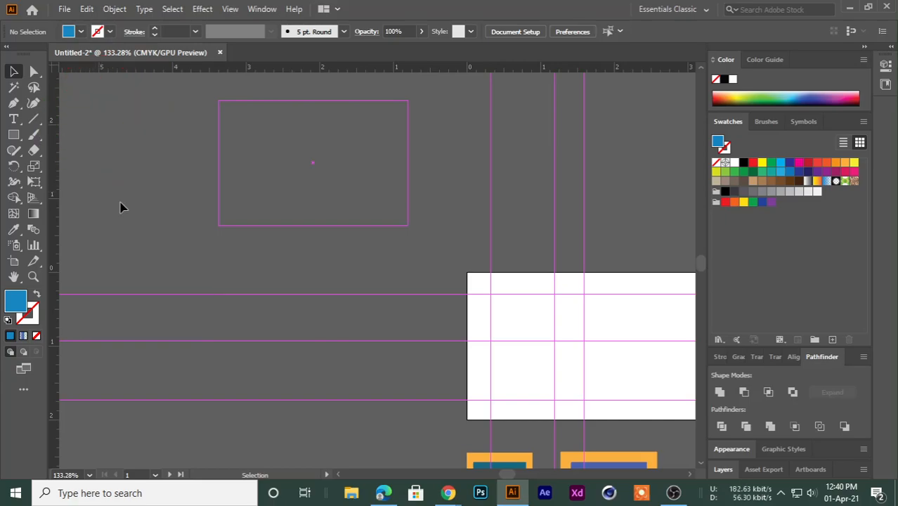
Delete the rectangular guide and all the ruler guides crossing the artboards, and set guides to locked.
click(281, 225)
key(Delete)
drag(407, 235, 628, 381)
key(Delete)
drag(560, 309, 364, 182)
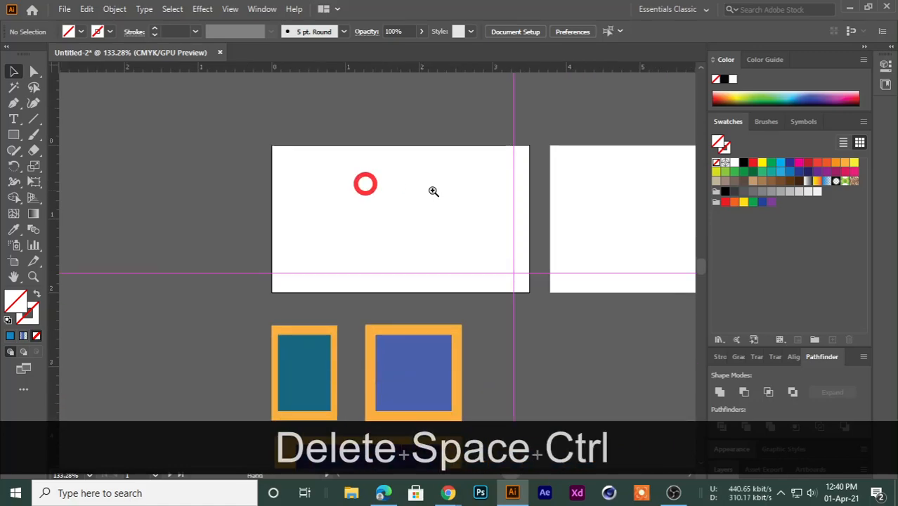
drag(431, 191, 343, 215)
drag(394, 169, 522, 254)
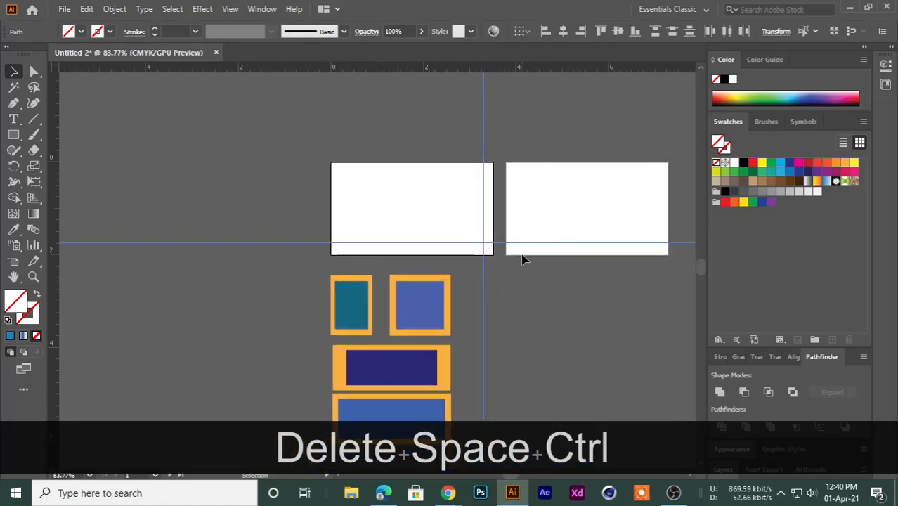
key(Delete)
right_click(133, 129)
click(160, 247)
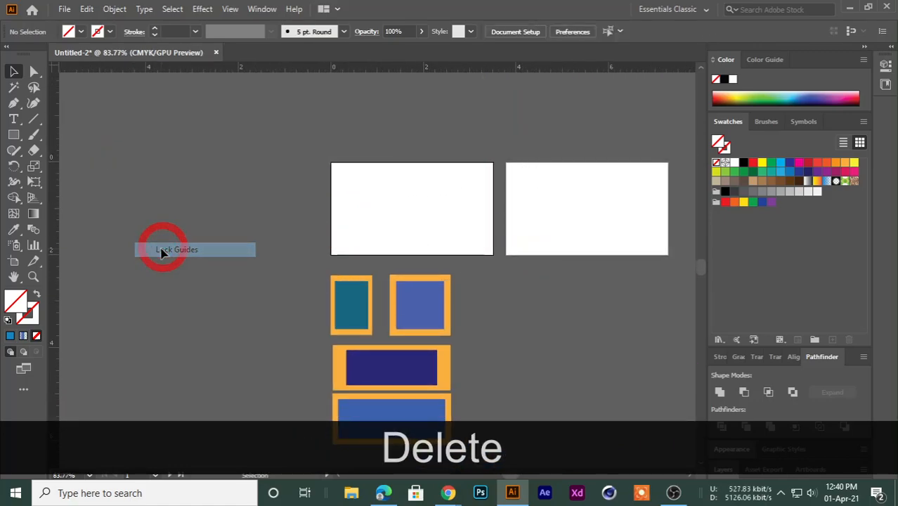
Create a rectangle 3.5 in wide and 2 in high over the first artboard.
drag(382, 190, 272, 267)
drag(272, 267, 338, 266)
drag(288, 232, 369, 169)
drag(312, 197, 330, 199)
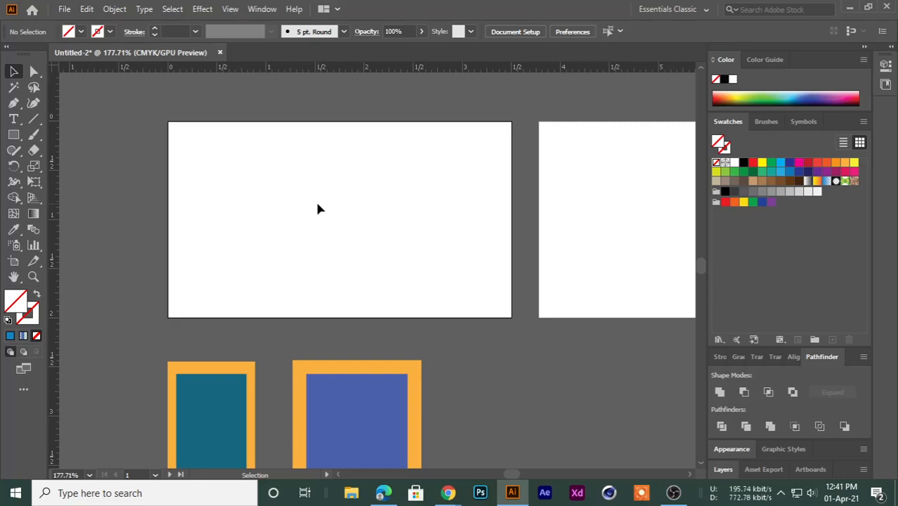
click(13, 134)
click(65, 133)
click(106, 139)
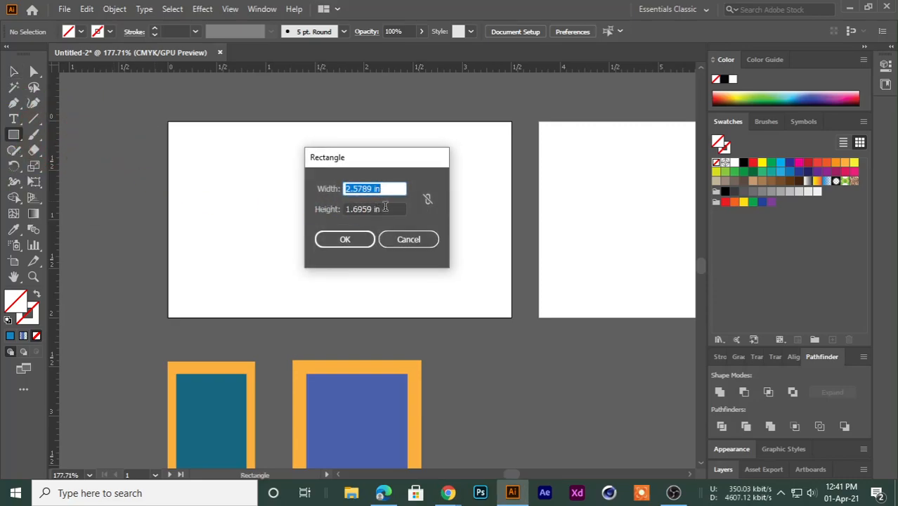
text(3.52)
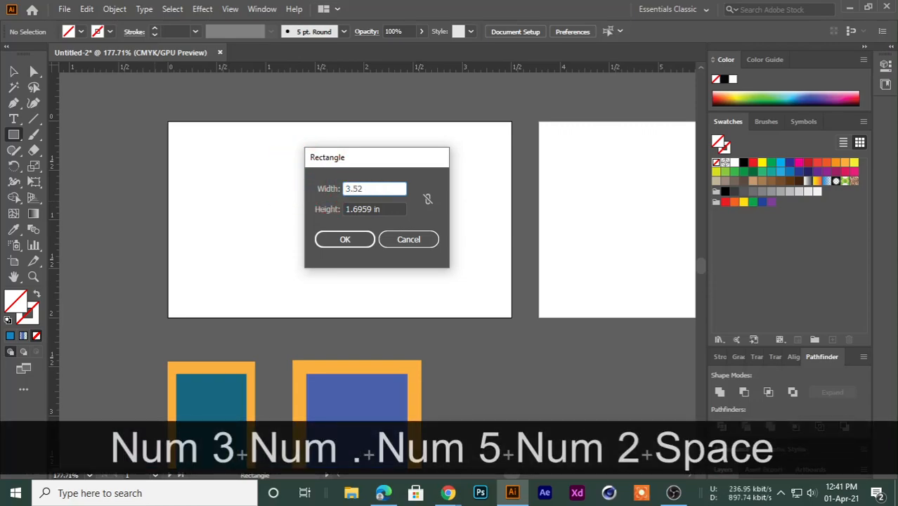
key(BackSpace)
key(BackSpace)
key(Caps_Lock)
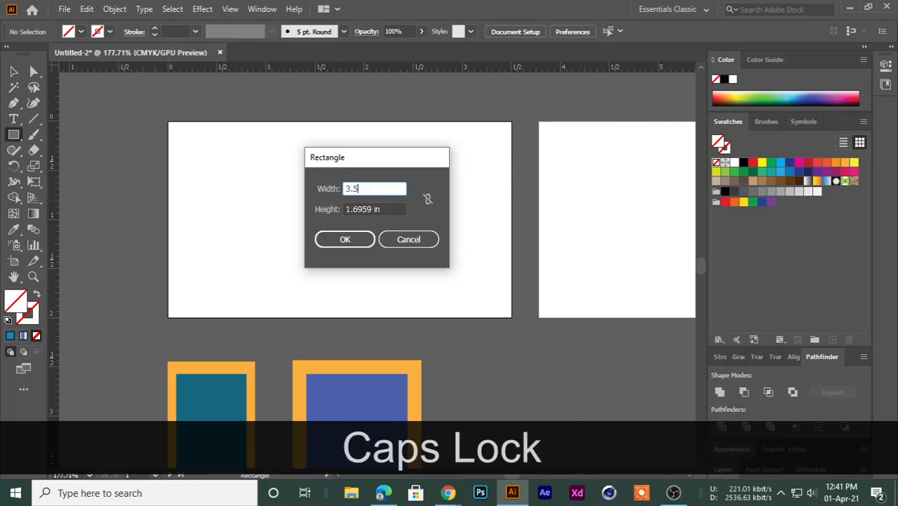
key(Tab)
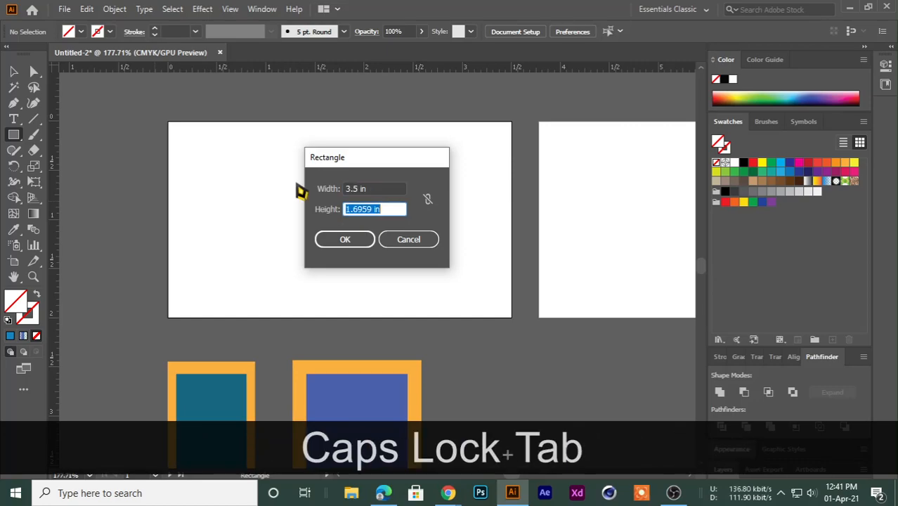
text(2)
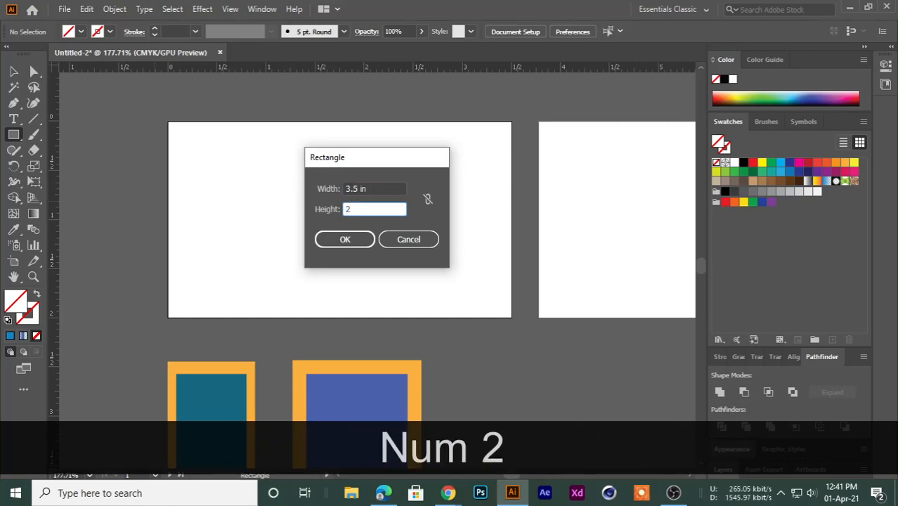
key(Return)
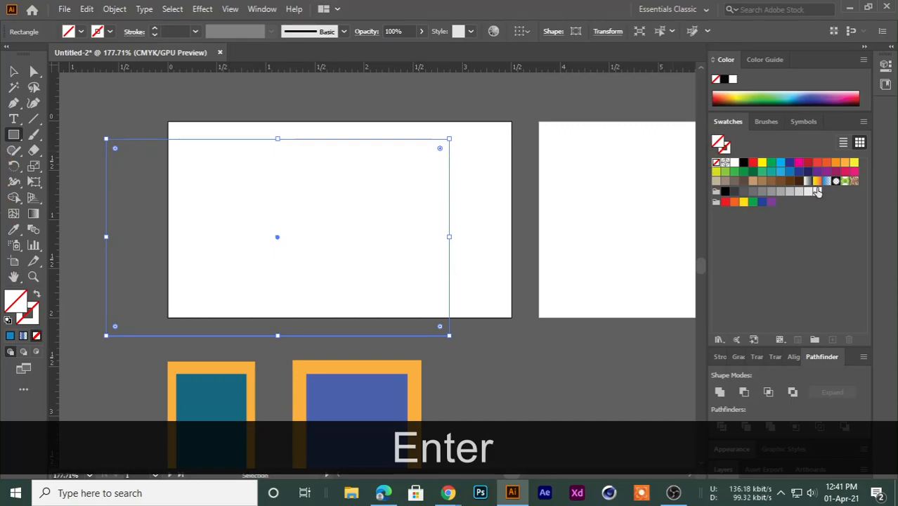
Fill the new rectangle with light orange and move it to cover the first artboard exactly.
click(845, 162)
click(14, 71)
drag(197, 261, 256, 239)
click(113, 189)
click(305, 197)
click(142, 180)
drag(373, 189, 346, 204)
click(251, 169)
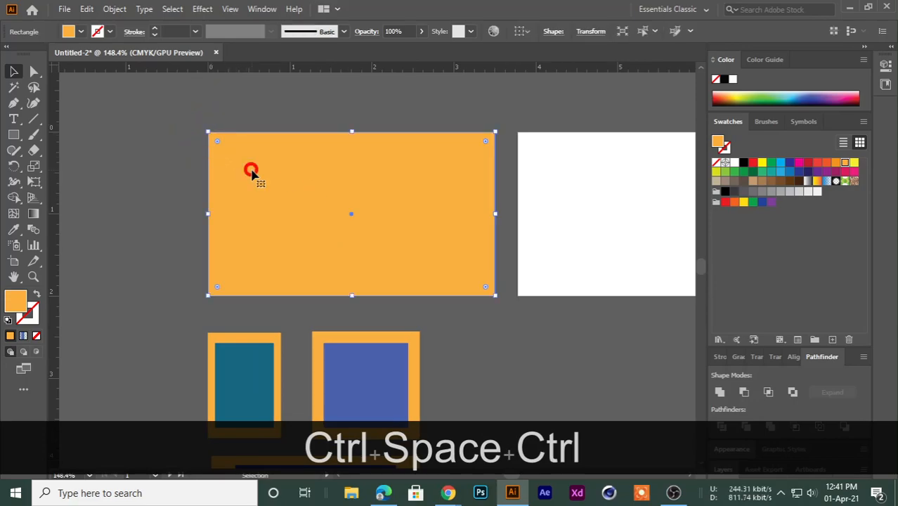
click(164, 163)
click(297, 175)
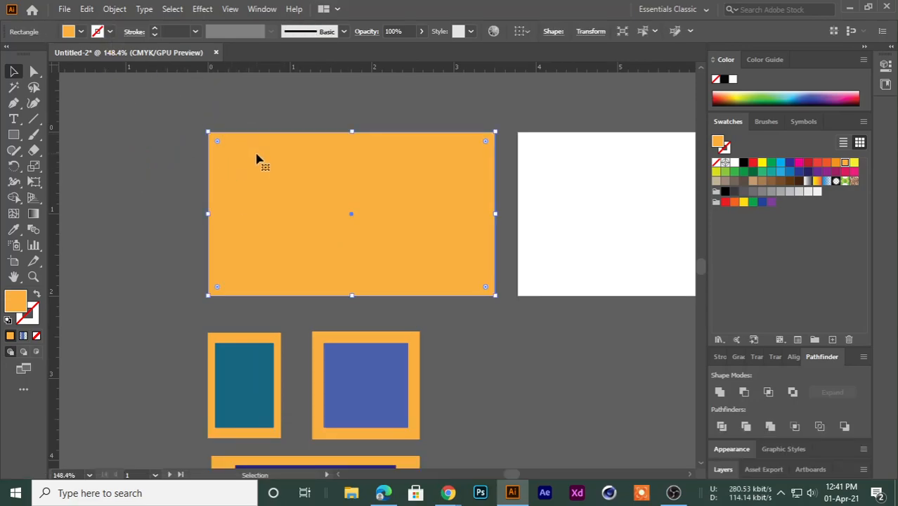
click(109, 78)
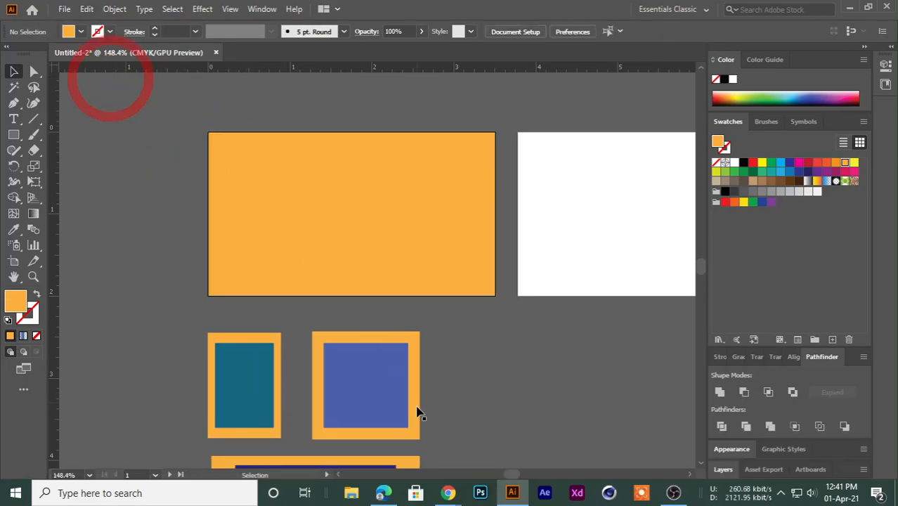
Switch to the Google Meet call in Chrome, mute the unmuted participant for everyone, and return to Illustrator.
mouse_move(448, 492)
click(399, 451)
click(462, 302)
click(519, 302)
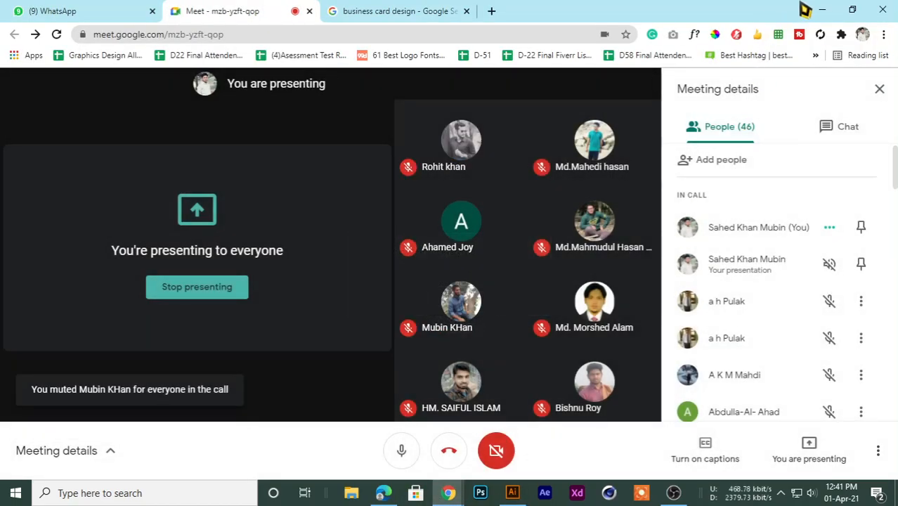
click(821, 10)
Offset the path of the orange card rectangle inward by -0.125 in with mitered joins and preview on.
click(279, 199)
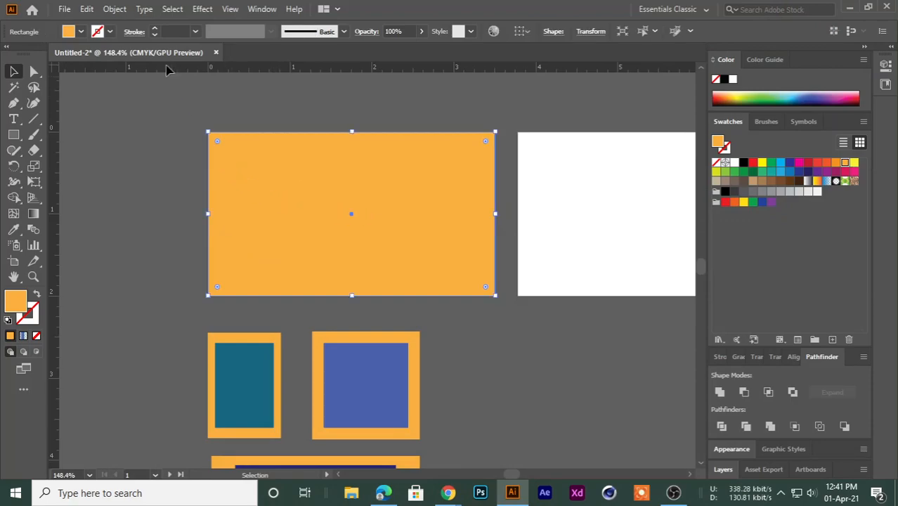
click(115, 9)
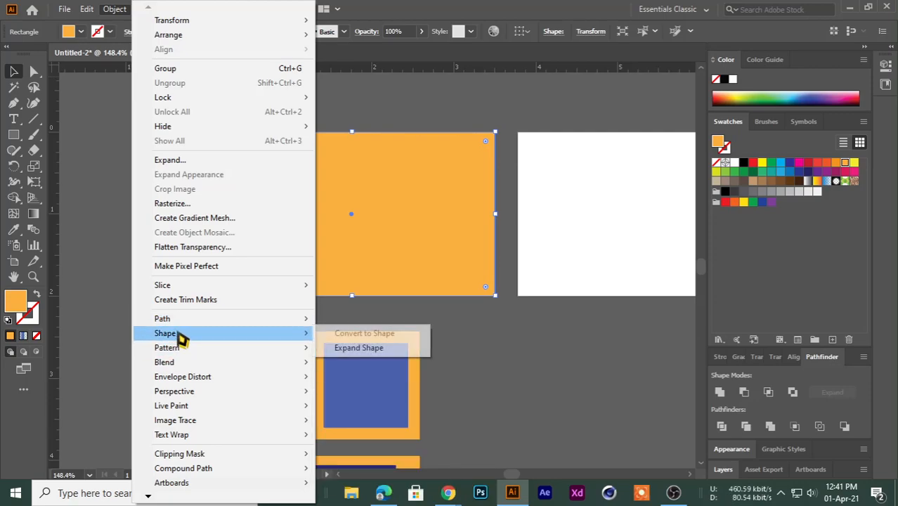
mouse_move(176, 321)
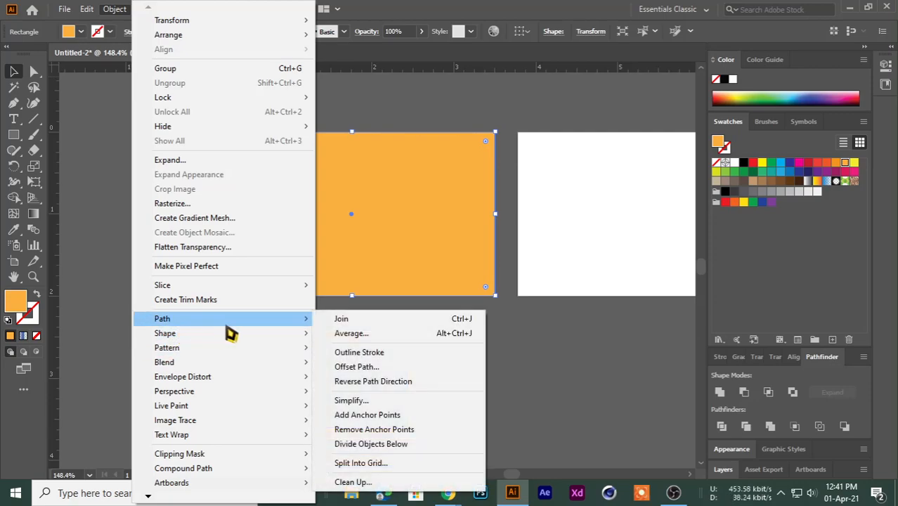
click(356, 367)
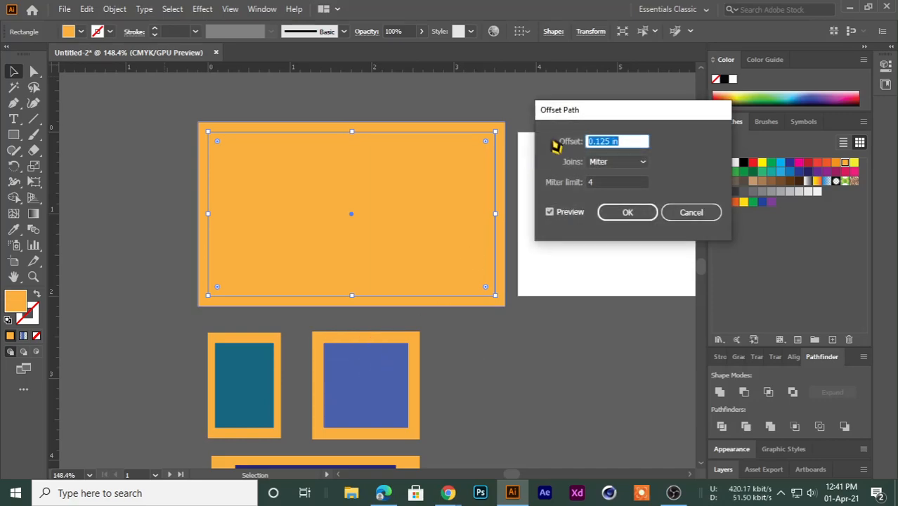
drag(578, 114, 685, 121)
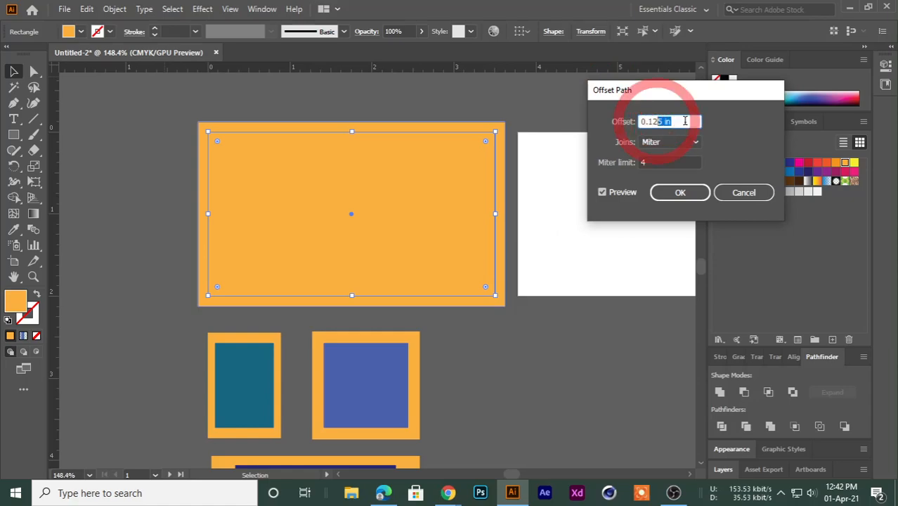
key(Down)
key(Down)
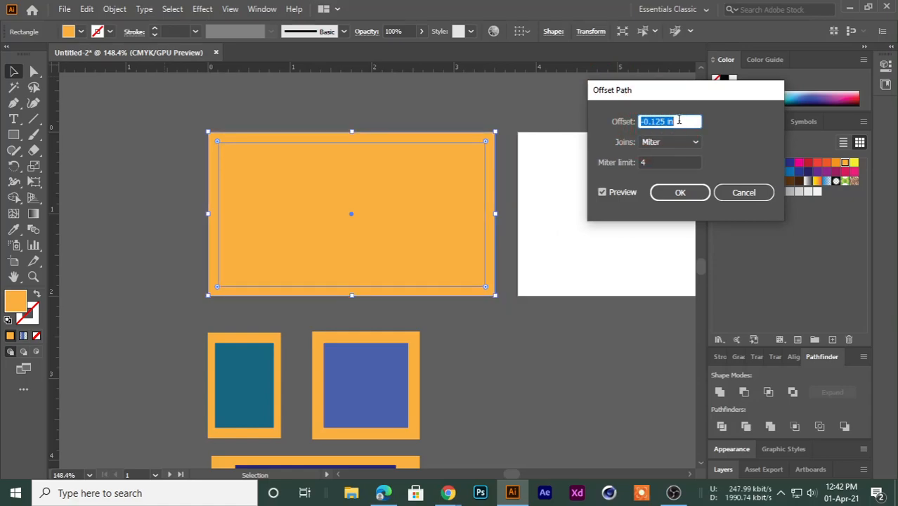
drag(651, 96, 614, 87)
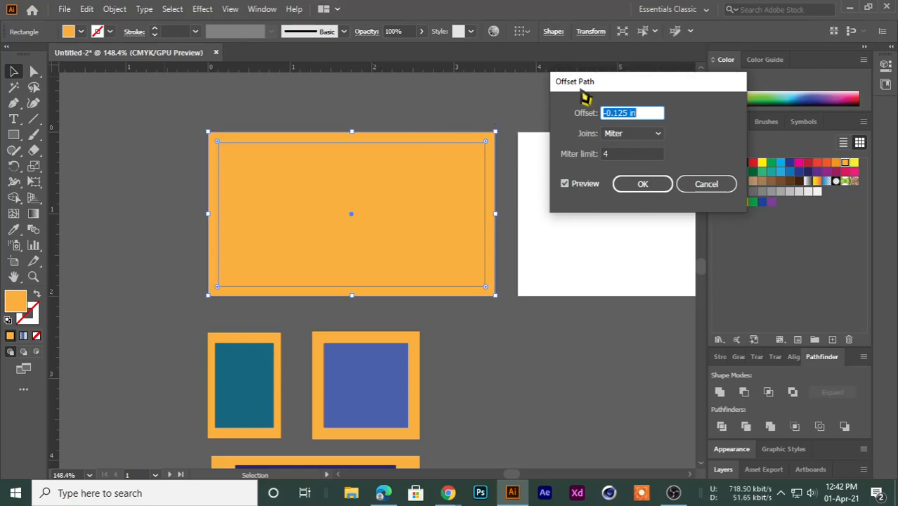
Offset the orange card rectangle's path by -0.125 in with miter joins and convert the inner path to guides.
drag(597, 90, 546, 95)
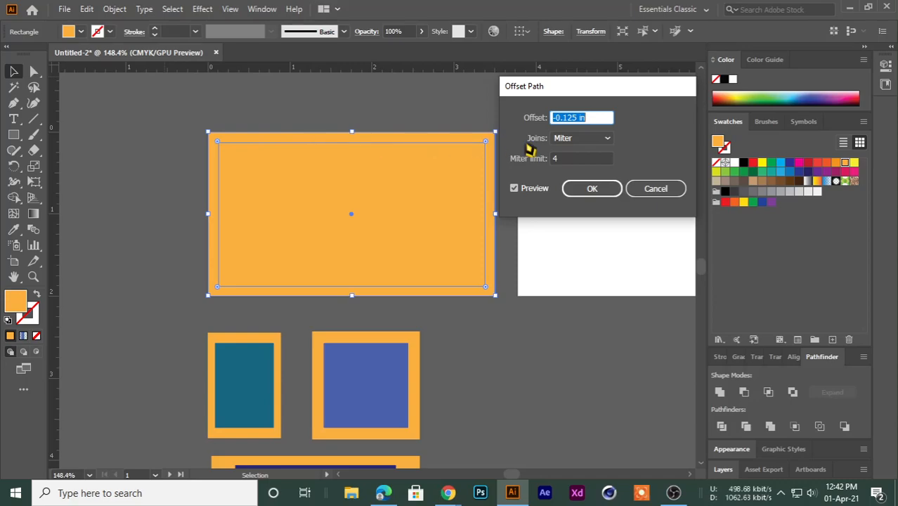
click(587, 191)
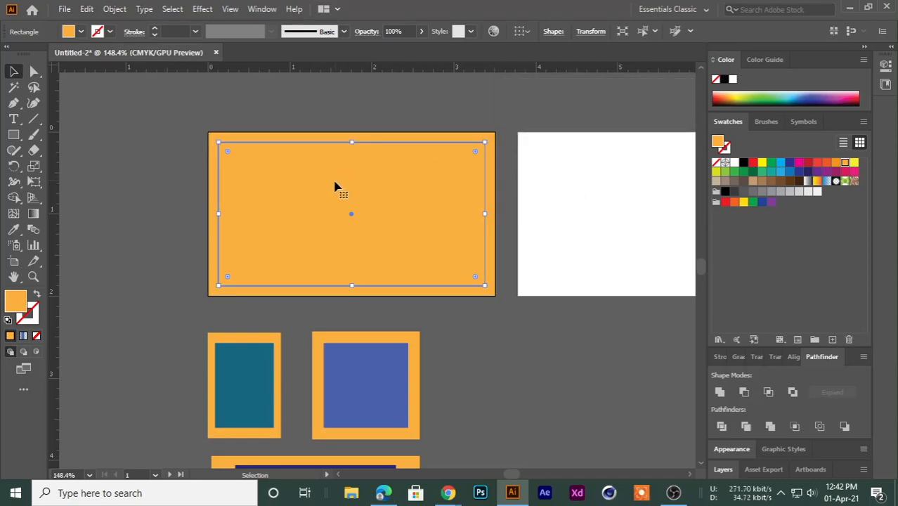
right_click(286, 159)
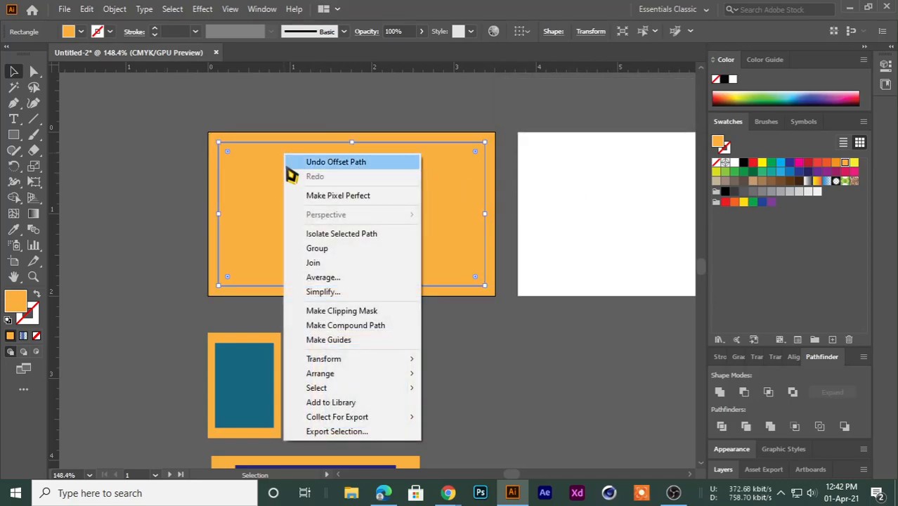
click(325, 340)
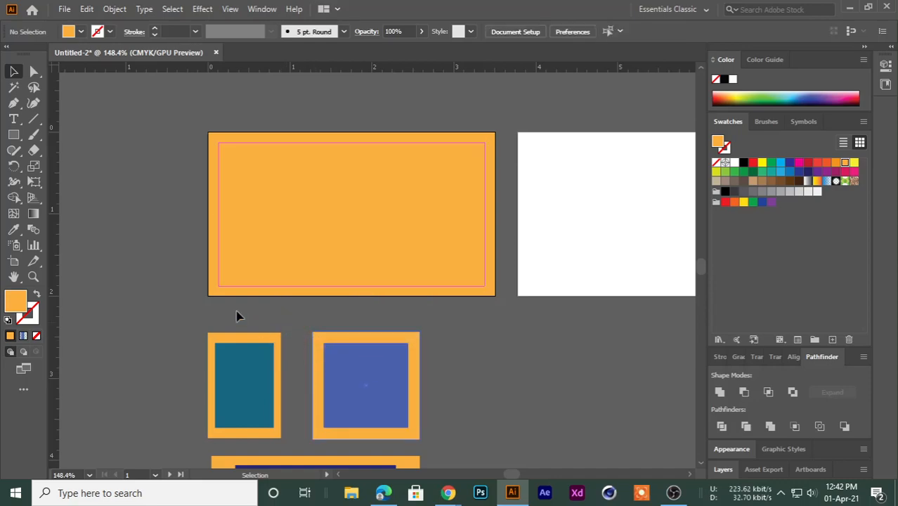
Fill the orange card rectangle on the first artboard with light gray.
click(275, 188)
click(807, 193)
click(385, 86)
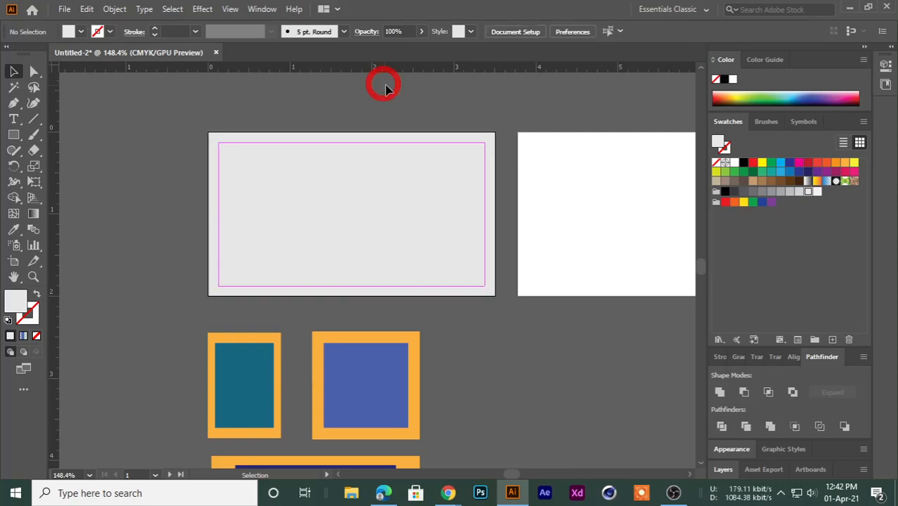
Examine the safety margin between the card's edges and the inner guide up close.
key(ctrl+space)
drag(218, 132, 477, 232)
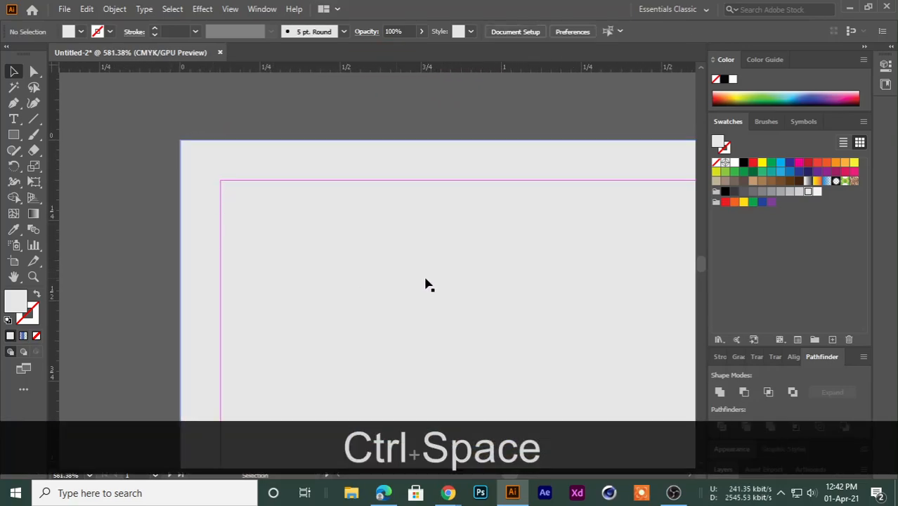
key(ctrl+space)
drag(393, 278, 222, 270)
drag(356, 289, 263, 221)
key(ctrl+space)
drag(507, 237, 411, 210)
key(ctrl+space)
drag(379, 154, 439, 167)
drag(525, 188, 361, 194)
key(ctrl+space)
drag(391, 153, 486, 168)
key(ctrl+space)
key(ctrl+space)
drag(492, 173, 393, 211)
drag(431, 223, 296, 203)
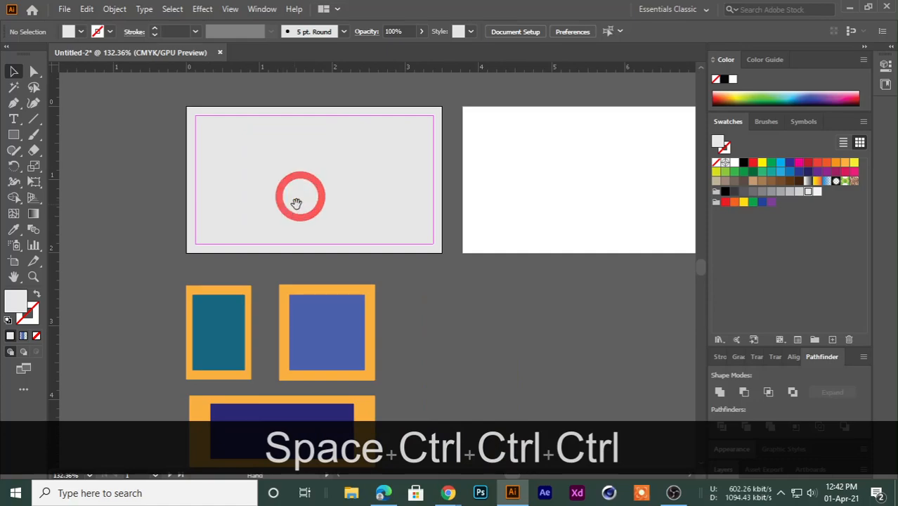
Duplicate the light gray card rectangle onto the second, empty artboard.
key(ctrl+space)
drag(355, 195, 325, 200)
drag(294, 210, 145, 222)
alt+drag(208, 208, 448, 206)
click(420, 113)
click(405, 201)
click(340, 108)
click(376, 201)
click(381, 97)
drag(382, 159, 494, 331)
click(390, 158)
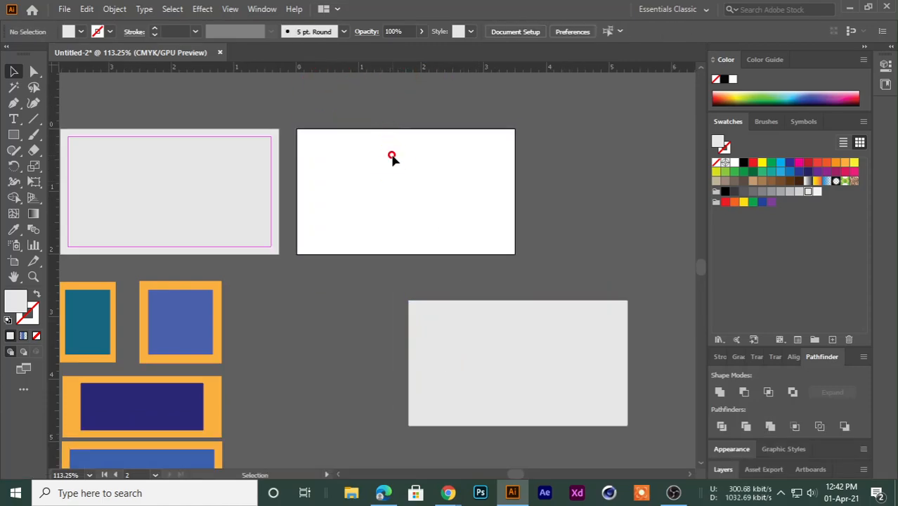
key(ctrl+z)
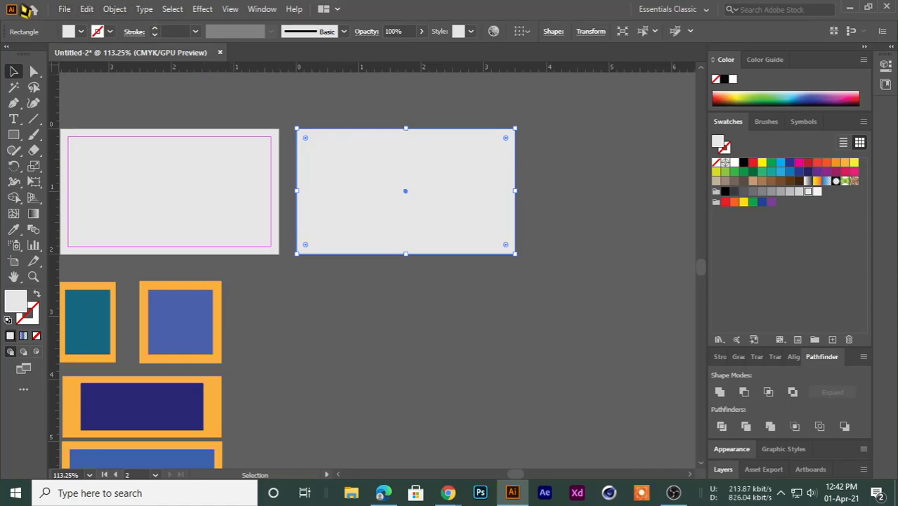
Offset the second artboard's gray rectangle path by -0.125 in with miter joins.
click(116, 9)
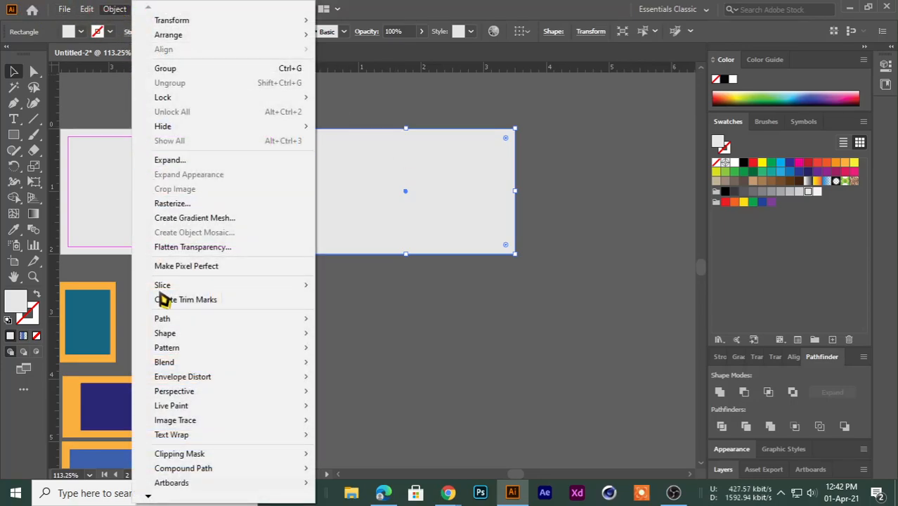
mouse_move(169, 320)
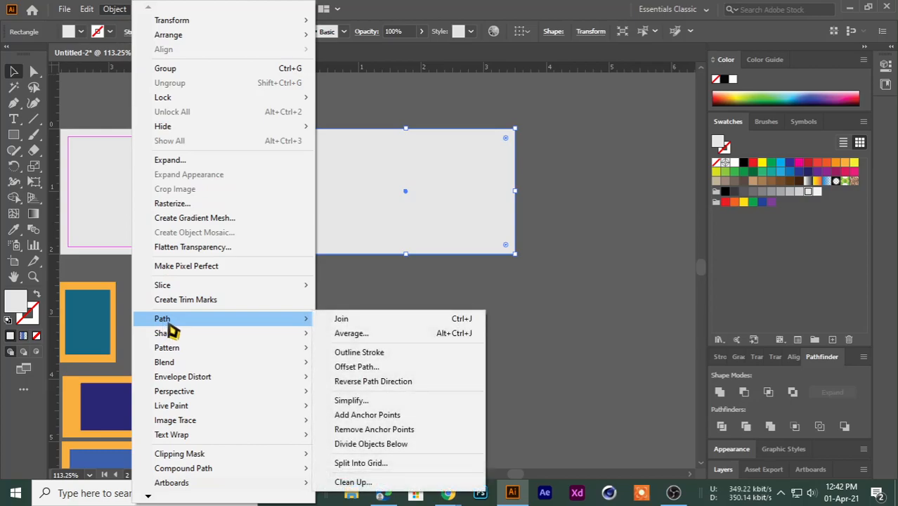
click(367, 367)
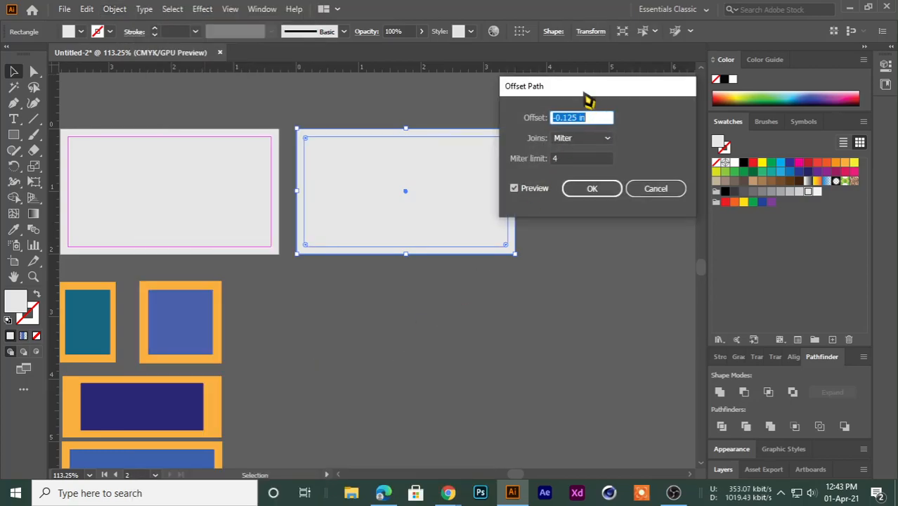
drag(585, 96, 516, 104)
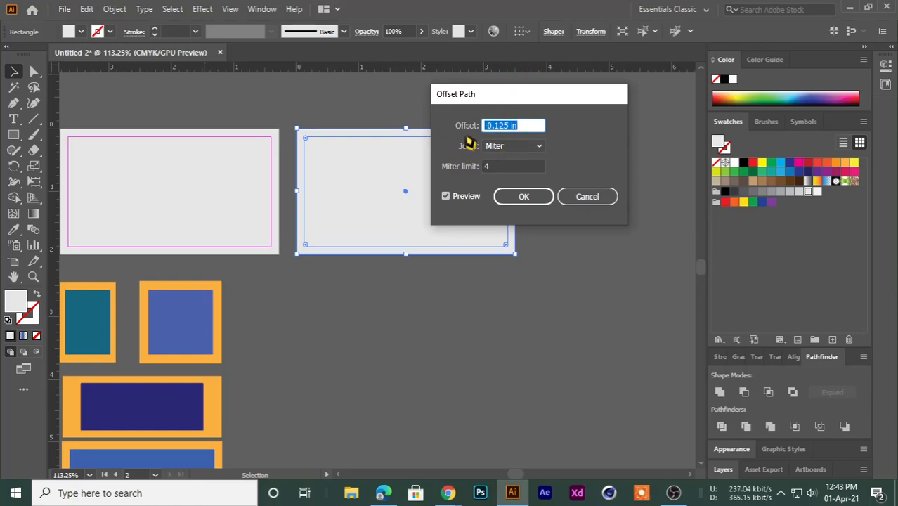
click(529, 126)
click(531, 125)
click(522, 200)
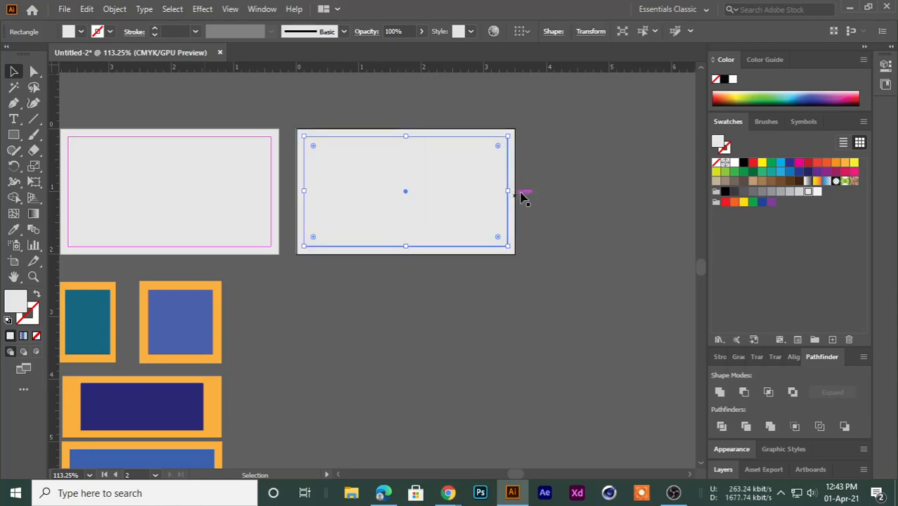
Fill the second card's inner rectangle with dark navy and convert it to guides.
drag(743, 96, 814, 102)
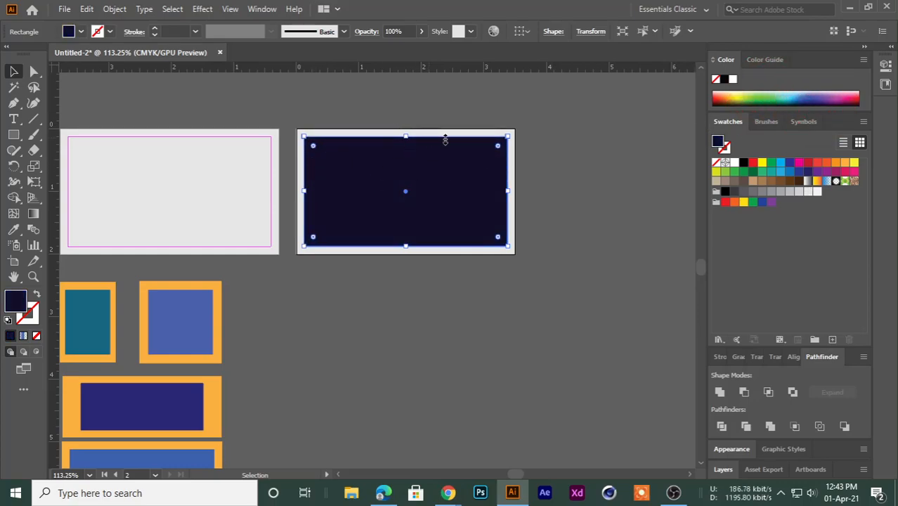
right_click(381, 158)
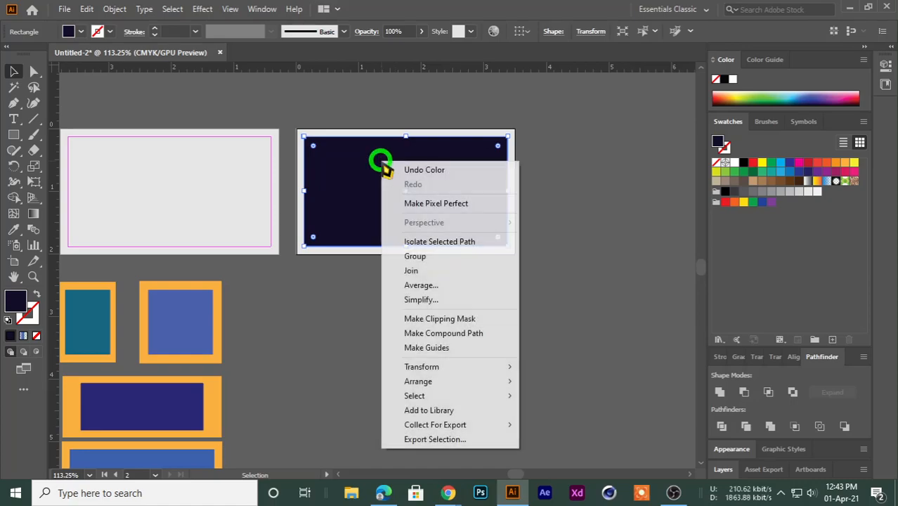
click(421, 347)
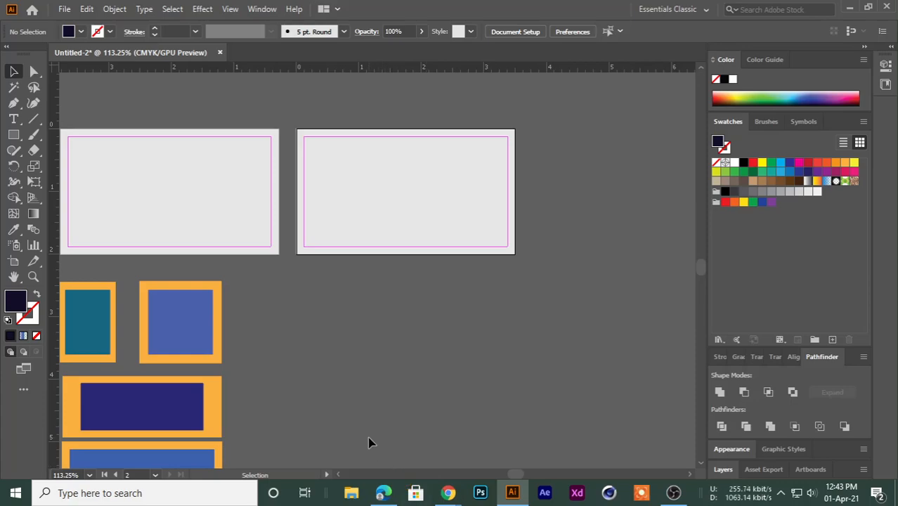
Delete all the orange-framed practice rectangles below the artboards.
key(space)
drag(245, 206, 345, 220)
key(space)
drag(281, 259, 333, 249)
key(space)
drag(273, 293, 226, 303)
drag(155, 281, 401, 450)
key(Delete)
Open the recent file Business Card Design.ai.
key(space)
drag(336, 154, 340, 320)
drag(250, 268, 345, 158)
drag(236, 159, 336, 223)
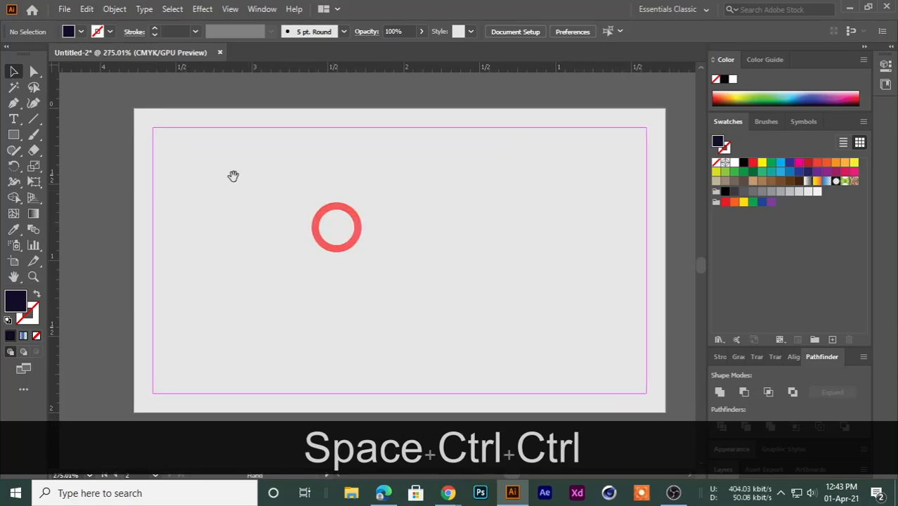
click(65, 9)
mouse_move(98, 69)
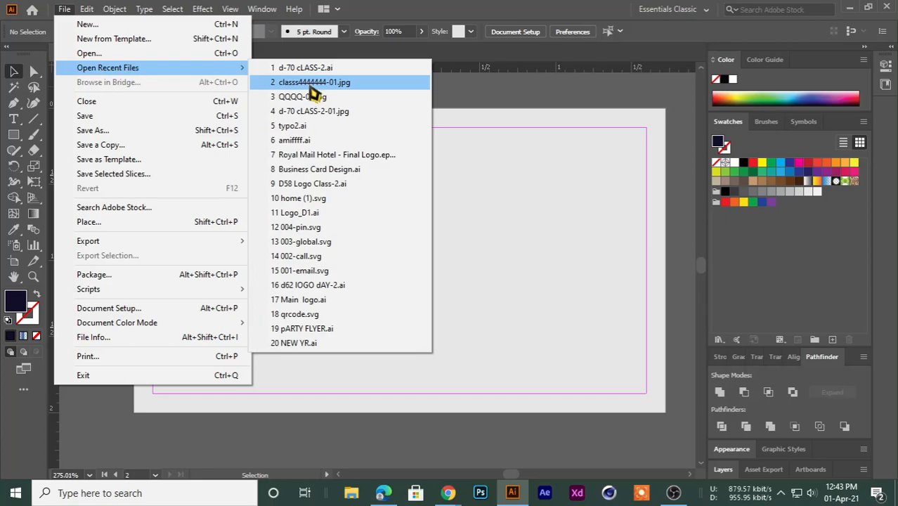
click(321, 168)
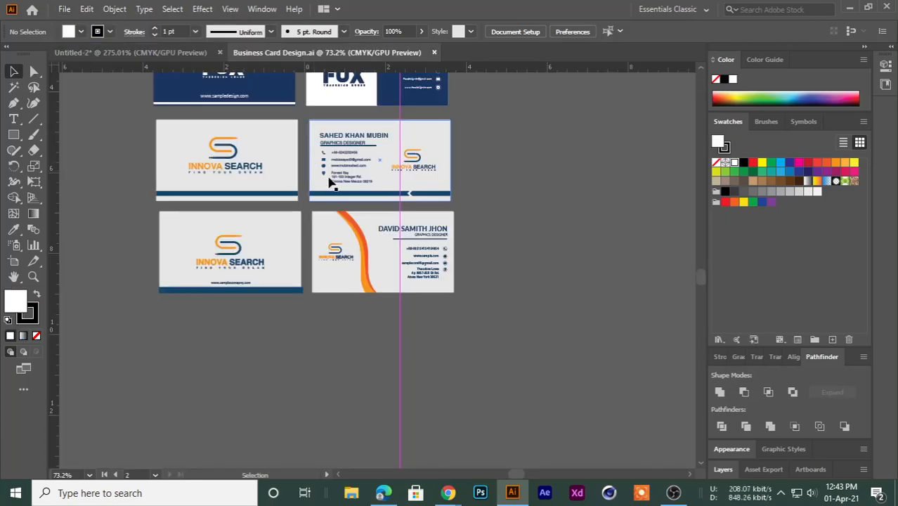
Examine the finished Innova Search business card designs, front and back.
key(space)
drag(203, 218, 383, 249)
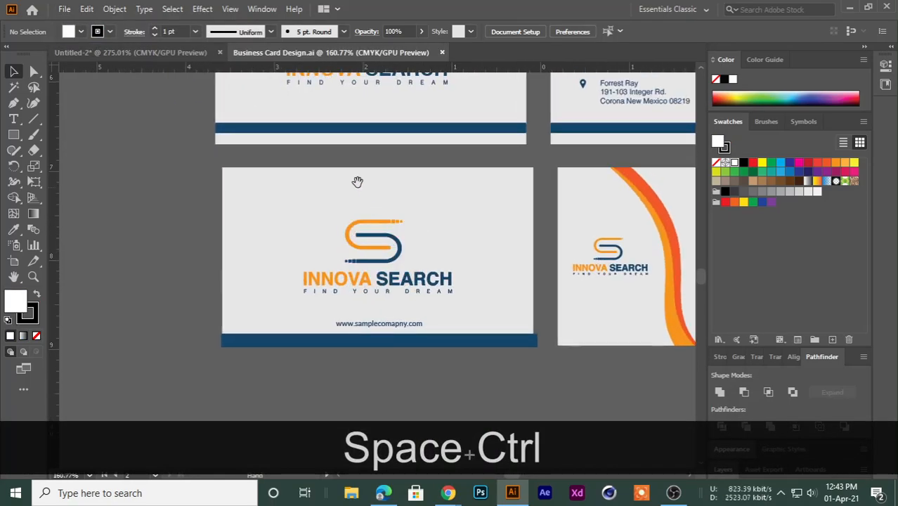
drag(350, 181, 331, 303)
drag(245, 182, 315, 200)
drag(473, 219, 281, 210)
drag(350, 266, 246, 232)
drag(371, 214, 323, 296)
drag(334, 221, 257, 219)
drag(281, 235, 432, 217)
drag(506, 224, 345, 234)
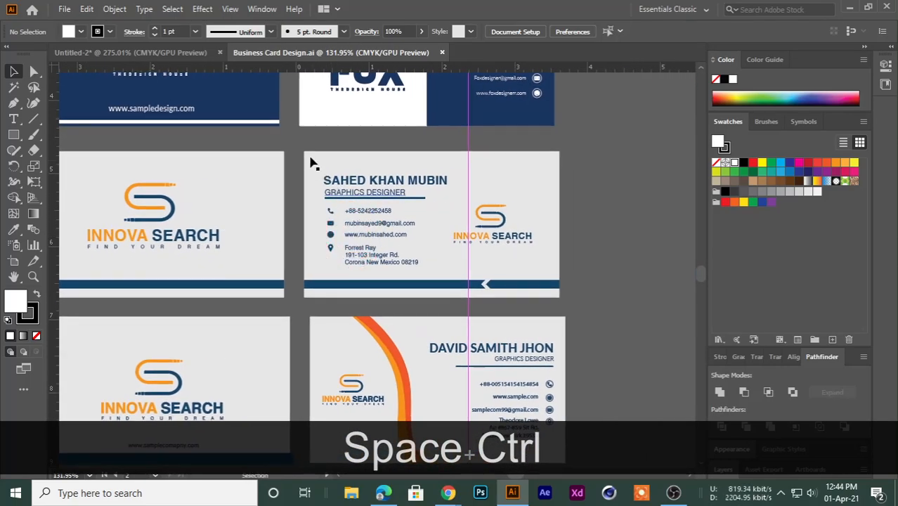
Copy the name block, contact details and logo from the upper Innova Search card into the Untitled-2 document.
click(335, 184)
shift+click(349, 211)
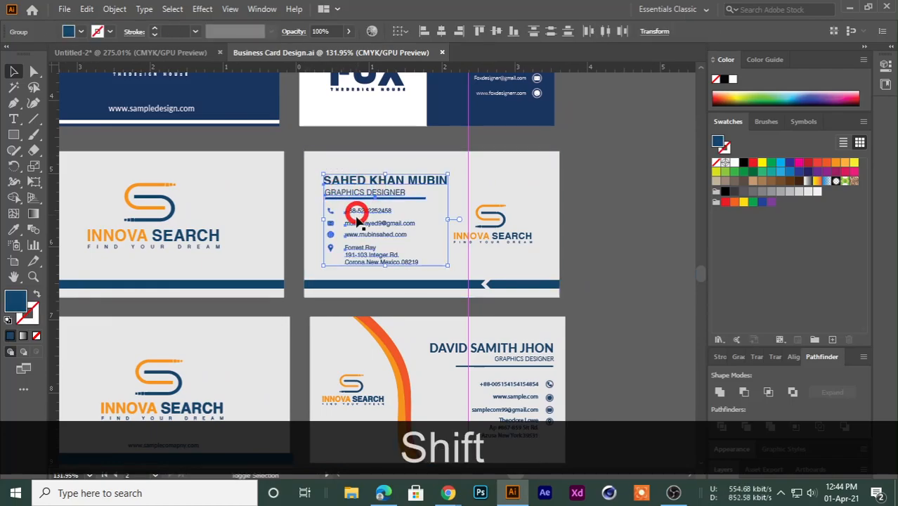
shift+click(490, 223)
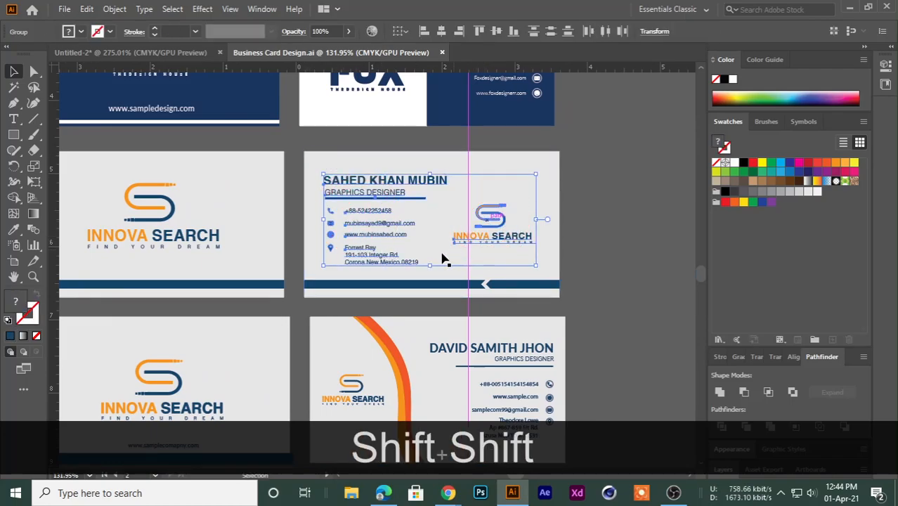
key(ctrl+c)
click(130, 52)
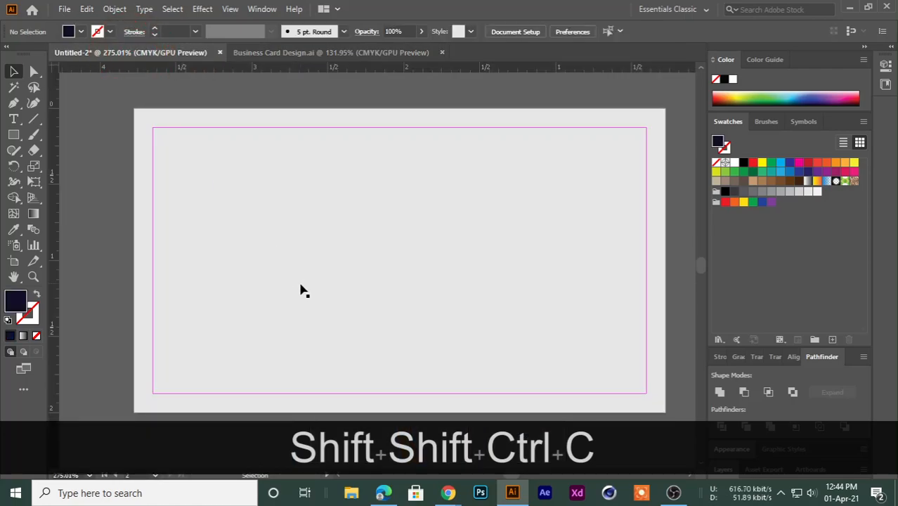
key(ctrl+v)
key(ctrl+space)
drag(372, 296, 300, 279)
click(127, 219)
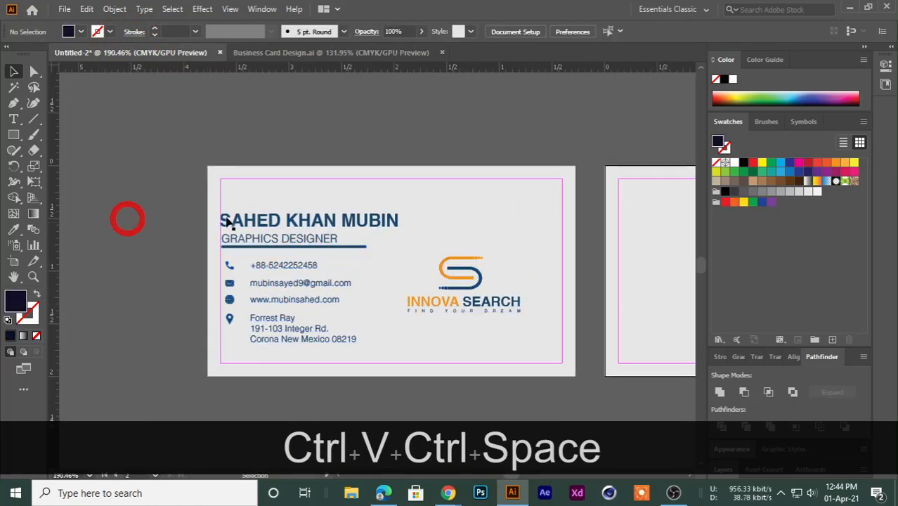
Lock the first card's gray background and move the name block and contact details up near the top margin guide.
click(254, 206)
key(ctrl+2)
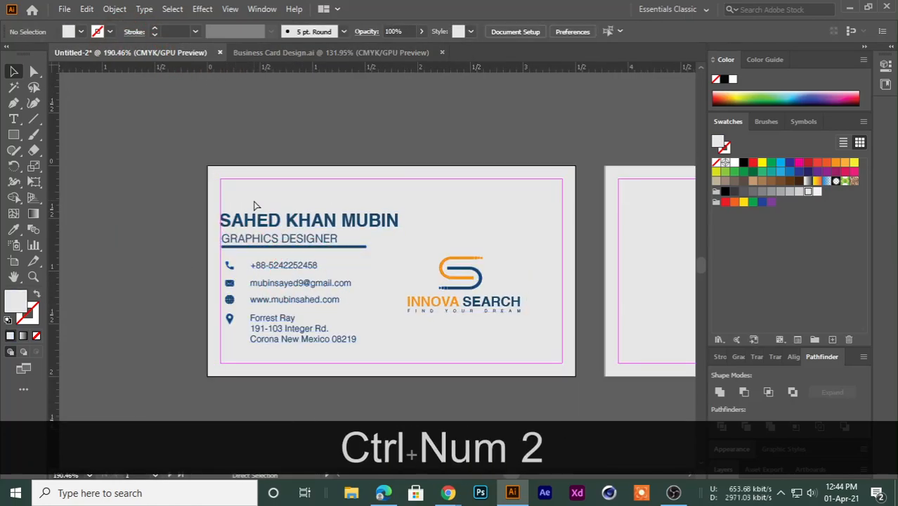
drag(331, 376, 267, 192)
click(142, 226)
Move the group of contact icons and details down, leaving a larger gap below the name block.
key(ctrl+space)
drag(196, 164, 296, 164)
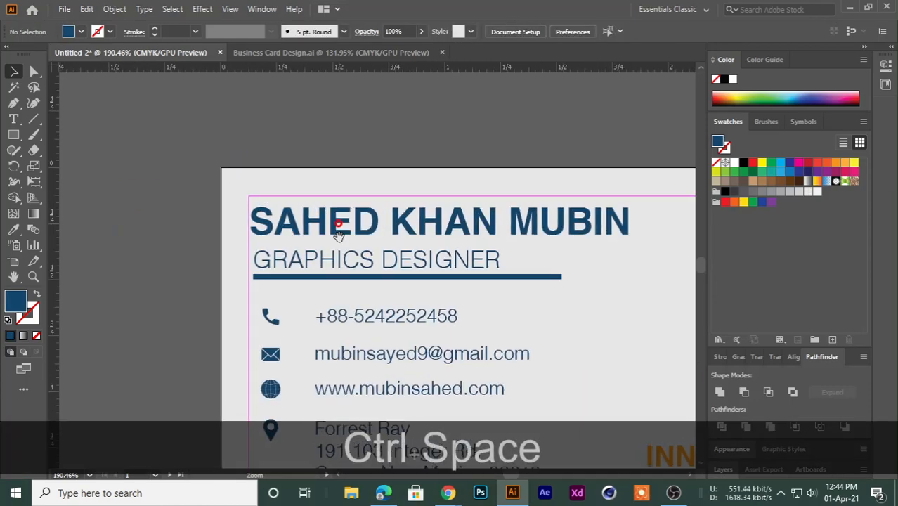
drag(316, 291, 281, 192)
drag(201, 206, 482, 396)
key(space)
drag(370, 405, 333, 304)
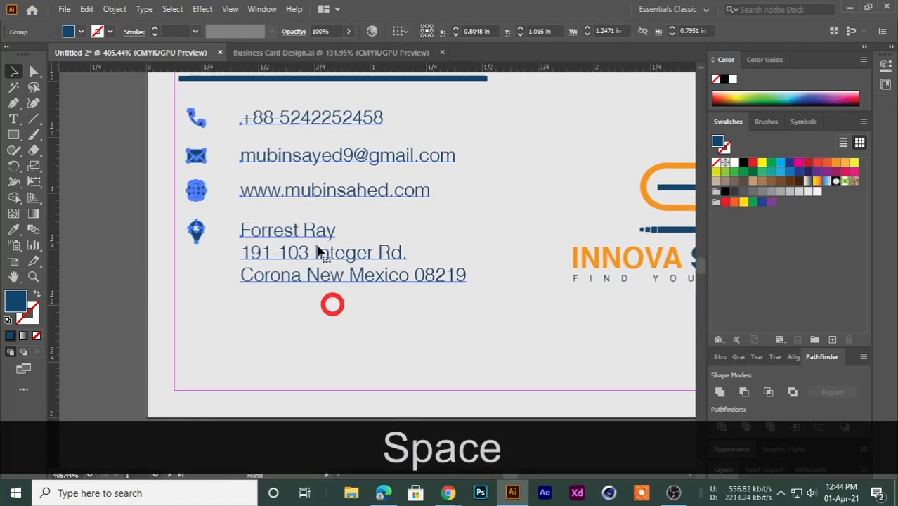
drag(290, 125, 290, 173)
click(141, 196)
Move the name and job title block slightly inward from the left margin guide.
key(space)
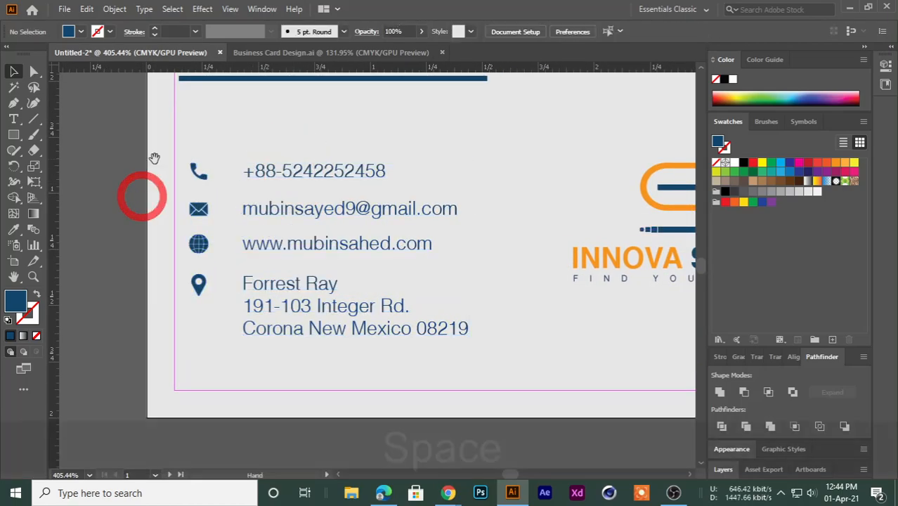
drag(152, 156, 170, 281)
key(ctrl+space)
drag(203, 162, 188, 189)
drag(202, 113, 315, 226)
drag(305, 186, 338, 200)
click(130, 250)
Align the left edges of the name block and the contact details group.
key(ctrl+shift+space)
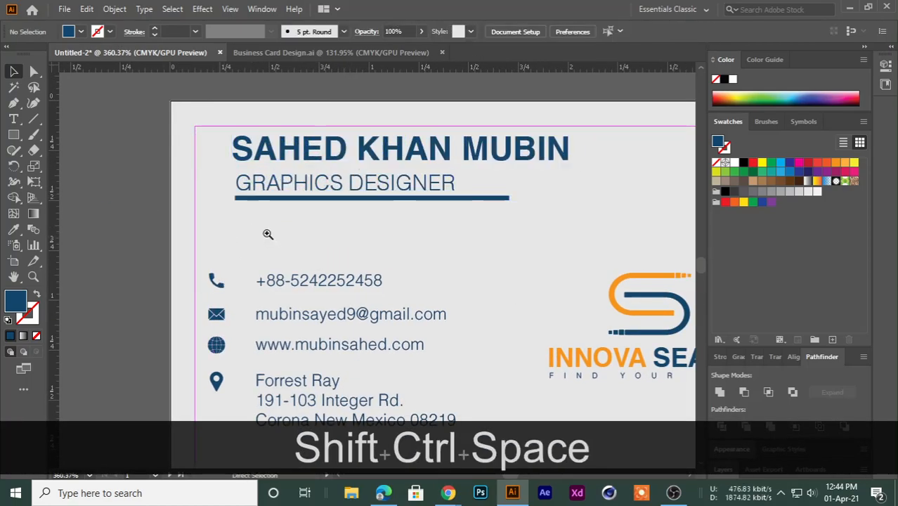
drag(266, 236, 226, 158)
click(350, 395)
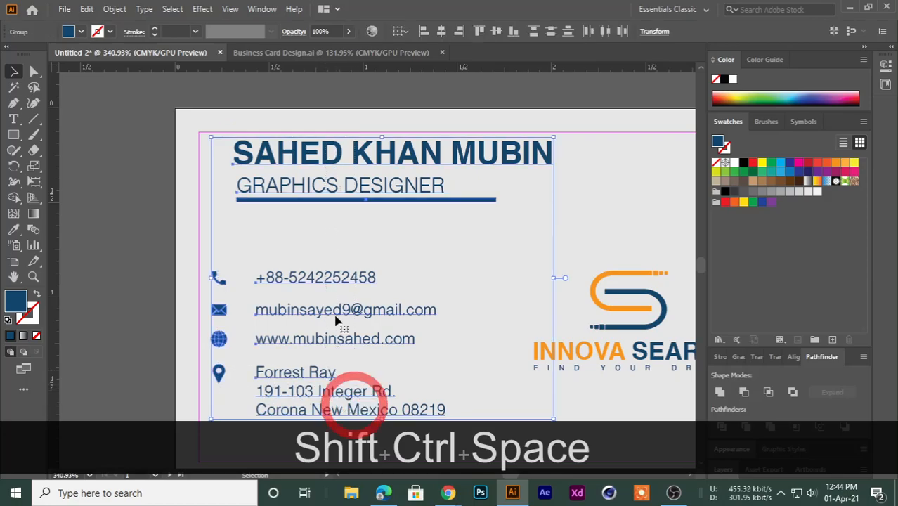
click(426, 32)
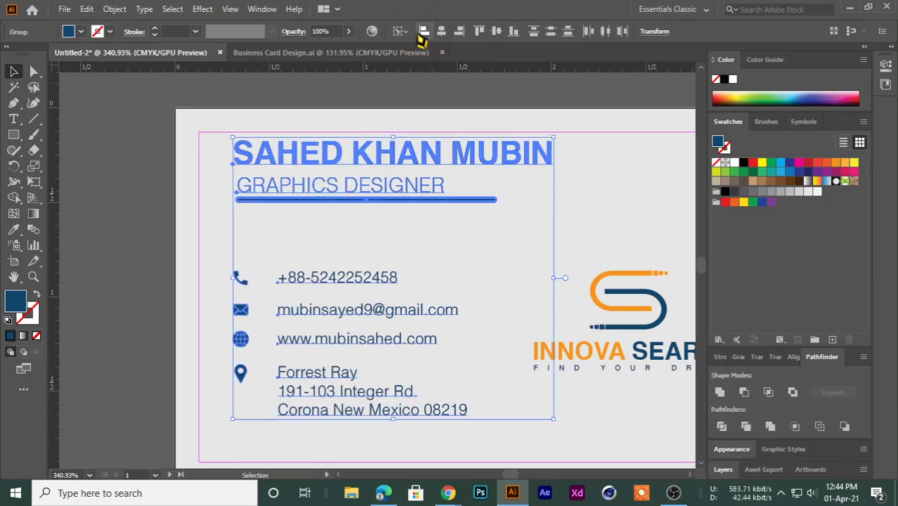
click(121, 231)
Move the Innova Search logo closer to the card's right margin guide.
key(ctrl+space)
drag(359, 326, 200, 260)
drag(422, 283, 372, 309)
drag(328, 208, 461, 332)
drag(401, 258, 439, 226)
Align the logo to the artboard and center it vertically on the card.
click(402, 31)
click(425, 74)
click(496, 31)
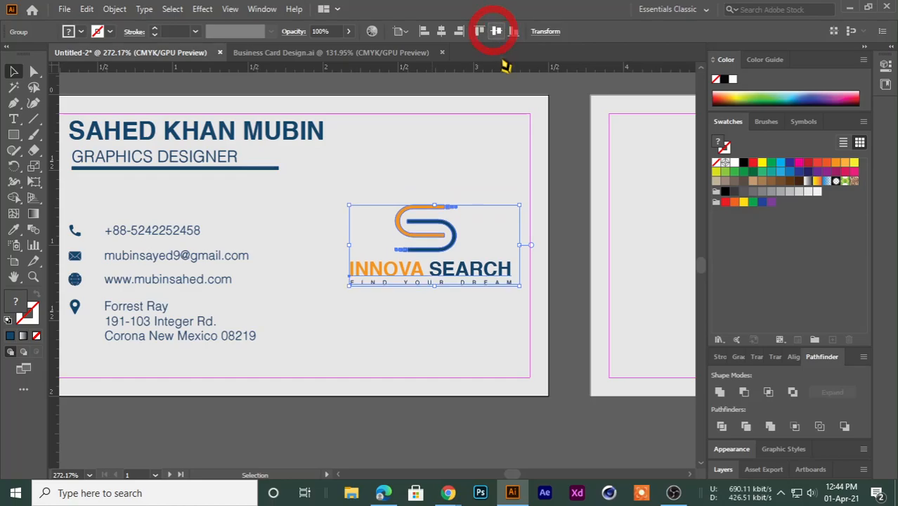
click(574, 216)
key(ctrl+space)
drag(562, 235, 434, 197)
drag(339, 176, 366, 201)
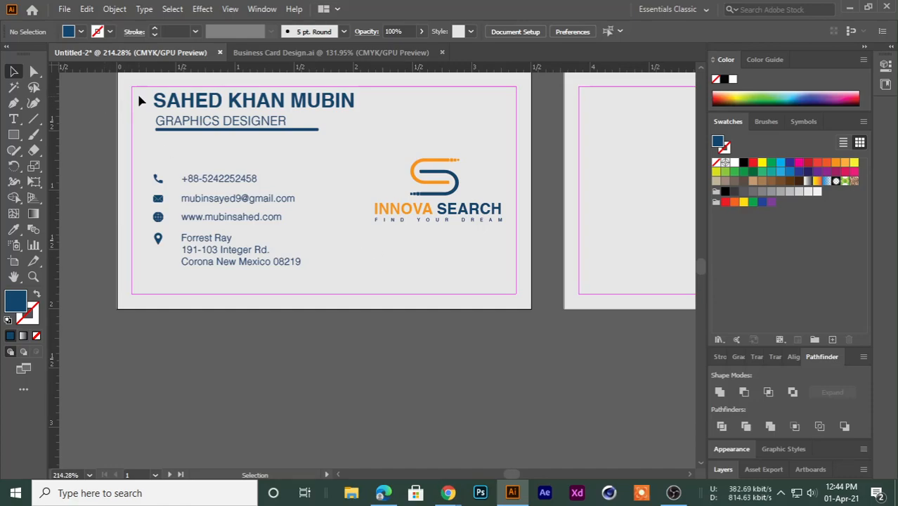
Nudge the name and job title block downward, away from the top margin guide.
drag(141, 102, 291, 165)
key(Down)
key(Down)
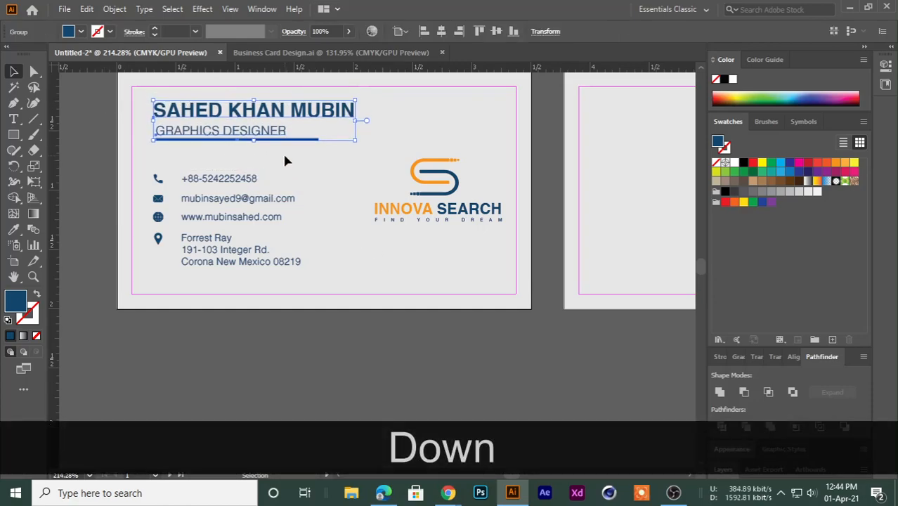
click(94, 168)
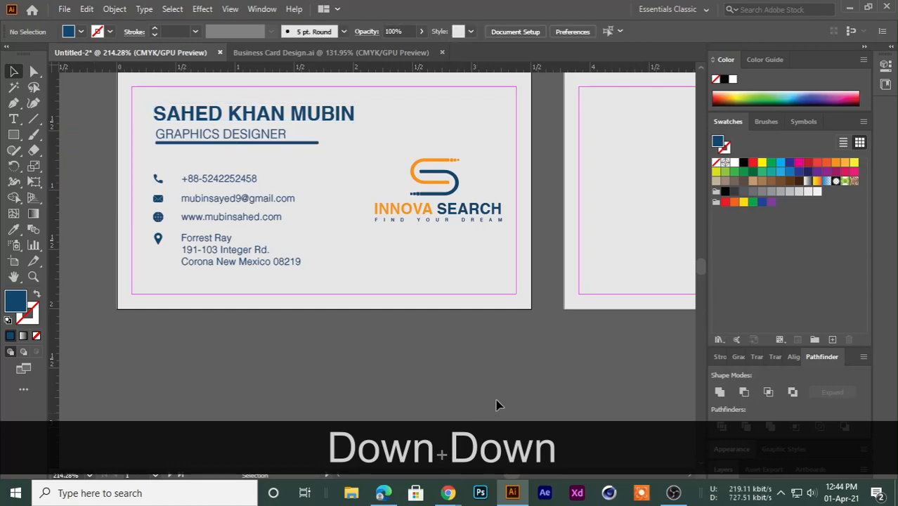
Move the Innova Search logo outward until its wordmark meets the card's right margin guide.
drag(382, 229, 328, 257)
drag(328, 257, 215, 269)
drag(244, 219, 258, 221)
drag(271, 249, 307, 262)
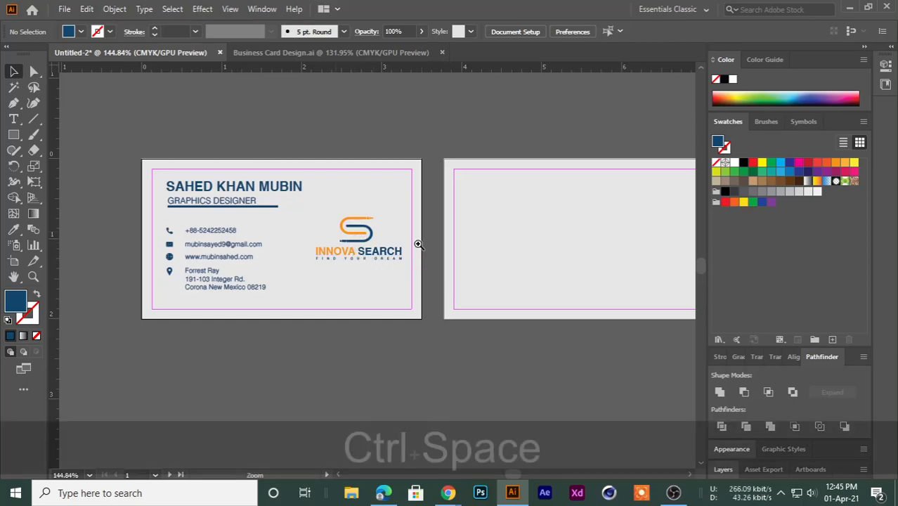
ctrl+click(357, 257)
drag(329, 264, 404, 276)
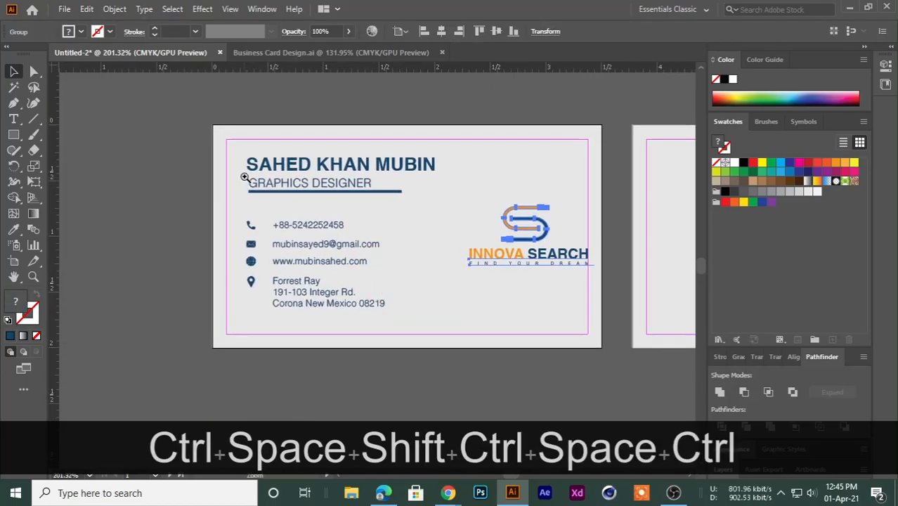
Move the name block and the contact details together onto the card's left margin guide.
drag(244, 177, 270, 176)
drag(226, 123, 347, 385)
shift+click(333, 322)
drag(222, 144, 360, 388)
drag(309, 245, 188, 253)
click(124, 260)
ctrl+click(254, 257)
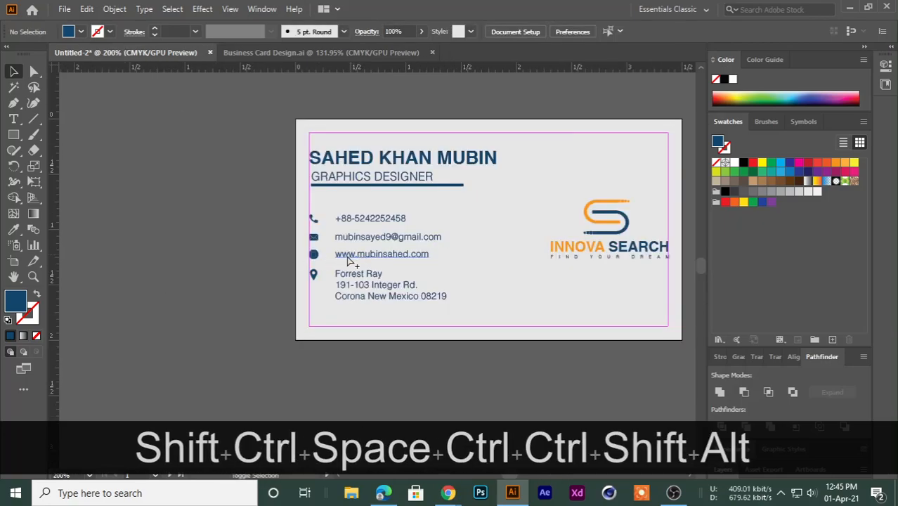
Preview the card's front as a JPEG in Save for Web at 300 percent and close the dialog without exporting.
key(ctrl+shift+alt+s)
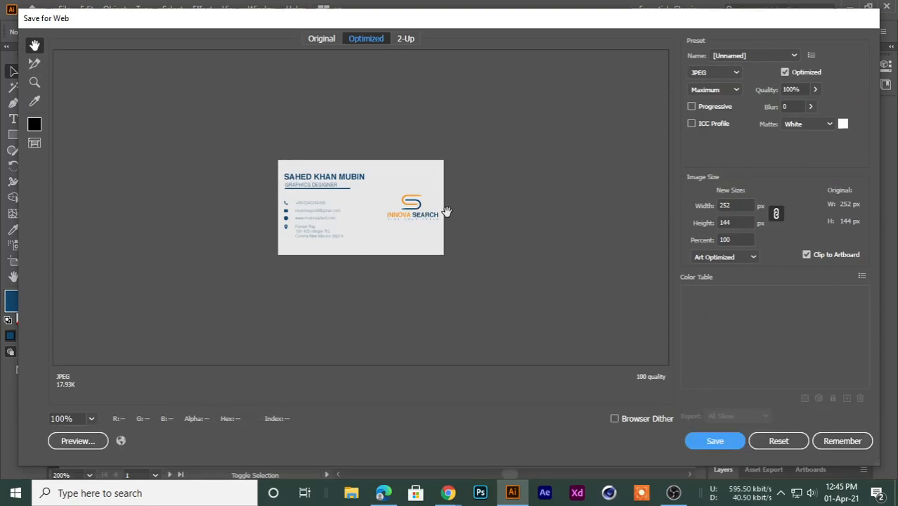
click(742, 238)
key(Up)
key(Up)
key(Up)
key(Up)
key(Up)
key(Up)
key(Up)
key(Up)
key(Up)
key(Up)
key(Up)
key(Up)
key(Up)
key(Up)
key(Up)
key(Up)
key(Up)
key(Up)
key(Up)
key(Up)
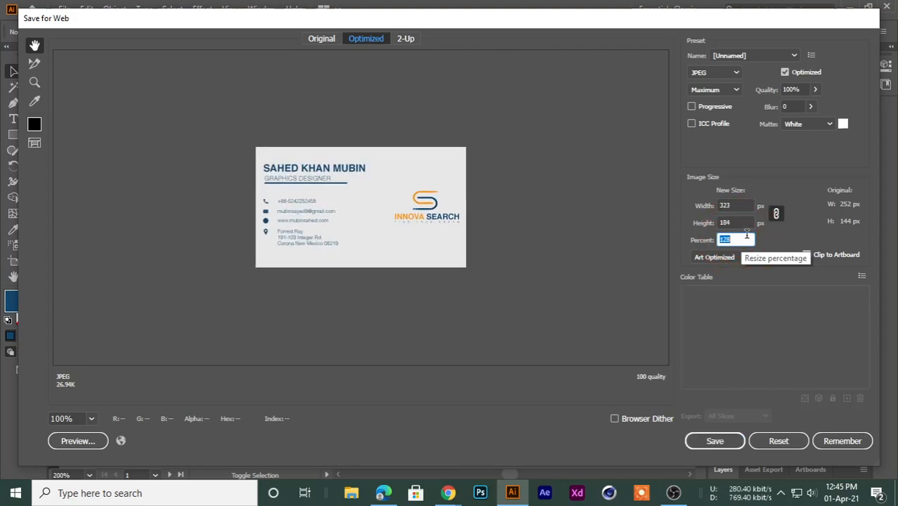
key(Up)
key(Up)
key(Up)
key(Up)
key(Up)
key(Up)
key(Up)
key(Up)
key(Up)
key(Up)
key(Up)
key(Up)
key(Up)
key(Up)
key(Up)
key(Up)
key(Up)
key(Up)
key(Up)
key(Up)
key(Up)
key(Up)
key(Up)
key(Up)
key(Up)
key(Up)
key(Up)
key(Up)
key(Up)
key(Up)
key(Up)
key(Up)
key(Up)
key(Up)
key(Up)
key(Up)
key(Up)
key(Up)
key(Up)
key(Up)
key(Up)
key(Up)
key(Up)
key(Up)
key(Up)
key(Up)
key(Up)
key(Up)
key(Up)
key(Up)
key(Up)
key(Up)
key(Up)
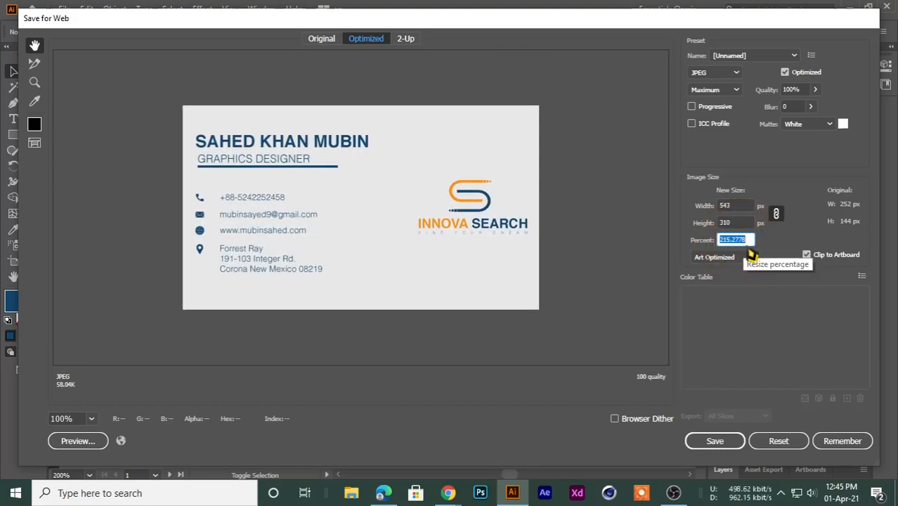
text(3)
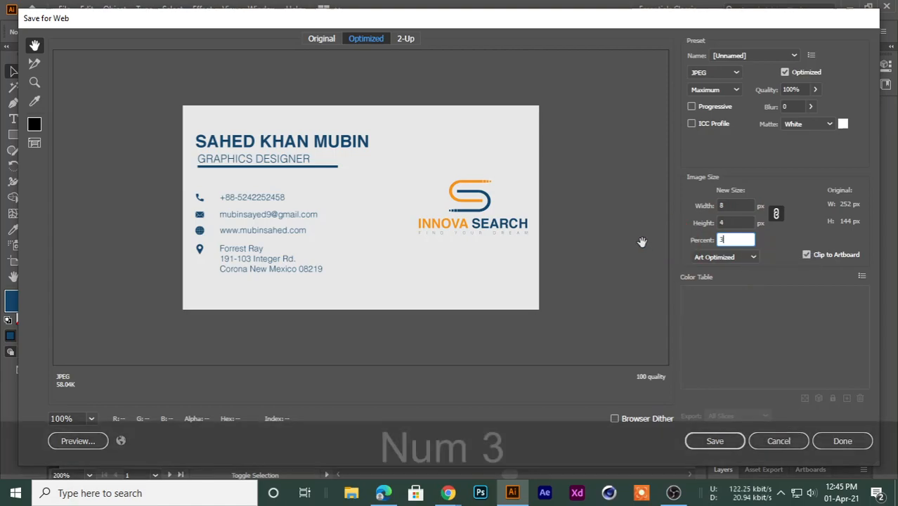
text(00)
click(734, 221)
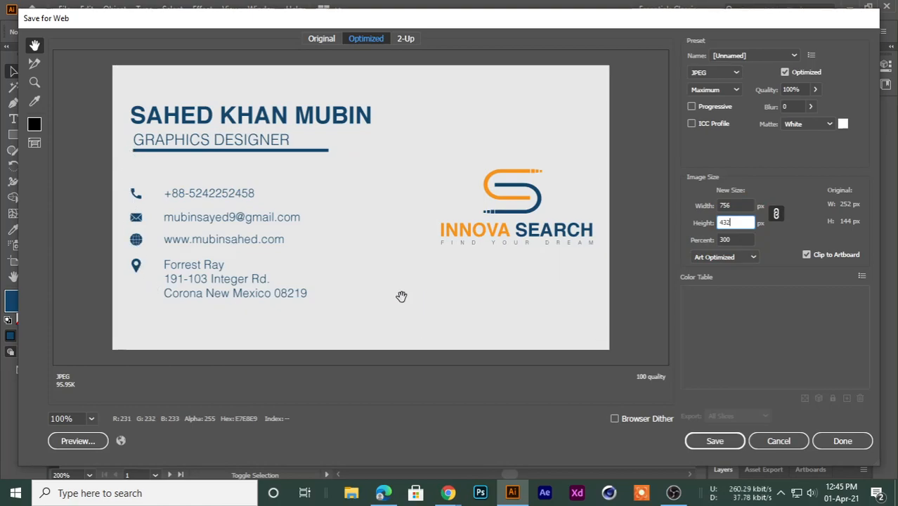
click(828, 440)
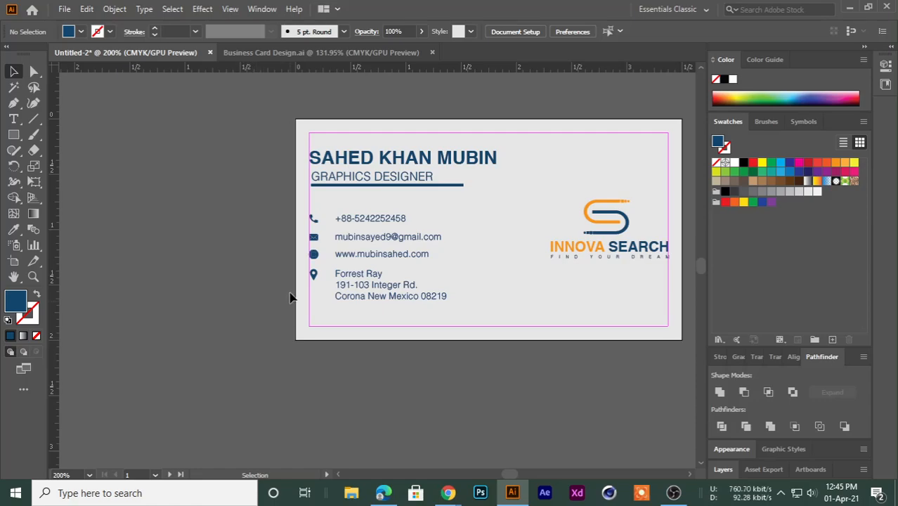
Try a green and a yellow fill on the back card's background rectangle, undoing its accidental move.
drag(475, 233, 200, 259)
drag(433, 257, 337, 265)
drag(398, 269, 333, 242)
drag(416, 215, 380, 216)
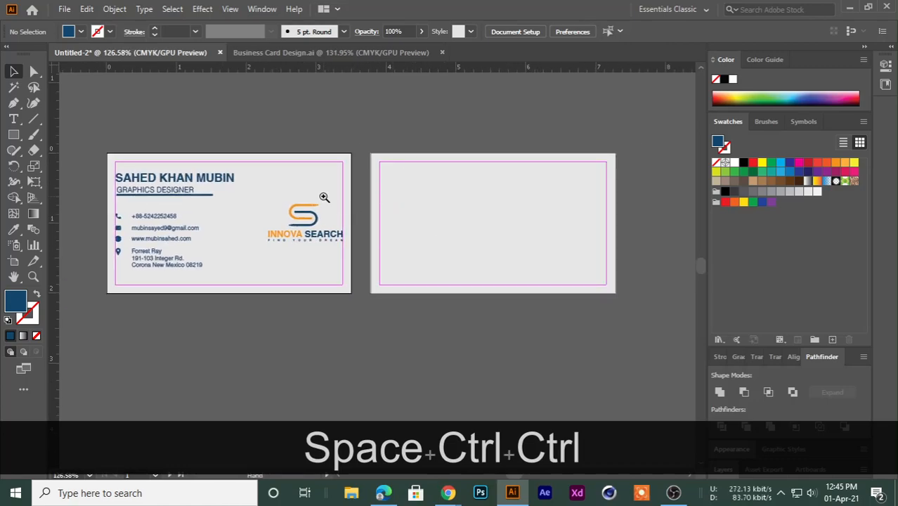
drag(240, 224, 343, 205)
drag(441, 194, 338, 209)
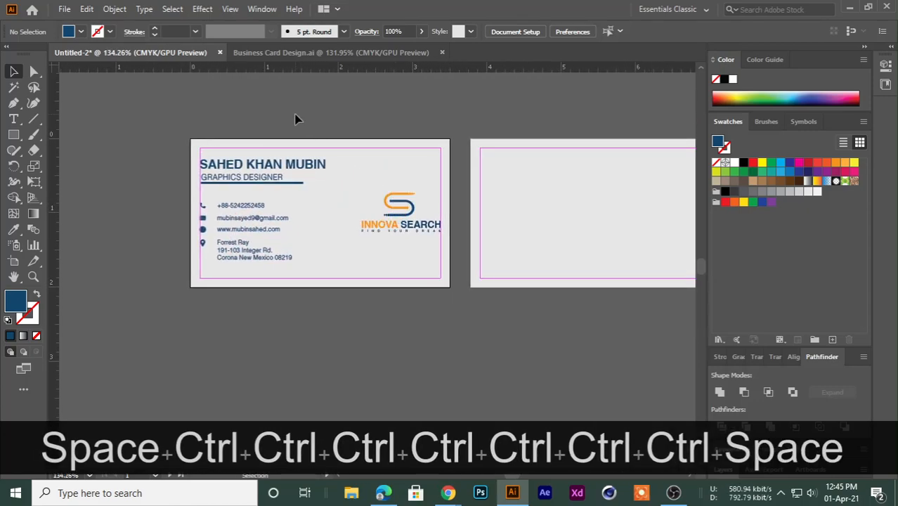
drag(578, 191, 487, 190)
click(487, 190)
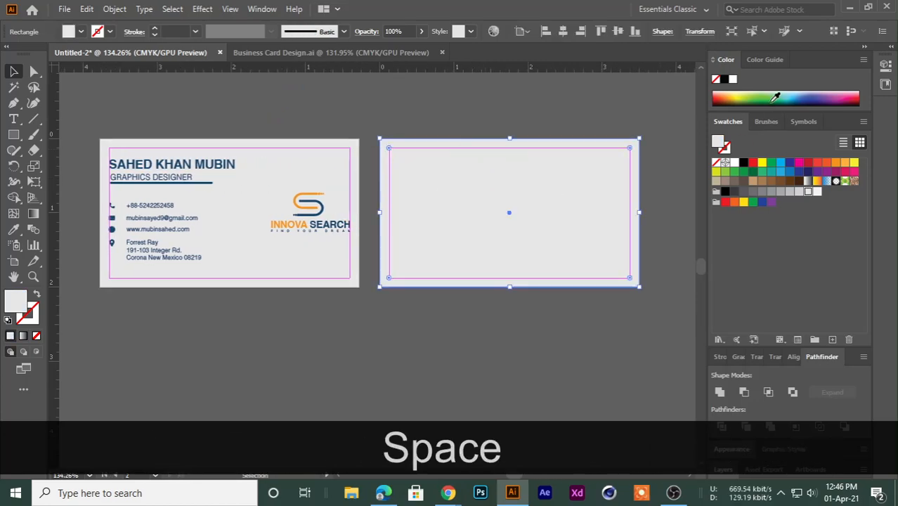
click(773, 97)
click(523, 116)
click(577, 169)
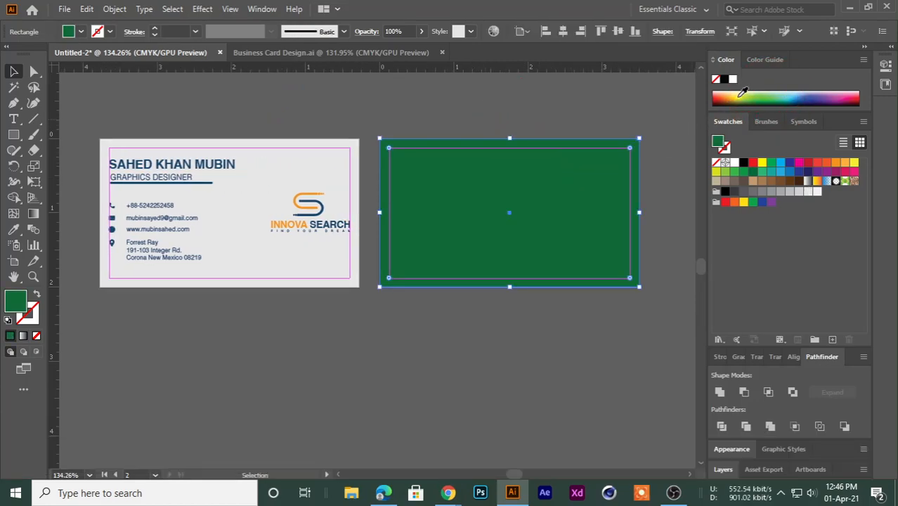
click(742, 93)
click(692, 166)
click(788, 166)
drag(480, 167, 515, 209)
key(ctrl+z)
Draw a small and a larger rectangle on the back card and fill both with light purple.
drag(14, 134, 58, 135)
drag(415, 180, 448, 212)
drag(527, 180, 575, 233)
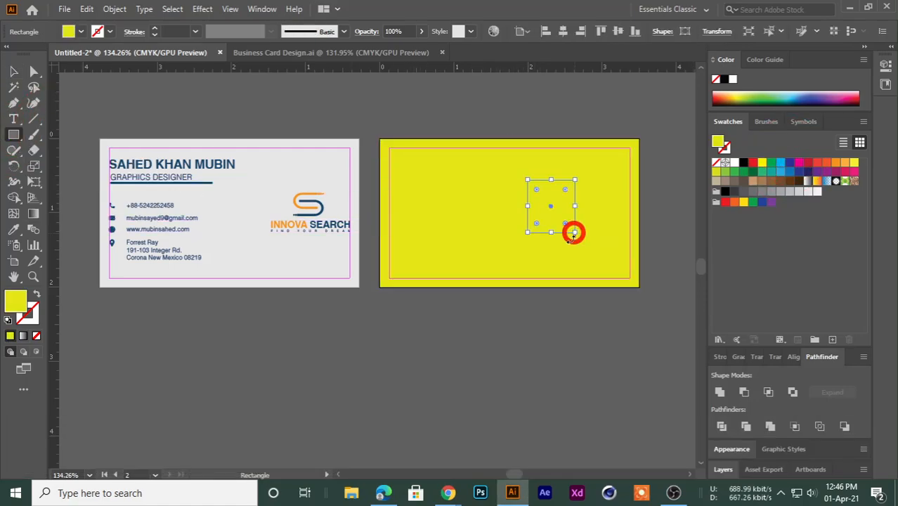
click(816, 93)
drag(390, 188, 471, 265)
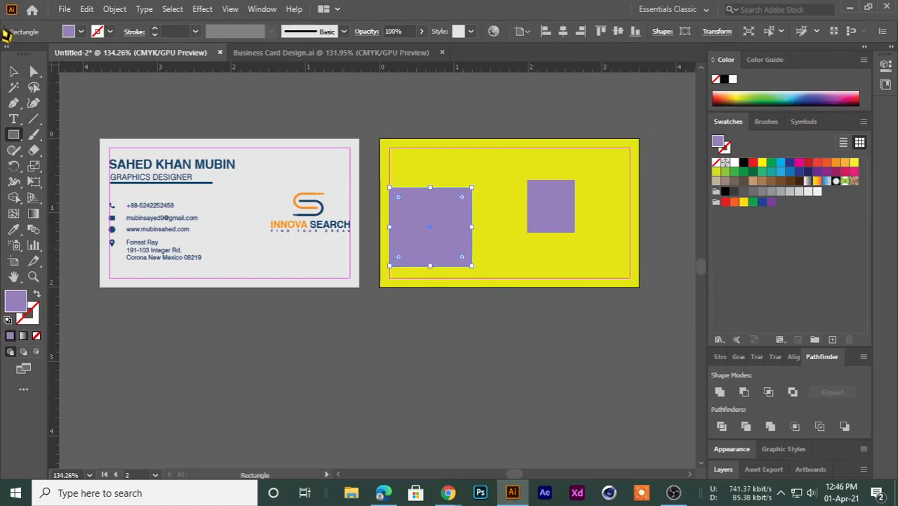
click(14, 72)
click(248, 96)
Select the logo on the front artboard and check that artboard's preview in Save for Web.
key(space)
drag(255, 98, 319, 106)
click(308, 221)
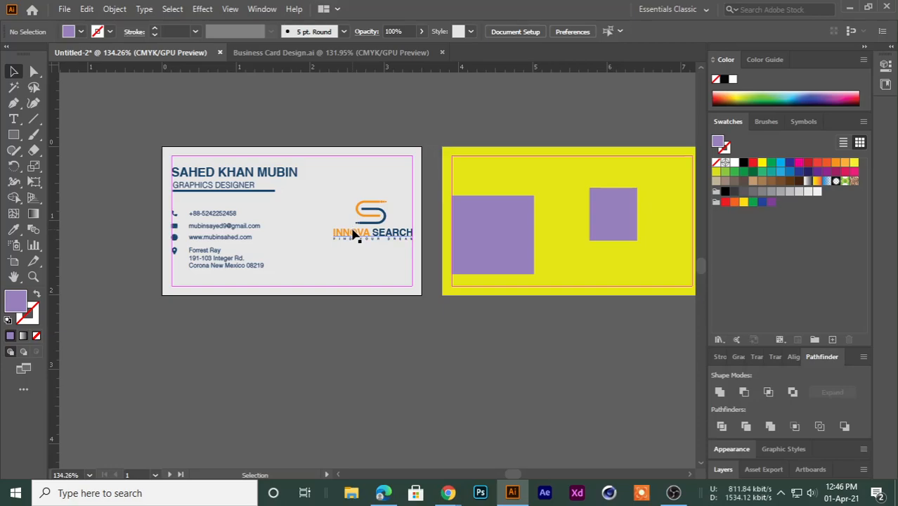
click(355, 234)
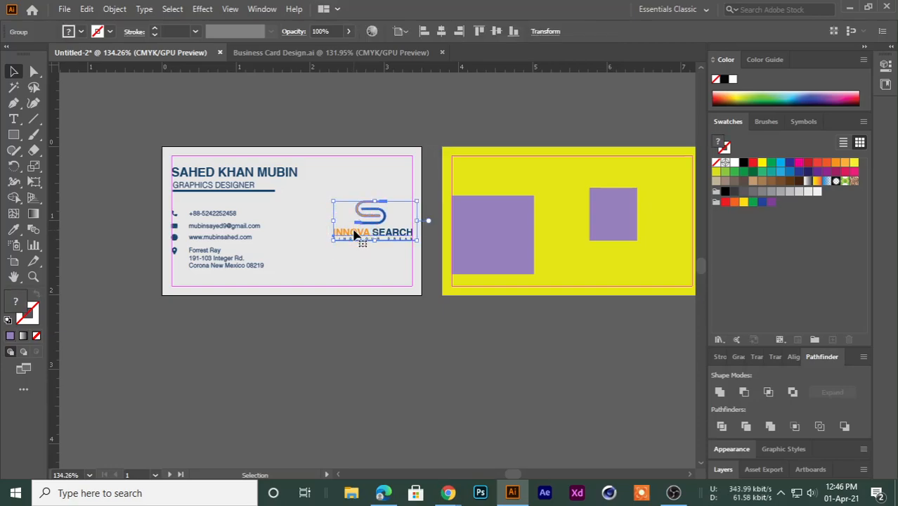
key(ctrl+shift+alt+s)
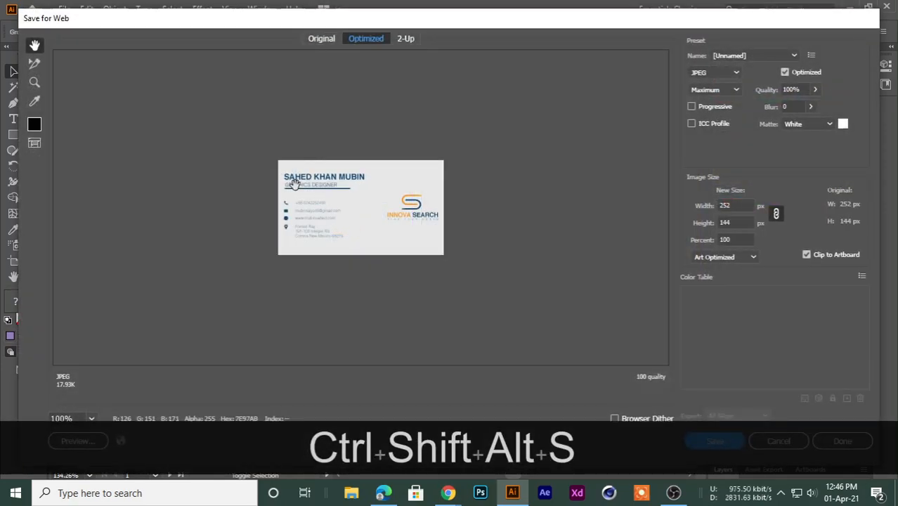
click(836, 440)
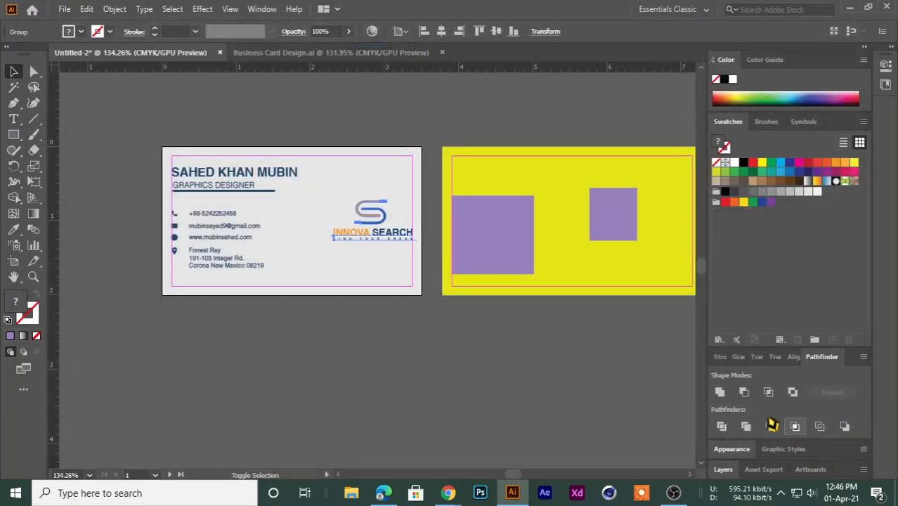
Select a purple rectangle on the back artboard and check that artboard's preview in Save for Web.
click(456, 118)
key(space)
drag(509, 126, 450, 115)
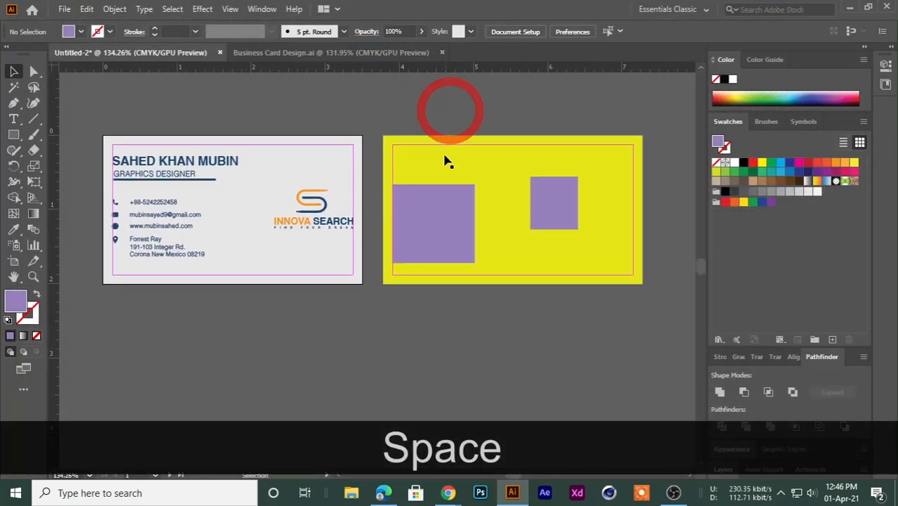
click(437, 204)
click(550, 198)
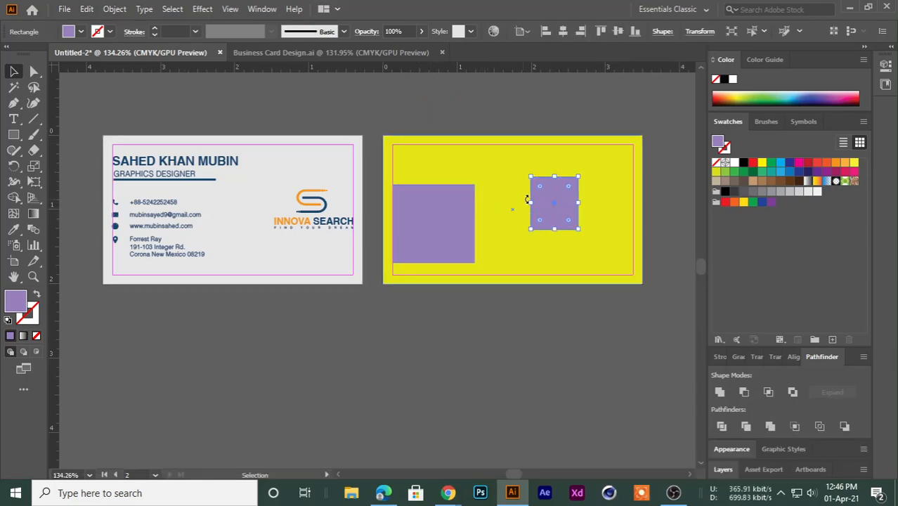
key(ctrl+alt+shift+s)
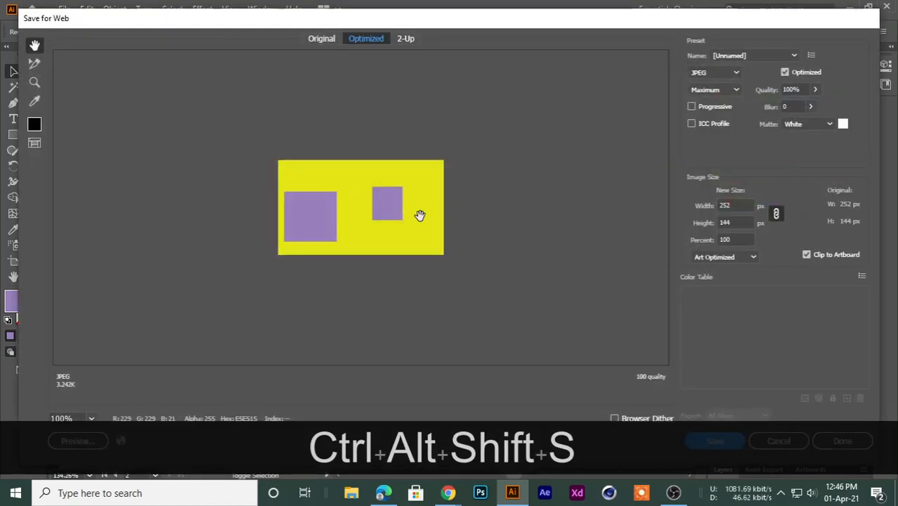
click(847, 441)
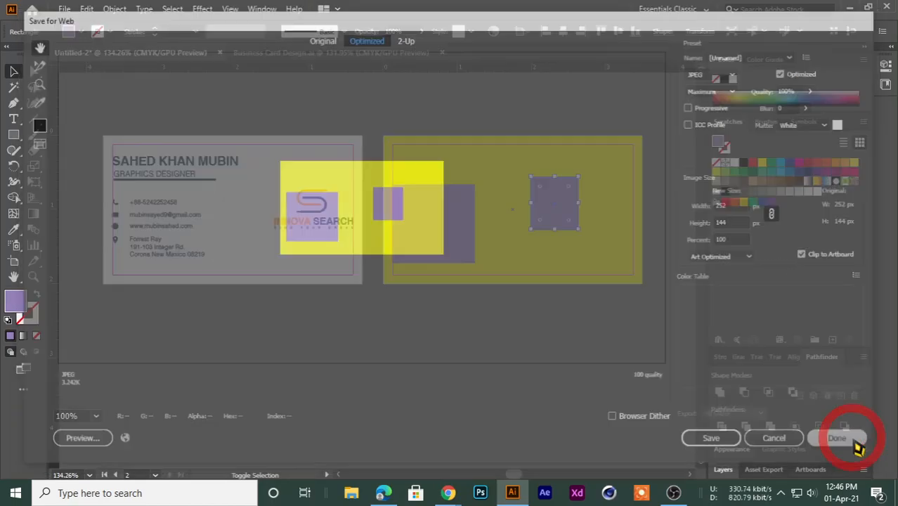
Delete the background rectangle and both purple rectangles from the back card.
click(275, 121)
drag(432, 125, 537, 311)
key(Delete)
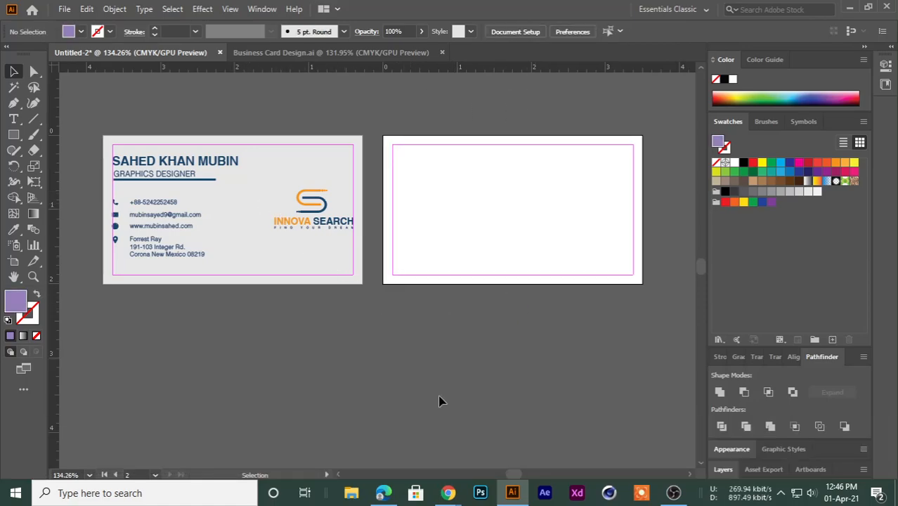
Switch to the Google Meet call in Chrome, look through the participant list, and return to Illustrator.
mouse_move(448, 492)
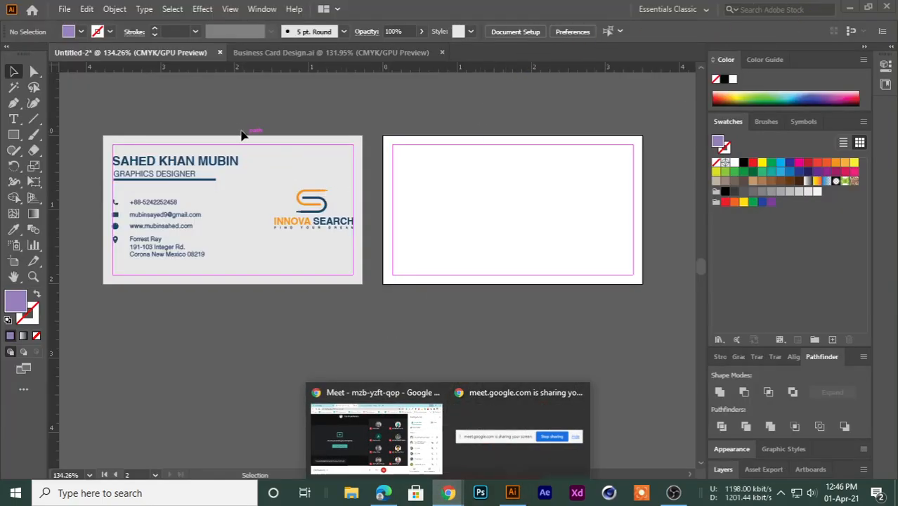
click(234, 126)
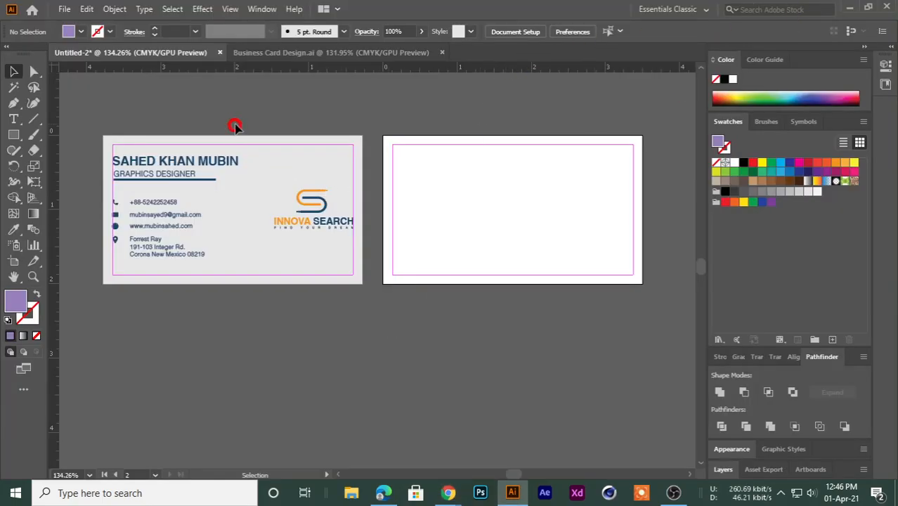
mouse_move(447, 492)
click(377, 450)
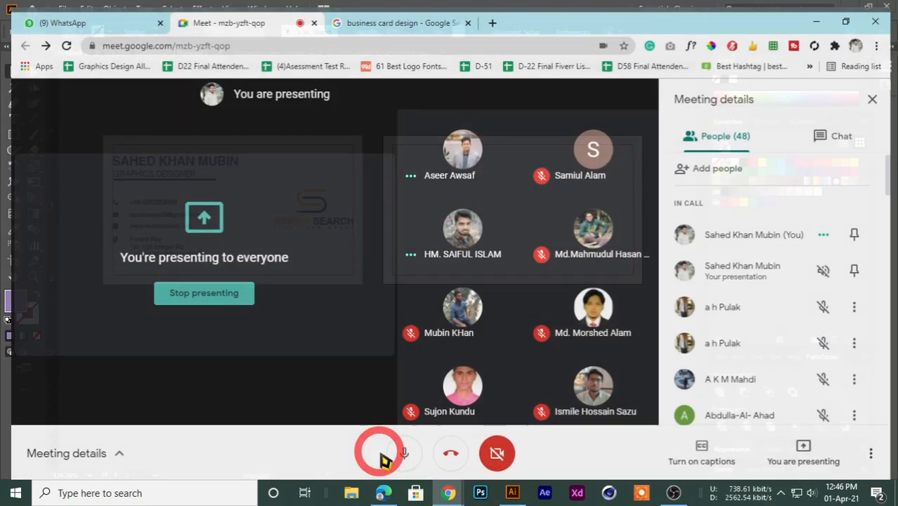
click(379, 10)
click(295, 11)
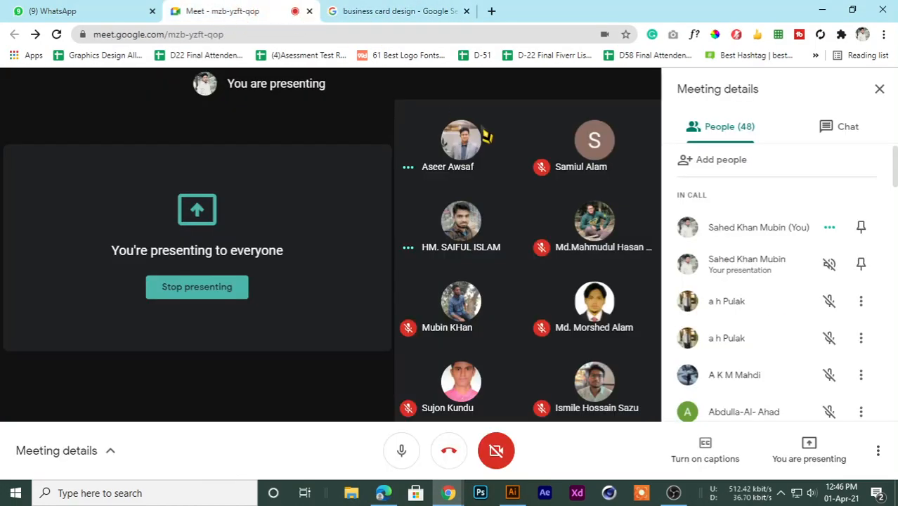
scroll(722, 296, down, 3)
scroll(722, 295, down, 1)
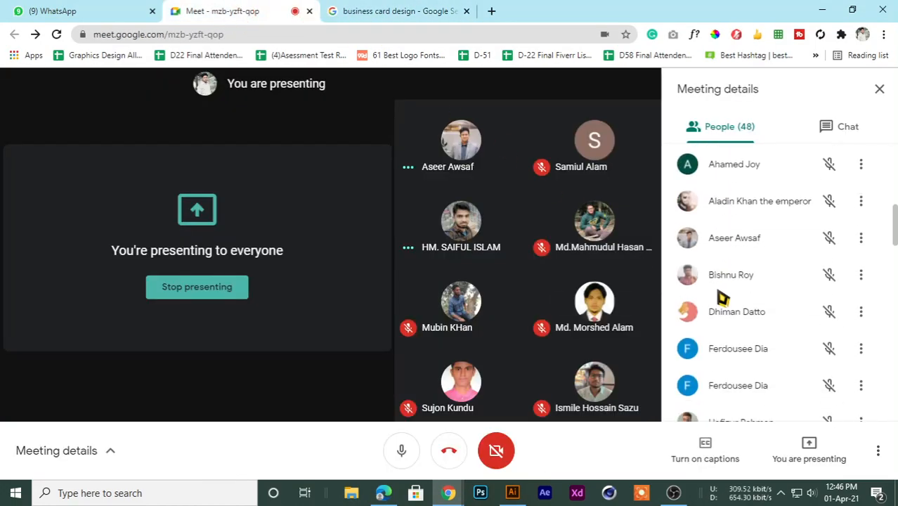
scroll(722, 299, down, 2)
scroll(717, 291, down, 1)
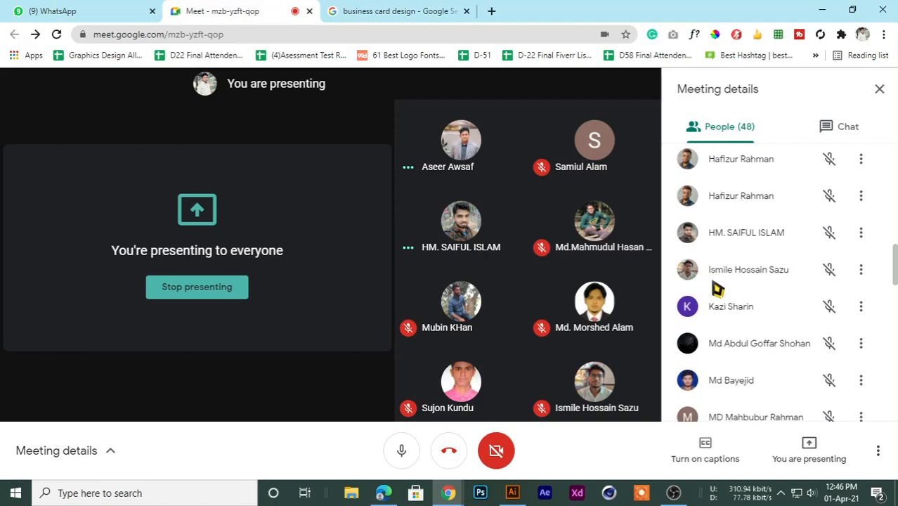
click(819, 10)
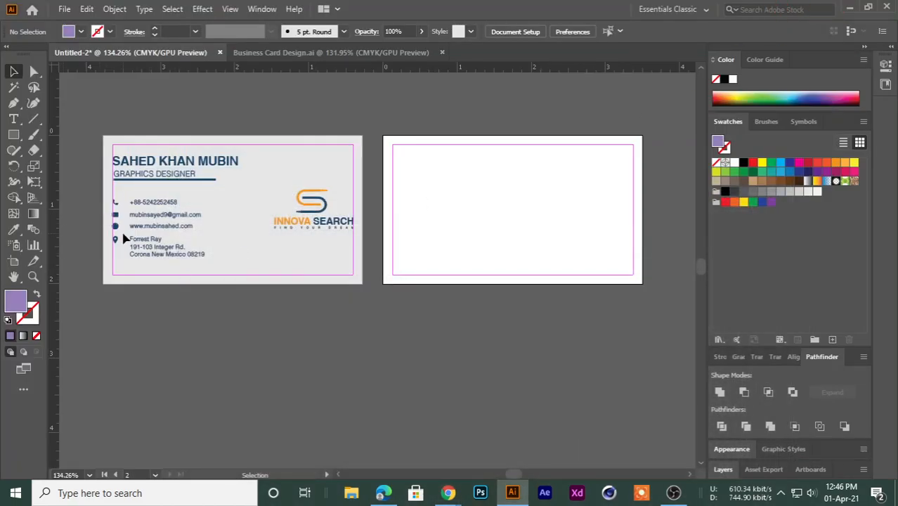
drag(149, 243, 223, 281)
drag(158, 188, 271, 241)
drag(303, 307, 299, 261)
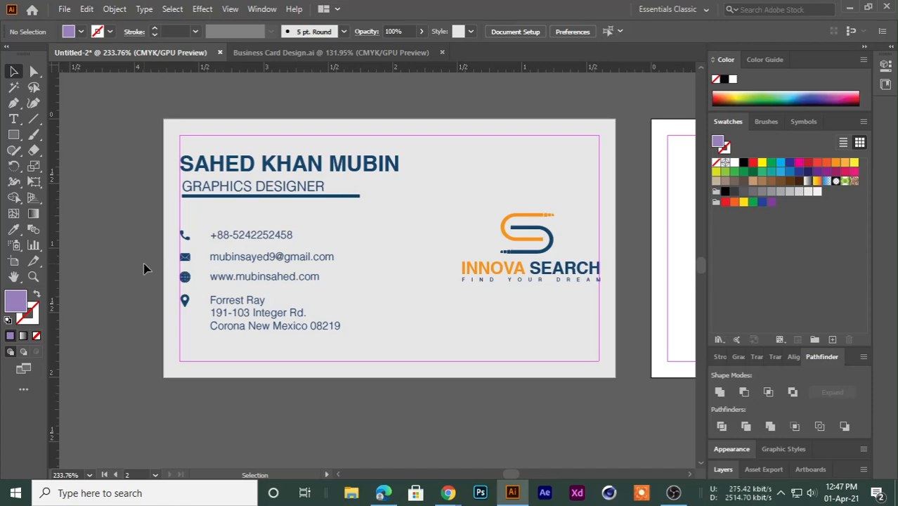
drag(335, 223, 275, 231)
click(213, 190)
click(137, 222)
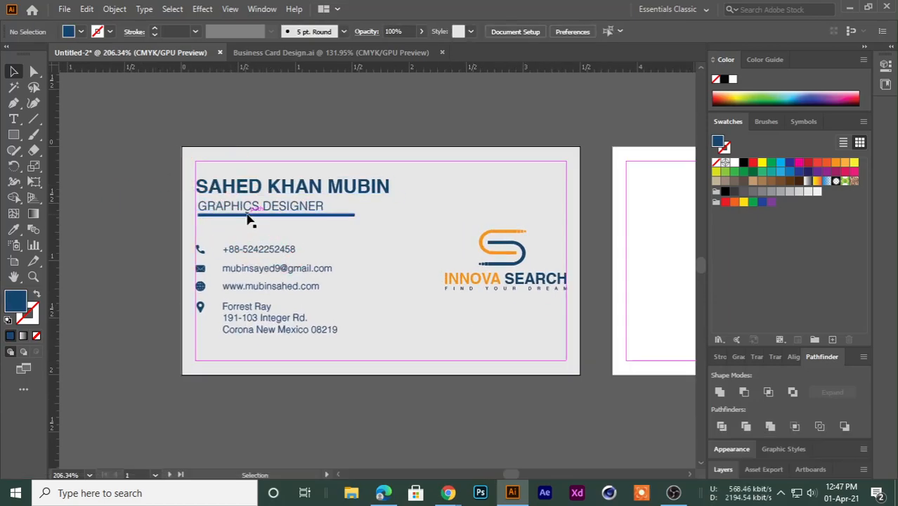
Select the name and job-title group on the front card to show it as one object.
click(246, 217)
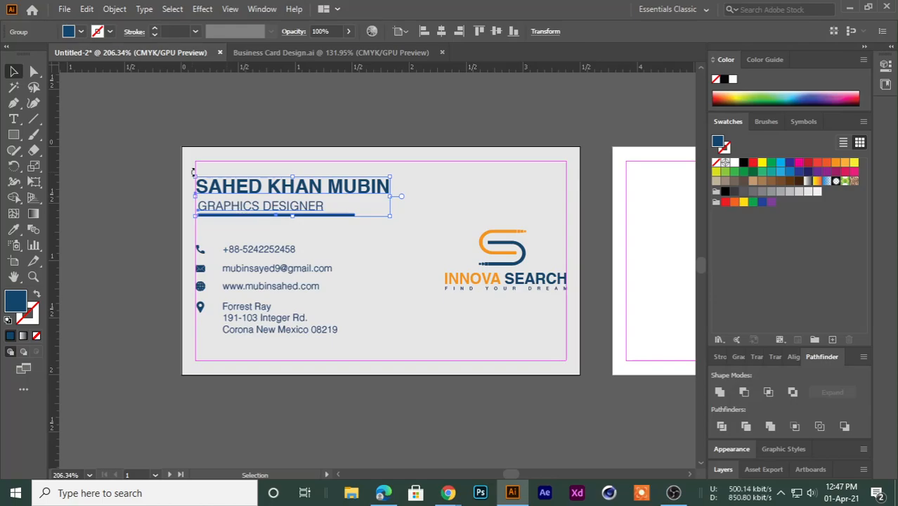
click(154, 201)
click(251, 179)
click(175, 201)
click(278, 187)
Look through the participant list of the Google Meet call in Chrome and return to Illustrator.
mouse_move(448, 493)
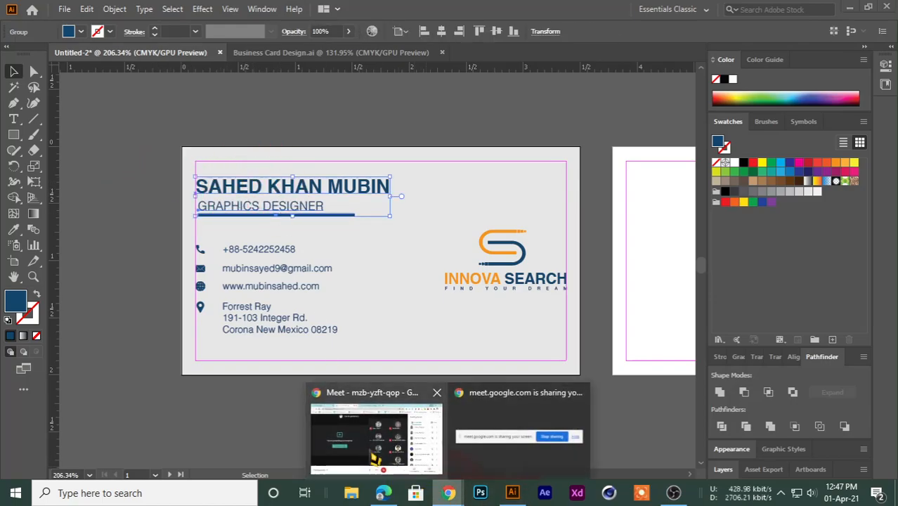
click(330, 416)
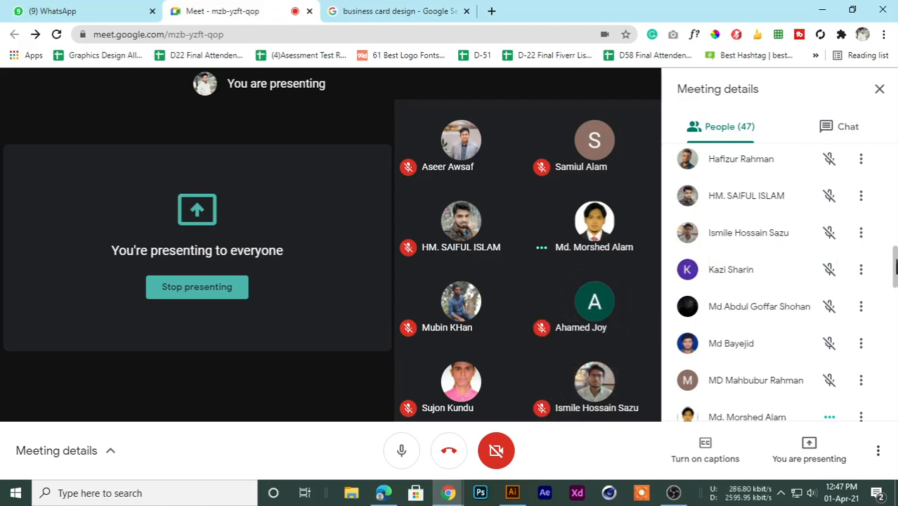
mouse_move(894, 267)
mouse_down()
mouse_move(893, 323)
mouse_move(896, 280)
mouse_move(884, 253)
mouse_up()
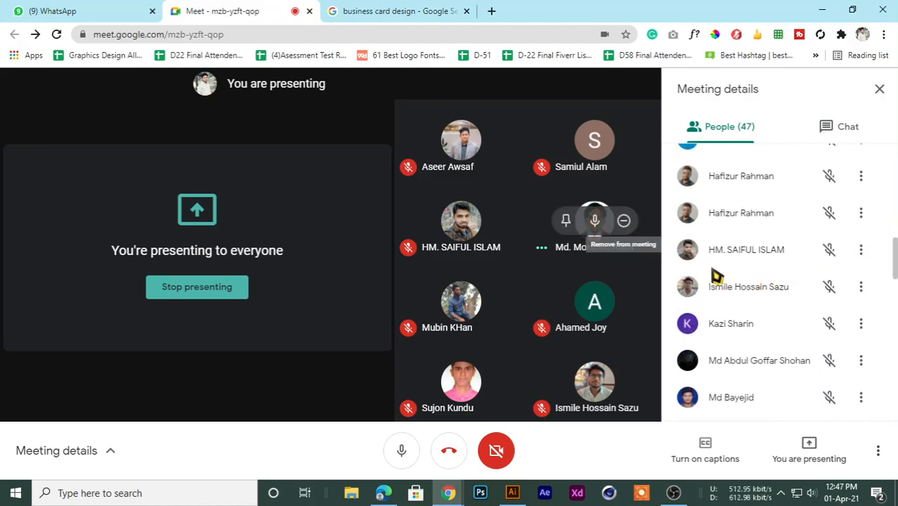
scroll(765, 286, up, 2)
scroll(766, 295, down, 6)
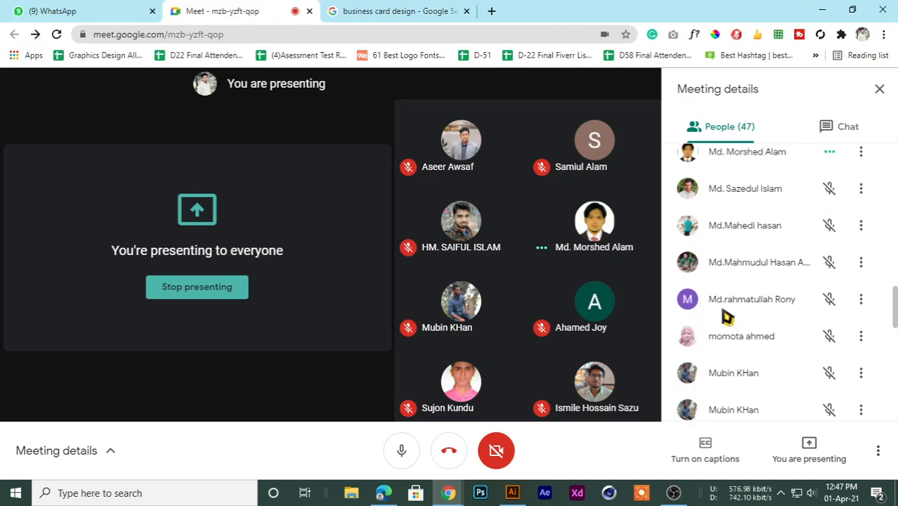
scroll(724, 313, down, 2)
scroll(715, 333, down, 2)
scroll(716, 341, down, 4)
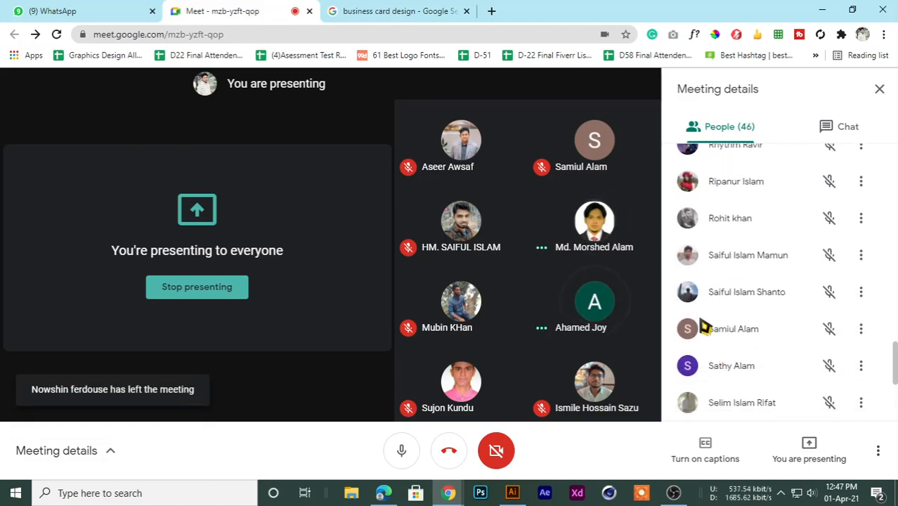
scroll(702, 319, down, 3)
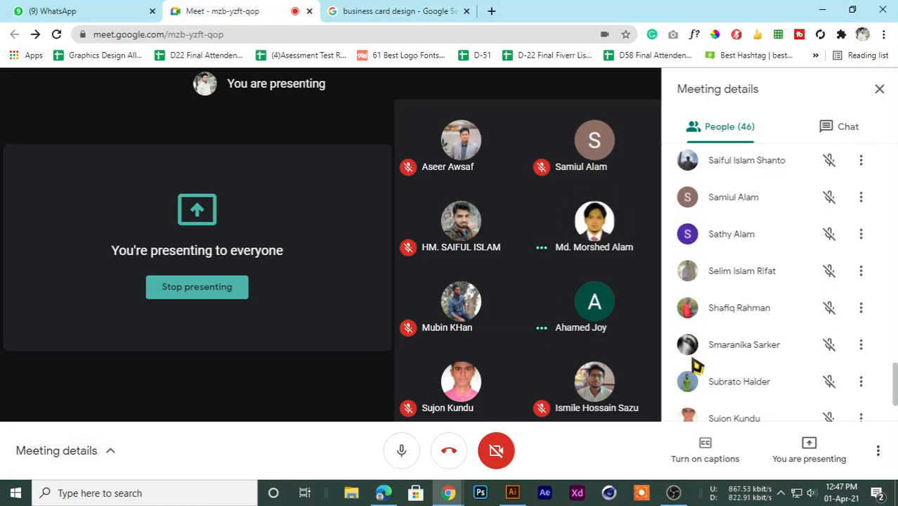
scroll(694, 361, down, 3)
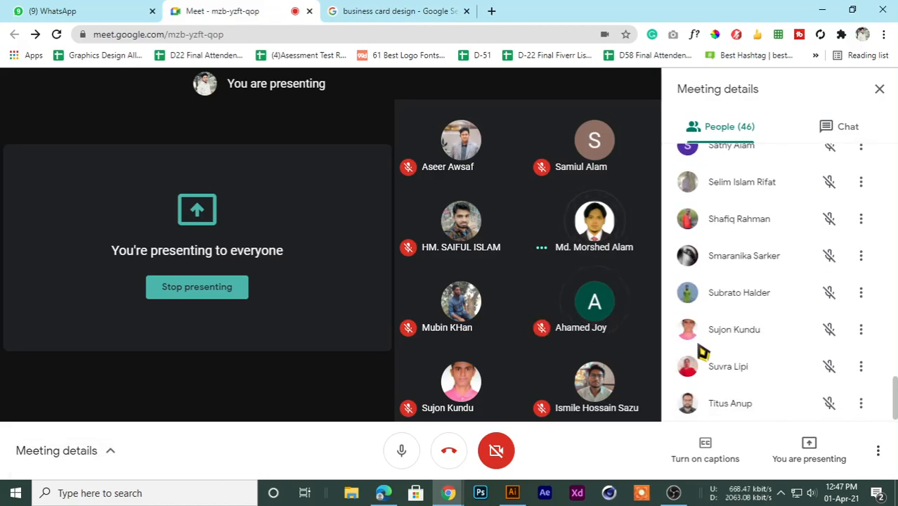
click(822, 10)
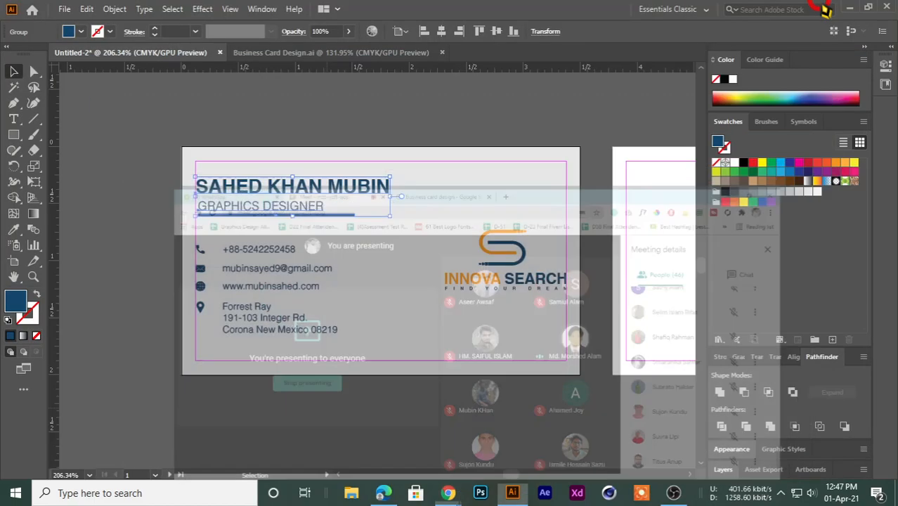
Reselect the name and job-title group on the front card, checking the speaker tiles of the Google Meet call in between.
click(138, 139)
click(239, 200)
click(151, 186)
click(280, 184)
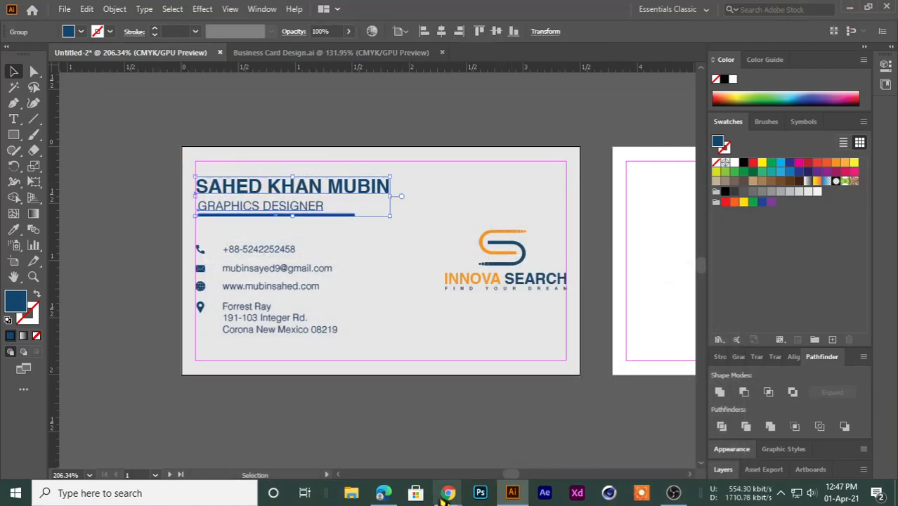
mouse_move(448, 493)
click(393, 443)
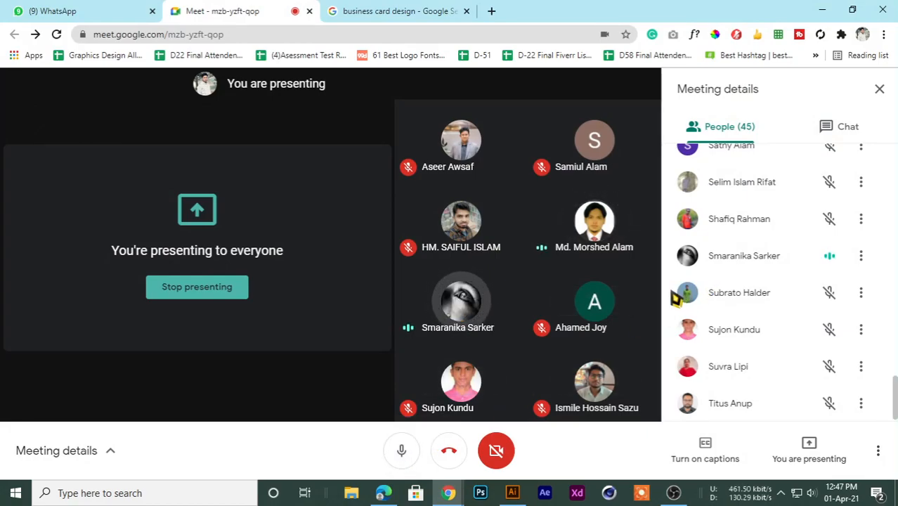
click(817, 10)
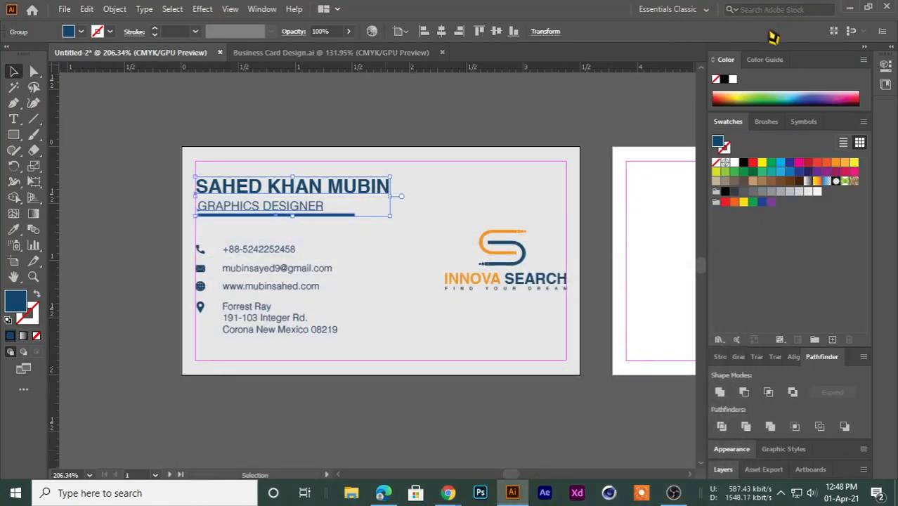
click(274, 133)
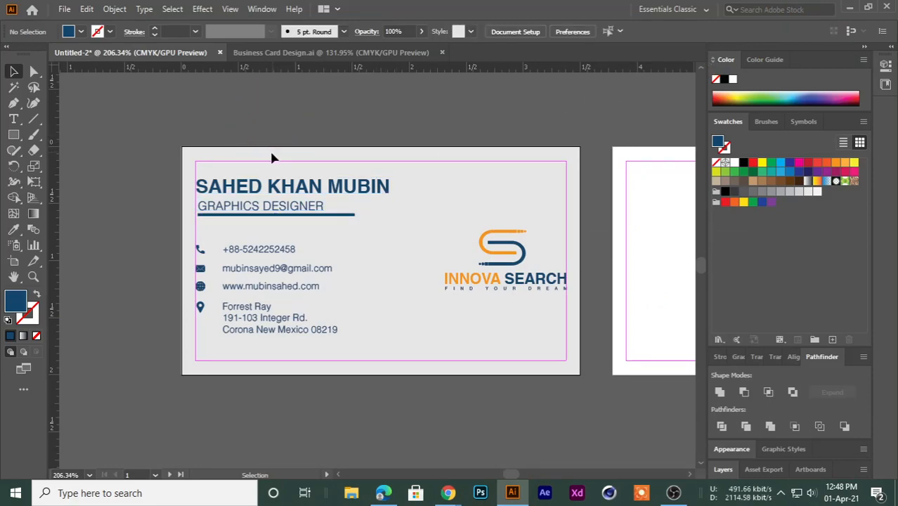
click(260, 191)
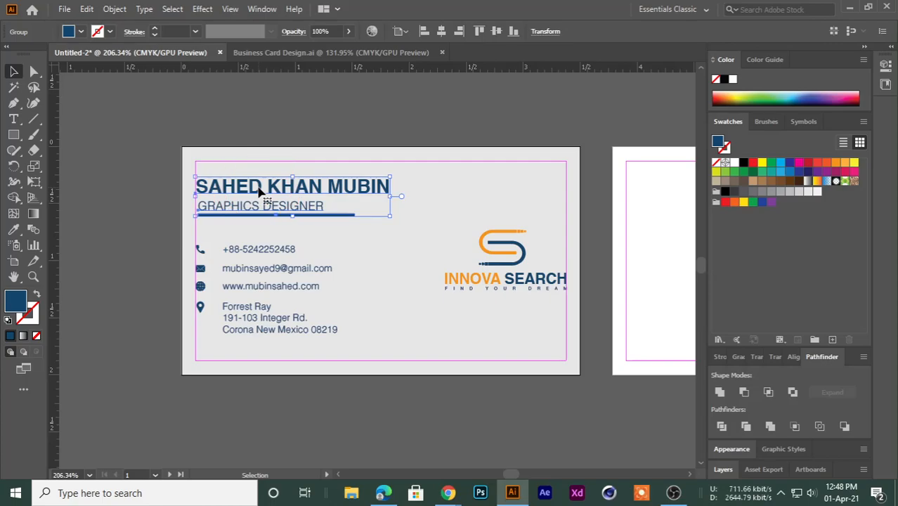
Mute the participant who is speaking in the Google Meet call in Chrome and return to Illustrator.
mouse_move(447, 493)
click(401, 455)
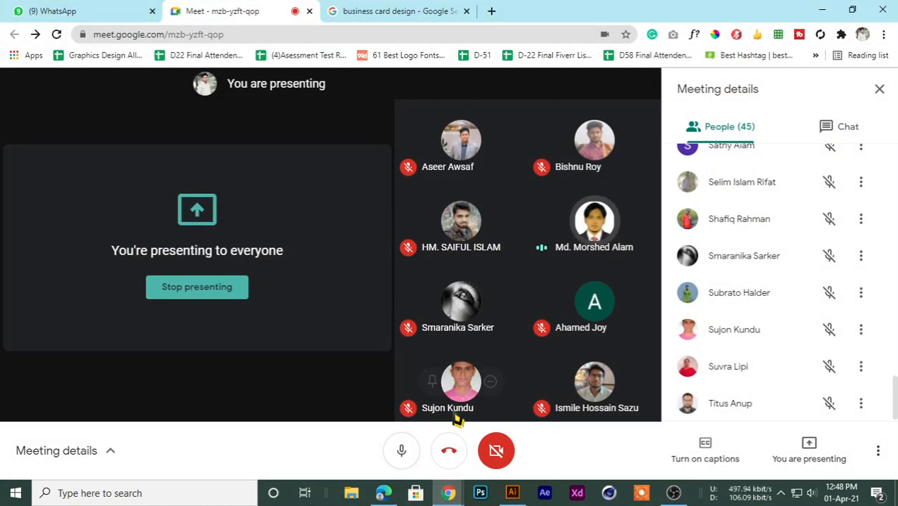
click(595, 221)
click(534, 307)
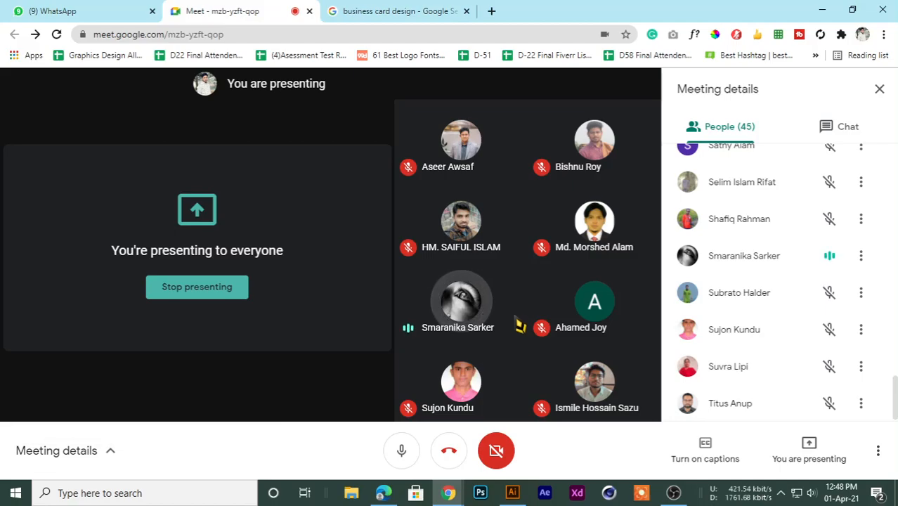
click(821, 9)
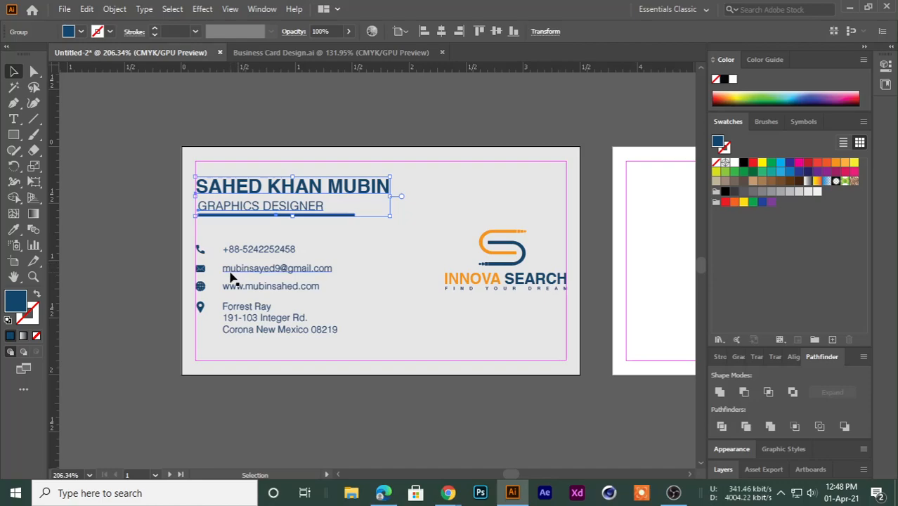
click(142, 222)
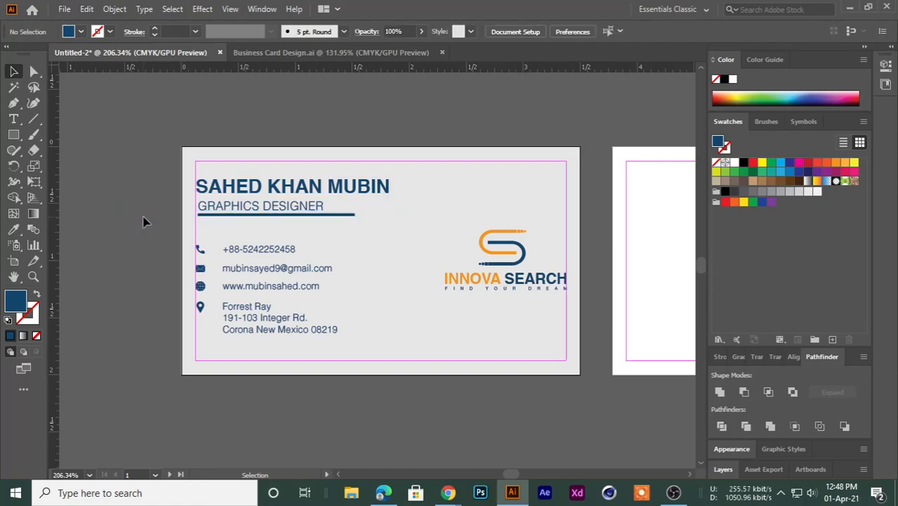
key(ctrl+space)
click(168, 184)
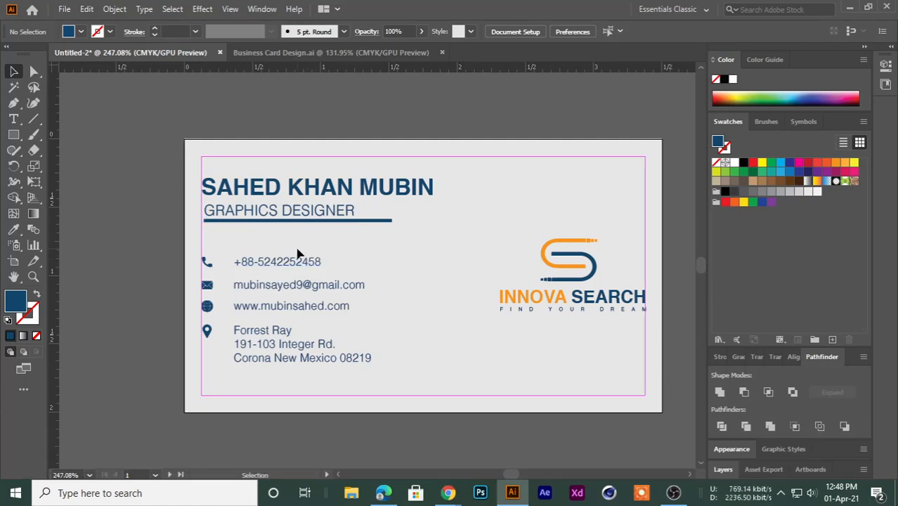
key(ctrl+space)
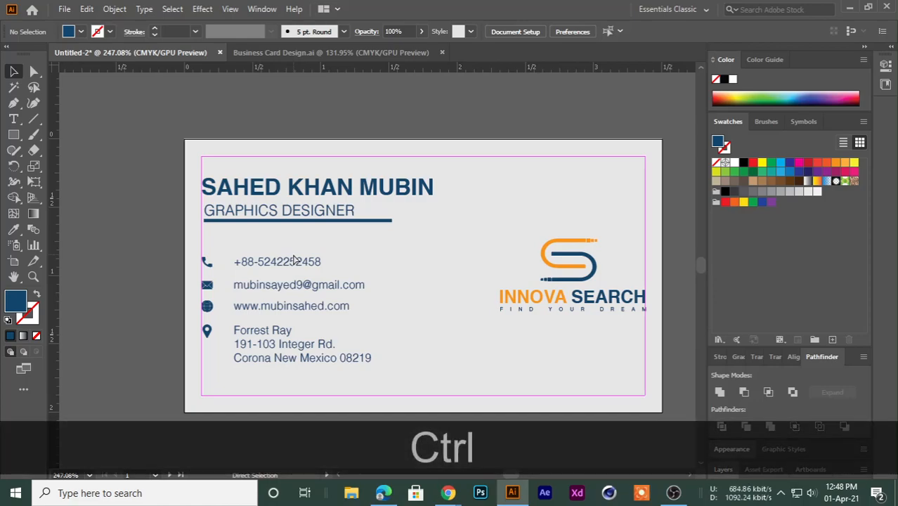
alt+click(295, 260)
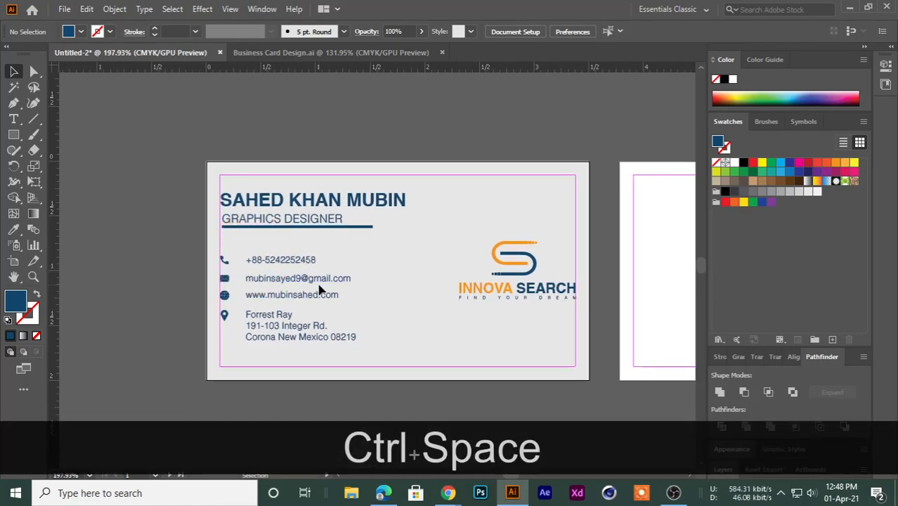
Check who is speaking in the Google Meet call in Chrome and return to Illustrator.
click(447, 492)
click(371, 460)
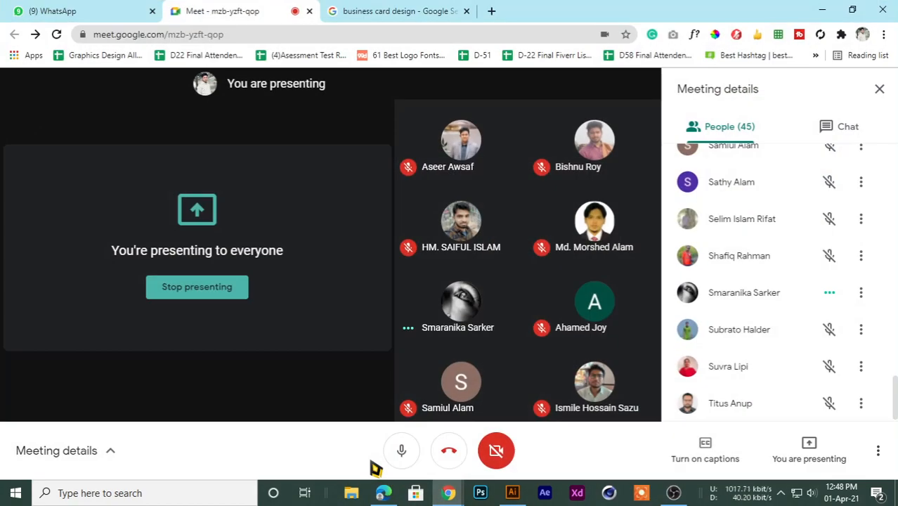
mouse_move(430, 367)
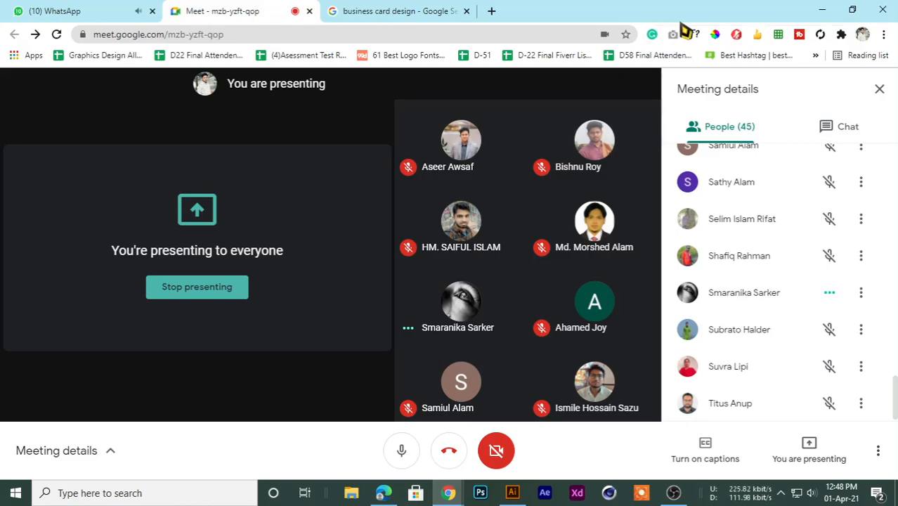
click(822, 10)
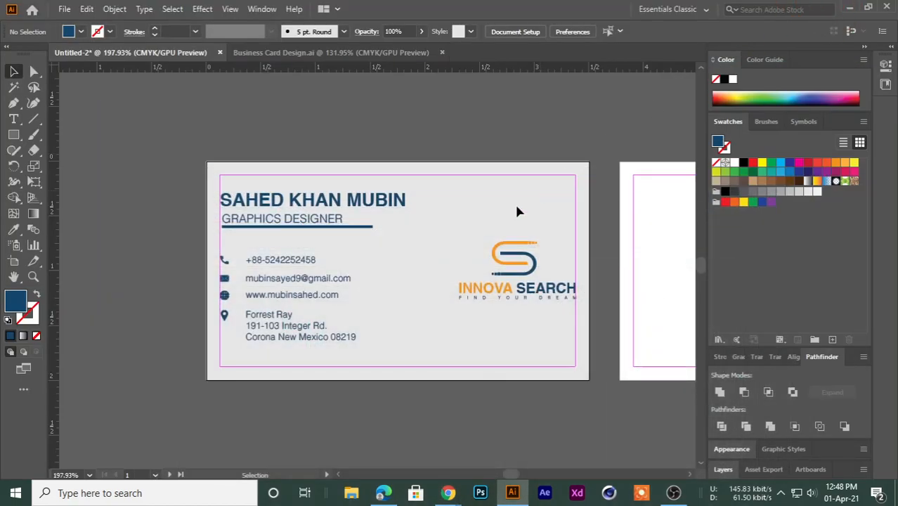
Examine the name, job title and underline up close on the front card and select them as a group.
ctrl+click(228, 200)
ctrl+click(300, 172)
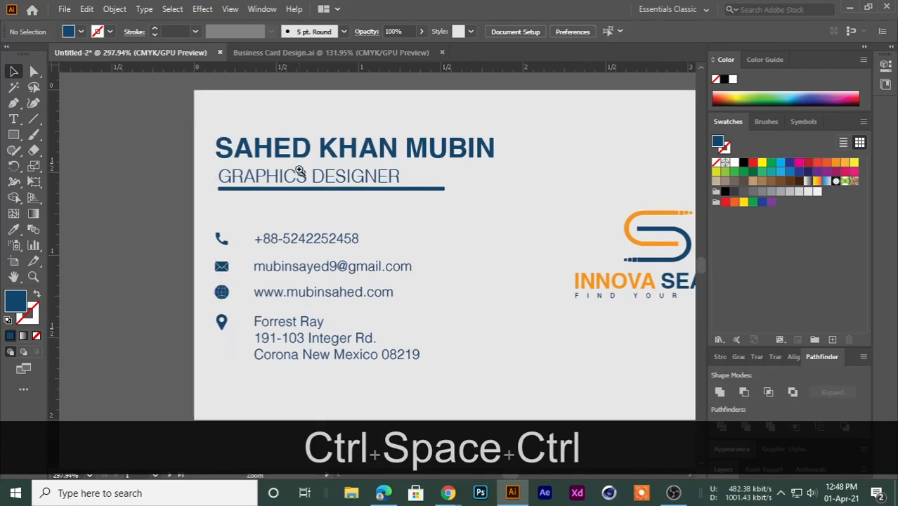
drag(355, 221, 292, 259)
mouse_move(258, 227)
mouse_down()
mouse_move(281, 244)
mouse_move(271, 218)
mouse_up()
drag(252, 188, 263, 200)
click(257, 145)
click(140, 184)
click(277, 144)
click(144, 212)
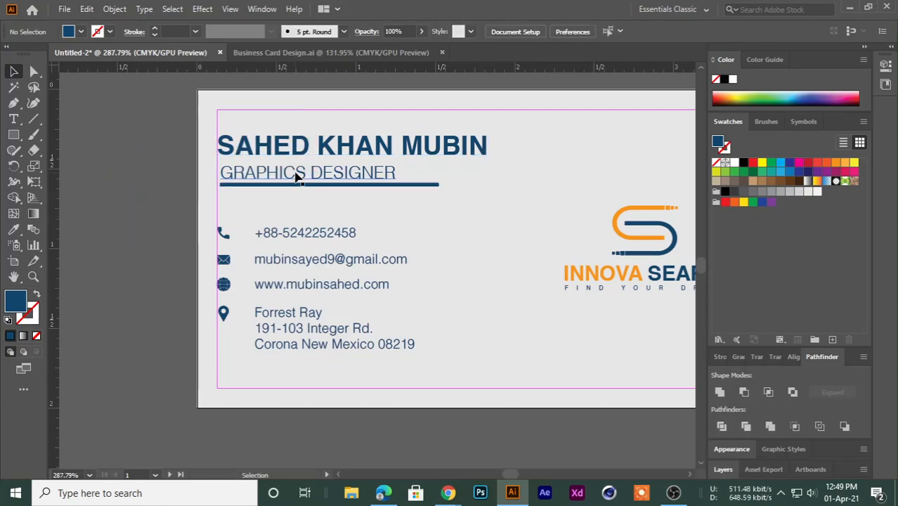
click(297, 177)
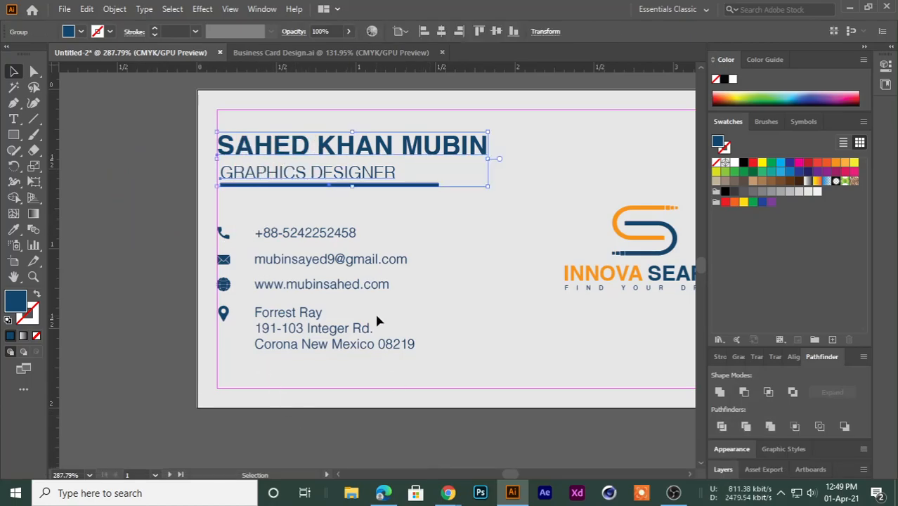
Check the participants of the Google Meet call in Chrome again and return to Illustrator.
click(448, 492)
click(410, 416)
scroll(732, 341, up, 3)
scroll(734, 355, down, 3)
scroll(752, 327, up, 3)
click(822, 10)
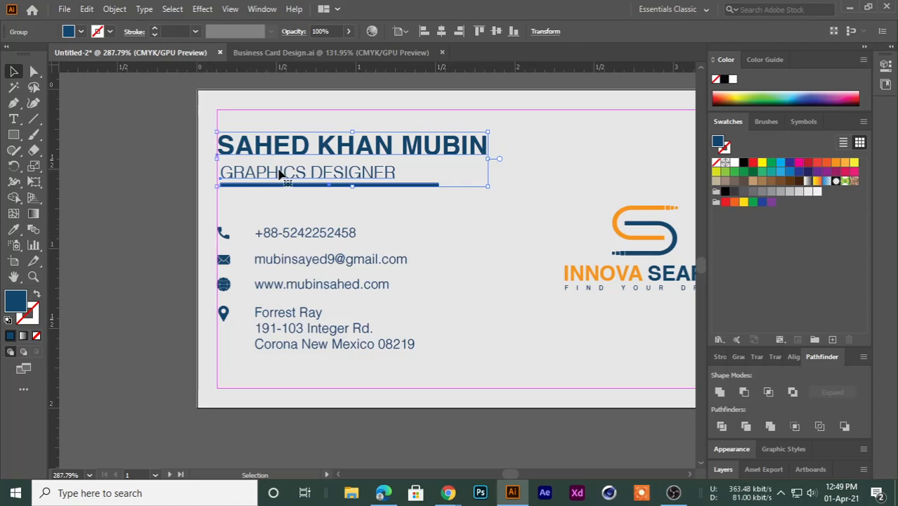
Isolate the heading group, select its name text to view the type settings, and exit isolation mode.
click(141, 169)
click(300, 143)
click(158, 184)
click(269, 163)
double_click(284, 153)
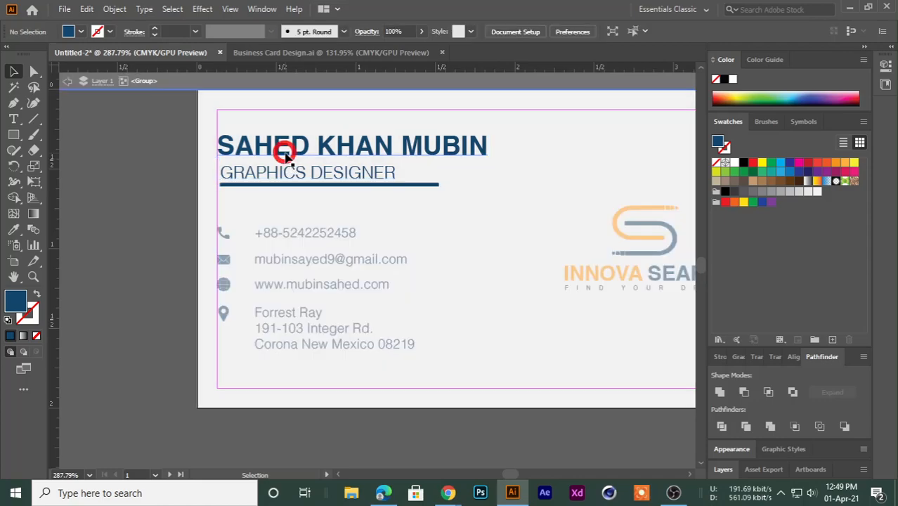
click(281, 156)
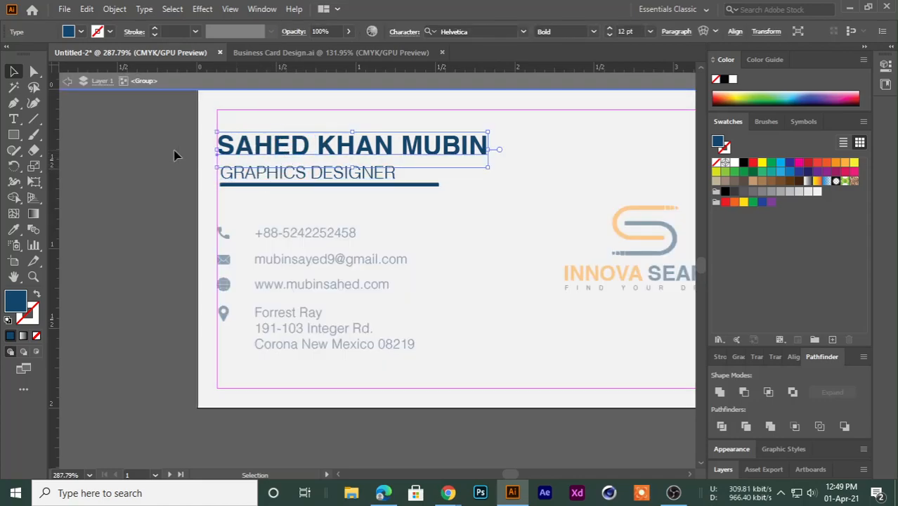
click(128, 166)
double_click(129, 166)
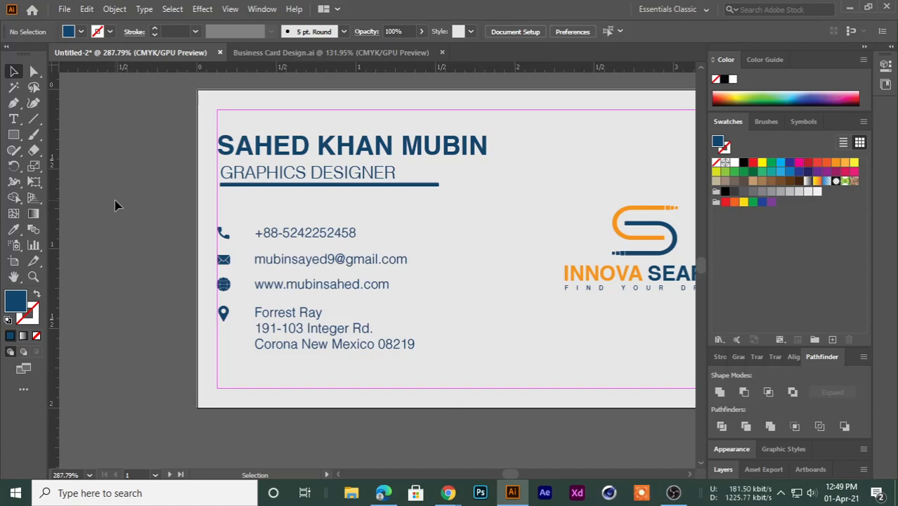
Inspect the heading group at closer zoom and select the e-mail line in the contact details.
click(262, 177)
key(ctrl+space)
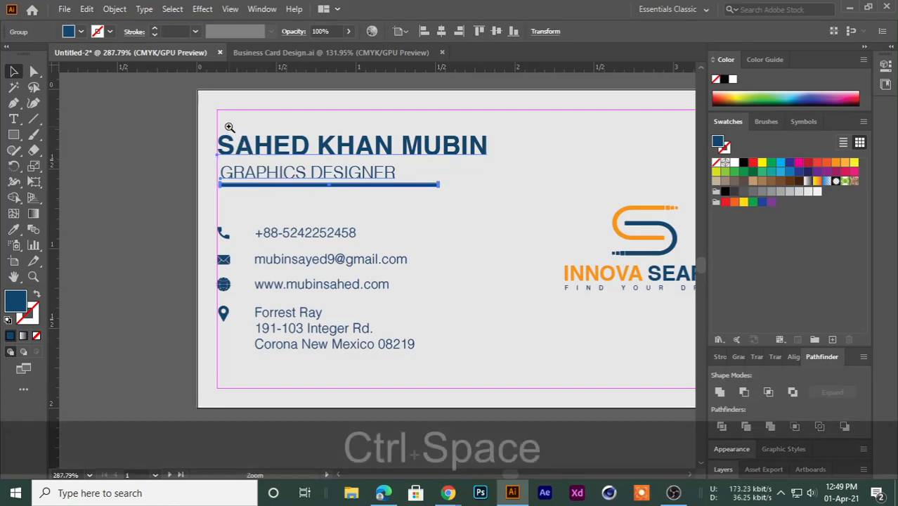
click(229, 126)
drag(370, 172, 354, 210)
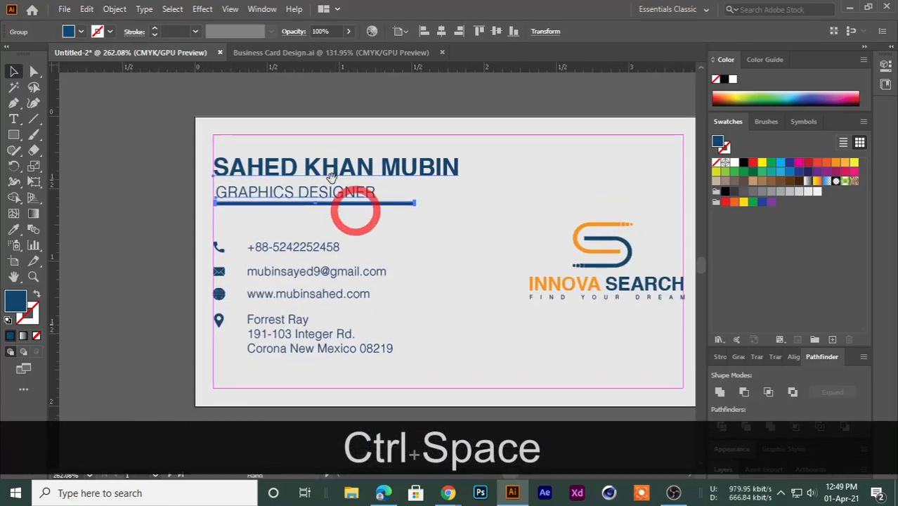
key(ctrl+space)
drag(313, 180, 343, 185)
key(ctrl+space)
drag(372, 248, 318, 184)
click(340, 187)
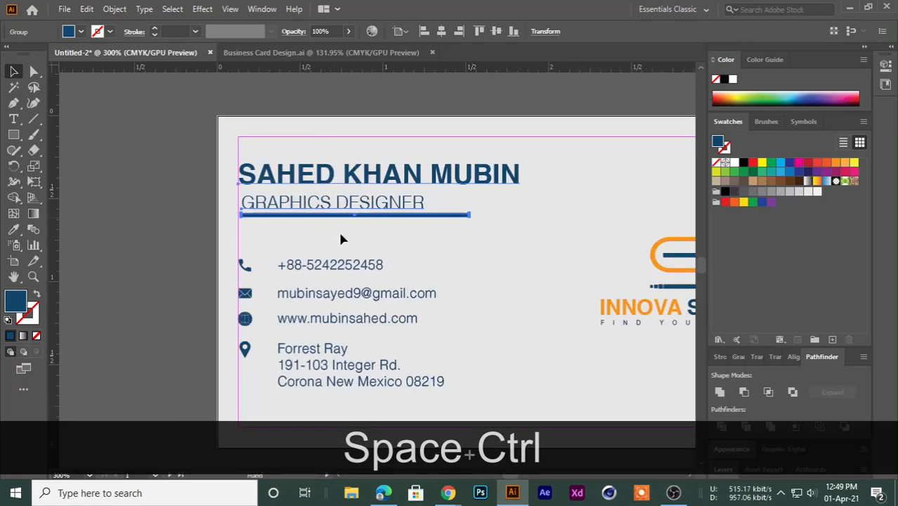
click(393, 291)
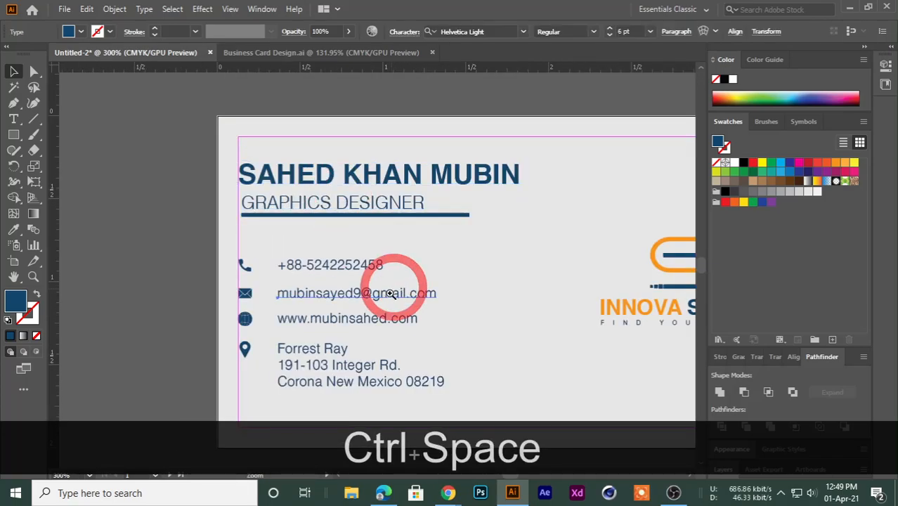
Nudge the INNOVA SEARCH logo group on the front card left until it sits well inside the safety-margin guide.
click(158, 264)
key(ctrl+space)
drag(365, 294, 283, 282)
key(ctrl+space)
drag(346, 281, 327, 283)
drag(337, 306, 320, 269)
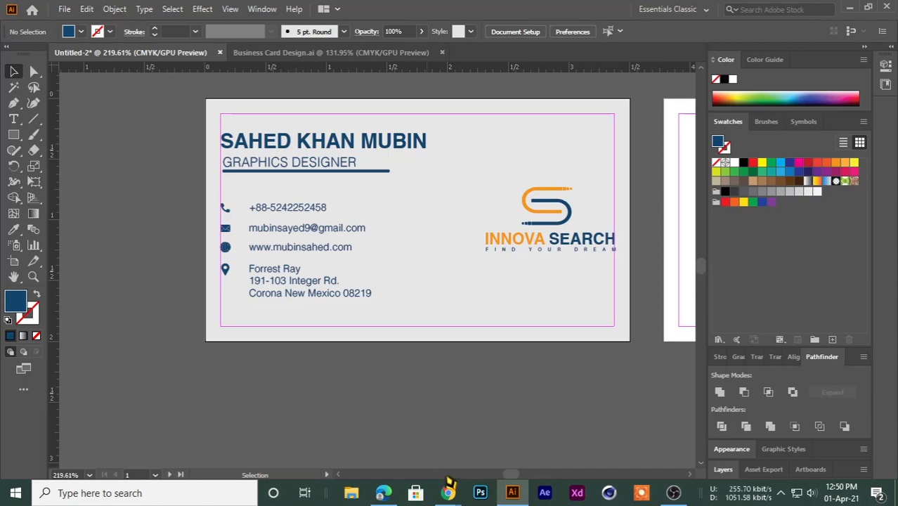
click(589, 260)
key(Left)
key(Left)
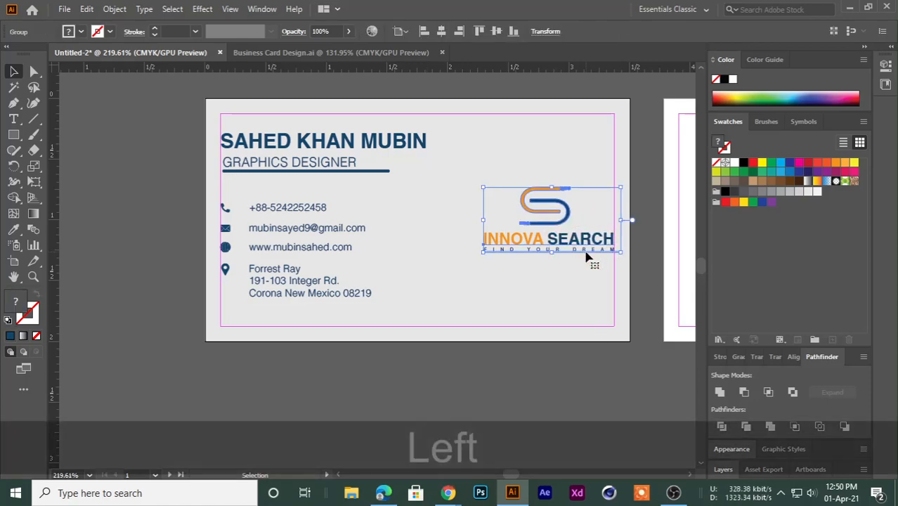
key(Left)
key(Left)
key(Left)
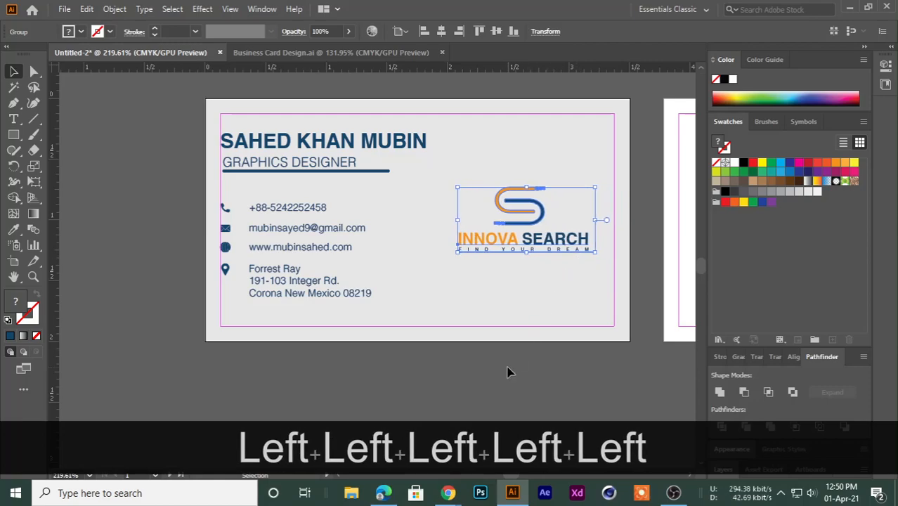
click(501, 367)
key(space)
drag(492, 272, 435, 306)
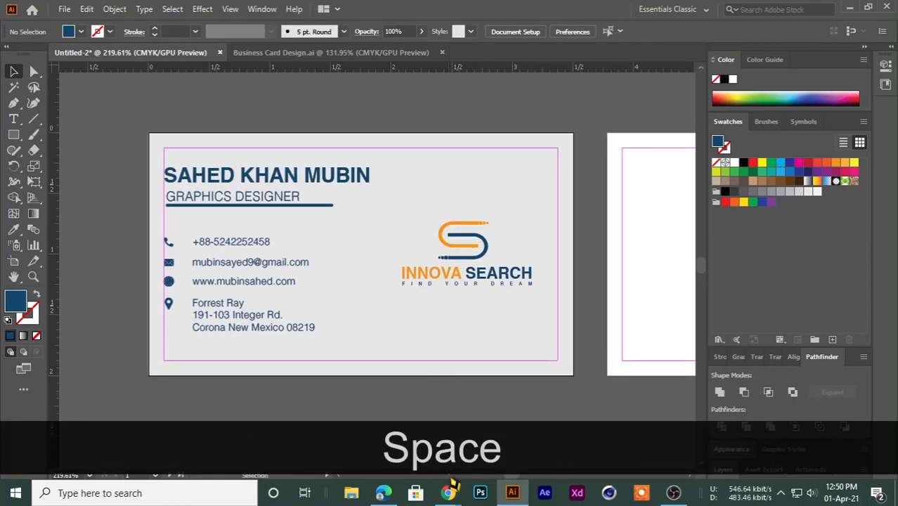
Switch to Chrome and browse the Google image results for "business card design" to compare layout examples.
mouse_move(453, 486)
click(381, 421)
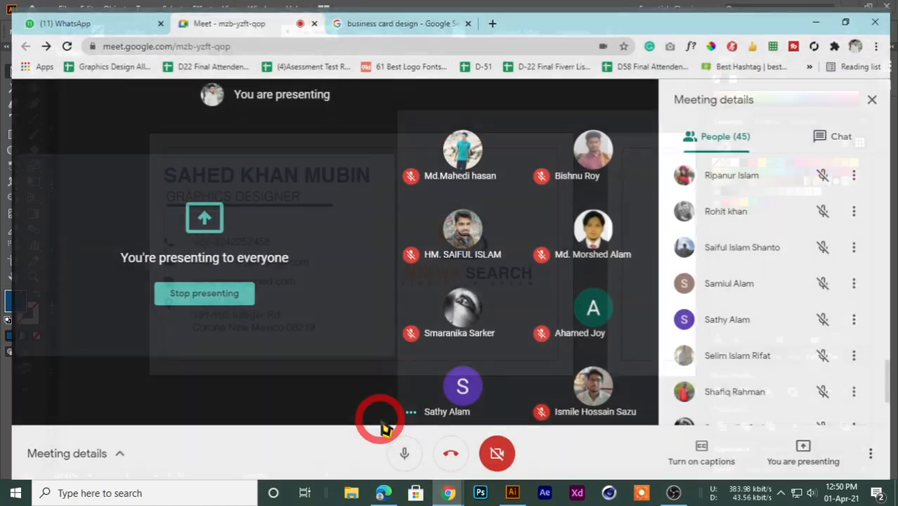
click(376, 10)
scroll(309, 262, up, 1)
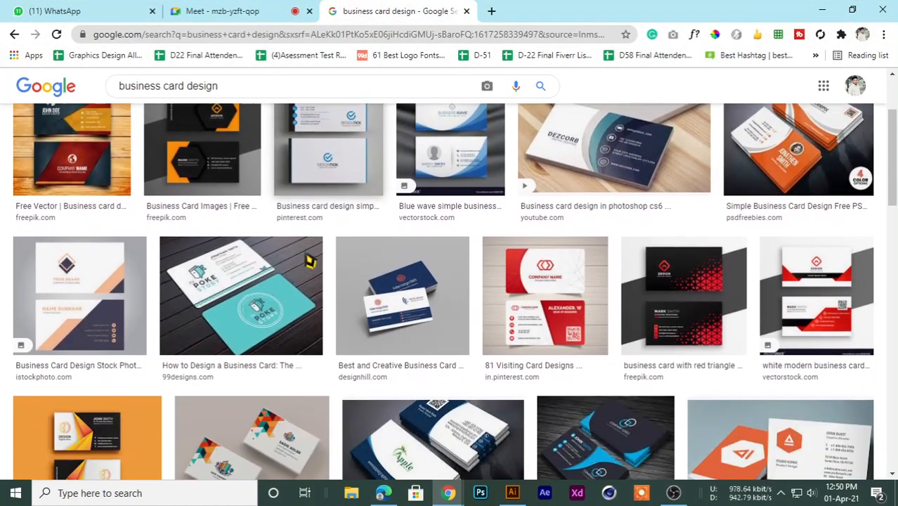
scroll(309, 262, down, 2)
scroll(309, 262, up, 2)
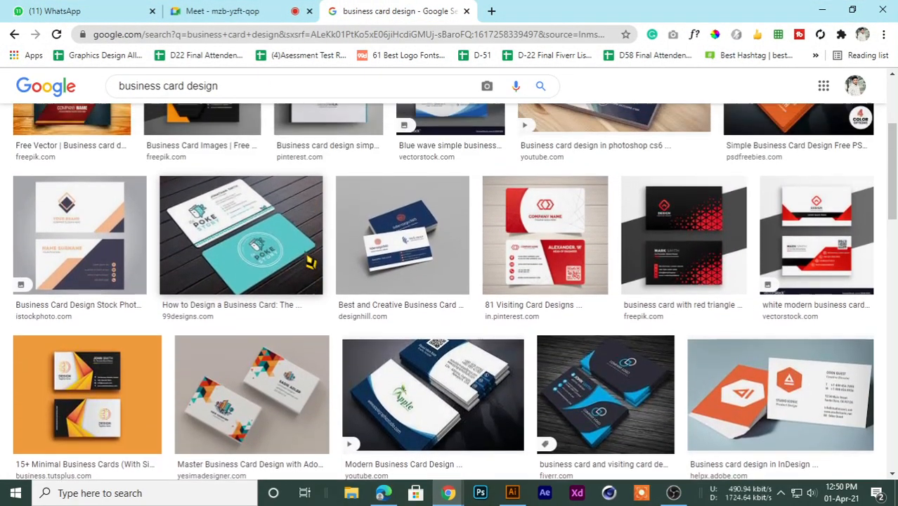
scroll(309, 262, down, 2)
scroll(309, 262, down, 2)
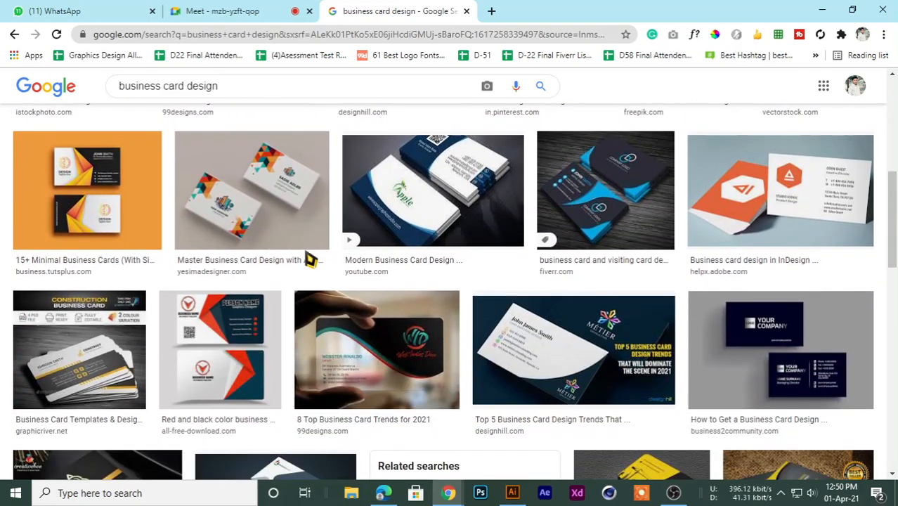
scroll(309, 261, down, 2)
scroll(309, 261, down, 1)
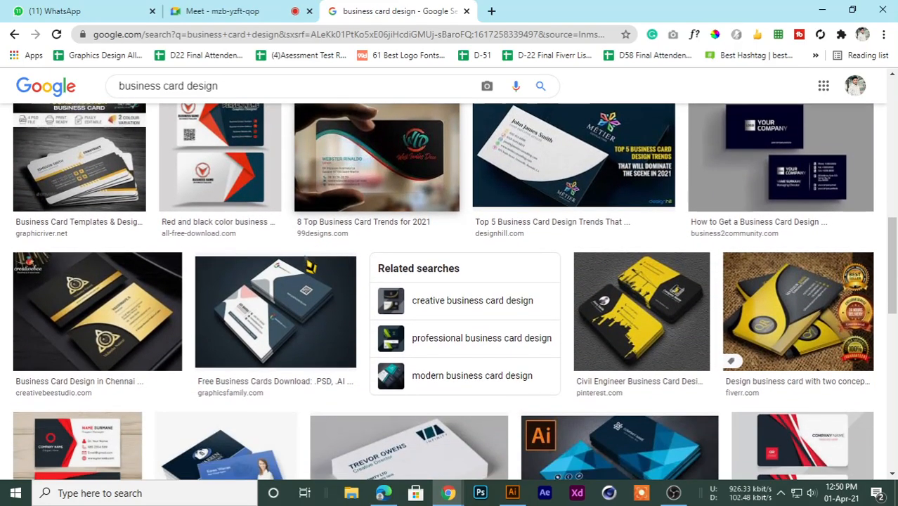
scroll(309, 261, down, 2)
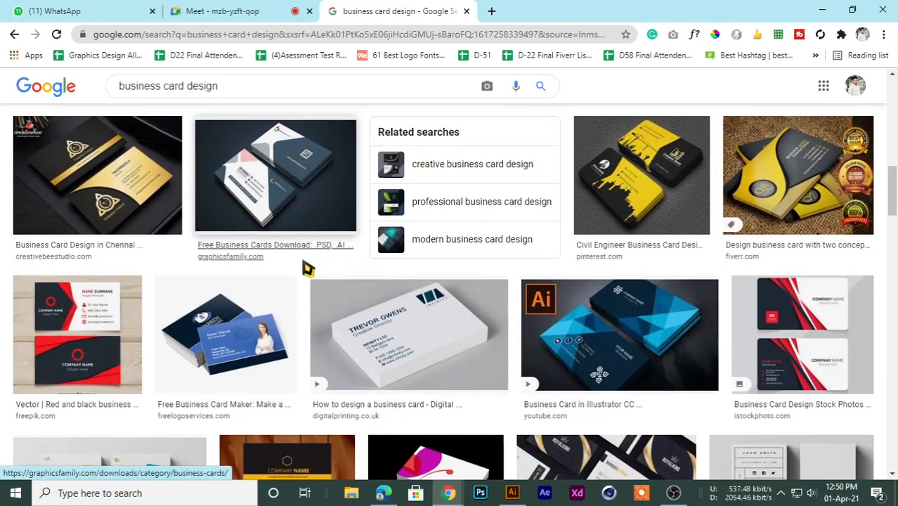
scroll(307, 265, down, 2)
scroll(307, 267, down, 2)
scroll(307, 267, down, 2)
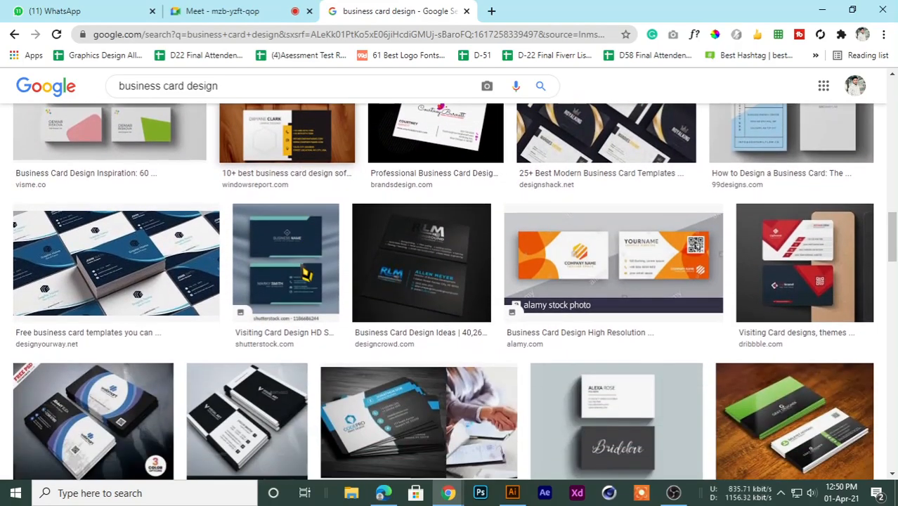
scroll(307, 273, down, 2)
scroll(300, 267, up, 6)
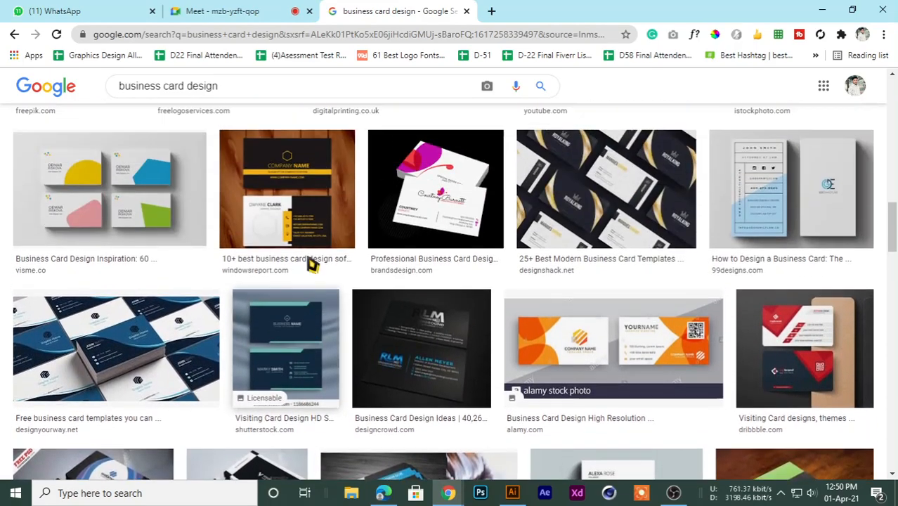
Open a new browser tab and go back to the start of the "business card design" image results.
click(491, 12)
click(337, 12)
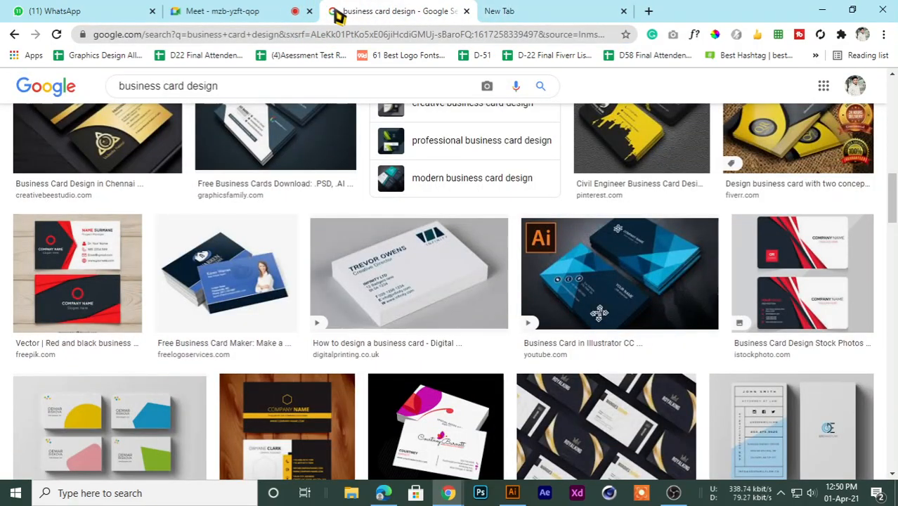
click(546, 10)
click(394, 11)
click(545, 10)
click(253, 40)
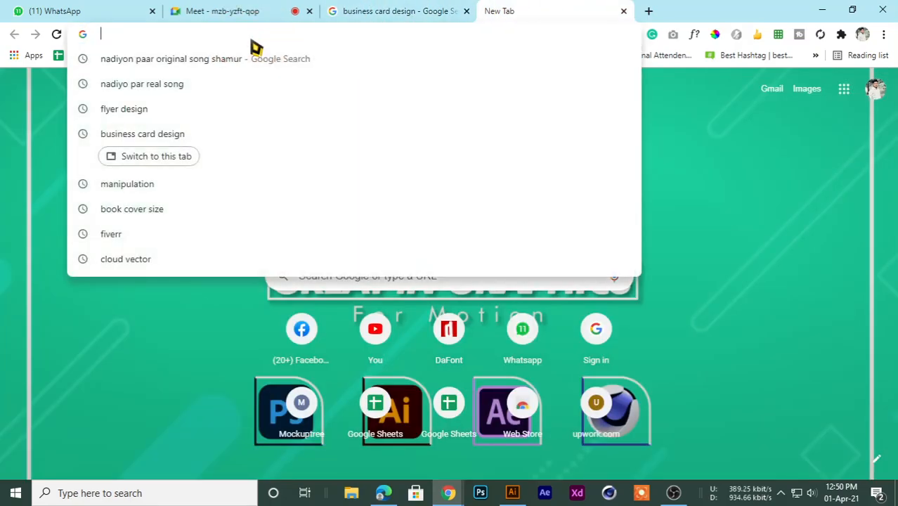
click(347, 11)
scroll(276, 225, up, 5)
scroll(260, 218, up, 10)
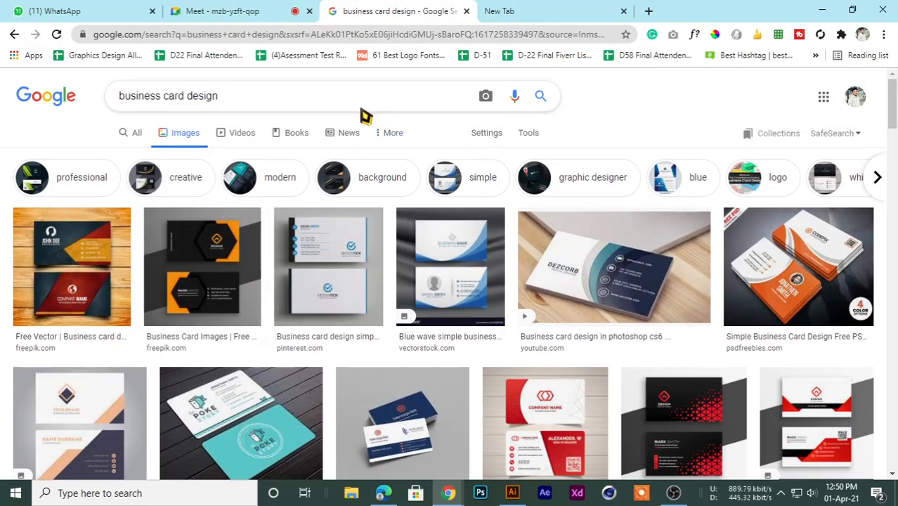
Search Google Images for "luxury business card" in the empty tab.
click(532, 10)
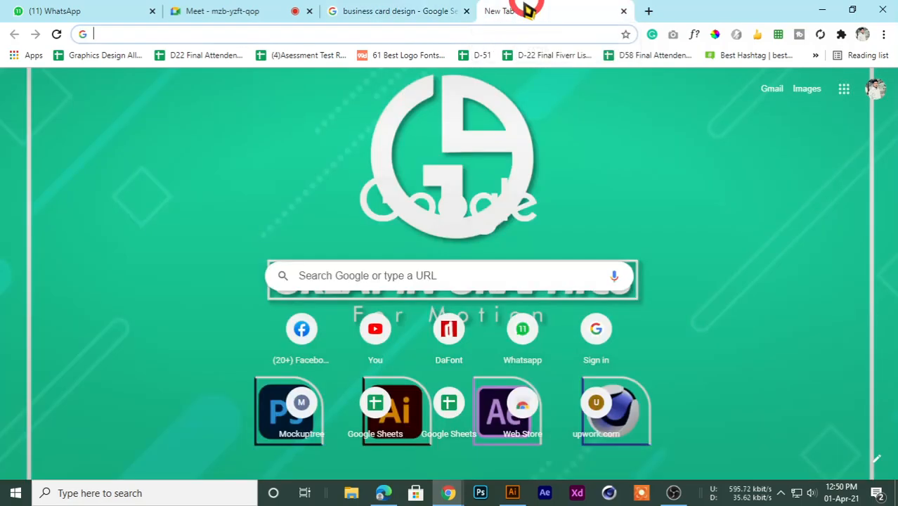
click(255, 37)
text(LU)
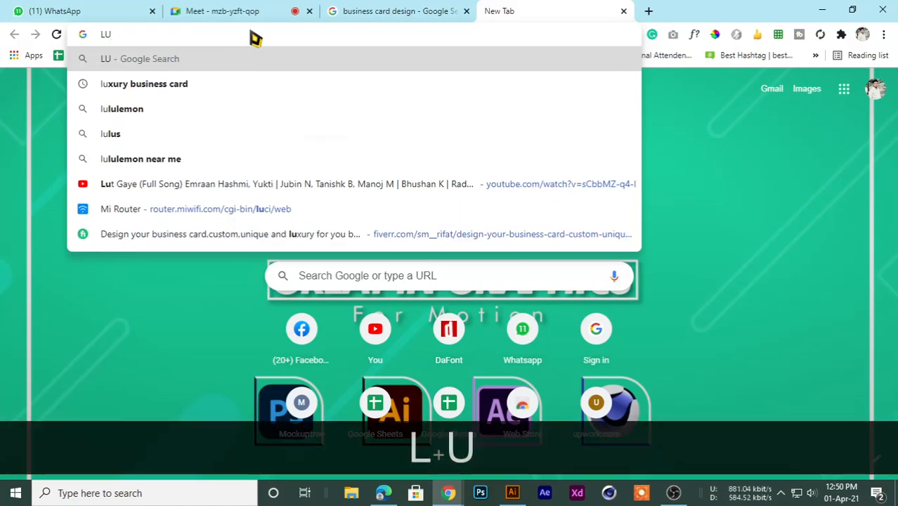
click(141, 84)
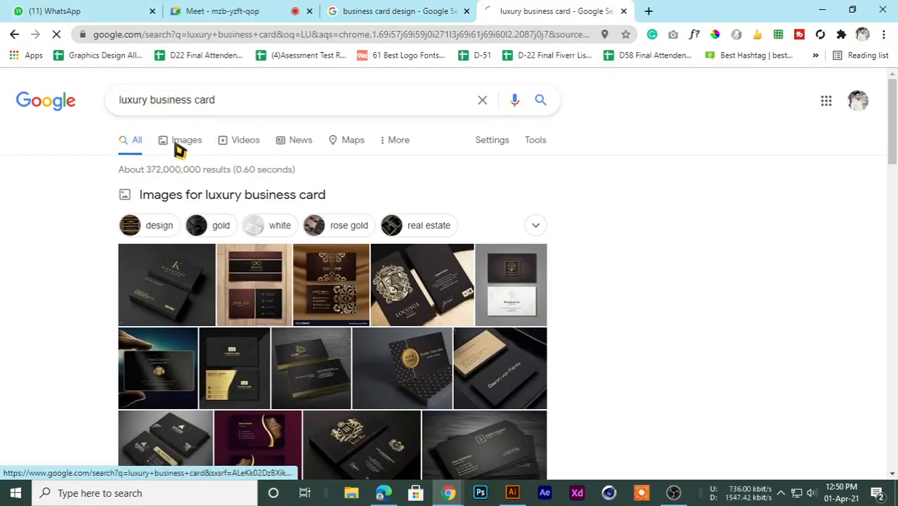
click(179, 142)
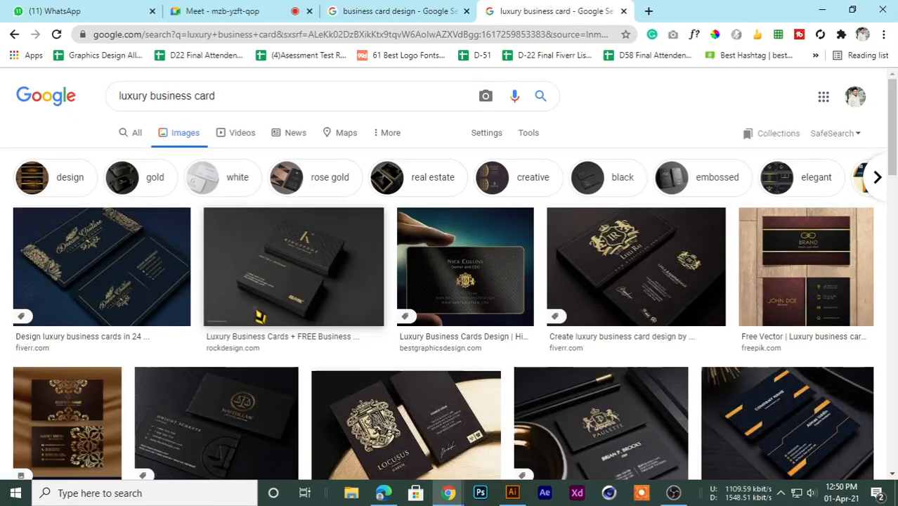
Search Google Images for "square business card" in another new tab.
click(648, 12)
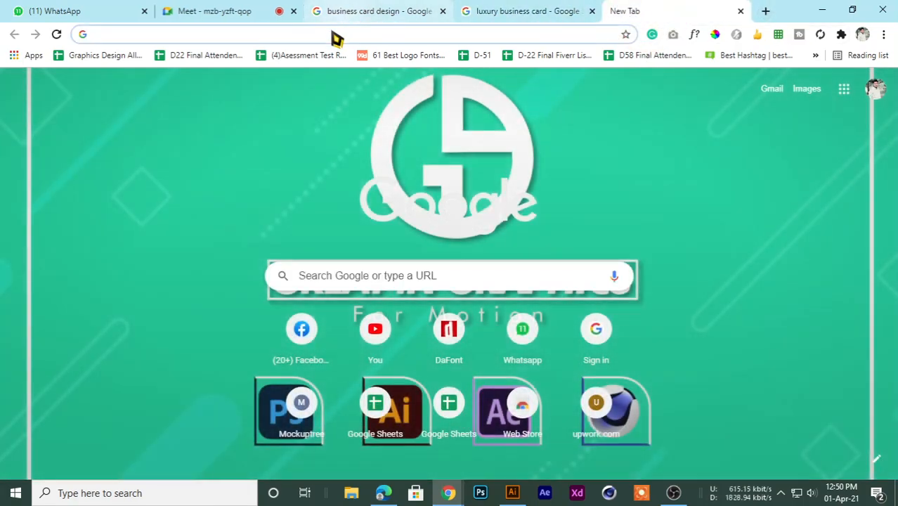
click(333, 40)
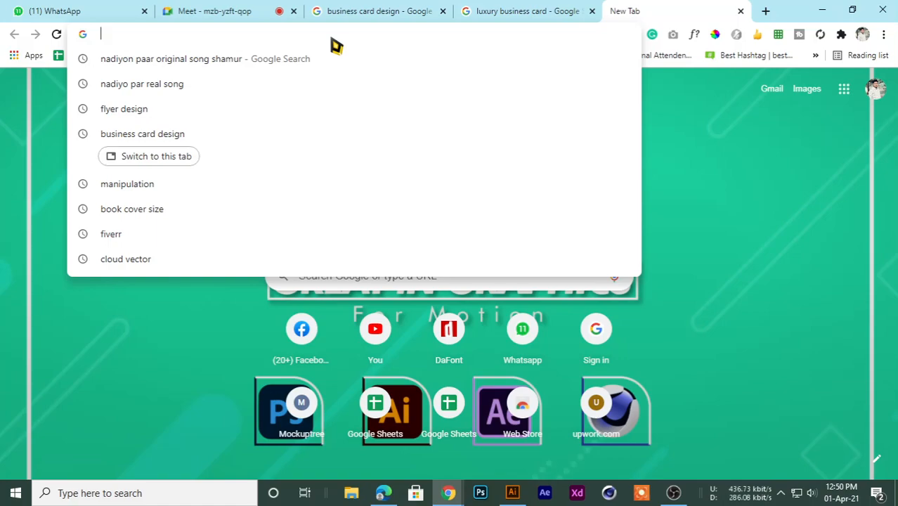
text(SQU)
click(139, 82)
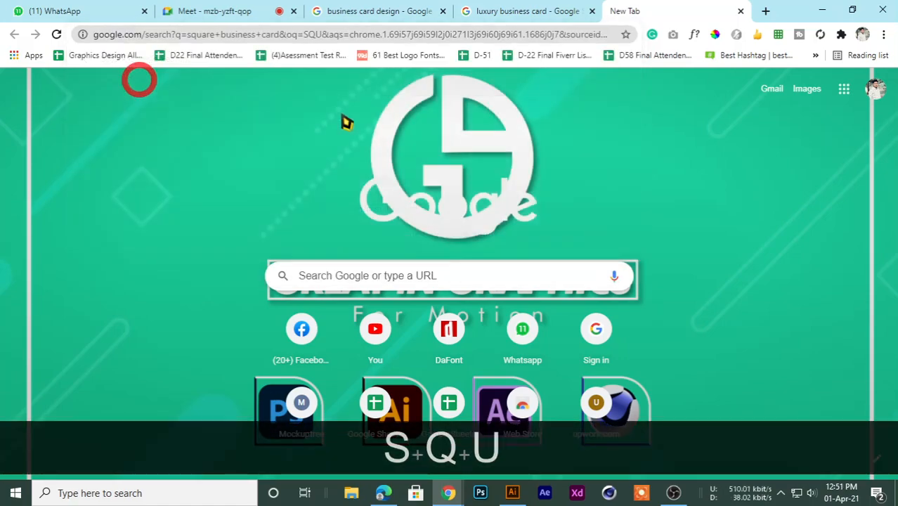
click(180, 142)
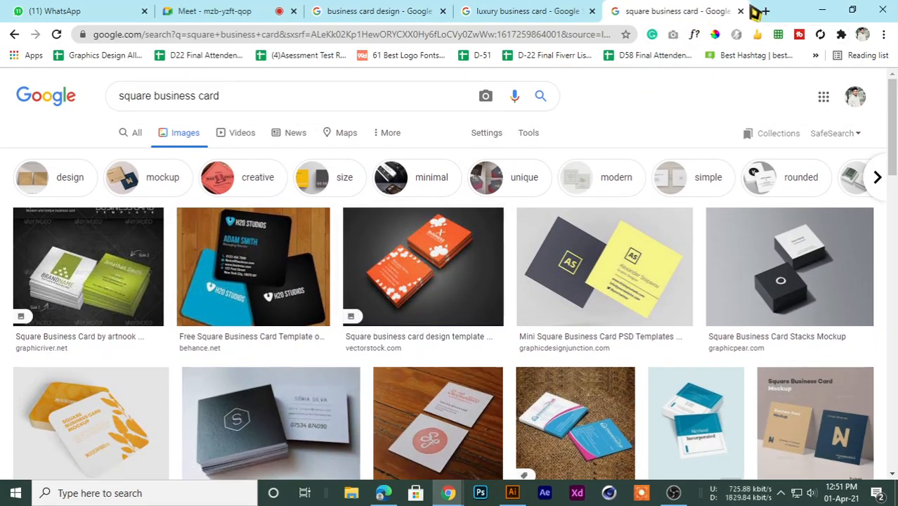
Search Google Images for "round business card" in a further new tab.
click(765, 12)
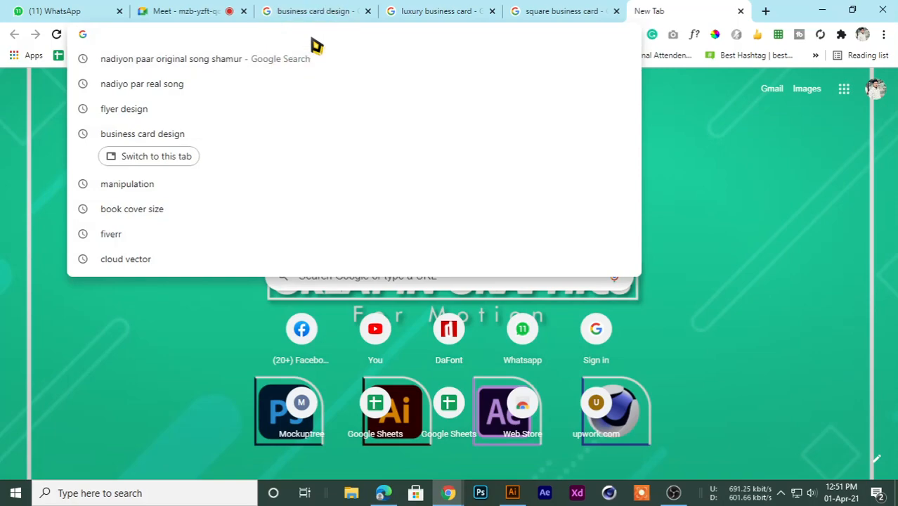
text(RO)
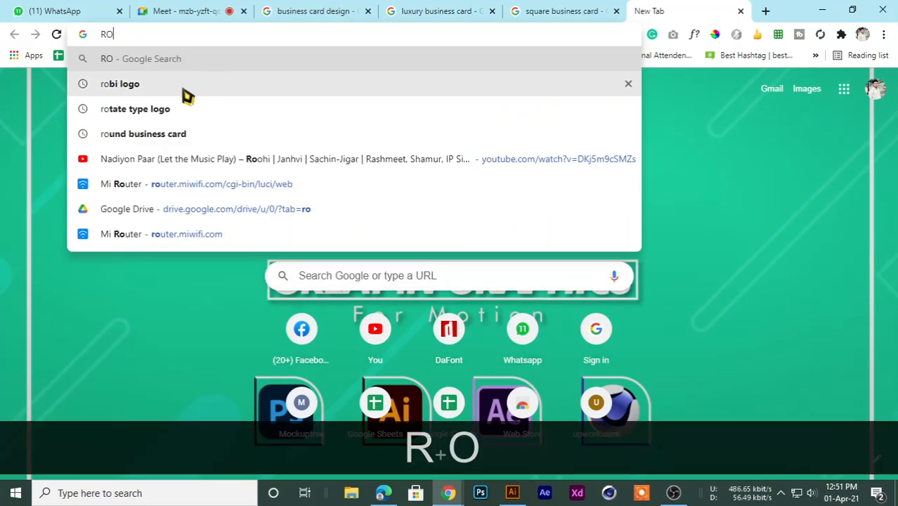
click(118, 136)
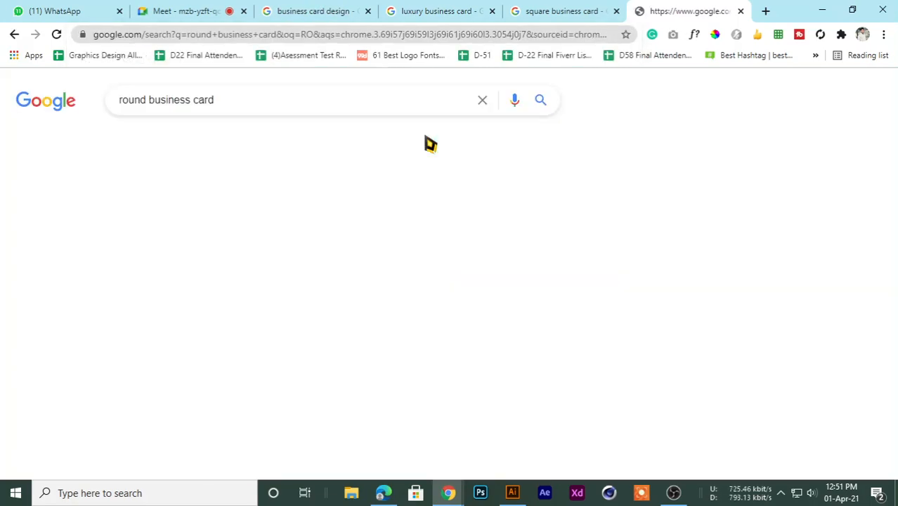
click(191, 144)
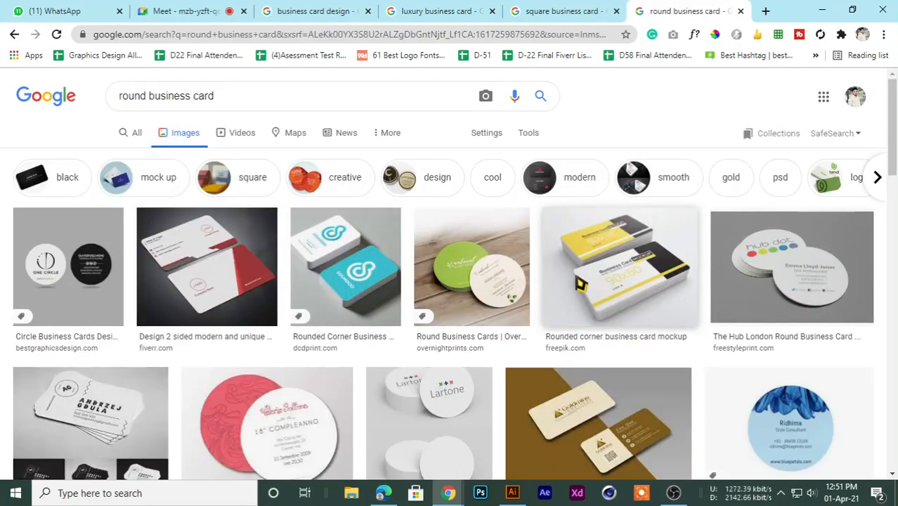
Browse the round business card images and preview the circle business card design from prodesigns.com.
scroll(337, 292, down, 3)
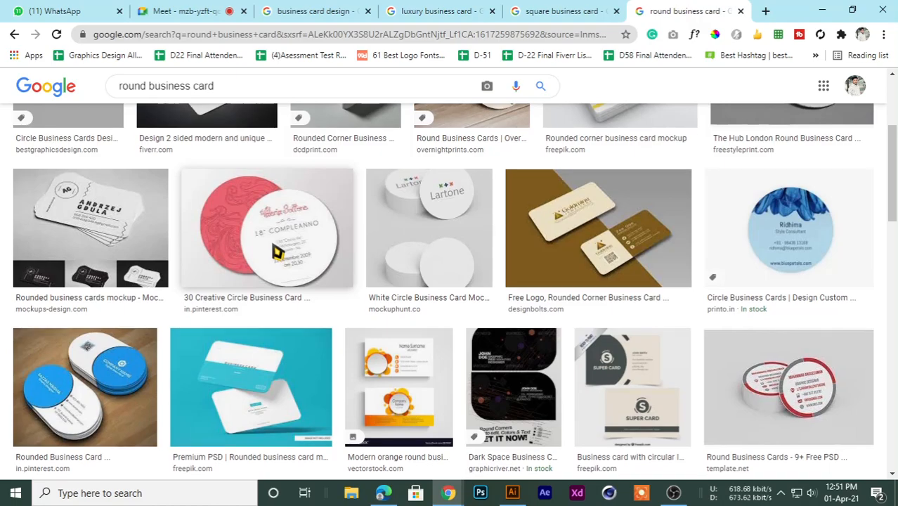
scroll(278, 251, down, 3)
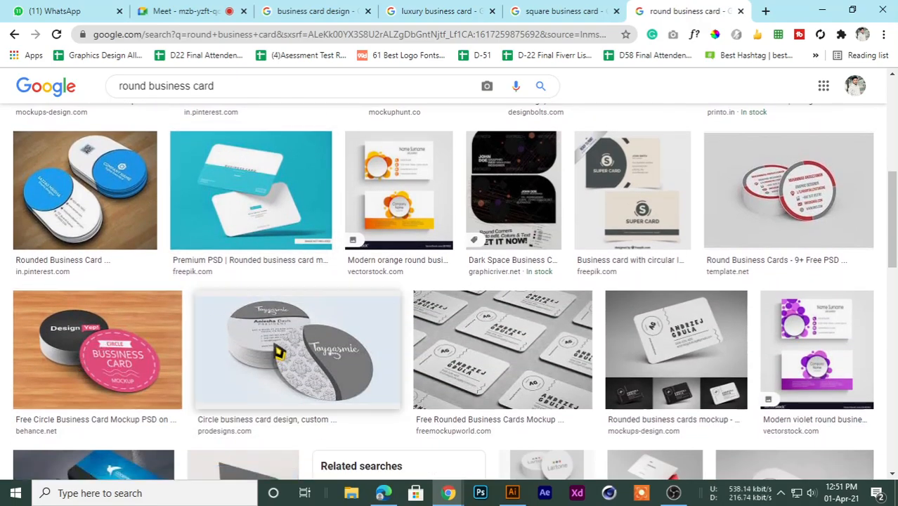
click(278, 351)
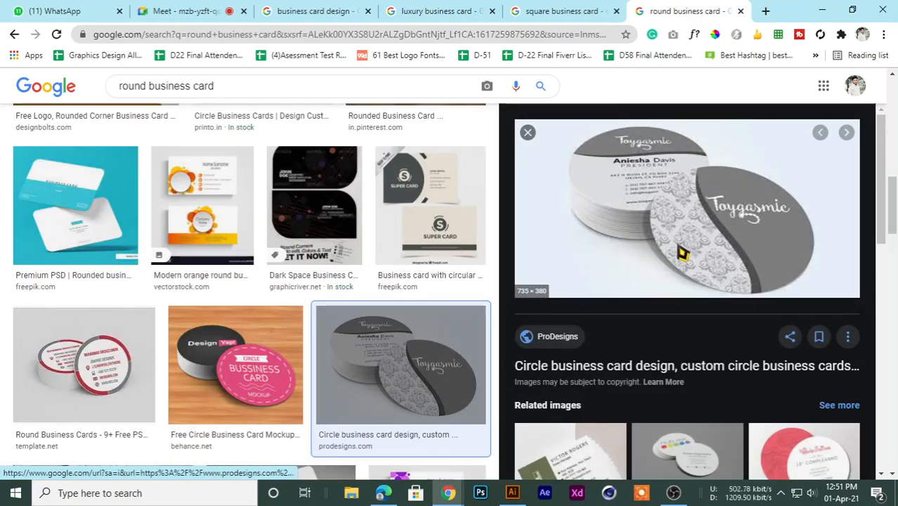
click(555, 10)
click(677, 10)
Open one more new tab and clear its search entry.
click(765, 11)
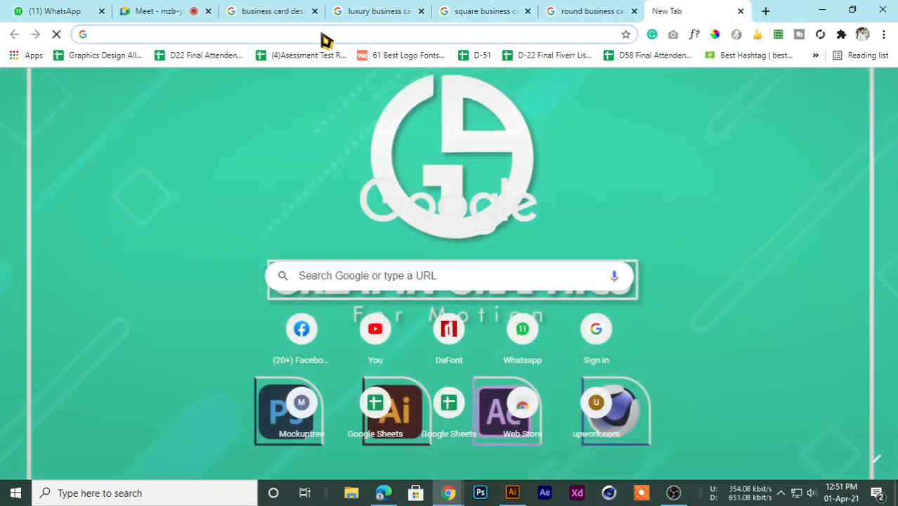
key(BackSpace)
key(BackSpace)
key(BackSpace)
key(BackSpace)
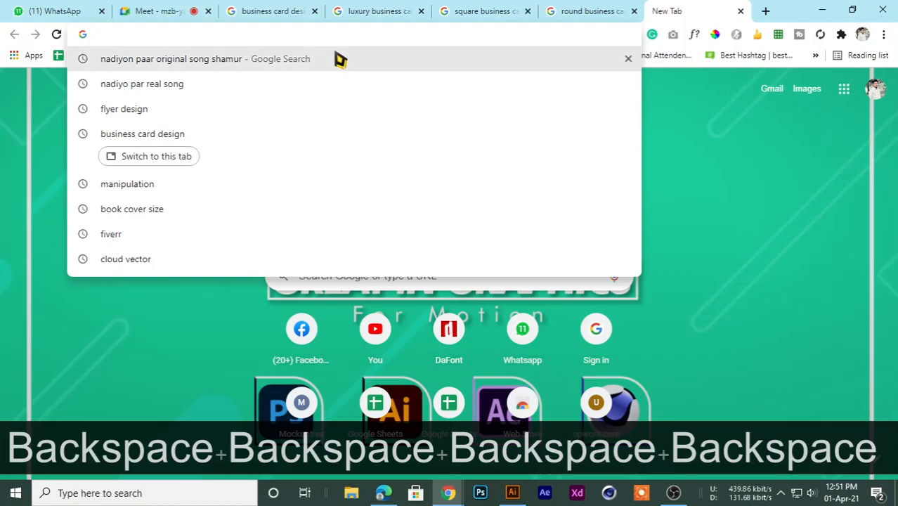
click(197, 44)
key(BackSpace)
key(BackSpace)
Return to the round business card results and examine the designs around the previewed circle card.
click(575, 10)
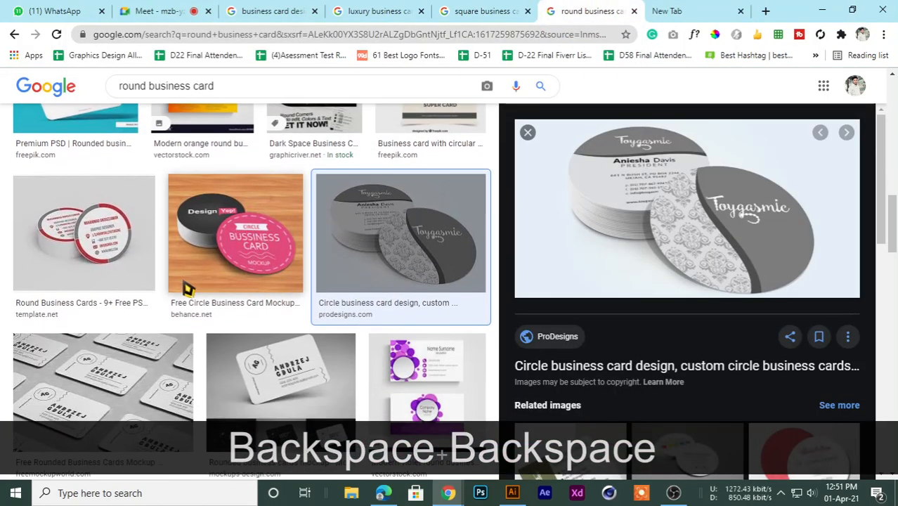
scroll(200, 282, down, 1)
scroll(618, 295, down, 3)
scroll(609, 307, up, 3)
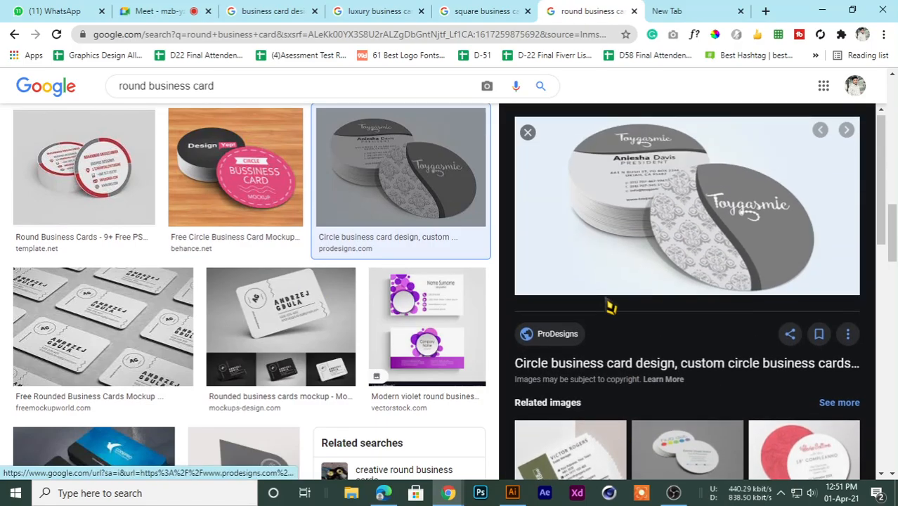
click(666, 10)
click(110, 36)
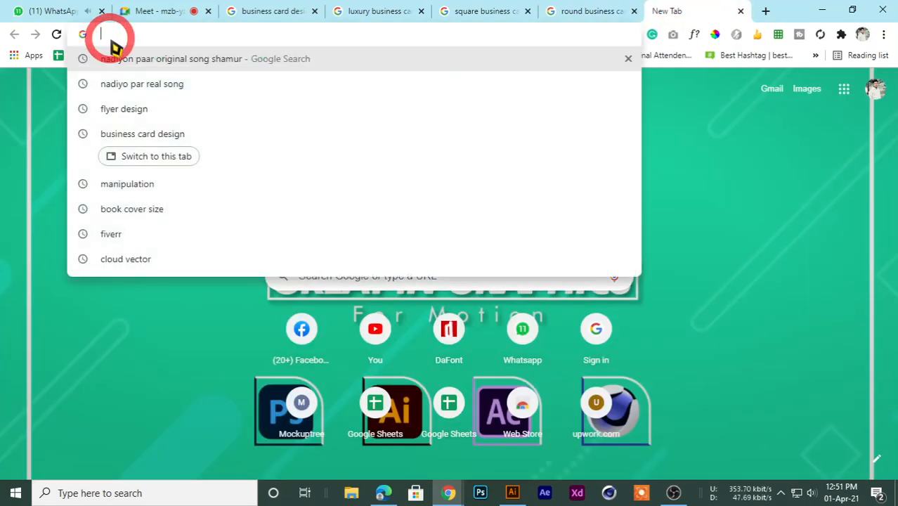
key(BackSpace)
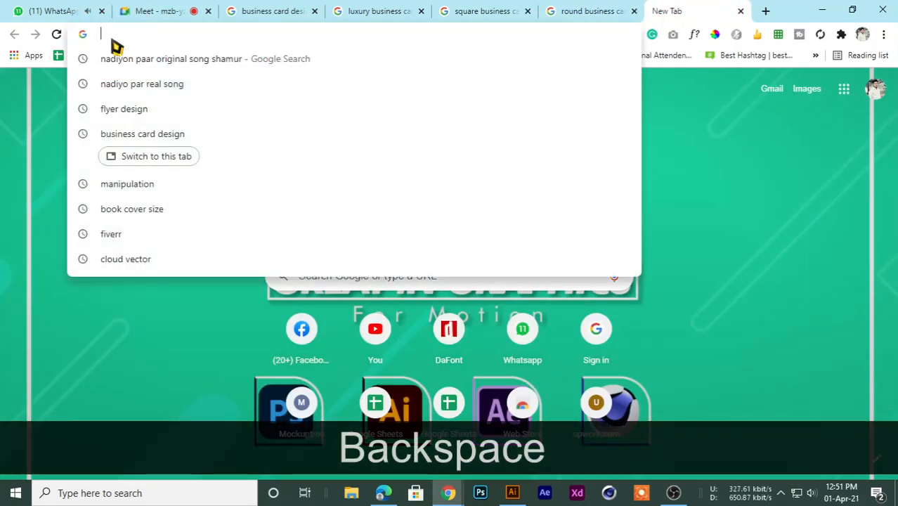
key(BackSpace)
Return to the luxury business card results and preview the dark card design from bestgraphicsdesign.com.
click(568, 10)
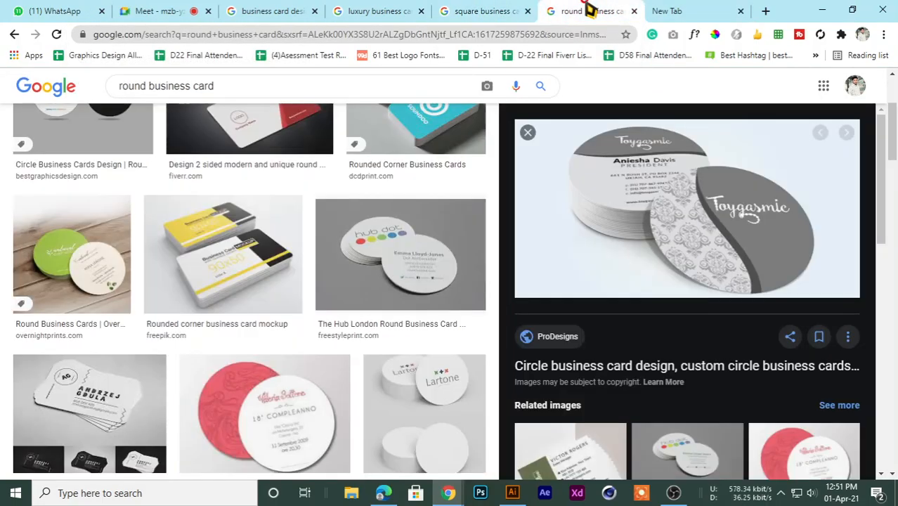
click(477, 11)
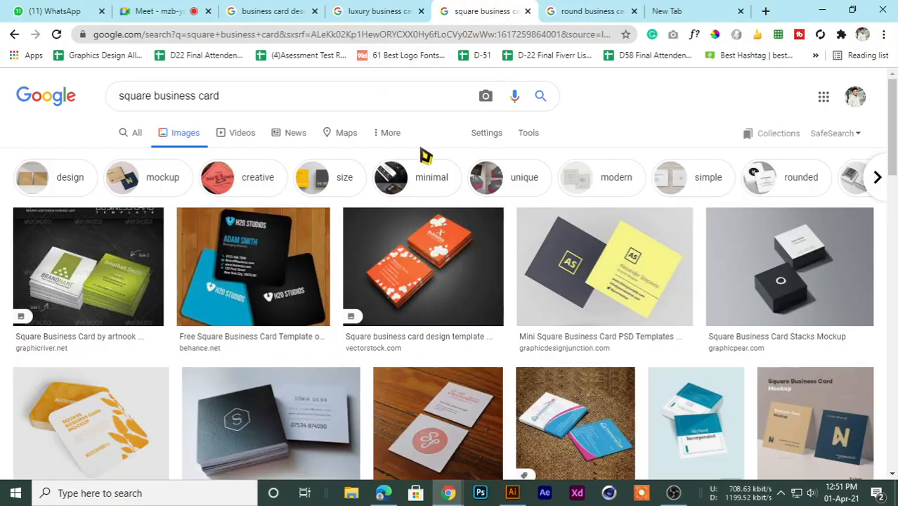
click(369, 10)
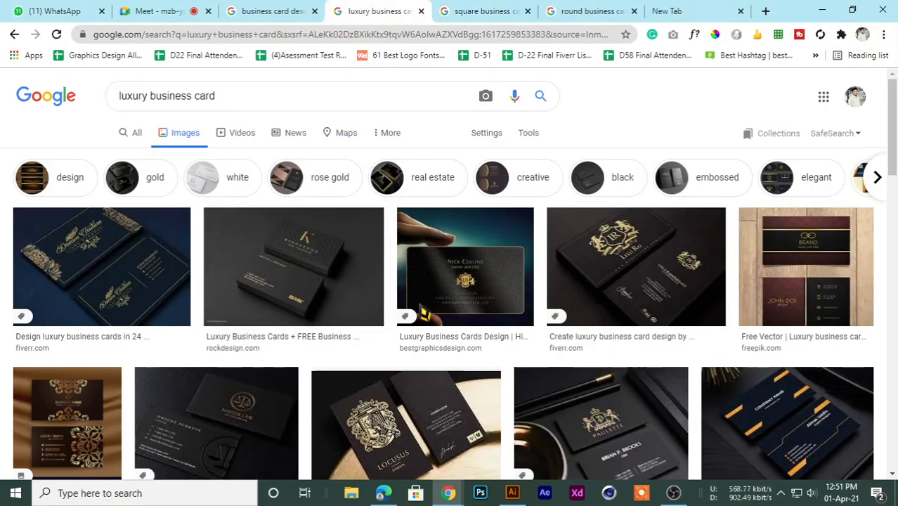
click(513, 258)
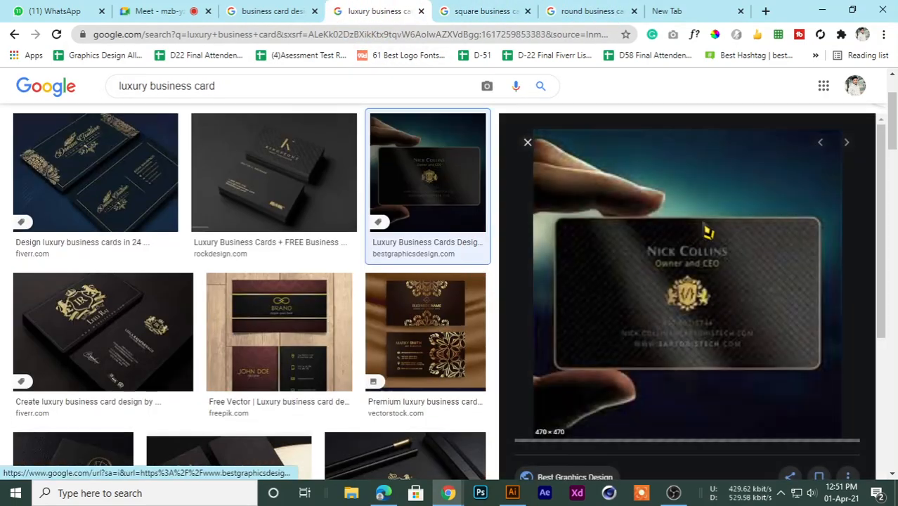
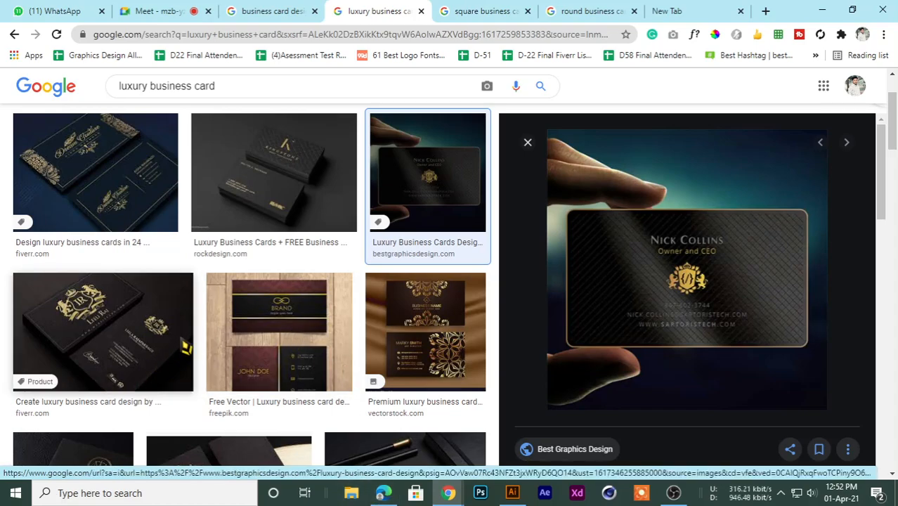
scroll(187, 342, up, 2)
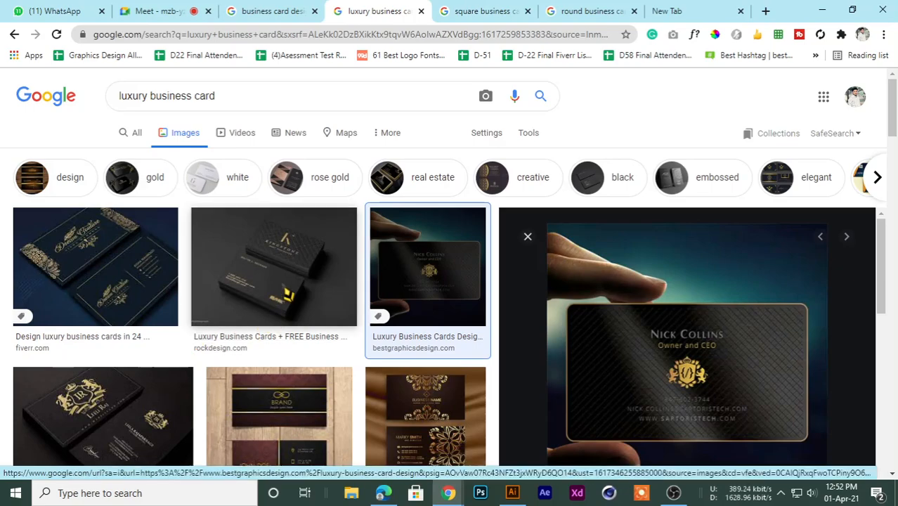
Copy the navy and gold Dream Couture card image from fiverr.com and paste it into the Illustrator business card document.
click(78, 275)
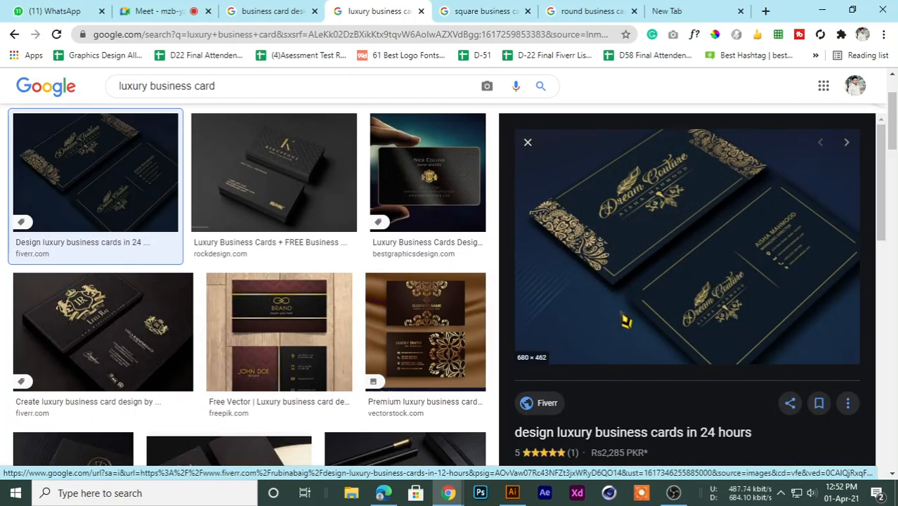
right_click(583, 184)
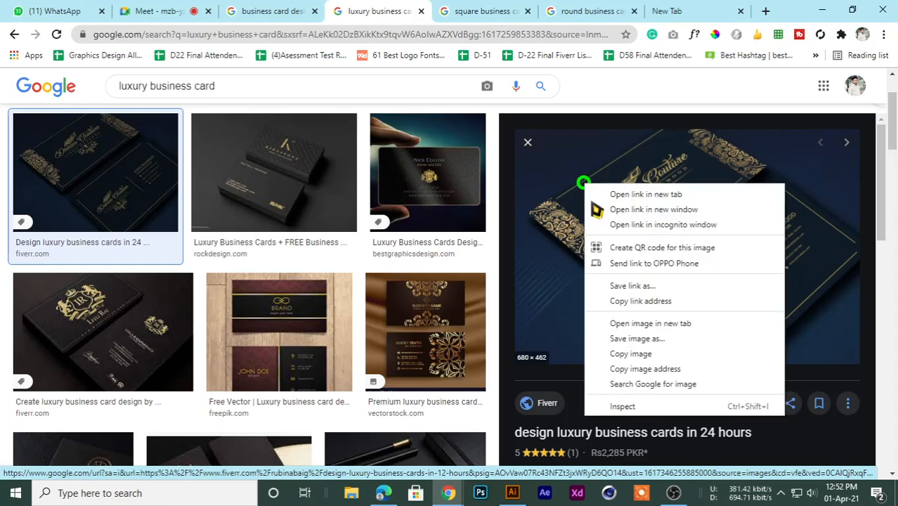
click(604, 353)
click(512, 490)
drag(524, 232, 162, 283)
key(ctrl+v)
Resize the pasted Dream Couture reference image and place it beside the blank second artboard with a small gap.
key(ctrl+c)
drag(470, 295, 238, 348)
drag(496, 200, 224, 384)
drag(190, 416, 297, 295)
drag(434, 229, 588, 340)
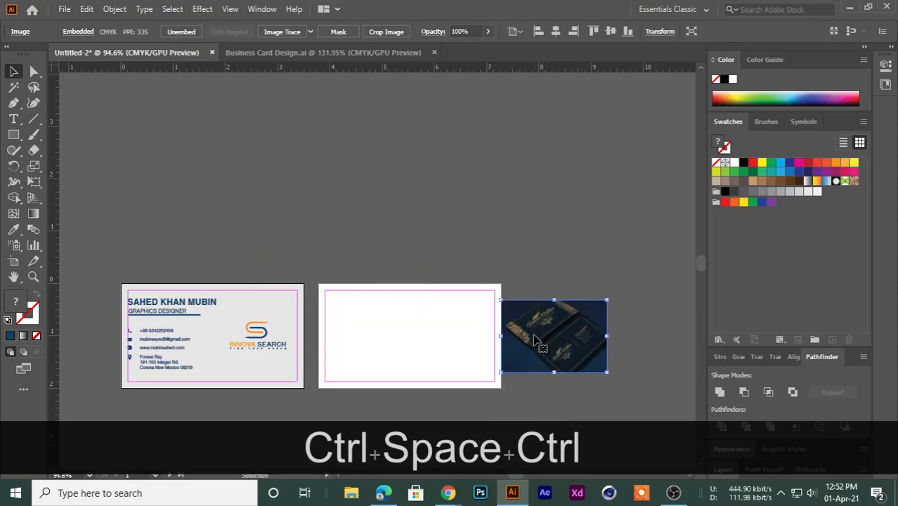
drag(510, 316, 605, 359)
drag(520, 361, 420, 269)
drag(575, 319, 632, 359)
drag(531, 303, 554, 277)
drag(270, 253, 335, 236)
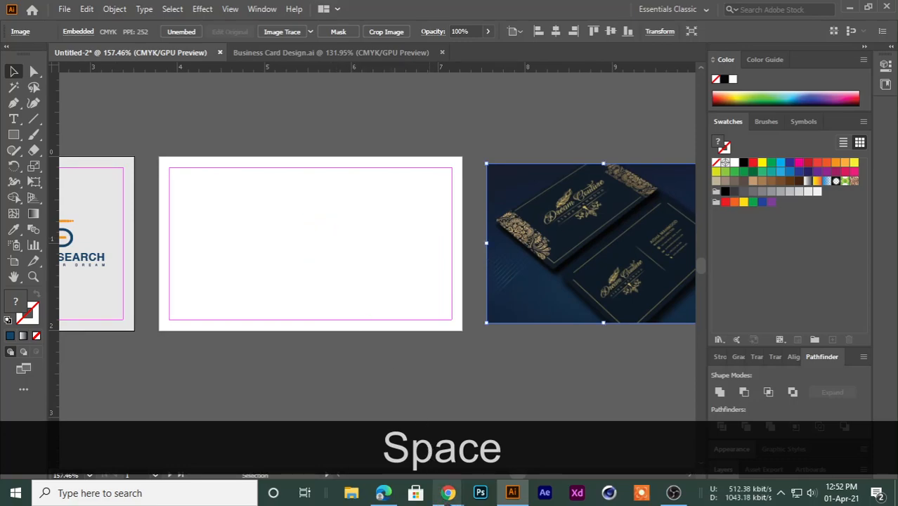
mouse_move(455, 493)
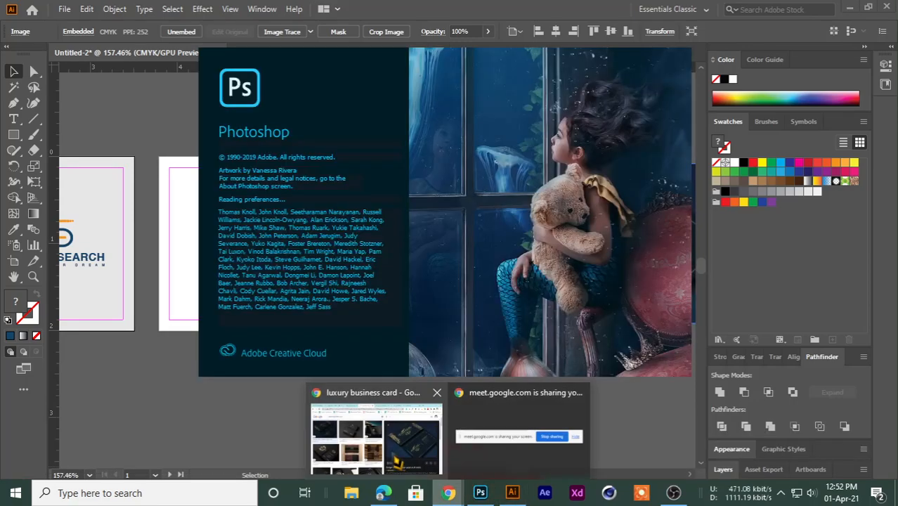
click(383, 439)
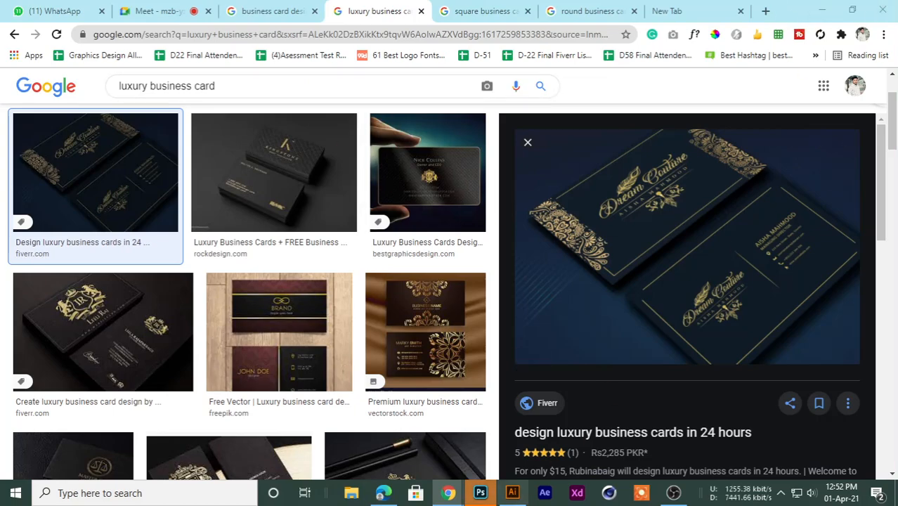
click(480, 492)
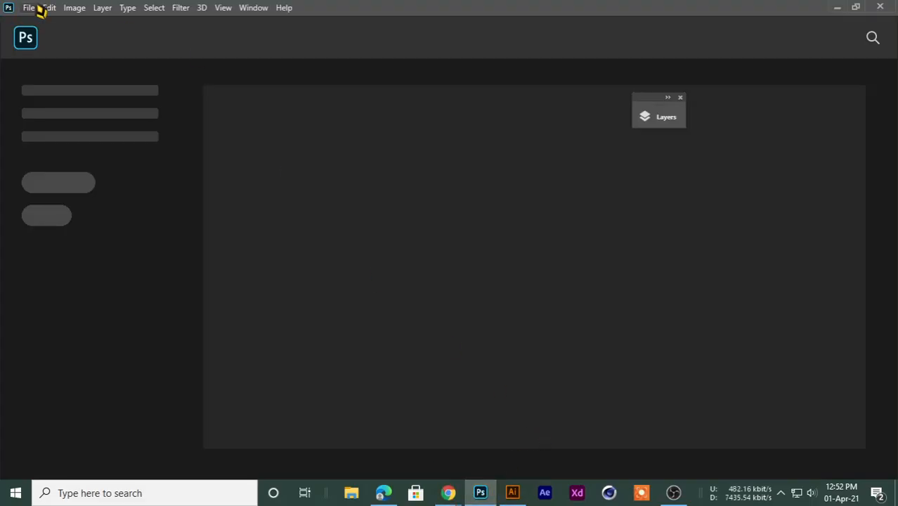
click(32, 8)
click(95, 32)
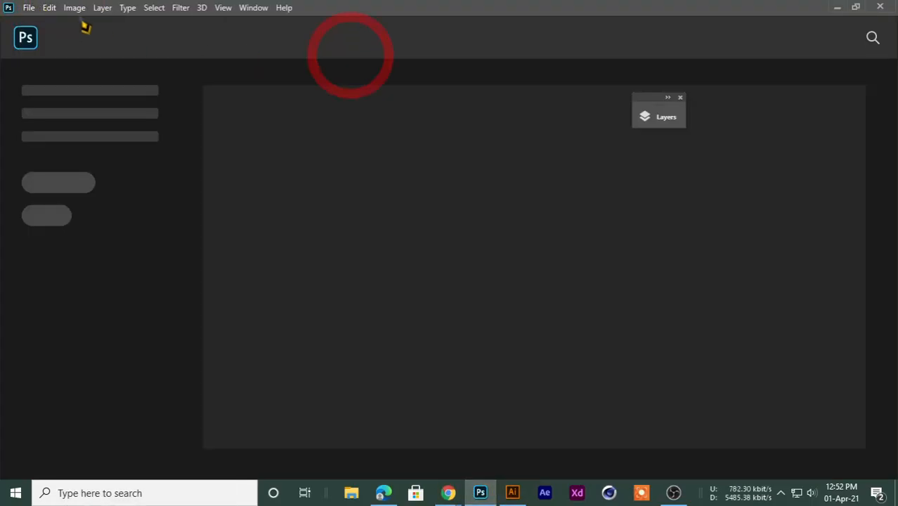
click(29, 8)
click(270, 58)
click(31, 8)
click(39, 23)
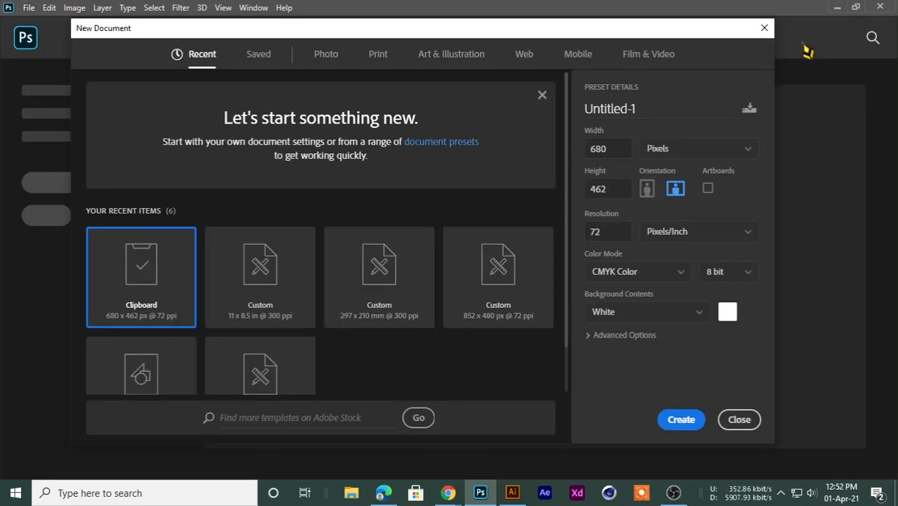
click(765, 28)
Open the recent file design-any-business-card-with-print-ready-files2.jpg in Photoshop to view it, and close it again.
click(29, 8)
click(56, 87)
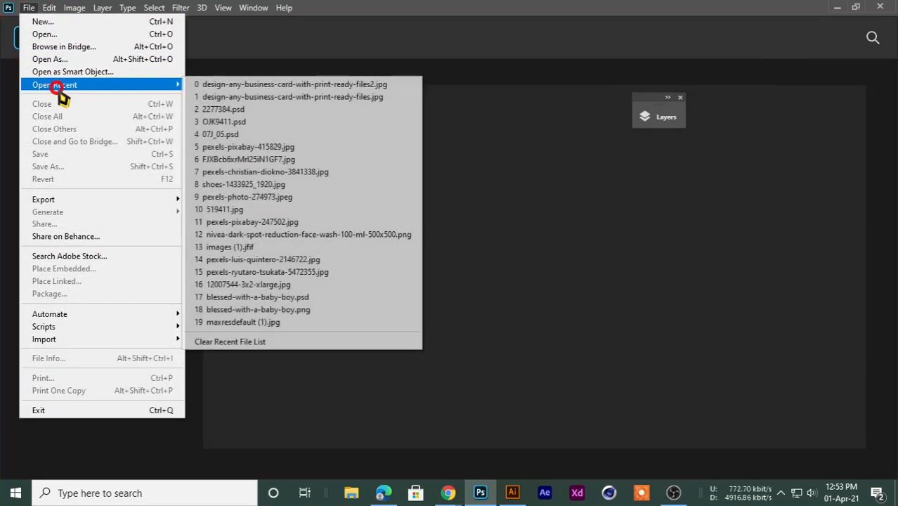
click(276, 90)
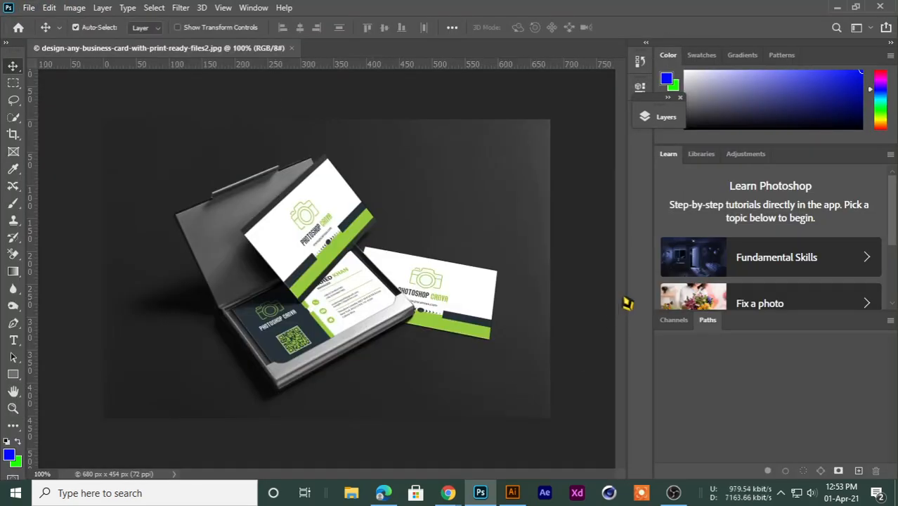
click(291, 48)
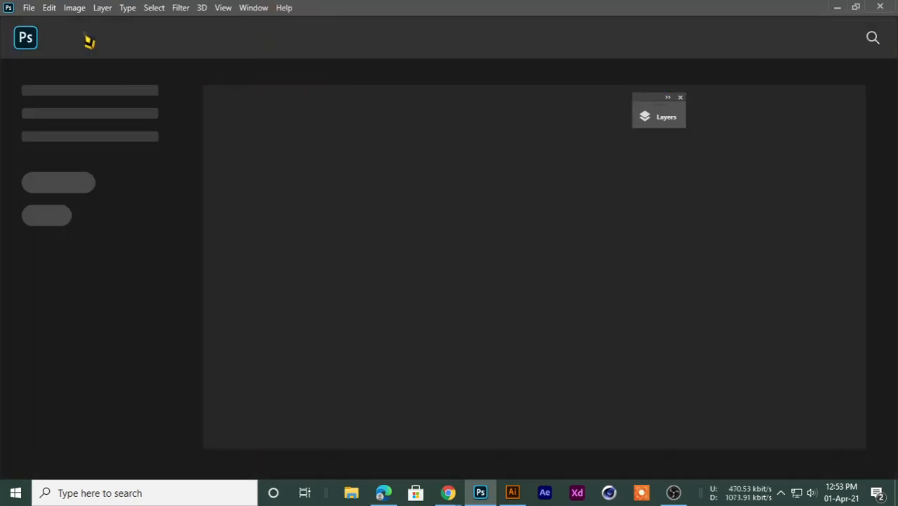
click(30, 9)
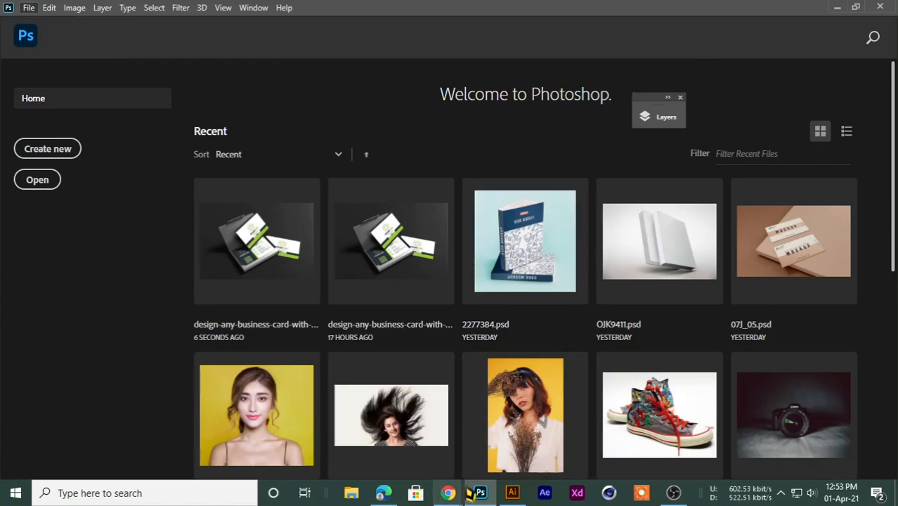
Switch to the Google Meet call in the browser and raise the speaker volume to 24.
mouse_move(448, 493)
click(373, 436)
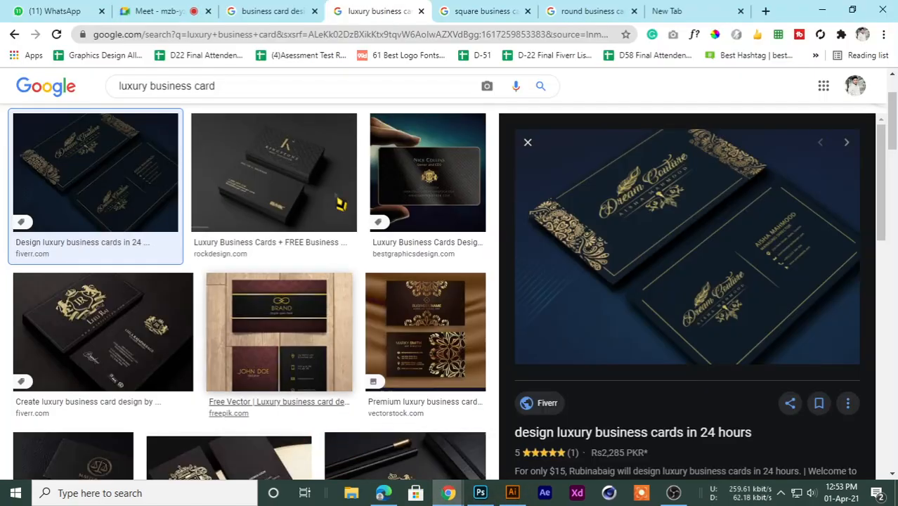
click(163, 10)
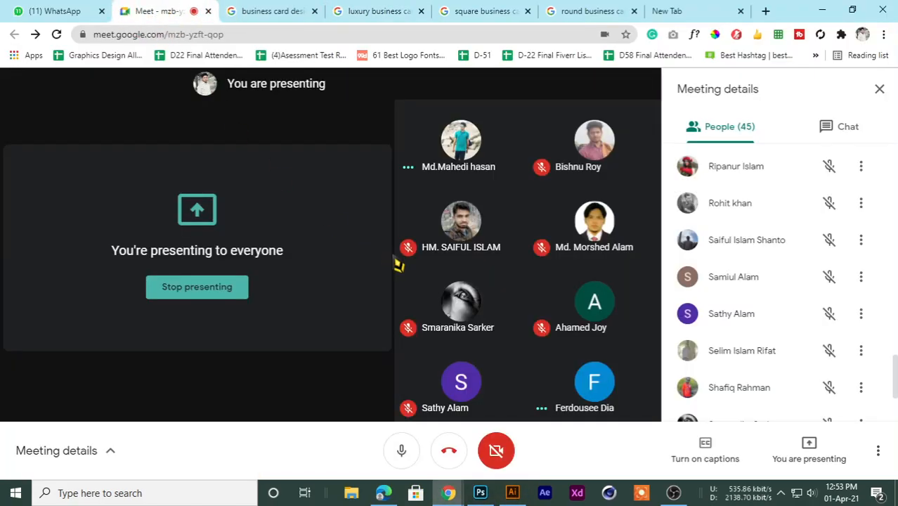
mouse_move(431, 308)
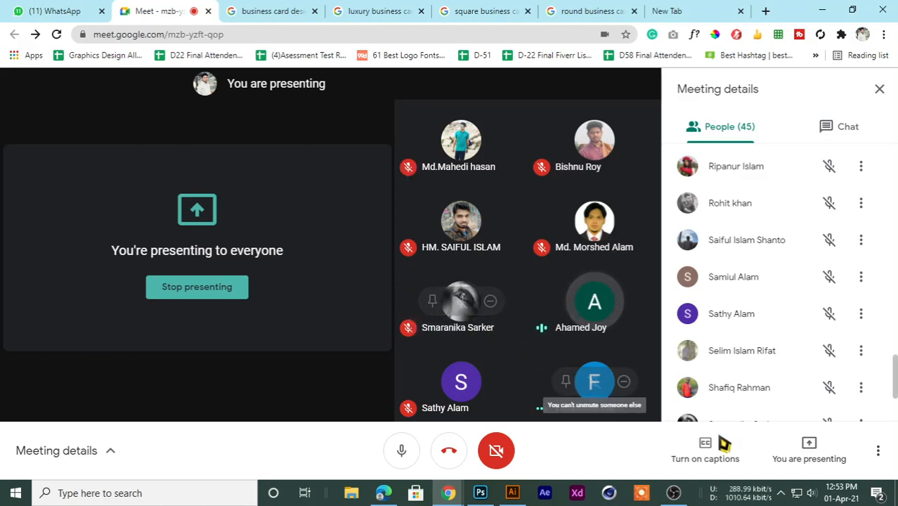
click(811, 492)
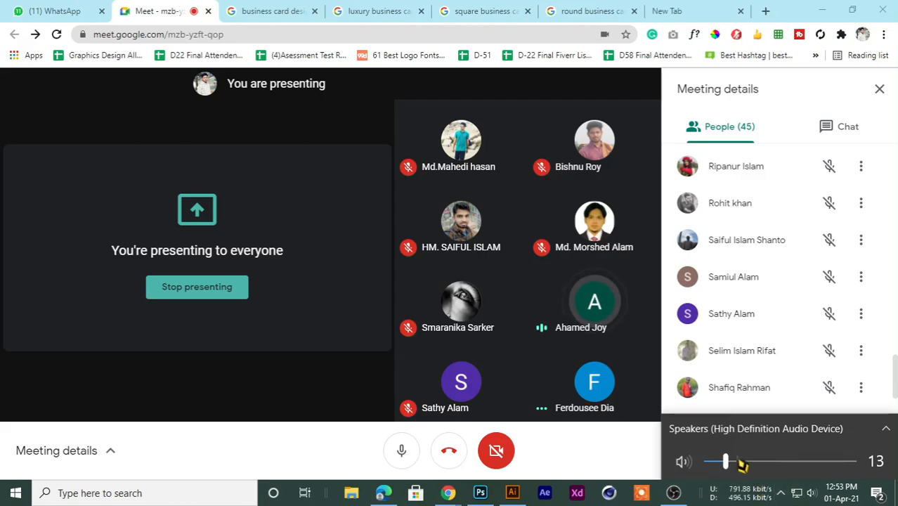
drag(731, 462, 742, 462)
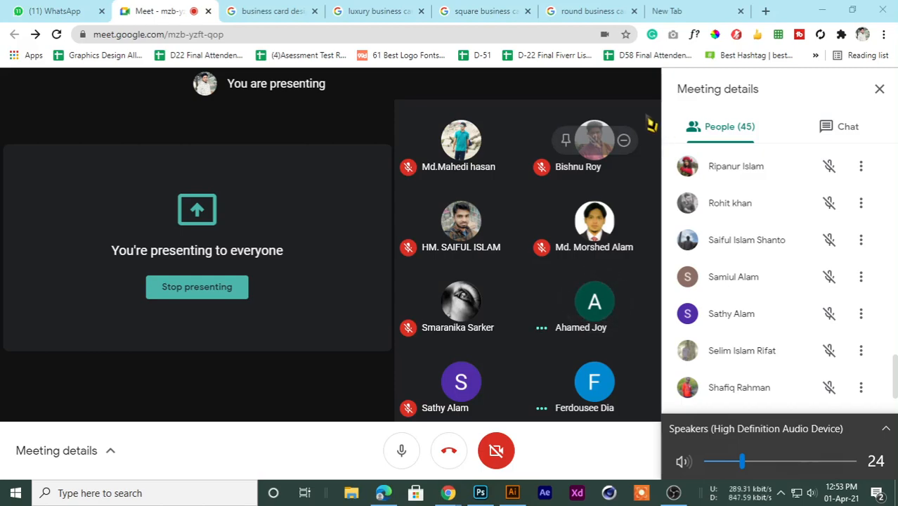
click(780, 10)
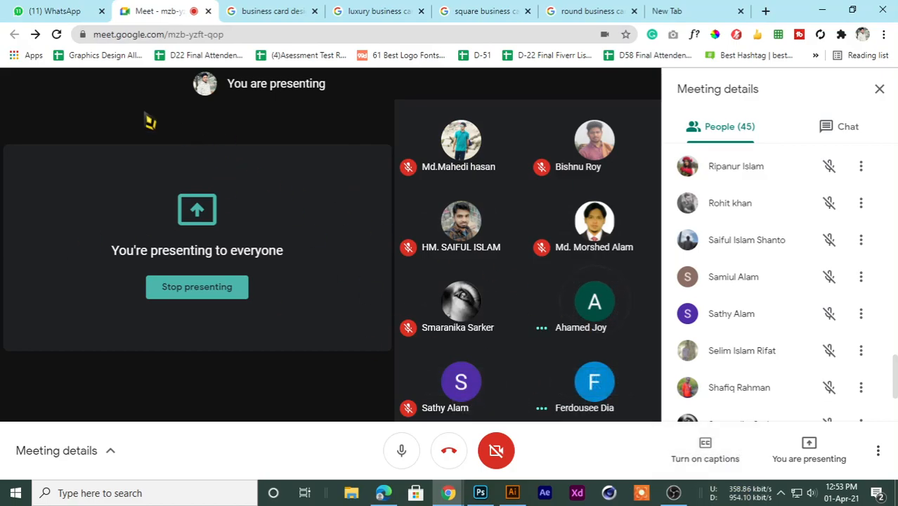
Return to the luxury business card results and browse the further designs below the first rows.
click(272, 10)
click(357, 7)
click(166, 11)
click(372, 13)
click(460, 8)
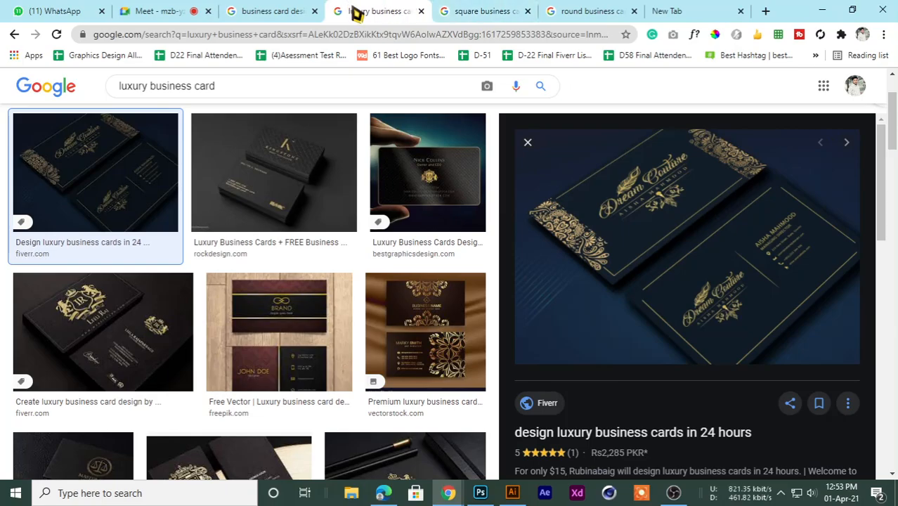
scroll(305, 280, down, 3)
scroll(309, 281, up, 2)
scroll(132, 286, down, 3)
scroll(137, 290, up, 1)
scroll(135, 291, down, 2)
scroll(134, 294, up, 3)
scroll(135, 295, down, 3)
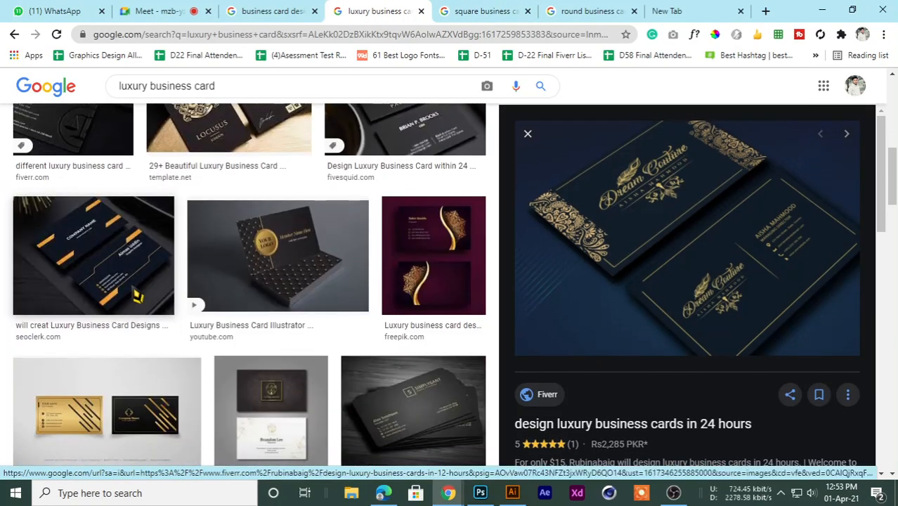
scroll(152, 290, down, 3)
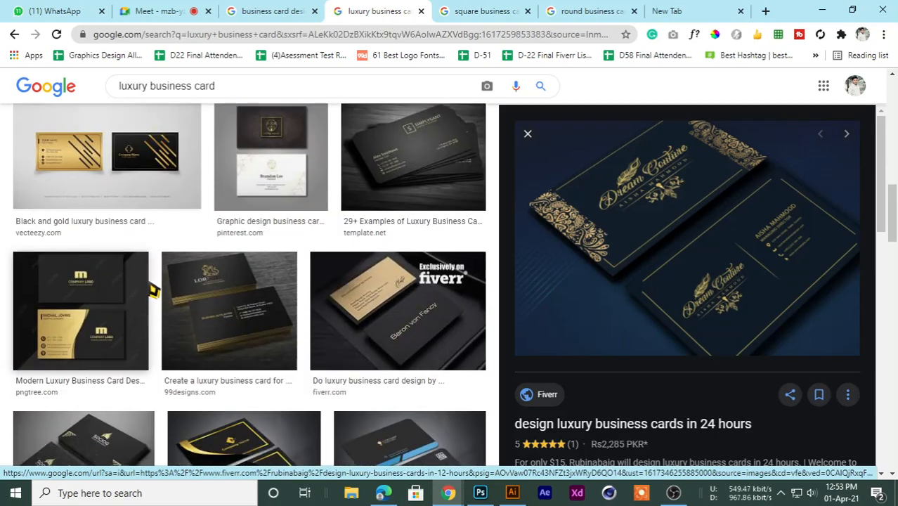
scroll(127, 306, down, 3)
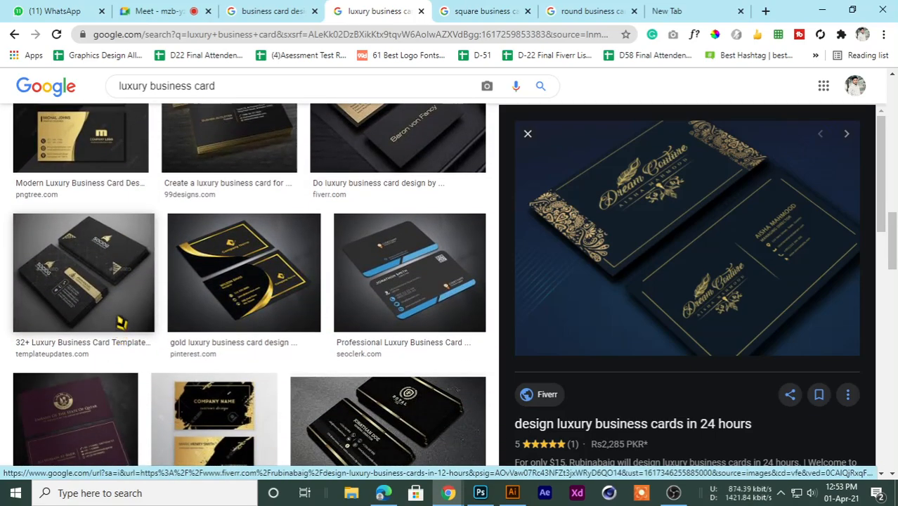
Go back to the first luxury results and preview the black card with the gold lion crest from fiverr.com.
scroll(122, 322, up, 5)
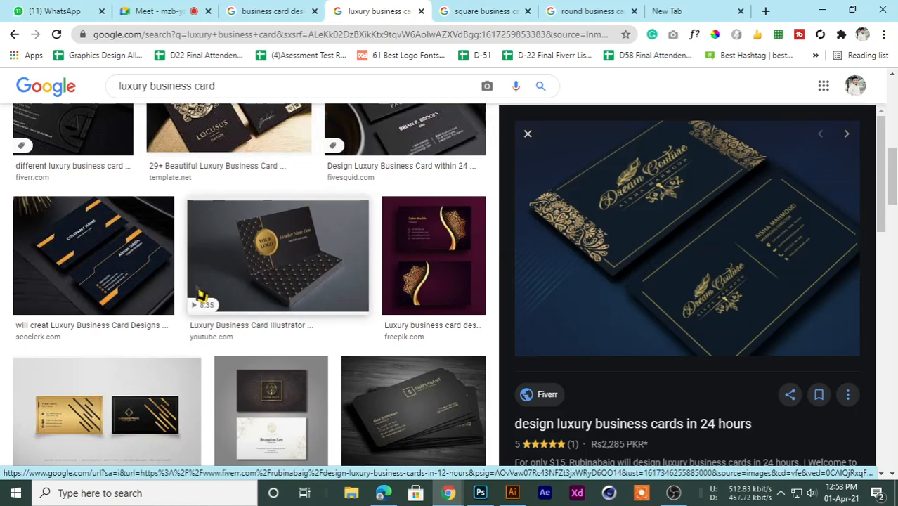
scroll(201, 295, up, 8)
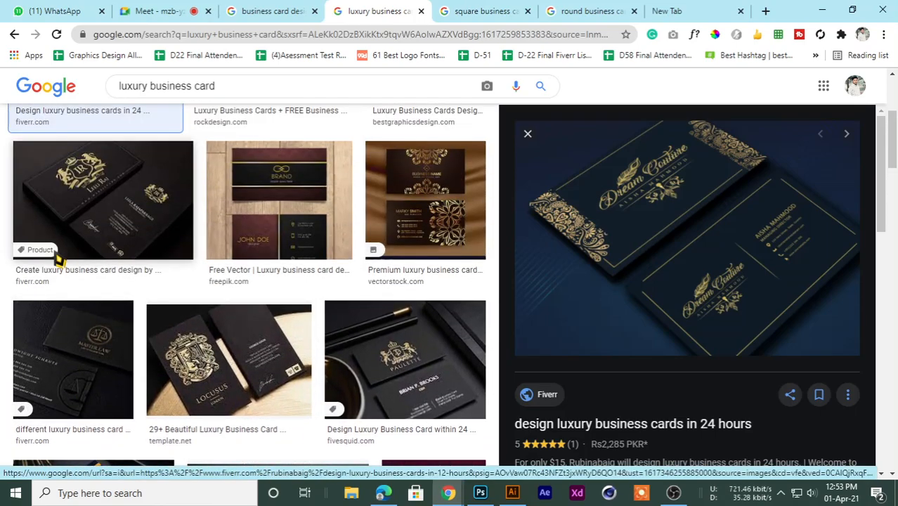
click(97, 258)
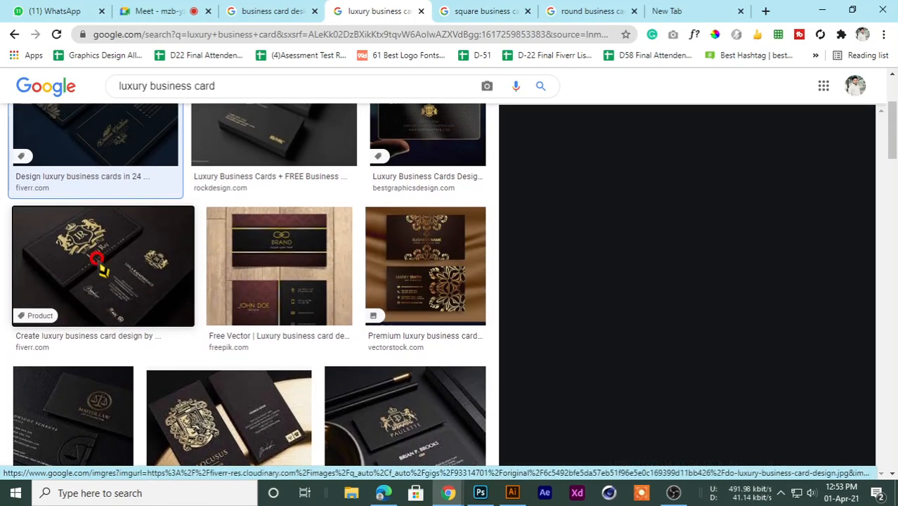
scroll(166, 364, up, 2)
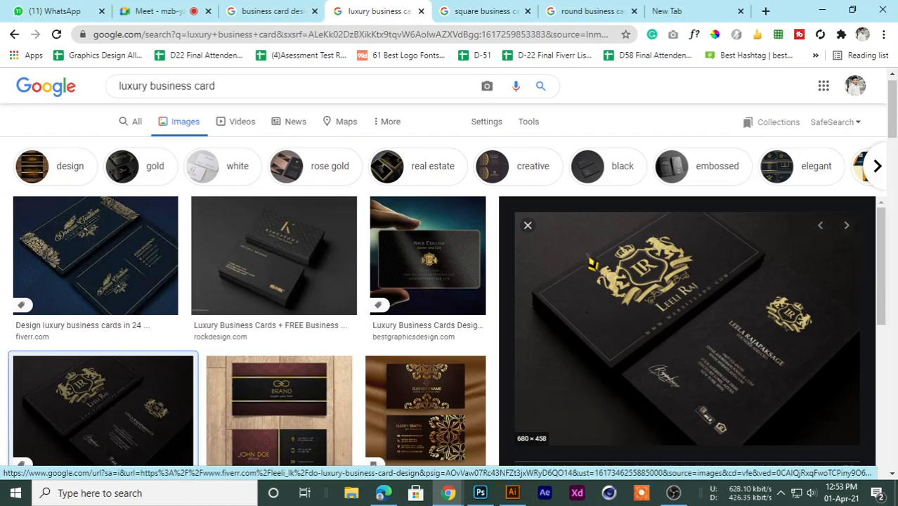
Search Google for "LUxury BG" in the empty browser tab and show the image results.
click(613, 12)
click(664, 11)
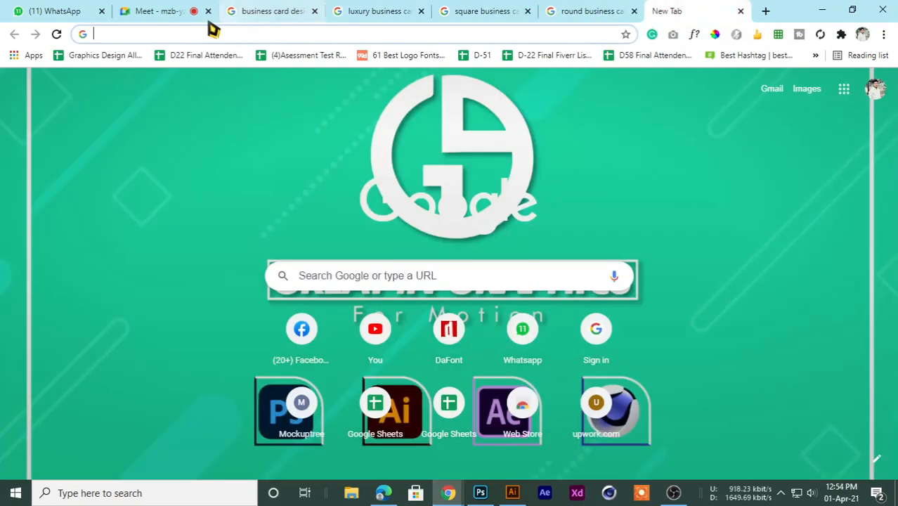
click(183, 40)
text(LK)
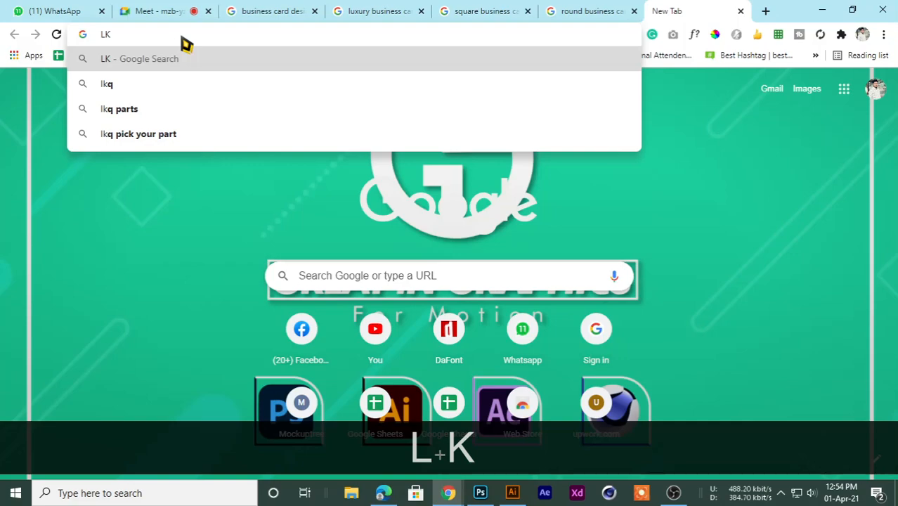
key(BackSpace)
text(U)
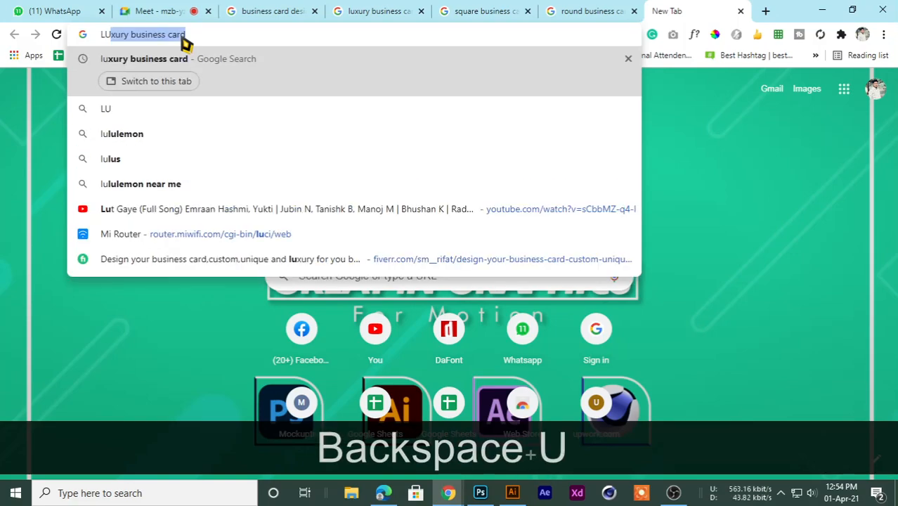
click(143, 36)
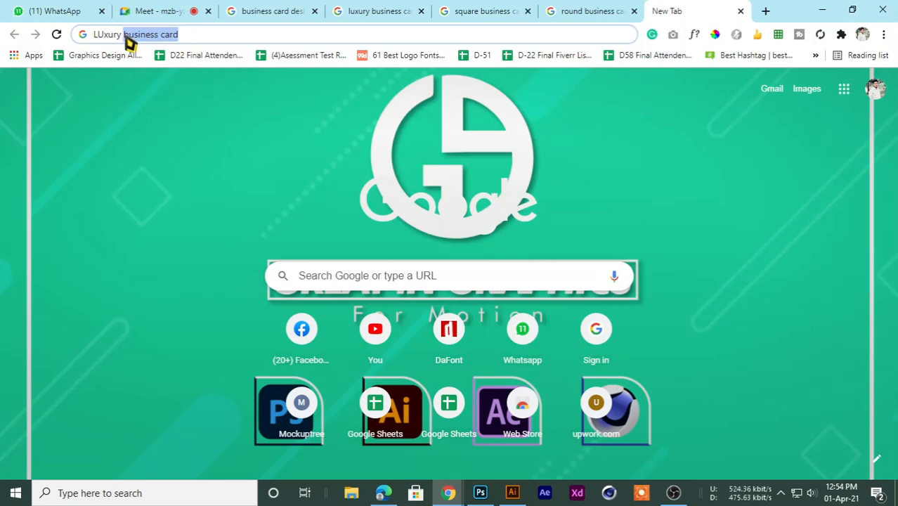
key(BackSpace)
text(T)
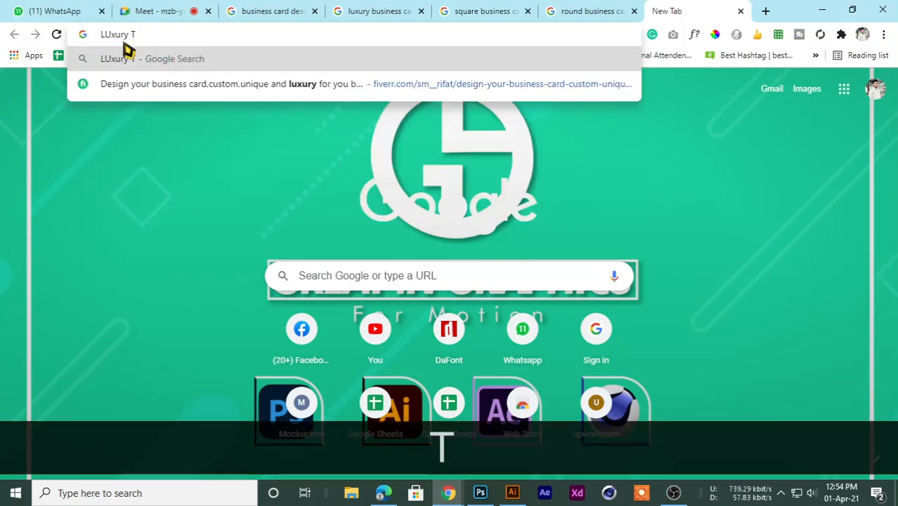
key(BackSpace)
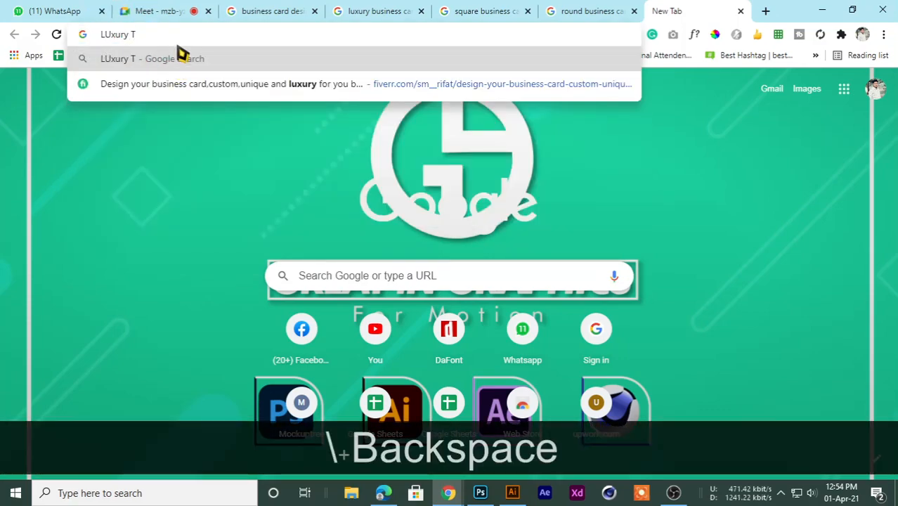
key(BackSpace)
text(BG)
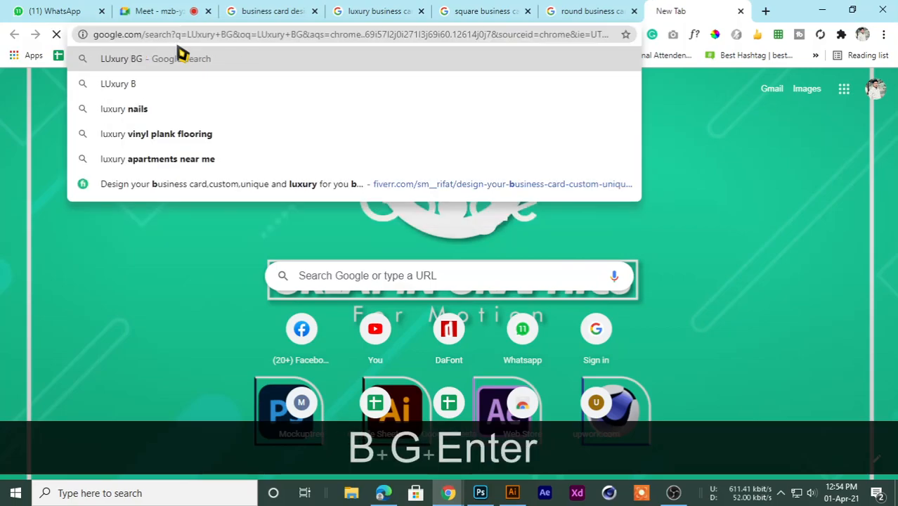
key(Return)
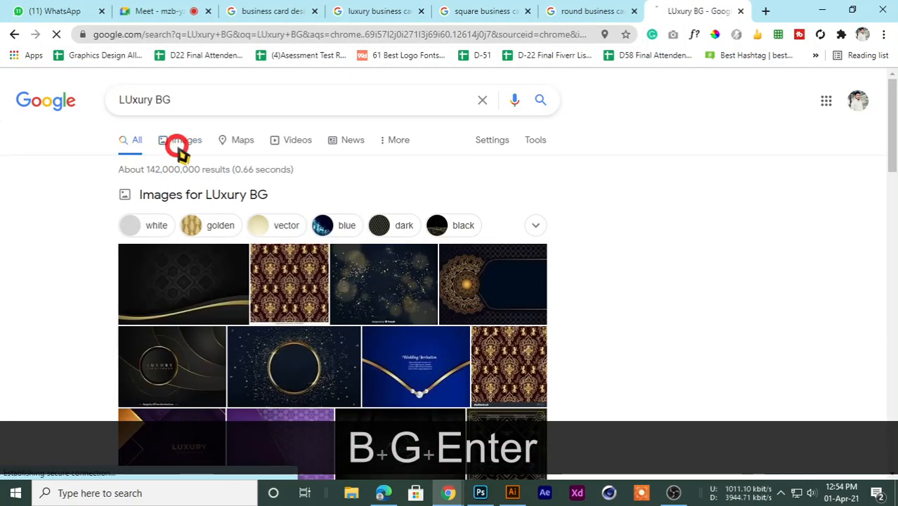
click(179, 143)
Browse the luxury background images for designs that could suit a business card.
scroll(309, 312, down, 10)
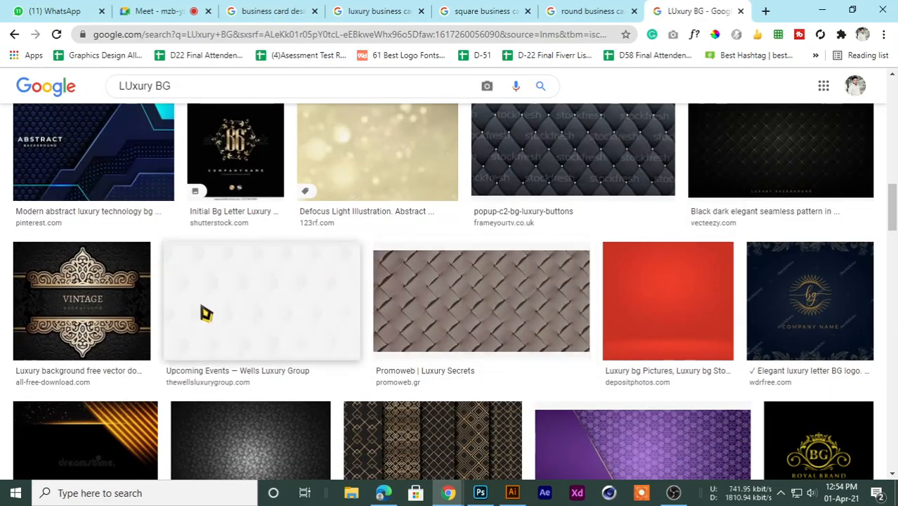
scroll(200, 320, down, 4)
scroll(198, 328, down, 4)
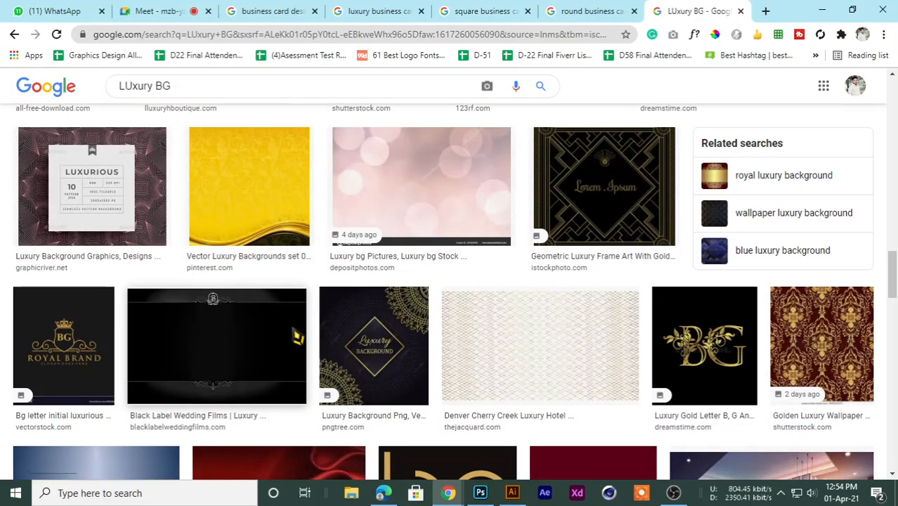
scroll(298, 338, down, 3)
scroll(297, 338, down, 3)
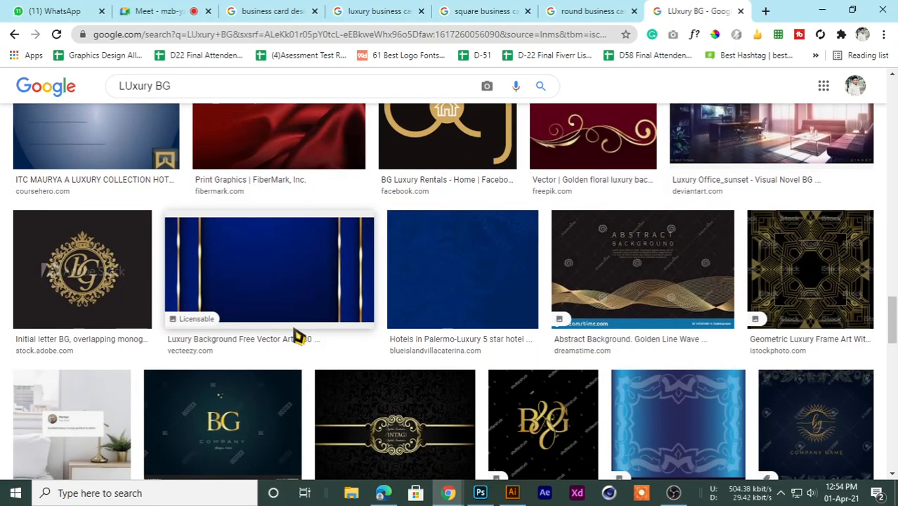
scroll(298, 338, down, 3)
scroll(303, 338, down, 5)
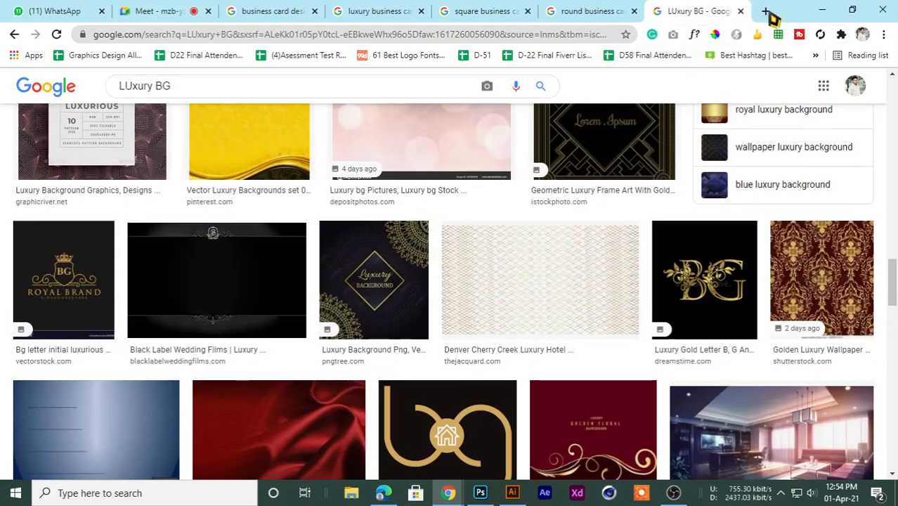
Search Google for "LUxury TEXTURE" in a new browser tab and show the image results.
click(766, 11)
click(348, 35)
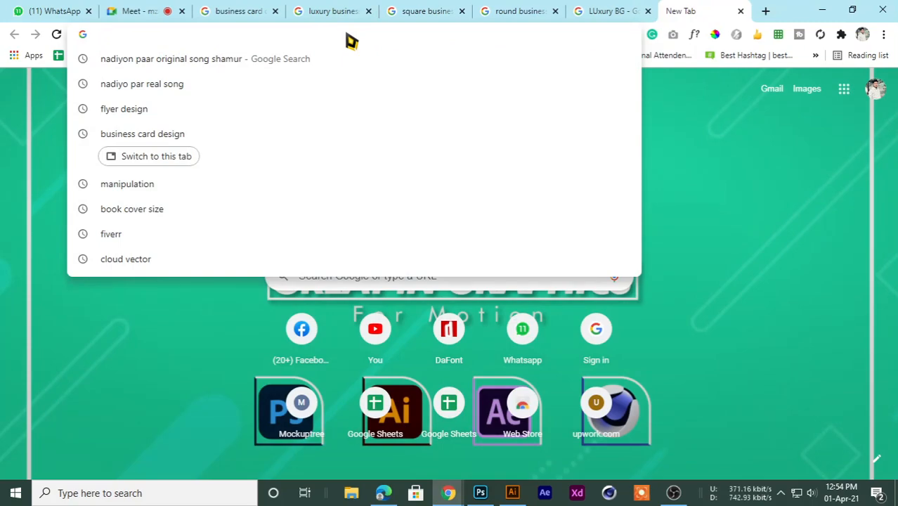
text(LU)
key(Right)
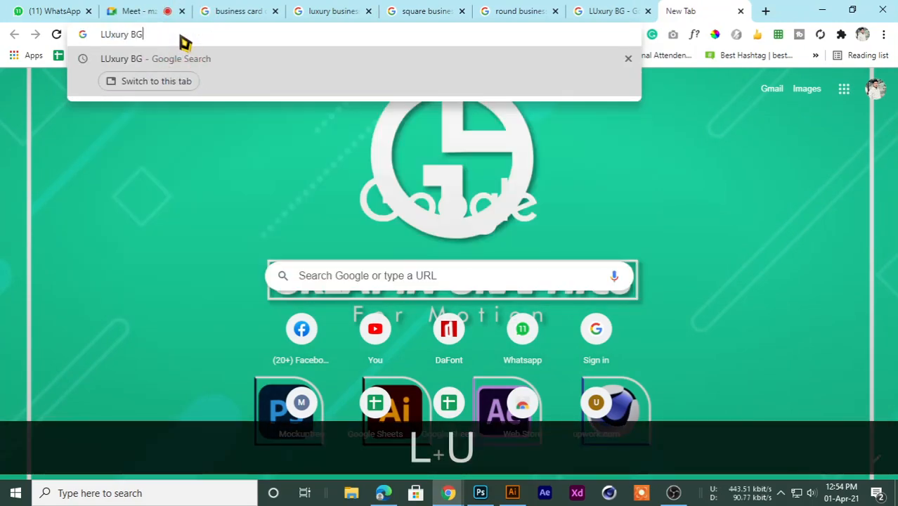
key(Backspace)
key(Backspace)
key(Backspace)
text(TEX)
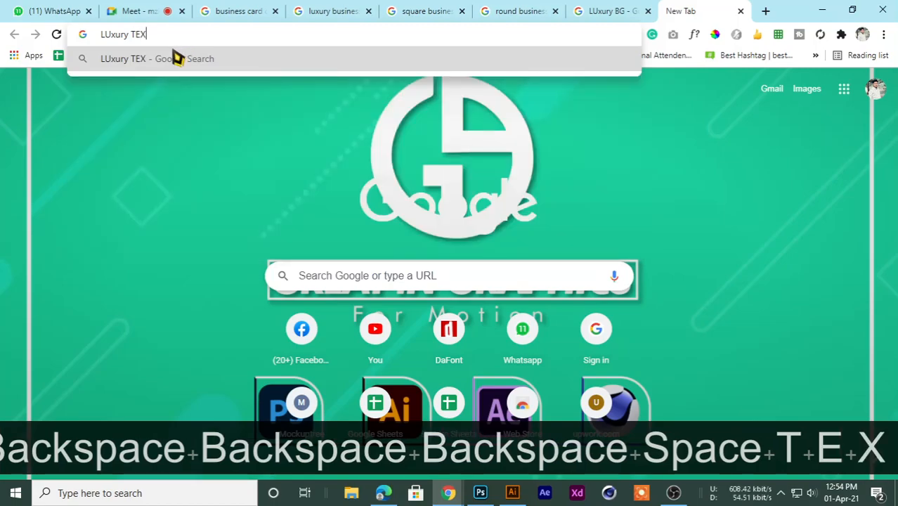
text(R)
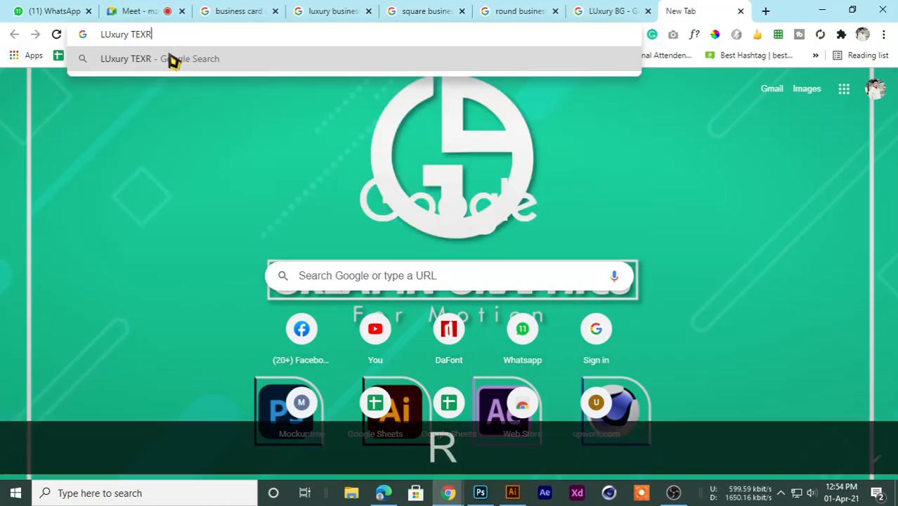
key(BackSpace)
text(TURE)
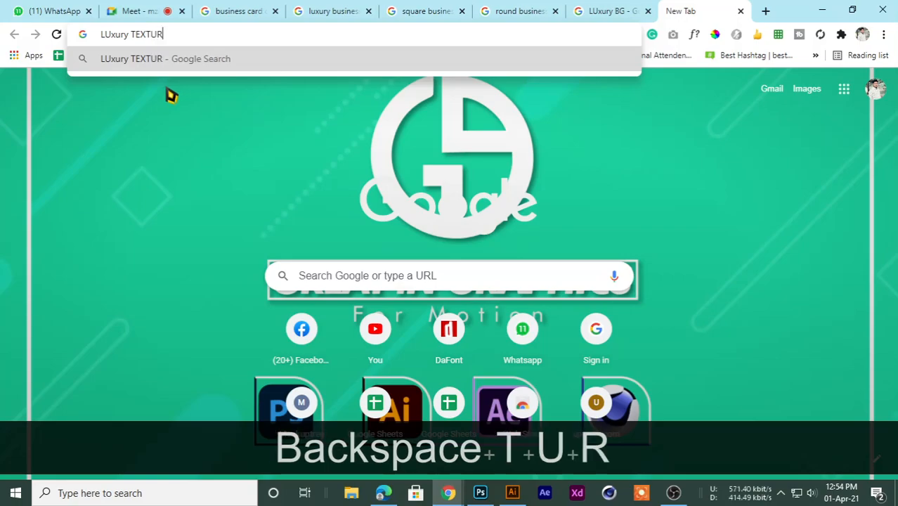
key(Return)
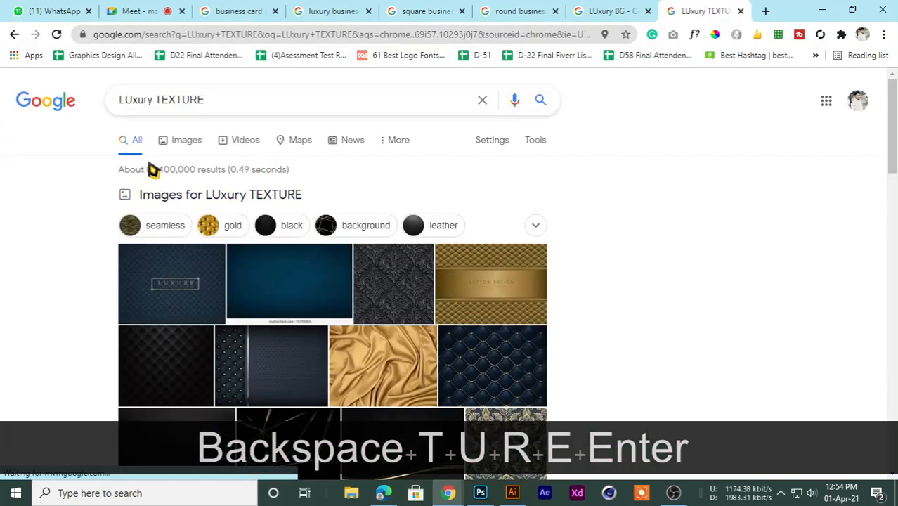
click(185, 141)
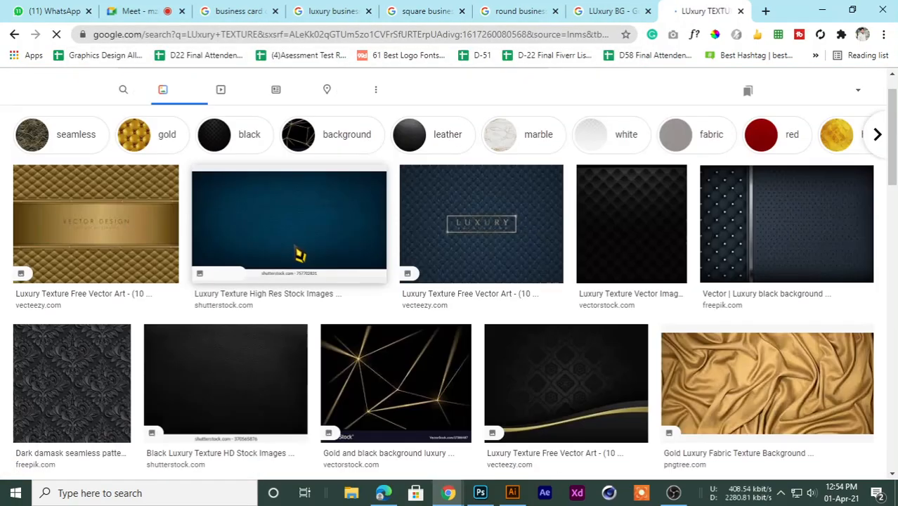
Preview the dark damask seamless pattern from freepik.com and look through its related images.
scroll(289, 260, down, 3)
scroll(277, 268, down, 3)
scroll(197, 271, up, 3)
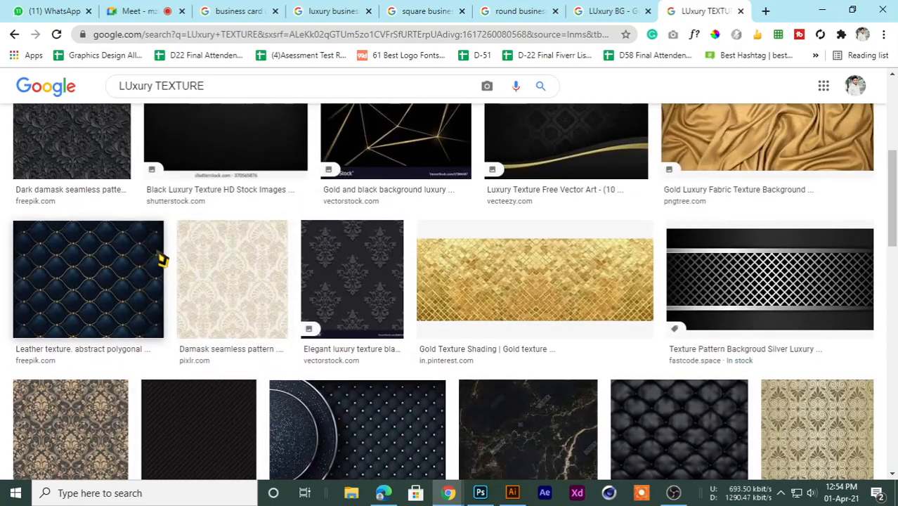
click(81, 235)
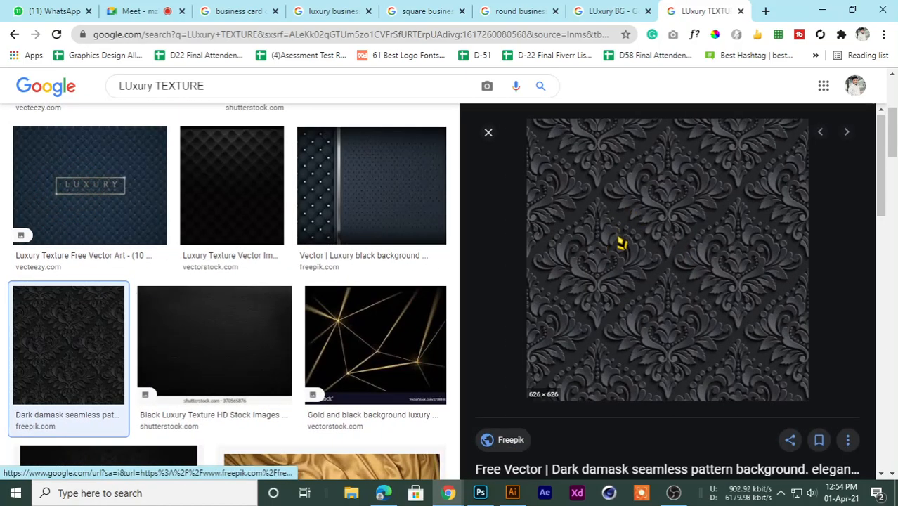
scroll(562, 316, down, 10)
scroll(367, 315, down, 3)
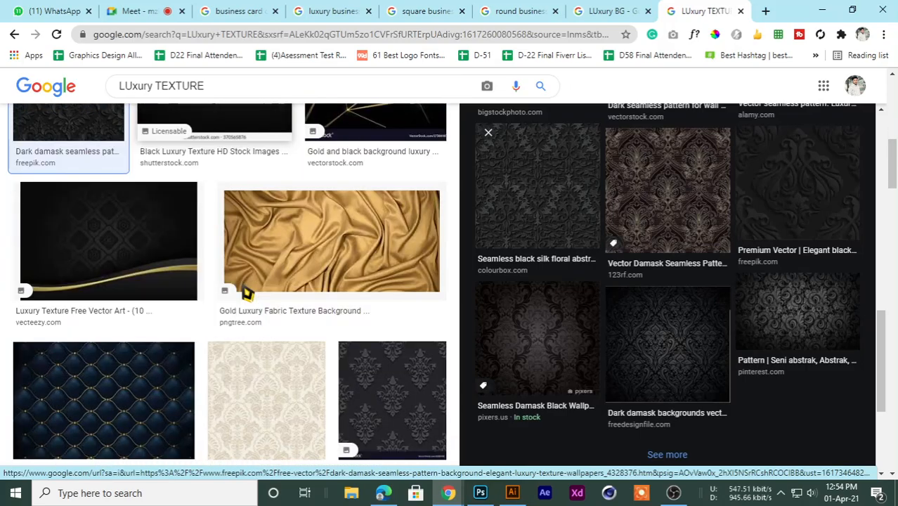
Preview the dark blue leather texture with gold lines from freepik.com and browse the further textures.
scroll(247, 294, down, 3)
click(100, 297)
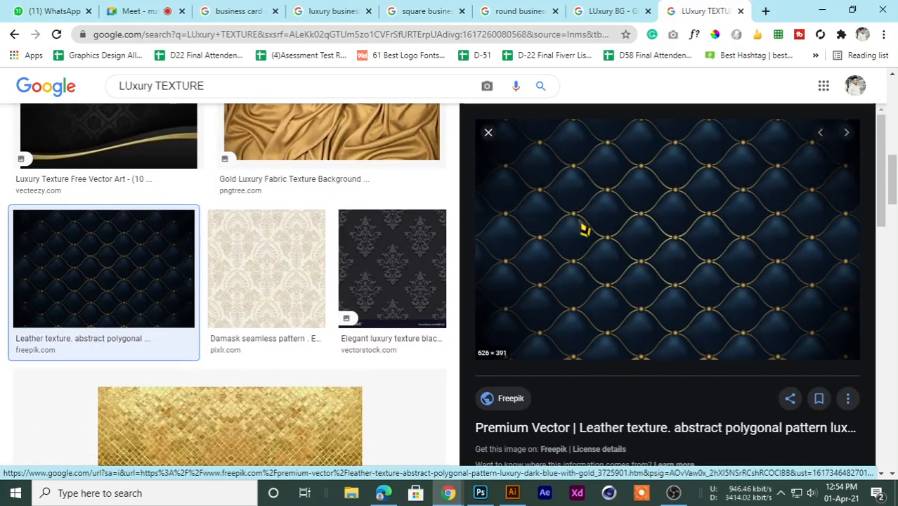
scroll(481, 305, down, 5)
scroll(324, 305, down, 10)
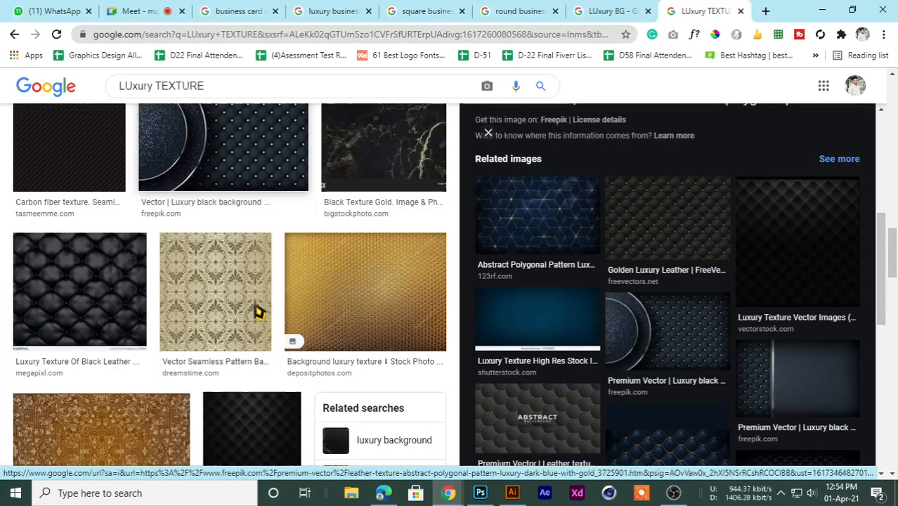
Copy the carbon fiber texture from tasmeemme.com and paste it into the Untitled-2 document in Illustrator.
scroll(251, 309, up, 2)
click(48, 267)
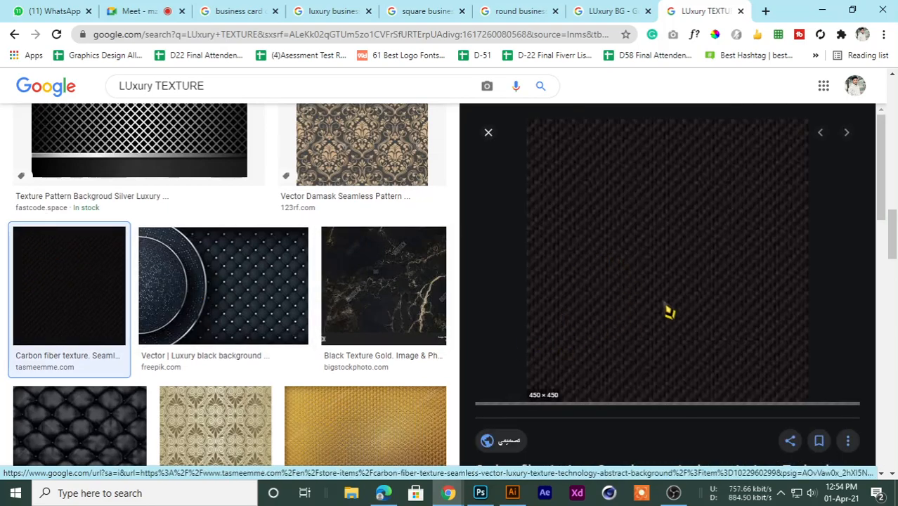
right_click(632, 193)
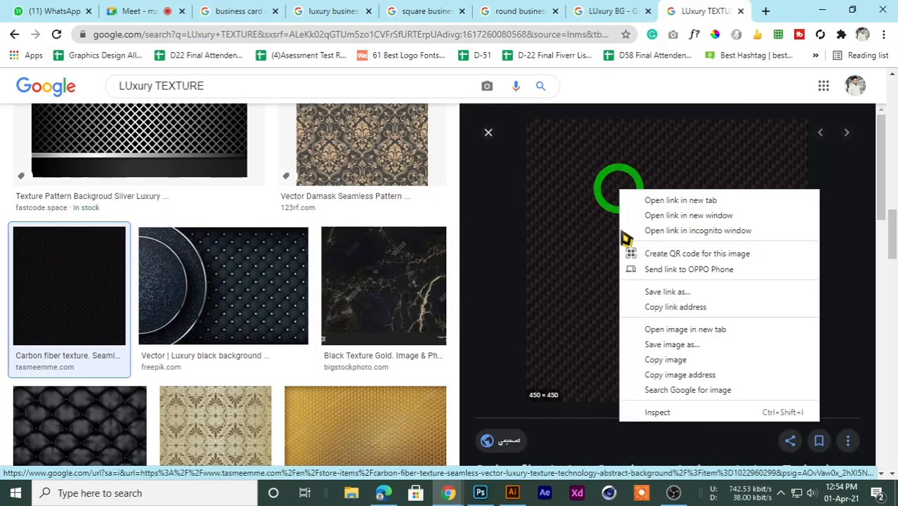
click(643, 361)
click(513, 492)
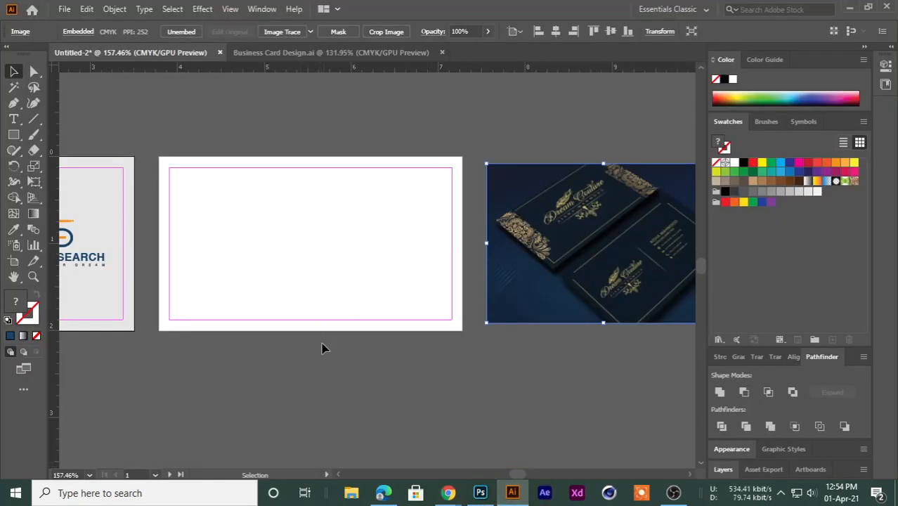
key(ctrl+v)
key(ctrl+space)
drag(415, 261, 255, 258)
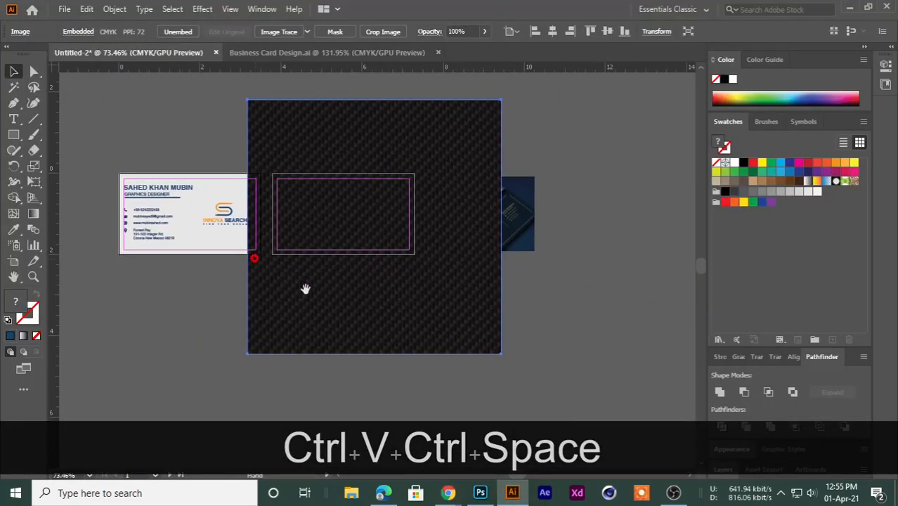
Scale the carbon fiber texture proportionally to about half size and place it below the blank card and the reference image.
drag(431, 383, 449, 368)
drag(503, 389, 379, 265)
drag(334, 223, 463, 371)
key(ctrl+space)
drag(421, 350, 465, 372)
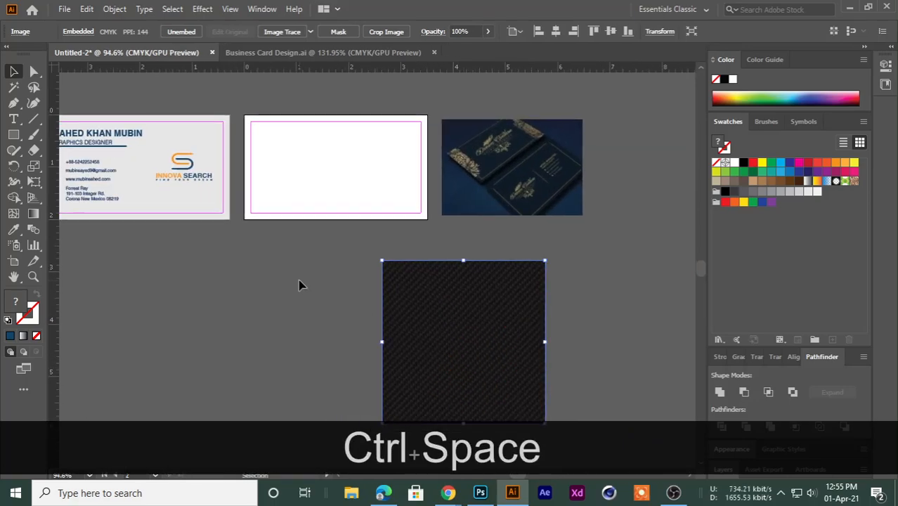
key(space)
drag(301, 280, 324, 303)
click(260, 280)
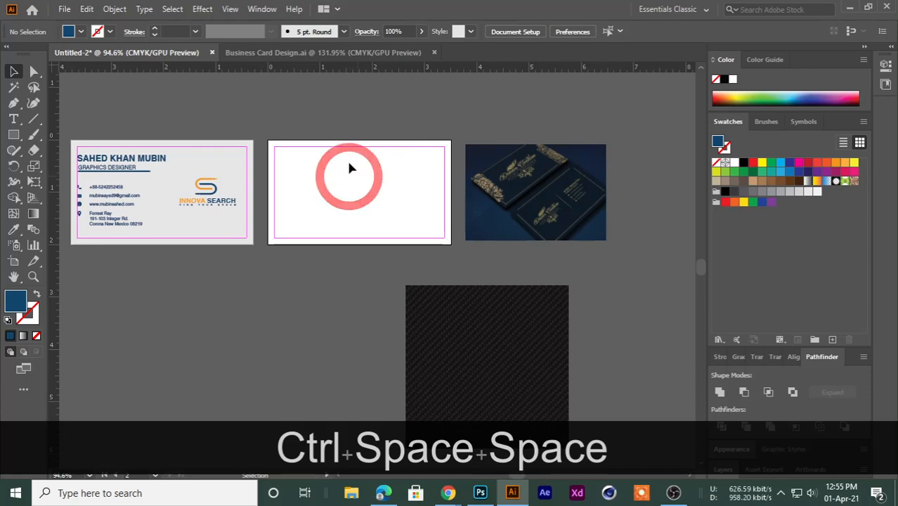
Unlock all objects and place a copy of the first card's light grey background rectangle over the carbon fiber texture.
key(ctrl)
key(ctrl+alt+KP_2)
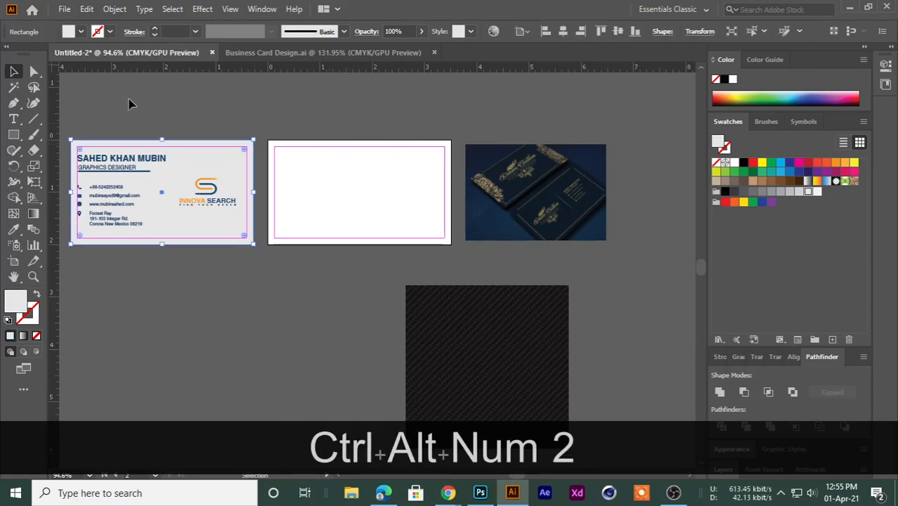
key(alt)
drag(176, 207, 370, 220)
key(space)
drag(355, 251, 380, 200)
drag(381, 158, 255, 361)
drag(260, 357, 524, 329)
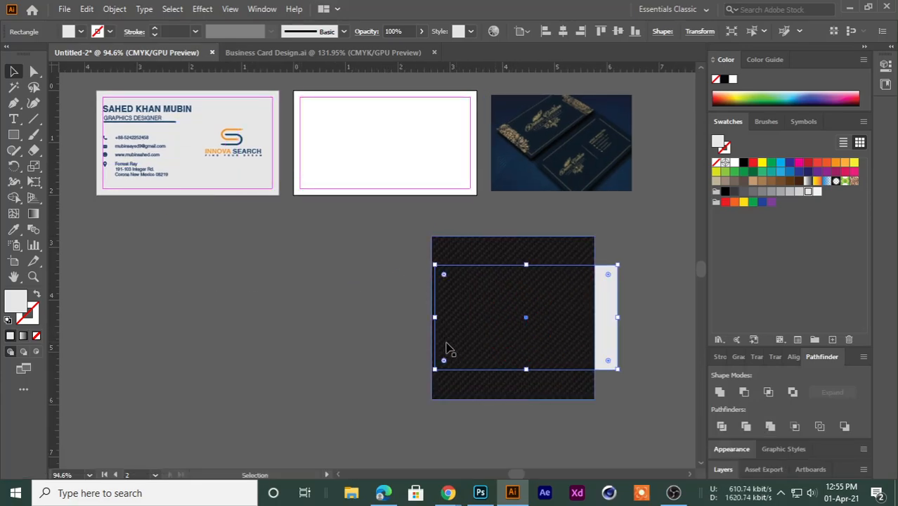
Send the carbon fiber texture to the back, behind the copied grey rectangle.
click(368, 345)
key(space)
drag(411, 357, 264, 314)
click(352, 307)
right_click(368, 259)
click(414, 368)
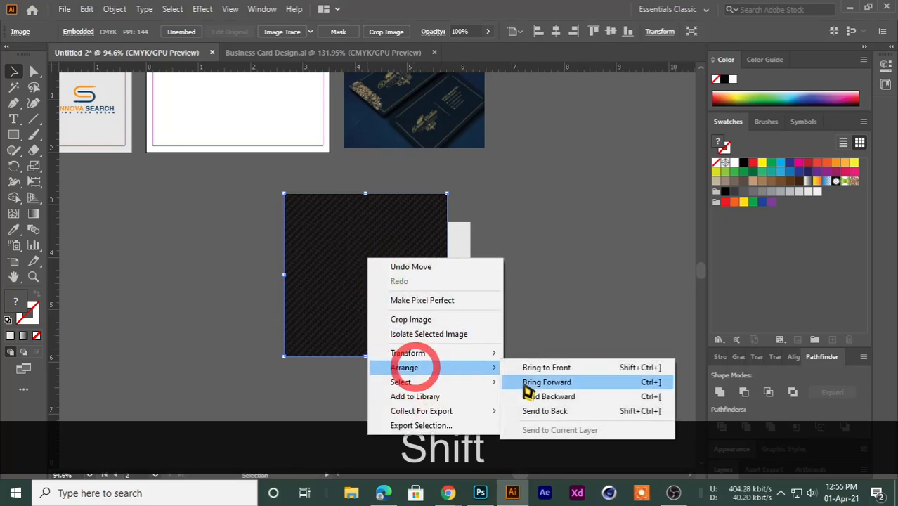
click(544, 411)
click(401, 410)
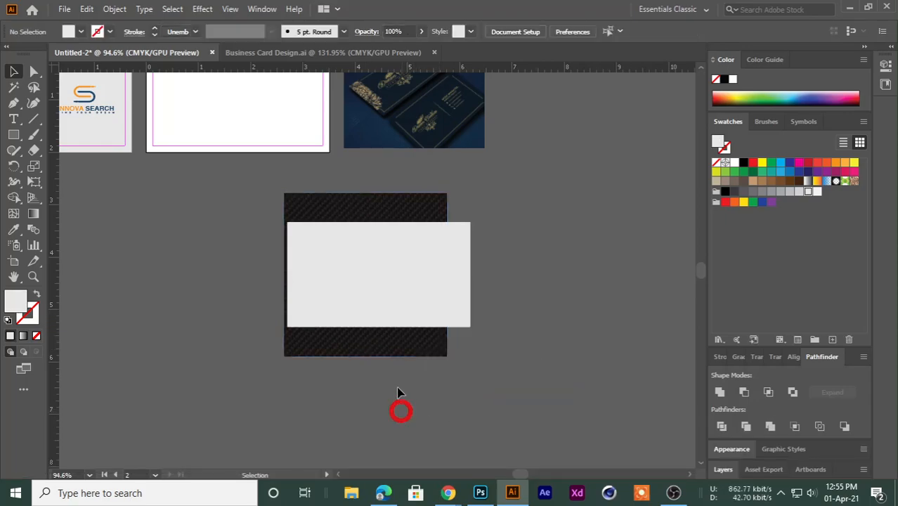
Enlarge the carbon fiber texture proportionally until it extends past the grey rectangle on all sides.
click(373, 355)
key(shift)
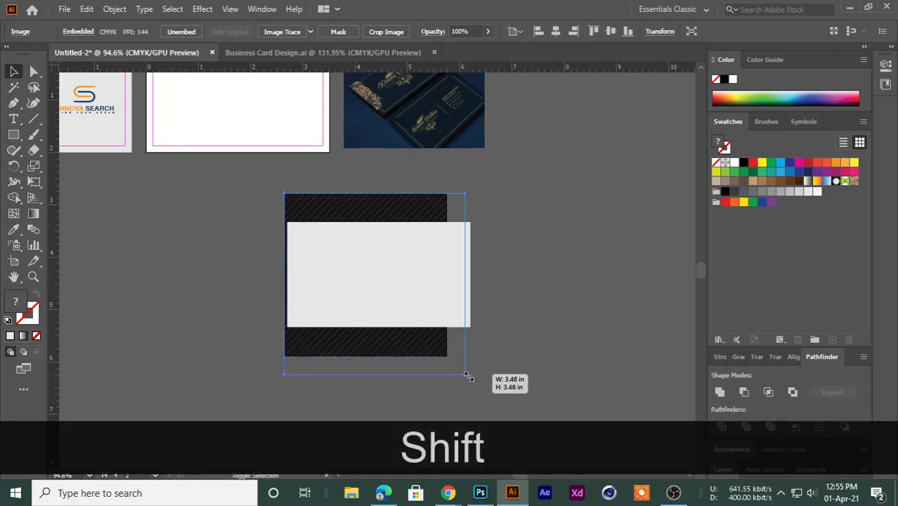
drag(482, 384, 481, 382)
Clip the carbon fiber texture to the grey rectangle with a clipping mask and align the result over the blank card.
drag(560, 278, 365, 314)
right_click(346, 272)
click(384, 176)
key(ctrl+space)
click(346, 292)
drag(334, 182, 287, 136)
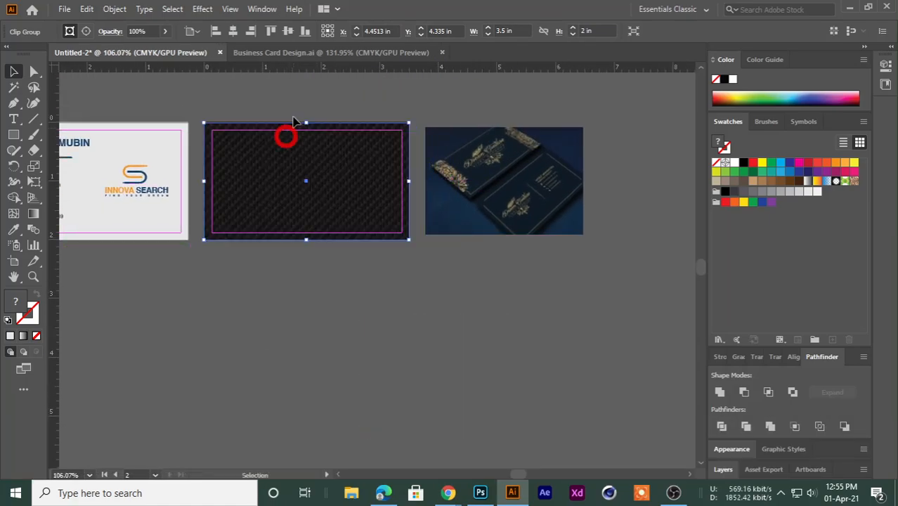
click(283, 95)
Draw a light grey rectangle covering the whole carbon fiber card from corner to corner.
key(ctrl+space)
drag(182, 107, 343, 210)
drag(437, 281, 334, 236)
mouse_move(422, 237)
mouse_down()
mouse_move(303, 251)
mouse_move(387, 245)
mouse_up()
click(146, 84)
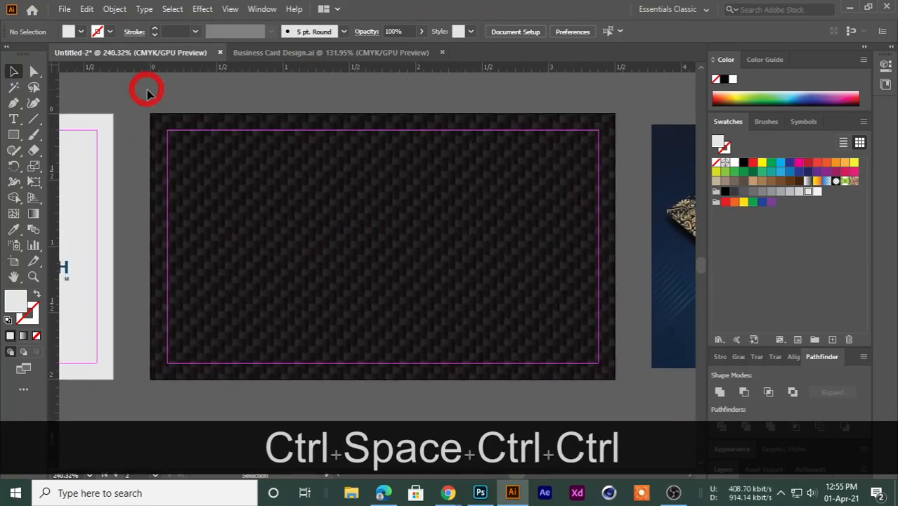
drag(14, 134, 70, 130)
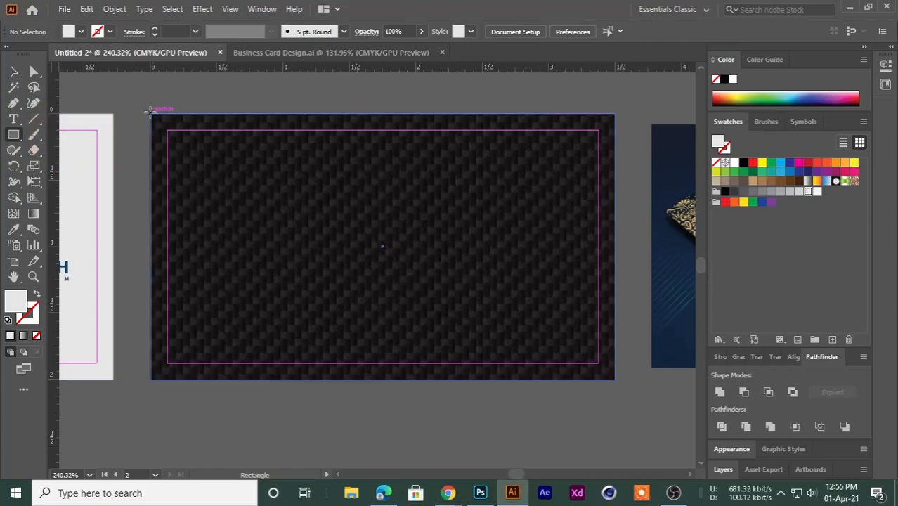
drag(150, 111, 615, 379)
Move the new grey rectangle below the carbon fiber card to uncover the texture.
key(space)
drag(449, 425, 375, 388)
click(13, 73)
key(space)
drag(278, 158, 390, 96)
drag(399, 180, 391, 362)
Fill the rectangle with a dark charcoal colour sampled from the carbon fiber texture using the Eyedropper.
key(space)
drag(376, 321, 404, 134)
drag(406, 212, 388, 308)
key(space)
drag(238, 140, 240, 201)
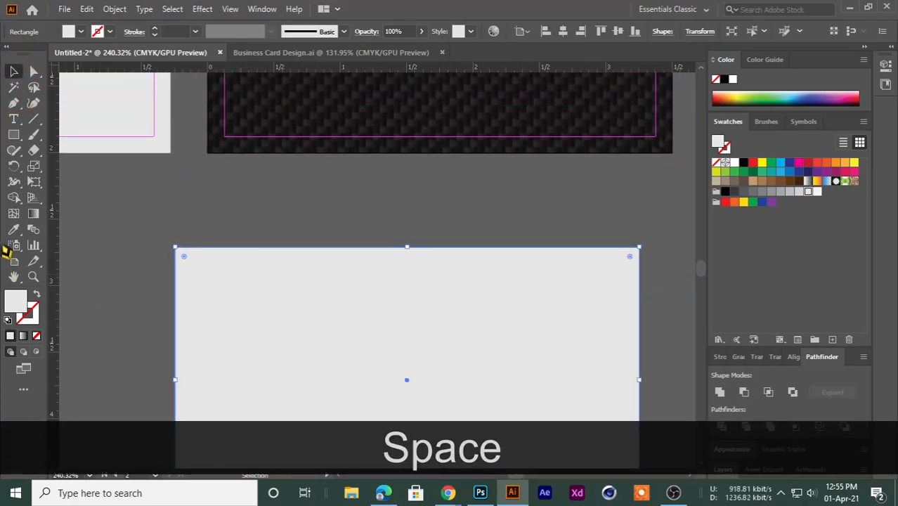
click(298, 119)
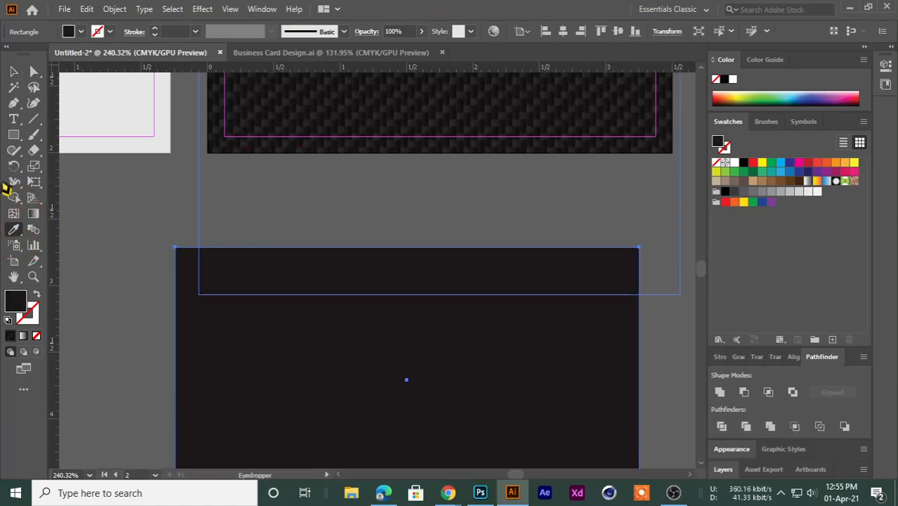
click(292, 135)
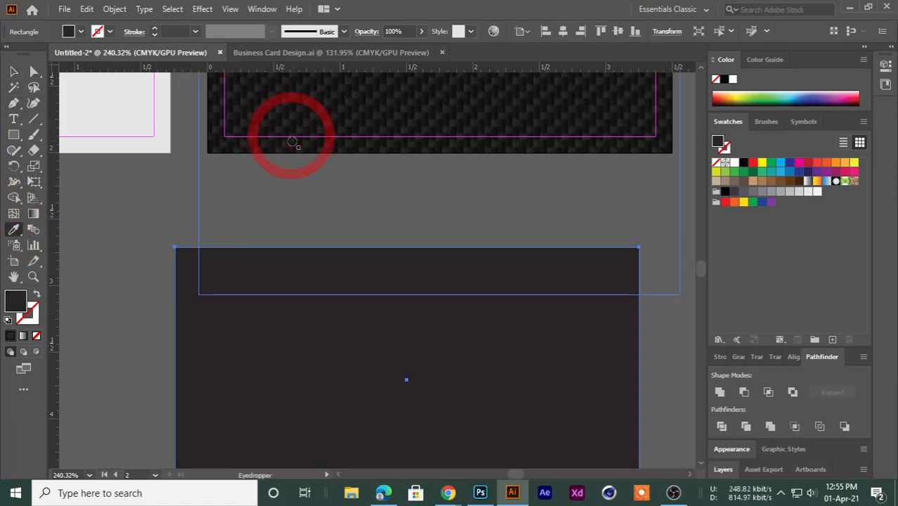
click(302, 140)
key(v)
Move the charcoal rectangle back over the carbon fiber card, aligned to its centre.
drag(247, 182, 250, 274)
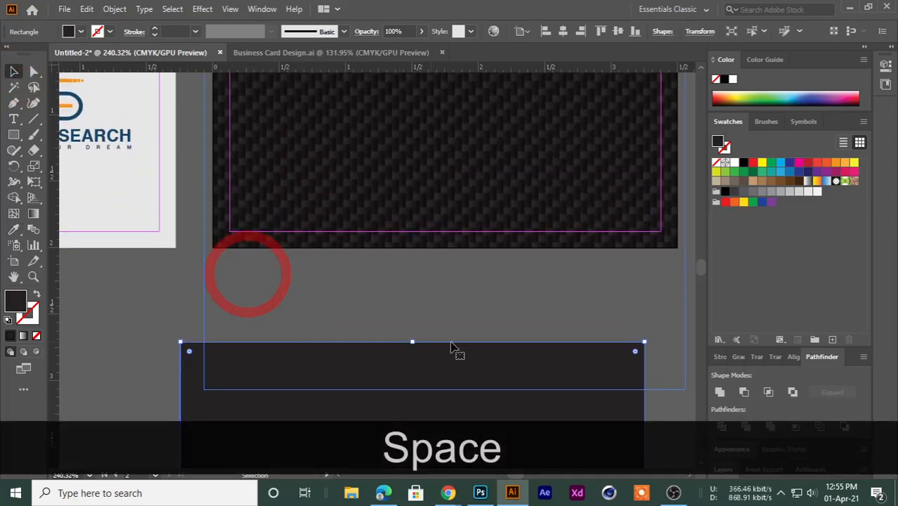
drag(461, 309, 309, 316)
drag(393, 405, 407, 207)
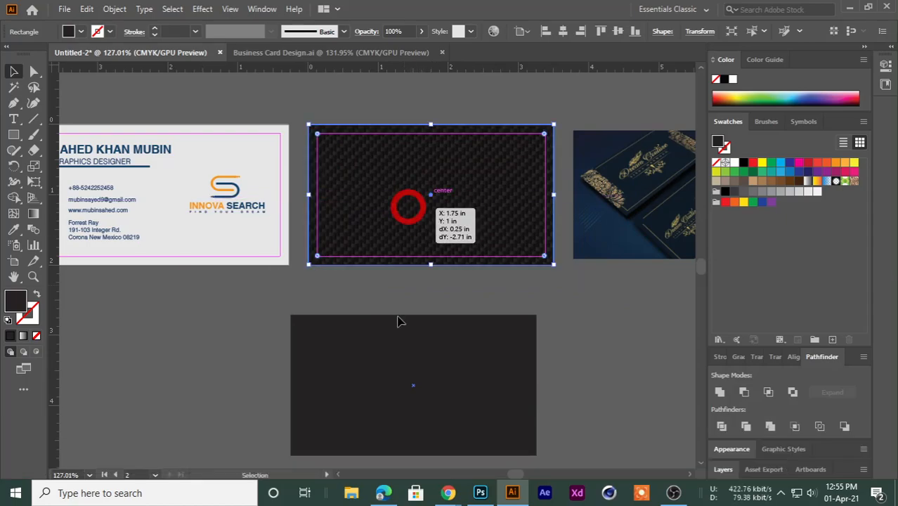
click(395, 315)
Lower the charcoal overlay rectangle's opacity to 71% so the carbon fiber pattern shows through subtly.
drag(407, 299, 347, 360)
drag(304, 242, 383, 259)
click(383, 265)
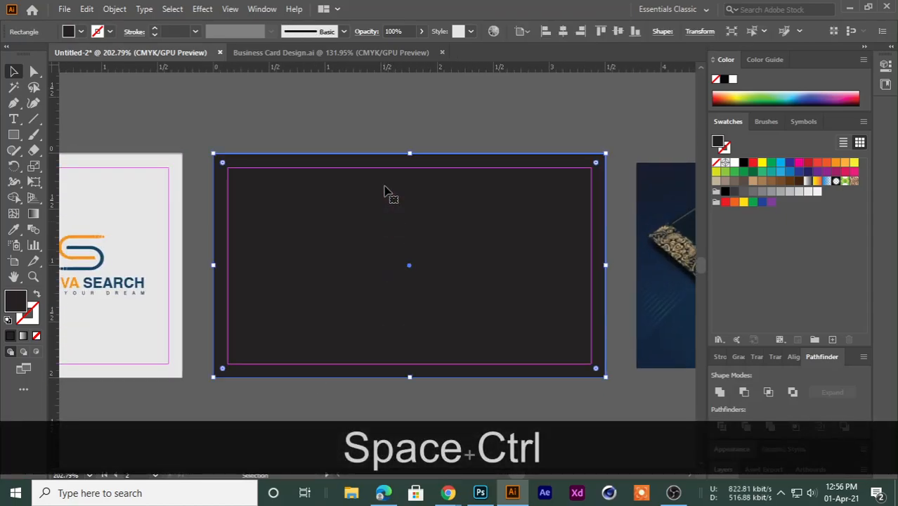
drag(424, 52, 417, 56)
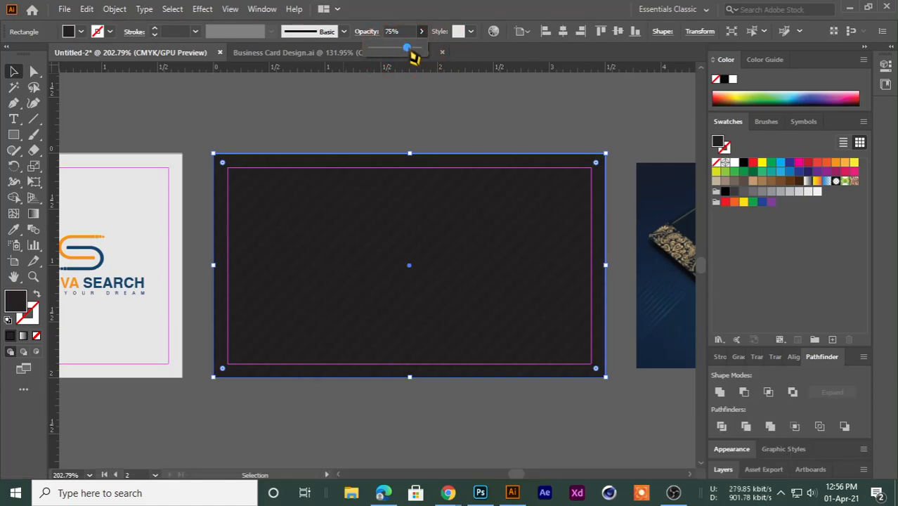
click(367, 102)
key(super+s)
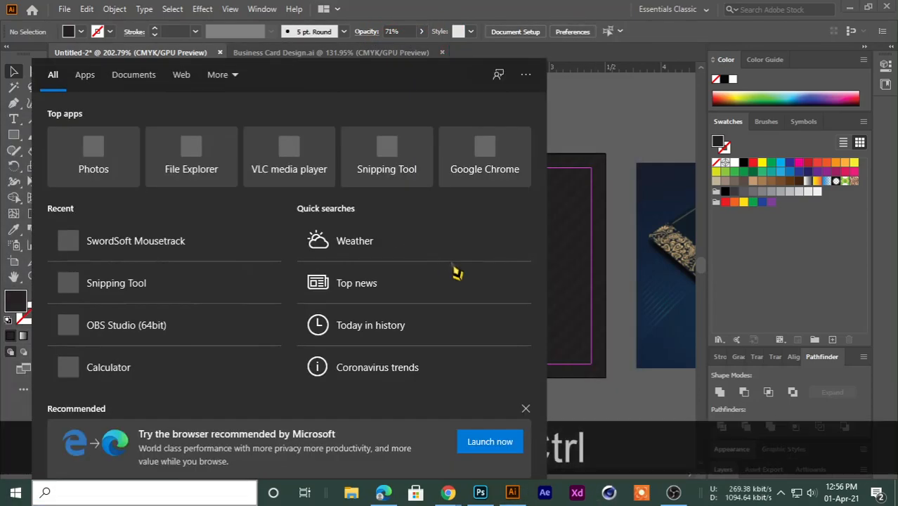
key(super)
click(610, 111)
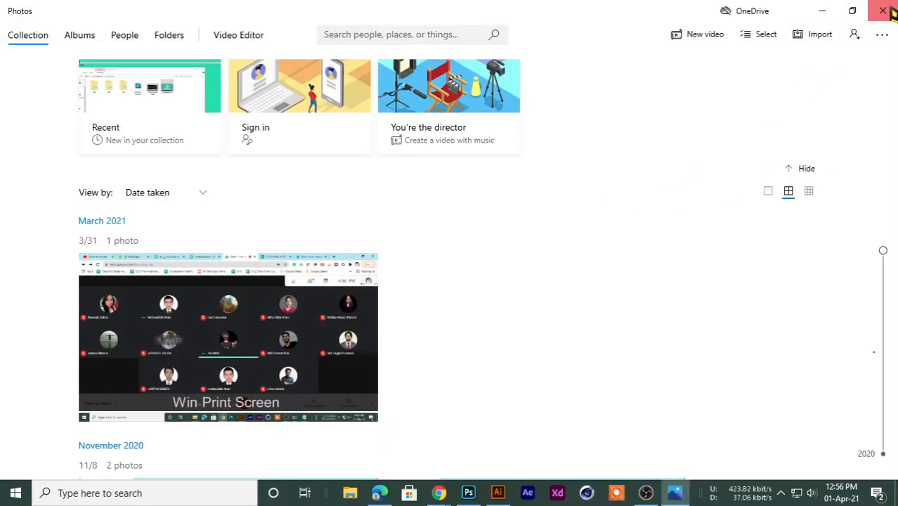
click(884, 9)
Examine the gold ornaments, borders and lettering of the reference business card beside the dark card.
drag(399, 258, 342, 223)
drag(420, 222, 349, 226)
drag(477, 284, 253, 286)
drag(401, 166, 508, 252)
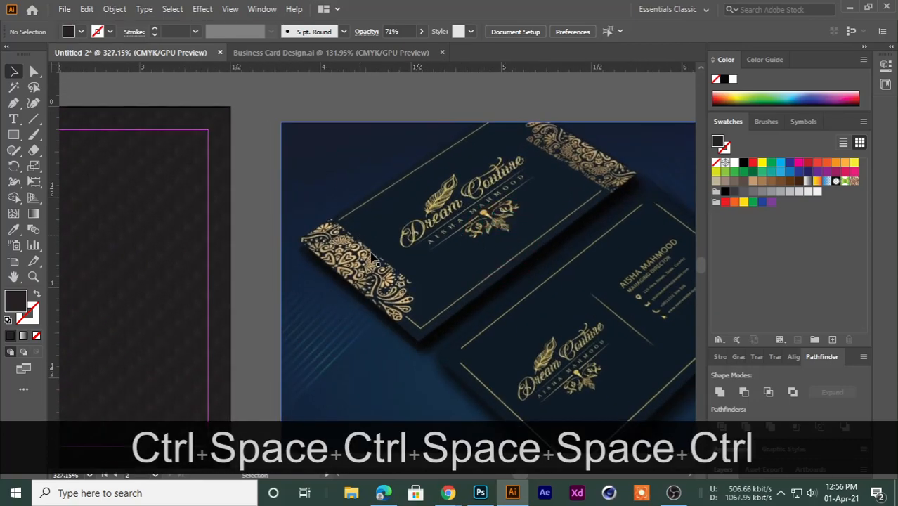
drag(419, 277, 340, 291)
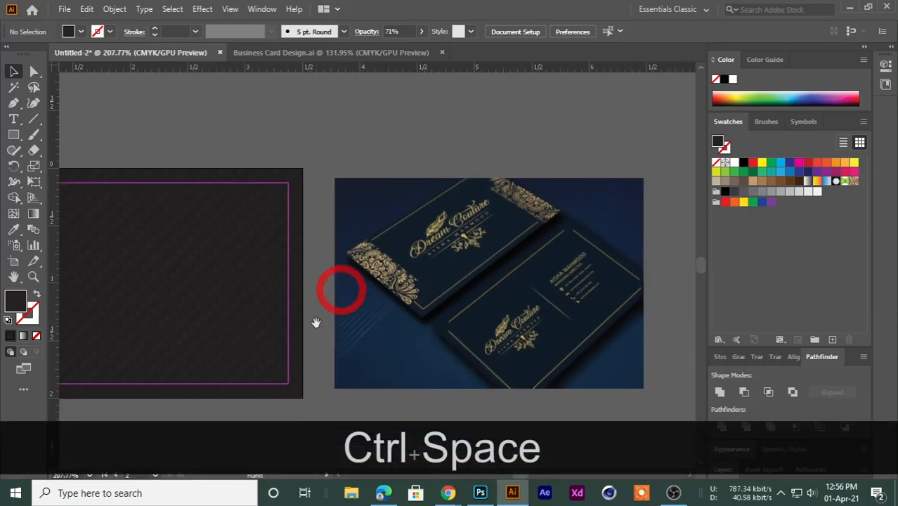
drag(319, 322, 412, 210)
drag(449, 300, 355, 301)
click(379, 252)
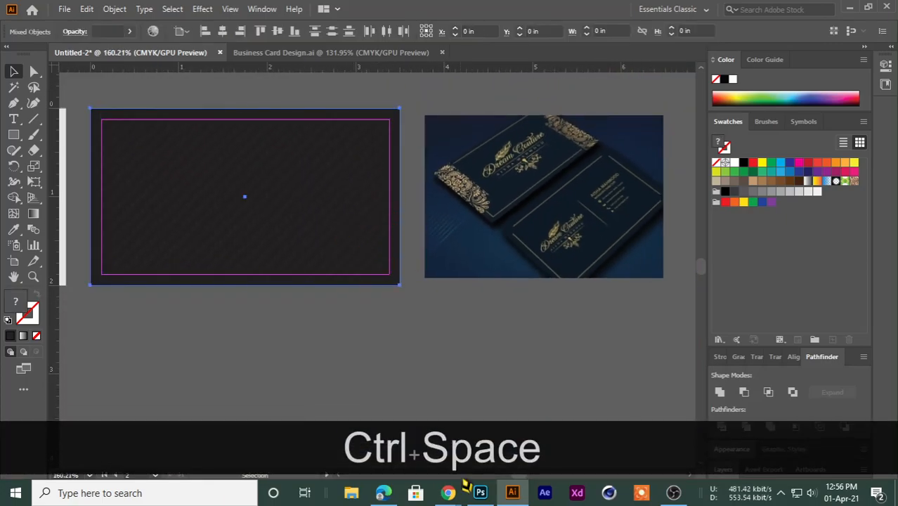
Switch to Chrome and search Google Images for "golden colour" in a new tab.
click(460, 493)
click(766, 12)
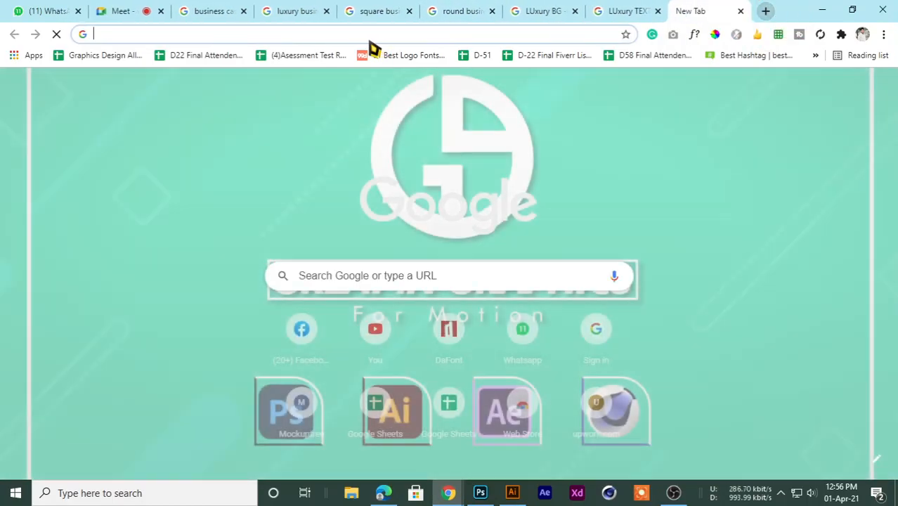
text(GO)
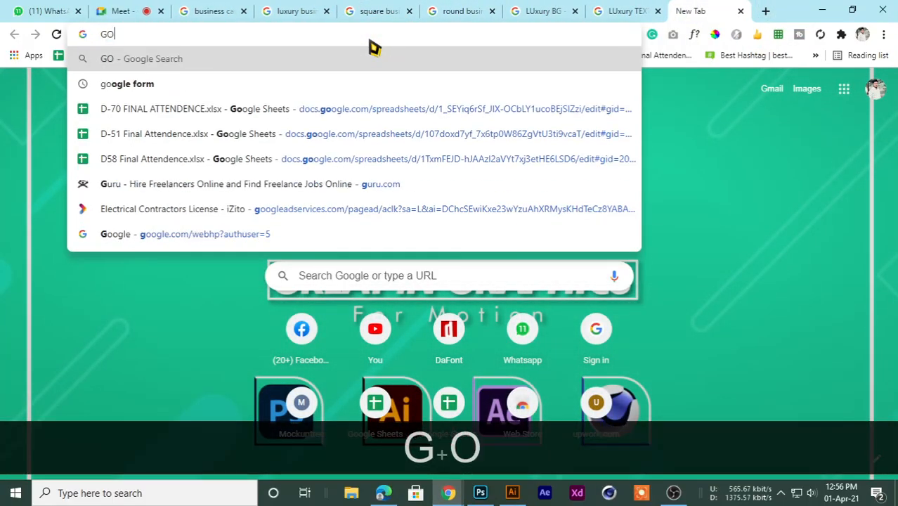
key(BackSpace)
key(BackSpace)
key(BackSpace)
key(Caps_Lock)
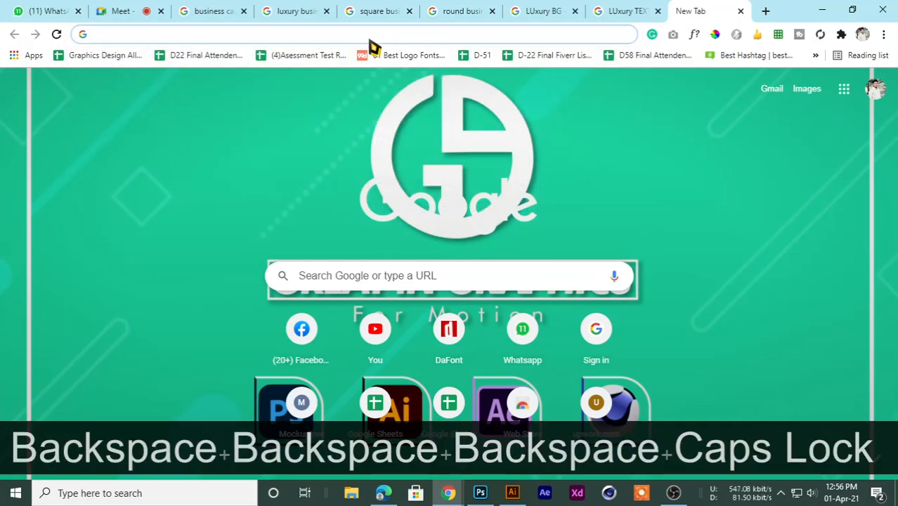
text(gol)
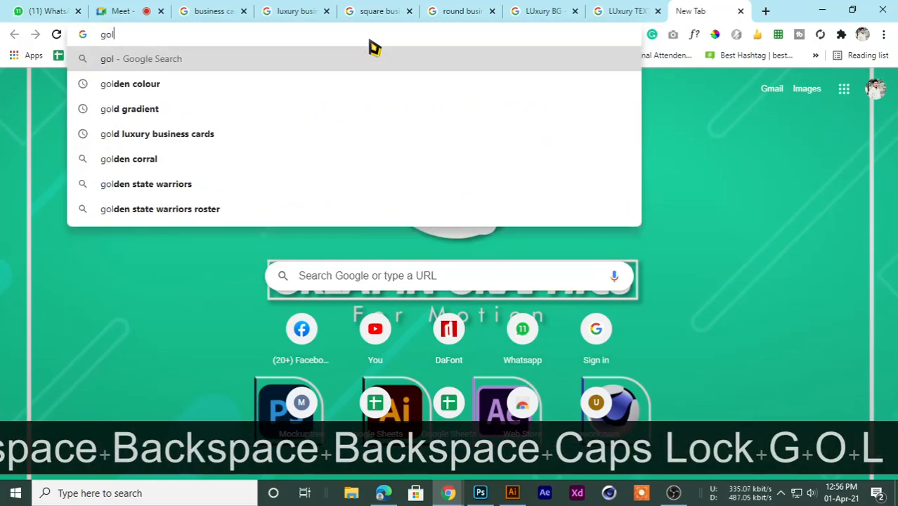
key(Down)
key(Return)
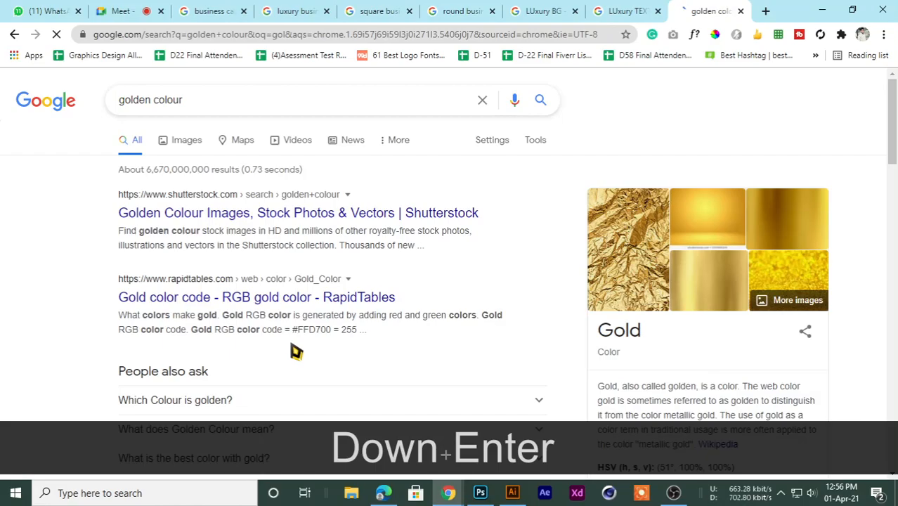
click(191, 140)
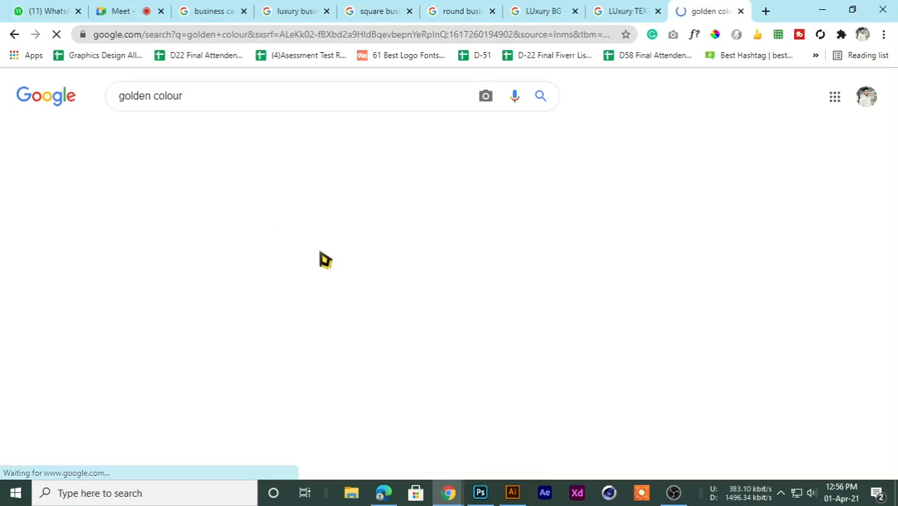
scroll(95, 301, down, 3)
scroll(180, 266, up, 3)
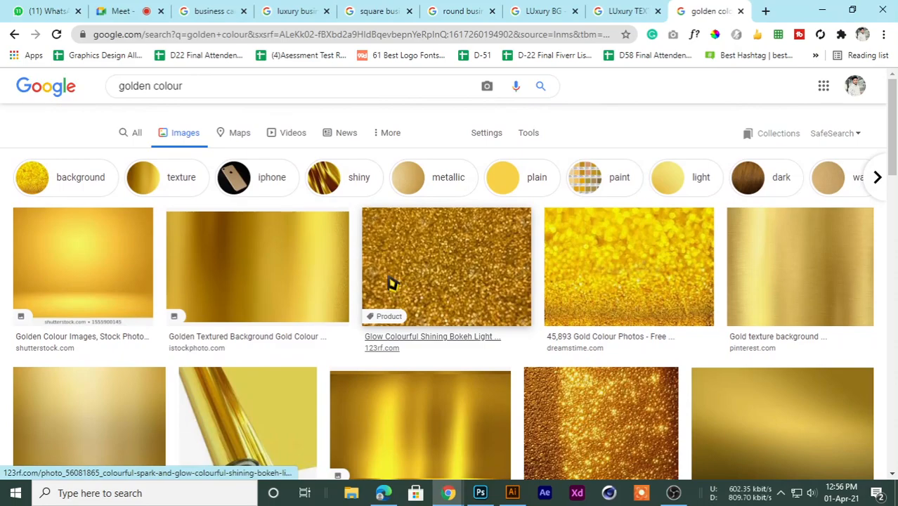
Copy the Shutterstock golden background image from the results and paste it into the Untitled-2 document in Illustrator.
click(108, 257)
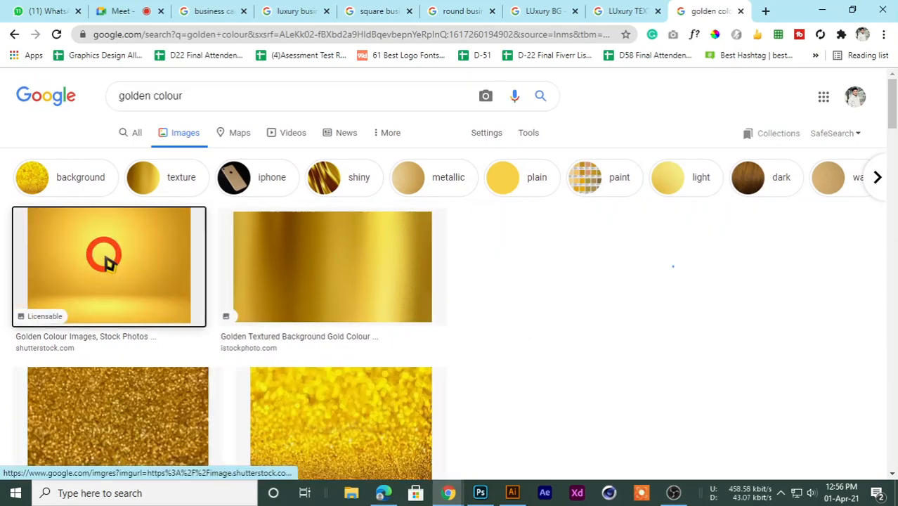
right_click(679, 170)
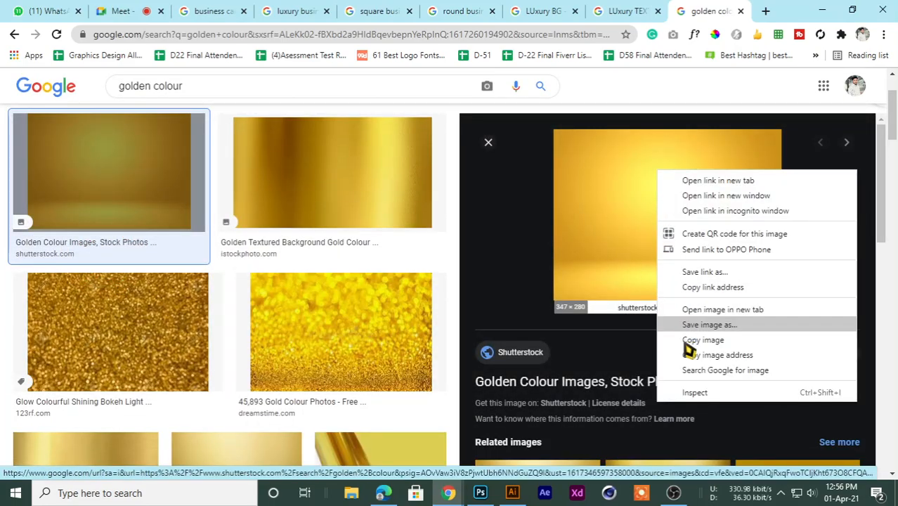
click(683, 340)
click(512, 493)
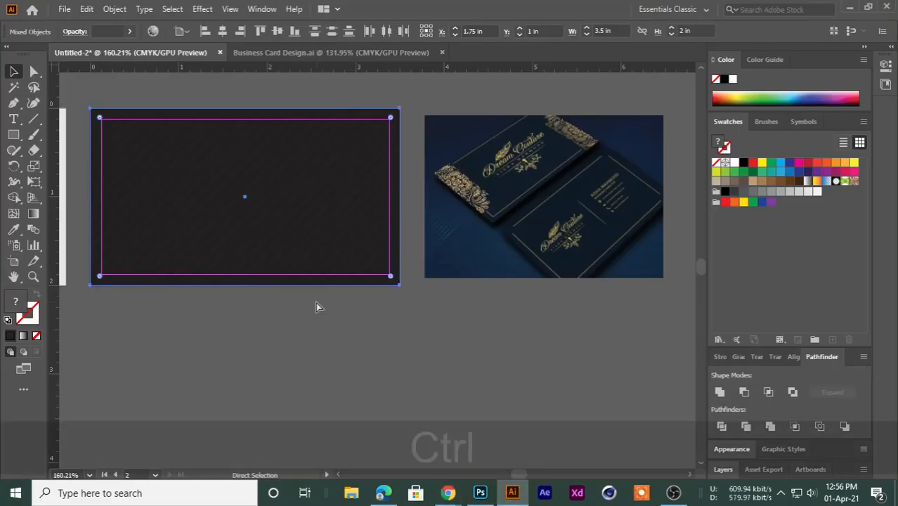
key(ctrl+v)
Scale the pasted golden image proportionally to about half size and place it below the cards.
drag(403, 305, 338, 329)
drag(338, 329, 370, 321)
drag(433, 268, 432, 268)
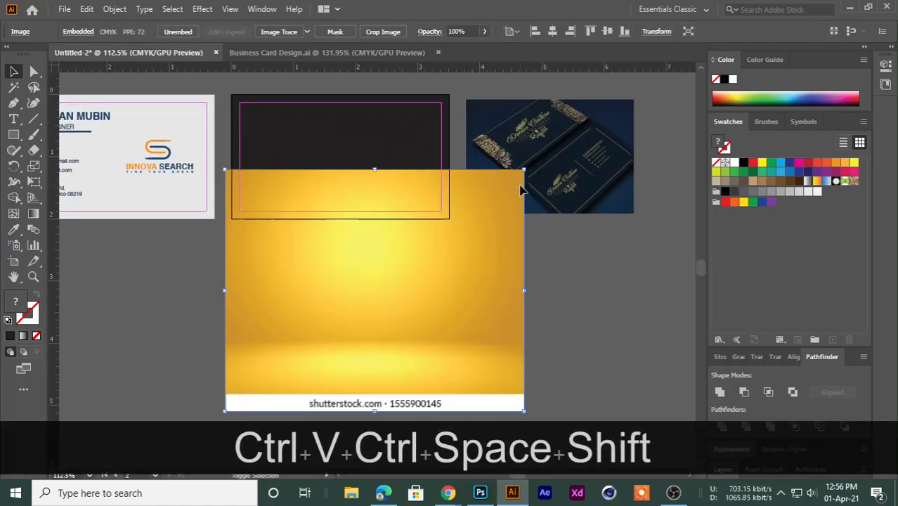
drag(472, 222, 380, 287)
drag(347, 337, 284, 303)
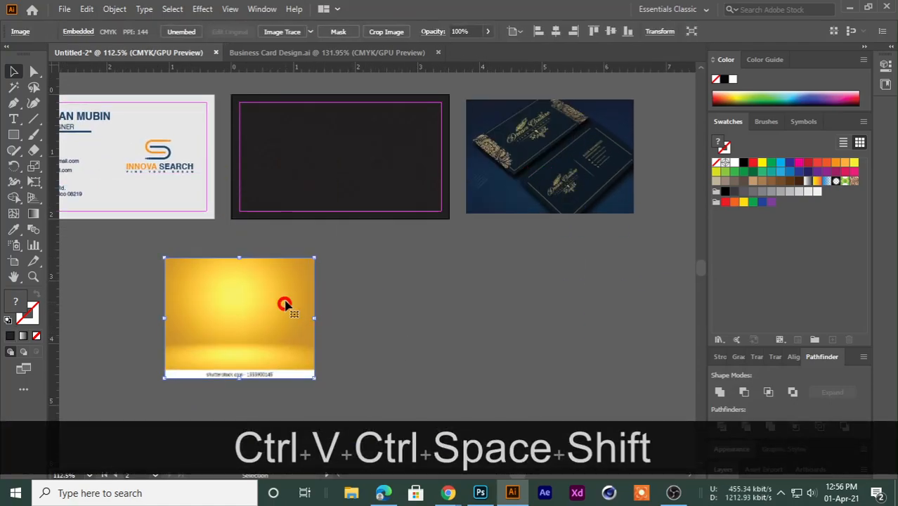
drag(244, 261, 287, 302)
drag(287, 302, 358, 229)
drag(245, 239, 269, 239)
Delete the pasted golden image from below the cards.
click(146, 207)
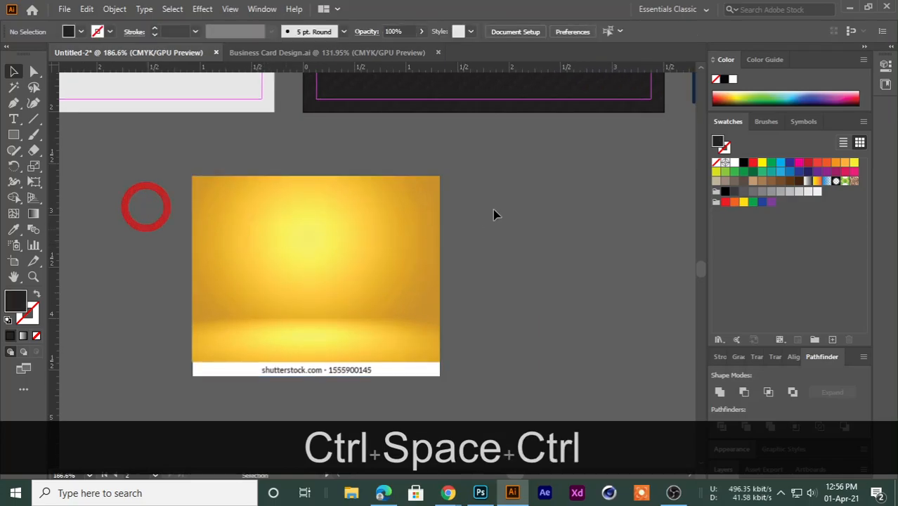
drag(473, 200, 213, 365)
drag(430, 258, 317, 301)
click(305, 305)
key(Delete)
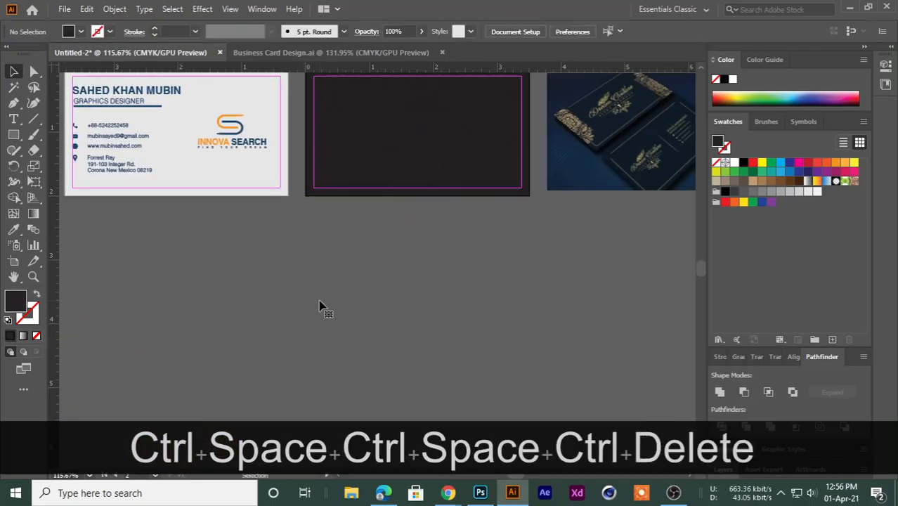
Return to Chrome and browse the "golden colour" image results for a different gold tone.
mouse_move(447, 493)
click(392, 460)
scroll(371, 341, down, 5)
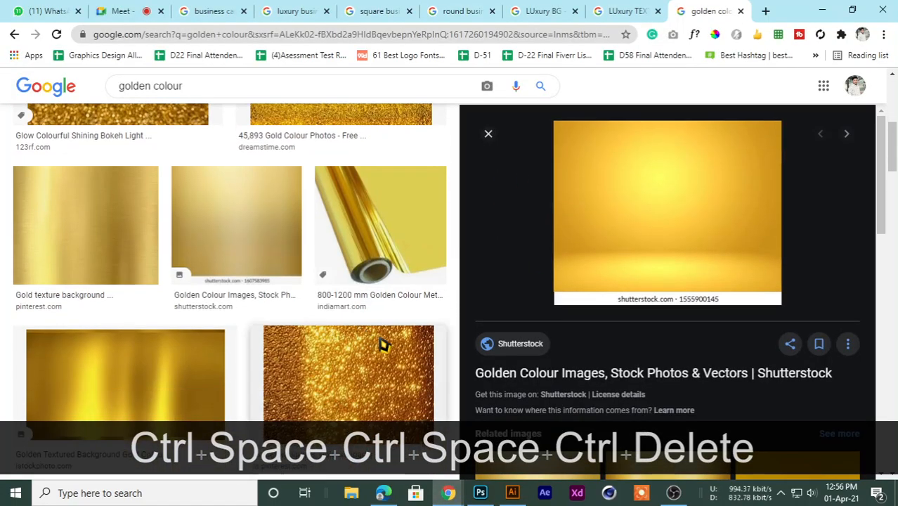
scroll(359, 306, up, 2)
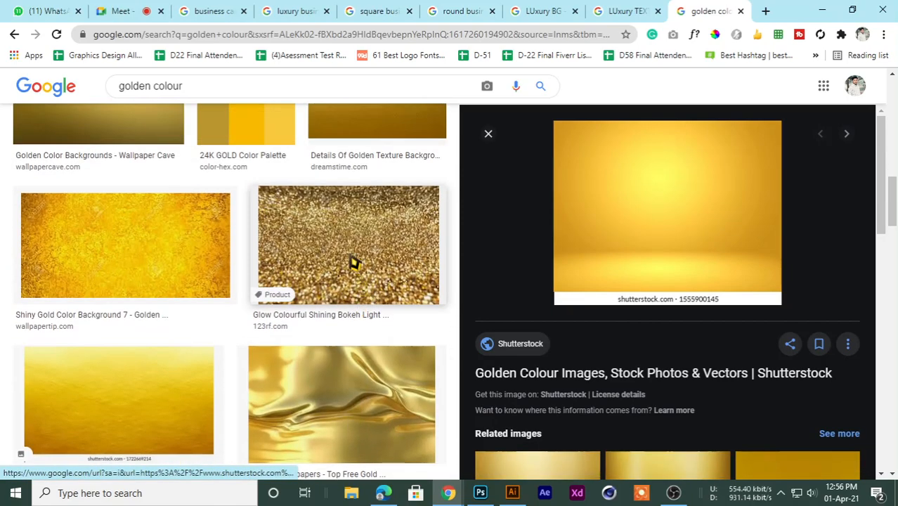
Switch back to Illustrator and draw a small rectangle just above the reference business card image as a colour swatch.
click(512, 493)
key(ctrl+space)
drag(297, 345, 594, 399)
drag(359, 259, 360, 300)
key(ctrl+space)
drag(233, 311, 424, 297)
key(ctrl+space)
drag(396, 256, 376, 257)
mouse_move(11, 139)
mouse_down()
mouse_move(72, 146)
mouse_move(74, 135)
mouse_up()
drag(225, 99, 290, 140)
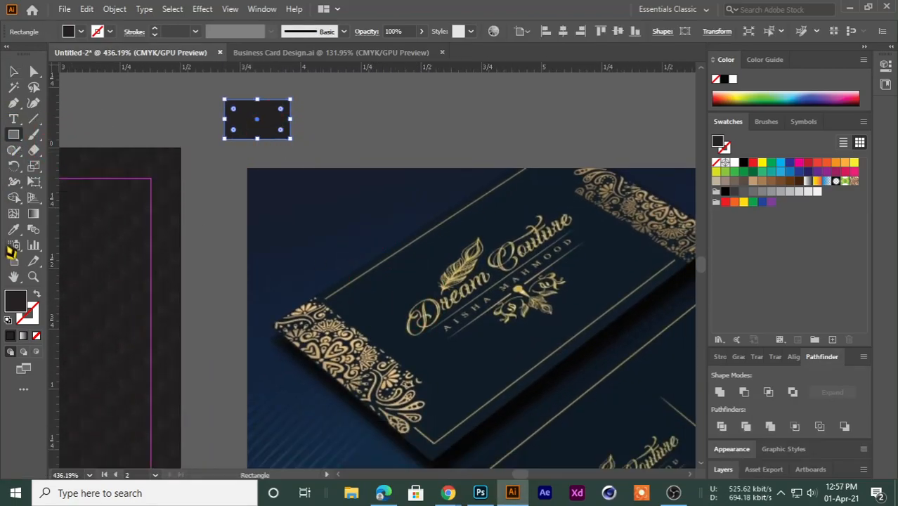
Fill the small swatch rectangle with the beige gold sampled from the reference card's heart ornament using the Eyedropper.
click(12, 231)
key(ctrl+space)
drag(361, 350, 583, 437)
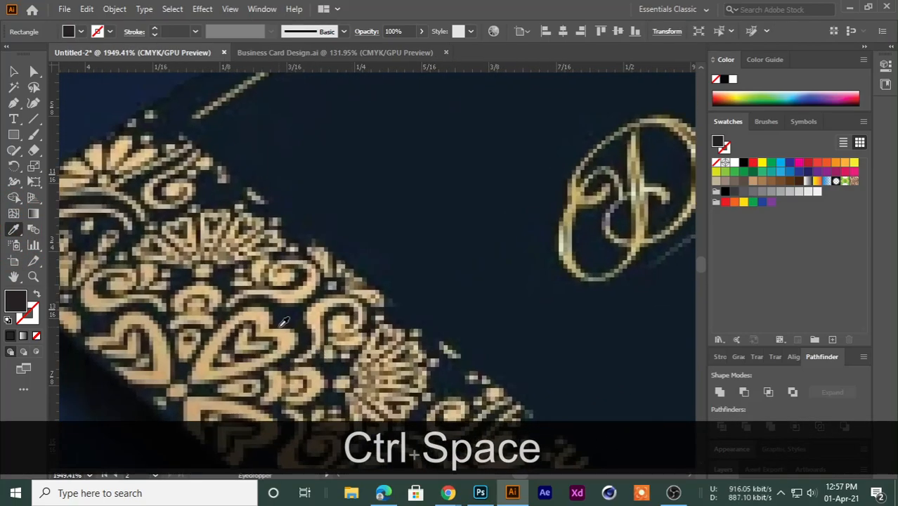
click(282, 337)
drag(136, 346, 106, 346)
drag(355, 197, 347, 271)
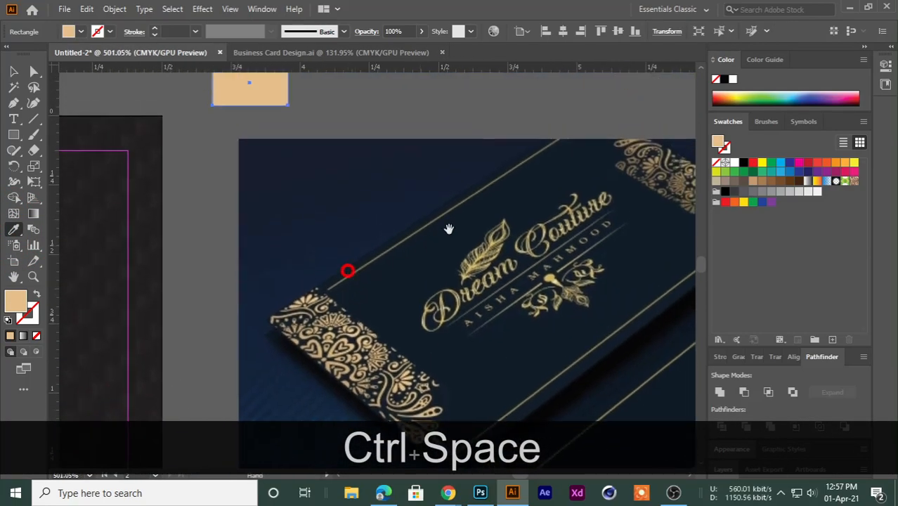
Place a copy of the beige gold swatch to its right, above the reference card image.
drag(378, 227, 304, 274)
click(13, 73)
click(150, 95)
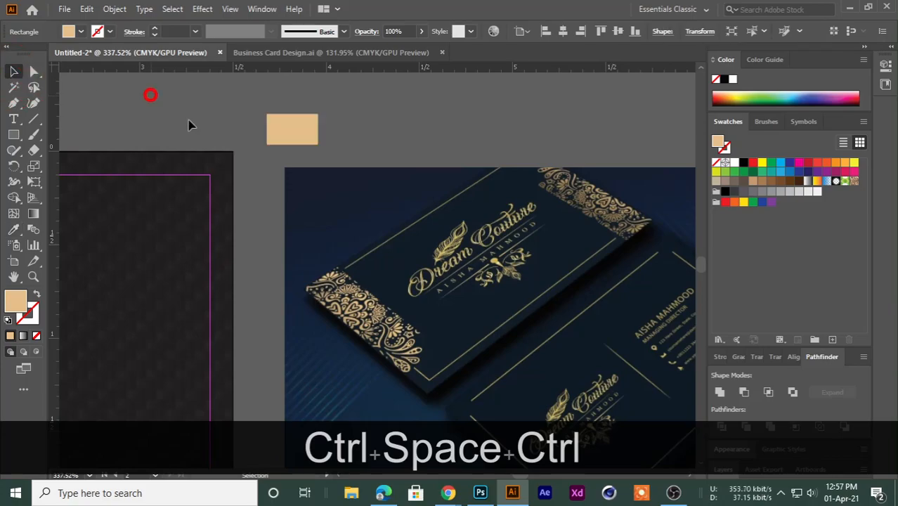
drag(285, 139, 363, 139)
Fill the copied swatch with a darker brown gold sampled from the ornament band at the reference card's upper right corner.
click(13, 230)
drag(390, 337, 647, 315)
click(414, 302)
click(419, 301)
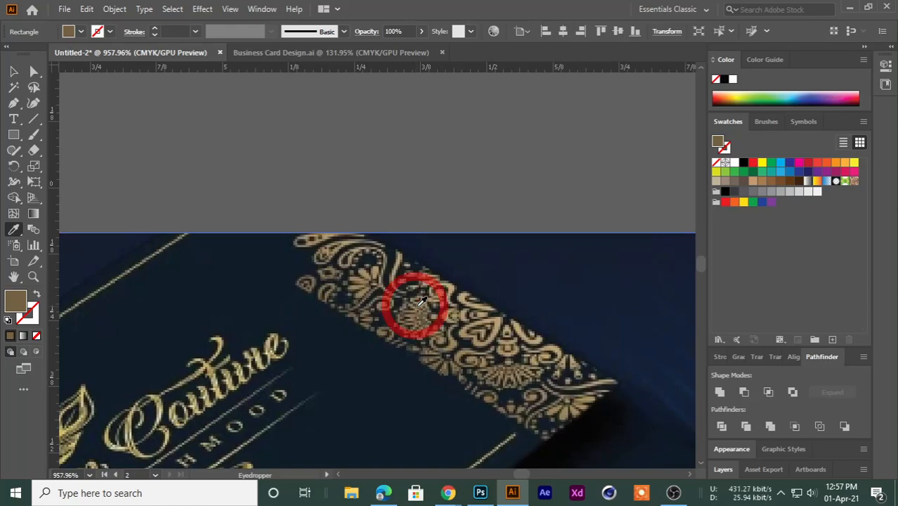
click(424, 304)
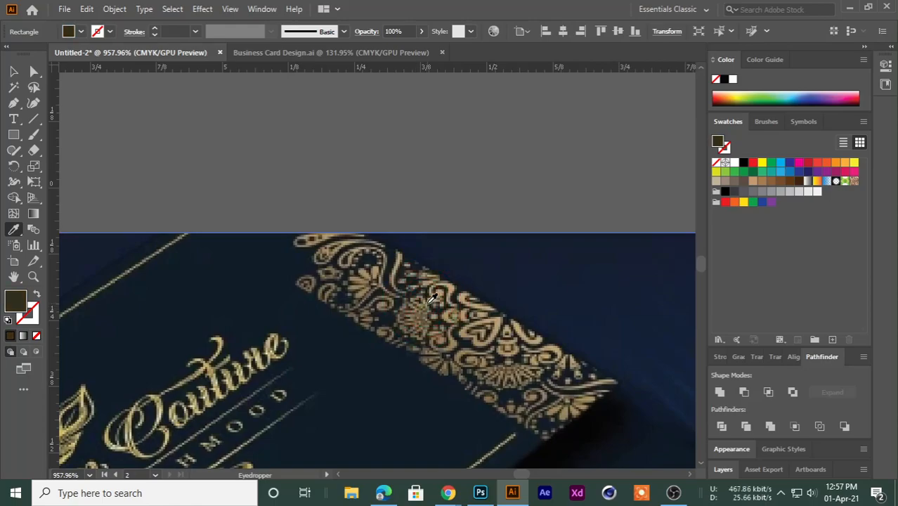
click(433, 295)
Lighten the brown fill of the second swatch in the Color Picker.
drag(402, 151, 176, 243)
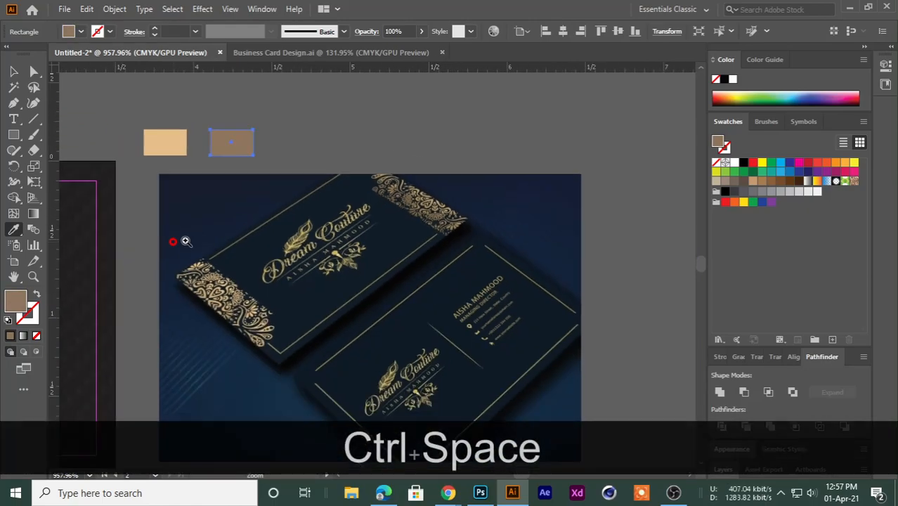
drag(211, 216, 311, 305)
click(13, 71)
click(136, 170)
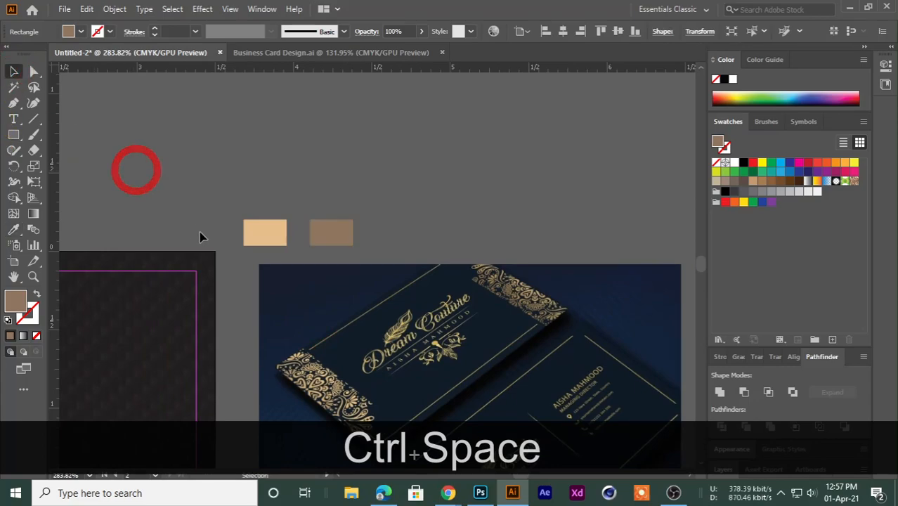
drag(220, 233, 280, 237)
click(371, 242)
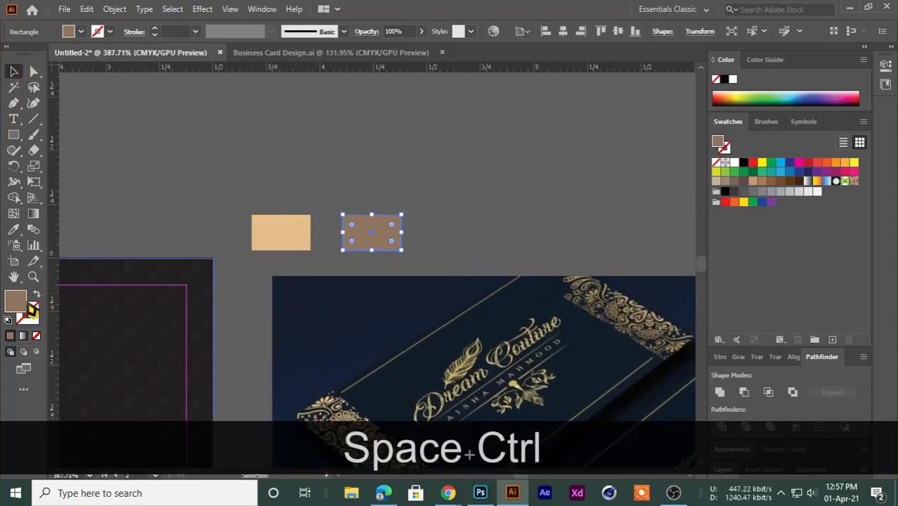
double_click(16, 301)
drag(330, 232, 327, 209)
click(585, 163)
click(388, 254)
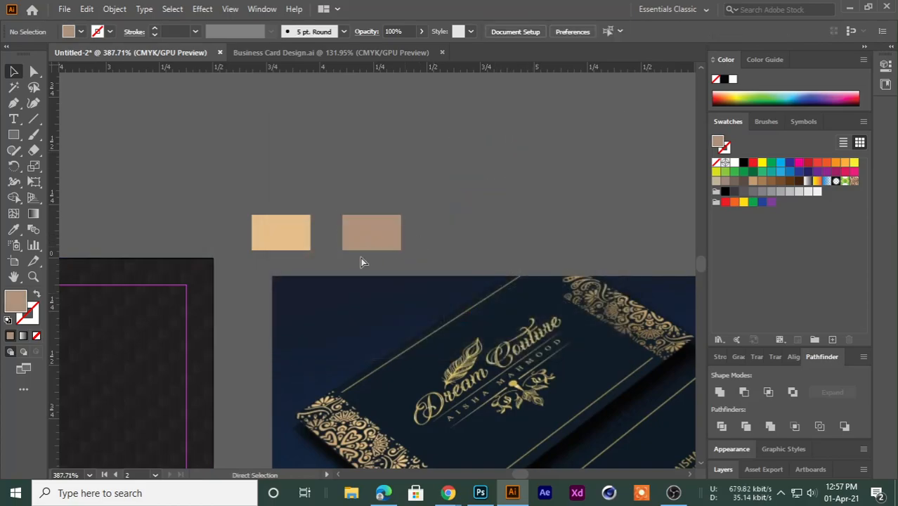
Draw a wide rectangle above the two swatches and give it a white-to-black linear gradient fill.
key(ctrl+space)
click(311, 244)
right_click(14, 134)
click(91, 141)
drag(234, 125, 436, 180)
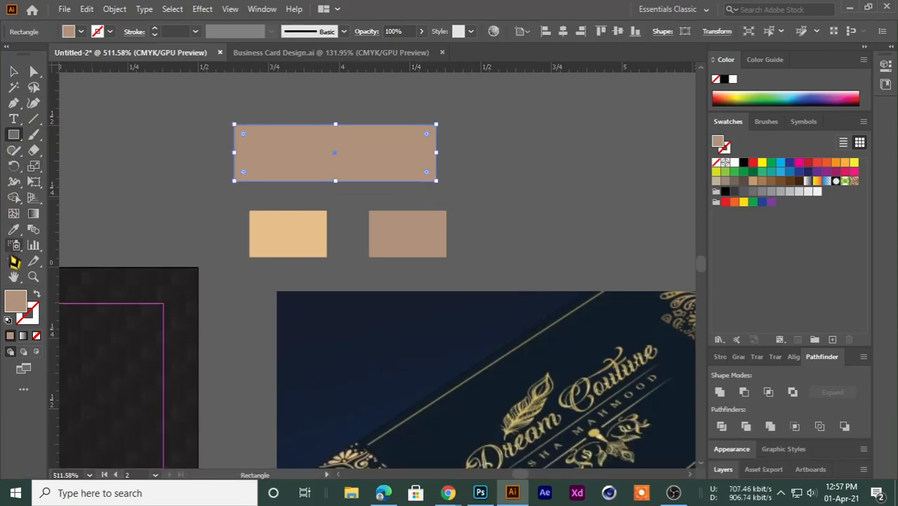
click(33, 215)
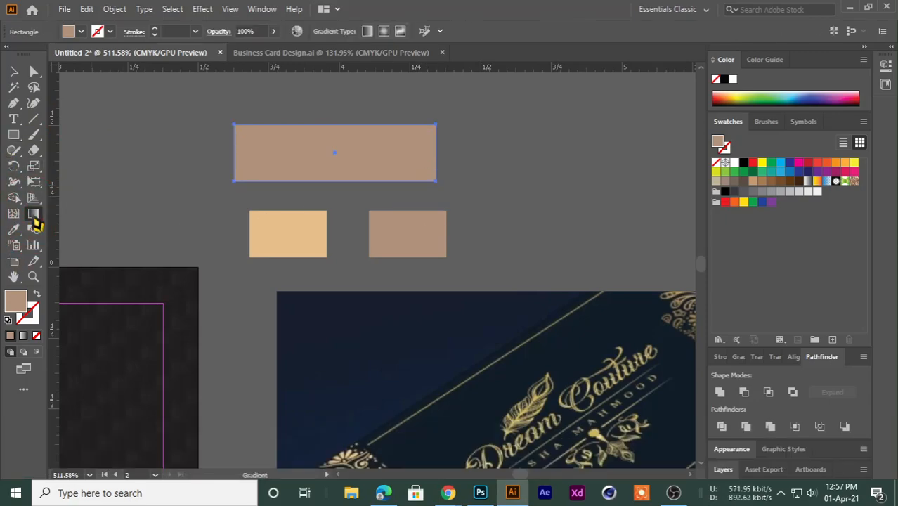
click(22, 336)
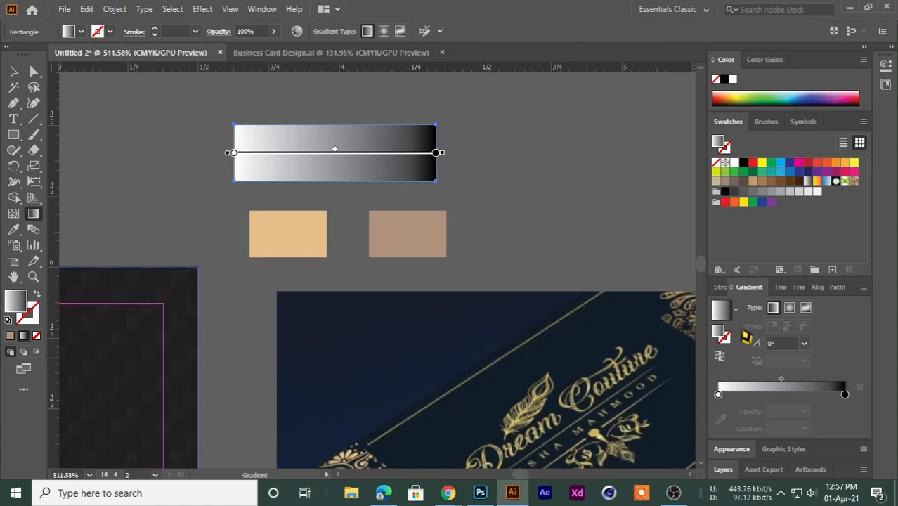
Try both swatch colours on the gradient's first colour stop, ending with the brown one.
click(718, 395)
click(720, 419)
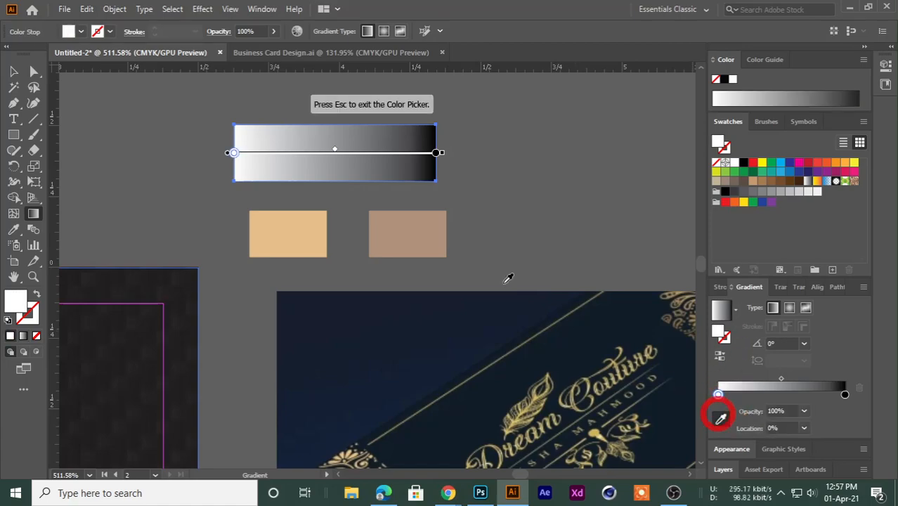
click(305, 232)
click(842, 398)
key(ctrl+z)
click(406, 233)
click(458, 239)
key(ctrl+z)
click(415, 228)
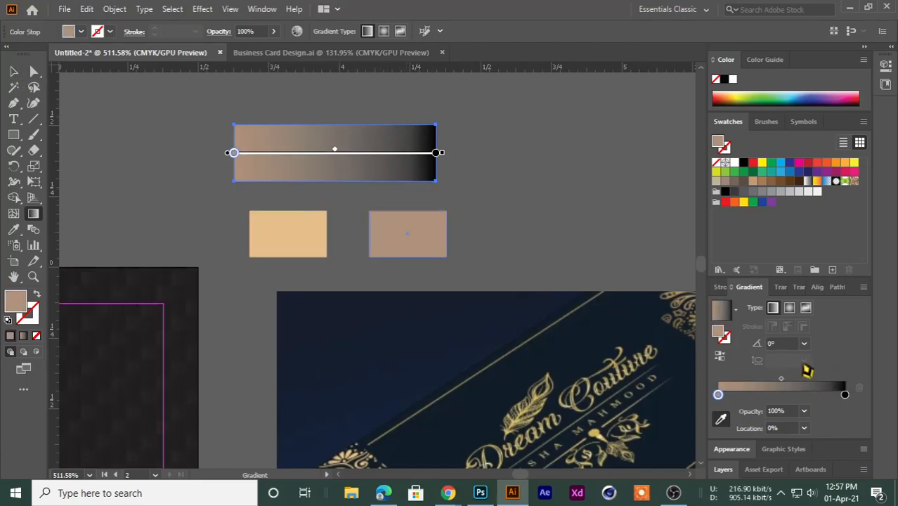
Set the gradient's last colour stop to the brown sampled from the darker swatch.
click(842, 396)
drag(842, 398, 853, 444)
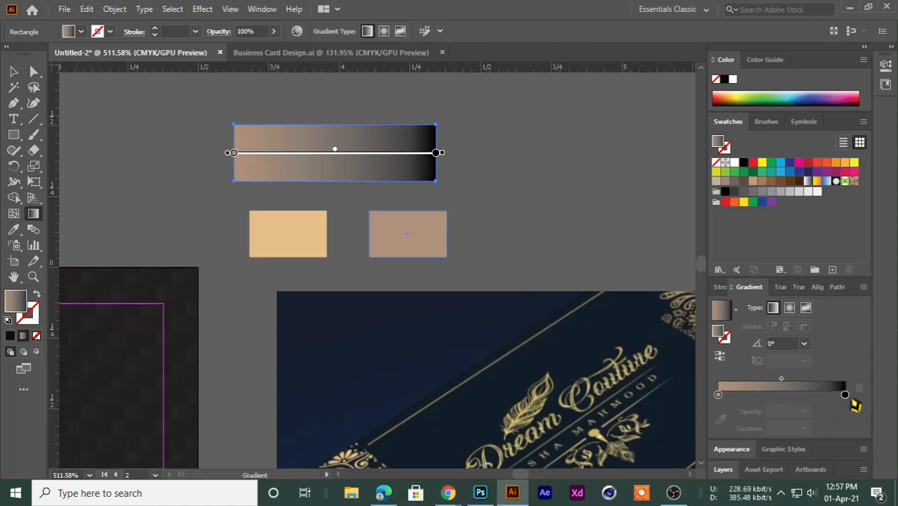
click(845, 394)
click(721, 420)
click(423, 222)
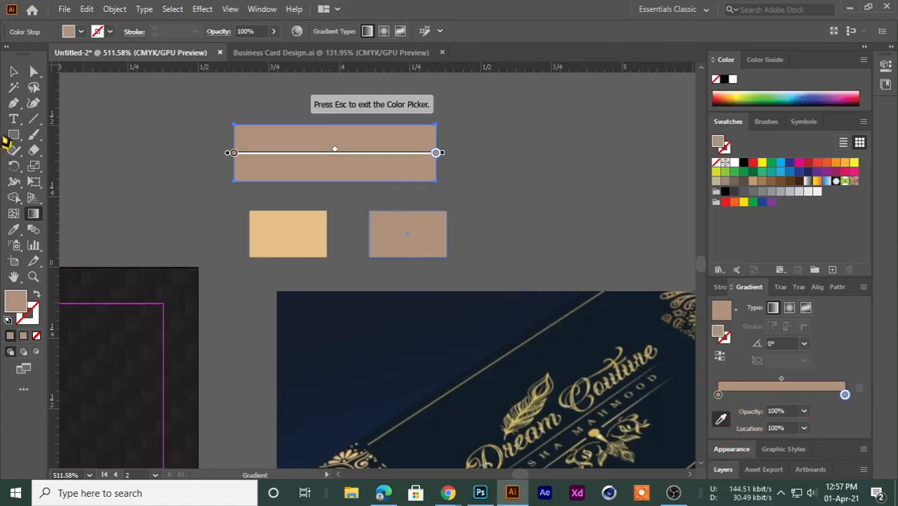
Move the gradient rectangle slightly and set its first colour stop to the beige gold sampled from the lighter swatch.
click(14, 72)
drag(391, 144, 418, 139)
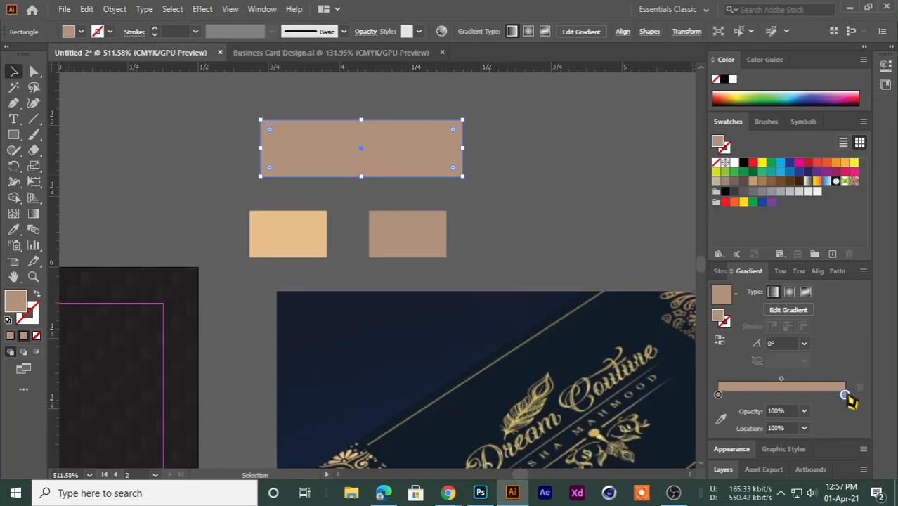
click(718, 395)
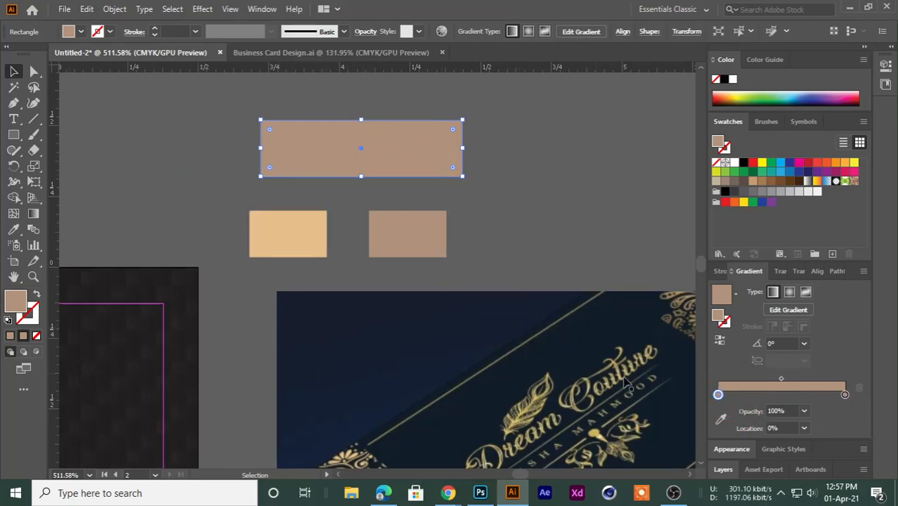
click(720, 420)
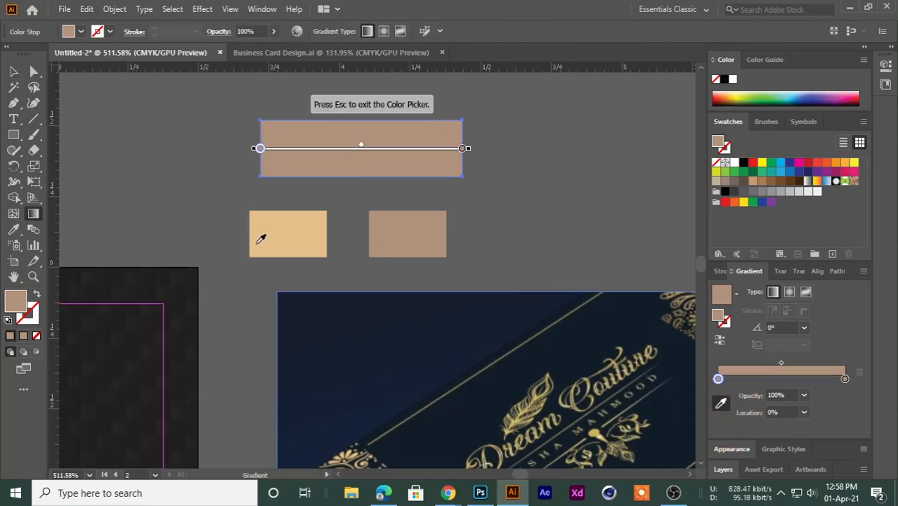
click(273, 228)
click(13, 72)
click(156, 186)
Shift the midpoint of the rectangle's gradient slightly toward its brown end.
key(ctrl+space)
drag(297, 198, 376, 118)
click(349, 137)
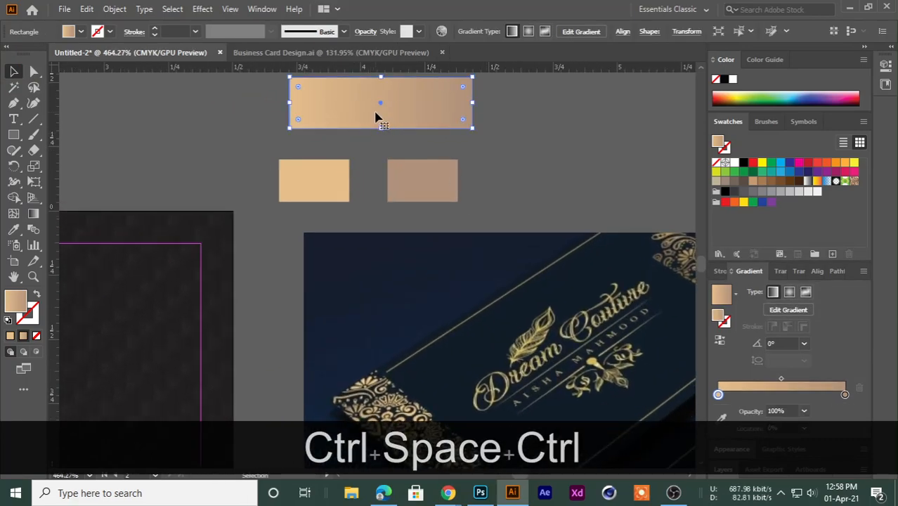
mouse_move(781, 382)
mouse_down()
mouse_move(817, 380)
mouse_move(795, 380)
mouse_up()
Replace the brown end stop of the gradient with the beige gold sampled from the lighter swatch.
double_click(844, 394)
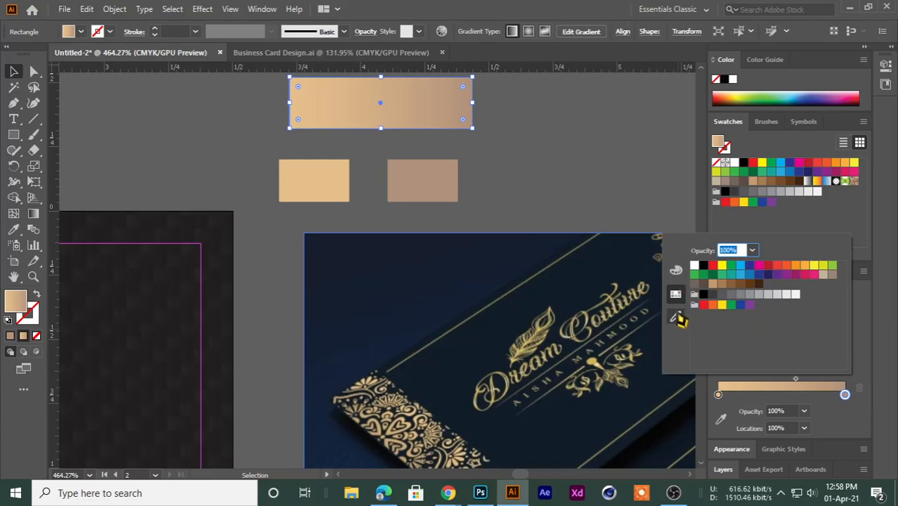
click(676, 318)
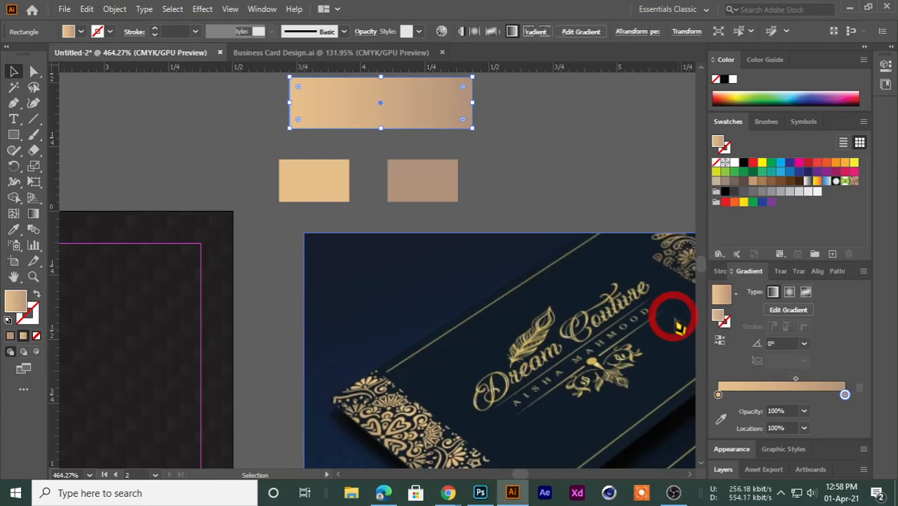
click(306, 175)
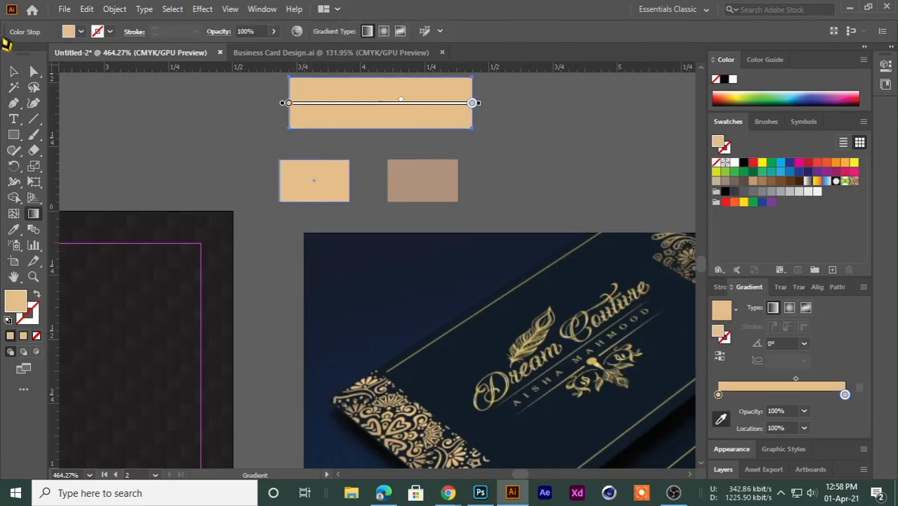
click(14, 72)
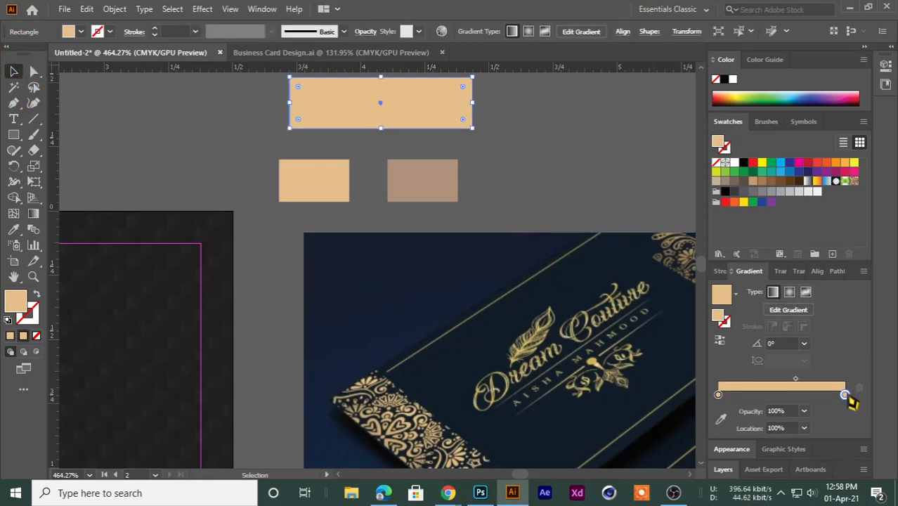
Adjust the gradient's end stop to an orange gold of C 7, M 34, Y 68, K 0.
double_click(846, 395)
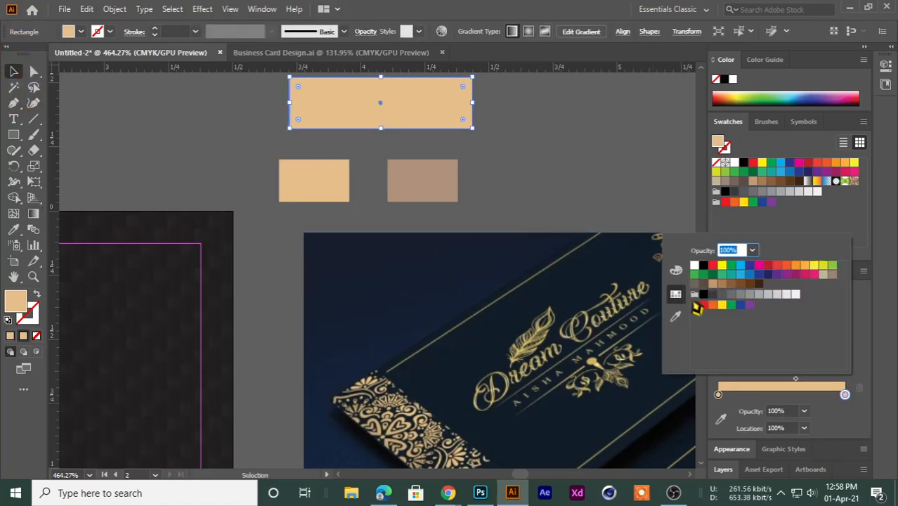
click(675, 269)
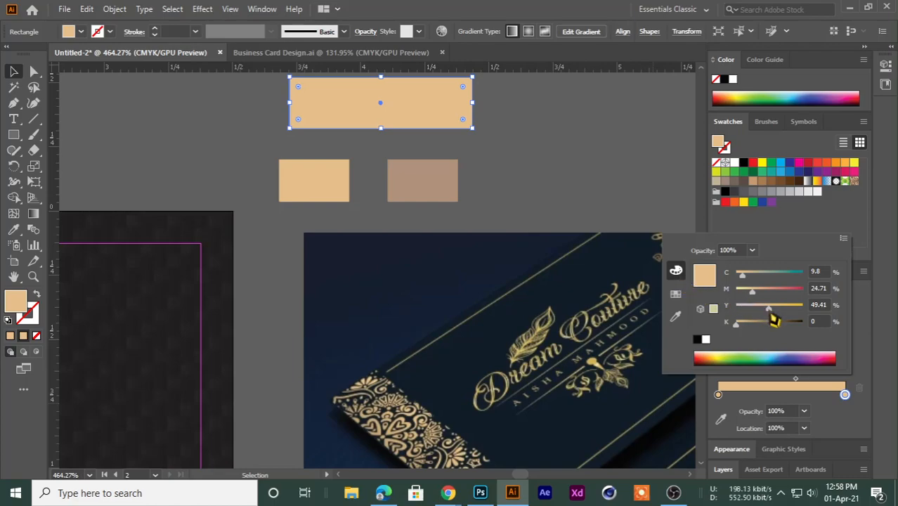
drag(786, 321, 787, 323)
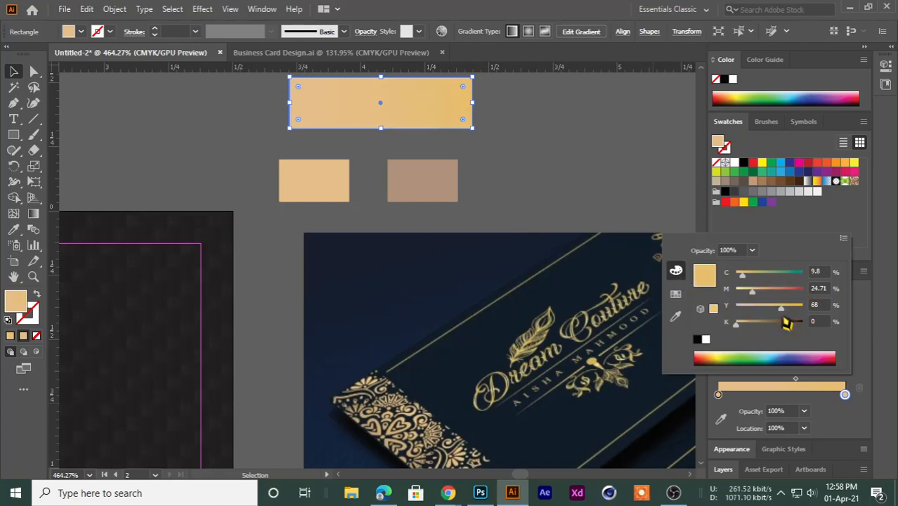
click(758, 290)
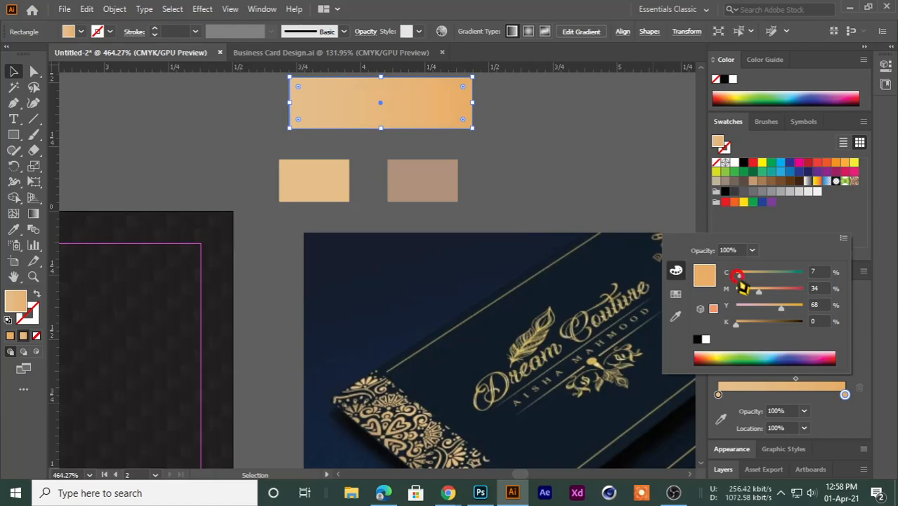
click(580, 226)
Delete the two small beige and brown swatches, keeping the gradient rectangle.
click(560, 176)
drag(568, 173, 425, 226)
drag(368, 144, 442, 152)
drag(454, 191, 461, 159)
drag(494, 183, 372, 206)
drag(393, 210, 356, 221)
drag(356, 222, 441, 211)
scroll(407, 225, up, 3)
key(Delete)
Move the gold gradient rectangle to just above the dark carbon fiber card.
drag(442, 174, 167, 165)
drag(166, 174, 346, 203)
drag(417, 233, 274, 234)
drag(275, 233, 247, 186)
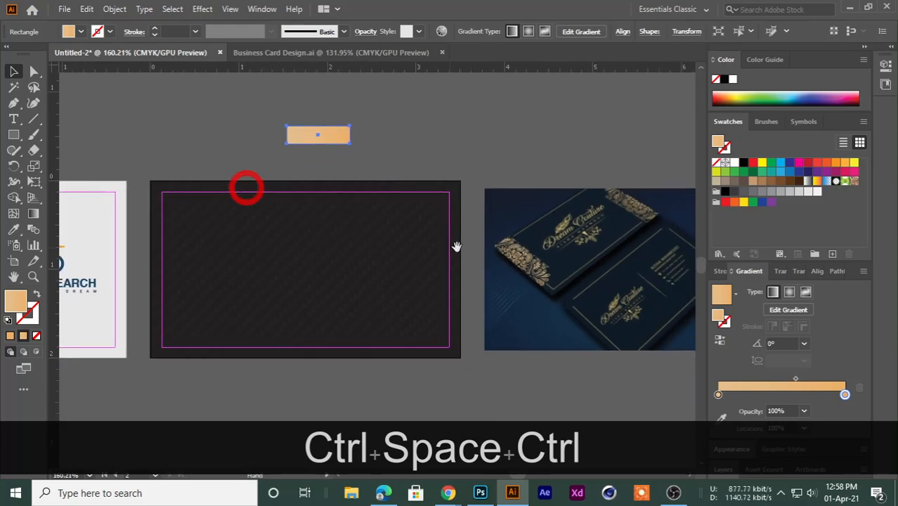
Examine the reference card's ornament band, and switch to Chrome to review the open card, luxury background, texture and golden colour image results.
drag(347, 213, 400, 214)
drag(509, 303, 387, 277)
drag(484, 248, 555, 249)
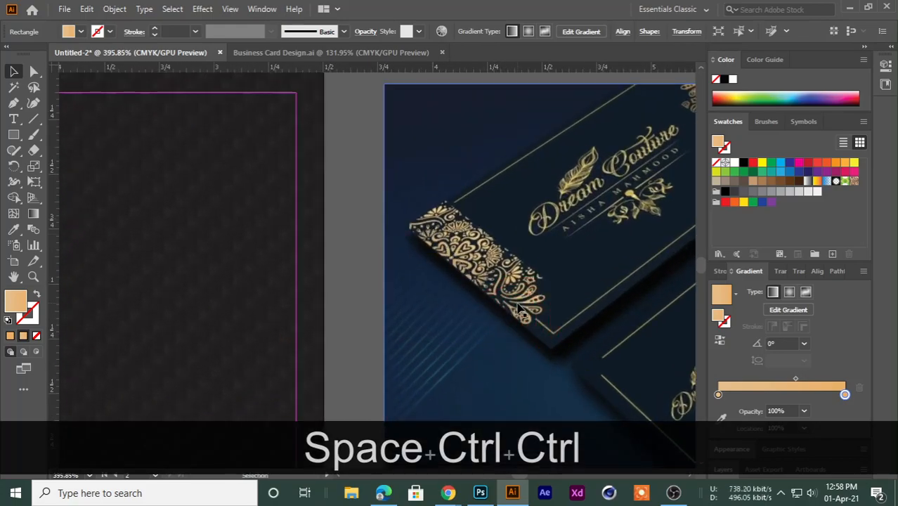
click(450, 494)
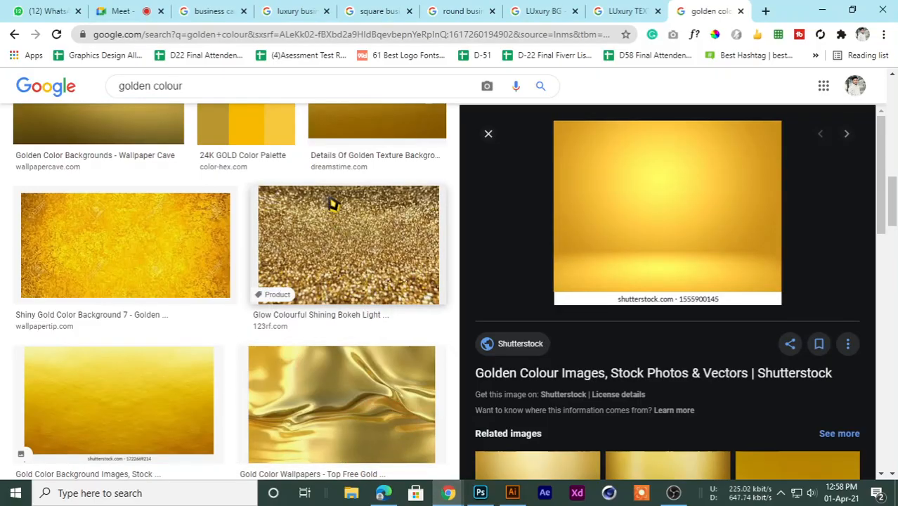
click(617, 11)
click(534, 14)
click(445, 17)
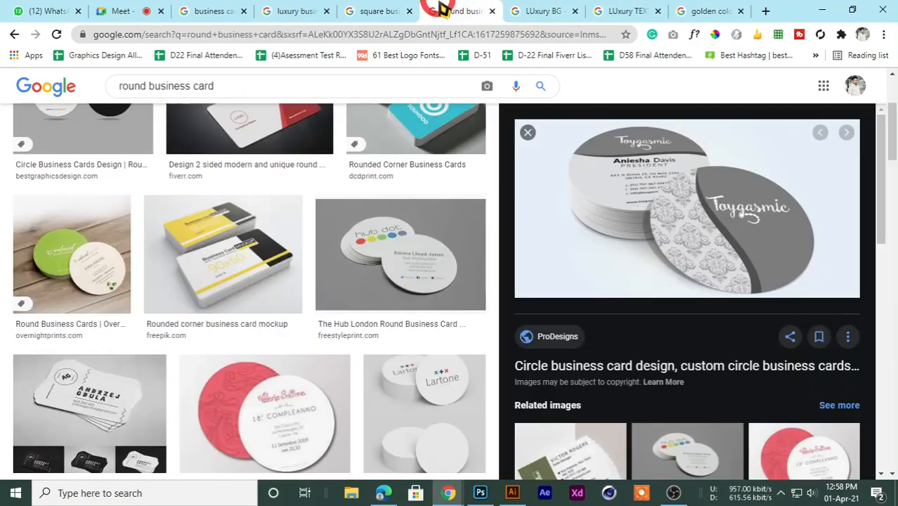
scroll(499, 225, up, 3)
click(546, 12)
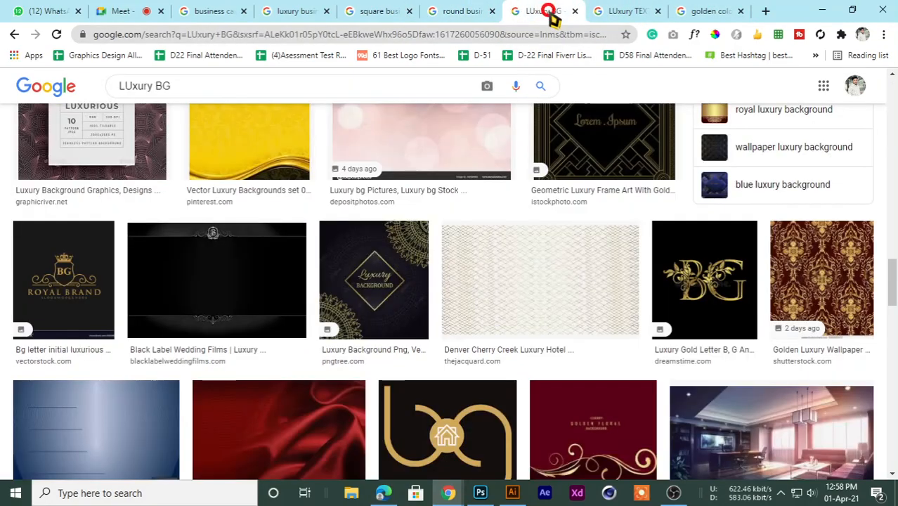
click(618, 13)
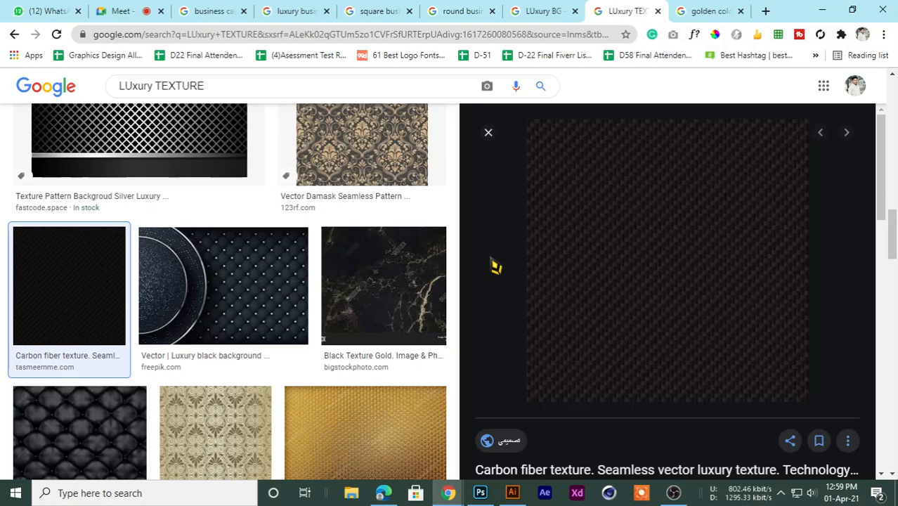
click(693, 11)
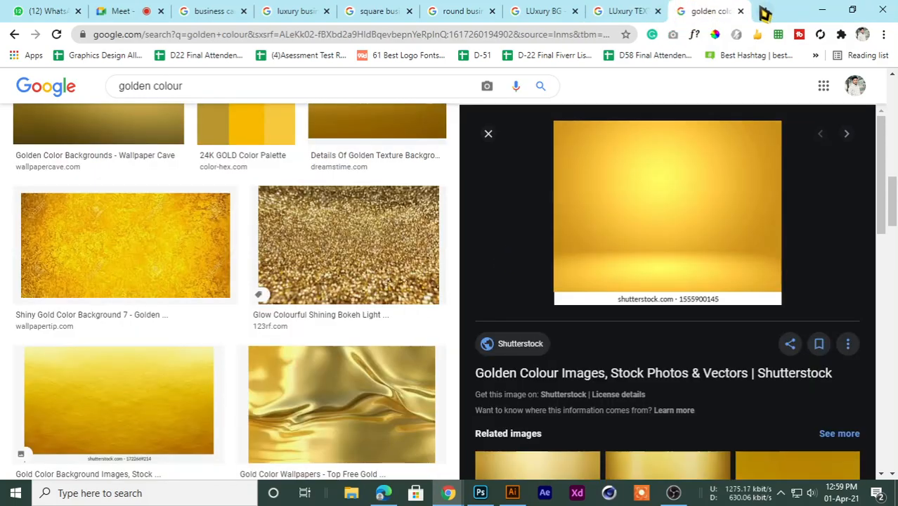
Search Google Images for "vintage vector" in a new browser tab.
click(763, 10)
click(309, 39)
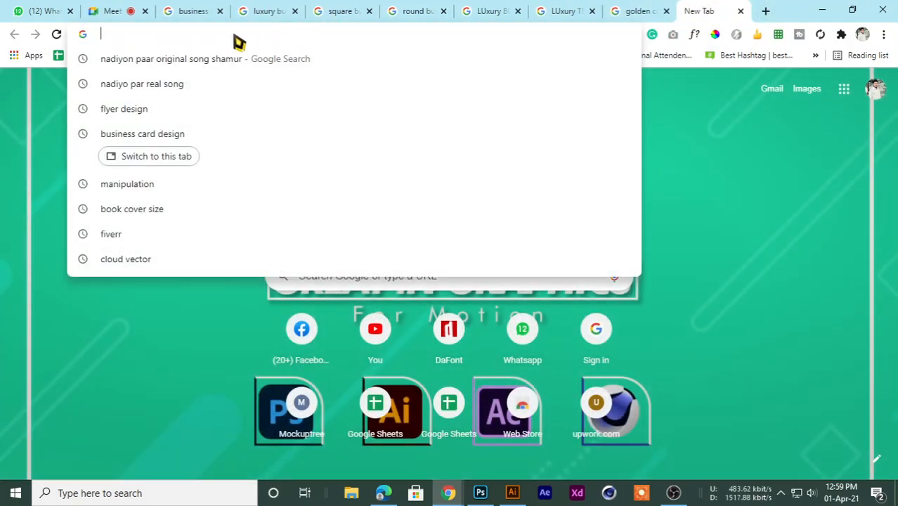
key(BackSpace)
text(vi)
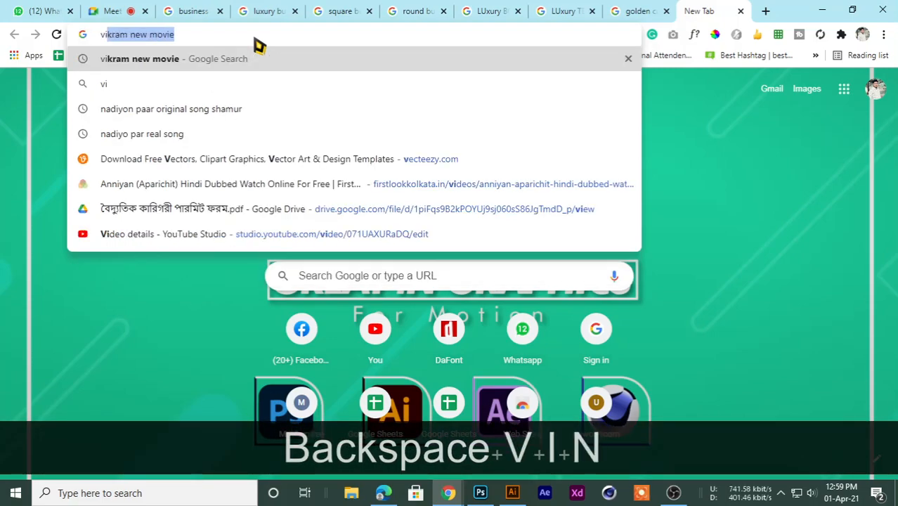
text(ntage)
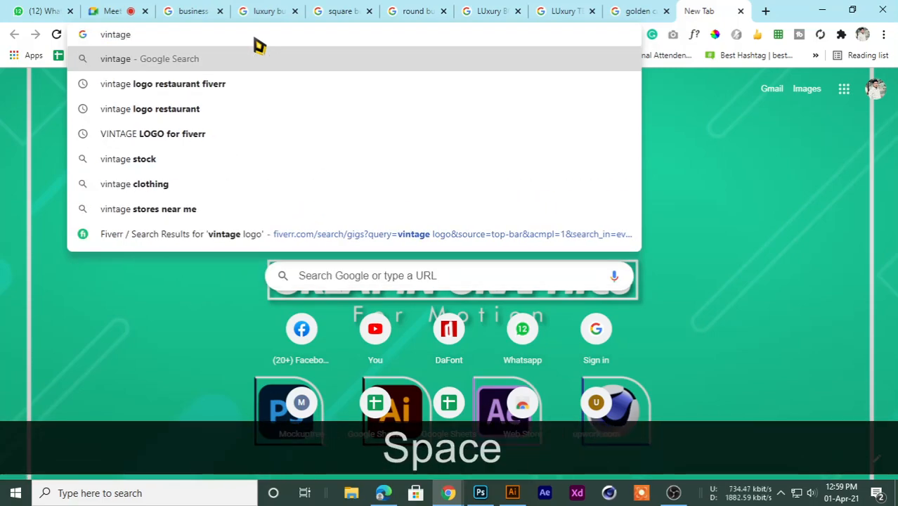
text( vector)
key(Return)
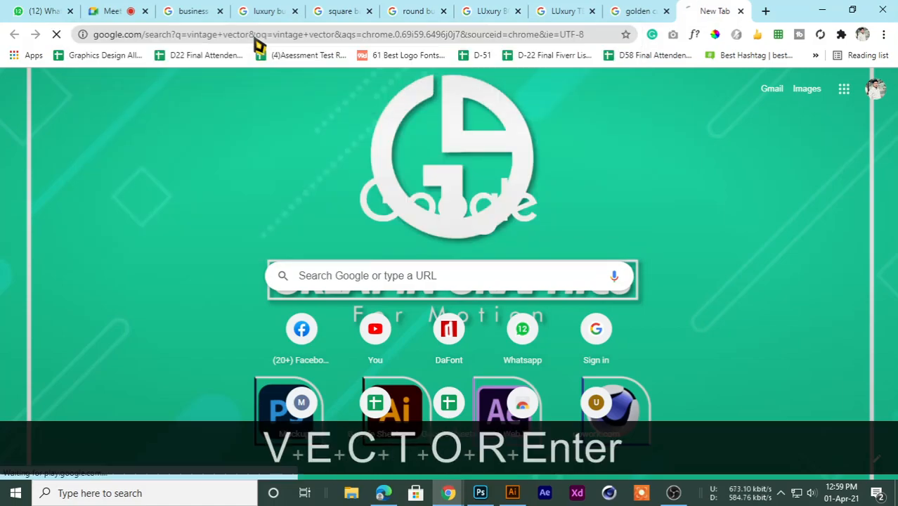
click(180, 142)
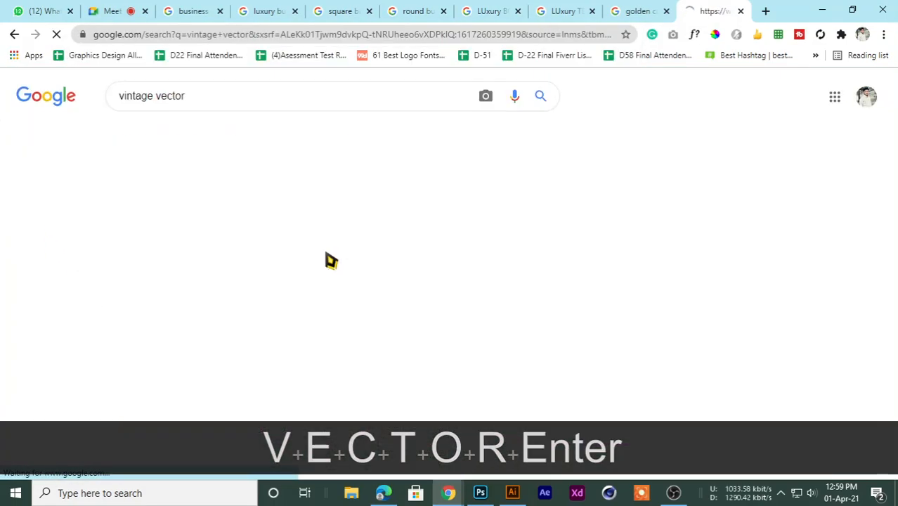
Examine the vintage vector image results for ornaments, dividers and frames suited to the luxury card.
scroll(380, 267, down, 2)
scroll(400, 303, down, 3)
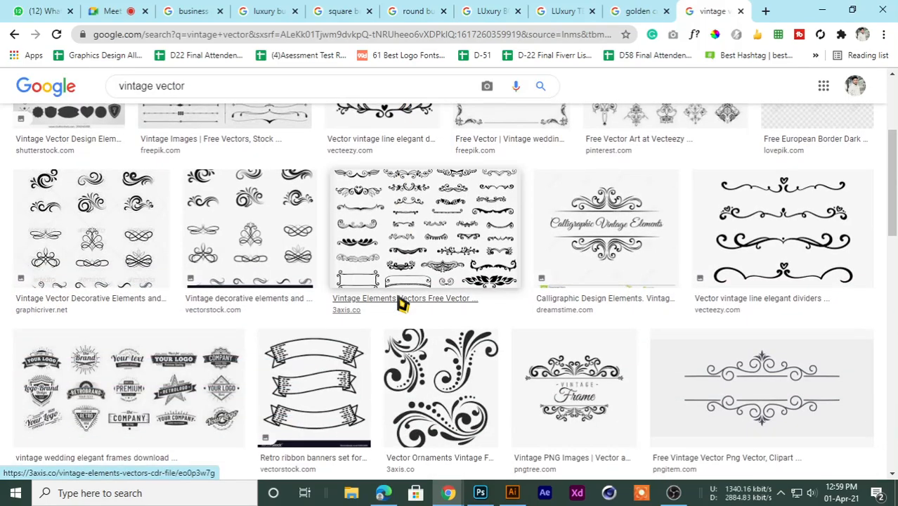
scroll(376, 341, down, 3)
scroll(378, 343, down, 9)
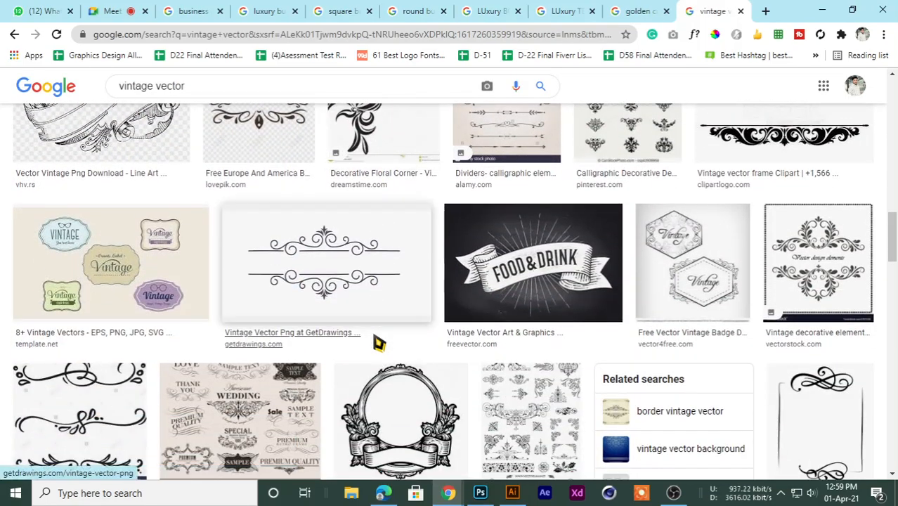
scroll(377, 342, down, 7)
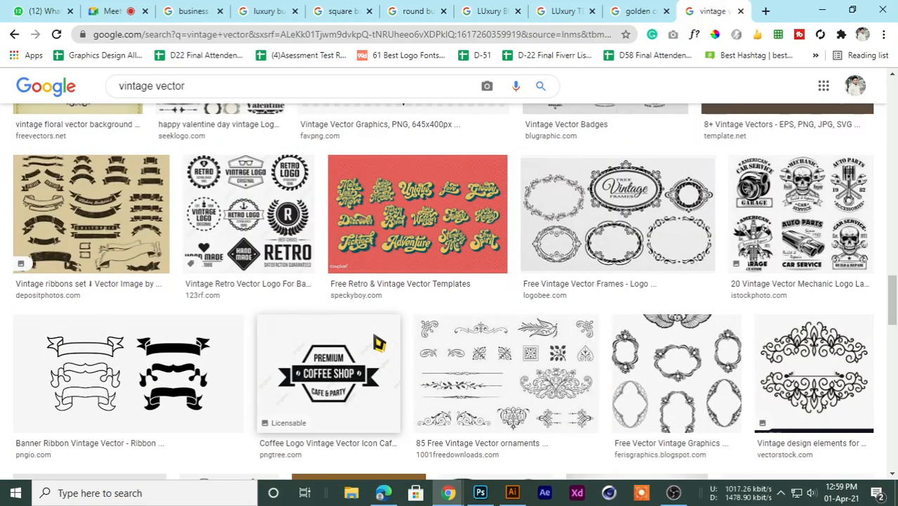
scroll(377, 342, down, 5)
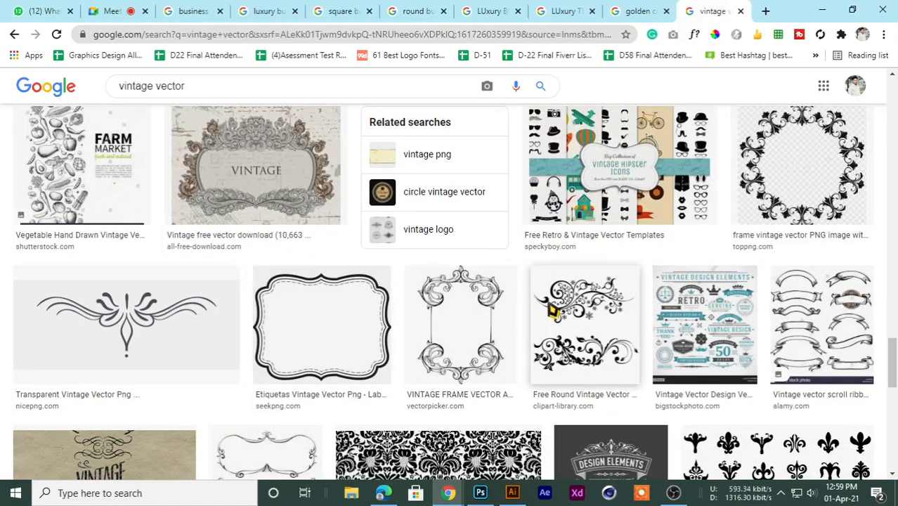
scroll(564, 315, down, 10)
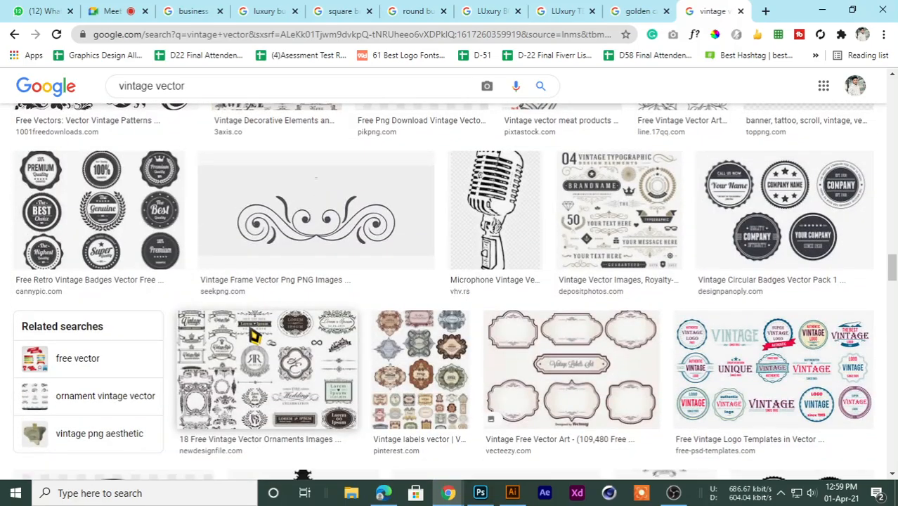
scroll(254, 336, up, 4)
scroll(304, 358, down, 6)
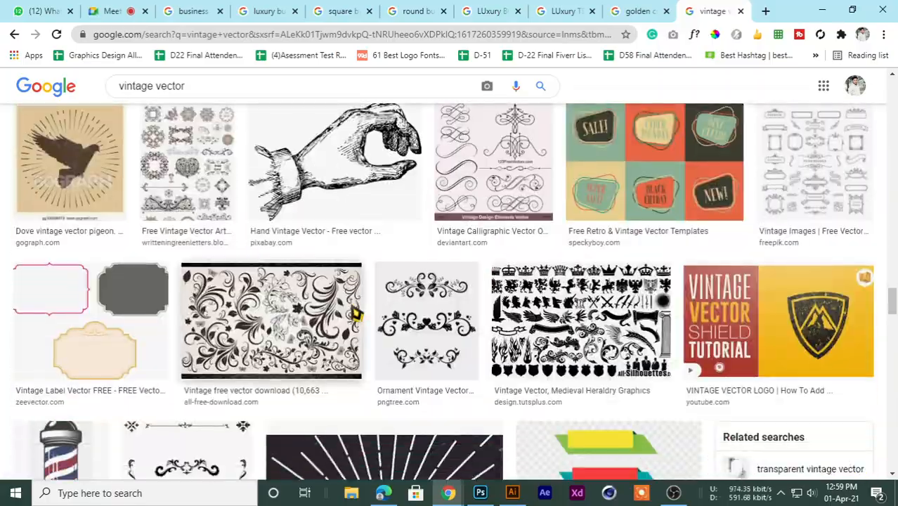
scroll(414, 300, down, 12)
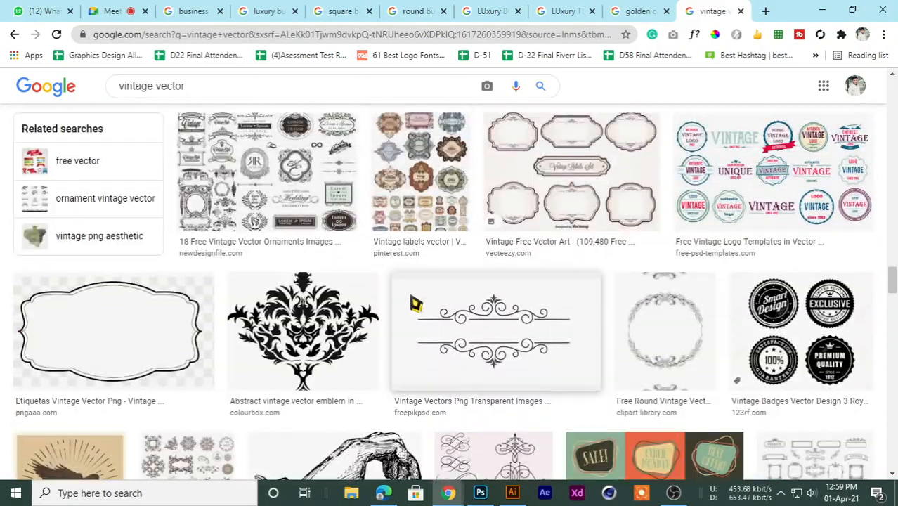
scroll(415, 301, up, 3)
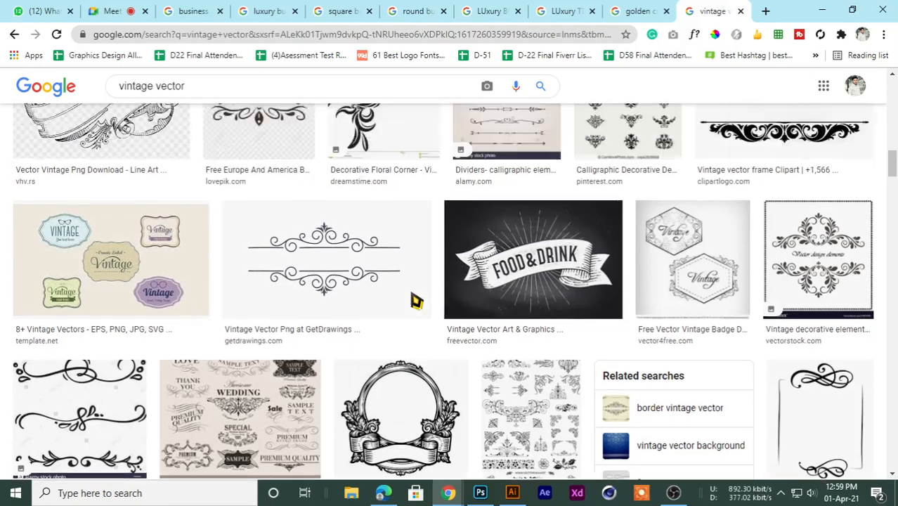
scroll(418, 302, down, 8)
scroll(415, 312, up, 2)
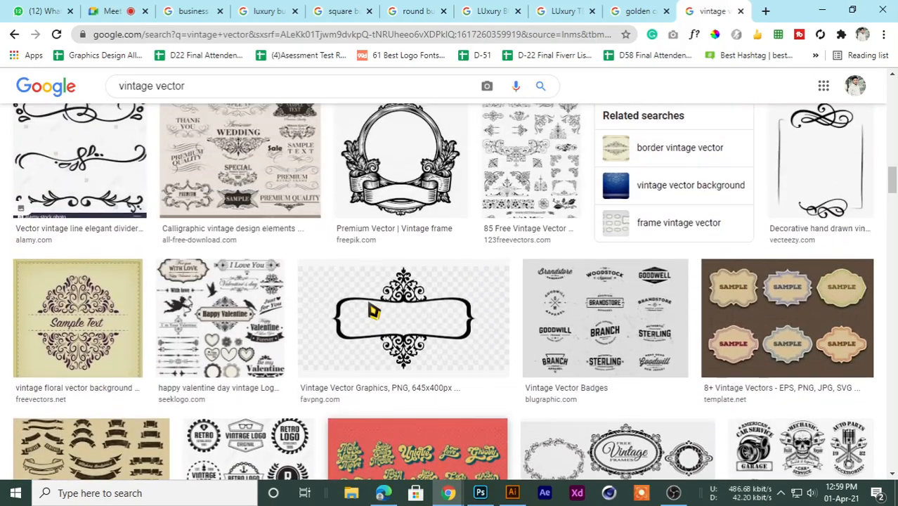
Preview the vintage floral background and the Vecteezy ornament set, and review their related images for usable ornaments.
click(115, 318)
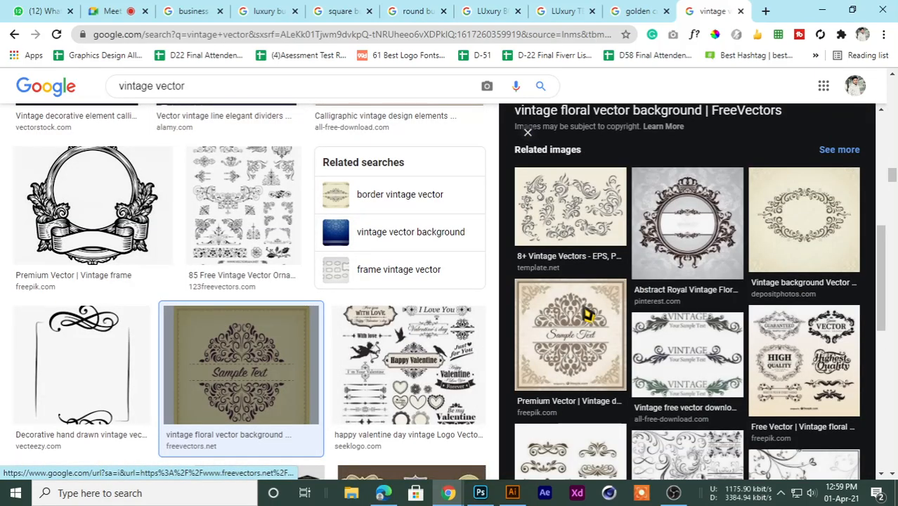
scroll(587, 314, down, 5)
scroll(211, 331, down, 6)
scroll(224, 318, up, 10)
scroll(237, 319, down, 4)
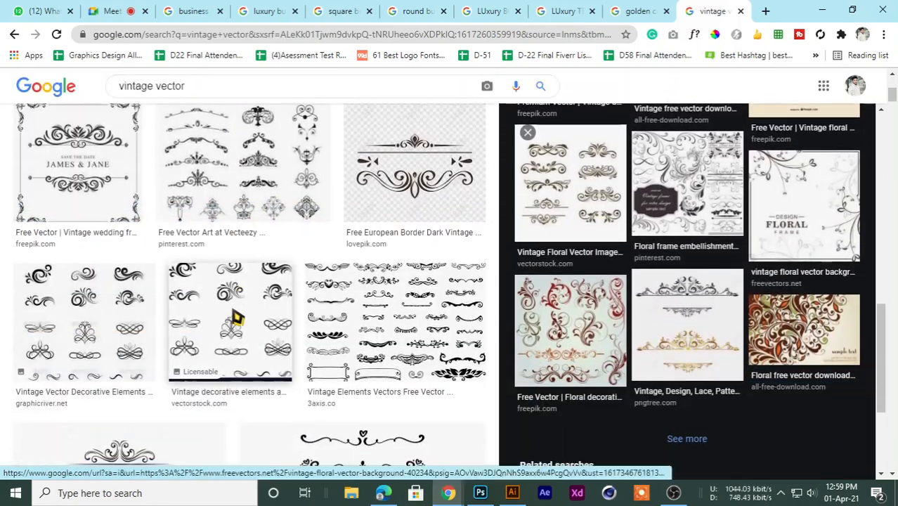
scroll(237, 318, up, 1)
click(237, 200)
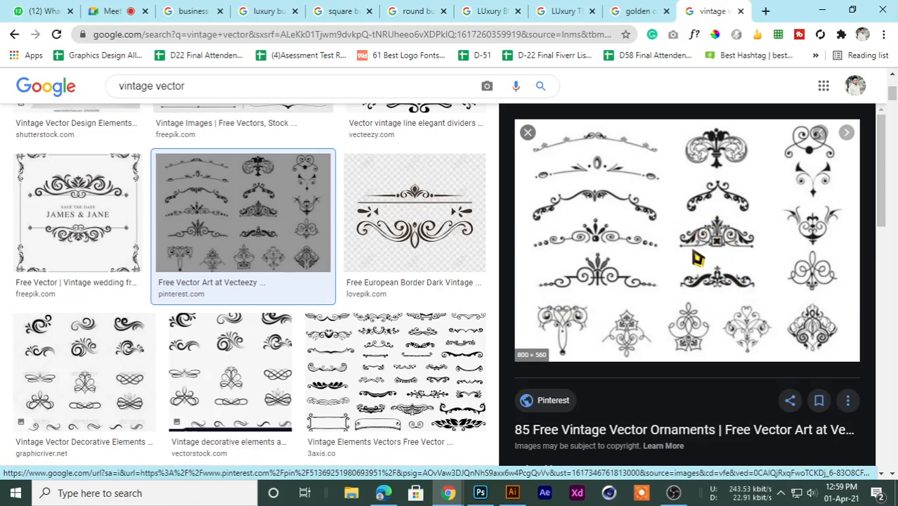
scroll(698, 259, down, 4)
scroll(570, 307, down, 3)
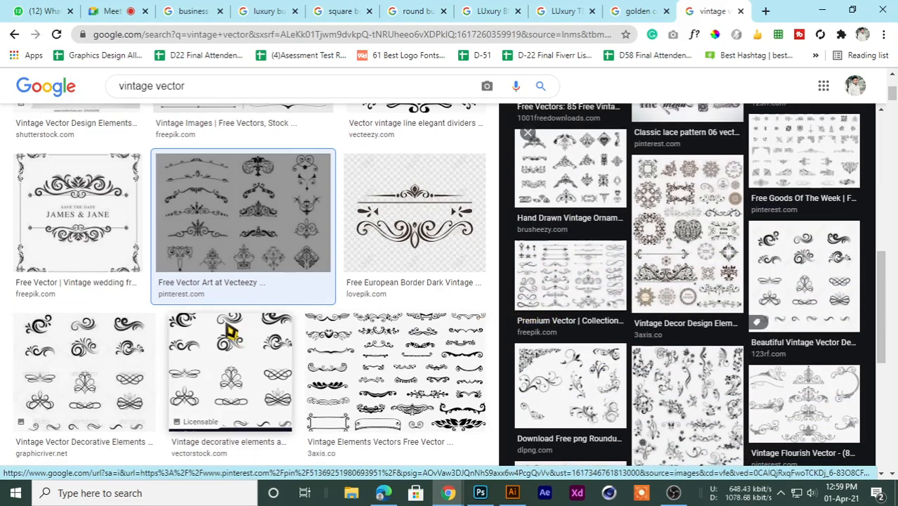
Refine the image search to "vintage vector black and white".
scroll(207, 307, up, 3)
click(211, 99)
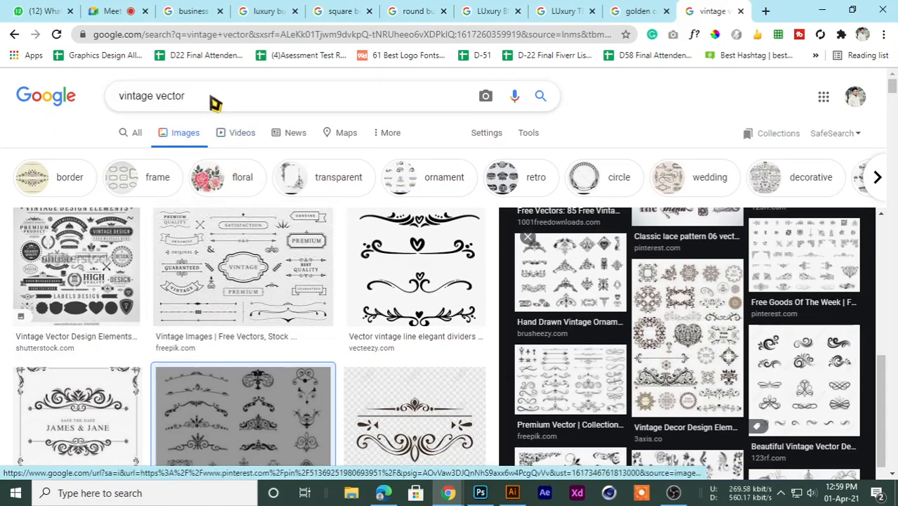
text(black and white)
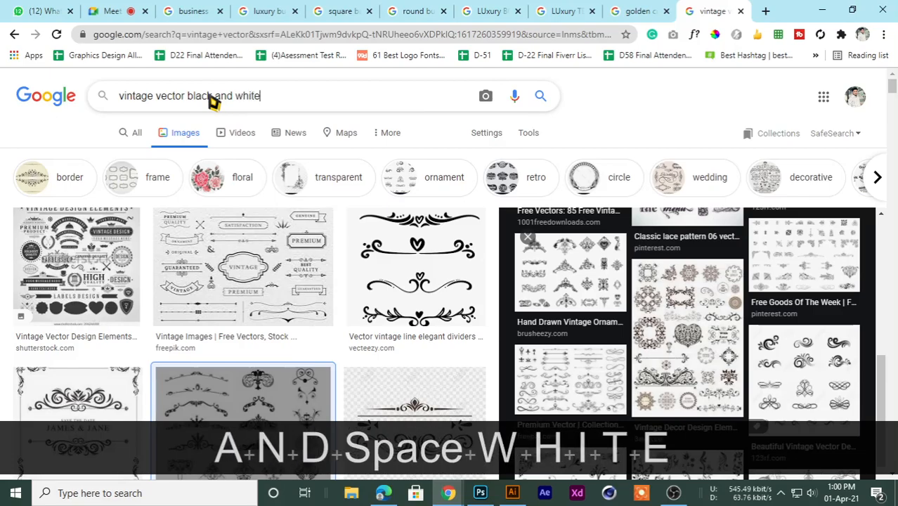
key(Return)
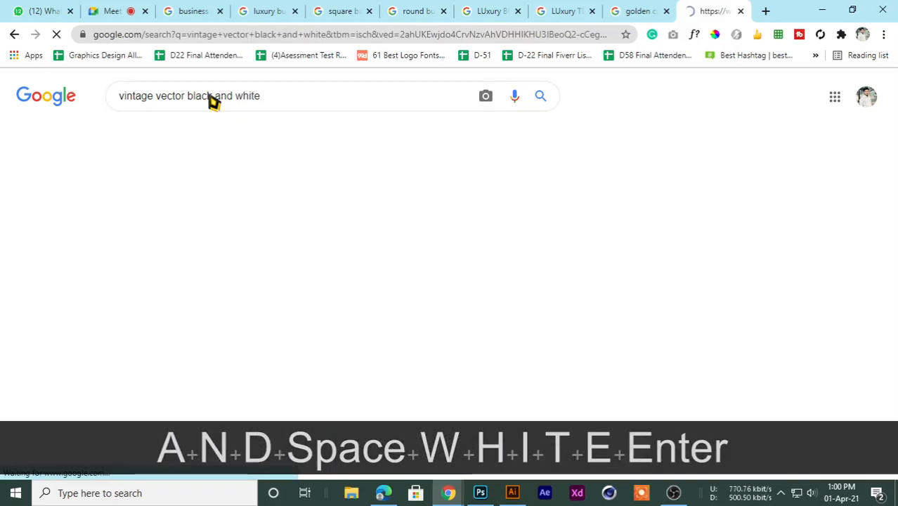
Examine the black and white vintage results for a clean ornament image suitable for tracing.
scroll(208, 335, down, 3)
scroll(208, 334, up, 2)
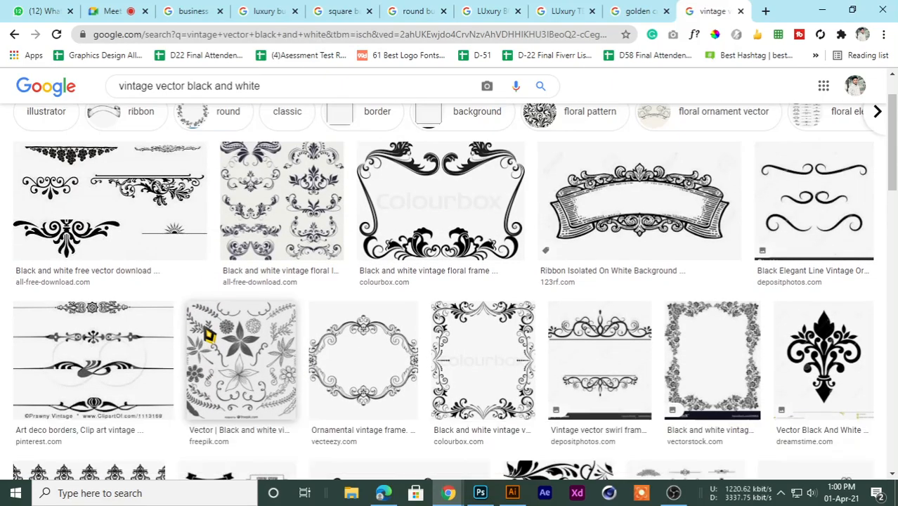
scroll(217, 364, down, 5)
scroll(233, 366, down, 4)
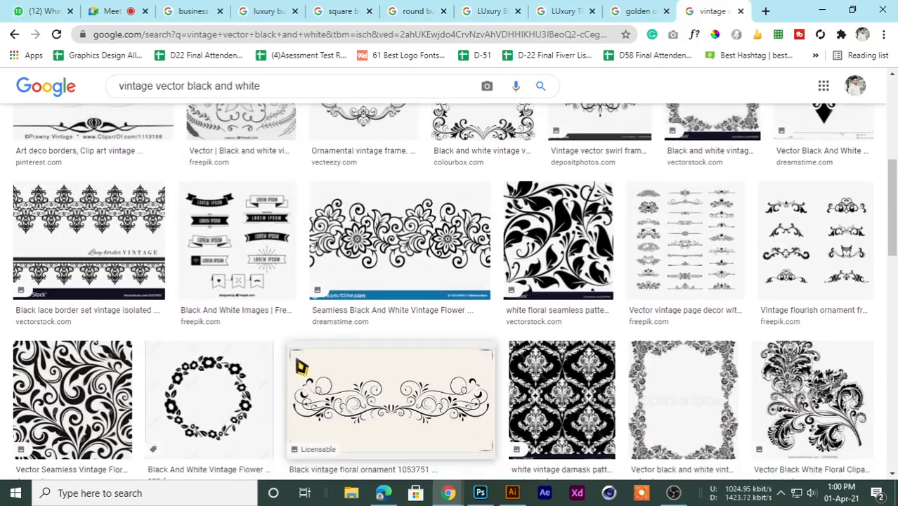
scroll(182, 366, down, 8)
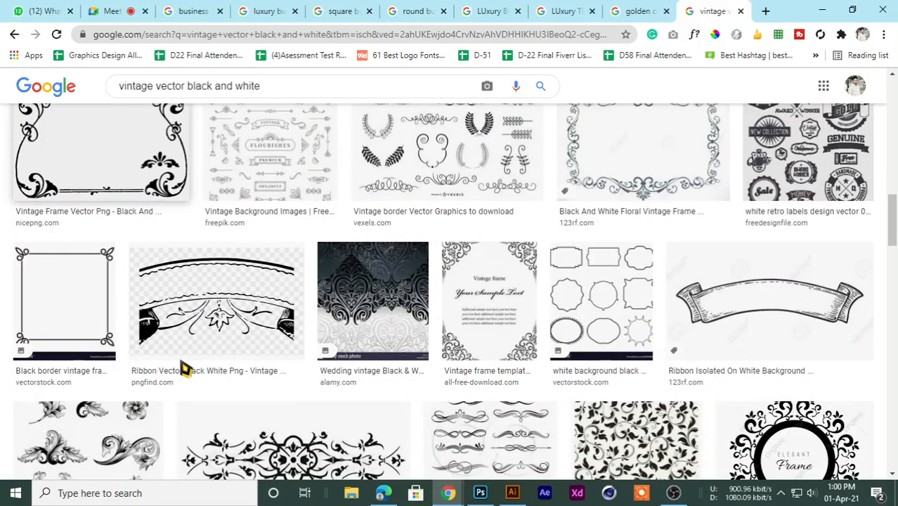
scroll(265, 318, down, 1)
scroll(262, 327, down, 8)
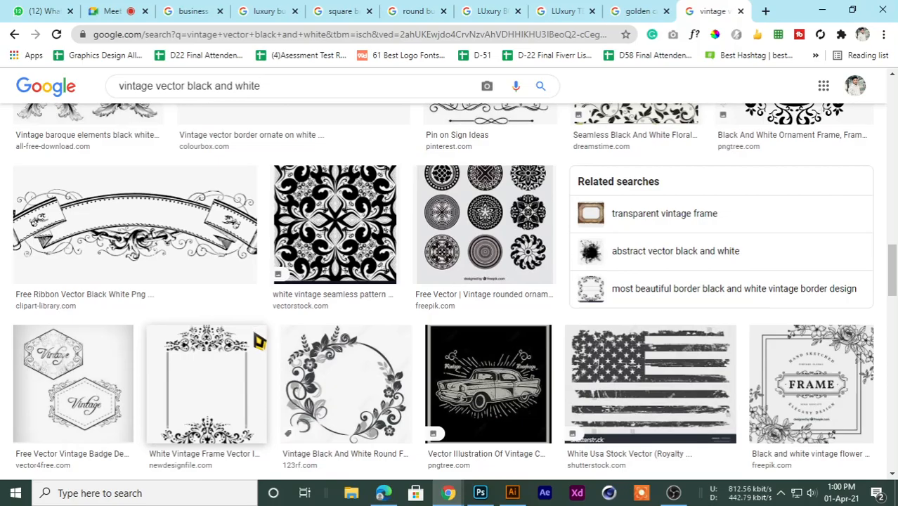
scroll(257, 336, up, 5)
scroll(257, 342, up, 10)
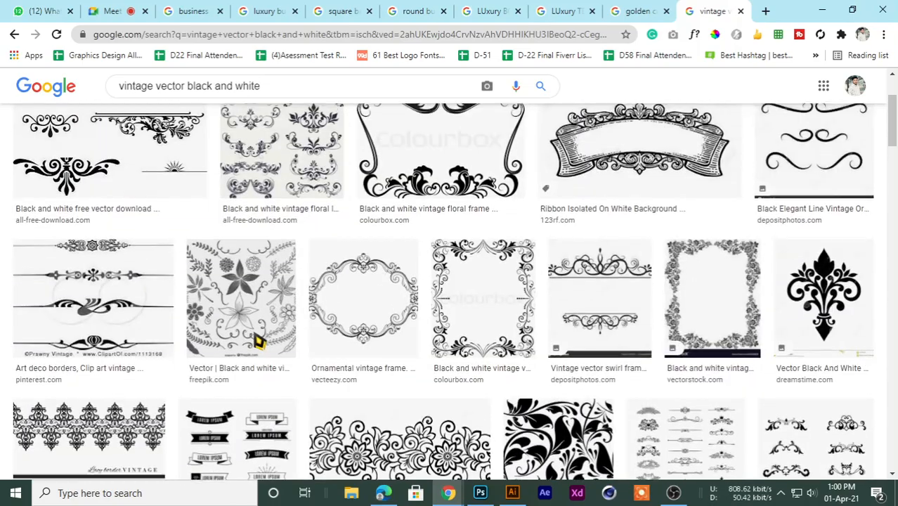
Open the all-free-download.com black and white ornament image and copy it.
click(125, 276)
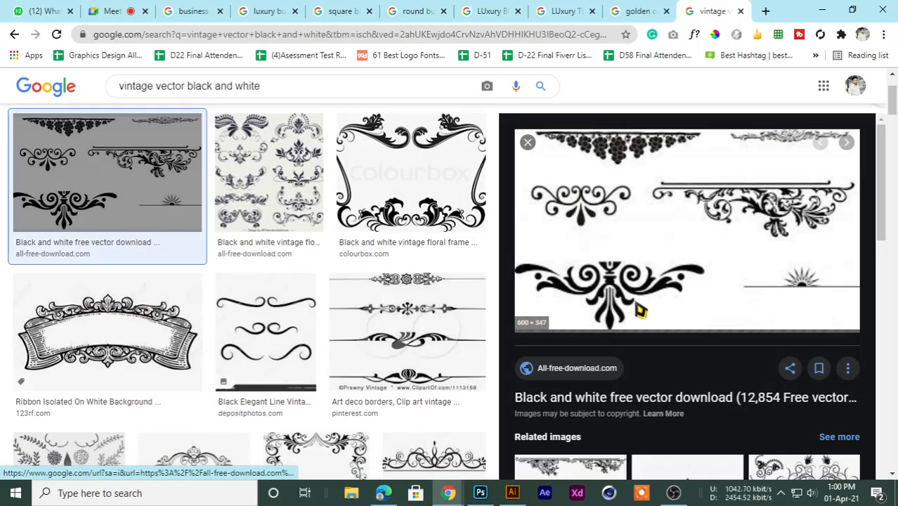
right_click(717, 205)
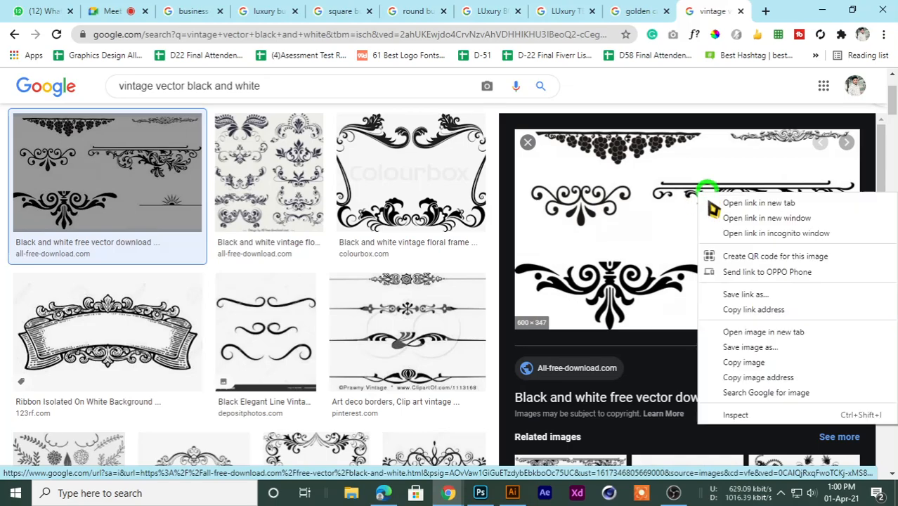
click(718, 366)
Switch to Illustrator and paste the copied ornament image onto the empty canvas beside the reference card picture.
click(511, 491)
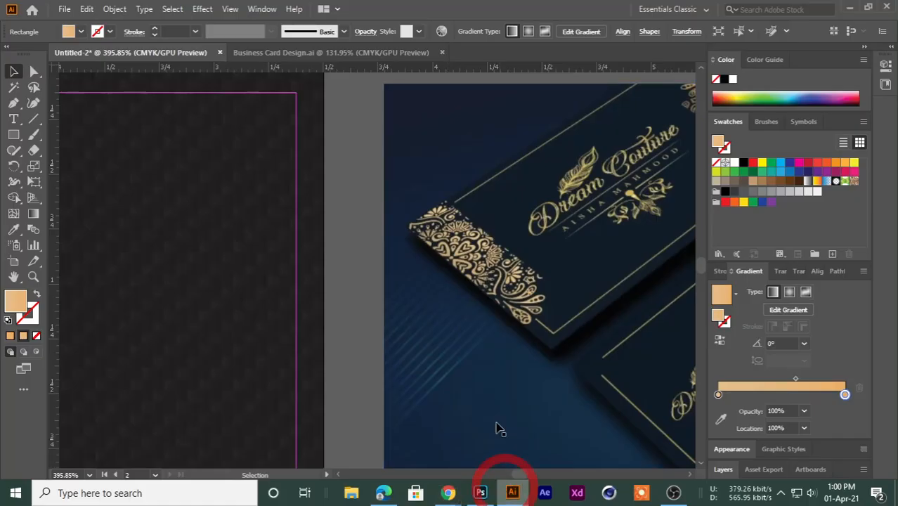
drag(521, 271, 491, 320)
scroll(491, 320, right, 5)
key(ctrl+v)
drag(485, 284, 218, 260)
drag(312, 257, 447, 246)
drag(435, 216, 495, 265)
drag(496, 265, 383, 299)
drag(393, 239, 470, 258)
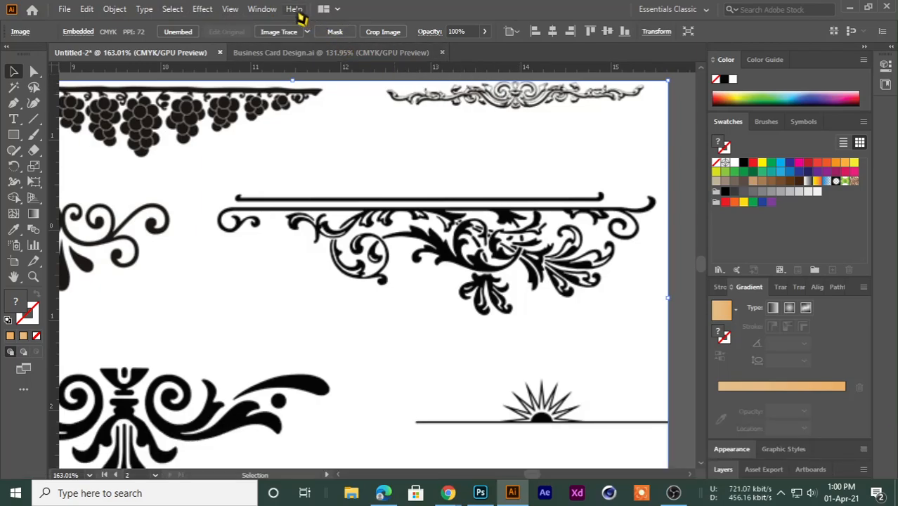
Trace the pasted ornament image with Image Trace in Black and White mode, setting Noise to 1 px.
click(262, 9)
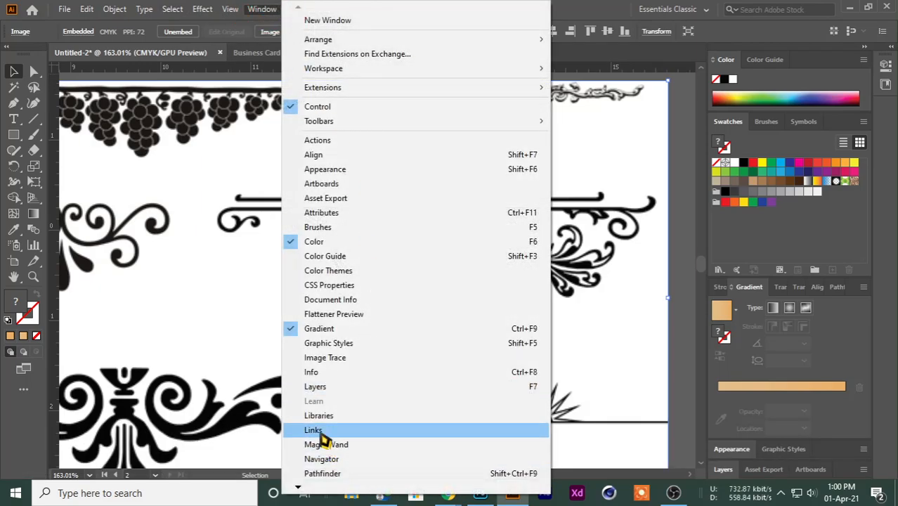
click(315, 357)
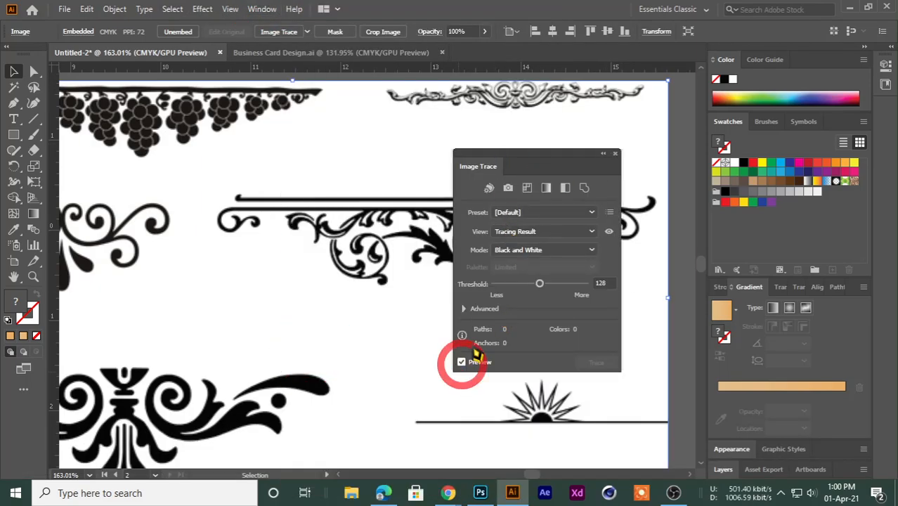
click(461, 363)
drag(481, 150, 636, 131)
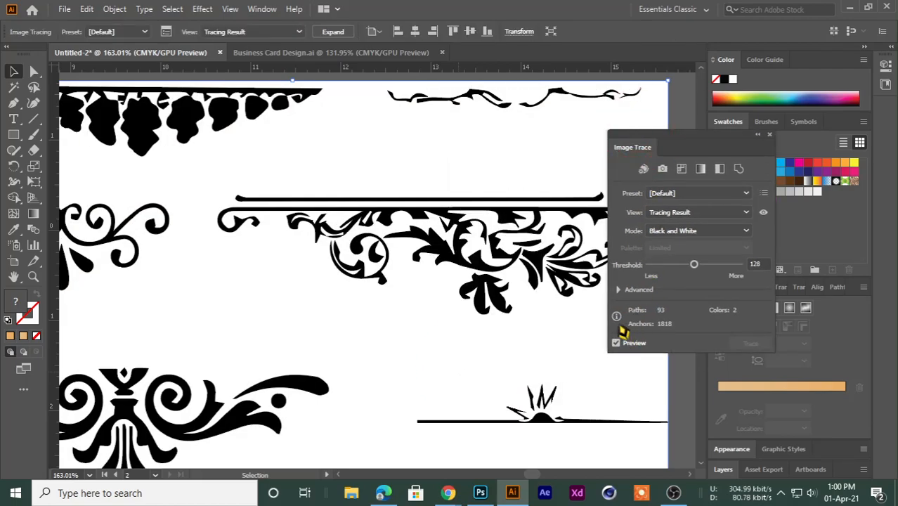
click(618, 289)
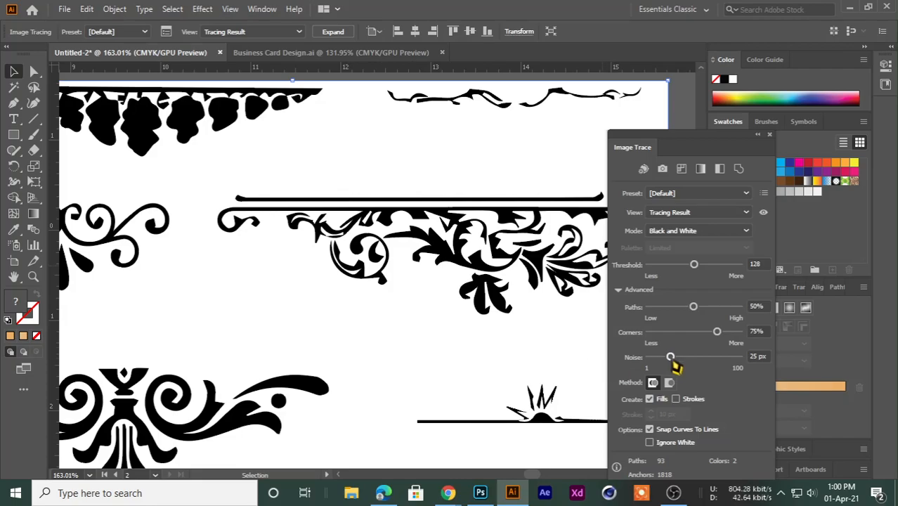
drag(629, 368, 629, 369)
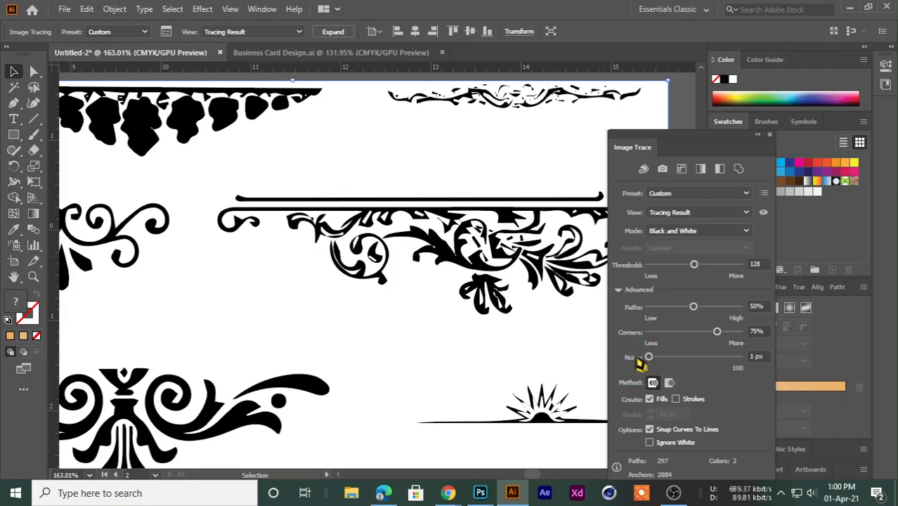
Refine the ornament trace with Threshold 127, Paths 100%, Corners 30%, Noise 27 px and Ignore White enabled.
mouse_move(749, 330)
mouse_down()
mouse_move(740, 336)
mouse_move(695, 308)
mouse_move(676, 308)
mouse_move(778, 307)
mouse_up()
drag(680, 269, 662, 266)
drag(731, 271, 700, 275)
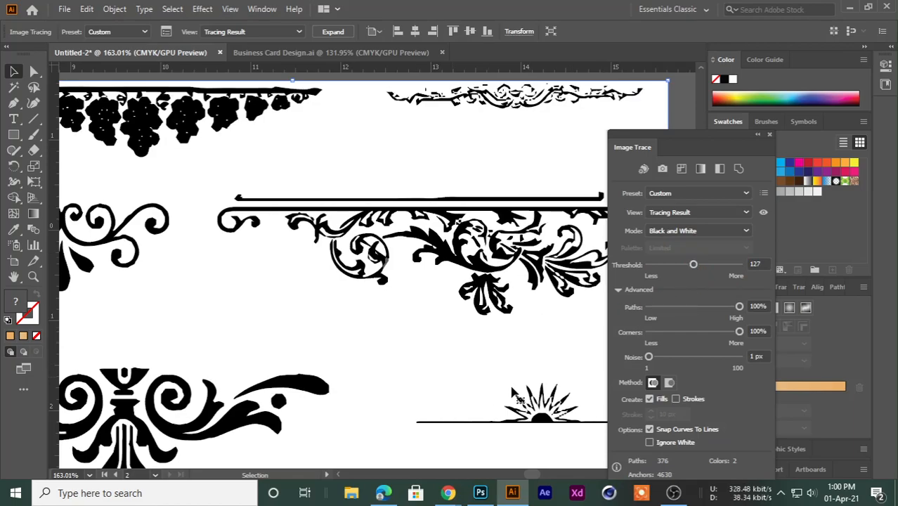
drag(673, 366, 744, 360)
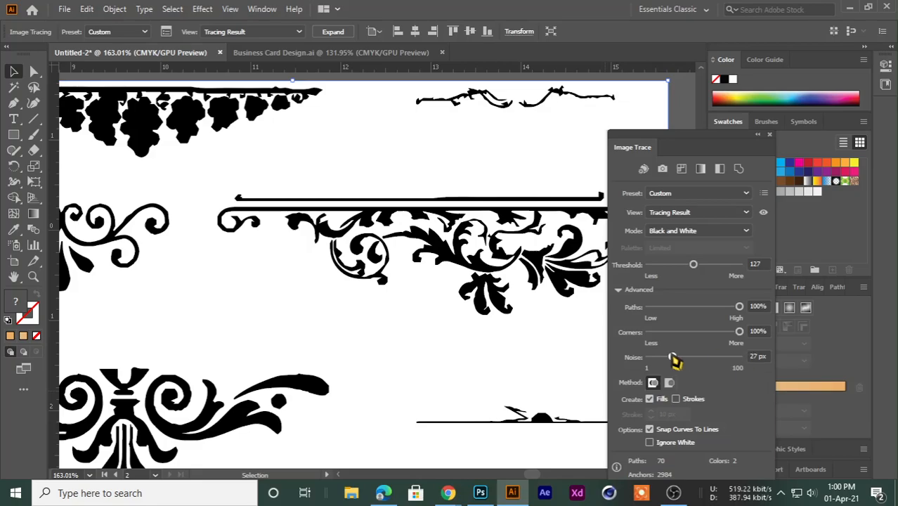
drag(671, 332, 679, 334)
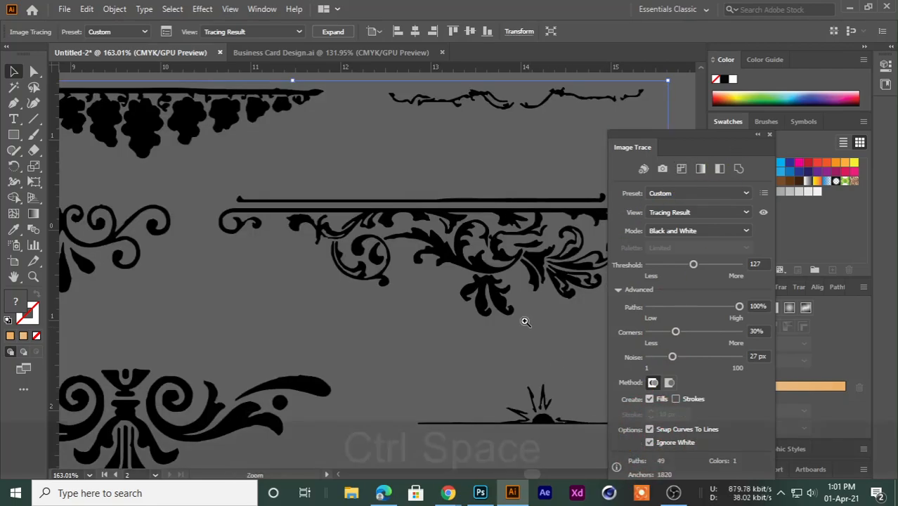
Expand the ornament tracing into editable paths, ungroup them and clear the selection.
drag(523, 319, 379, 297)
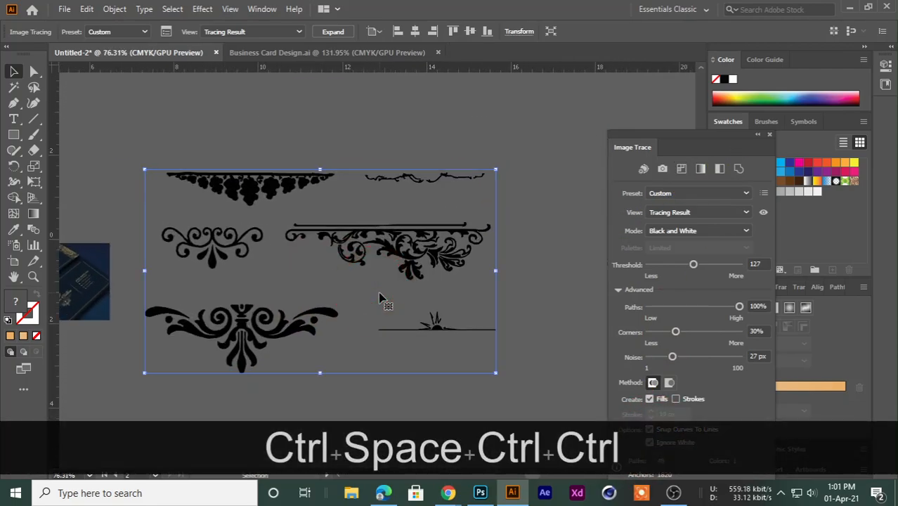
click(333, 32)
right_click(267, 198)
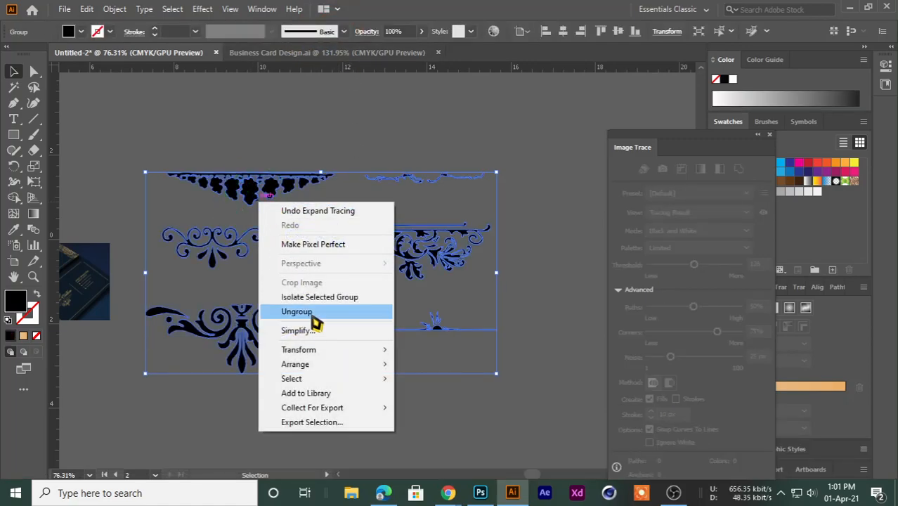
click(313, 311)
click(338, 284)
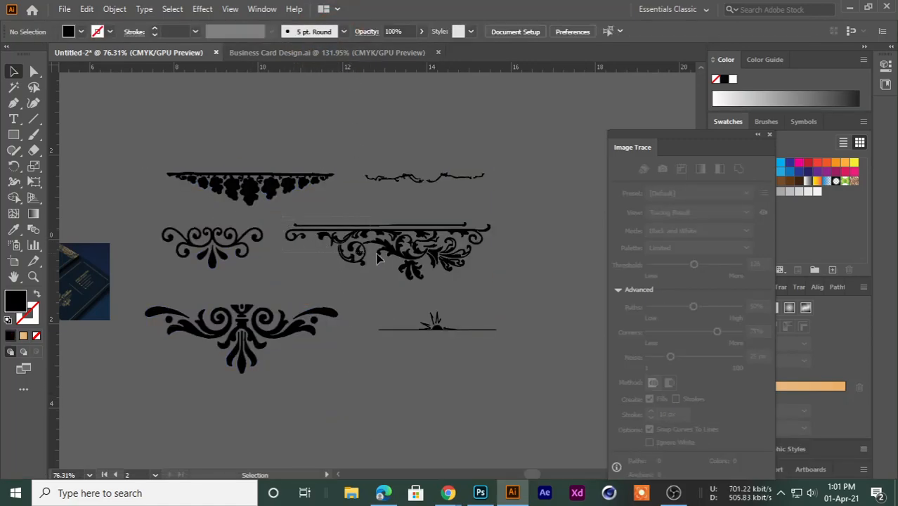
Group the wide floral scroll ornament with the double line and move it below the dark carbon fiber card.
drag(508, 275, 525, 282)
key(ctrl+g)
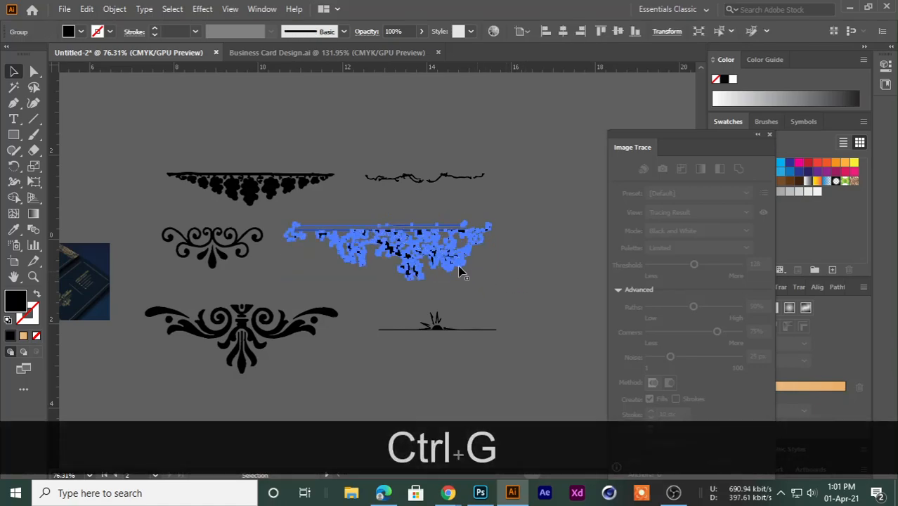
drag(446, 261, 399, 281)
drag(400, 281, 284, 290)
drag(284, 289, 519, 263)
drag(520, 320, 362, 273)
Fill the grouped ornament with the gold gradient sampled from the small gold rectangle above the dark card.
click(14, 231)
drag(224, 291, 237, 385)
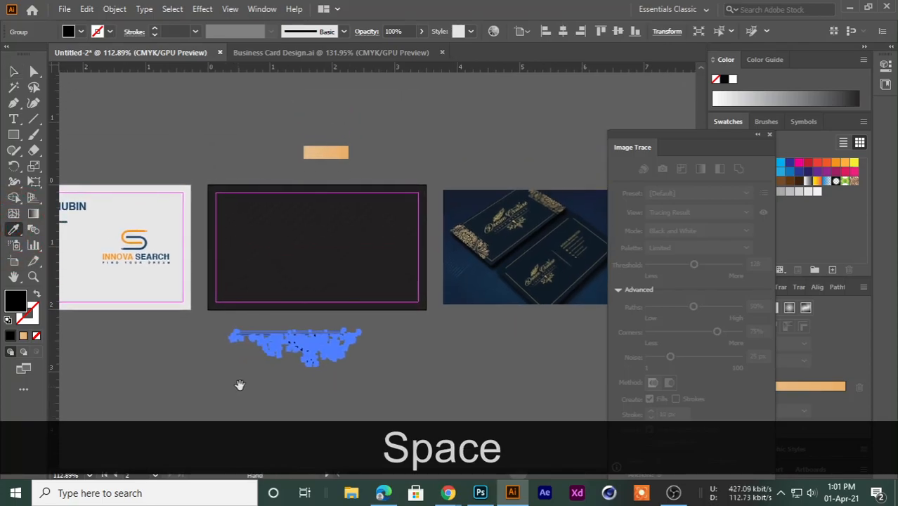
click(332, 150)
click(13, 71)
click(190, 125)
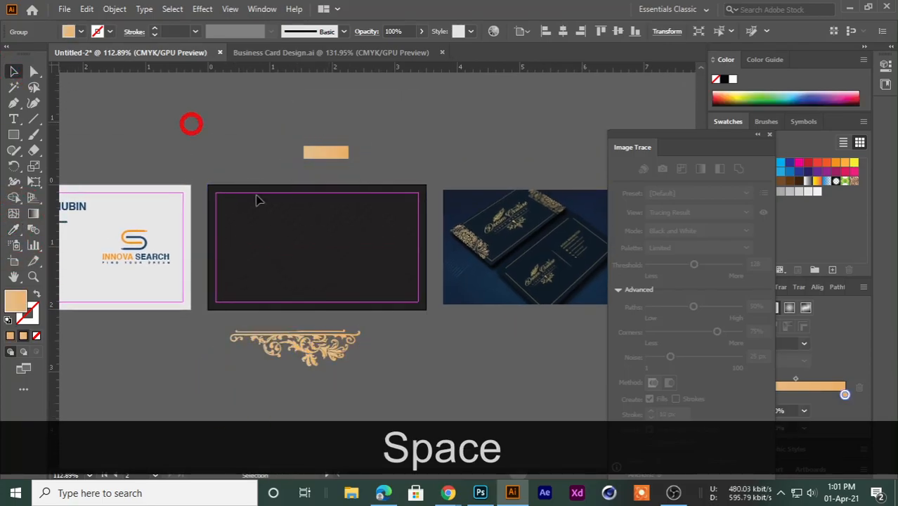
Rotate the gold ornament to vertical and place it along the dark card's left edge with the leaves facing inward.
key(ctrl+space)
drag(239, 328, 308, 284)
drag(472, 363, 472, 362)
drag(418, 344, 193, 308)
key(ctrl+space)
drag(269, 333, 206, 238)
click(235, 314)
key(ctrl+space)
drag(176, 192, 326, 305)
drag(326, 305, 335, 310)
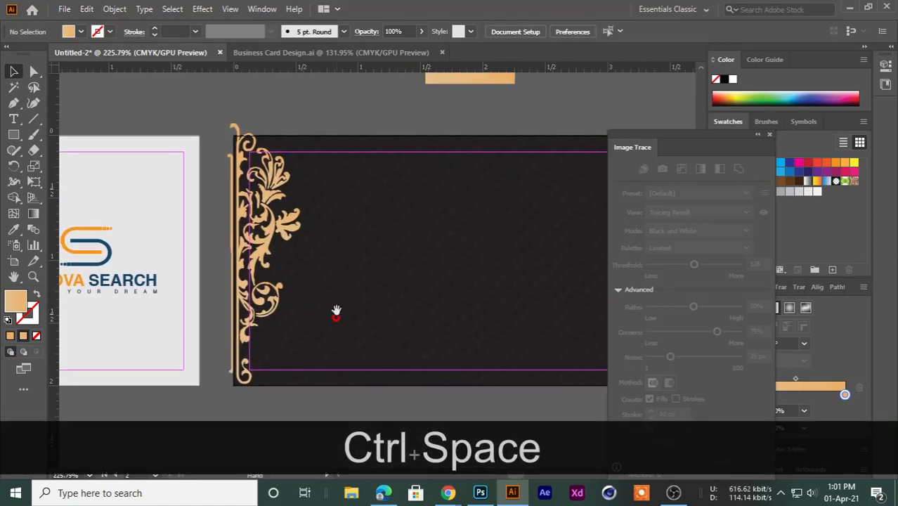
Move the gold ornament inward and scale it proportionally to fit within the dark card's height at its left edge.
click(279, 218)
drag(302, 384, 308, 413)
drag(270, 216, 281, 222)
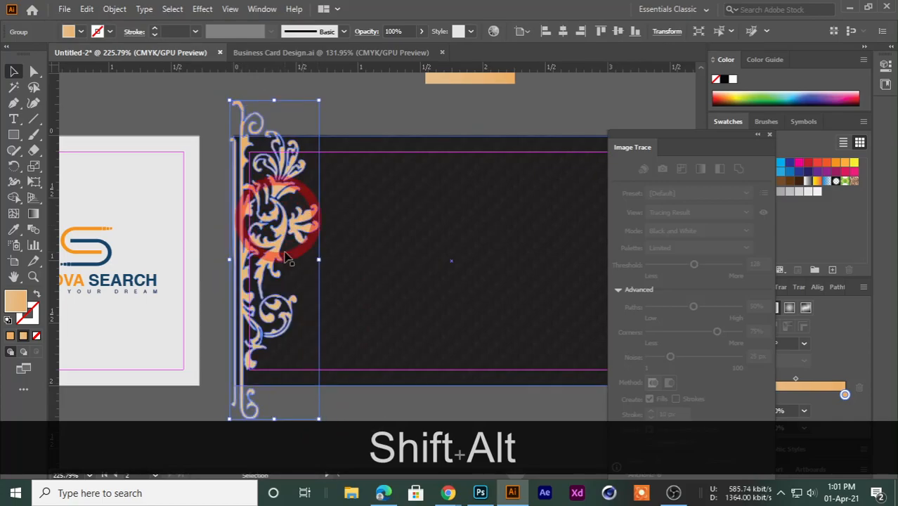
drag(319, 103, 292, 193)
drag(267, 290, 276, 244)
click(241, 109)
drag(359, 219, 253, 220)
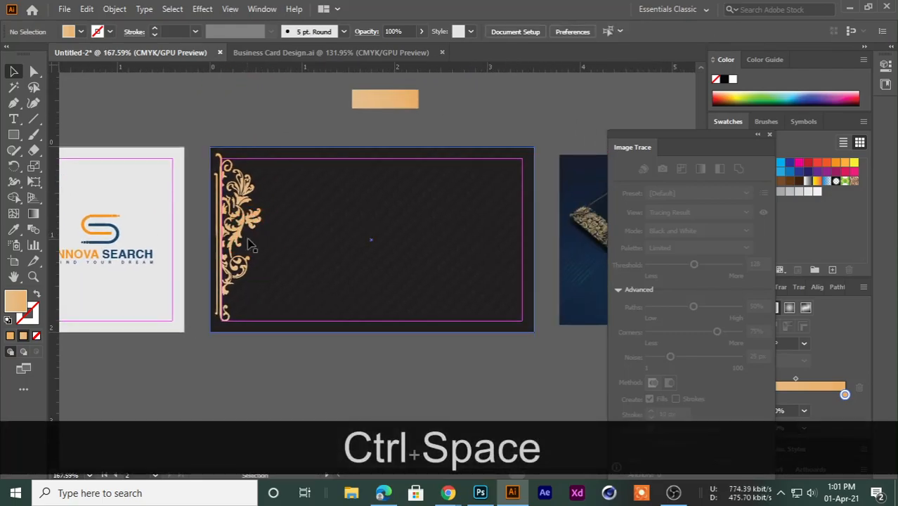
click(448, 494)
click(373, 357)
drag(209, 196, 283, 235)
Scale the gold ornament down proportionally toward the dark card's upper left corner.
click(243, 235)
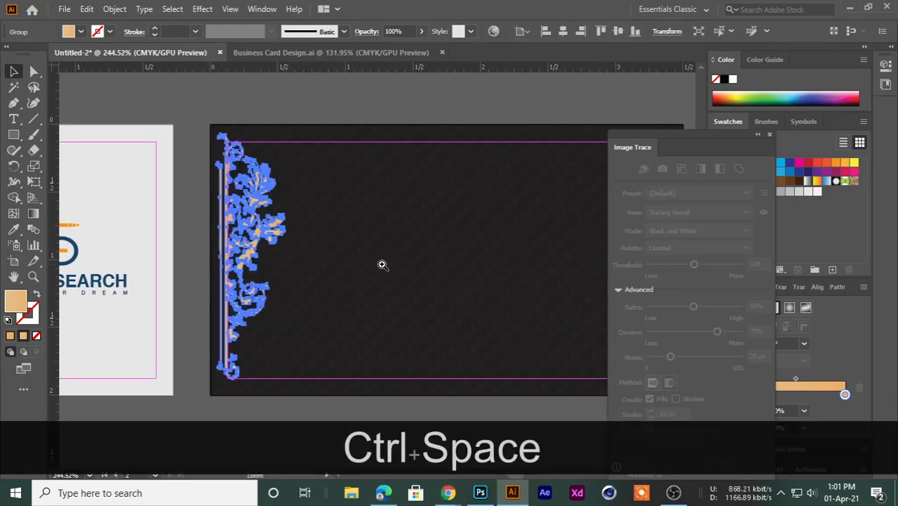
drag(383, 264, 341, 270)
drag(414, 300, 250, 287)
drag(353, 286, 312, 288)
drag(305, 291, 332, 291)
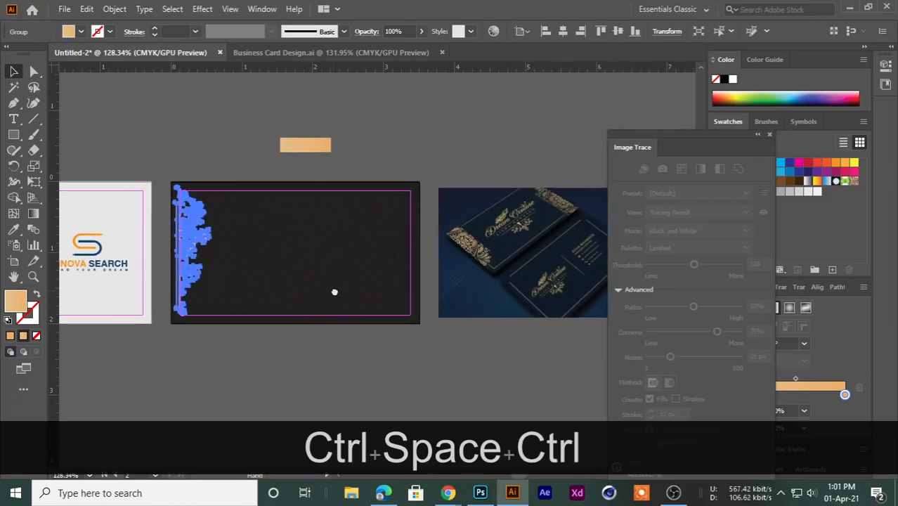
drag(247, 249, 290, 250)
drag(198, 217, 241, 232)
drag(288, 258, 319, 260)
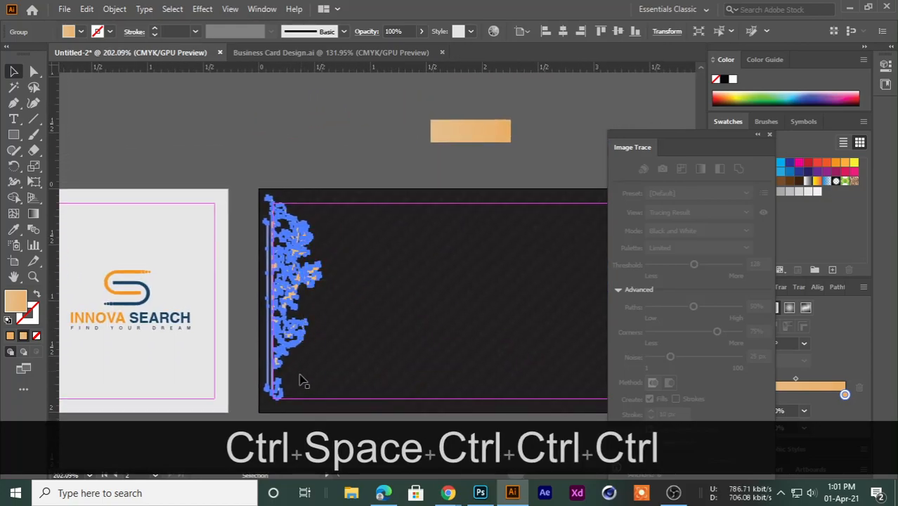
drag(320, 399, 313, 381)
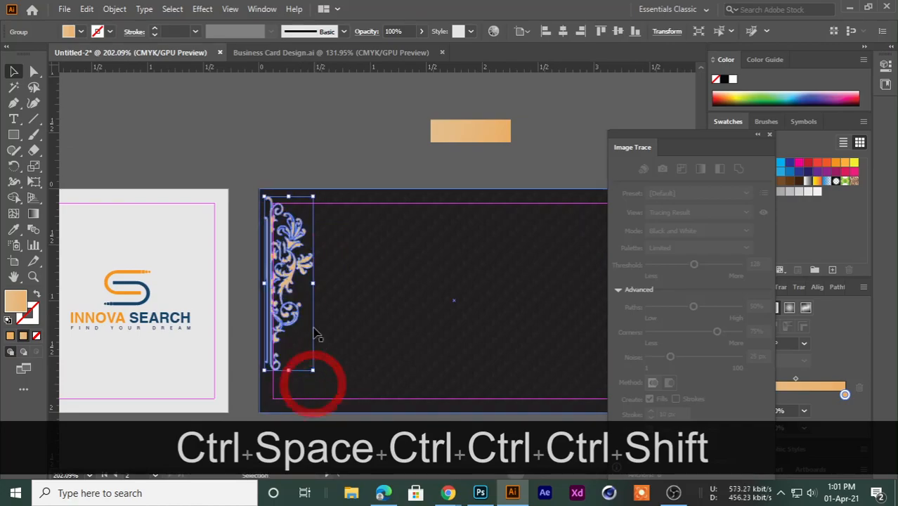
Move the gold floral ornament slightly up toward the dark card's upper-left corner.
drag(262, 200, 337, 232)
drag(355, 298, 335, 284)
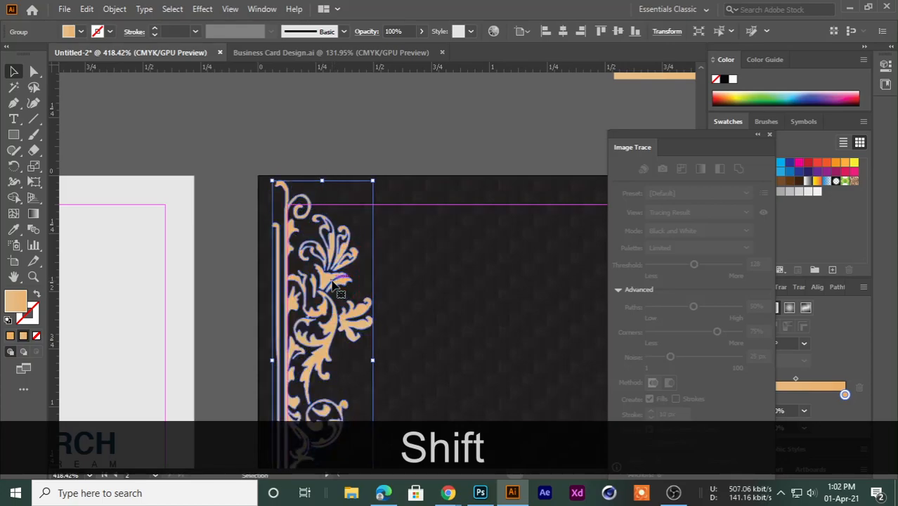
drag(357, 151, 196, 118)
drag(347, 225, 279, 246)
drag(278, 264, 206, 242)
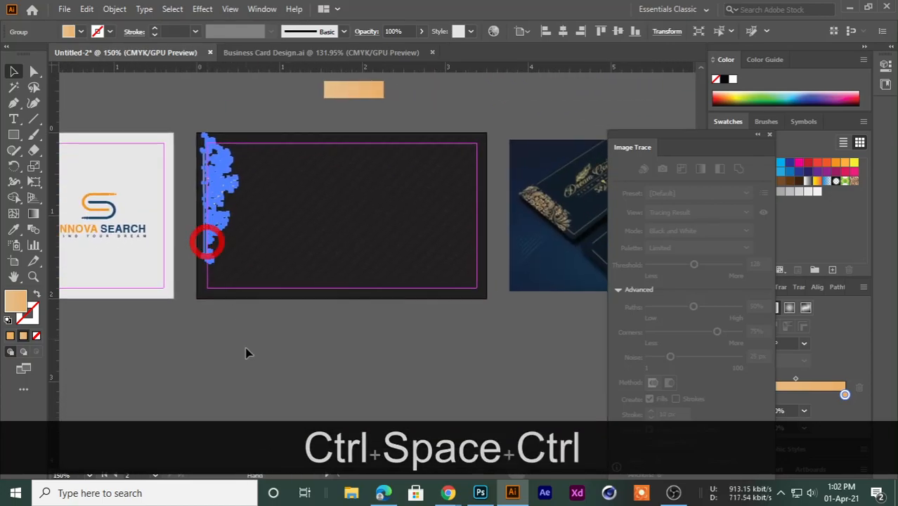
Reflect a copy of the floral ornament across the vertical axis and place it along the dark card's right edge, near the bottom.
click(246, 351)
click(226, 211)
right_click(220, 186)
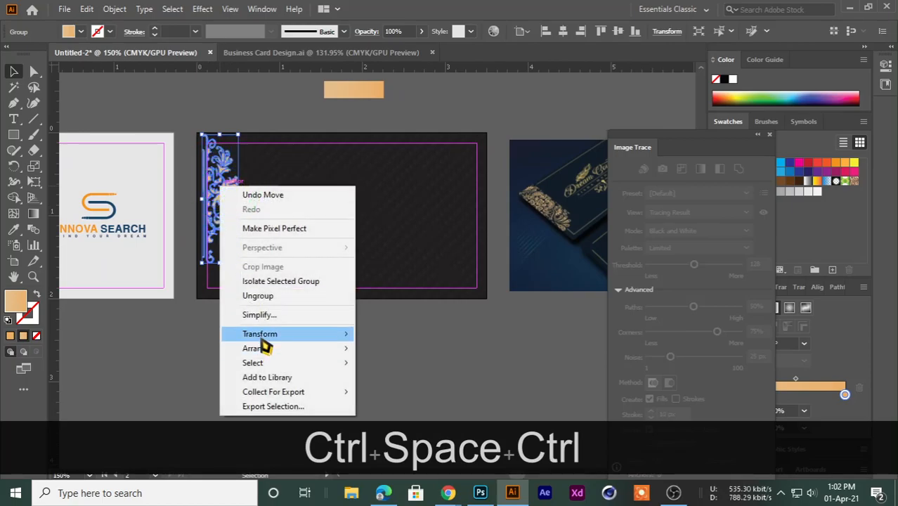
mouse_move(261, 336)
click(414, 381)
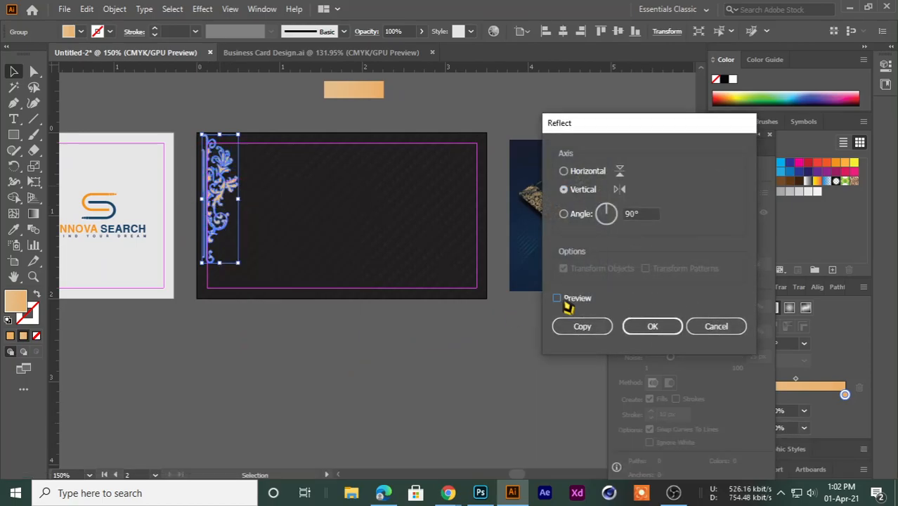
click(557, 299)
click(588, 333)
drag(232, 207, 471, 232)
Preview the dark card with both ornaments in Save for Web, then close the preview without exporting.
click(366, 313)
mouse_move(383, 313)
mouse_down()
mouse_move(348, 328)
mouse_move(311, 289)
mouse_move(378, 310)
mouse_up()
ctrl+click(378, 310)
key(ctrl+shift+alt+s)
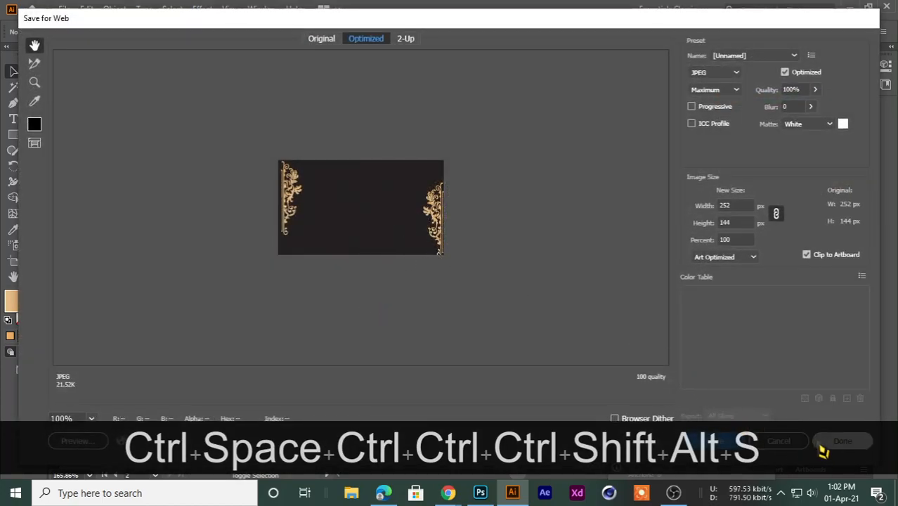
click(824, 450)
Reposition the left floral ornament outward so it sits against the dark card's left edge.
click(303, 226)
drag(226, 225, 418, 237)
drag(358, 222, 246, 234)
key(ctrl+z)
click(260, 239)
click(280, 225)
drag(328, 285, 264, 289)
drag(291, 260, 296, 261)
drag(285, 270, 313, 223)
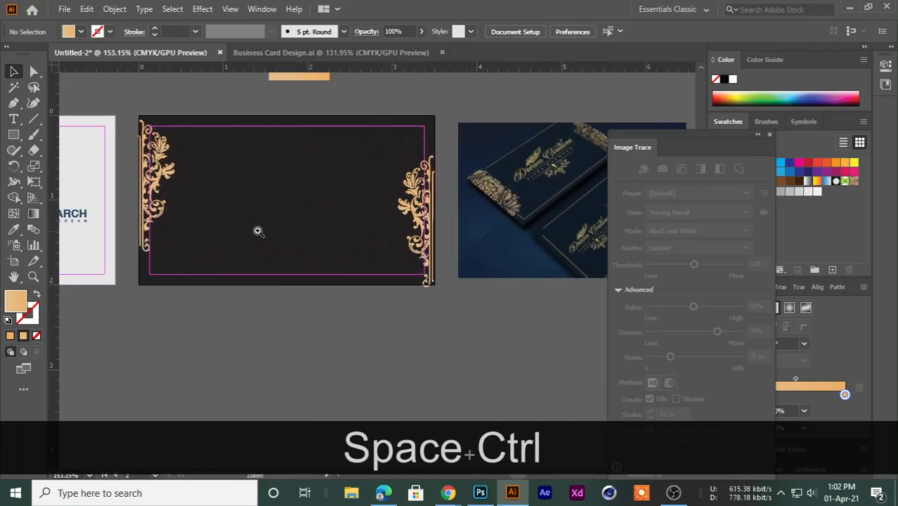
Add the point text "Dream Store" below the dark card and enlarge it to about 18.2 pt.
drag(253, 230, 294, 244)
drag(242, 269, 309, 295)
click(13, 118)
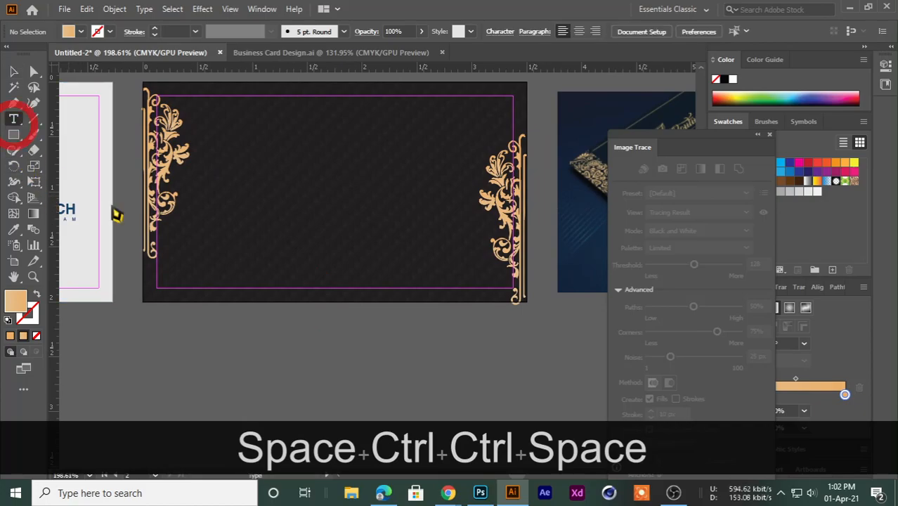
click(246, 356)
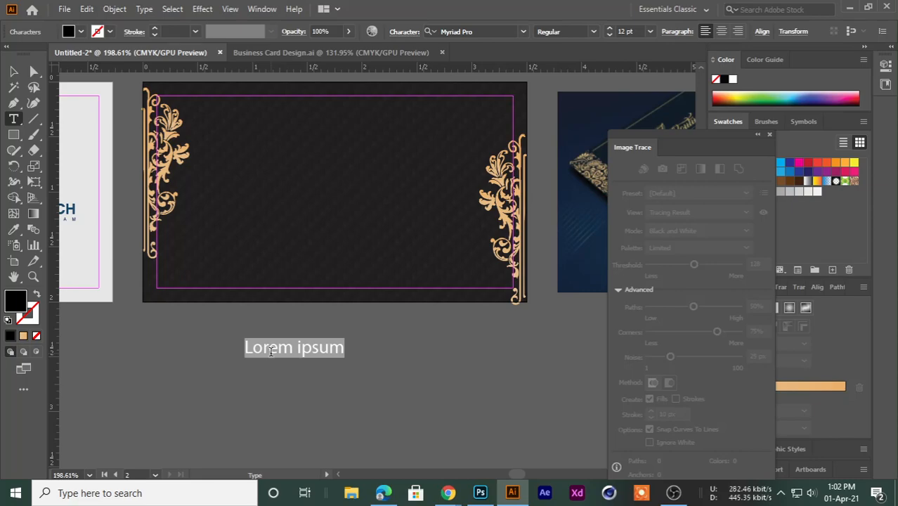
text(Dream Stro)
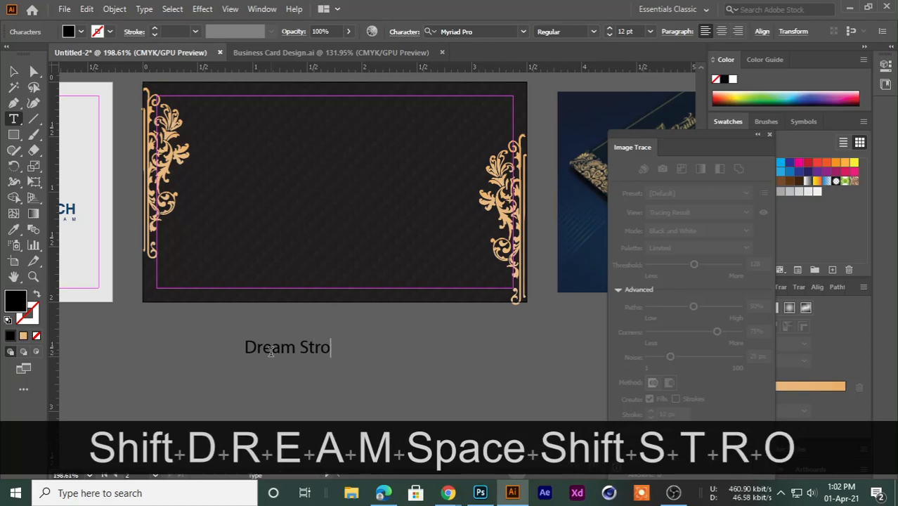
key(BackSpace)
key(BackSpace)
text(ore)
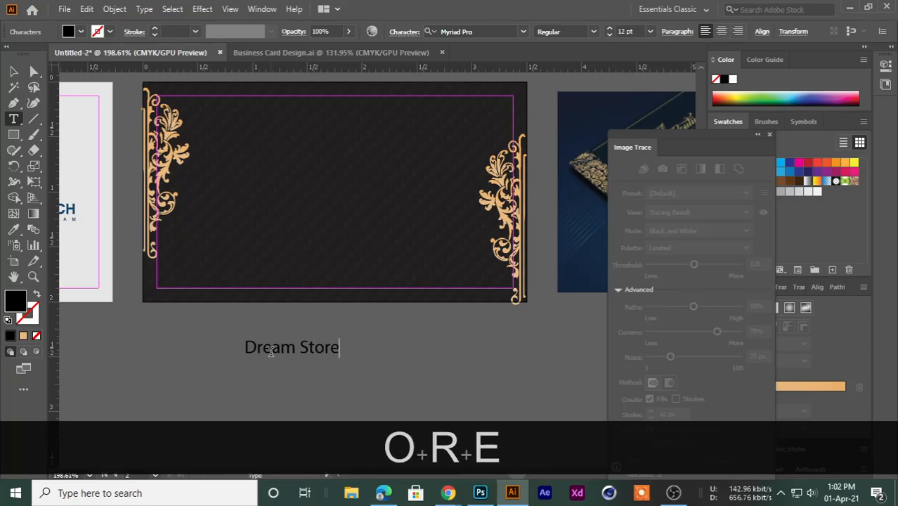
click(13, 71)
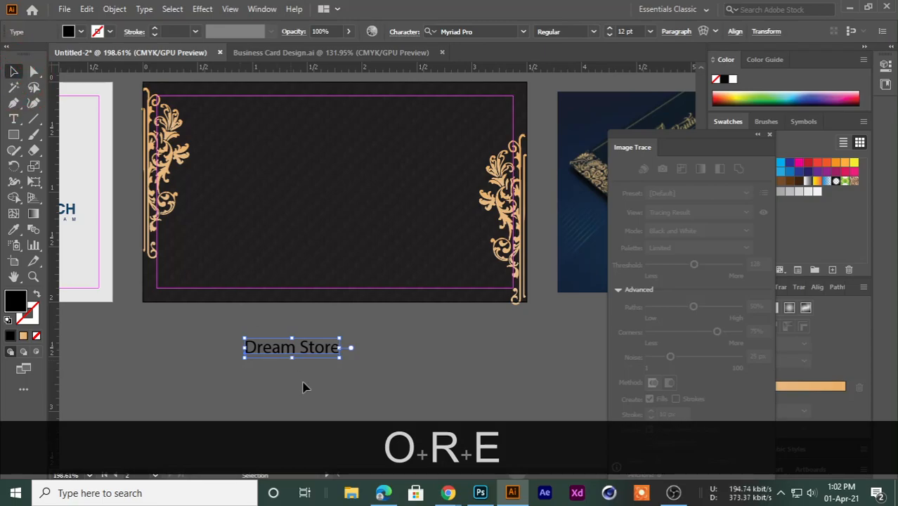
drag(340, 357, 388, 367)
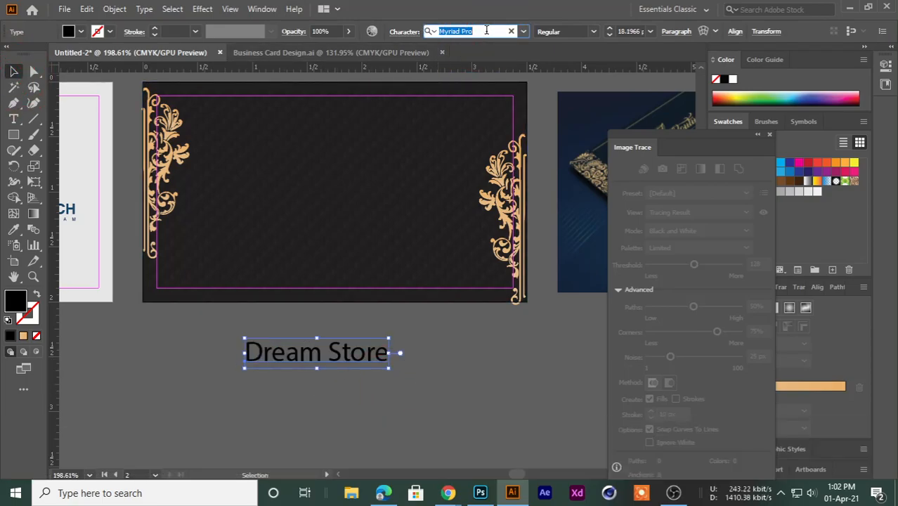
Sample fonts for the "Dream Store" text and move it further left below the card, clear of the font list.
click(523, 31)
scroll(601, 237, down, 2)
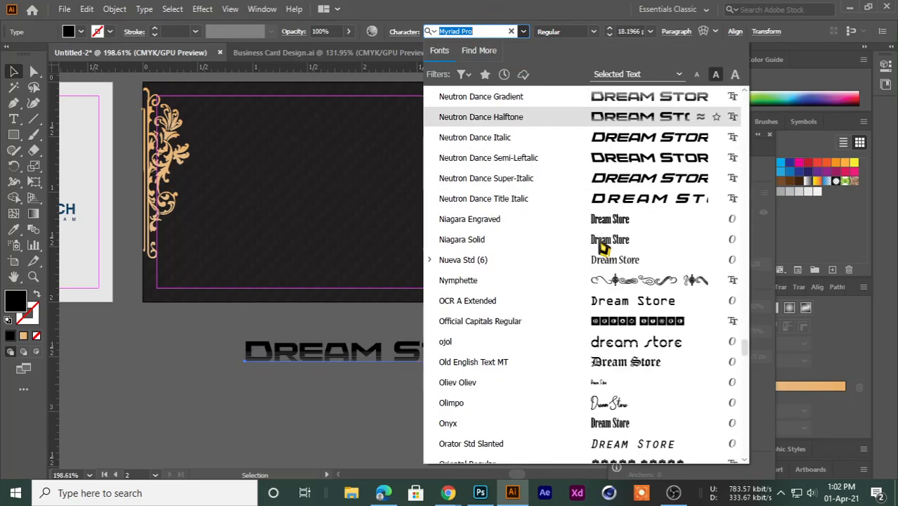
scroll(600, 245, up, 1)
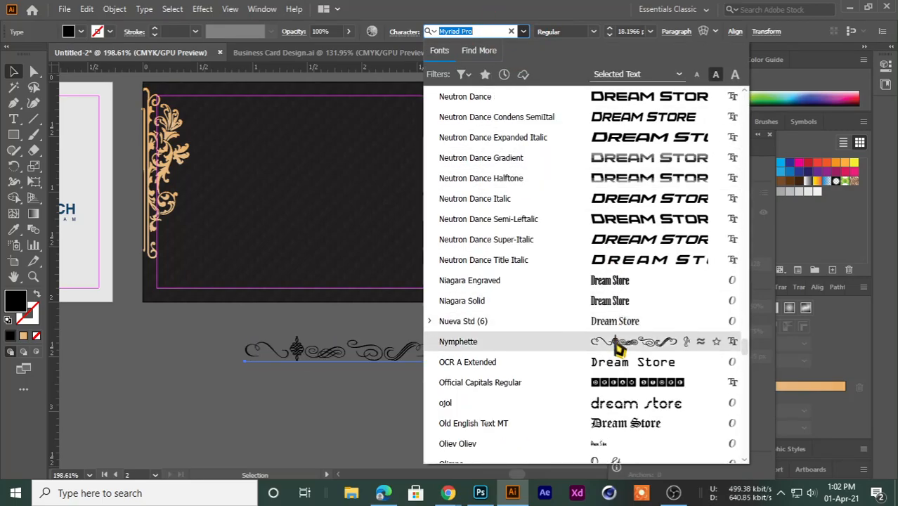
drag(378, 355, 259, 352)
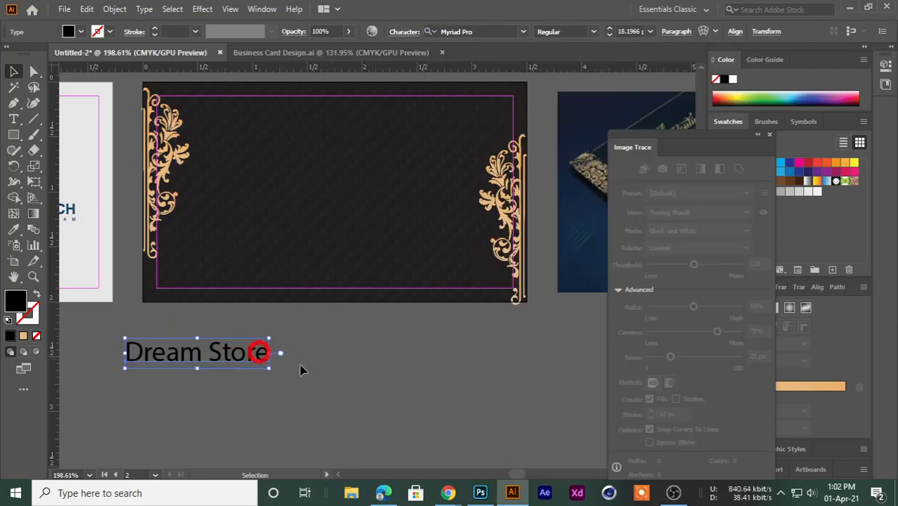
Examine the available fonts previewed on the "Dream Store" text, looking for a suitable typeface.
click(523, 31)
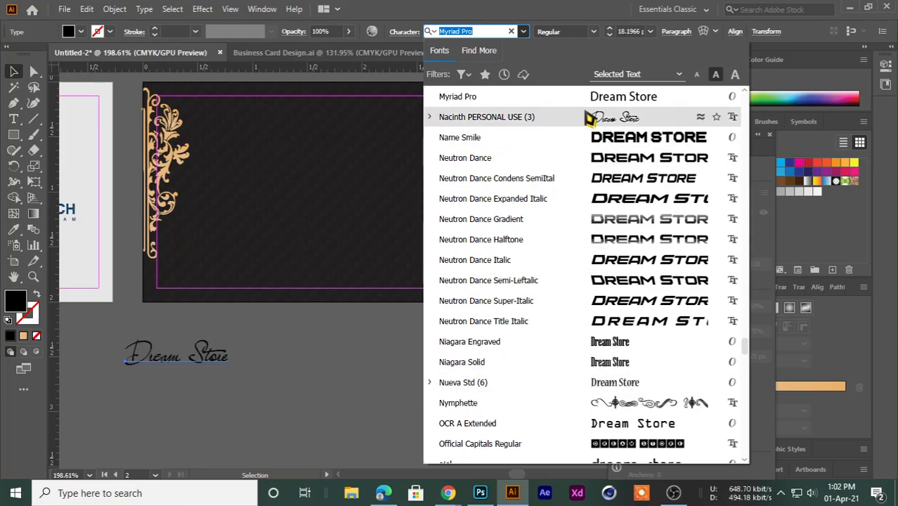
scroll(594, 281, down, 3)
scroll(585, 279, down, 2)
scroll(581, 297, down, 6)
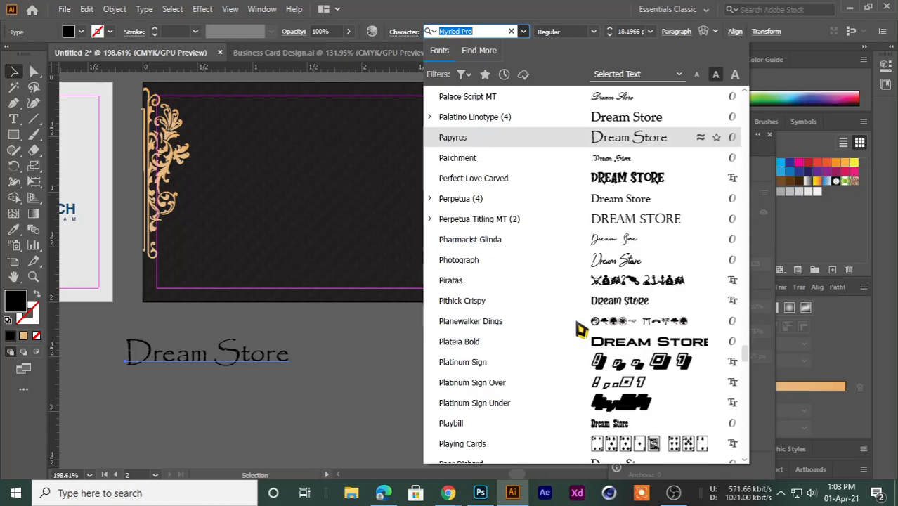
scroll(581, 316, down, 15)
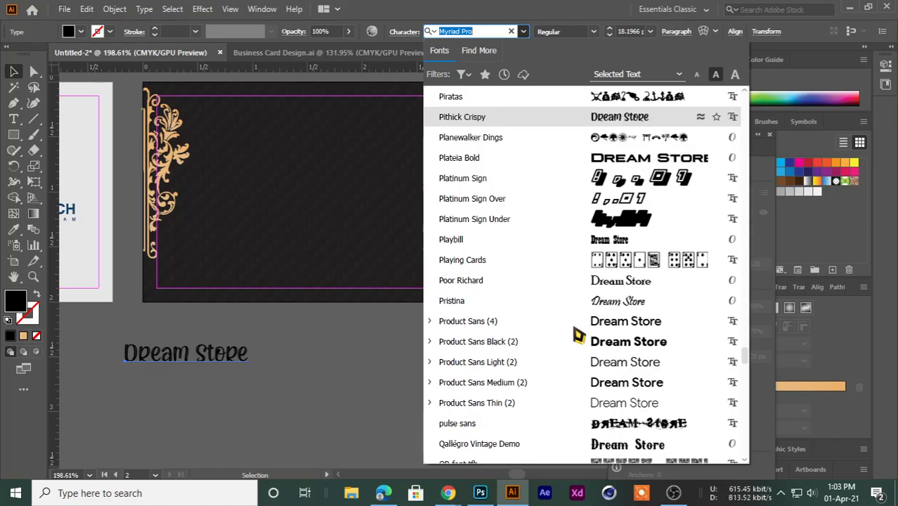
scroll(581, 317, down, 15)
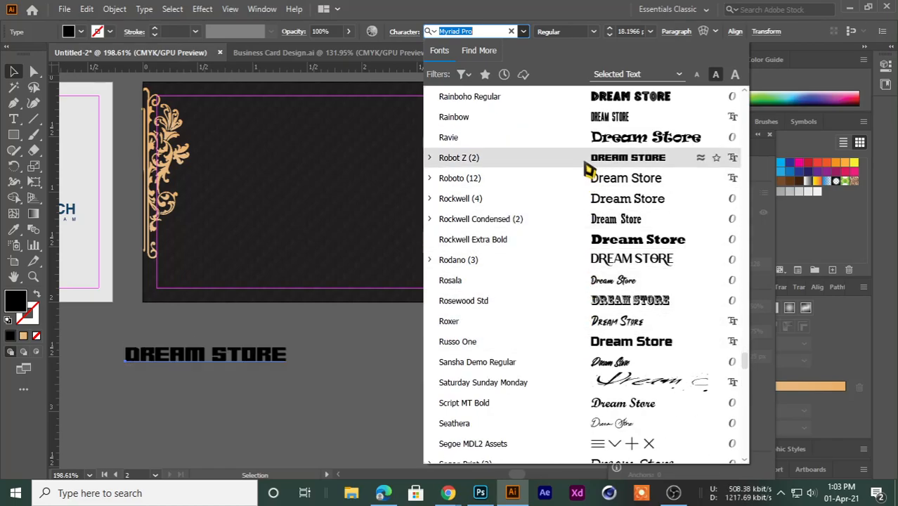
scroll(585, 339, down, 15)
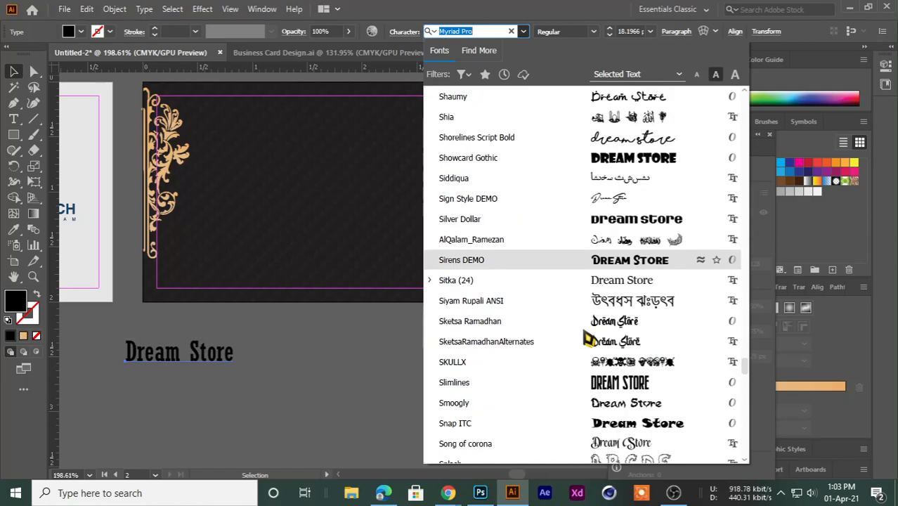
scroll(585, 340, down, 5)
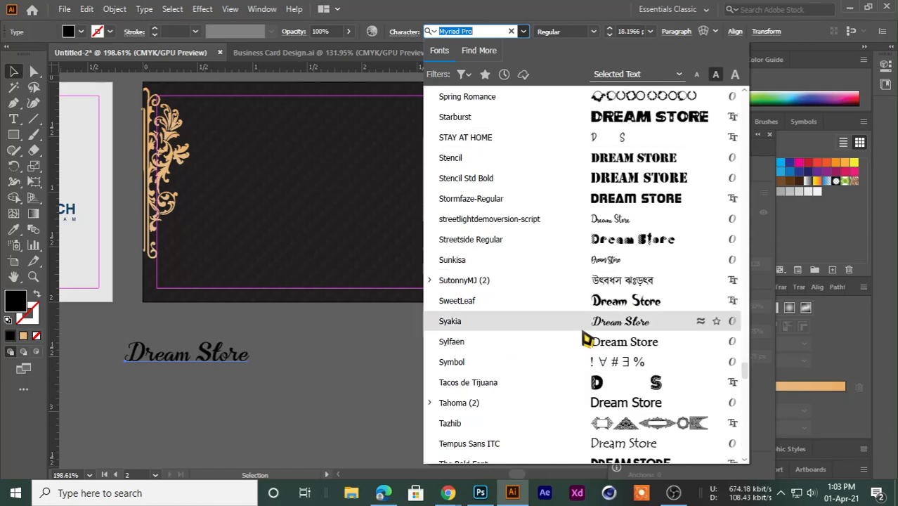
scroll(555, 327, down, 15)
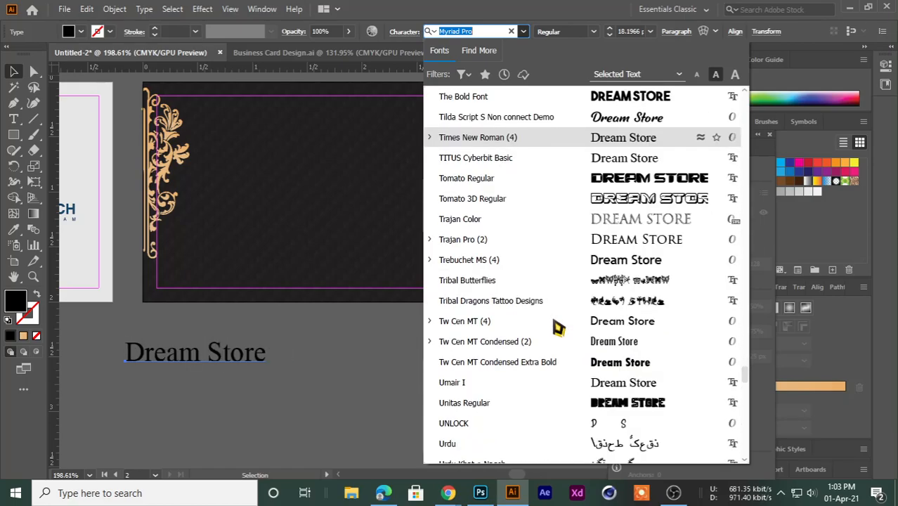
scroll(559, 302, down, 6)
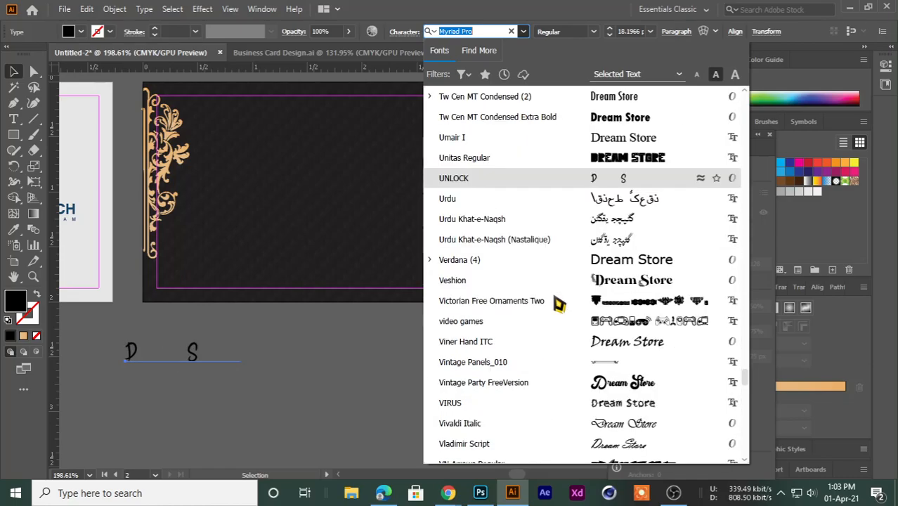
scroll(558, 313, down, 3)
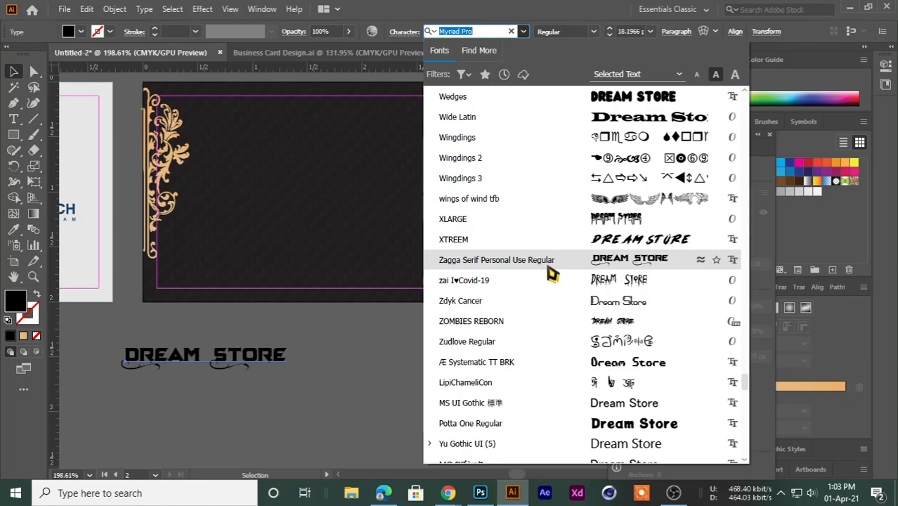
scroll(553, 276, down, 2)
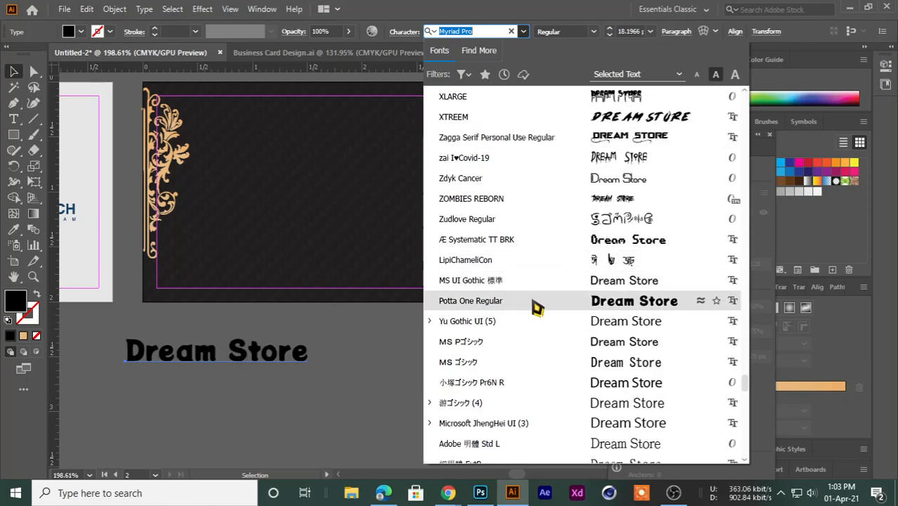
scroll(541, 330, down, 3)
scroll(546, 358, down, 9)
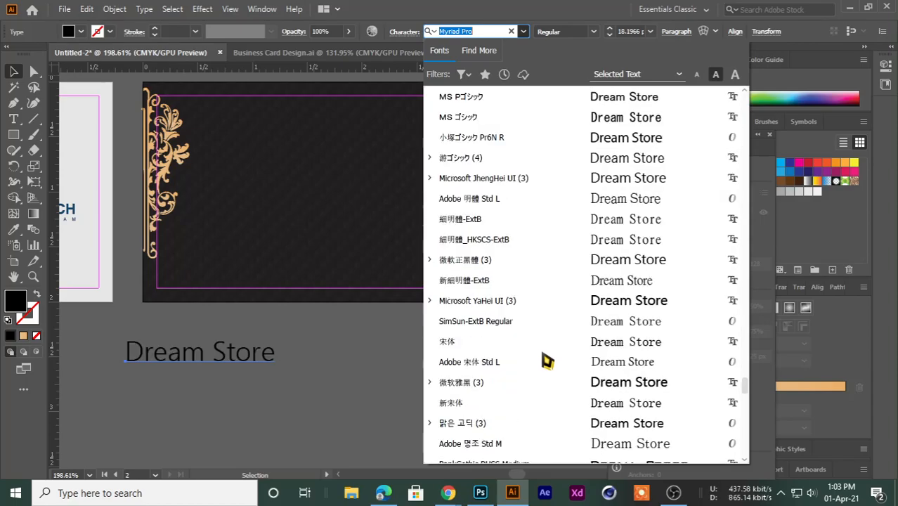
scroll(548, 359, up, 2)
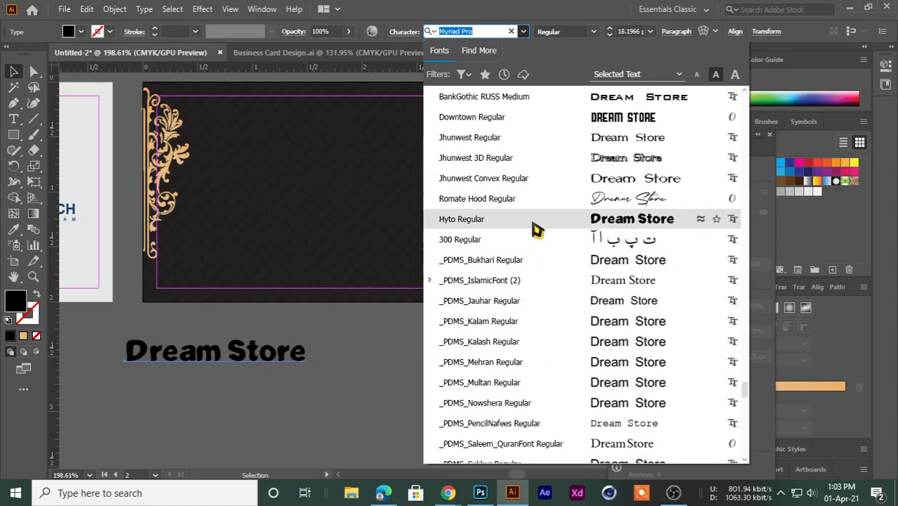
scroll(538, 343, down, 7)
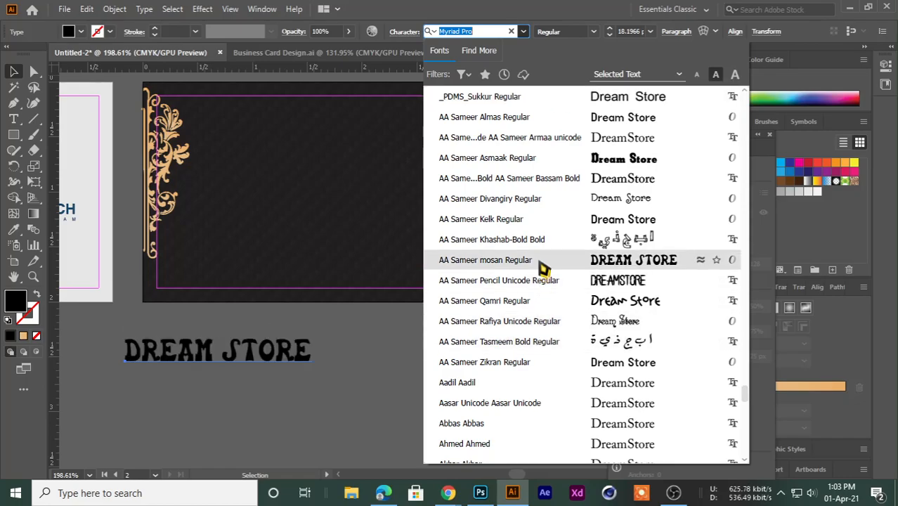
scroll(567, 385, down, 10)
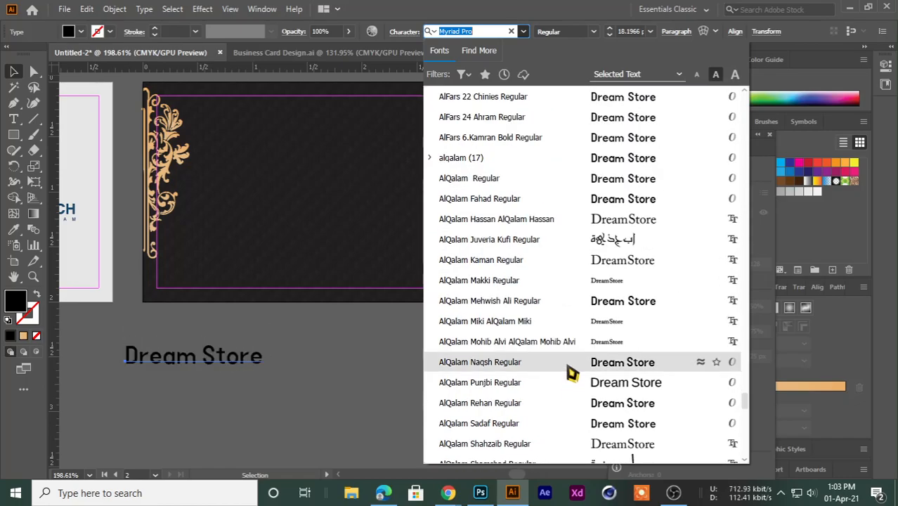
scroll(574, 345, up, 4)
scroll(546, 380, down, 3)
scroll(548, 381, down, 20)
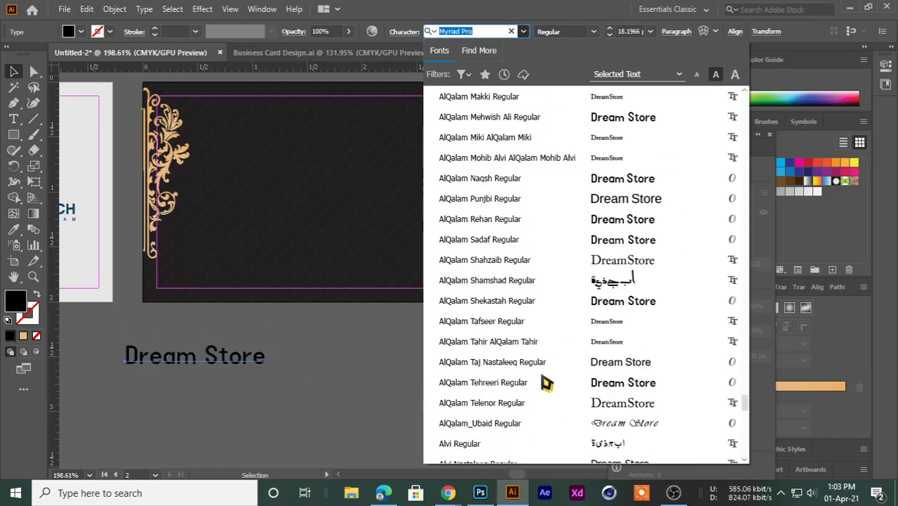
scroll(553, 383, down, 20)
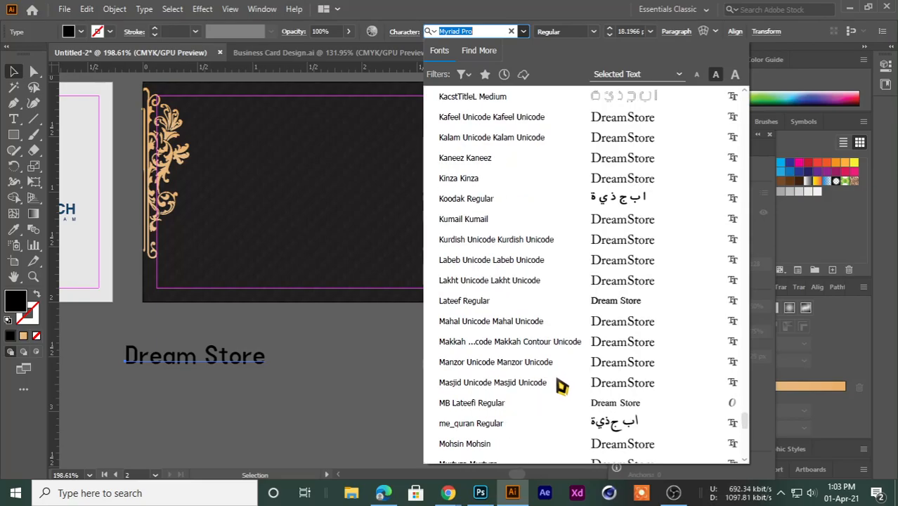
scroll(572, 387, down, 15)
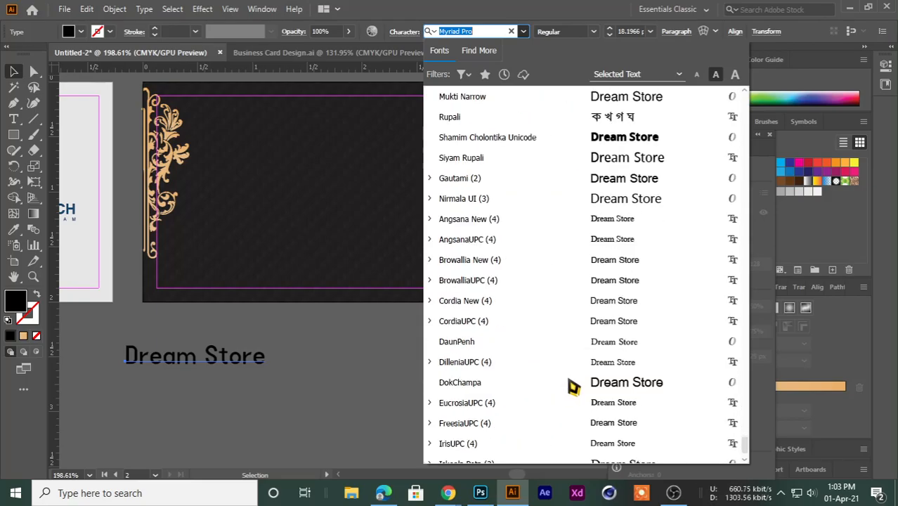
scroll(576, 385, up, 20)
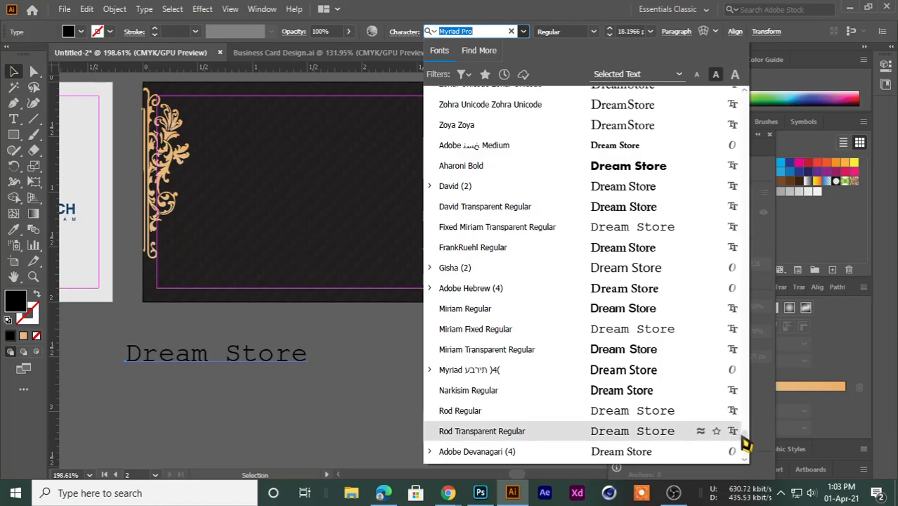
drag(746, 450, 753, 187)
drag(759, 132, 755, 102)
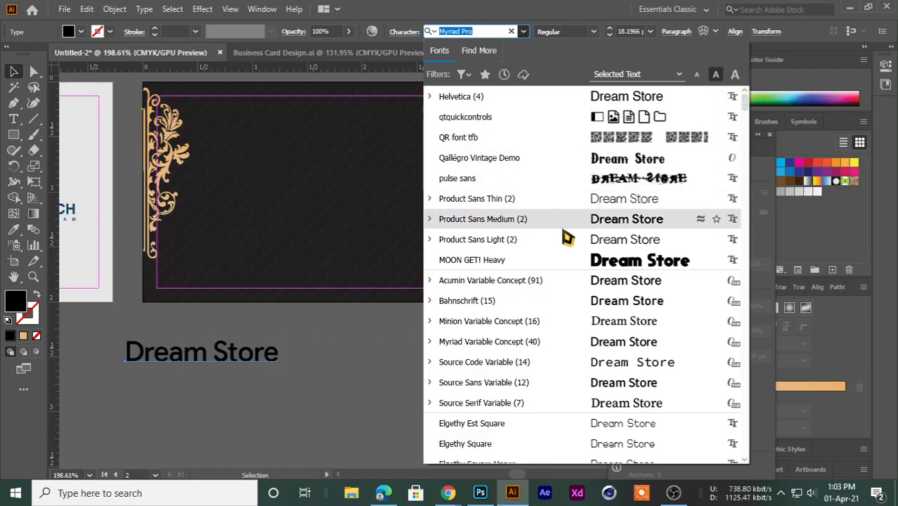
scroll(591, 302, down, 1)
scroll(597, 309, down, 2)
scroll(600, 341, down, 4)
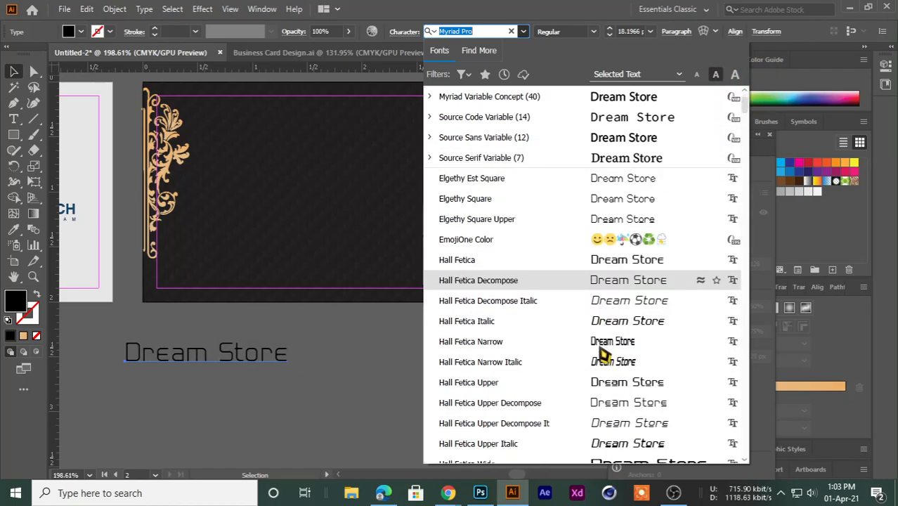
Set the "Dream Store" text in the A Charming Font Expanded typeface.
scroll(599, 291, down, 3)
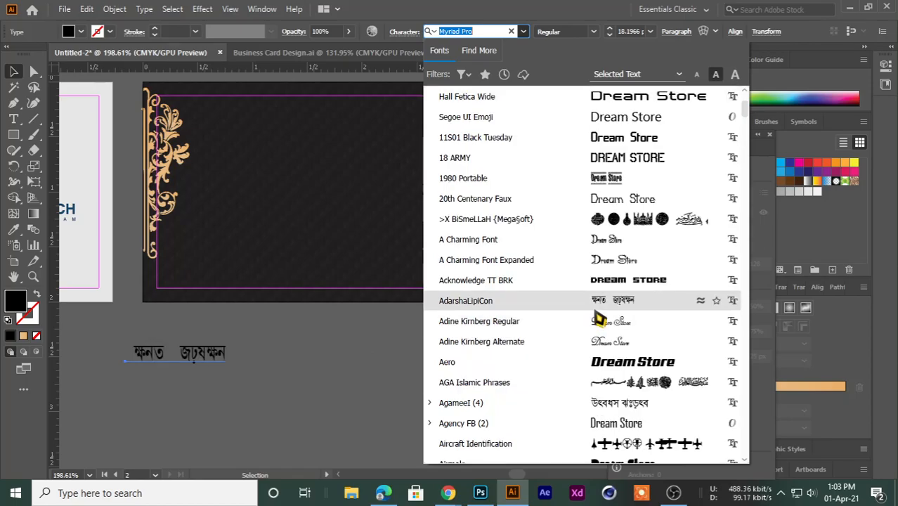
scroll(597, 320, down, 1)
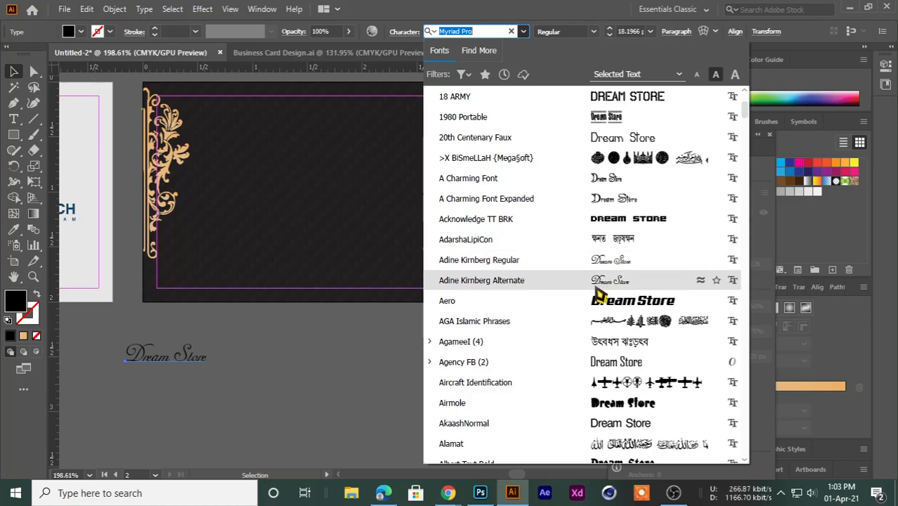
click(597, 199)
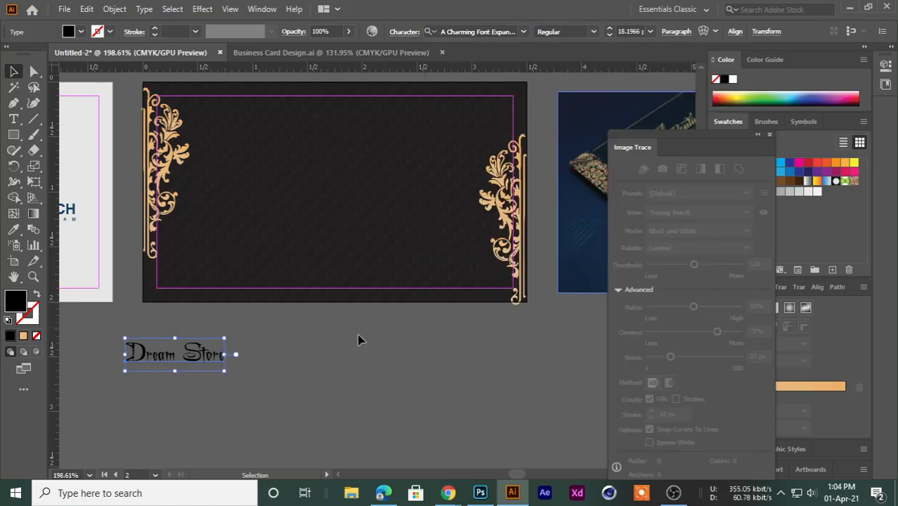
Enlarge the "Dream Store" text to about 40.4 pt and place it in the middle of the dark card.
drag(227, 366, 306, 397)
drag(257, 368, 375, 196)
drag(419, 226, 440, 235)
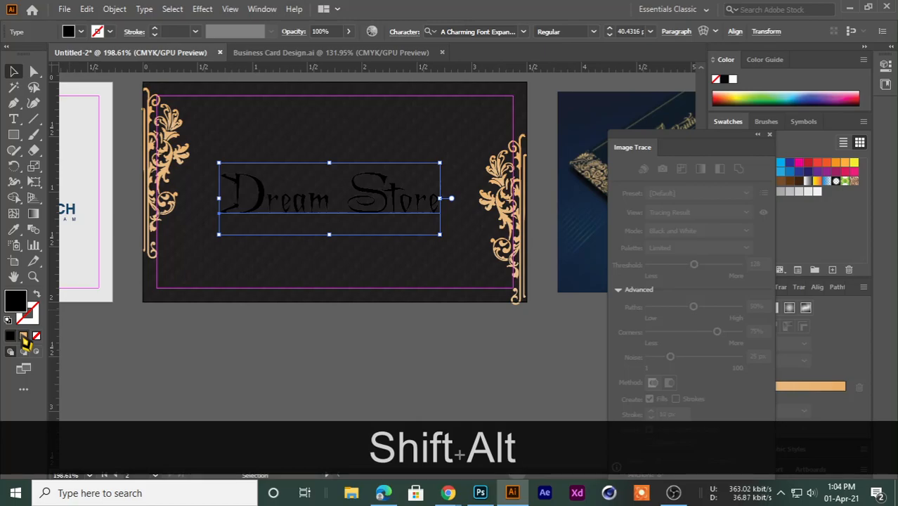
Fill the "Dream Store" text with the solid light-orange gold colour.
click(23, 335)
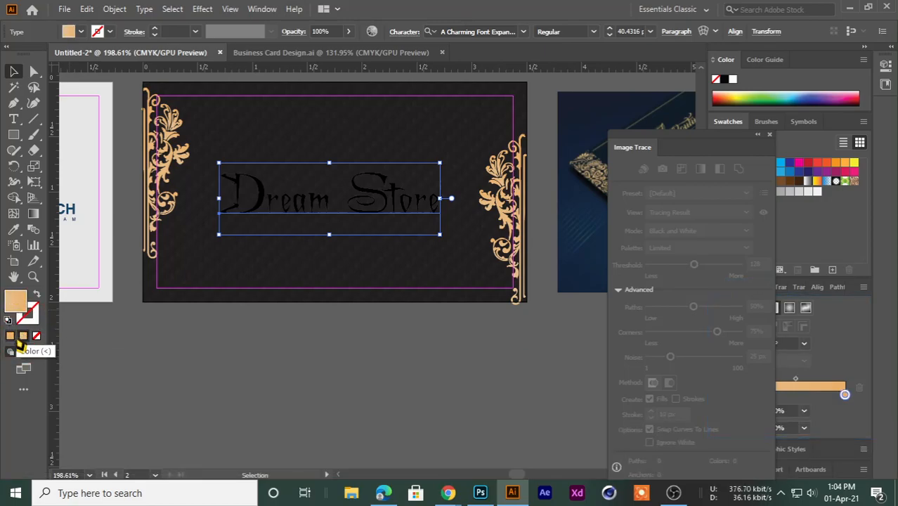
click(10, 335)
click(323, 246)
key(ctrl+space)
drag(324, 246, 293, 280)
drag(345, 232, 313, 214)
click(270, 360)
key(space)
drag(261, 366, 284, 364)
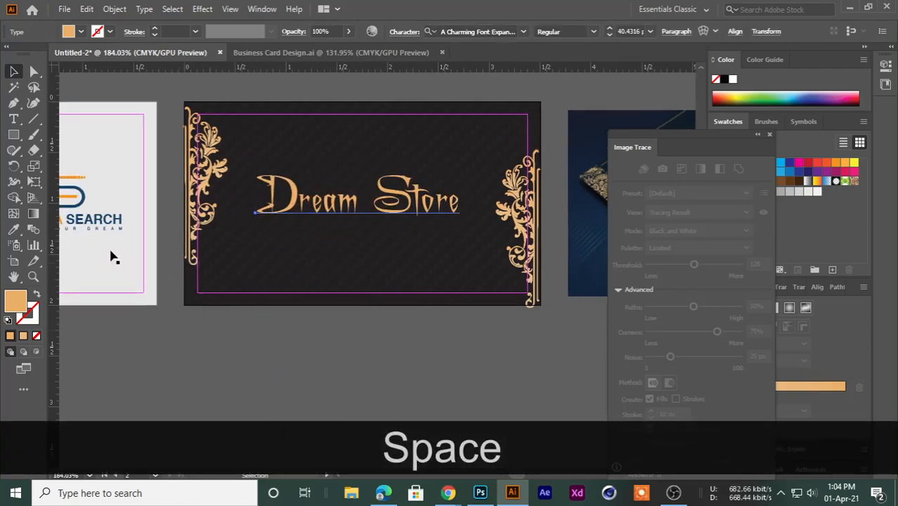
Draw a thin gold rectangle as an underline beneath "Dream Store", spanning the width of the text.
drag(18, 141, 96, 139)
key(space)
key(ctrl+space)
mouse_move(273, 267)
mouse_down()
mouse_move(167, 283)
mouse_move(265, 279)
mouse_up()
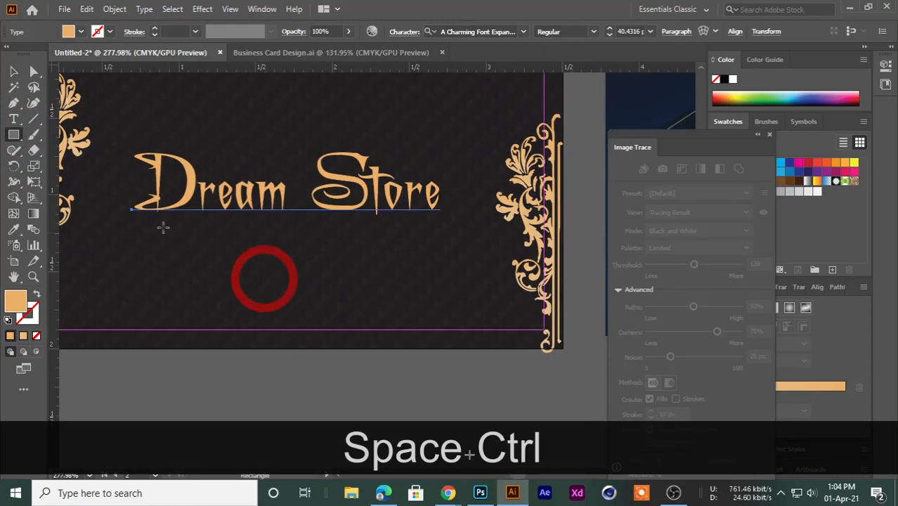
mouse_move(146, 226)
mouse_down()
mouse_move(376, 241)
mouse_move(455, 230)
mouse_move(441, 224)
mouse_up()
key(space)
click(14, 73)
click(214, 416)
key(ctrl+space)
drag(289, 383, 236, 378)
key(space)
drag(236, 379, 301, 345)
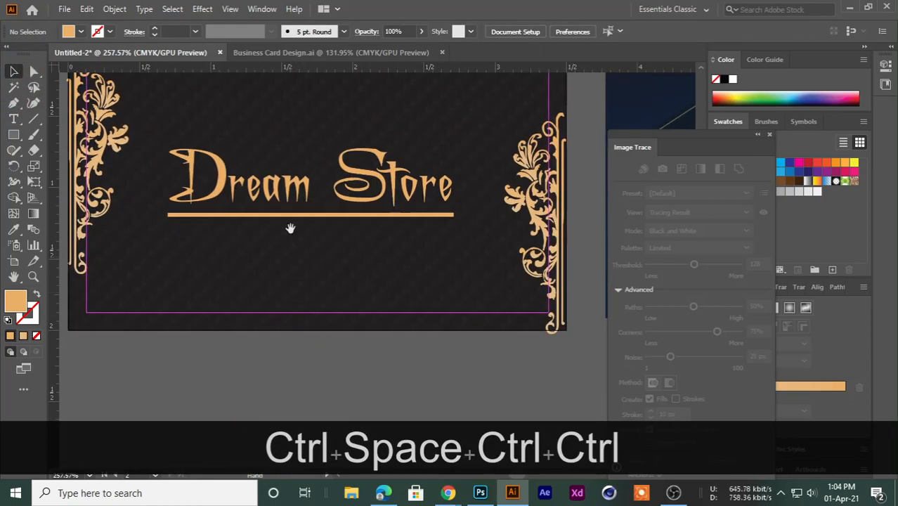
Change the "Dream Store" text's font to Adine Kirnberg Regular.
click(287, 169)
click(524, 31)
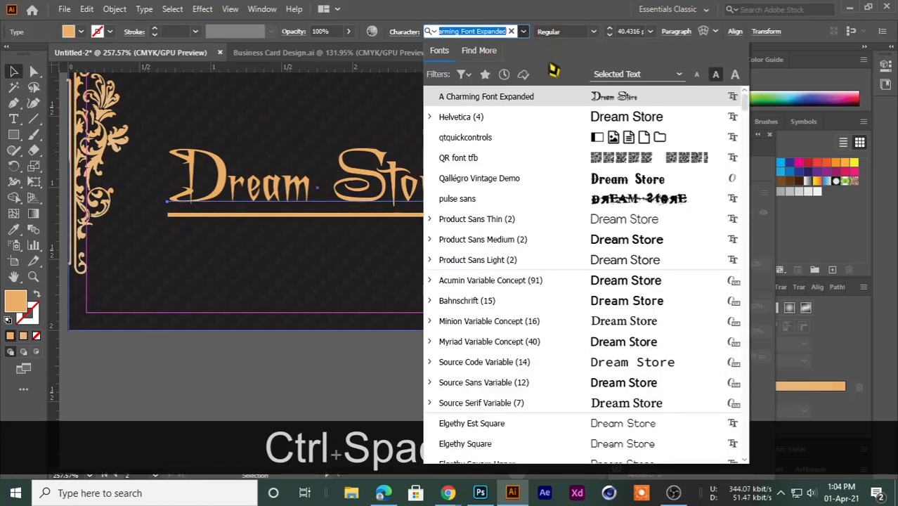
scroll(578, 309, down, 4)
scroll(582, 317, down, 2)
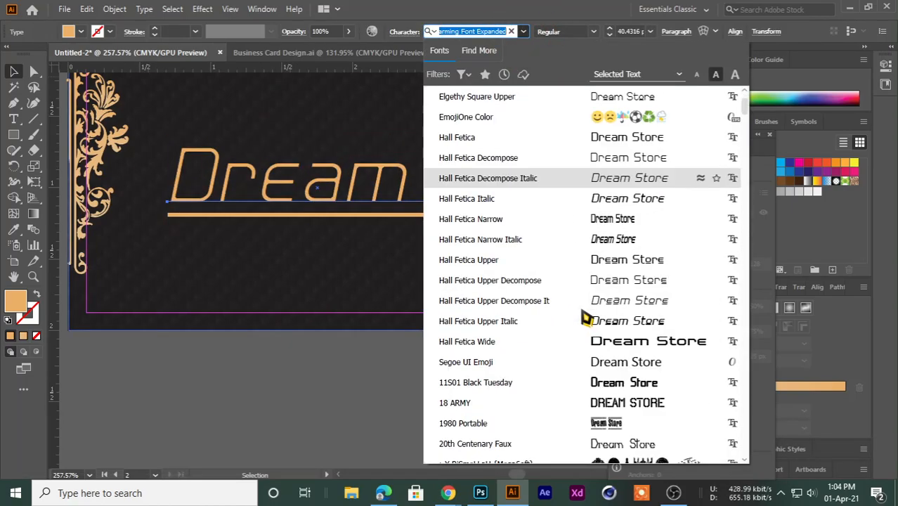
scroll(593, 365, down, 3)
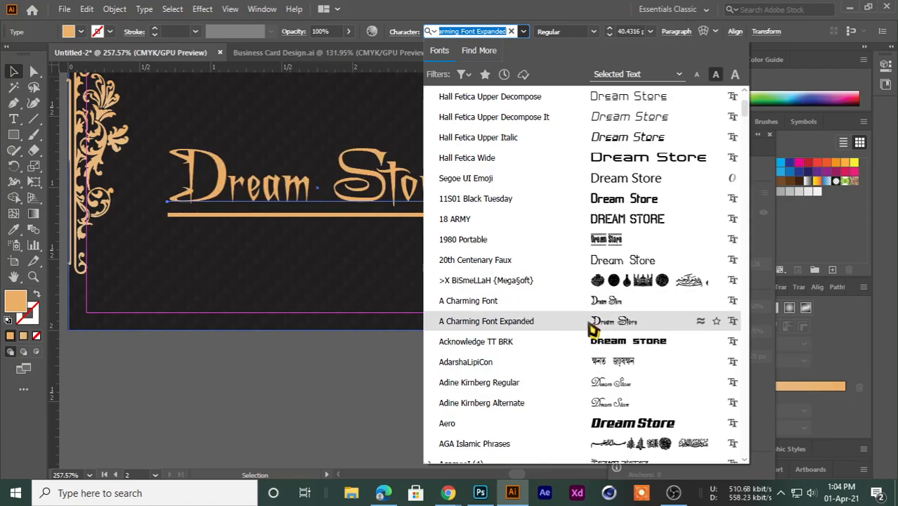
click(585, 383)
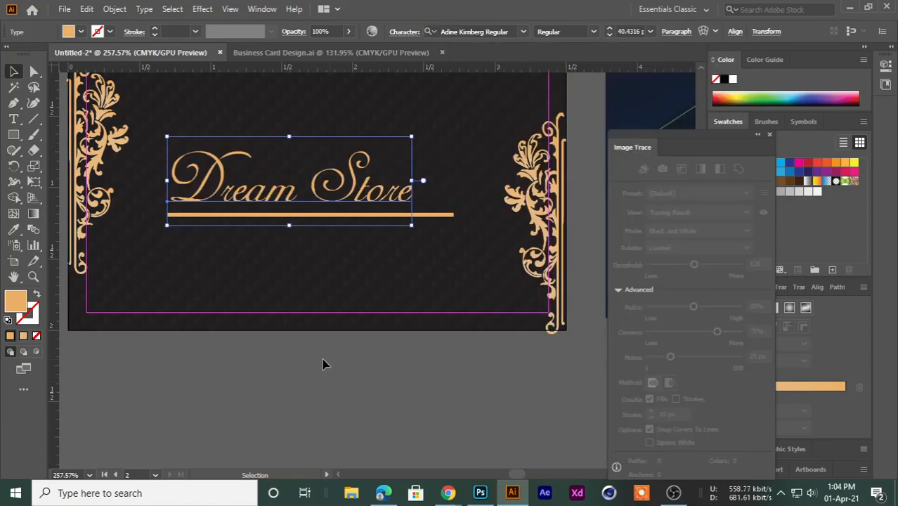
Enlarge the script "Dream Store" text to nearly the gold bar's width and position it centred just above the bar.
click(325, 364)
key(ctrl+space)
drag(335, 265, 355, 248)
mouse_move(359, 168)
mouse_down()
mouse_move(382, 164)
mouse_move(365, 169)
mouse_up()
drag(468, 102, 533, 95)
key(ctrl+space)
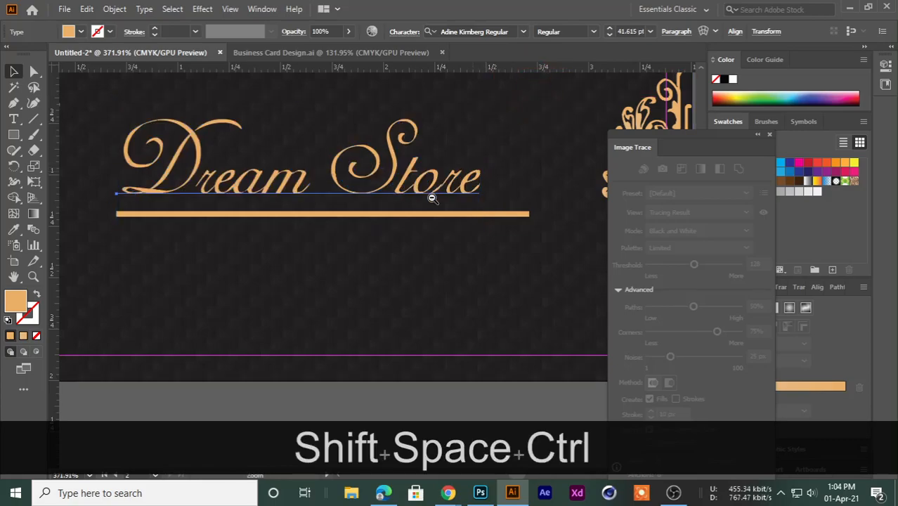
drag(456, 186, 411, 193)
drag(409, 199, 391, 263)
drag(458, 187, 487, 170)
key(ctrl+space)
drag(409, 306, 344, 302)
drag(343, 301, 357, 242)
click(338, 369)
key(ctrl+space)
drag(351, 209, 381, 237)
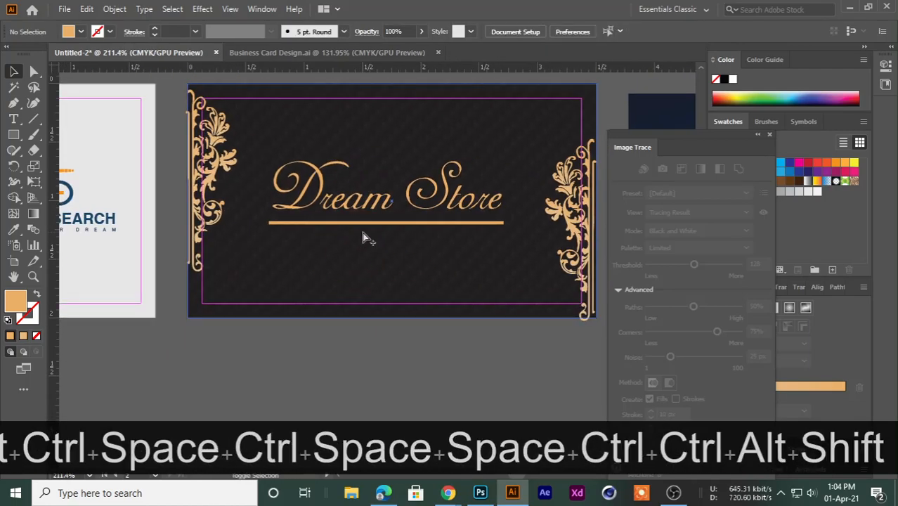
Preview the dark card's JPEG output in Save for Web without exporting a file.
key(ctrl+alt+shift+s)
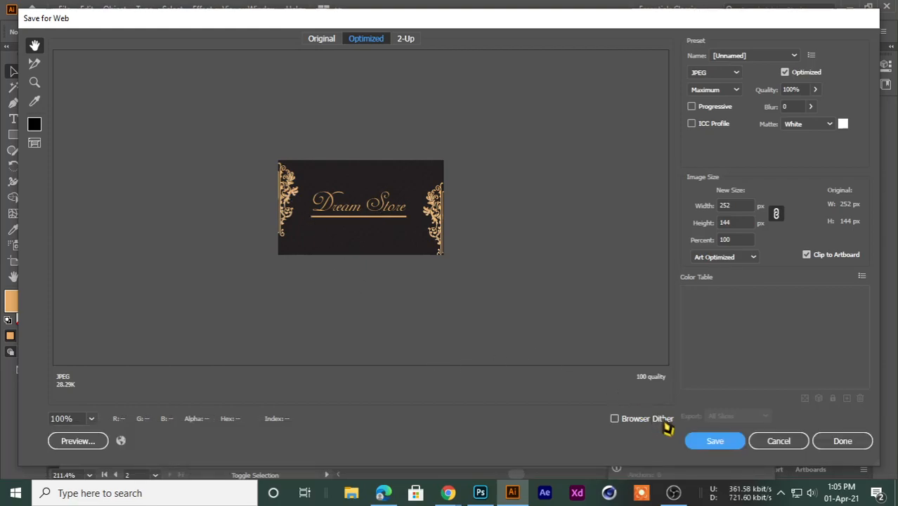
click(708, 442)
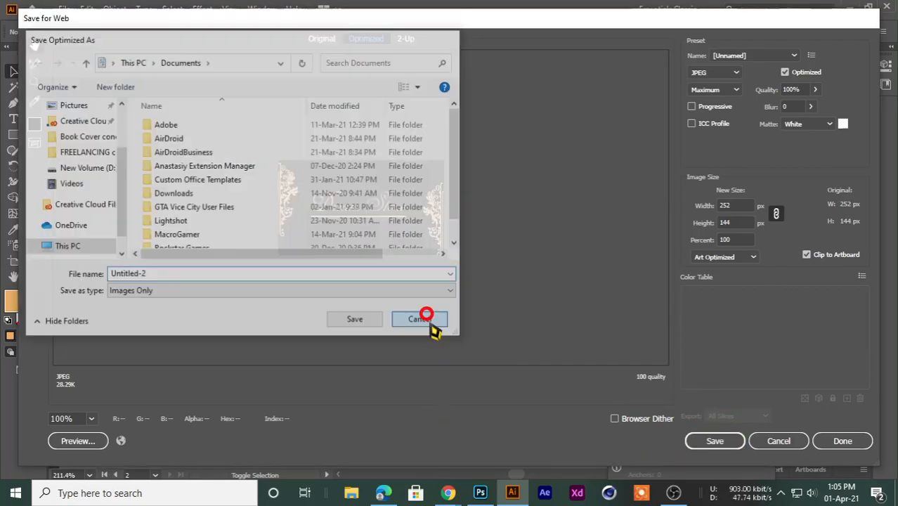
click(423, 322)
click(847, 442)
Examine the white Innova Search contact card and the finished card designs in the Business Card Design.ai document.
drag(208, 285, 597, 305)
mouse_move(373, 247)
mouse_down()
mouse_move(380, 255)
mouse_move(371, 251)
mouse_up()
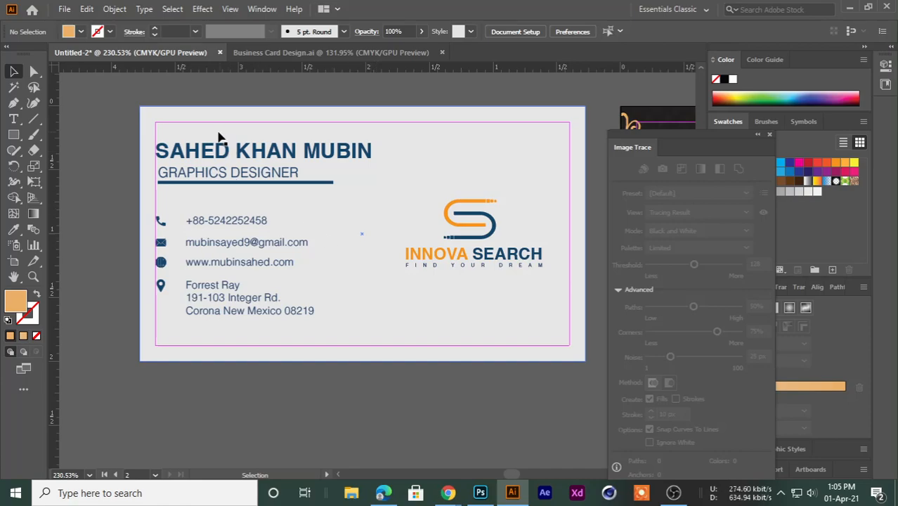
click(274, 56)
drag(278, 204, 296, 453)
click(83, 230)
drag(311, 233, 327, 336)
drag(368, 257, 355, 255)
drag(357, 252, 301, 246)
drag(214, 199, 236, 211)
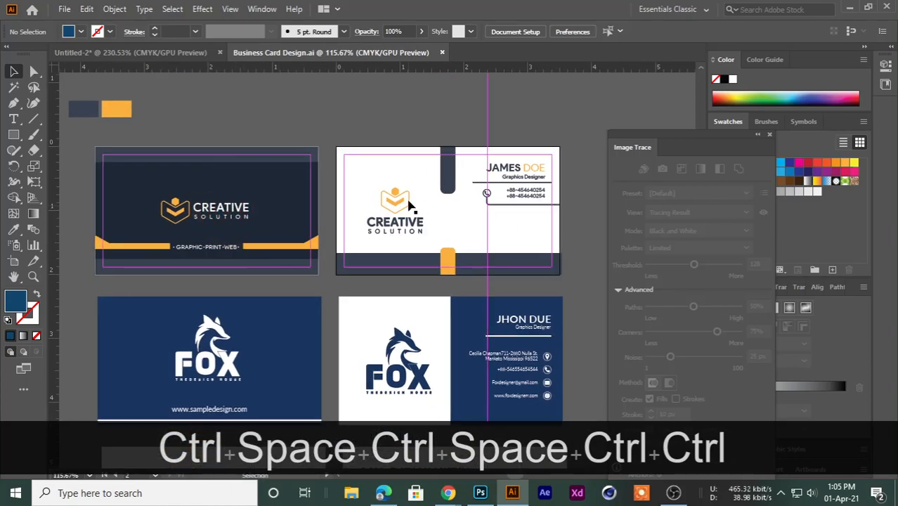
drag(409, 277, 360, 302)
drag(359, 310, 406, 301)
drag(405, 306, 378, 237)
drag(302, 365, 313, 321)
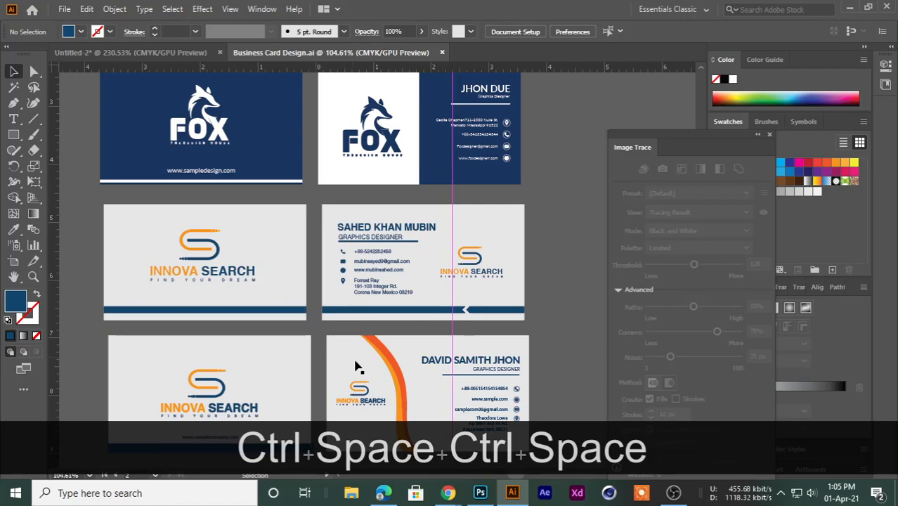
Return to the Untitled-2 document and review the dark "Dream Store" card and the white Innova Search contact card.
click(156, 53)
drag(525, 247, 74, 273)
drag(393, 313, 426, 321)
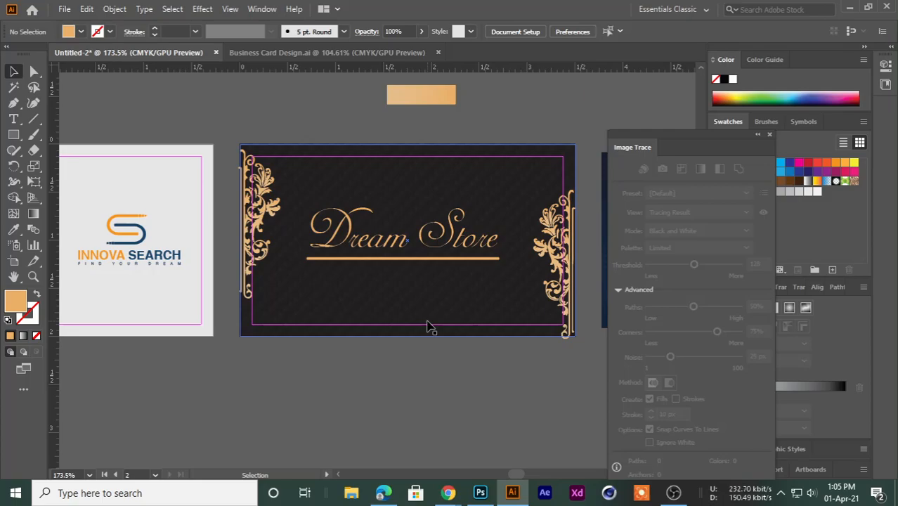
drag(315, 270, 270, 286)
drag(255, 291, 379, 286)
drag(225, 236, 266, 241)
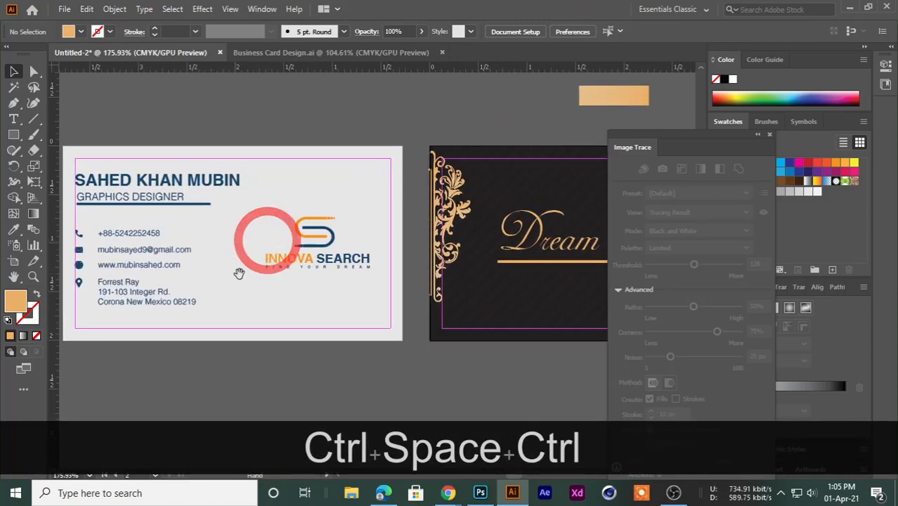
drag(234, 270, 313, 274)
drag(261, 236, 282, 257)
drag(217, 220, 253, 235)
click(140, 106)
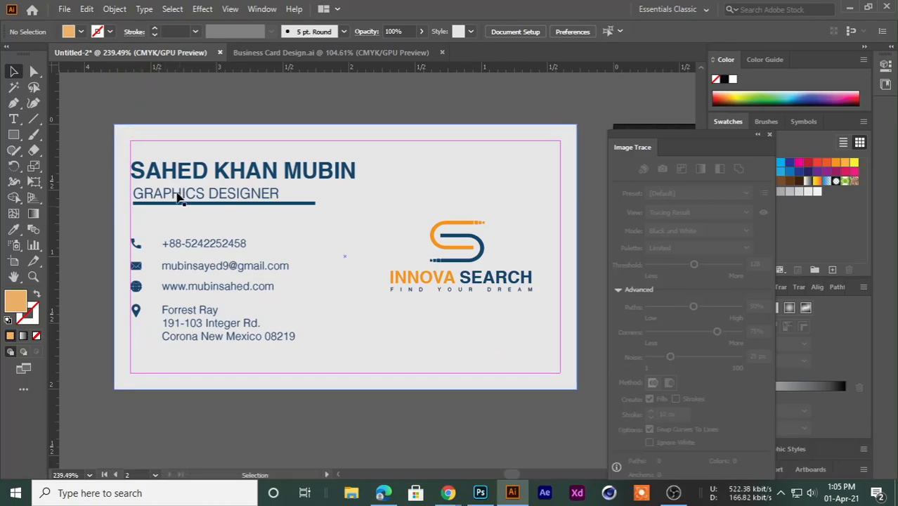
click(172, 180)
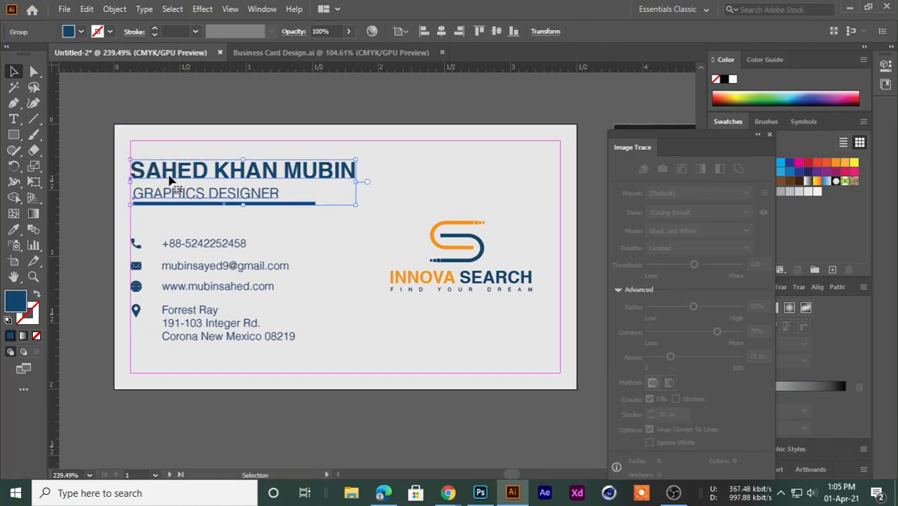
click(141, 116)
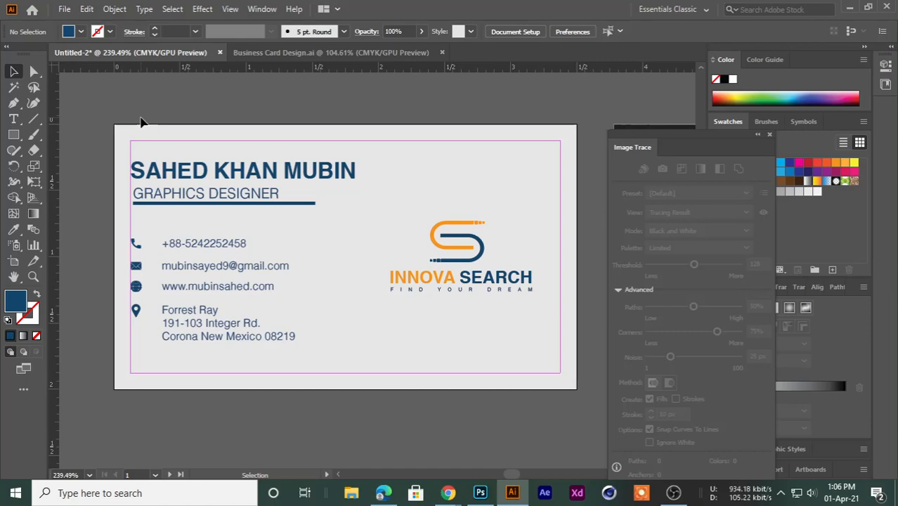
click(262, 368)
Switch to Chrome and check the Google Meet call and the WhatsApp Web group chat.
click(364, 447)
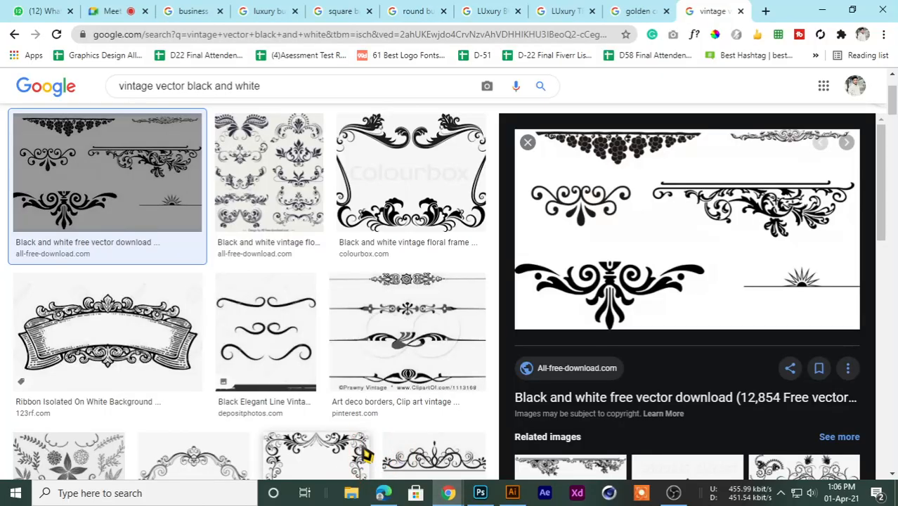
click(124, 11)
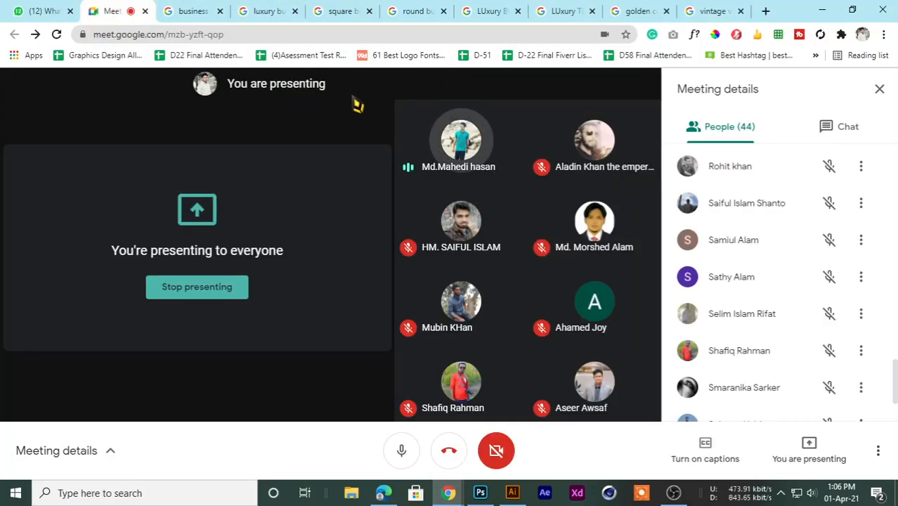
click(205, 9)
click(62, 8)
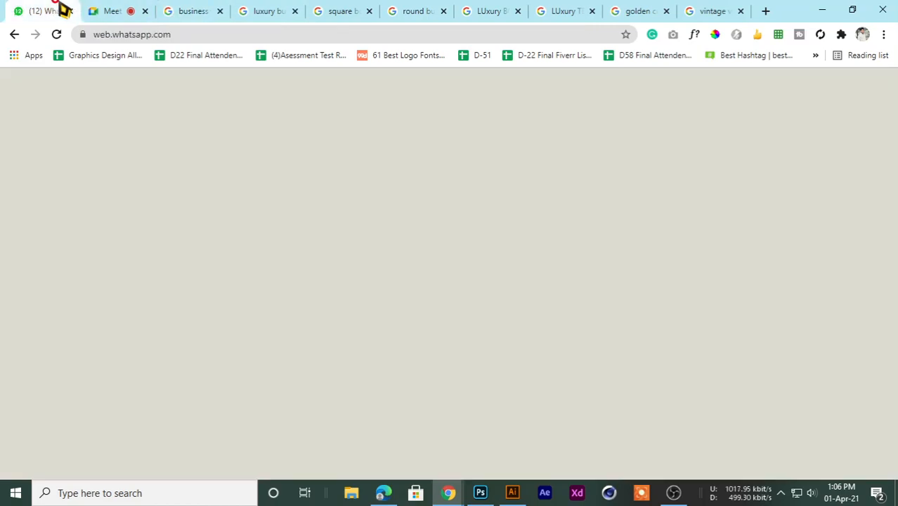
scroll(140, 335, down, 1)
scroll(141, 335, up, 1)
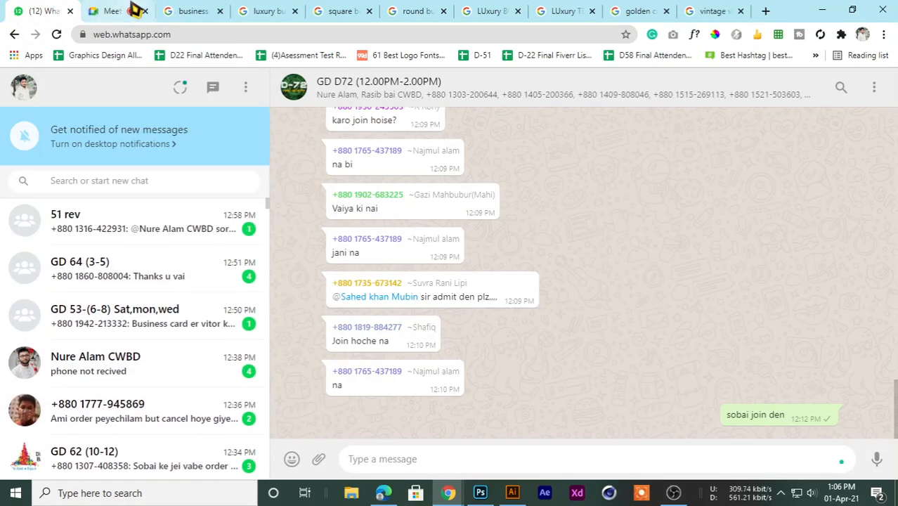
Look through the open reference image searches, check the Meet call again and return to Illustrator.
click(136, 10)
click(199, 10)
click(273, 10)
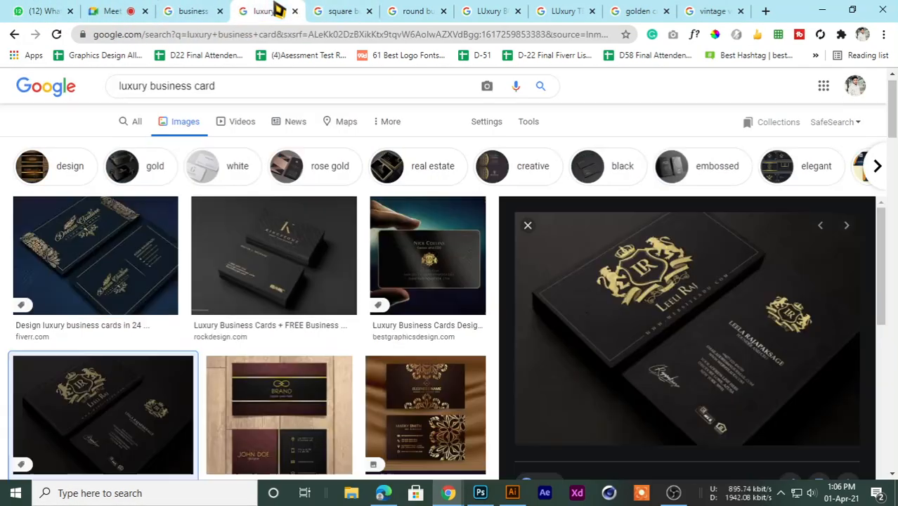
click(343, 10)
click(416, 10)
click(489, 10)
click(566, 10)
click(638, 10)
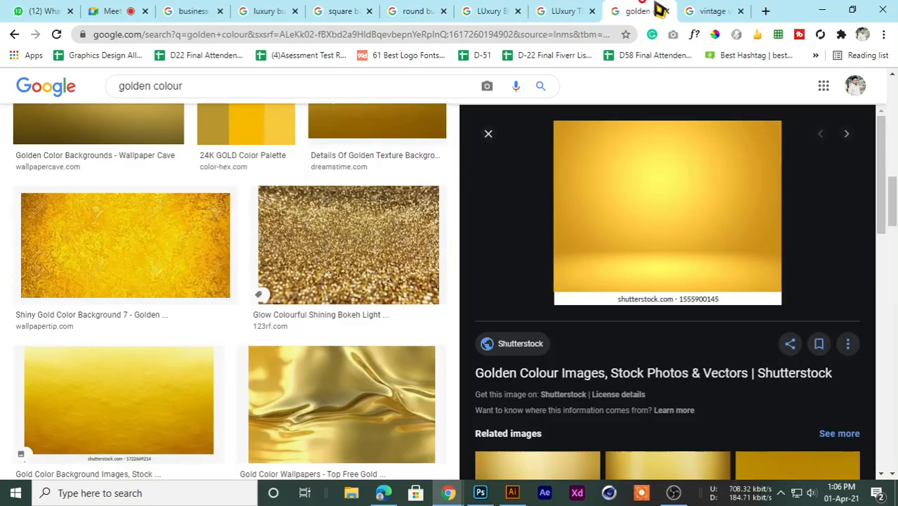
click(709, 10)
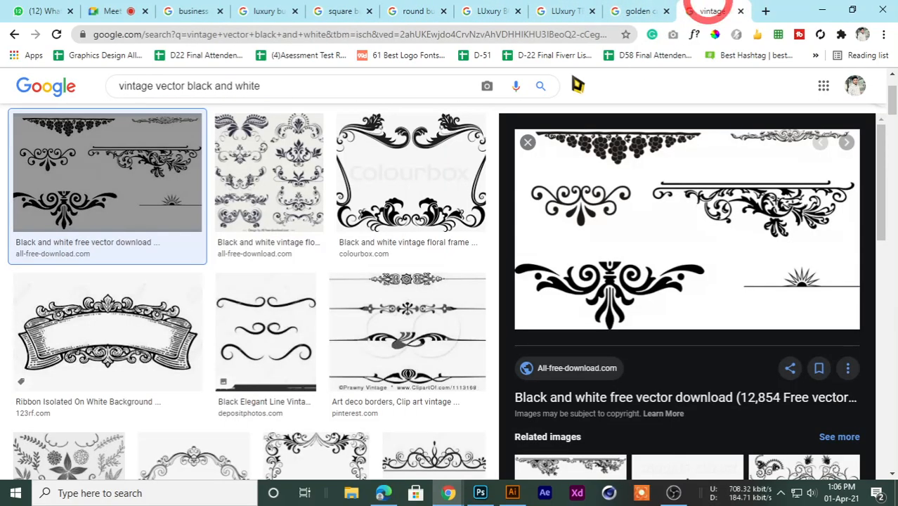
click(113, 10)
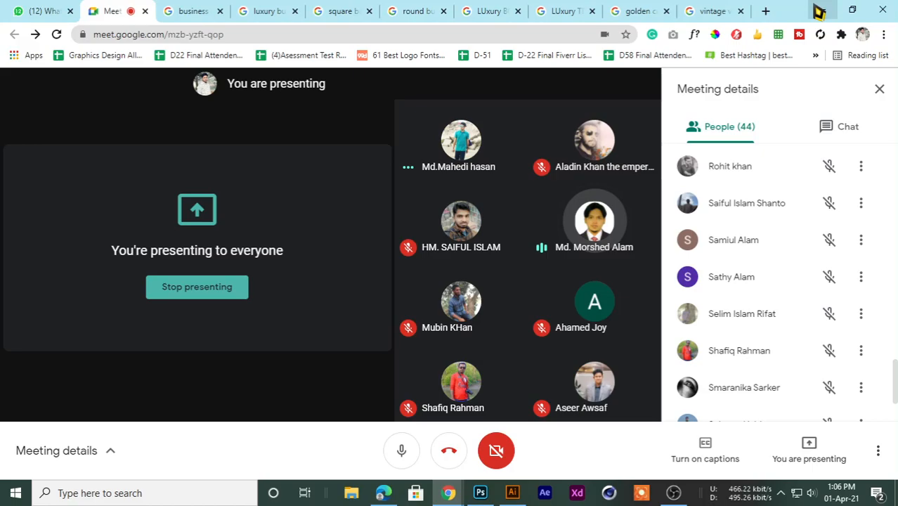
click(821, 10)
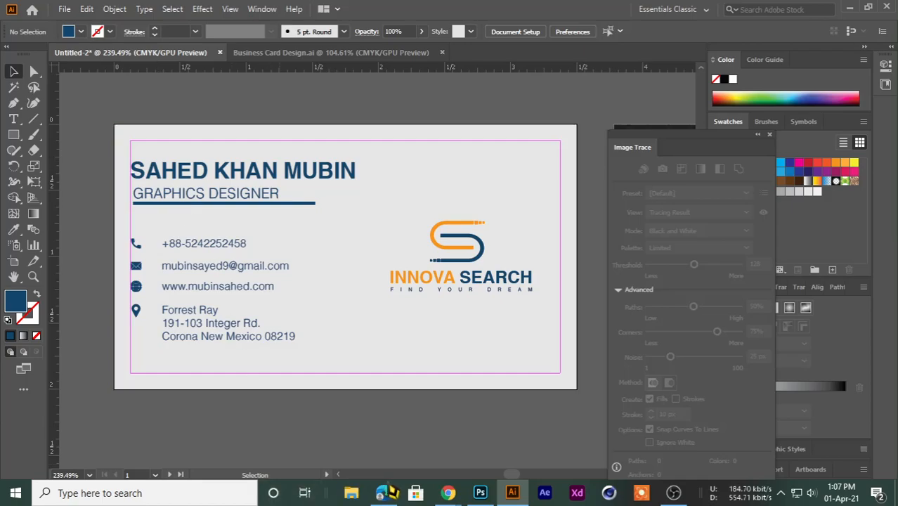
Switch back to Chrome and bring up the GD D72 group chat in WhatsApp Web.
mouse_move(448, 493)
click(373, 430)
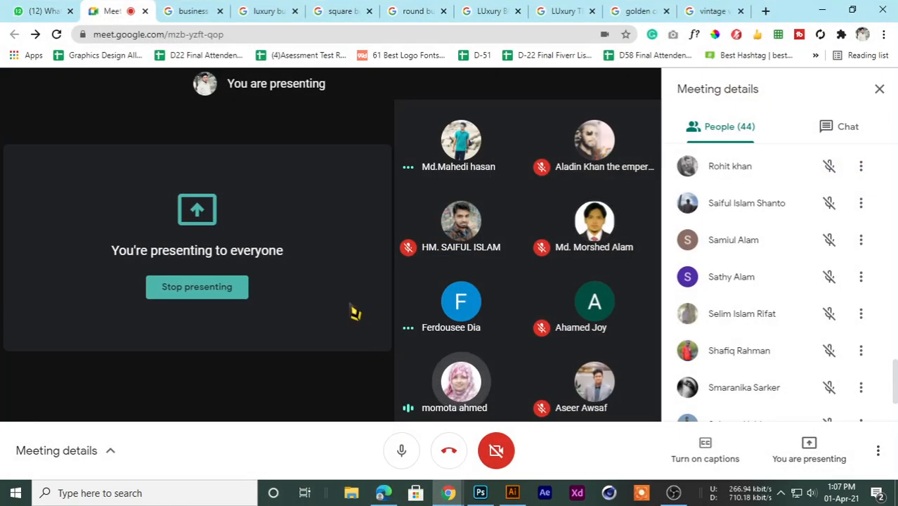
click(184, 10)
click(42, 11)
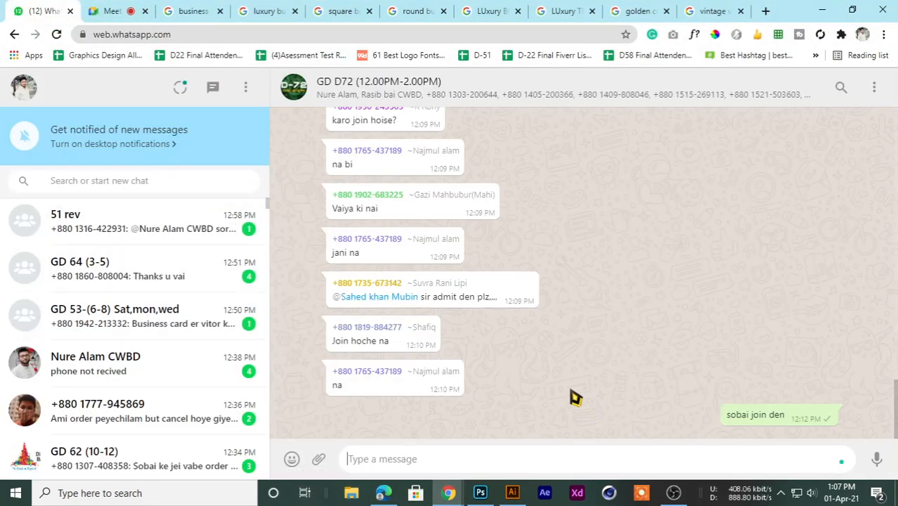
click(365, 466)
text(LATY)
key(BackSpace)
key(BackSpace)
key(BackSpace)
key(BackSpace)
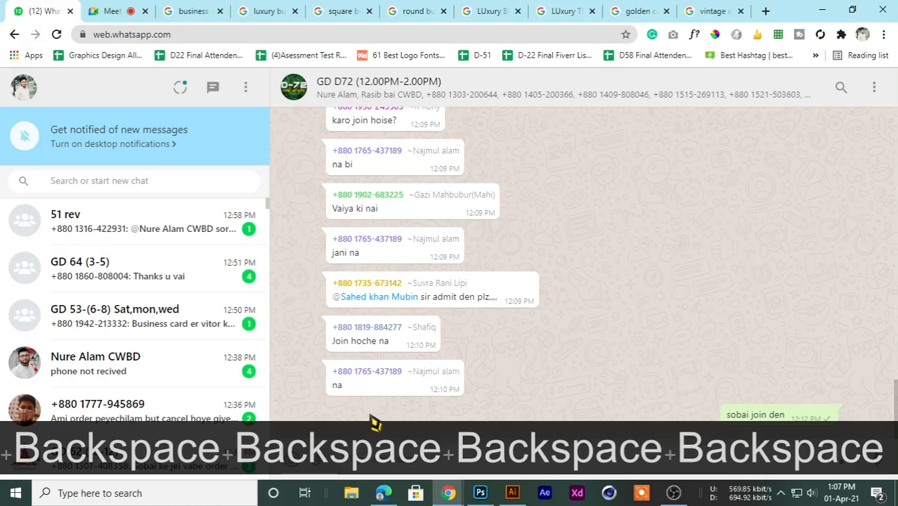
click(368, 459)
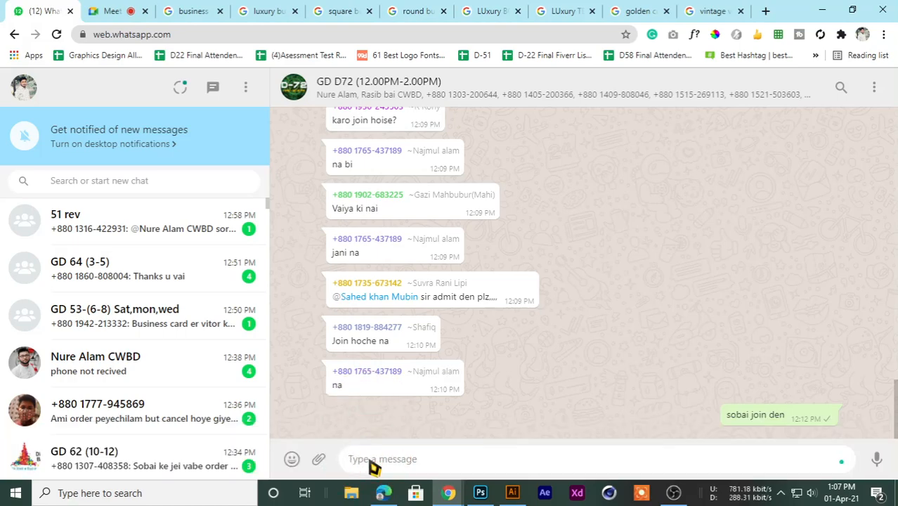
key(super)
click(737, 307)
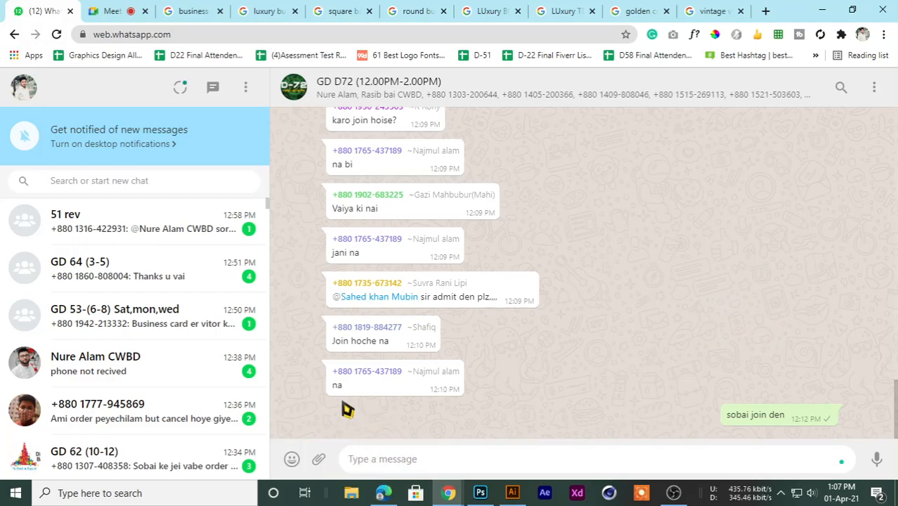
Start a message to the GD D72 group with the font name "Myriad pro" on its own line.
click(350, 460)
key(BackSpace)
key(BackSpace)
key(shift)
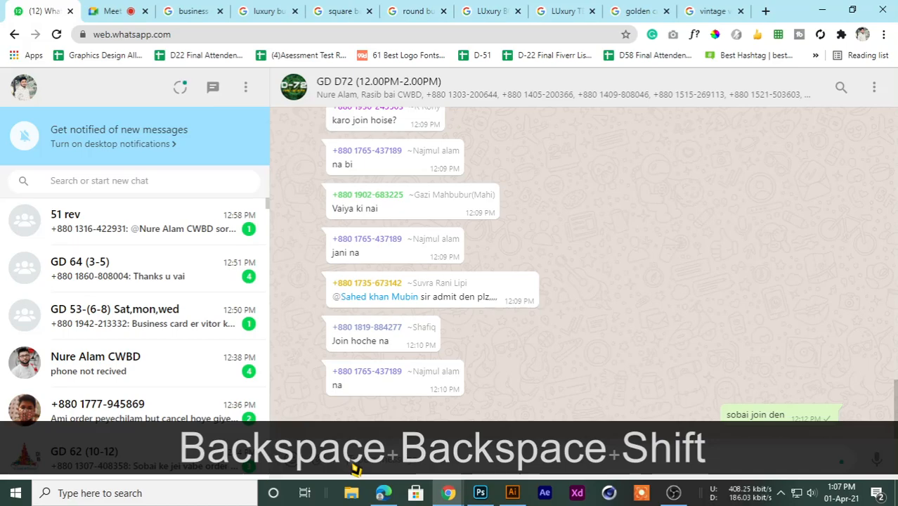
text(Myriad pr)
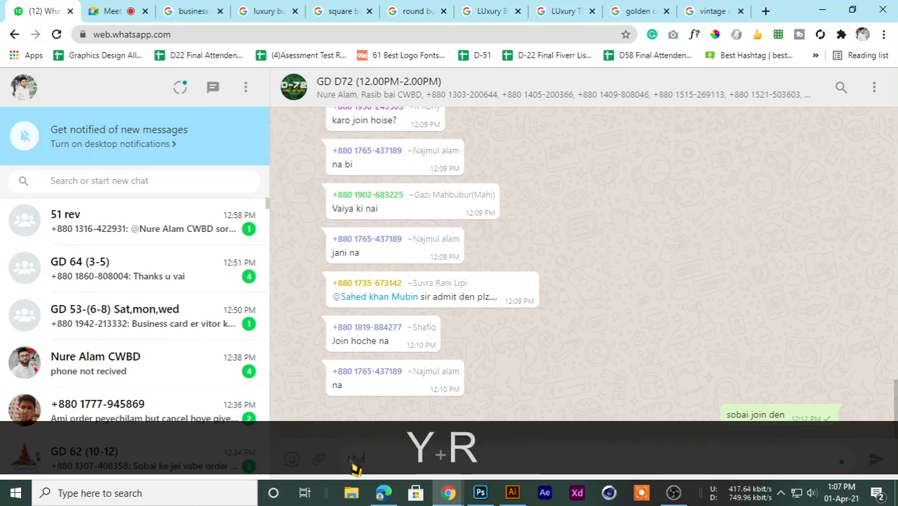
text(o)
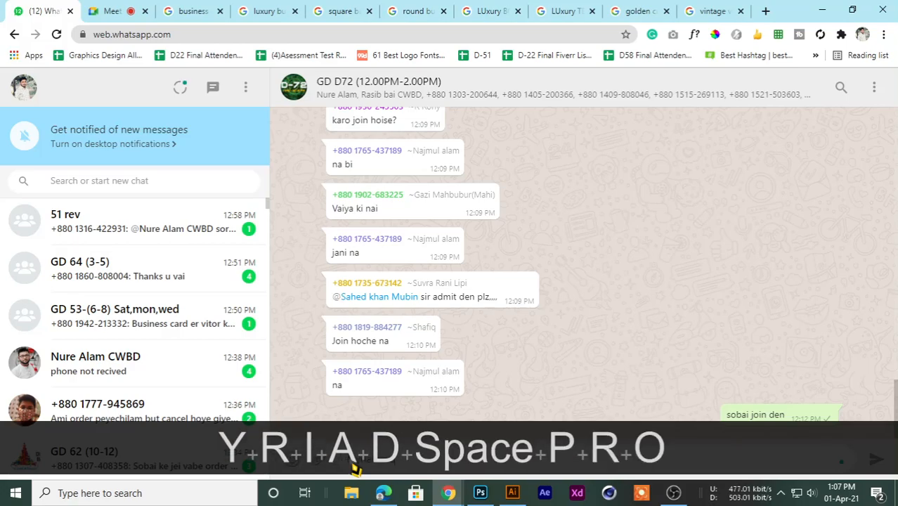
key(shift+Return)
key(shift+Return)
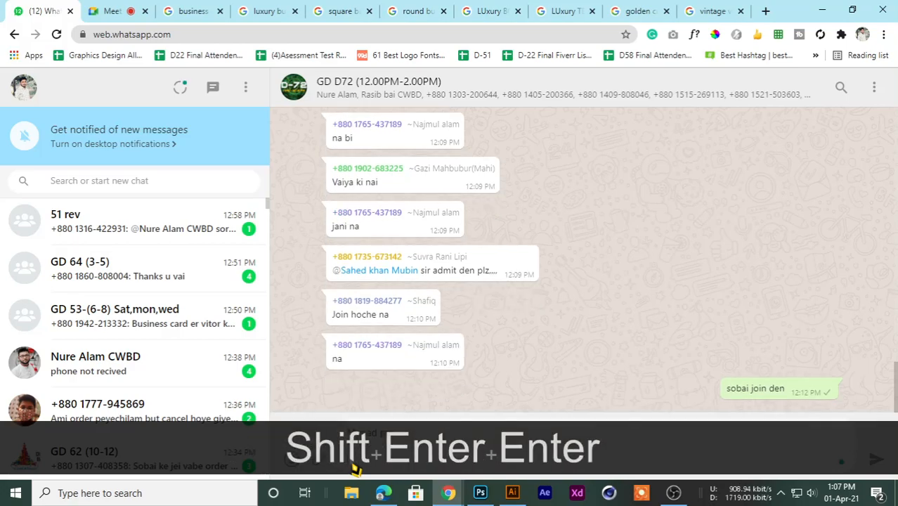
Add "helventica" and "lato" as separate lines of the font list message.
text(helv)
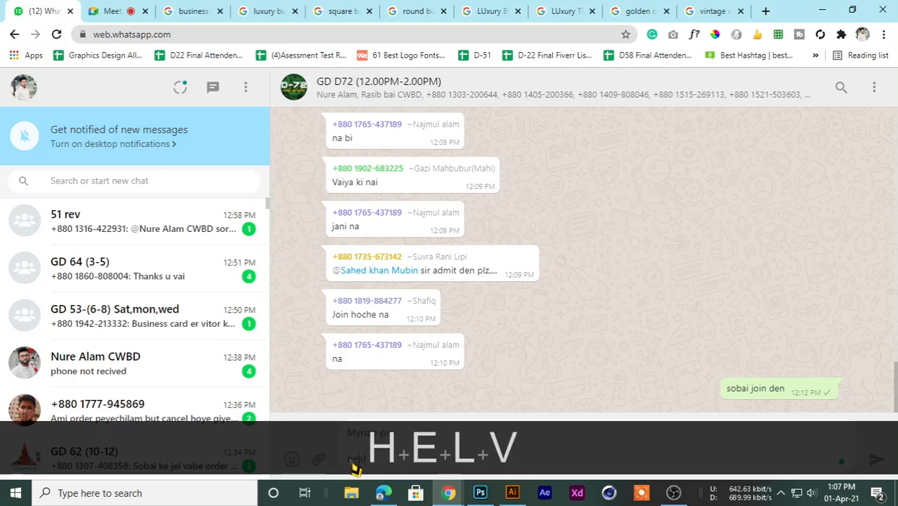
text(entica)
key(shift+Return)
key(shift+Return)
text(lato)
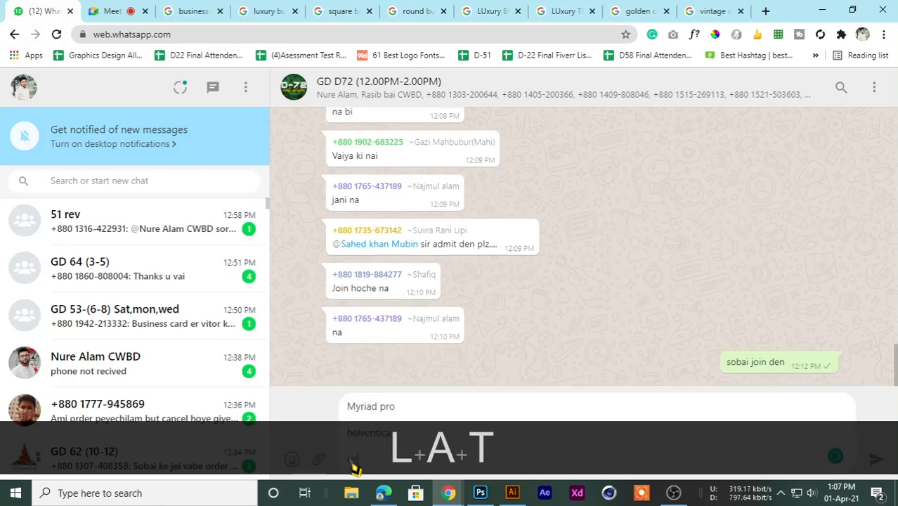
key(shift+Return)
key(shift+Return)
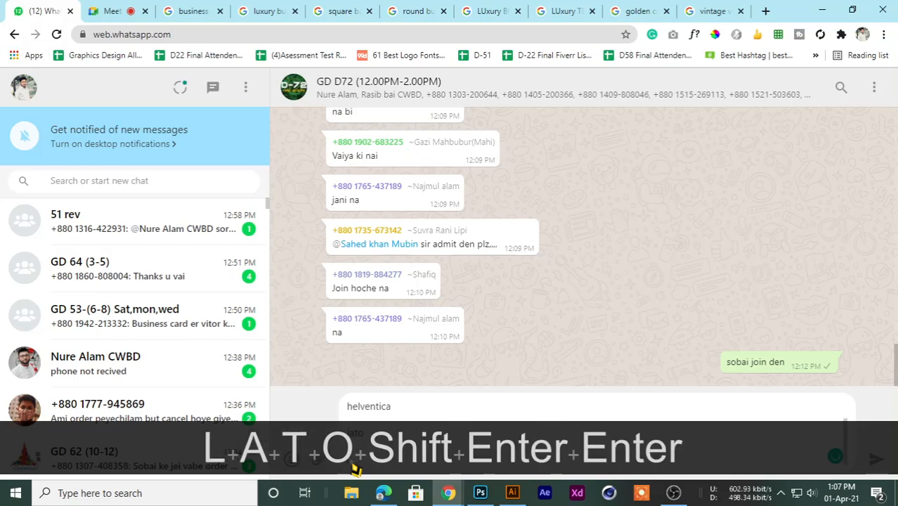
Add "colvenctica" as the following line of the font list, correcting the mistyped characters.
text(ciol\\\\)
key(BackSpace)
key(BackSpace)
key(BackSpace)
key(BackSpace)
key(BackSpace)
key(BackSpace)
key(BackSpace)
key(BackSpace)
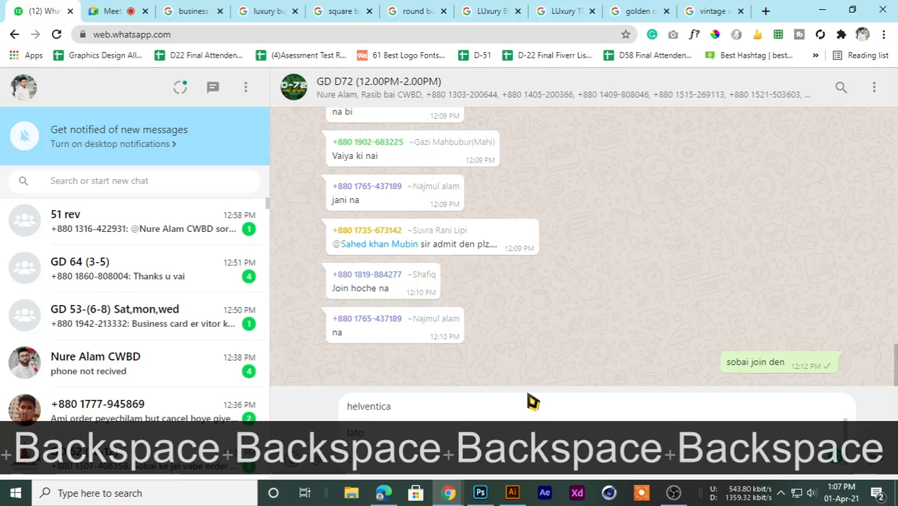
key(BackSpace)
text(olvenctica)
key(shift+Return)
key(shift+Return)
Add "roboto" as another line of the font list message.
text(rob)
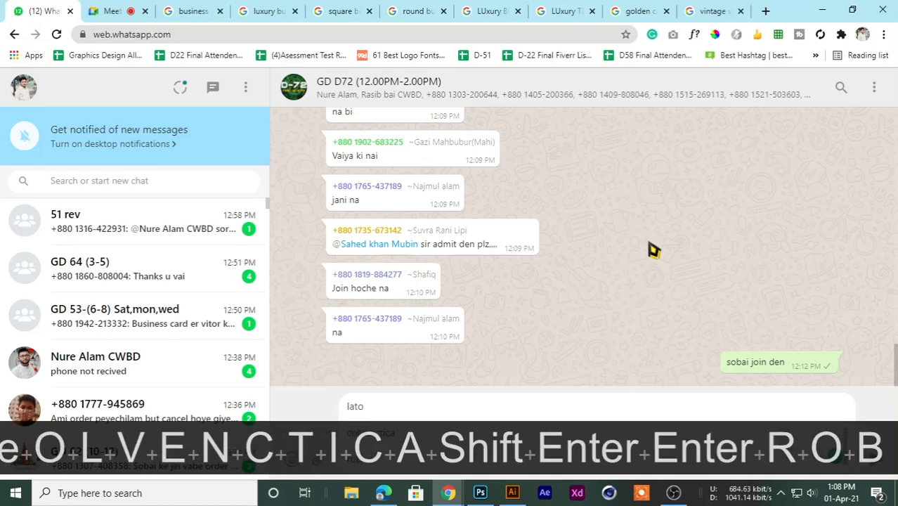
text(oy)
key(BackSpace)
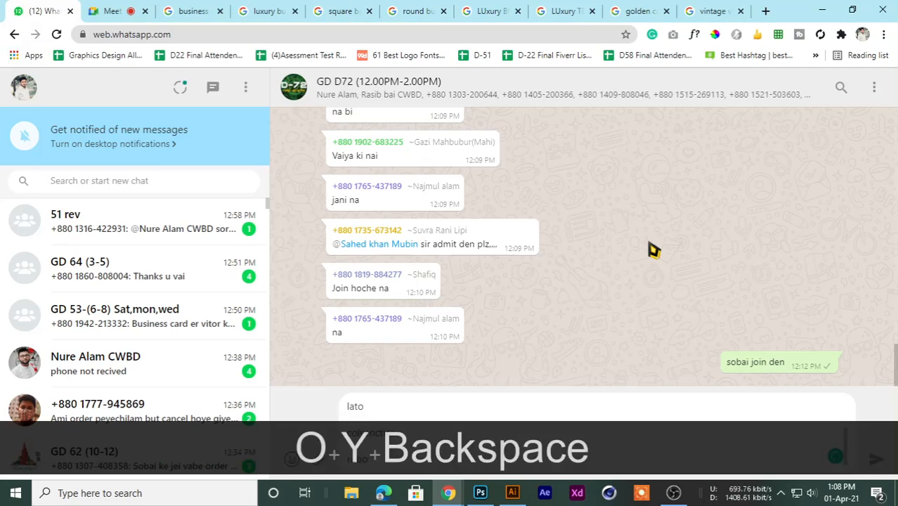
text(to)
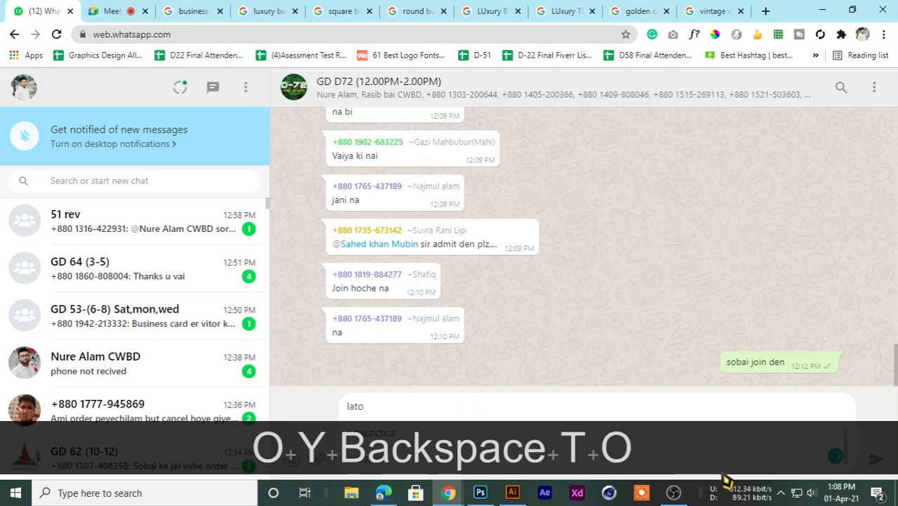
Exit the SwordSoft Mousetrack utility running in the background.
click(779, 493)
right_click(755, 439)
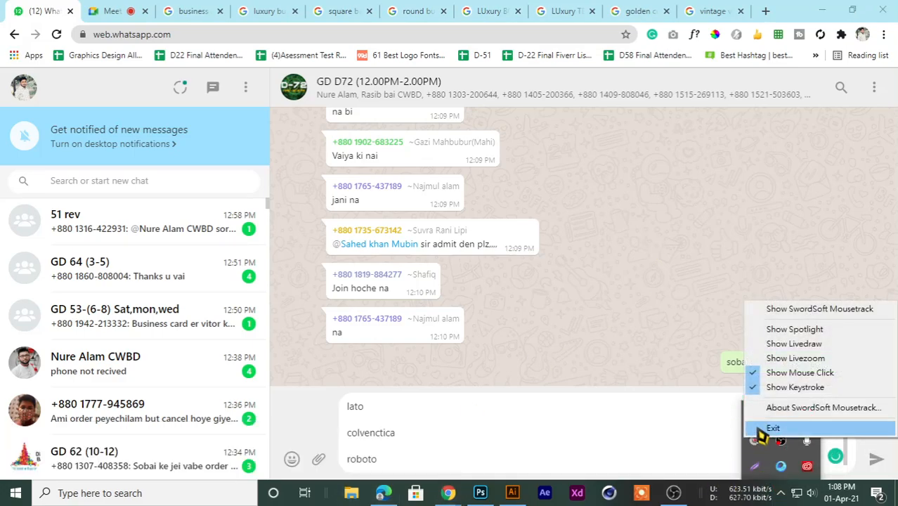
click(760, 427)
click(474, 170)
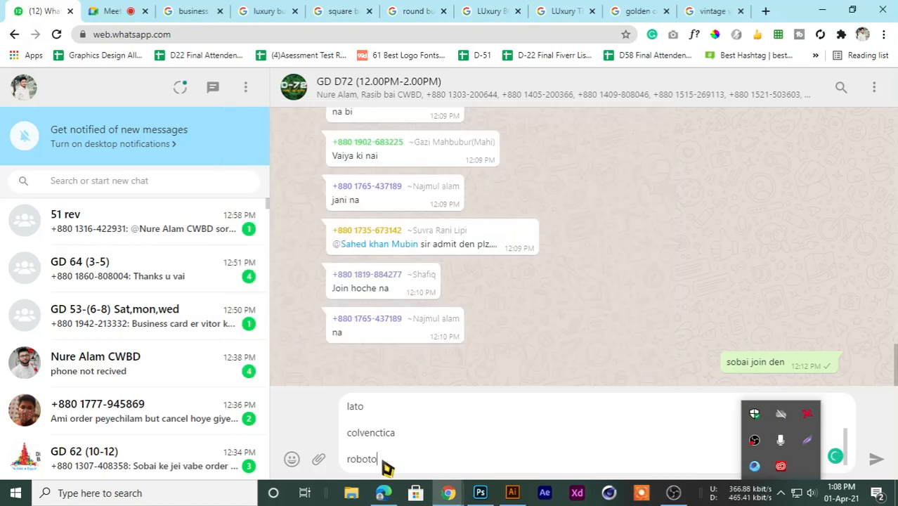
Add "futura font" on a new line below "roboto" in the unsent message.
click(406, 461)
key(shift+Return)
key(shift+Return)
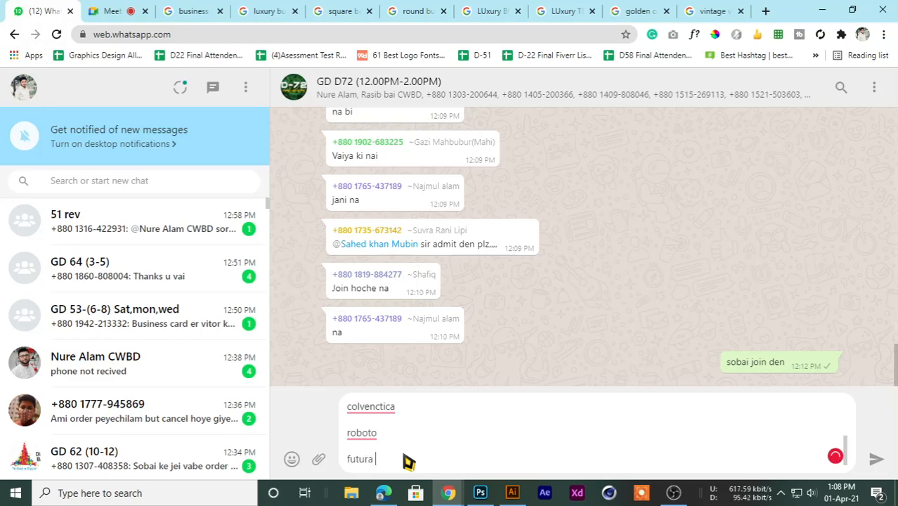
text(futura font)
key(shift+Return)
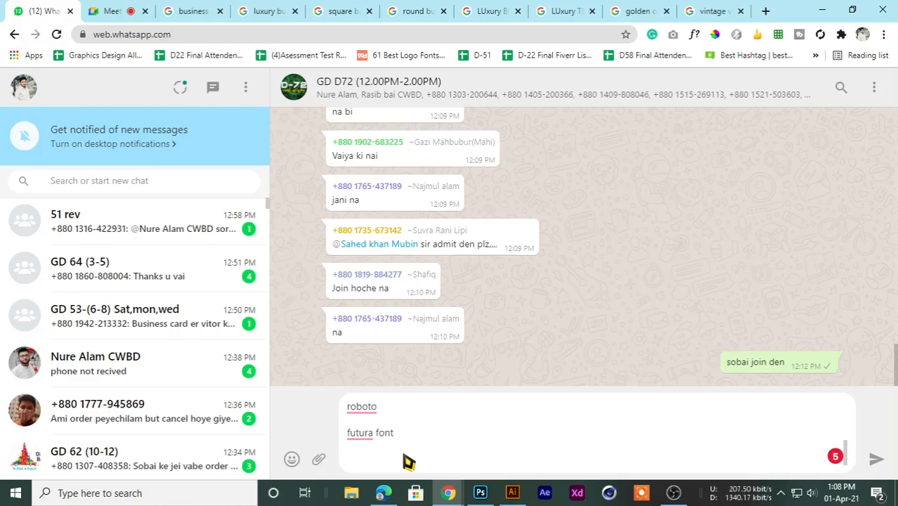
Check the drafted font list, add "arial" as its last line and send the message to the group.
scroll(432, 449, up, 3)
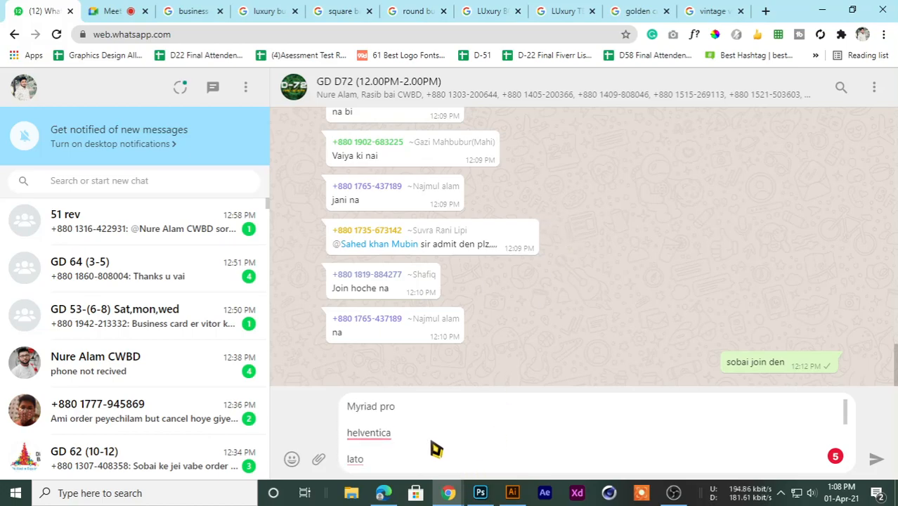
scroll(436, 448, down, 3)
scroll(436, 448, down, 1)
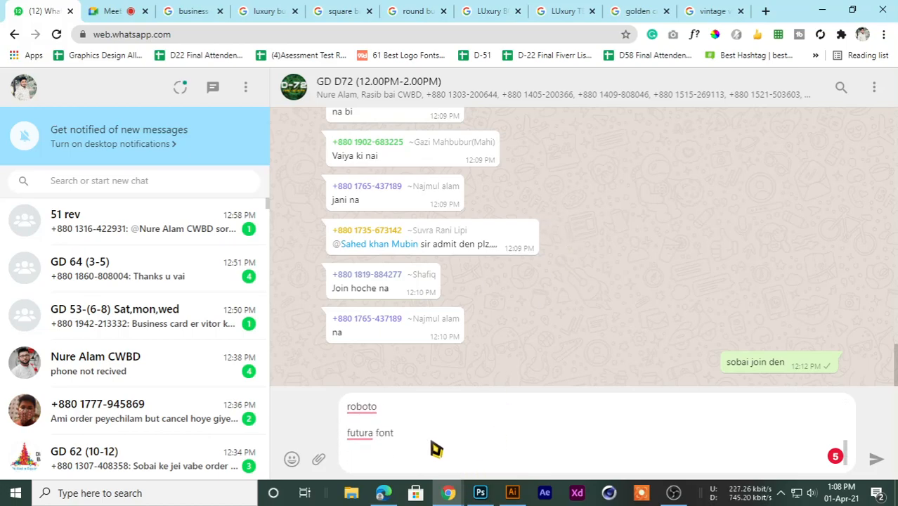
scroll(428, 447, up, 3)
scroll(420, 445, down, 3)
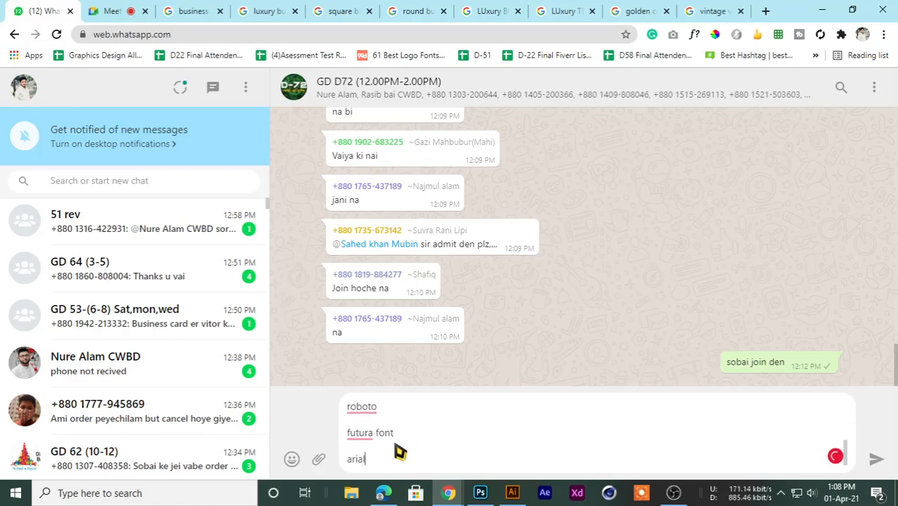
key(shift+Return)
key(shift+Return)
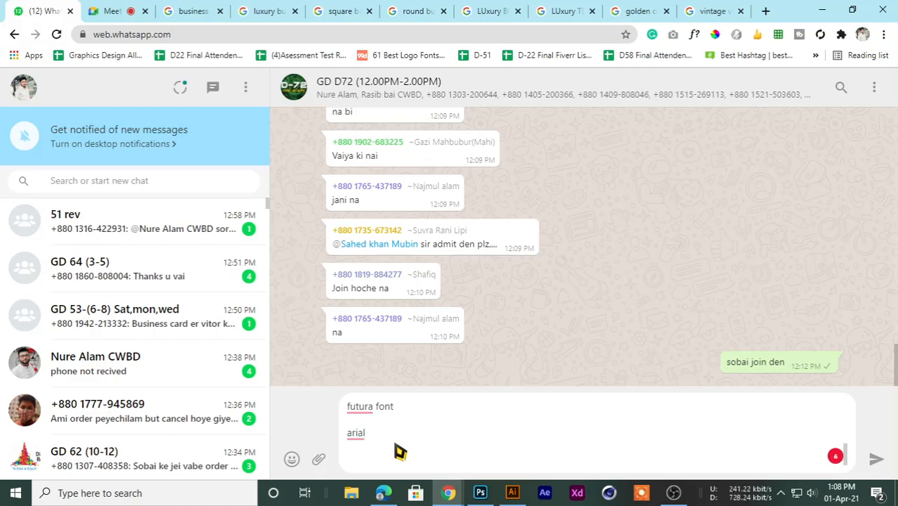
key(Return)
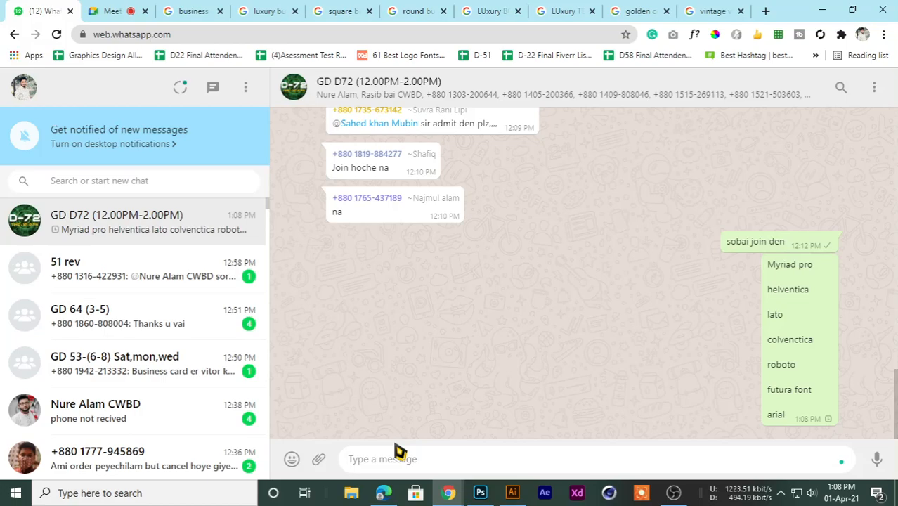
right_click(448, 451)
click(438, 288)
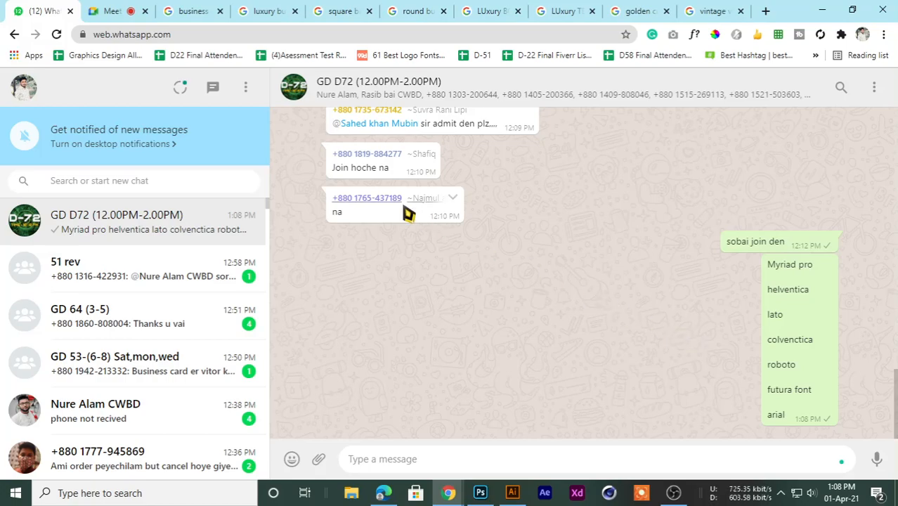
Stop presenting the screen in the Google Meet call and close the meeting details.
click(116, 10)
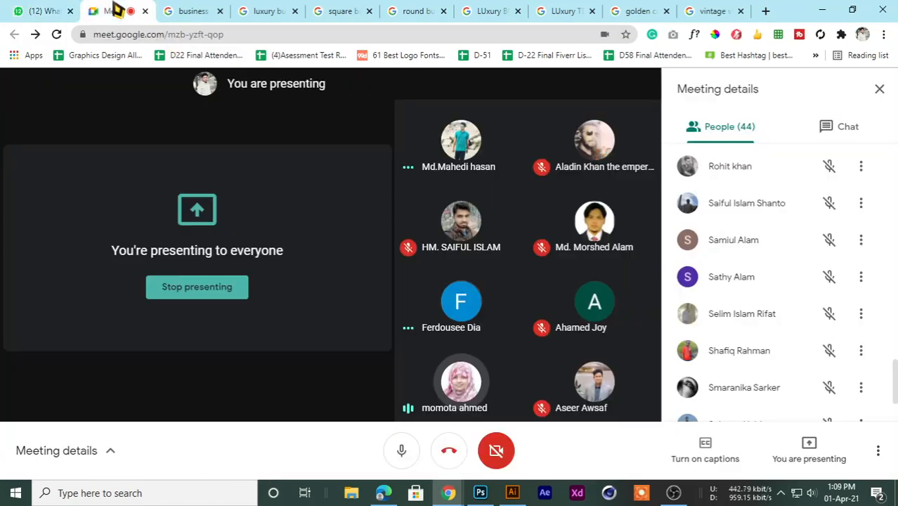
click(197, 290)
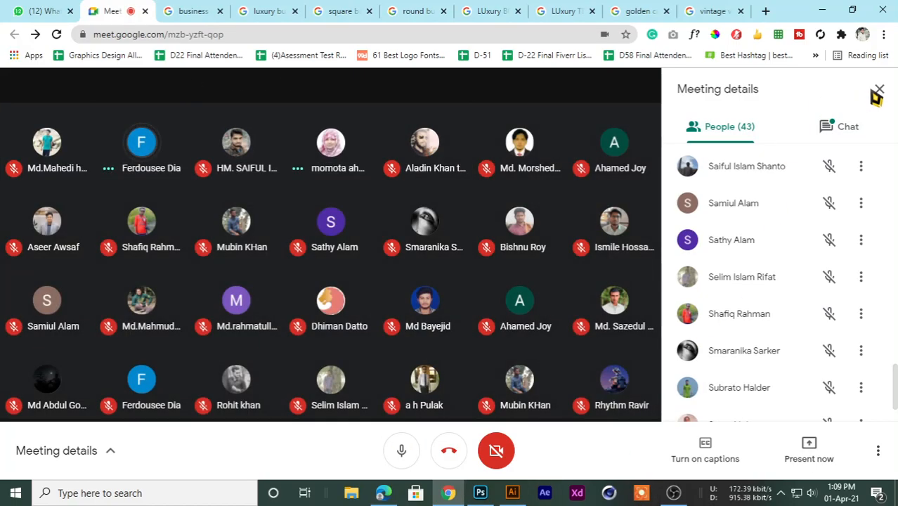
click(879, 88)
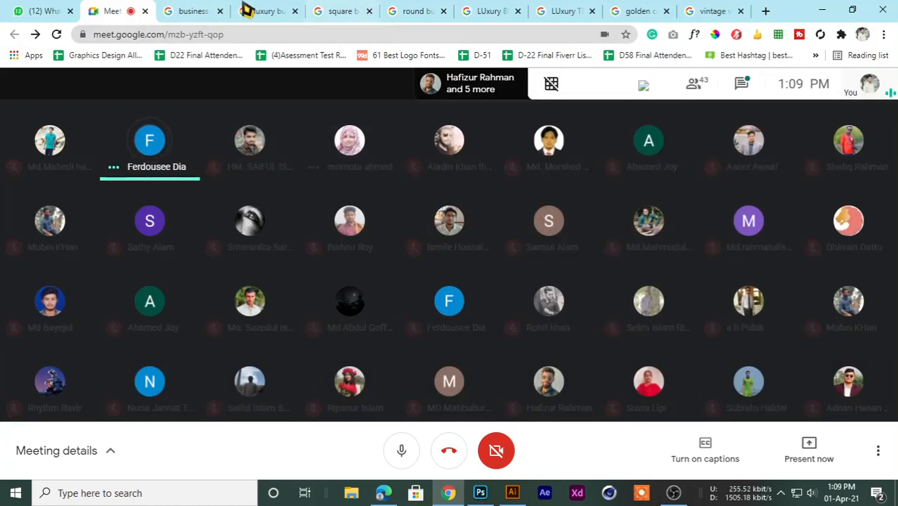
Open the navy and gold Dream Couture card in the "luxury business card" image search and copy the picture.
click(246, 11)
click(207, 12)
click(261, 10)
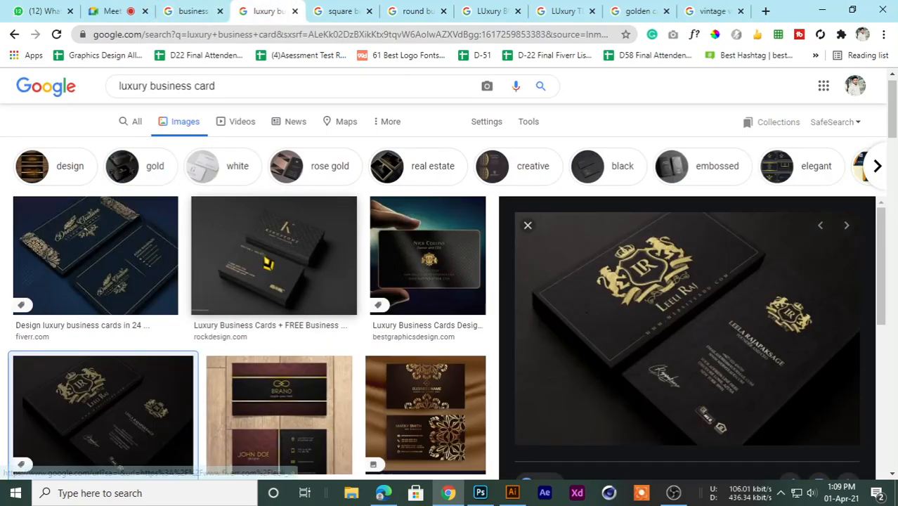
click(106, 287)
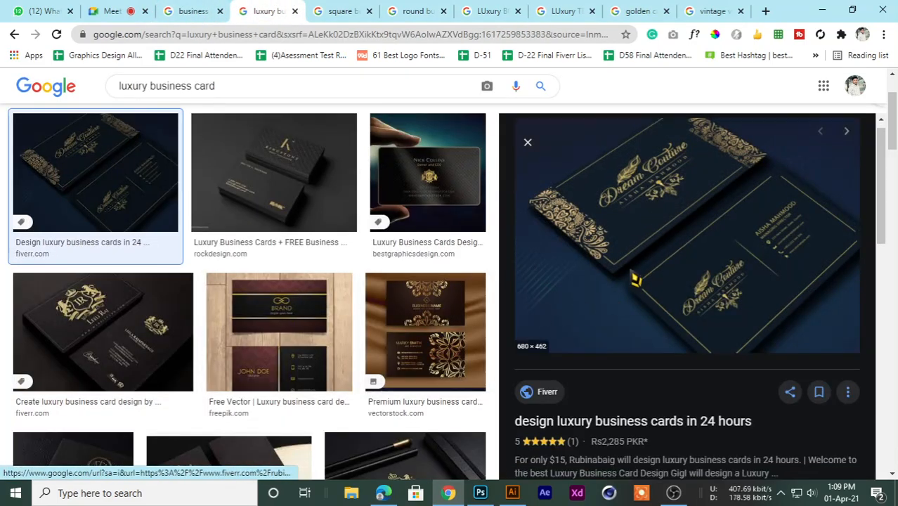
scroll(625, 317, down, 3)
scroll(555, 358, down, 2)
scroll(597, 281, up, 5)
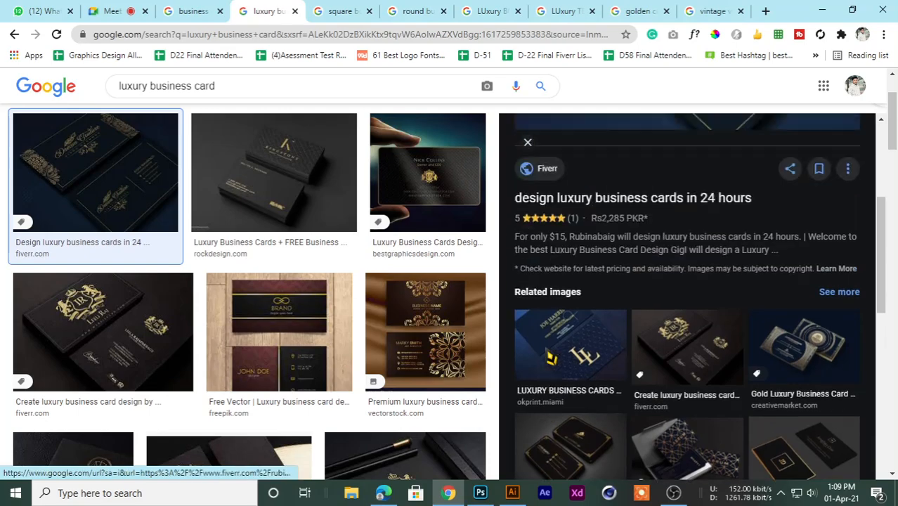
right_click(632, 172)
click(703, 342)
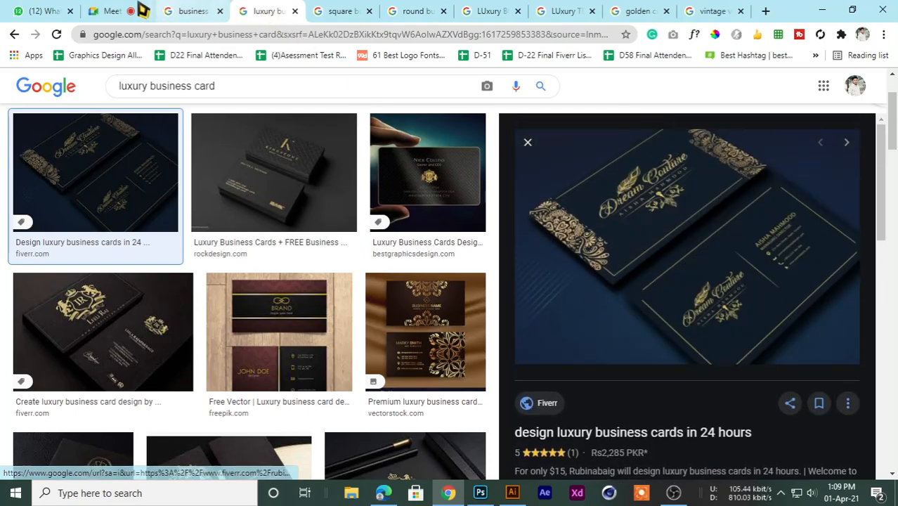
Send the copied Dream Couture card image to the GD D72 group chat with the caption "Class".
click(116, 11)
click(11, 11)
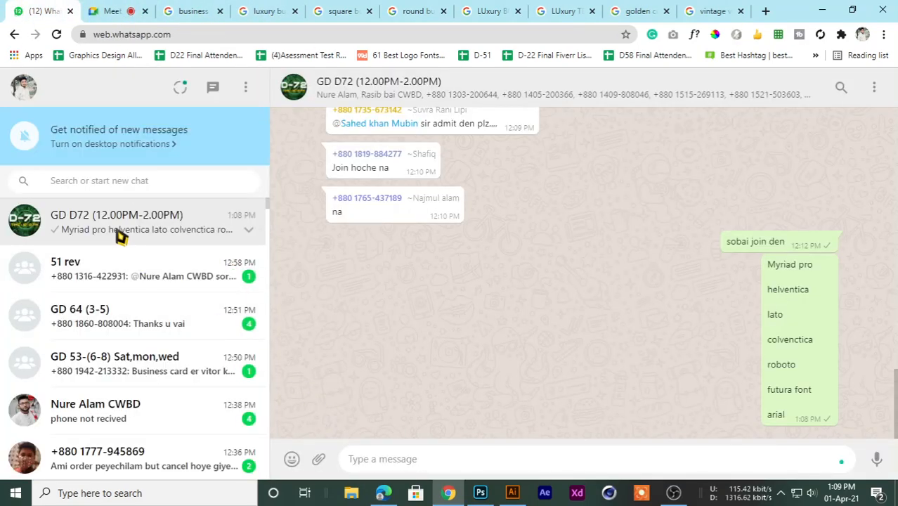
text(Cl)
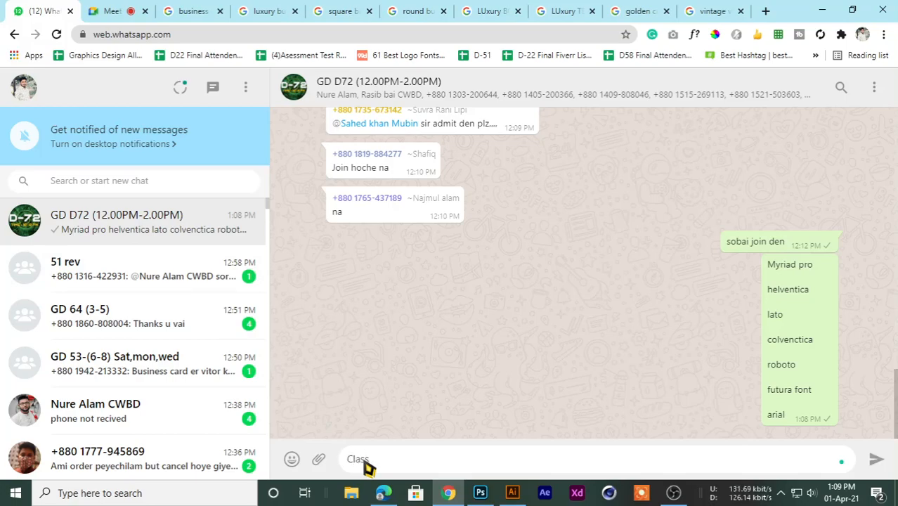
text(ass)
key(shift+Return)
key(ctrl+v)
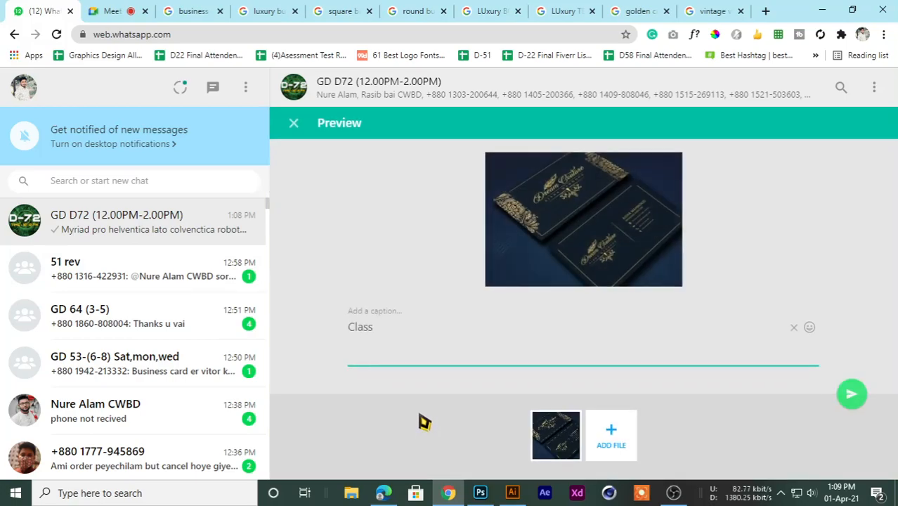
key(Return)
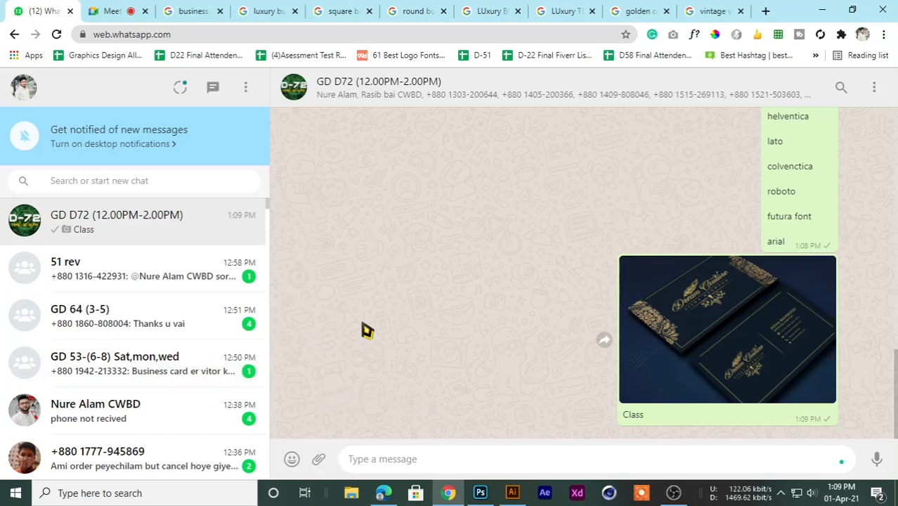
Look through the open browser tabs holding the business card image searches.
click(99, 10)
click(184, 12)
click(140, 11)
click(197, 11)
click(281, 12)
click(355, 10)
click(421, 10)
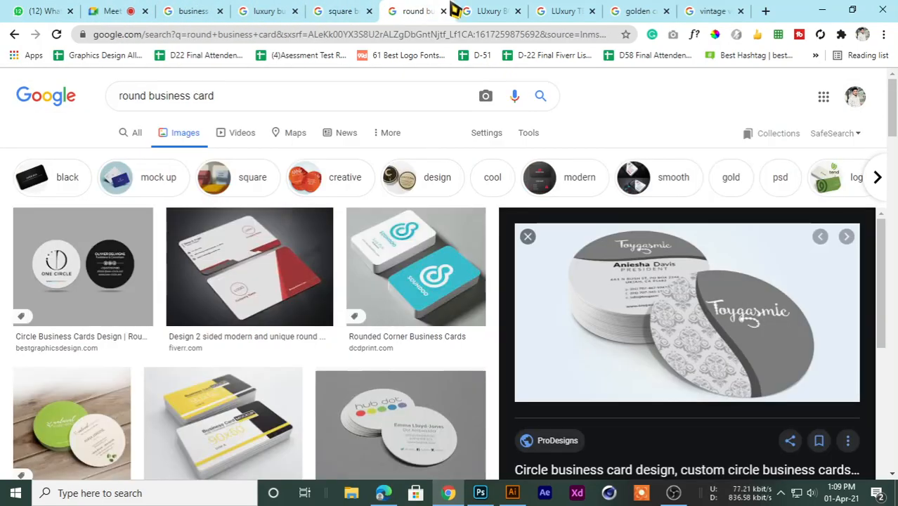
click(478, 10)
click(577, 10)
click(636, 10)
Close the extra image search tabs, keeping WhatsApp, Meet and the "business card design" search, and return to the Meet call.
middle_click(712, 9)
middle_click(687, 9)
middle_click(642, 8)
middle_click(575, 9)
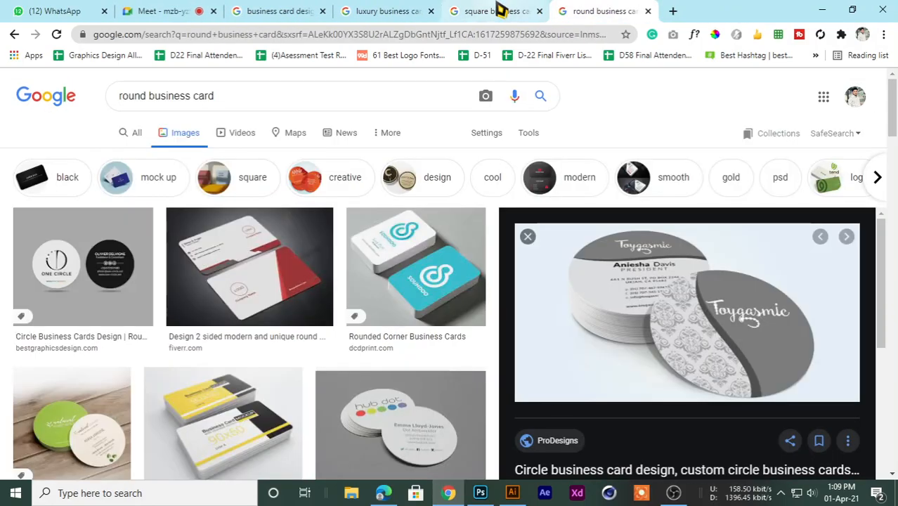
middle_click(496, 8)
middle_click(420, 8)
middle_click(411, 8)
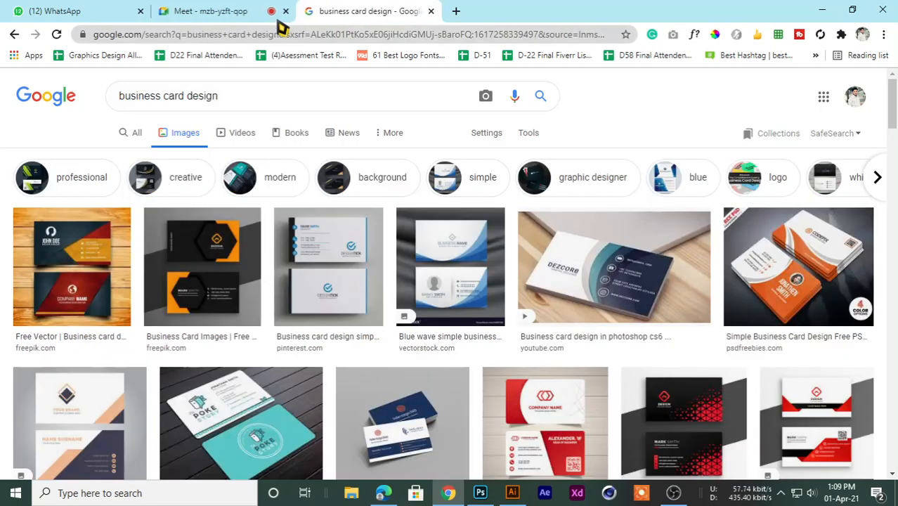
click(245, 10)
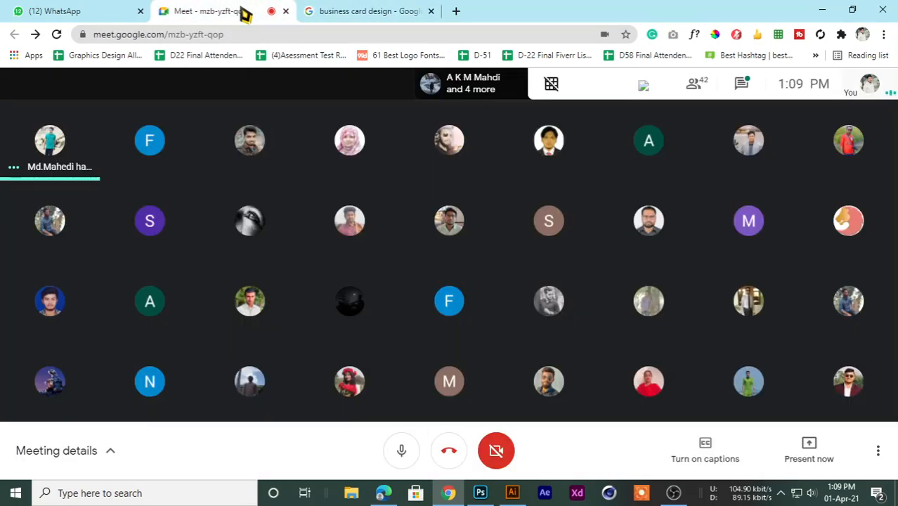
click(368, 9)
click(253, 10)
click(404, 10)
click(259, 10)
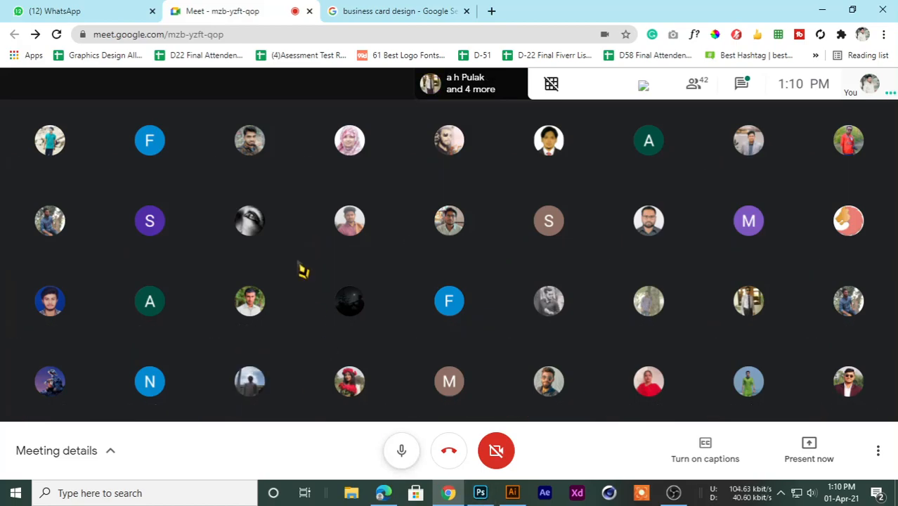
click(377, 12)
click(246, 10)
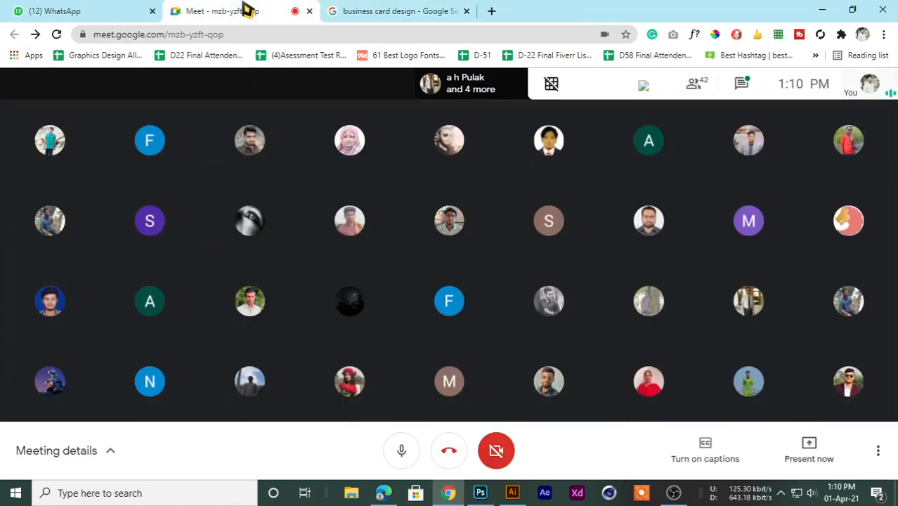
click(363, 12)
click(257, 12)
click(393, 11)
click(273, 12)
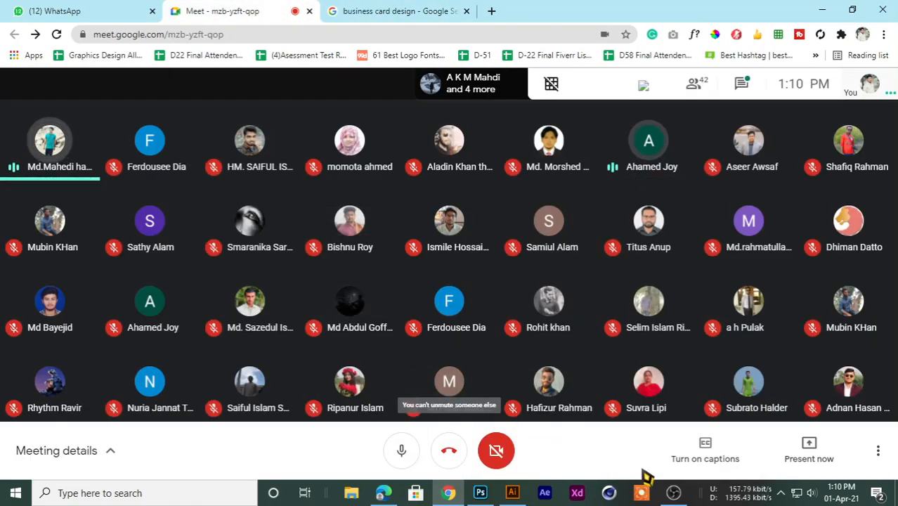
click(367, 10)
click(230, 10)
click(400, 10)
click(255, 10)
click(345, 13)
click(208, 11)
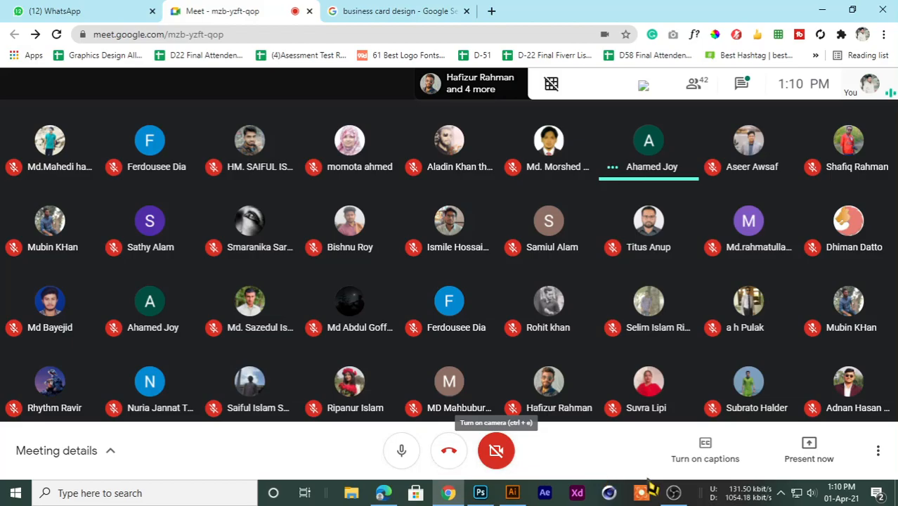
Check the recording status and audio levels in OBS and return to the Meet call.
click(673, 492)
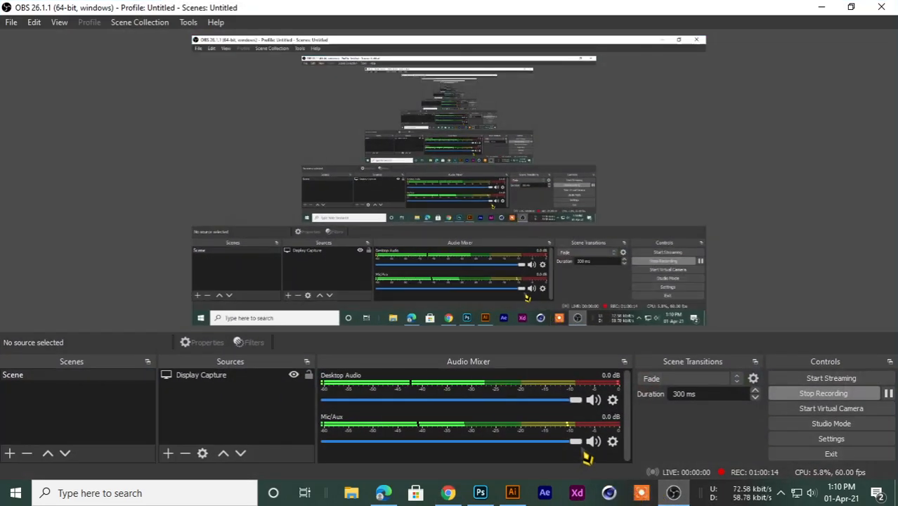
click(819, 7)
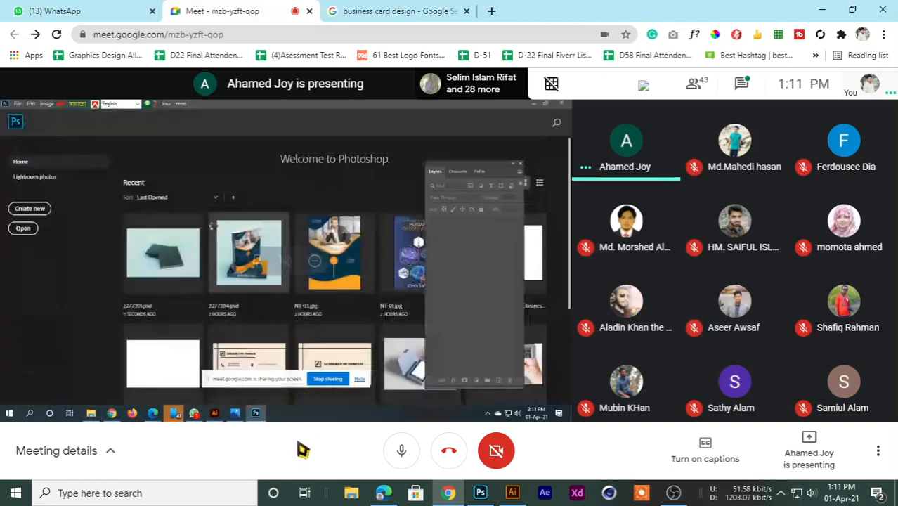
Mute and unmute the microphone around the student's presentation, and glance at the GD D72 WhatsApp chat.
click(400, 453)
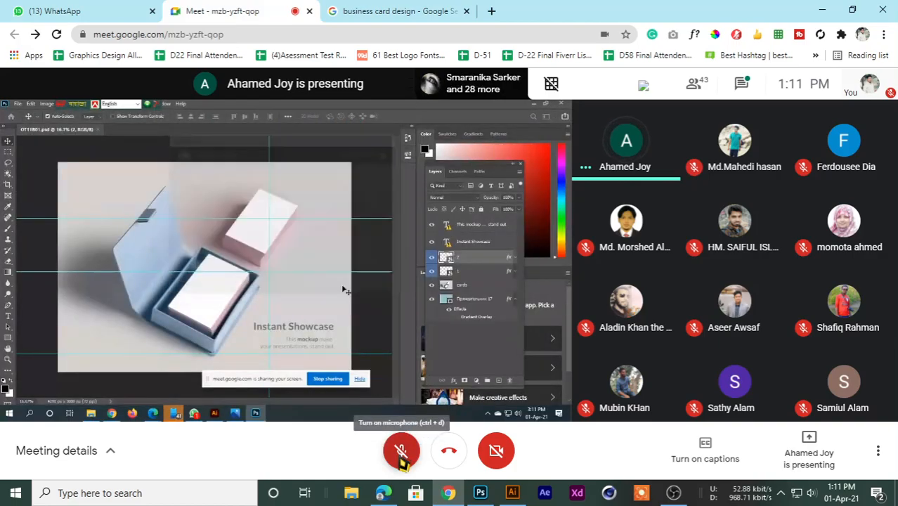
click(401, 453)
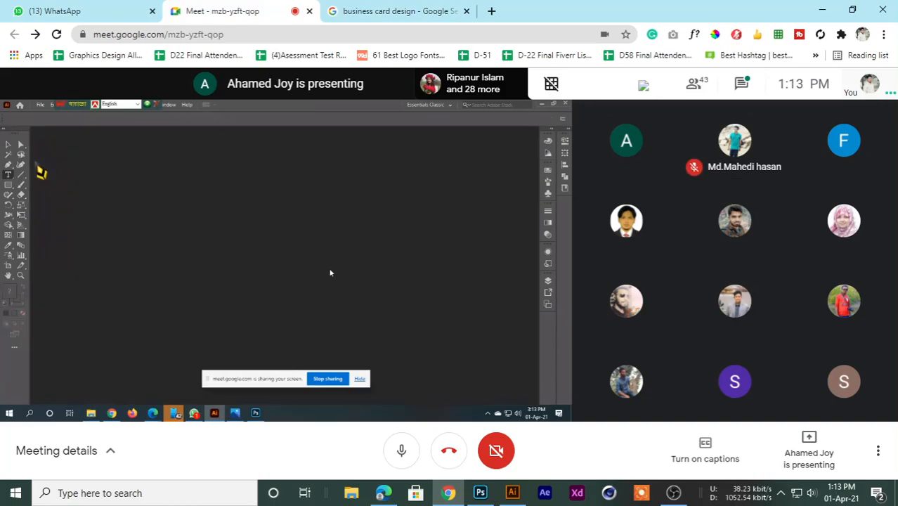
click(44, 11)
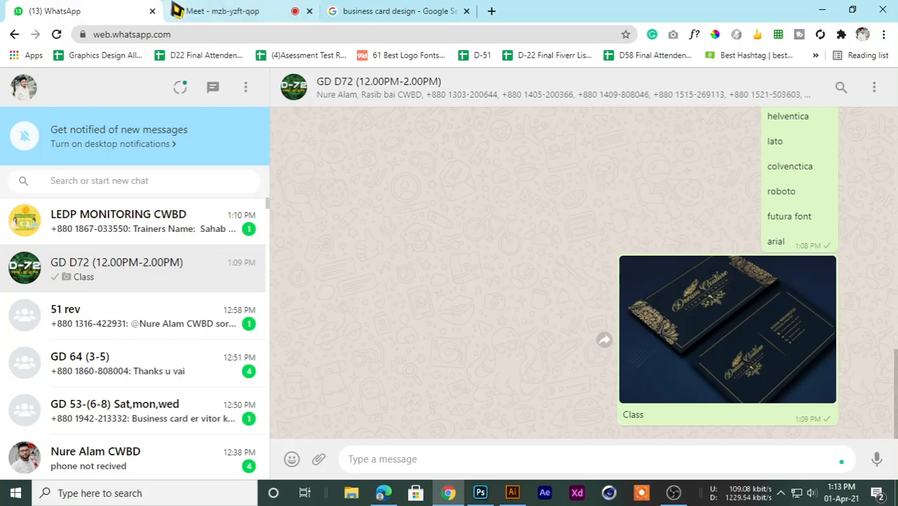
click(236, 11)
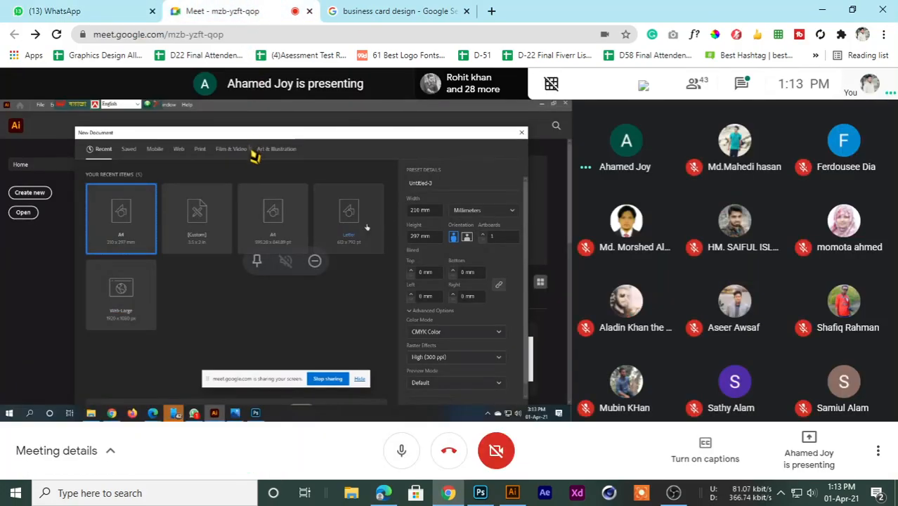
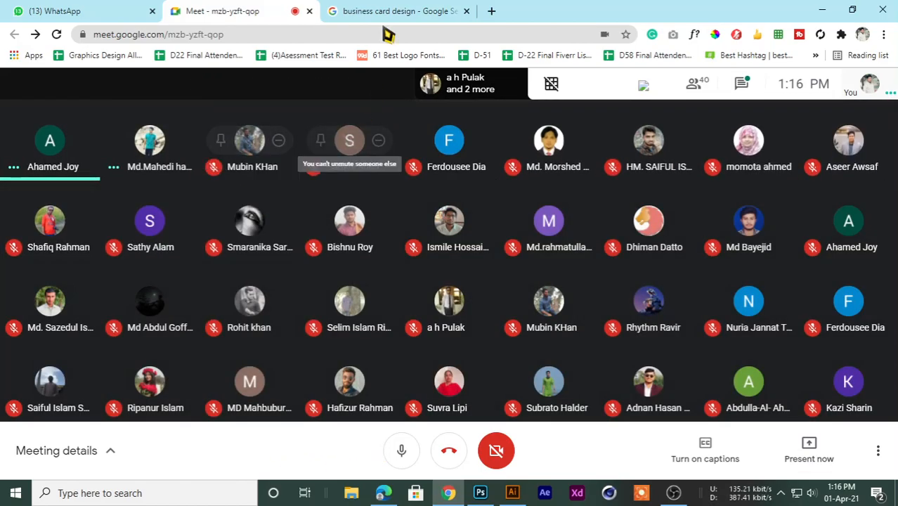
click(394, 11)
click(247, 11)
click(362, 9)
click(284, 10)
click(340, 10)
click(234, 10)
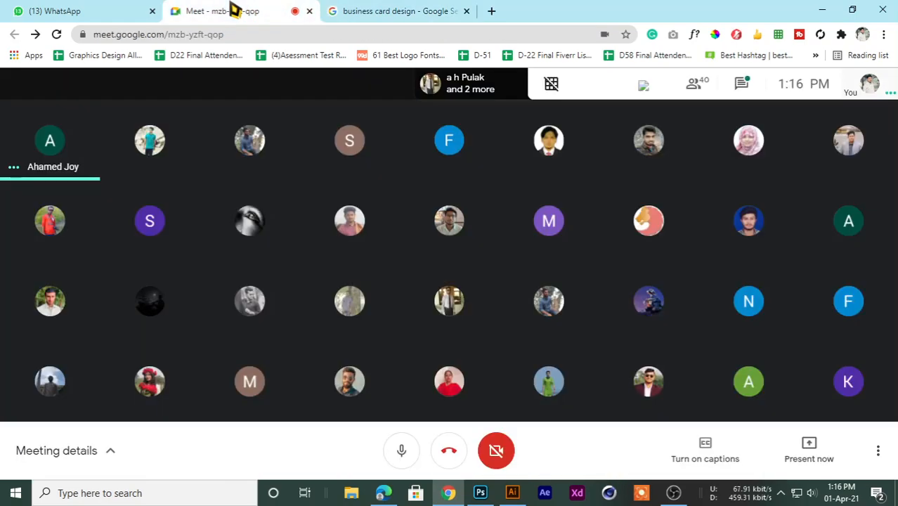
Mute the call microphone, check the OBS recording and its audio mixer, and unmute the microphone in the call.
click(396, 454)
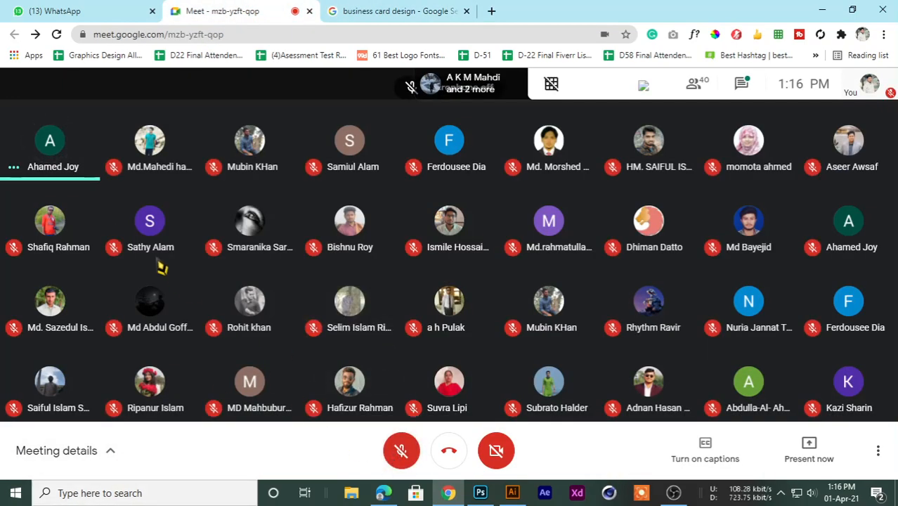
mouse_move(161, 267)
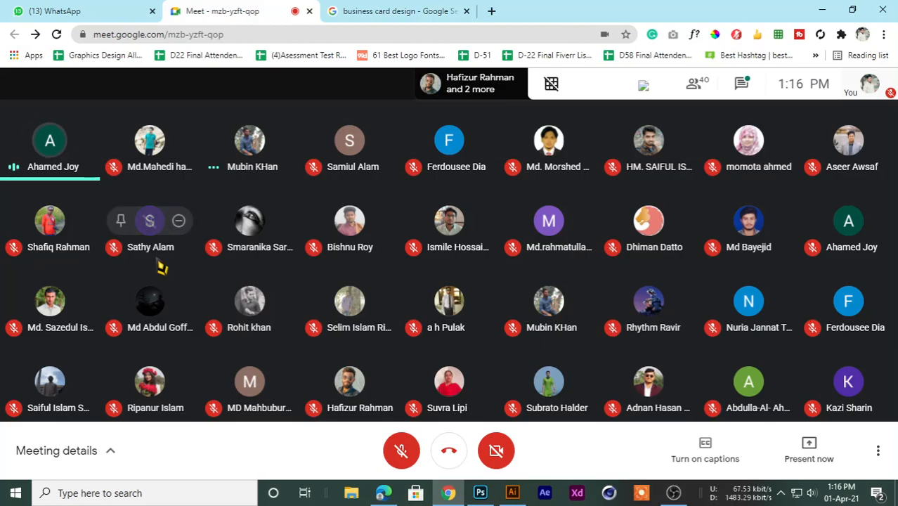
click(673, 493)
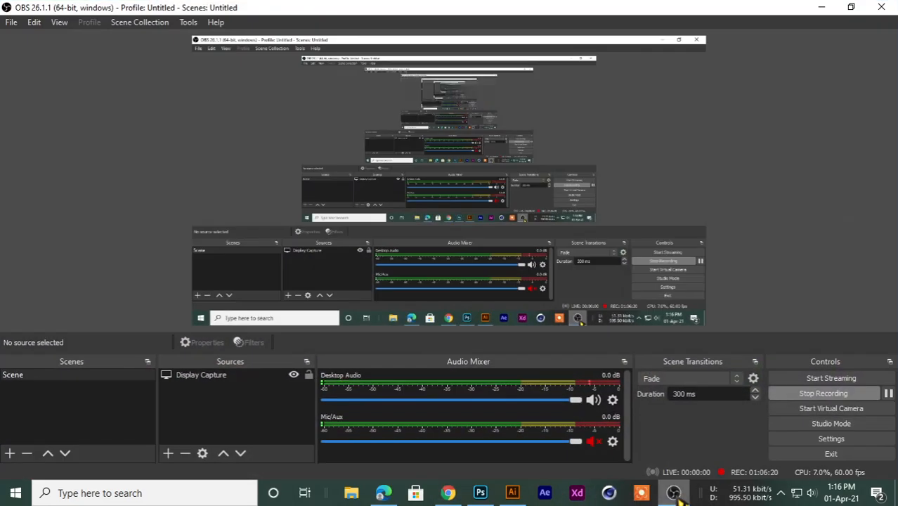
click(824, 7)
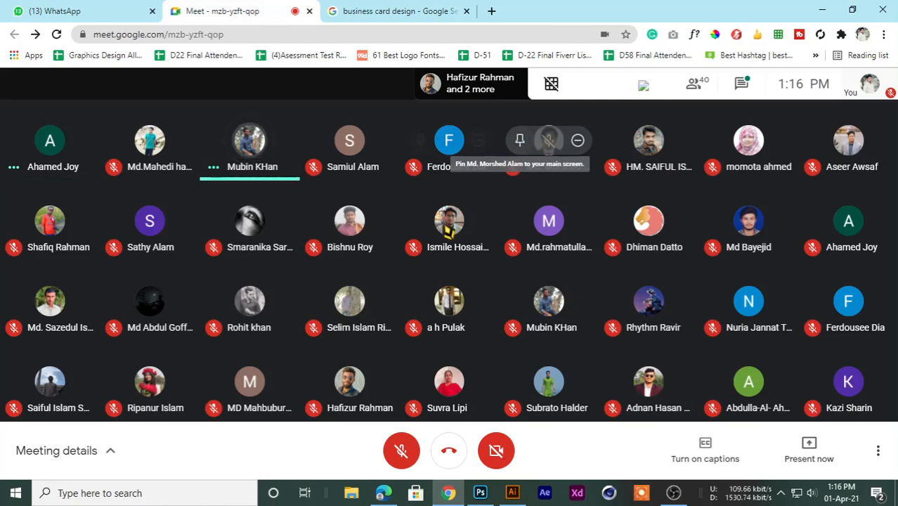
click(397, 453)
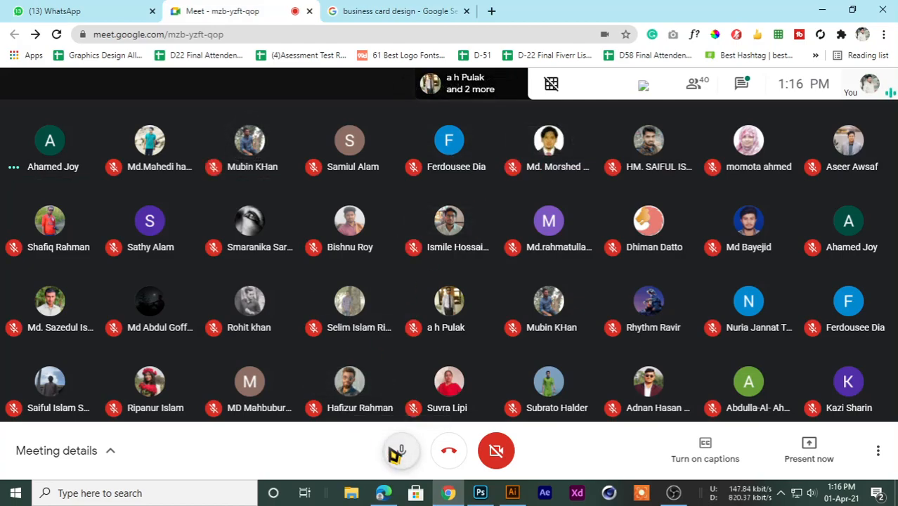
Switch the call microphone off and on between speaking turns, leaving it on.
click(401, 453)
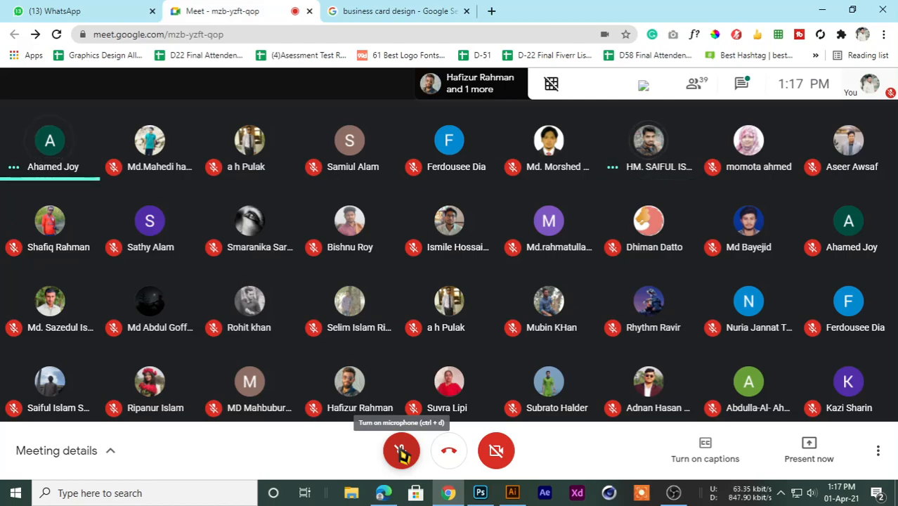
click(401, 455)
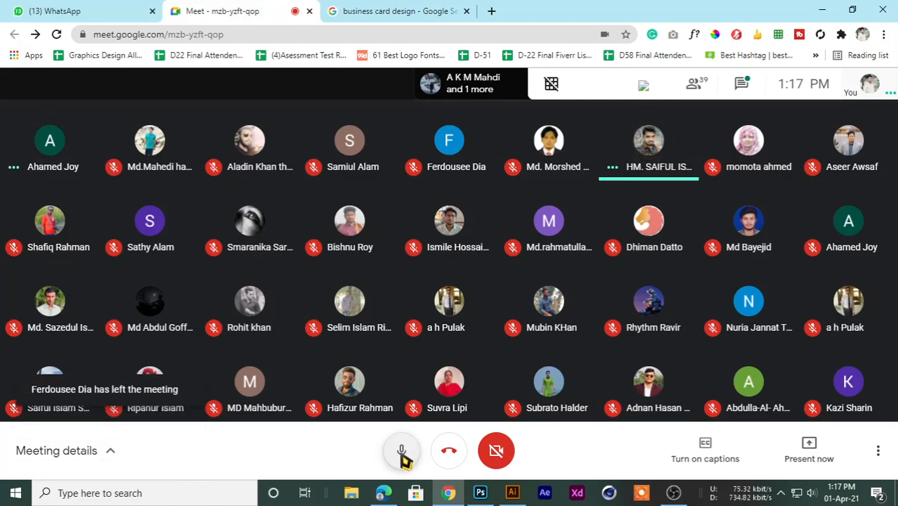
click(402, 456)
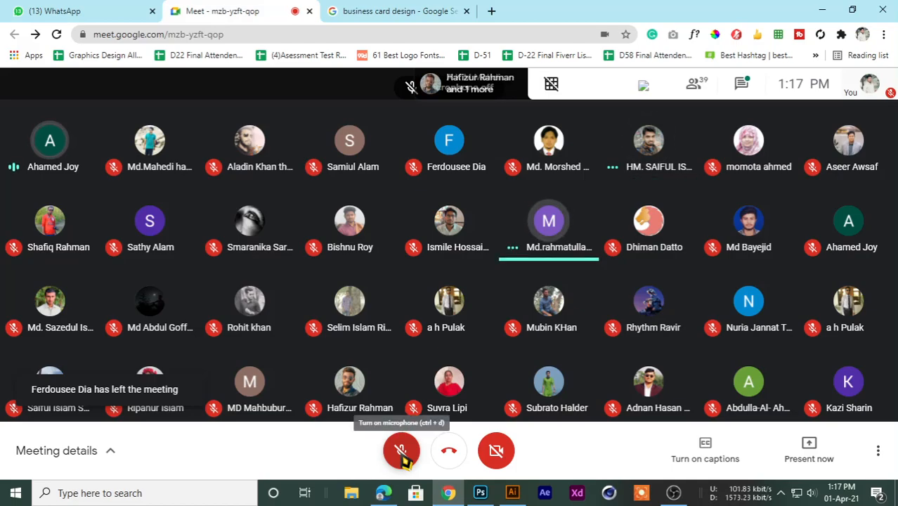
click(402, 456)
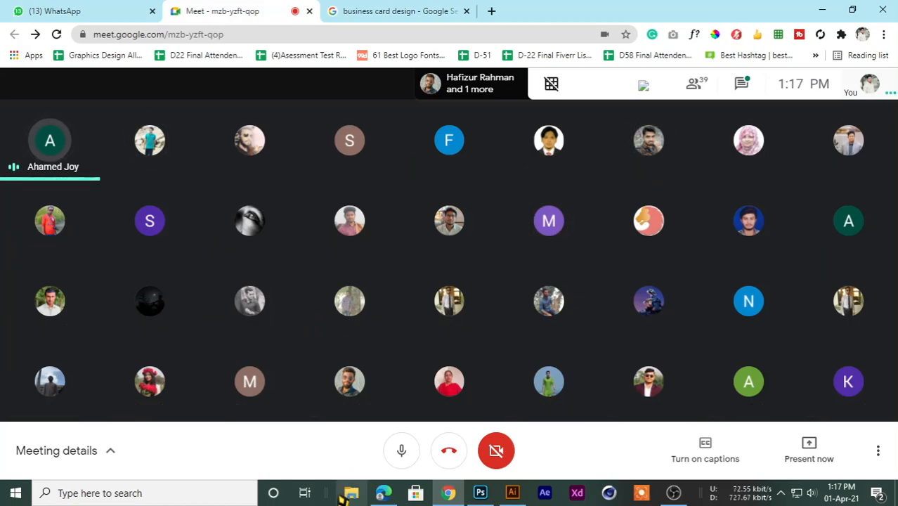
click(355, 10)
click(260, 11)
click(381, 10)
click(235, 11)
click(369, 10)
click(281, 10)
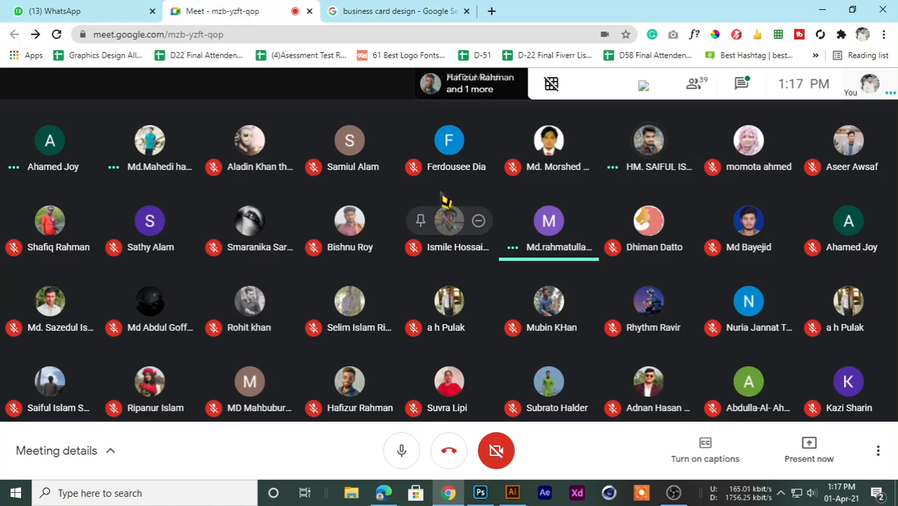
Mute the call microphone while students talk and turn it back on to reply to them.
click(402, 450)
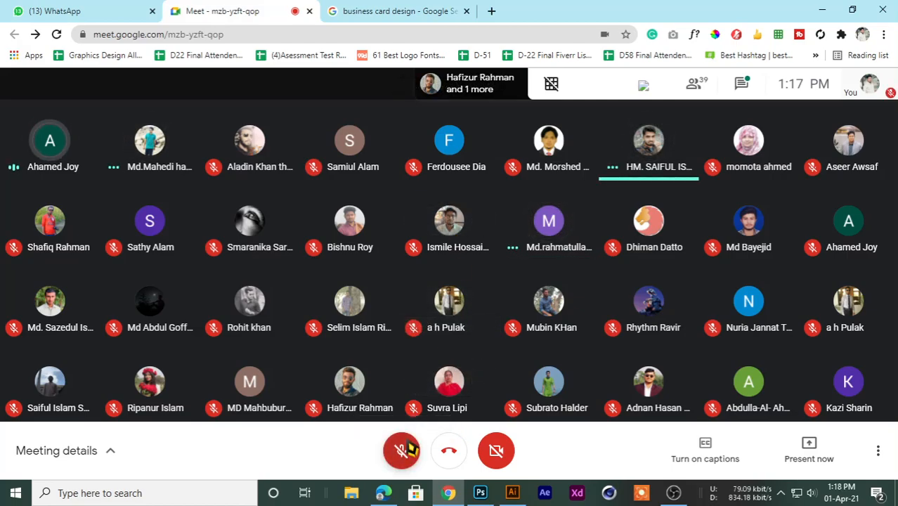
click(408, 448)
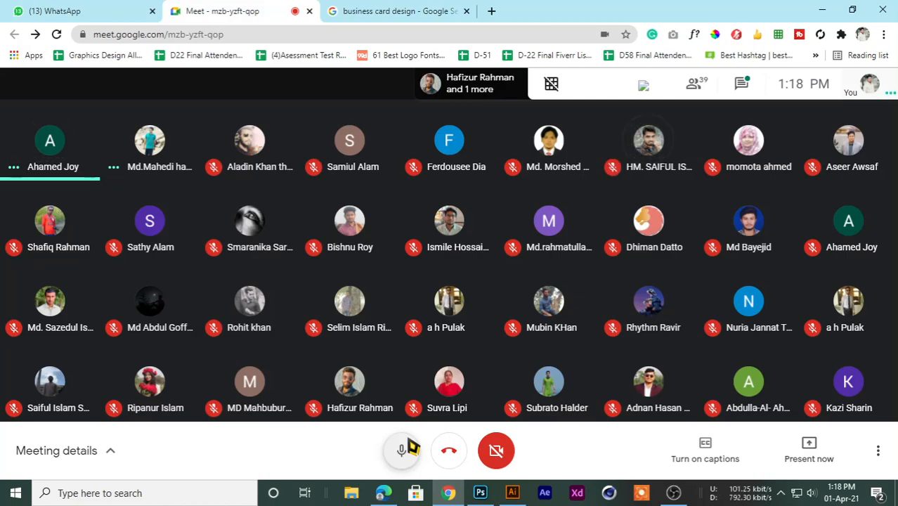
click(401, 453)
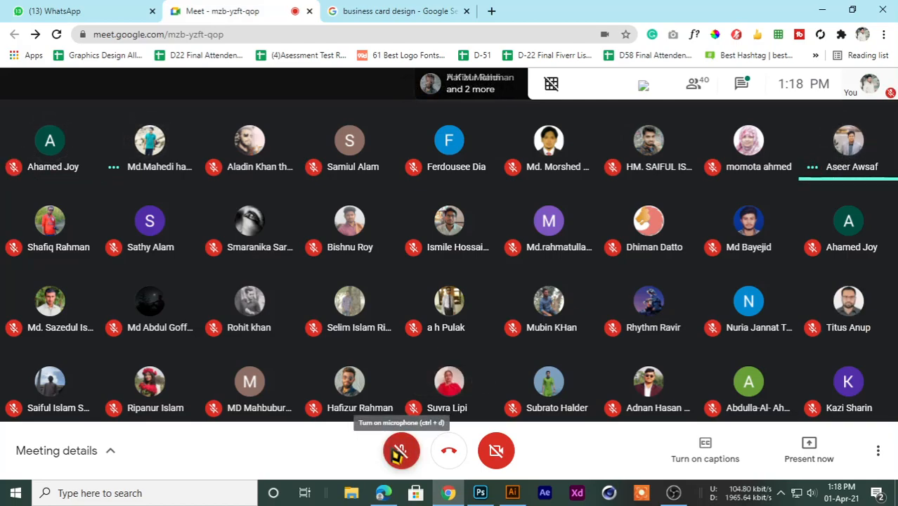
click(399, 453)
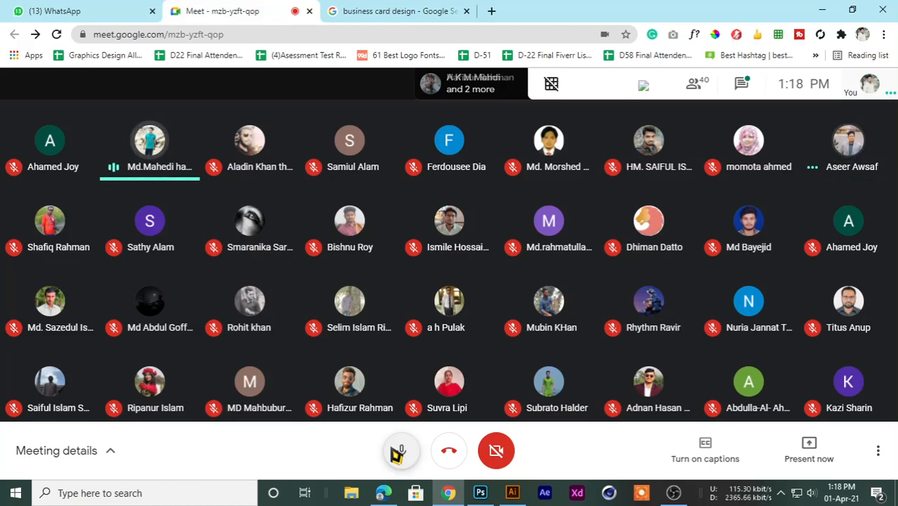
click(401, 9)
click(225, 10)
click(401, 10)
click(231, 10)
click(365, 10)
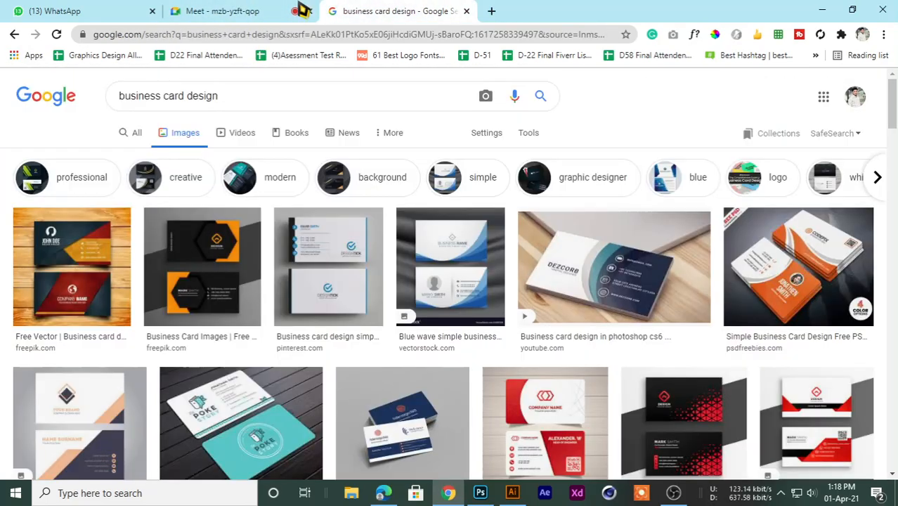
click(218, 10)
click(365, 10)
click(246, 9)
click(390, 11)
click(289, 10)
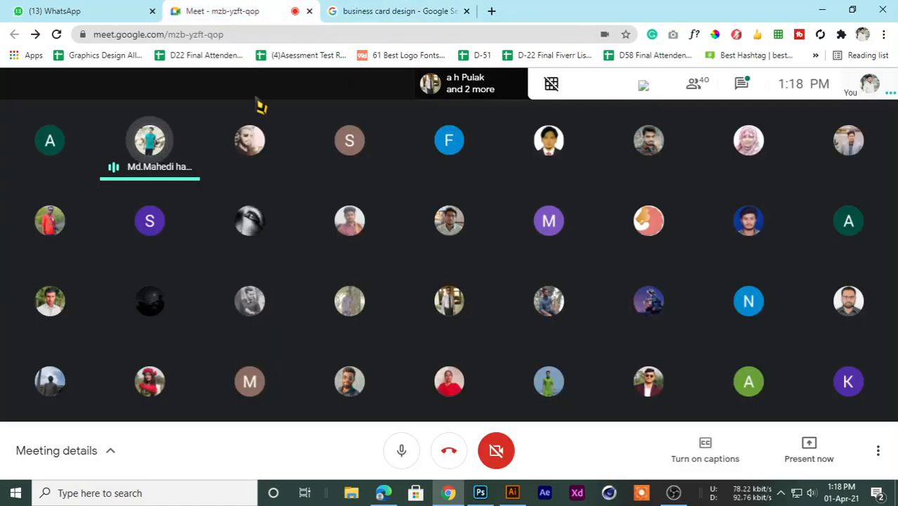
click(352, 10)
click(225, 10)
click(371, 10)
click(302, 10)
click(344, 10)
click(238, 9)
click(371, 9)
click(298, 10)
click(337, 10)
click(237, 10)
click(351, 10)
click(230, 10)
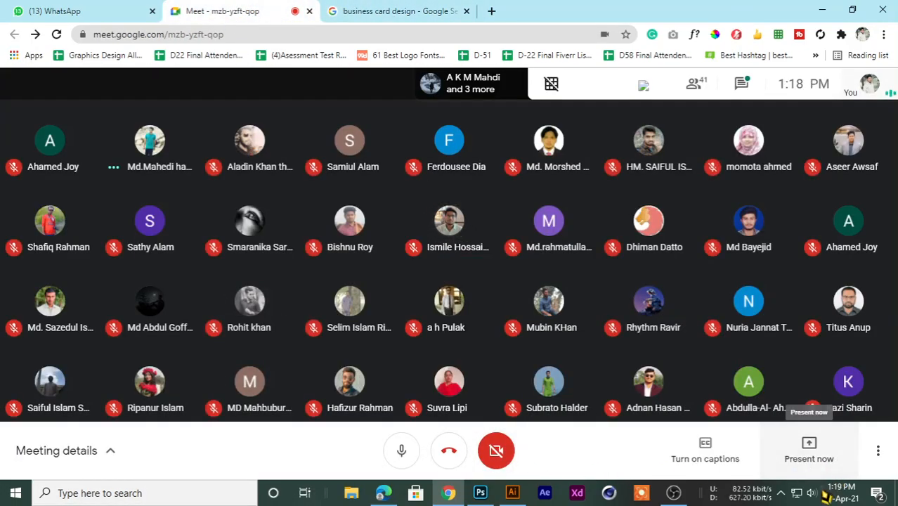
click(337, 10)
click(214, 10)
click(345, 10)
click(106, 10)
click(282, 9)
click(411, 10)
click(232, 10)
click(341, 9)
click(247, 10)
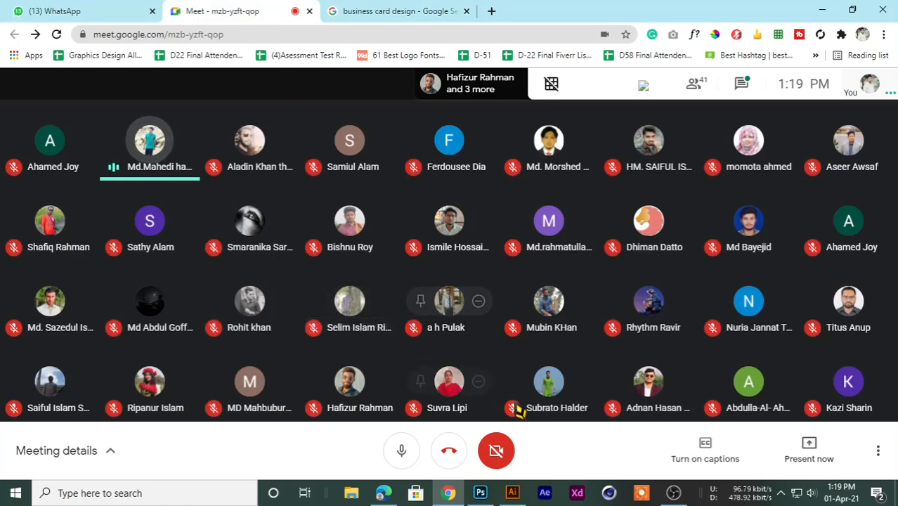
Lower the computer's speaker volume.
click(811, 493)
drag(742, 464, 723, 468)
click(369, 10)
click(291, 10)
click(372, 10)
click(231, 10)
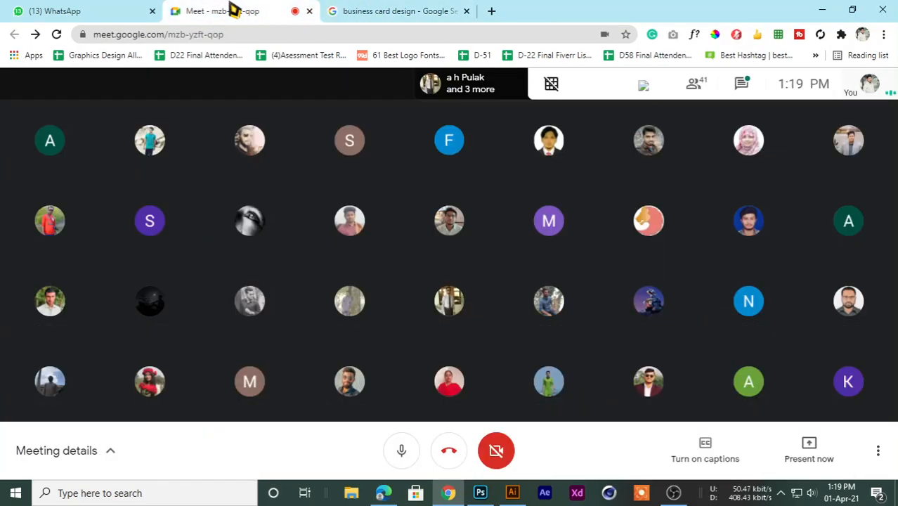
click(365, 10)
click(251, 10)
click(344, 10)
click(232, 10)
Set the computer's speaker volume to 12.
click(811, 492)
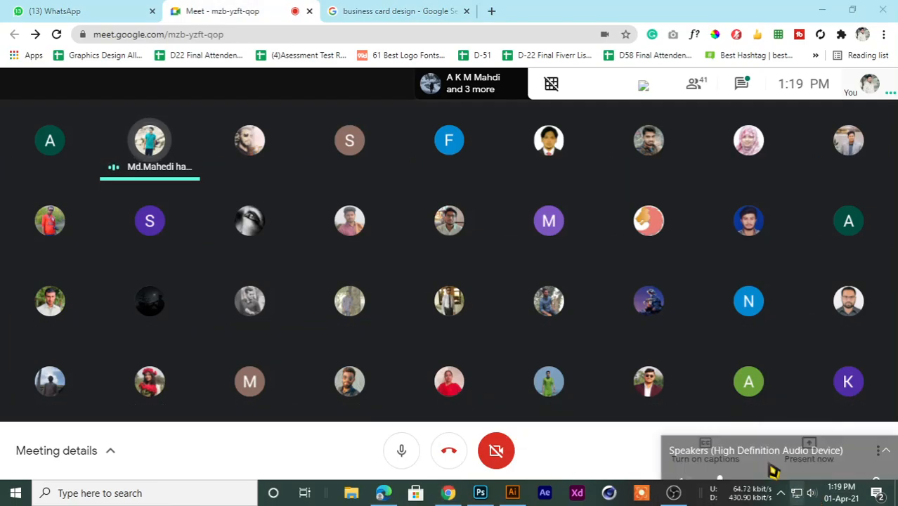
click(725, 462)
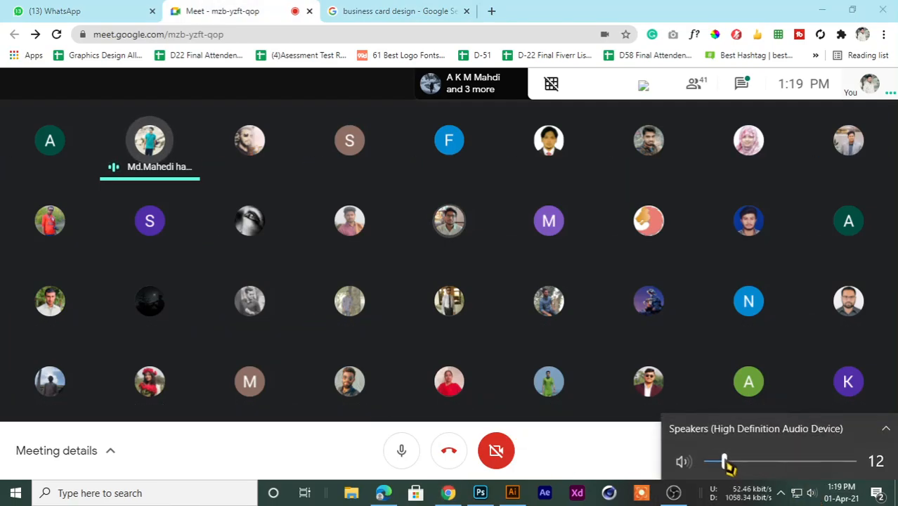
click(428, 10)
click(305, 9)
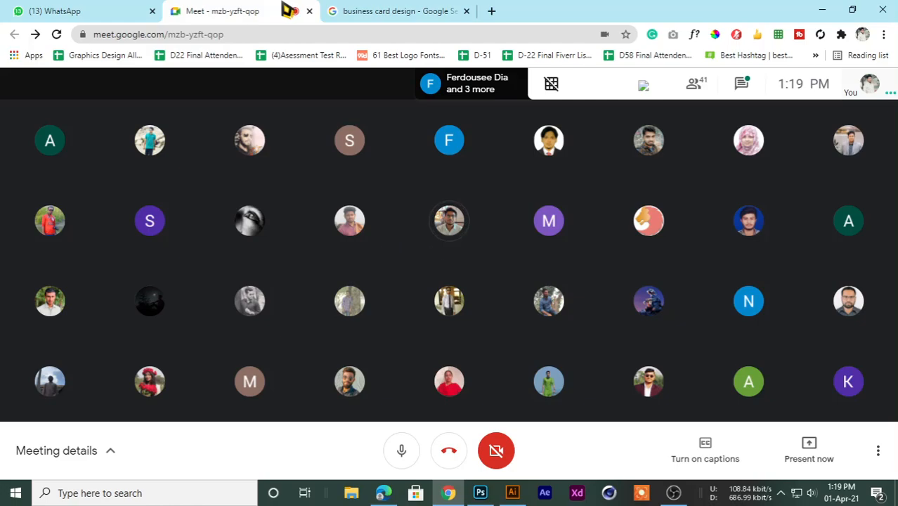
click(400, 10)
click(249, 10)
click(386, 10)
click(225, 9)
click(383, 9)
click(263, 10)
click(383, 10)
click(268, 13)
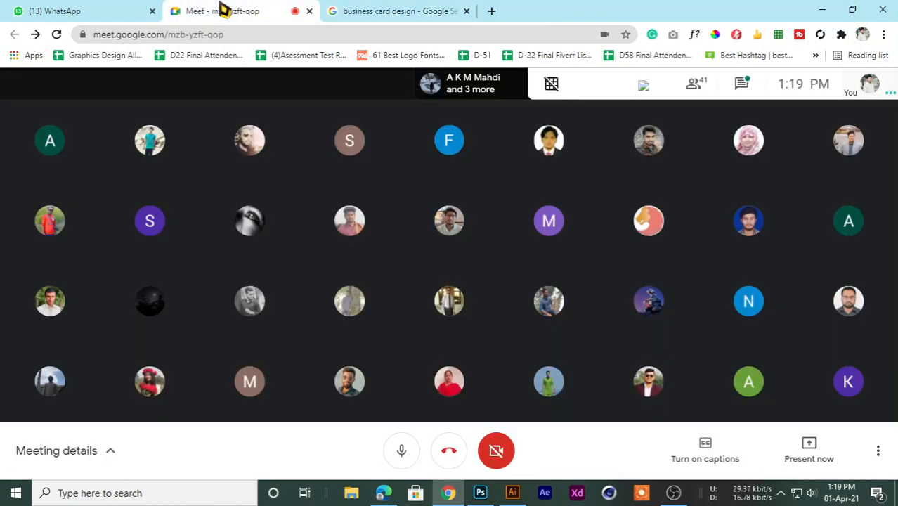
click(327, 11)
click(271, 10)
click(345, 11)
click(257, 10)
click(343, 10)
click(188, 10)
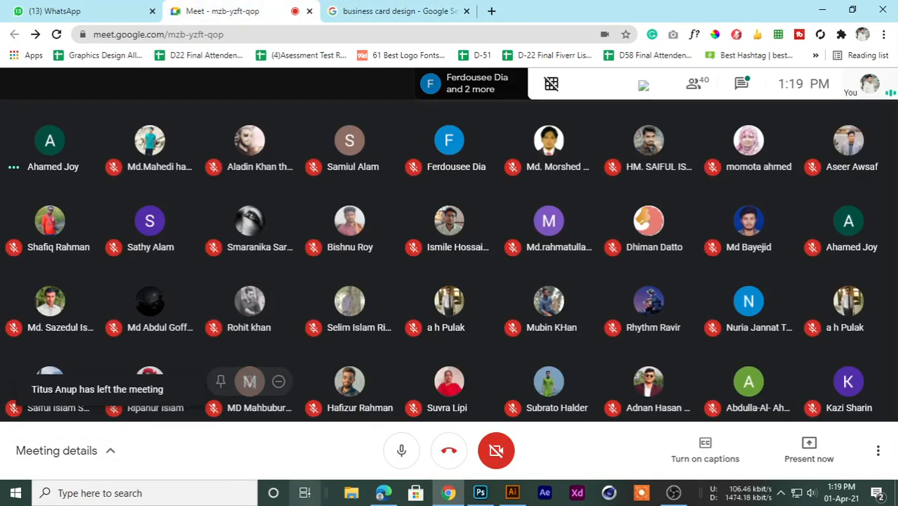
click(376, 10)
click(232, 9)
click(391, 9)
click(251, 10)
click(379, 10)
click(293, 11)
click(380, 9)
click(237, 12)
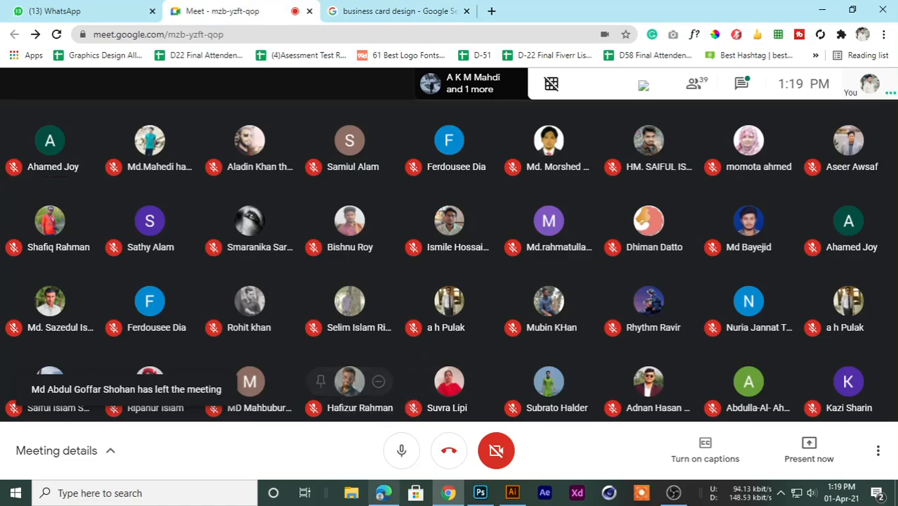
Mute the call microphone during the students' turns and unmute it to answer them, leaving it on.
click(411, 455)
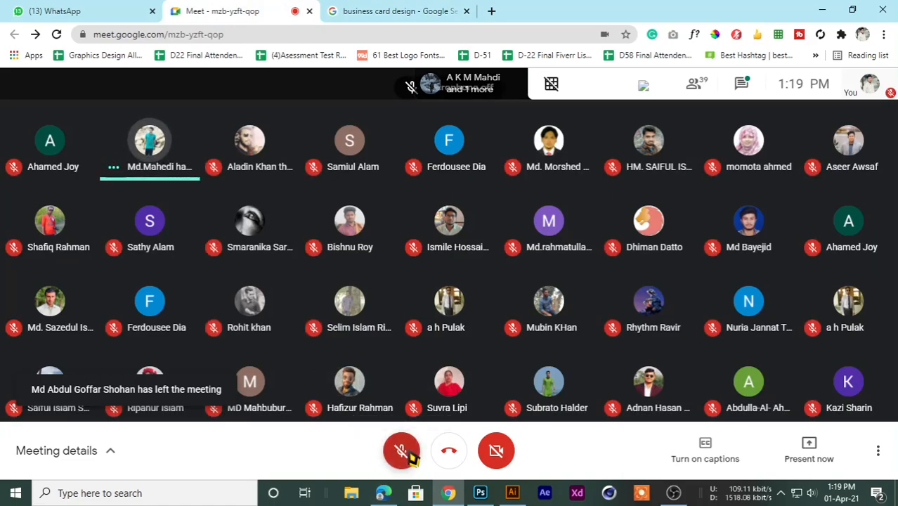
click(412, 455)
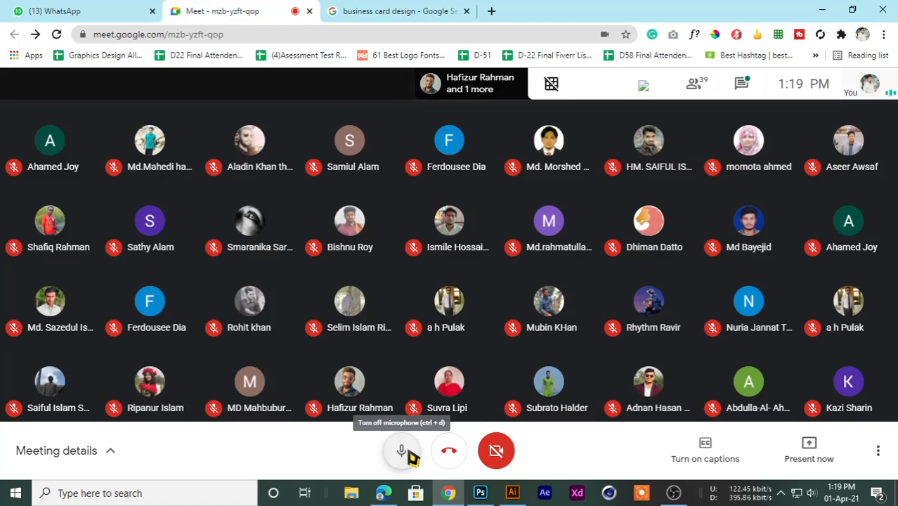
click(419, 451)
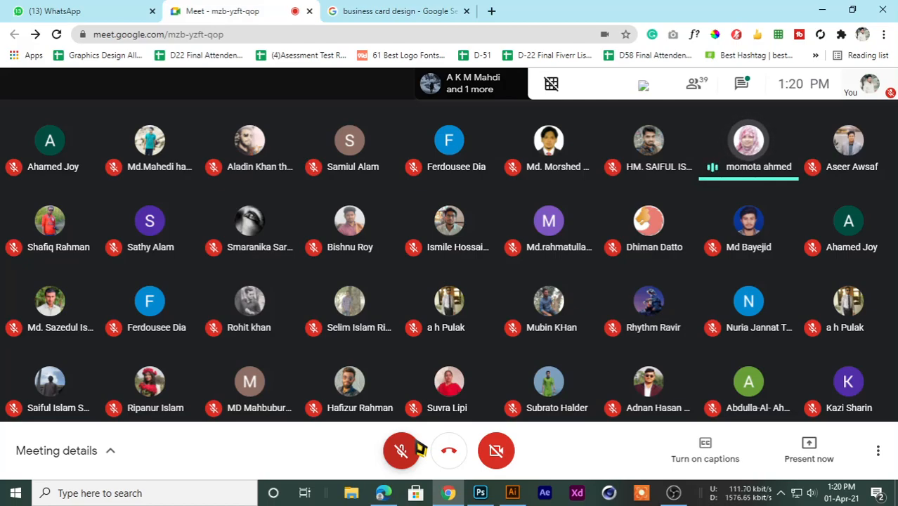
click(411, 449)
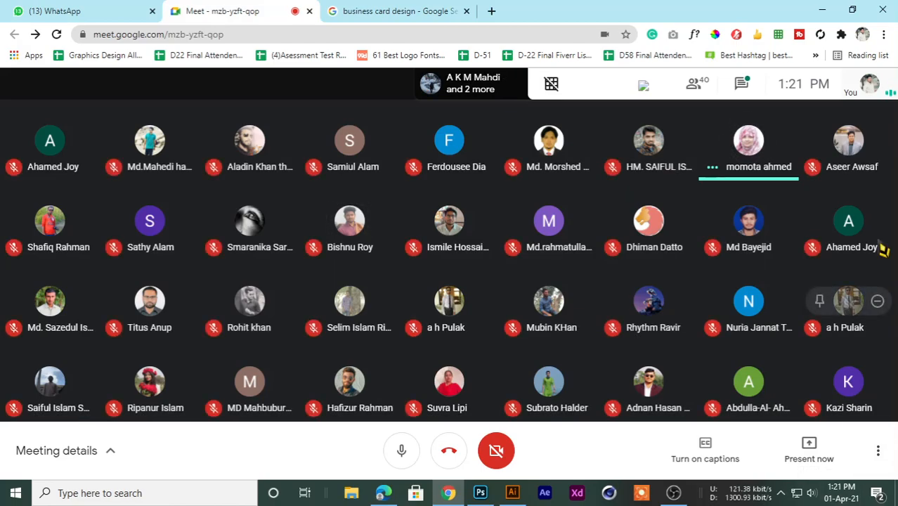
click(421, 10)
click(256, 11)
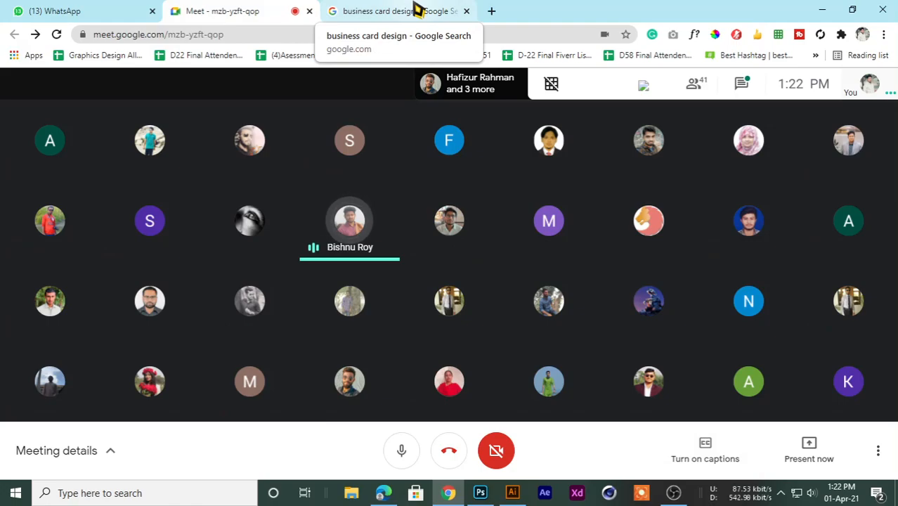
click(392, 11)
click(235, 10)
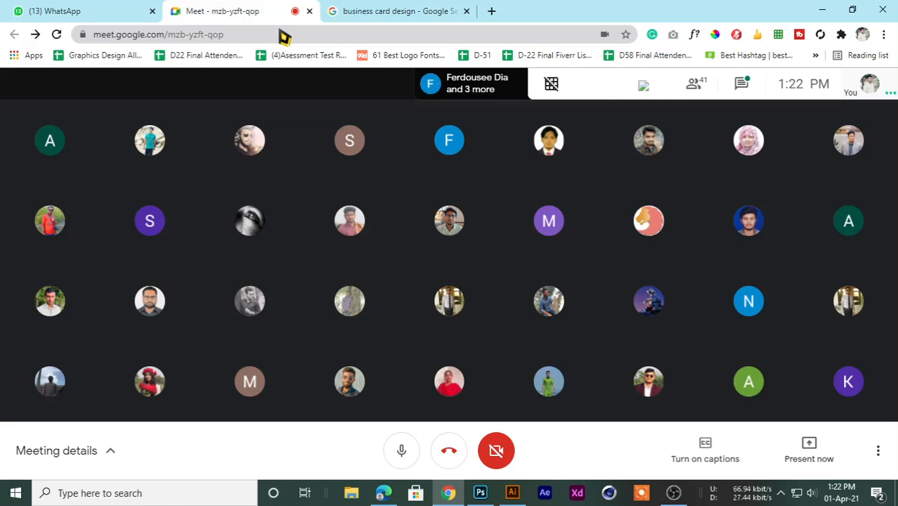
click(394, 9)
click(281, 11)
click(365, 10)
click(302, 10)
click(345, 8)
click(176, 8)
click(377, 10)
click(232, 10)
click(412, 10)
click(267, 10)
click(332, 9)
click(290, 9)
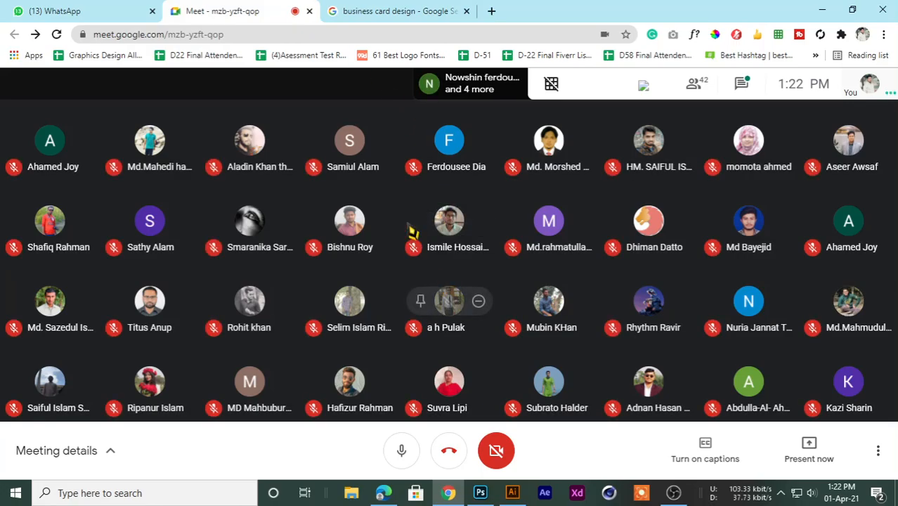
click(360, 9)
click(220, 10)
click(387, 10)
click(295, 11)
Mute the call microphone and admit the participant waiting to join the meeting.
click(402, 450)
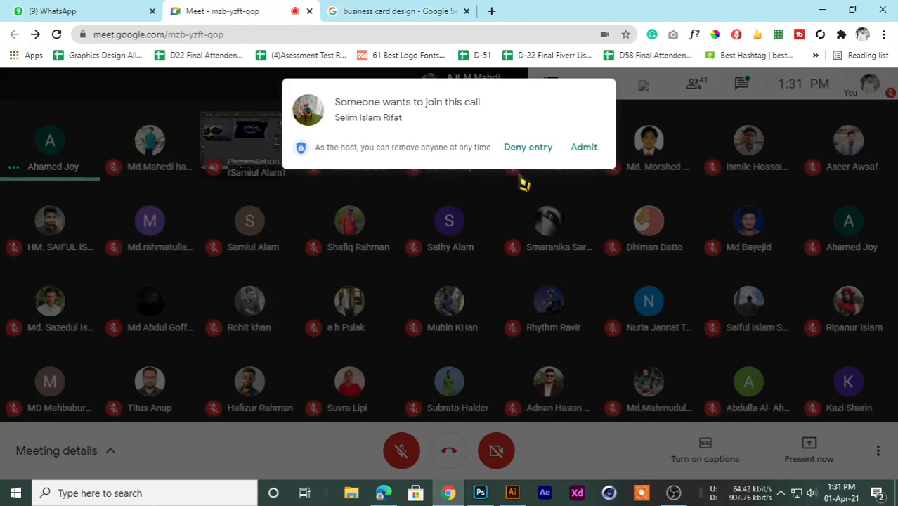
click(583, 147)
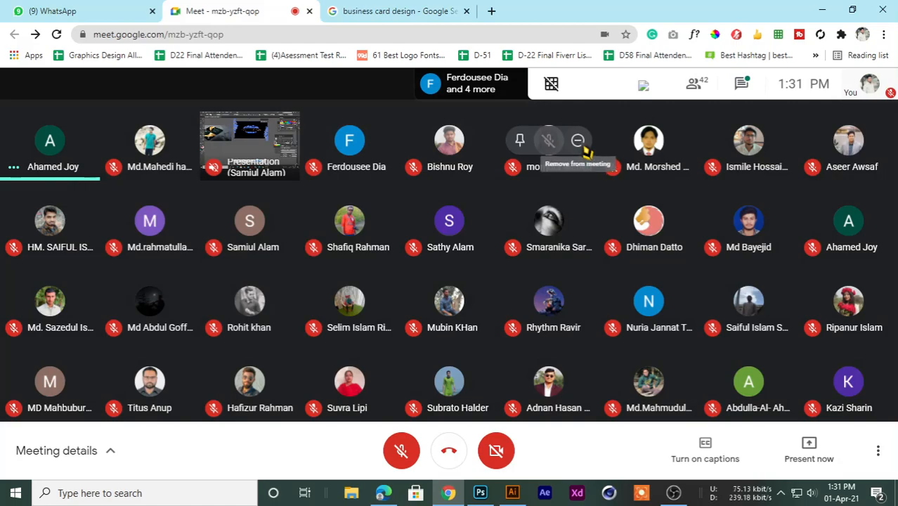
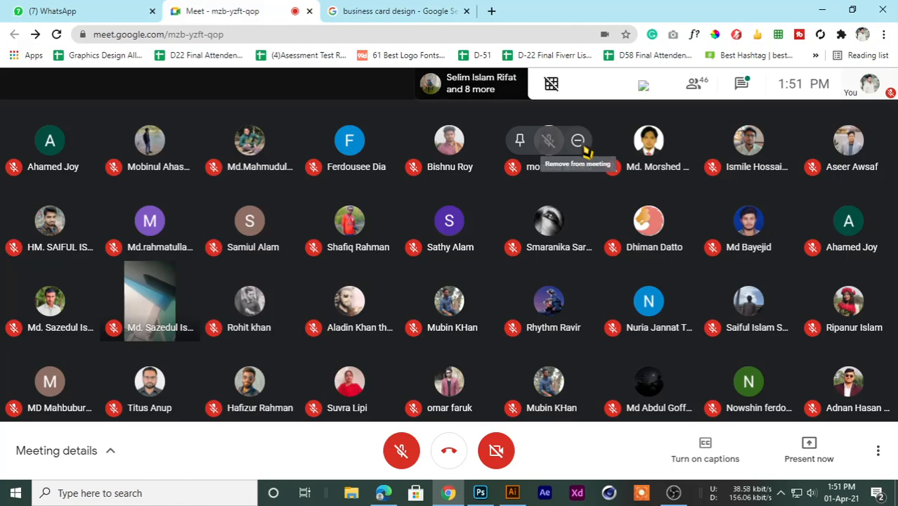
Unmute the call microphone briefly and mute it again.
click(402, 463)
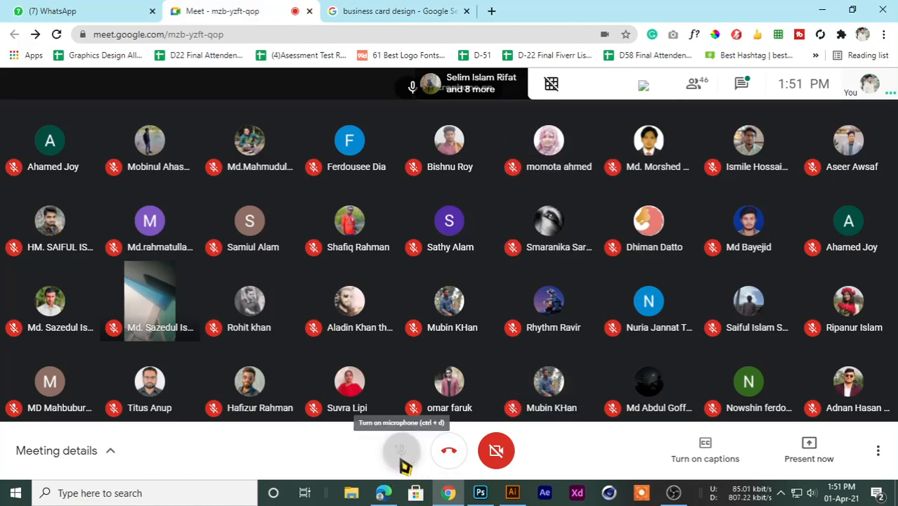
click(401, 451)
Open Google Drive in a new browser tab, checking back on the Meet call on the way.
click(395, 11)
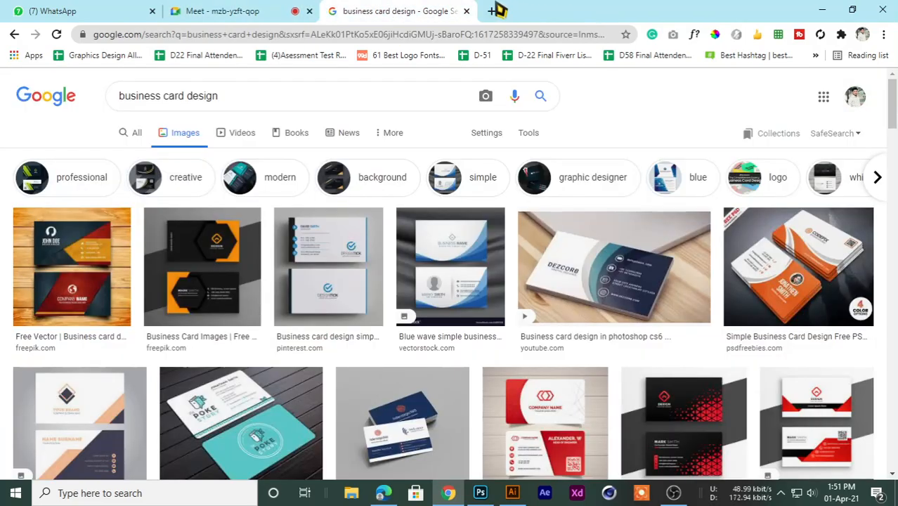
click(491, 10)
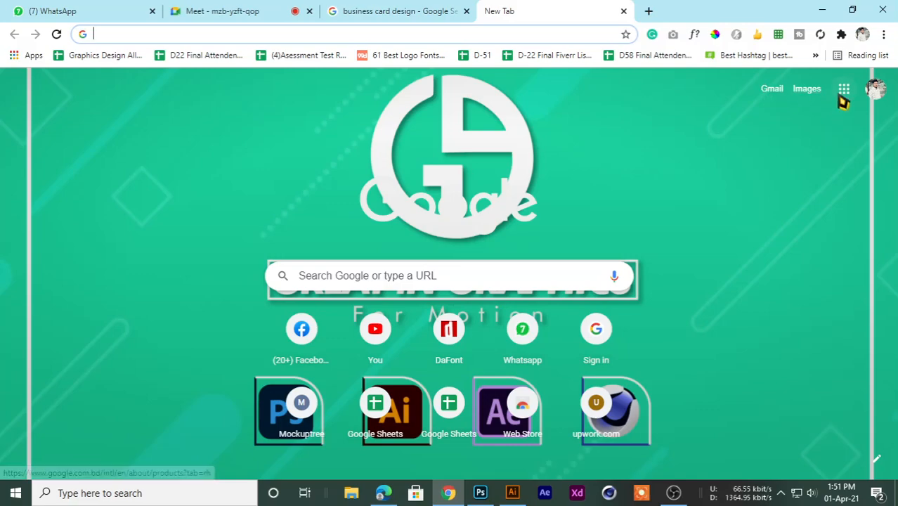
click(816, 55)
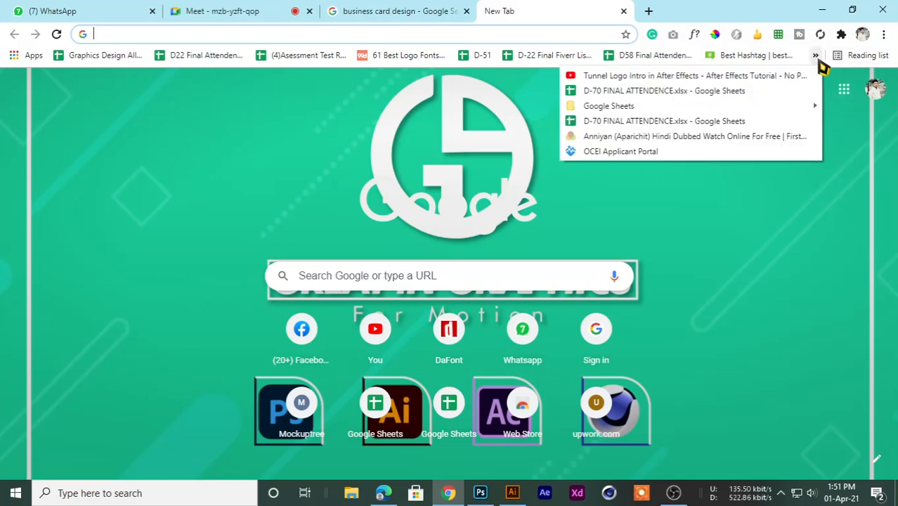
click(513, 250)
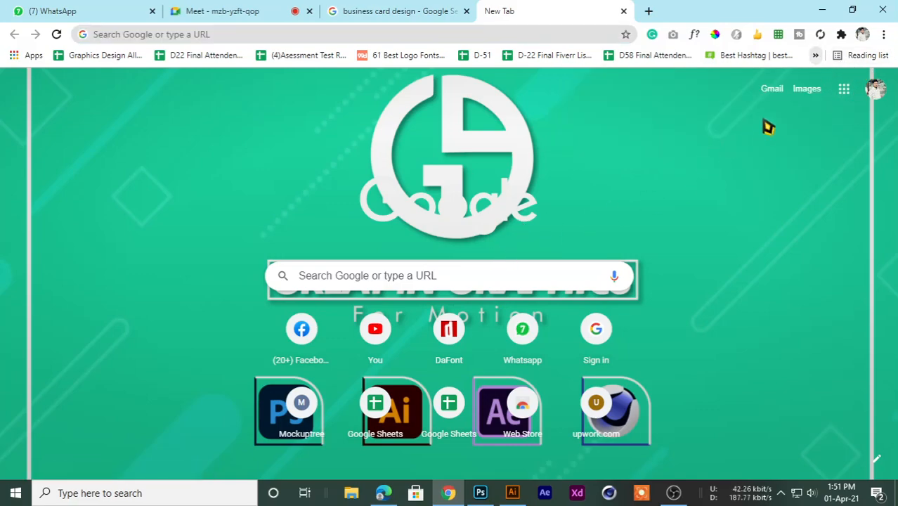
click(843, 96)
click(229, 10)
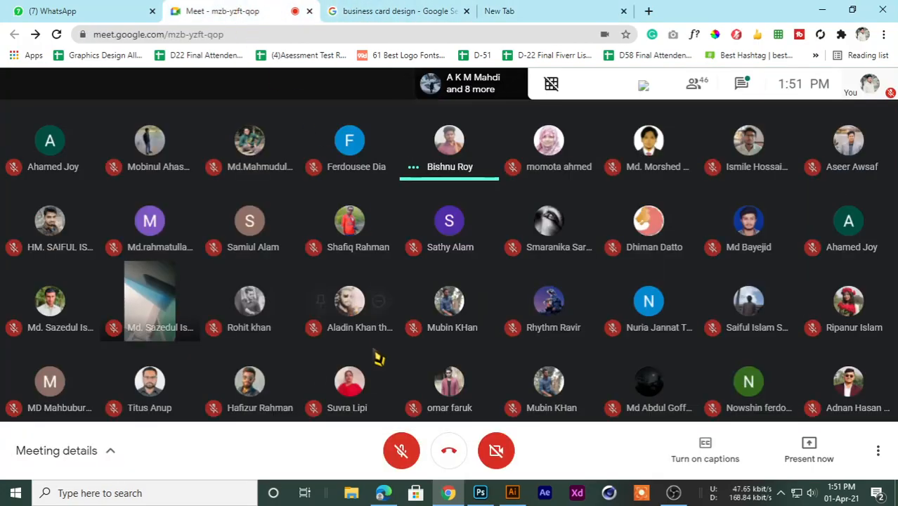
click(390, 10)
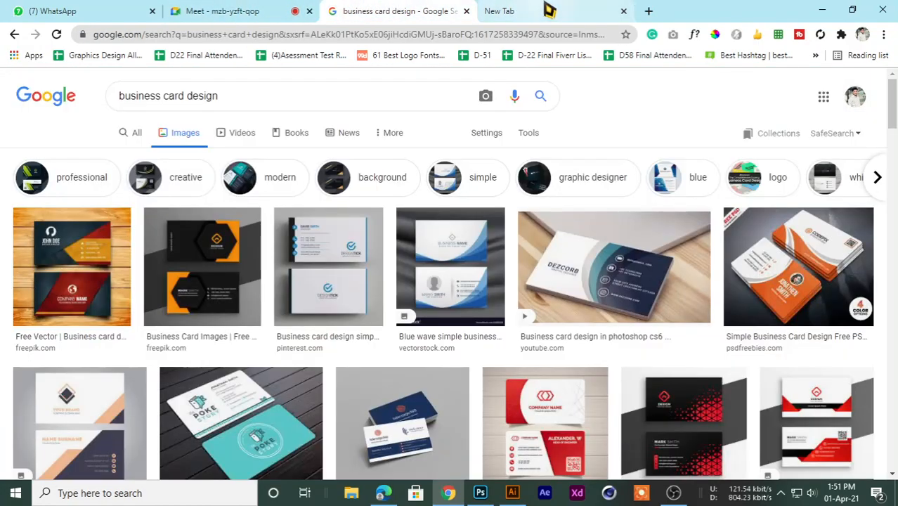
click(552, 10)
click(842, 90)
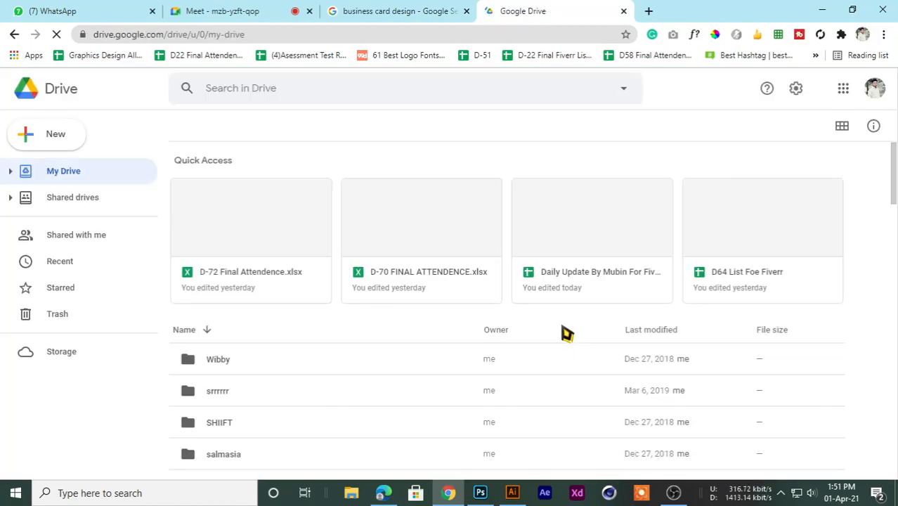
Open D-72 Final Attendence.xlsx from Drive with Google Sheets and close the Drive tab.
right_click(256, 233)
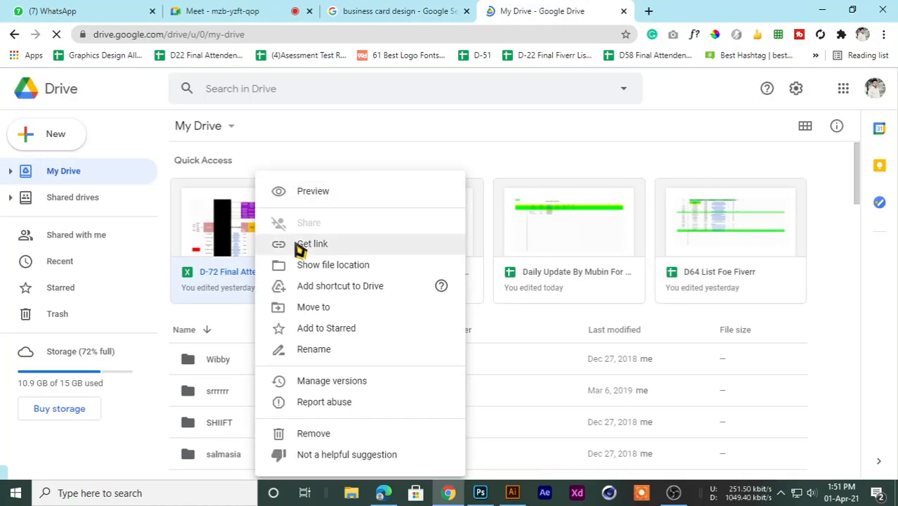
click(259, 160)
right_click(217, 256)
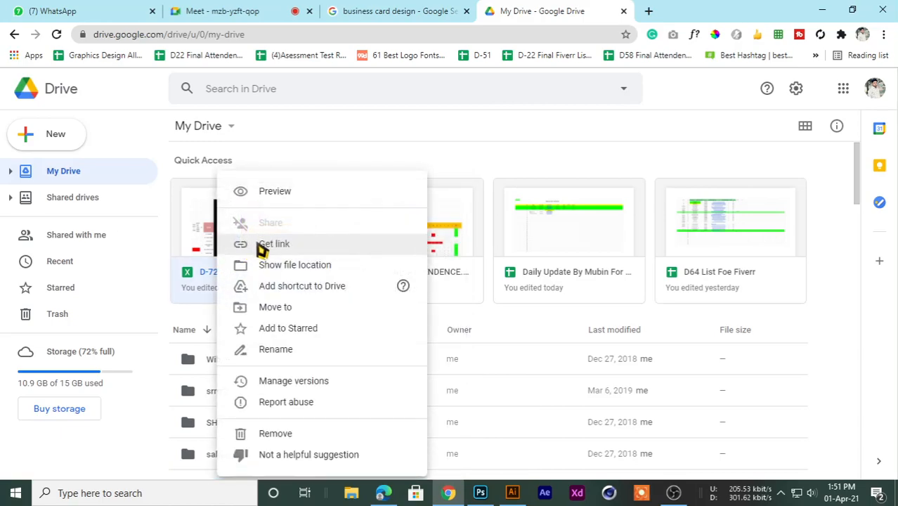
click(257, 244)
right_click(221, 275)
mouse_move(291, 212)
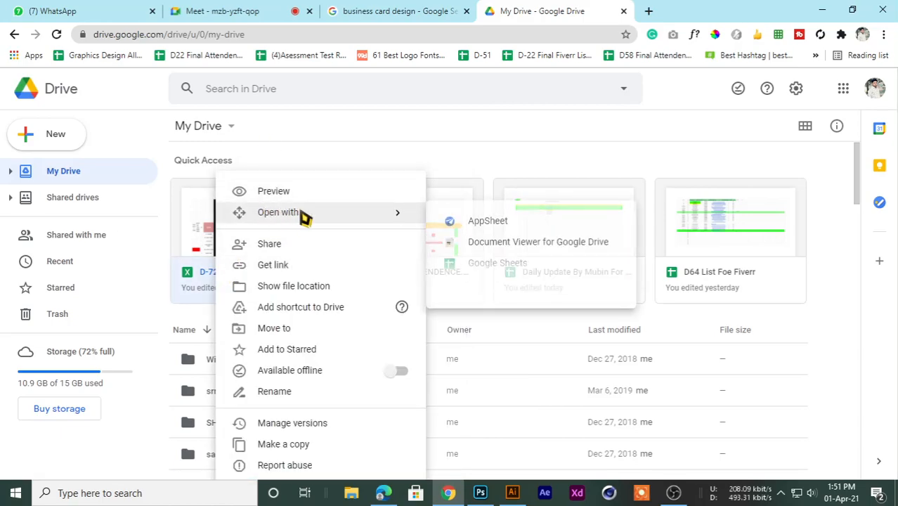
click(481, 265)
click(508, 9)
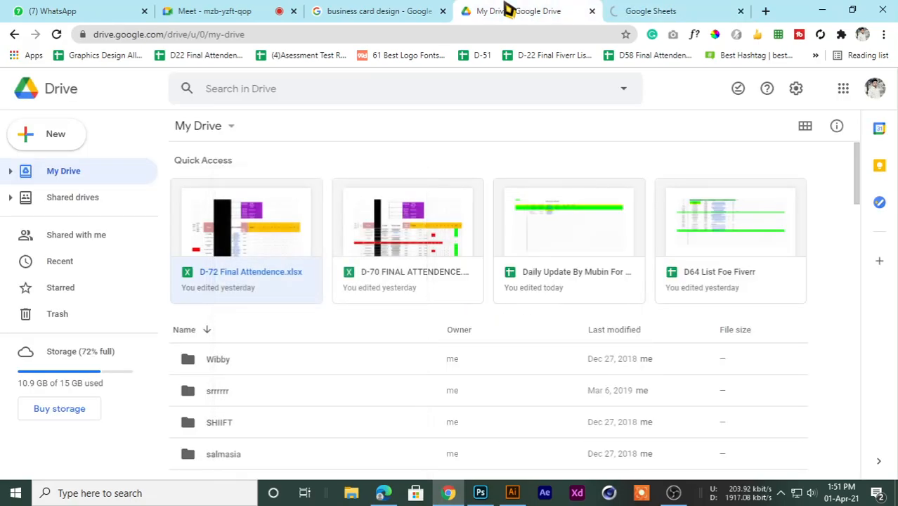
middle_click(513, 10)
Check the Meet call, then mark the first student present for day 9 by entering "p" in cell R11 of the attendance sheet.
click(216, 9)
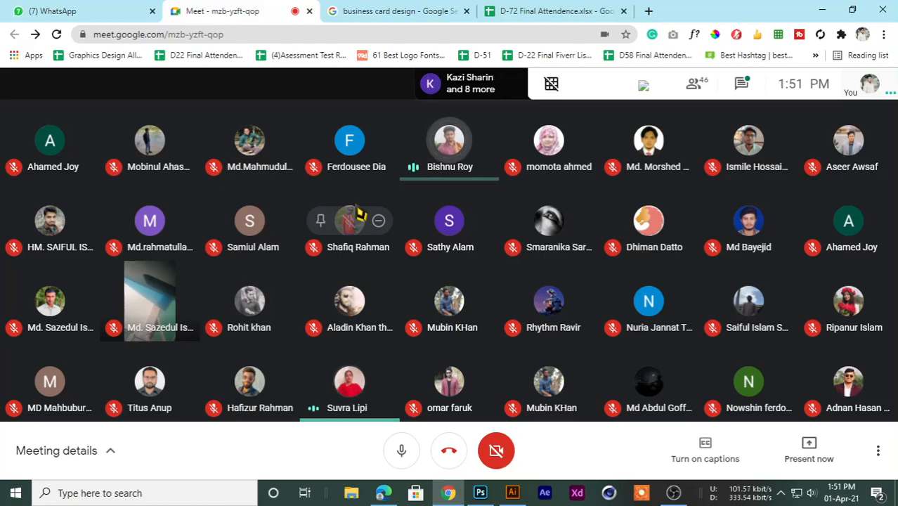
click(437, 10)
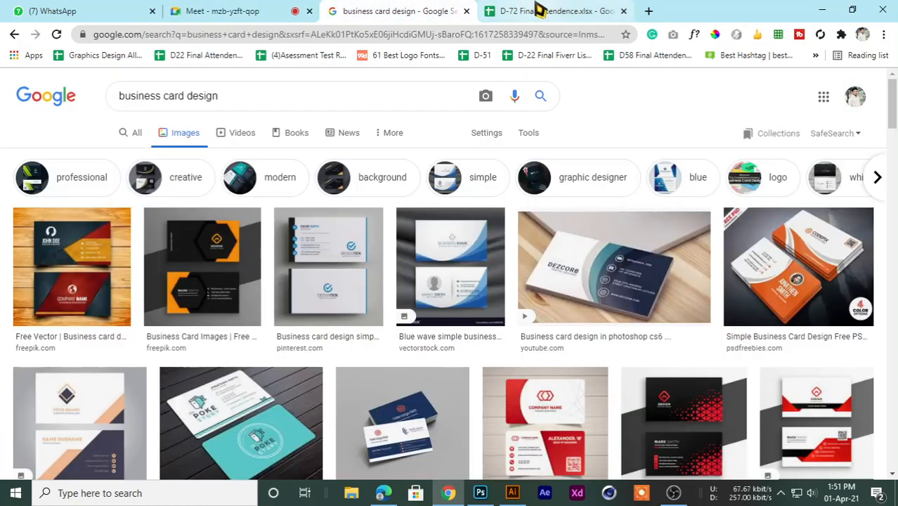
click(534, 10)
scroll(254, 318, down, 10)
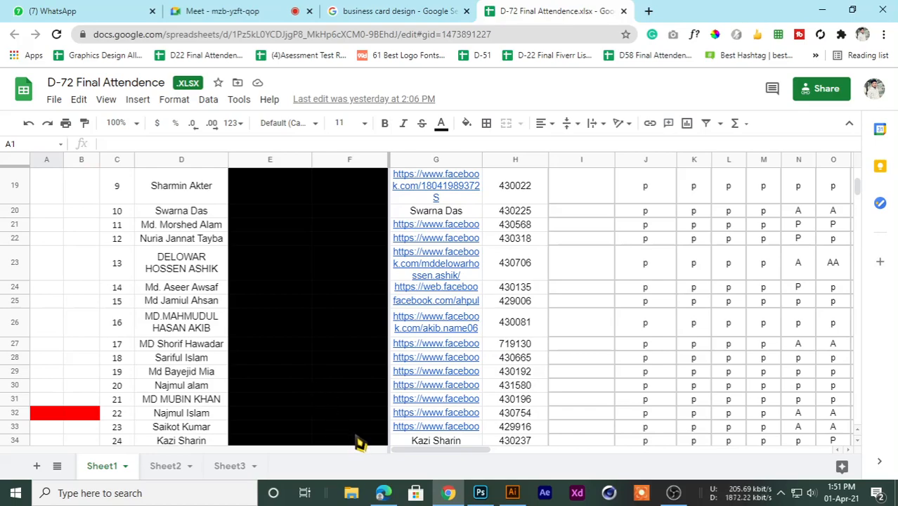
drag(407, 453, 513, 458)
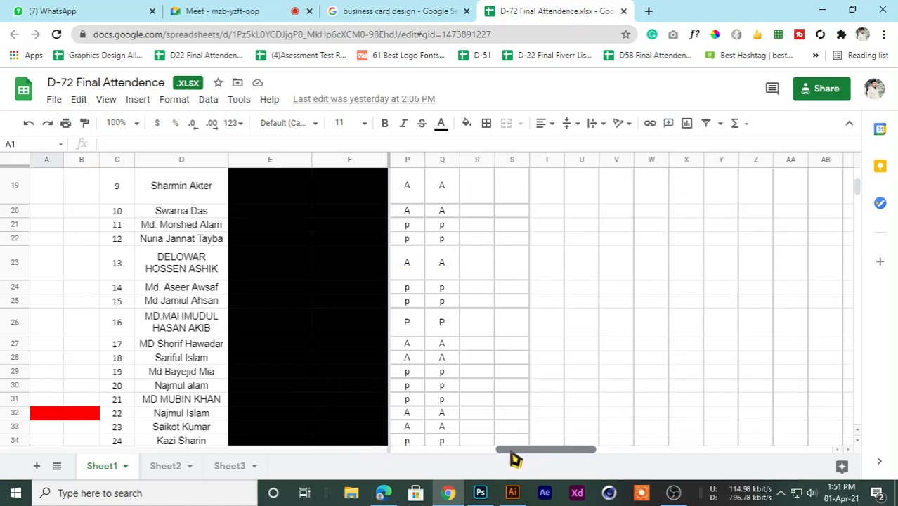
scroll(499, 366, up, 6)
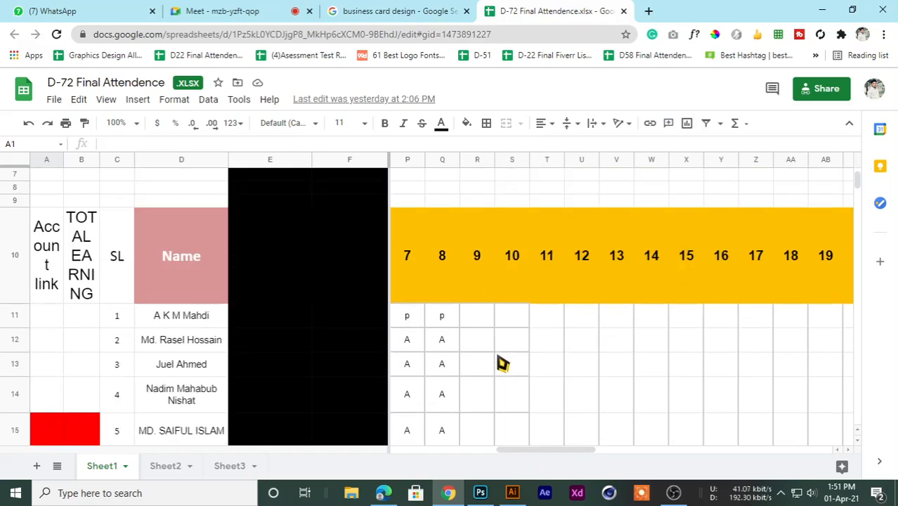
click(472, 321)
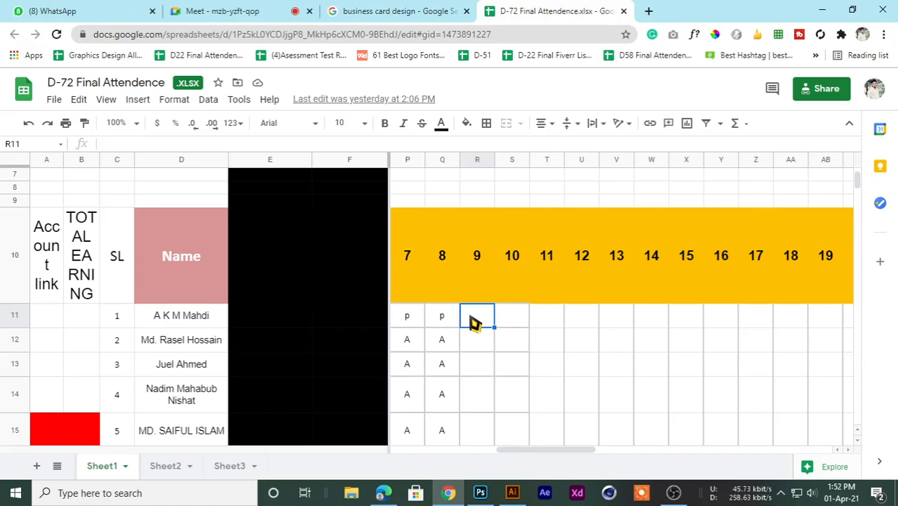
text(p)
key(Return)
Fill the "p" mark from R11 down the day 9 column for the rest of the listed students.
click(476, 317)
drag(494, 325, 485, 266)
scroll(485, 264, up, 10)
scroll(492, 281, down, 3)
click(524, 242)
scroll(442, 291, down, 3)
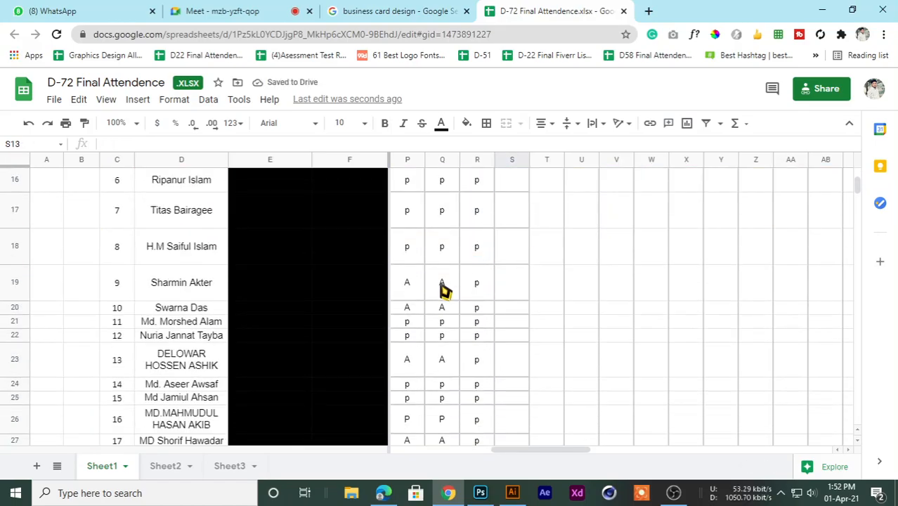
Return to the Meet call and pin the student's presentation so it fills the main view.
scroll(442, 291, up, 5)
click(383, 11)
click(140, 8)
click(215, 8)
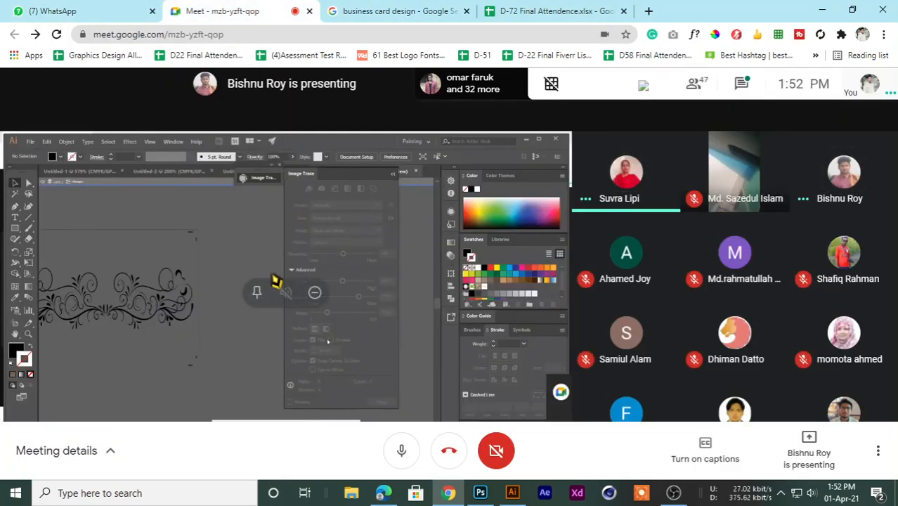
click(256, 294)
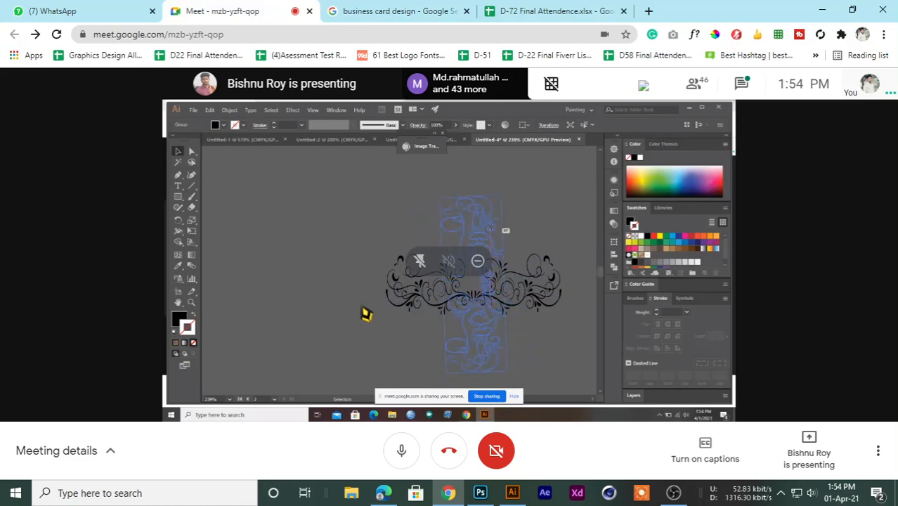
View the "Help the People" business card image in the GD D72 WhatsApp group at full size and close it.
click(105, 11)
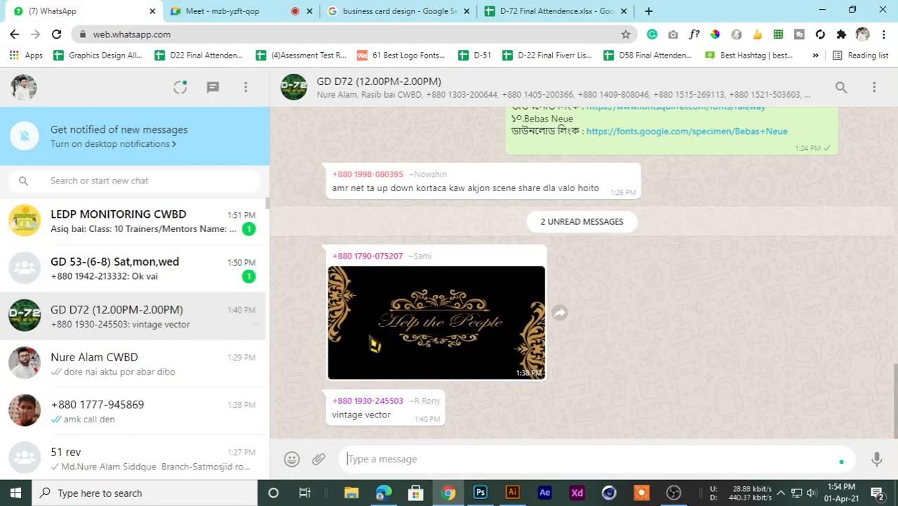
click(430, 337)
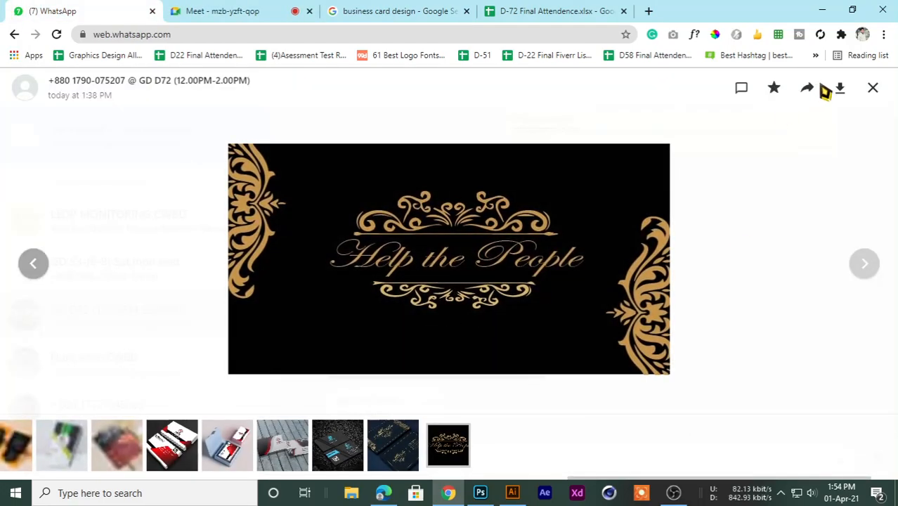
click(872, 94)
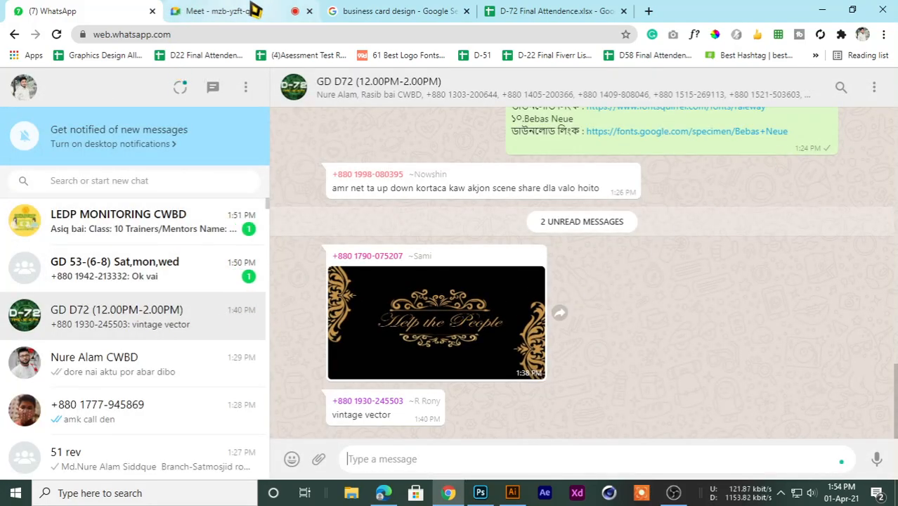
Locate the first student's name in the attendance sheet and check back on the Meet call.
click(422, 10)
click(513, 11)
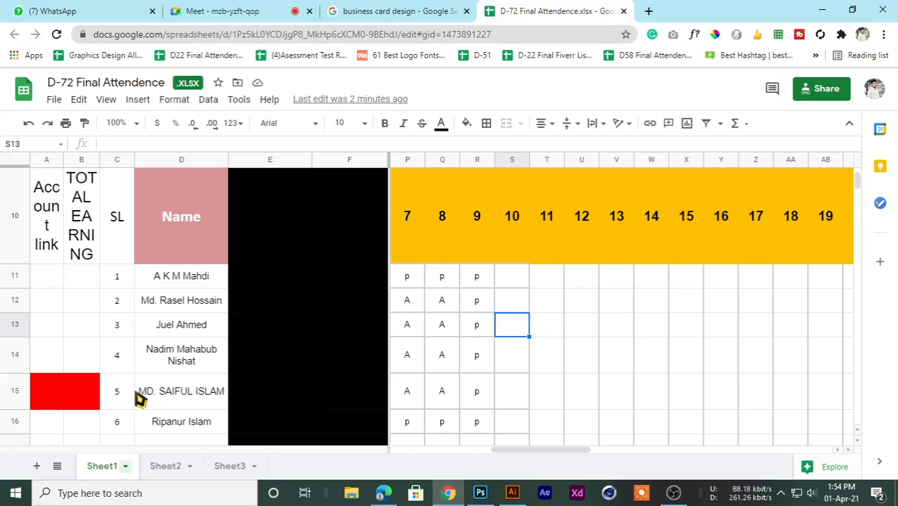
click(158, 300)
click(164, 282)
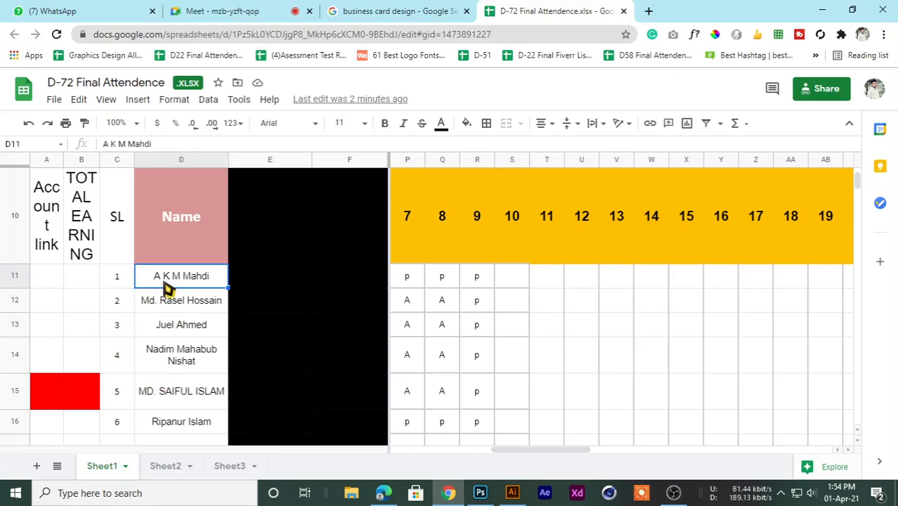
click(191, 11)
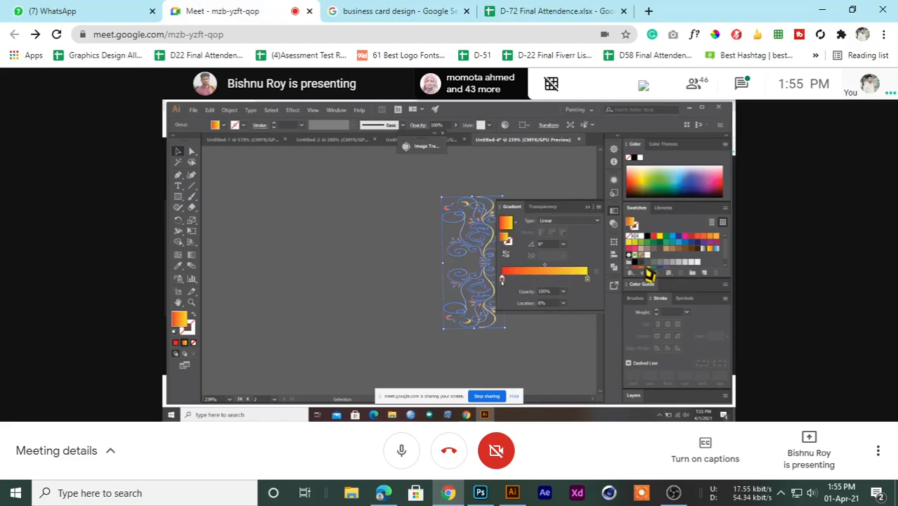
Review the day 9 column of the attendance sheet against the listed students, starting at cell R11.
click(373, 10)
click(517, 9)
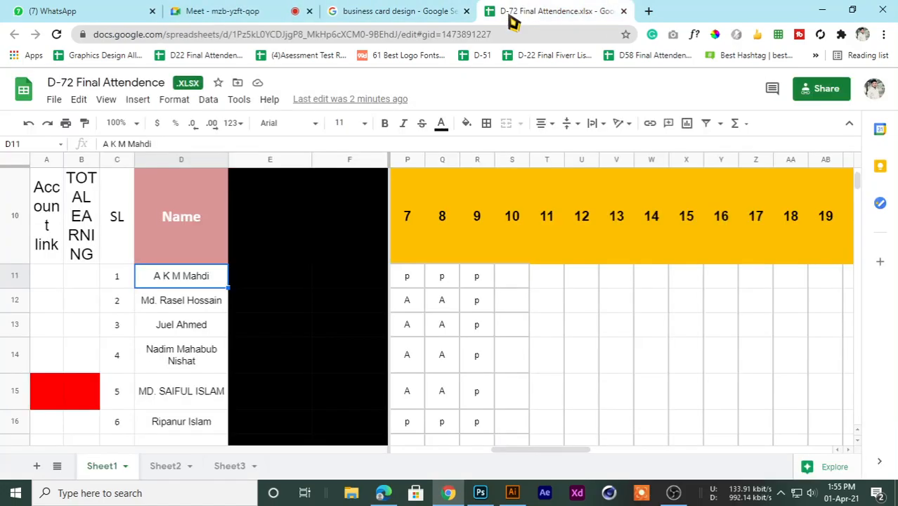
scroll(377, 281, down, 3)
scroll(450, 302, up, 5)
scroll(443, 290, down, 2)
scroll(294, 274, down, 2)
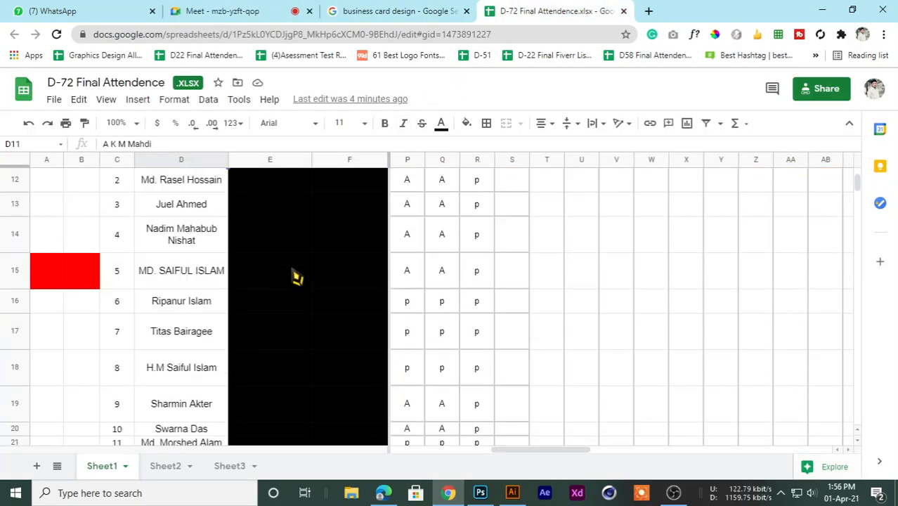
scroll(187, 233, up, 3)
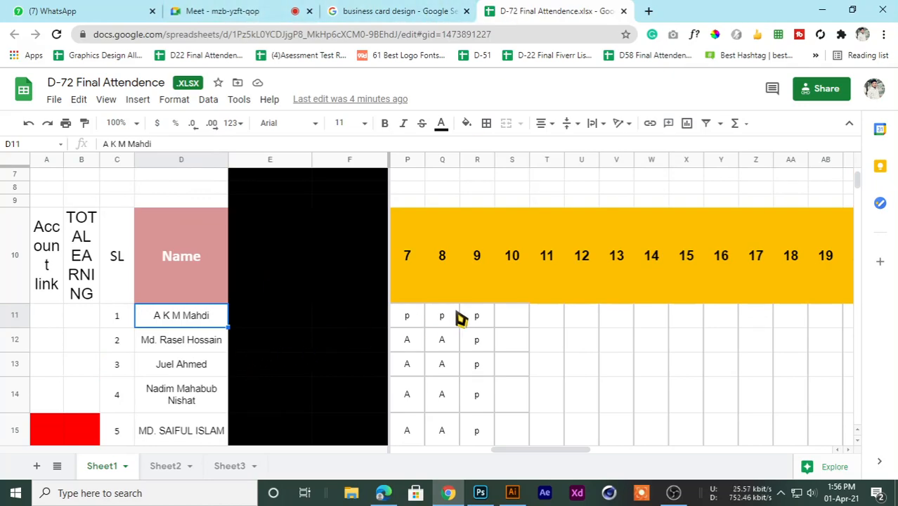
click(505, 320)
click(477, 318)
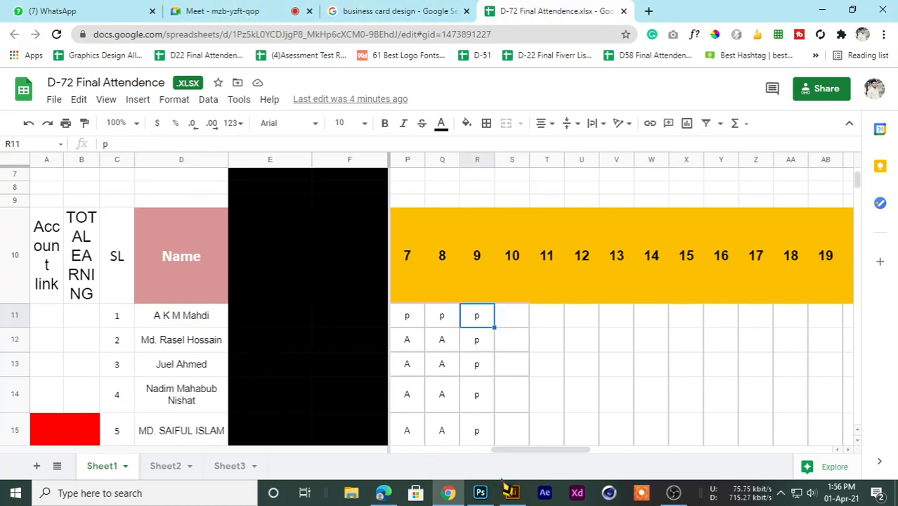
drag(501, 453, 527, 464)
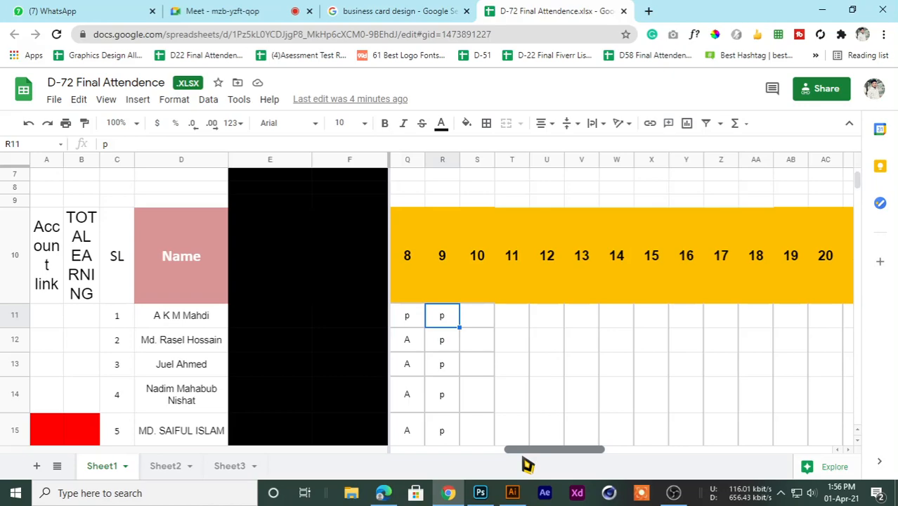
Present the entire screen to the Meet call and hide the screen-sharing notice.
click(213, 10)
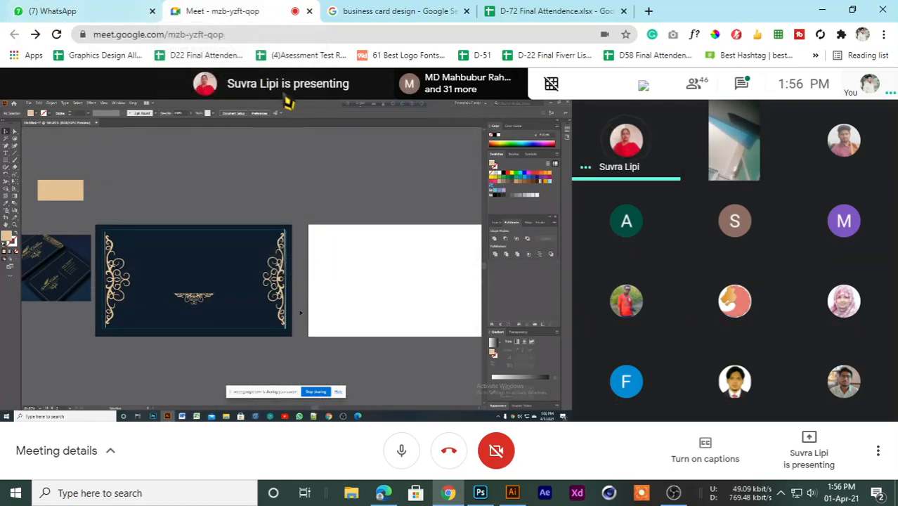
click(506, 11)
click(222, 11)
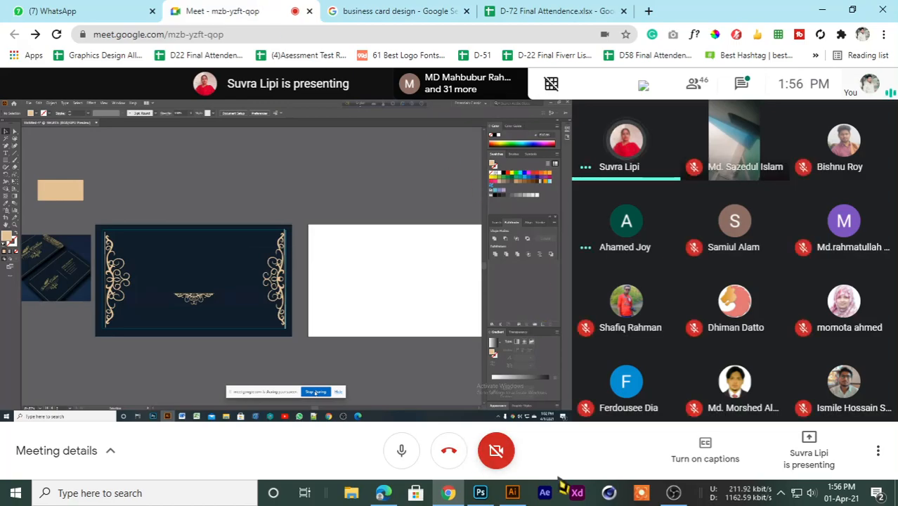
click(809, 454)
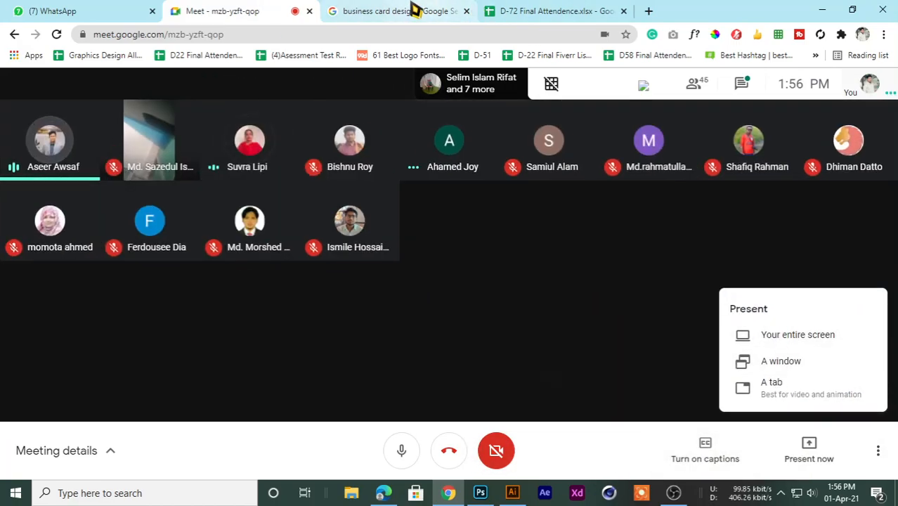
click(492, 10)
click(453, 11)
click(222, 10)
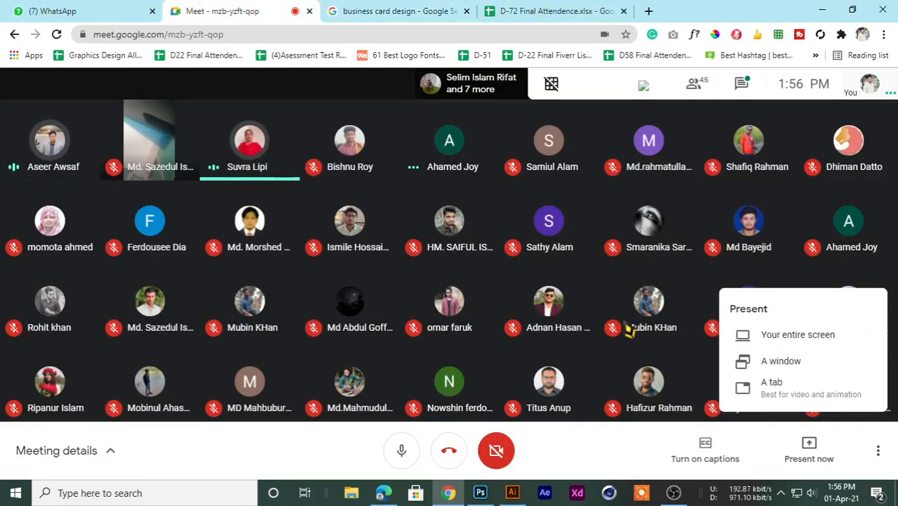
click(752, 336)
click(378, 186)
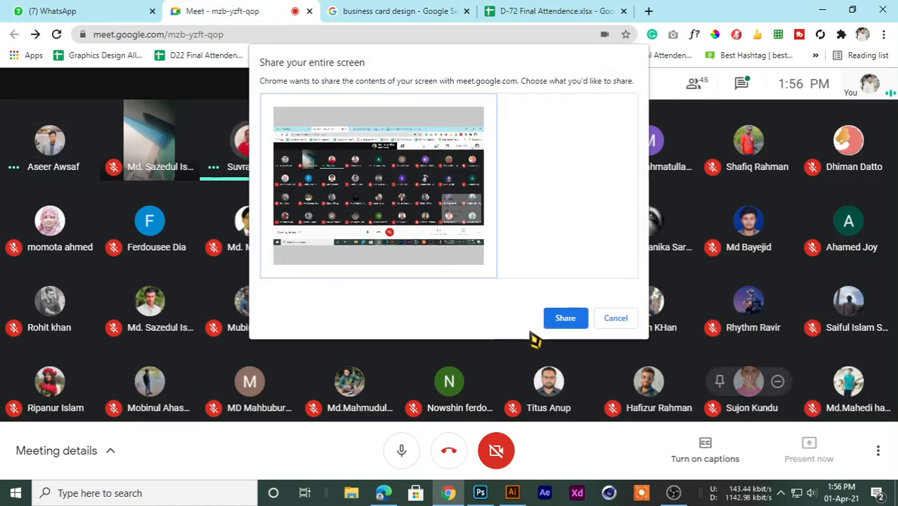
click(566, 317)
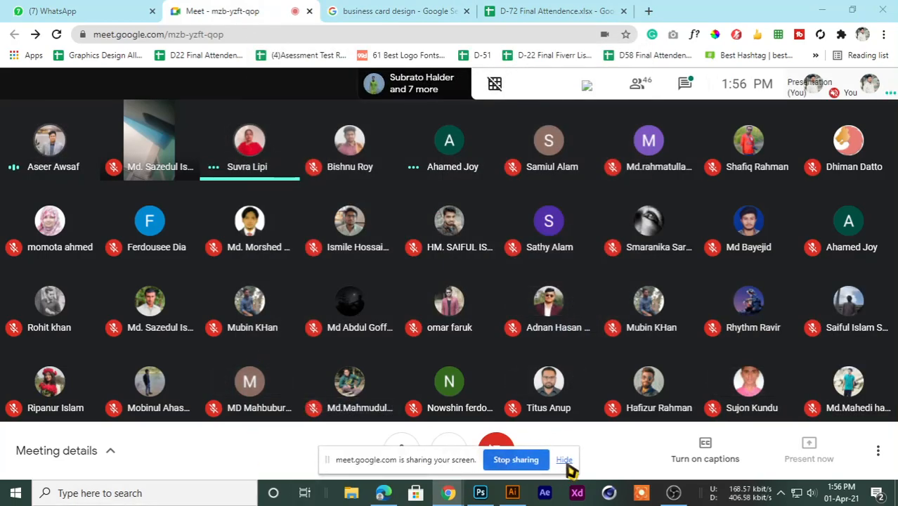
click(564, 459)
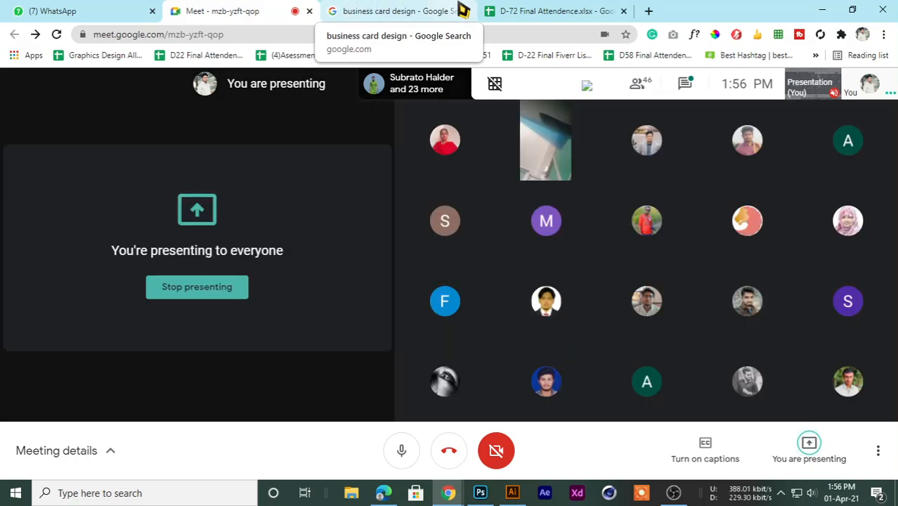
Bring up the attendance sheet for the call and go through the students with serial numbers 1 to 6.
click(458, 10)
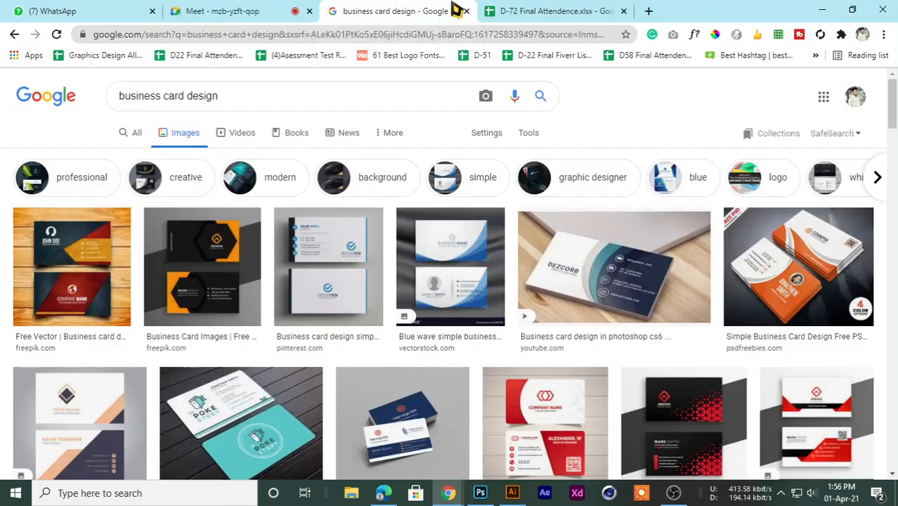
click(541, 11)
scroll(357, 302, down, 1)
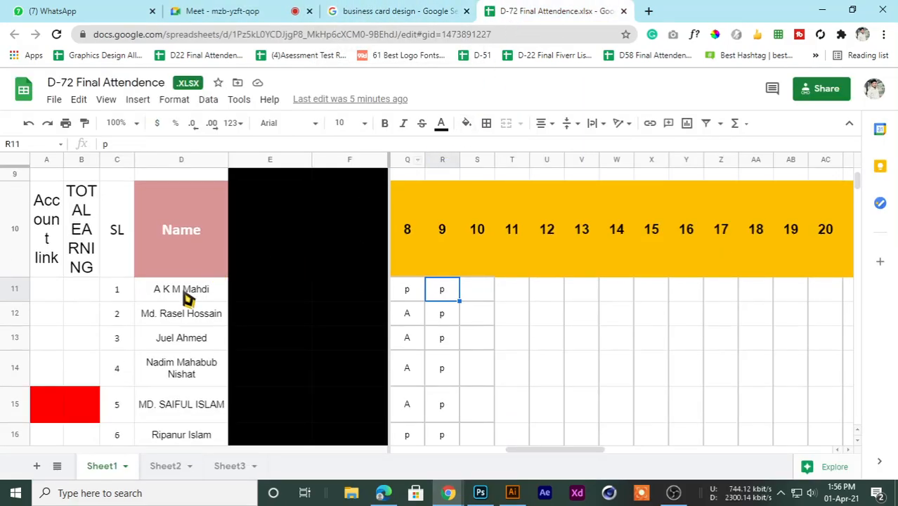
click(123, 295)
click(127, 319)
click(116, 357)
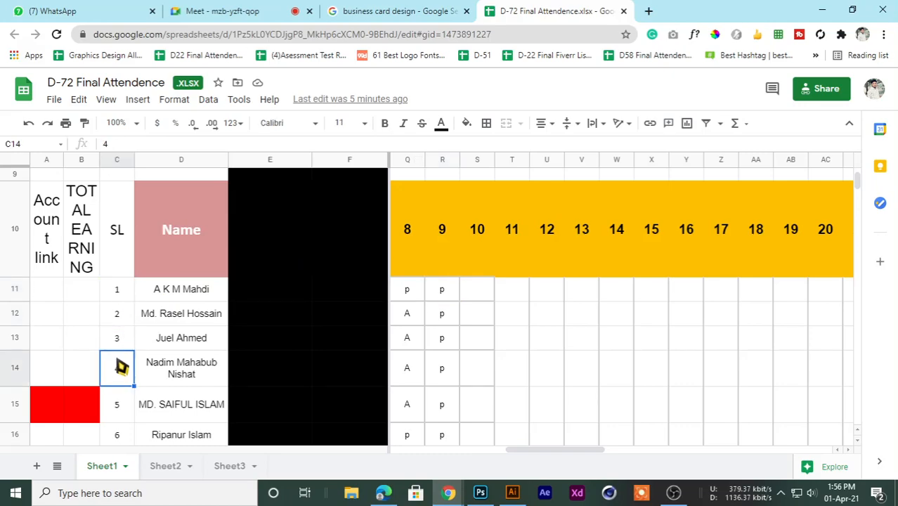
scroll(119, 416, down, 2)
scroll(112, 331, up, 1)
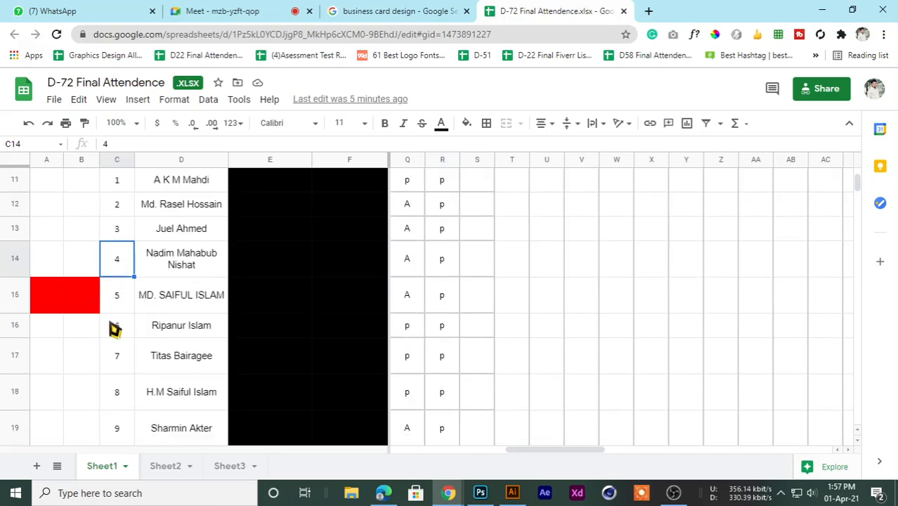
click(119, 330)
scroll(120, 330, up, 2)
scroll(120, 331, down, 2)
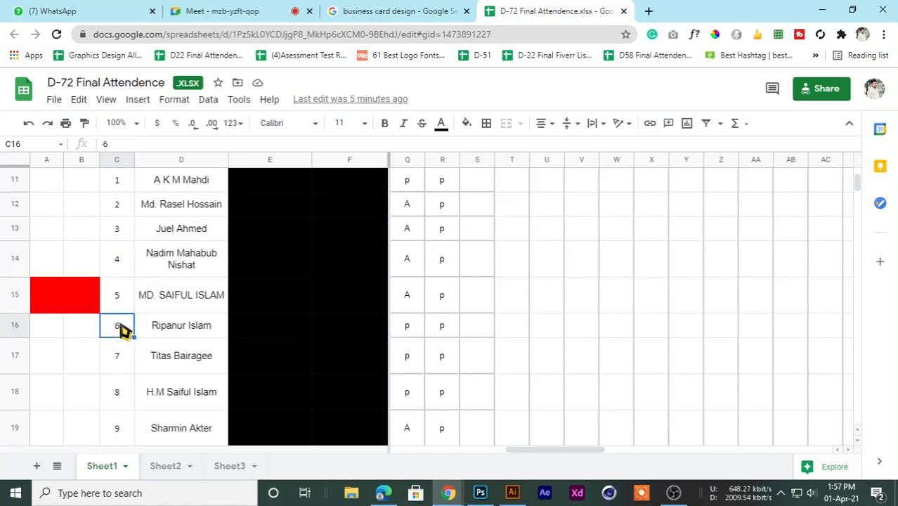
scroll(267, 293, up, 2)
scroll(141, 330, down, 2)
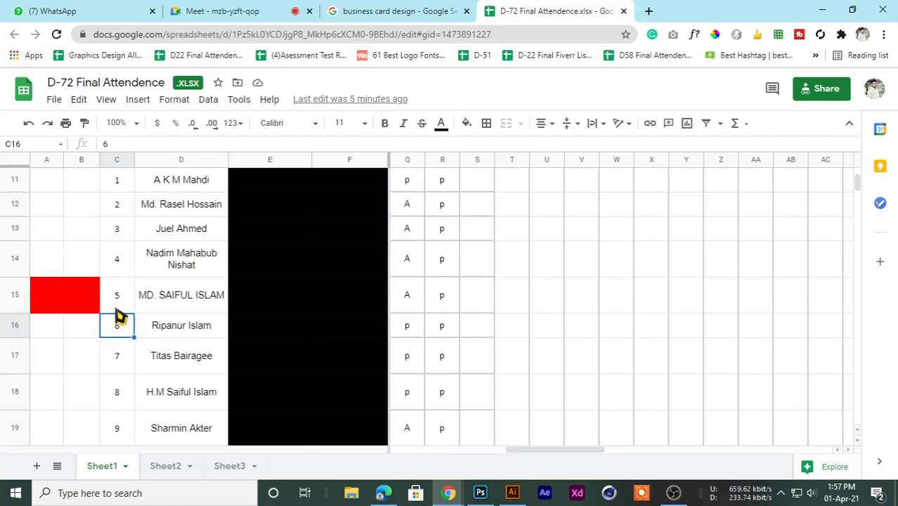
click(116, 308)
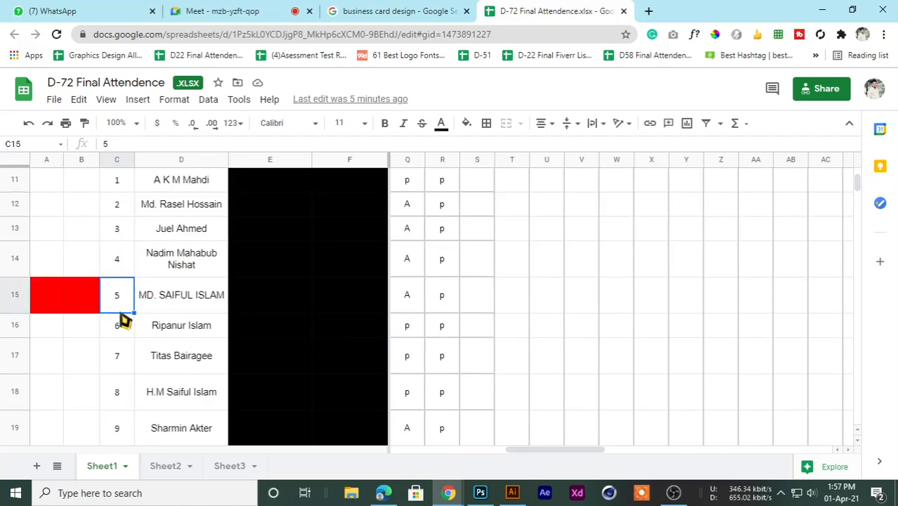
Mark the student with serial number 2 absent for day 9 by entering "A" in cell R12.
scroll(120, 336, up, 1)
scroll(120, 330, up, 3)
click(118, 276)
click(123, 310)
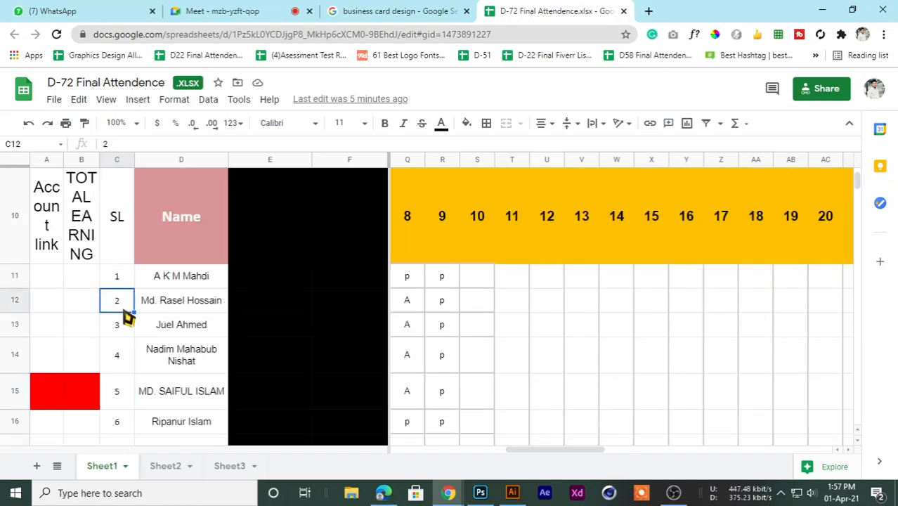
click(434, 311)
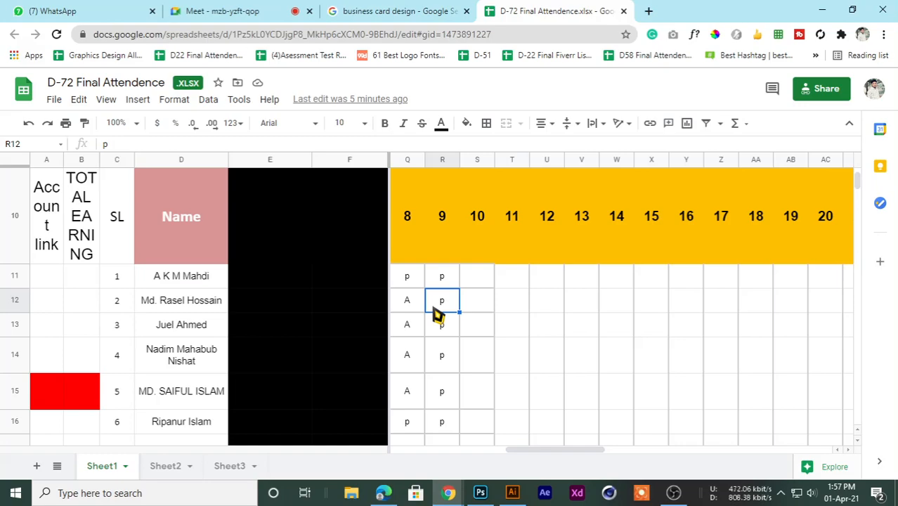
text(a)
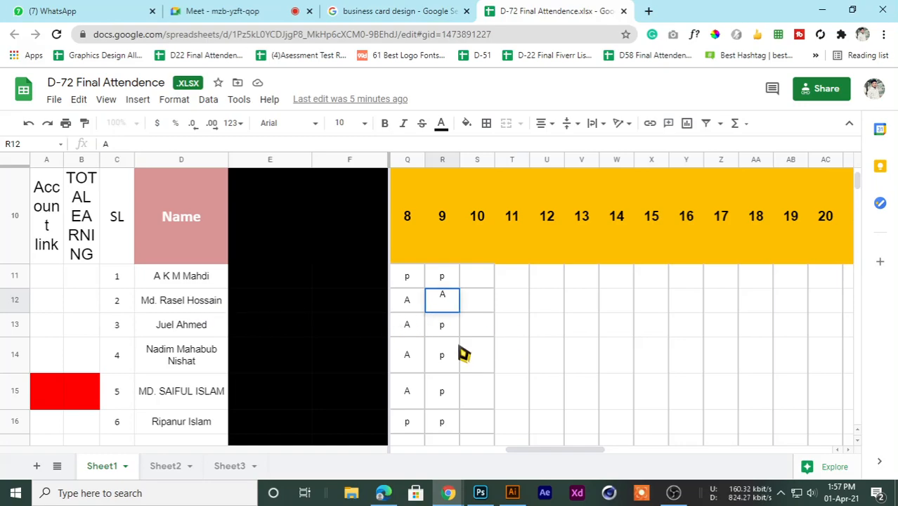
Mark the students with serial numbers 3 and 4 absent for day 9 by entering "A" in R13 and R14.
click(181, 329)
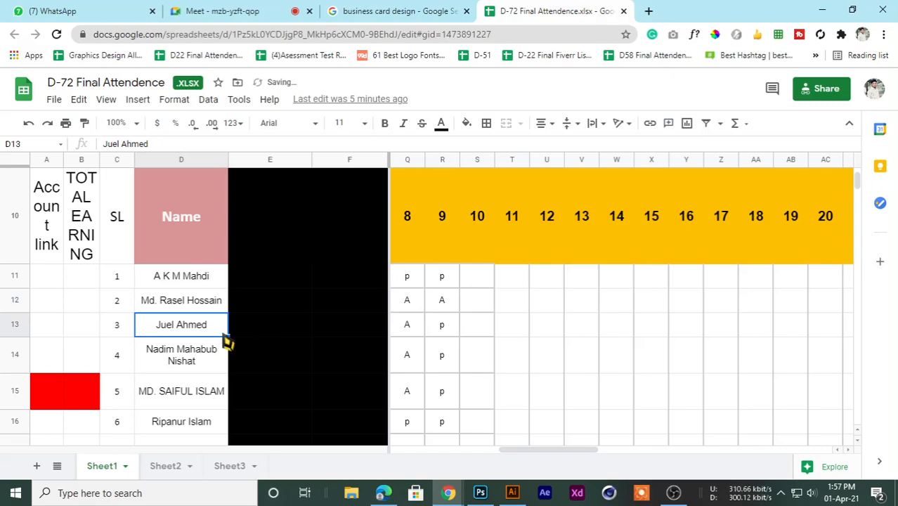
click(442, 331)
text(A)
key(Return)
text(A)
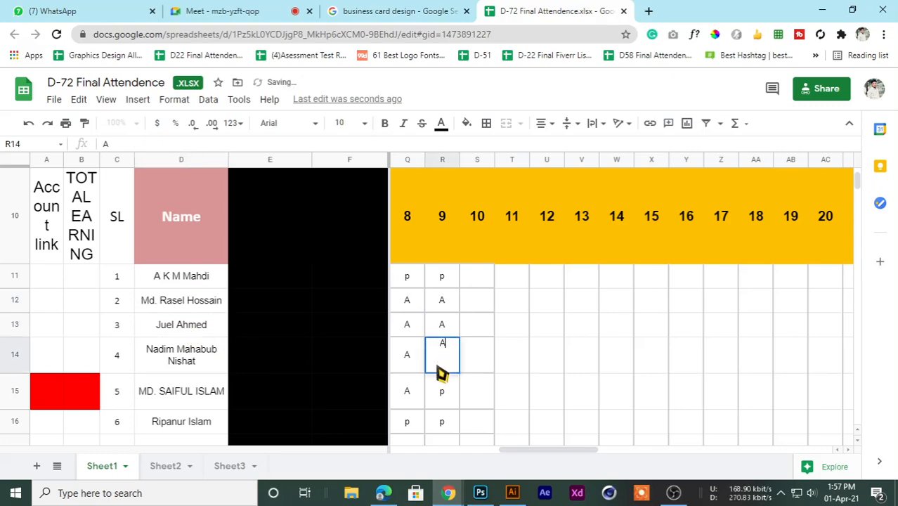
Mark the student with serial number 5 absent for day 9 with "A" in R15 and move on to R16.
click(437, 395)
scroll(439, 395, down, 3)
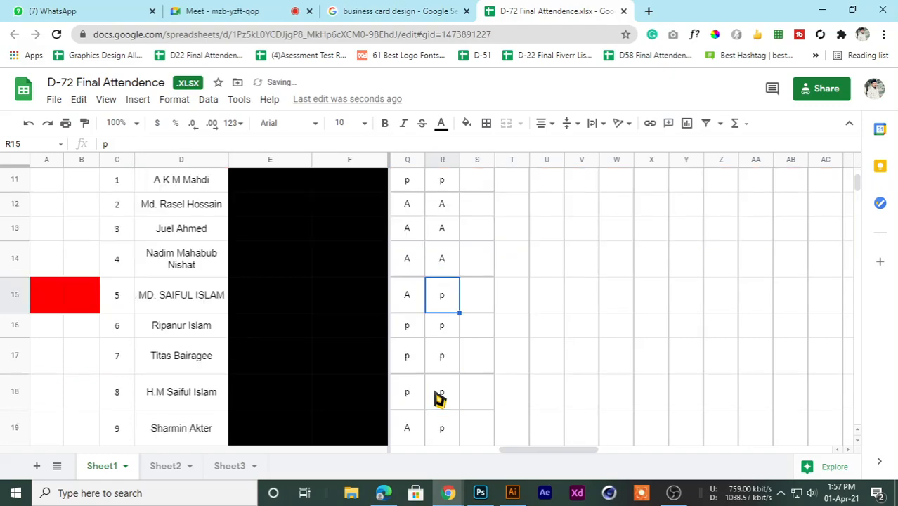
scroll(439, 395, up, 1)
scroll(416, 311, up, 1)
text(A)
click(443, 308)
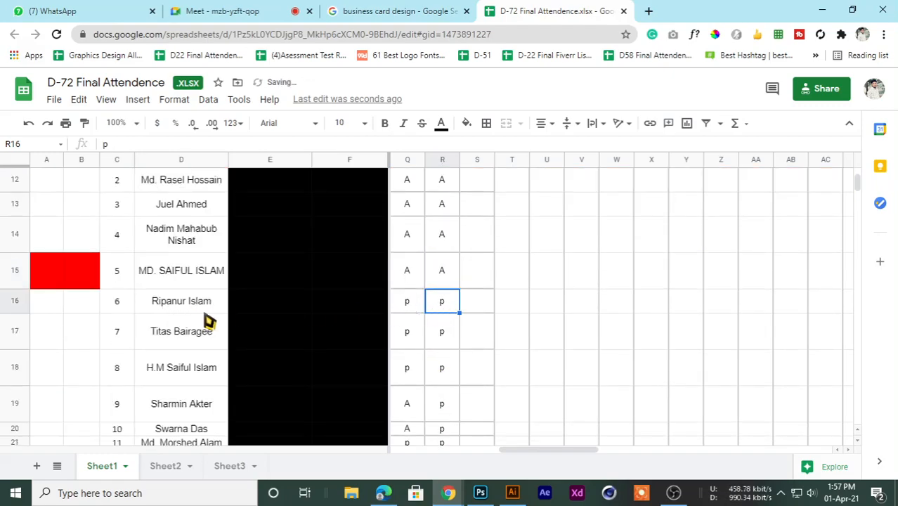
scroll(439, 331, down, 1)
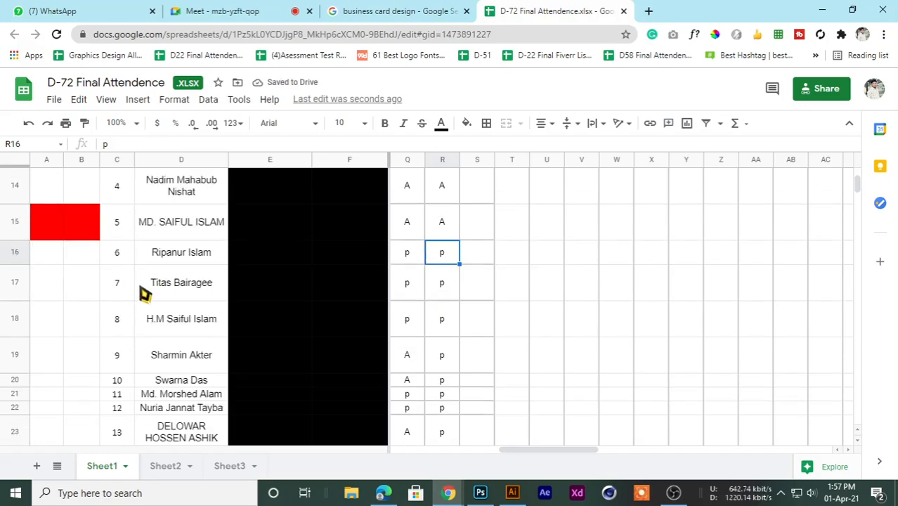
Mark the students with serial numbers 9 and 10 absent for day 9 by entering "A" in R19 and R20.
click(449, 295)
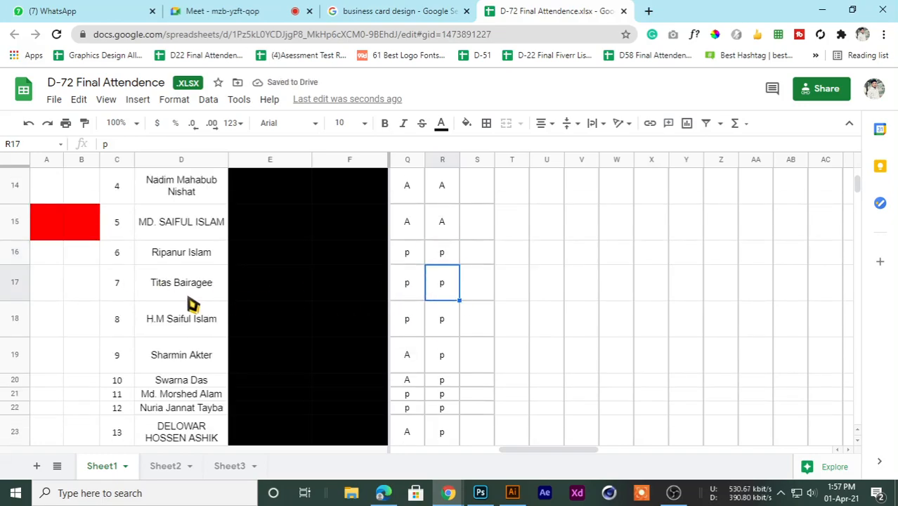
click(437, 328)
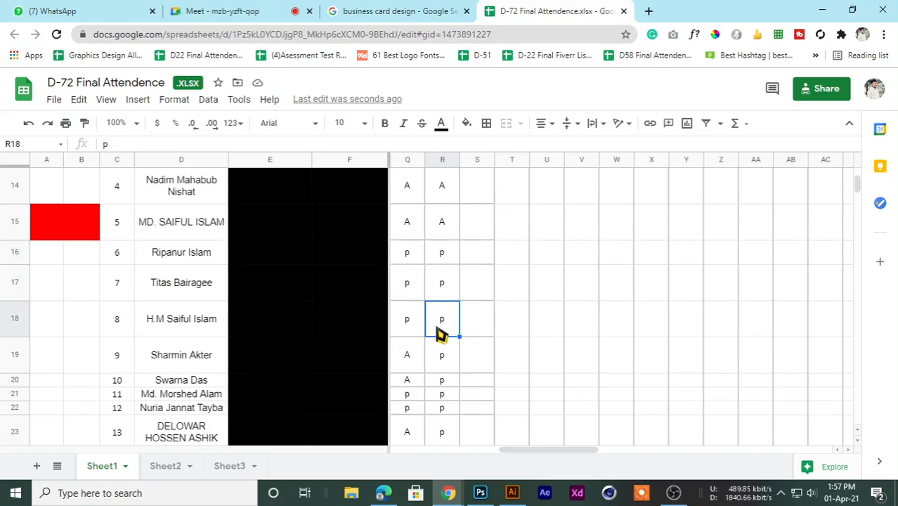
click(444, 363)
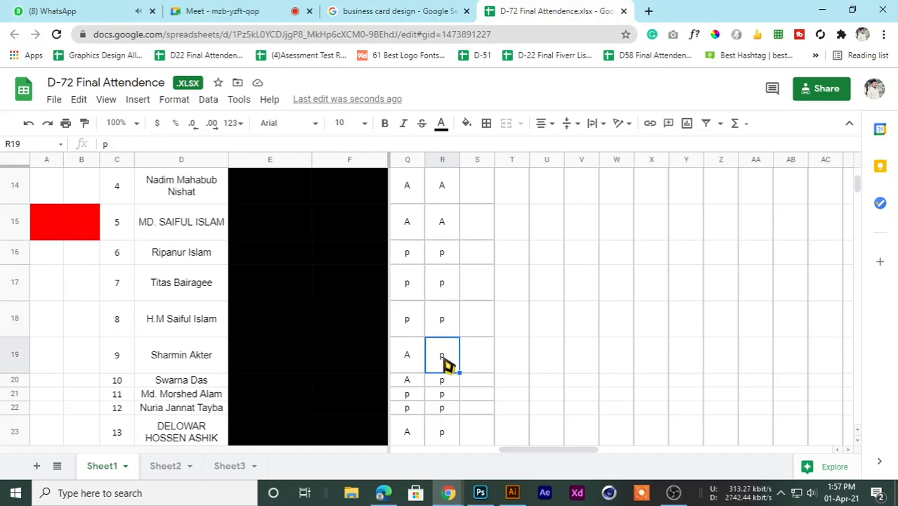
text(A)
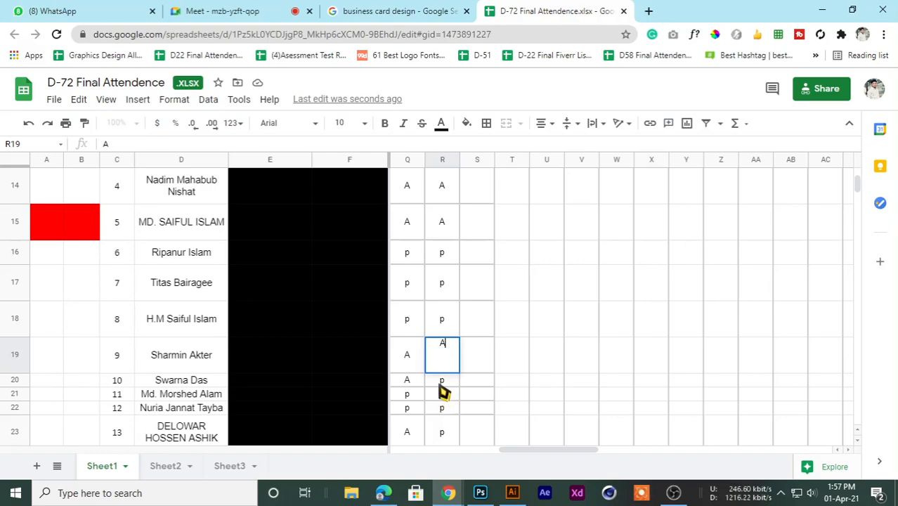
key(Return)
scroll(441, 387, down, 2)
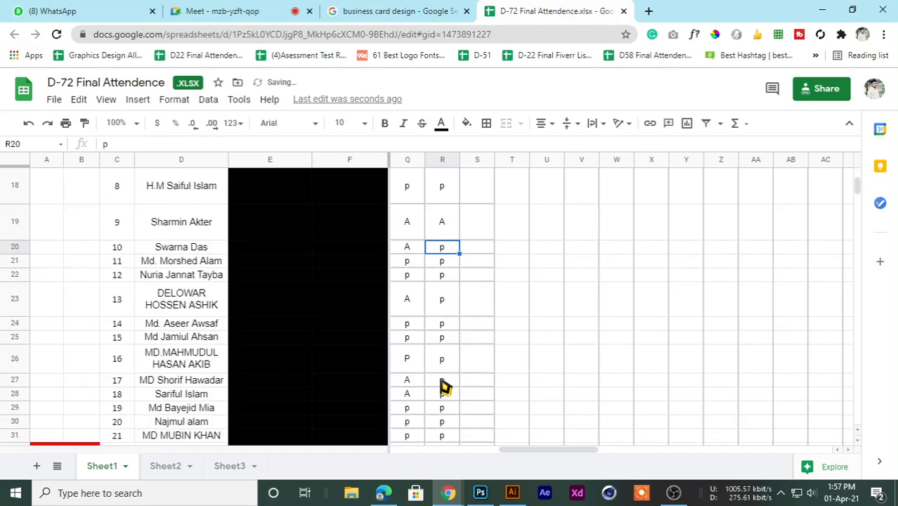
key(Return)
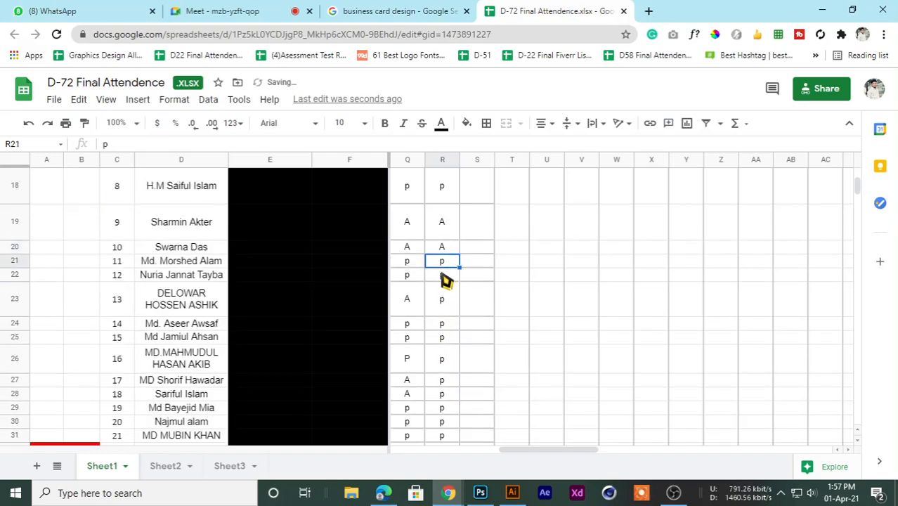
Mark the students with serial numbers 12 and 13 absent for day 9 by entering "A" in R22 and R23.
click(443, 275)
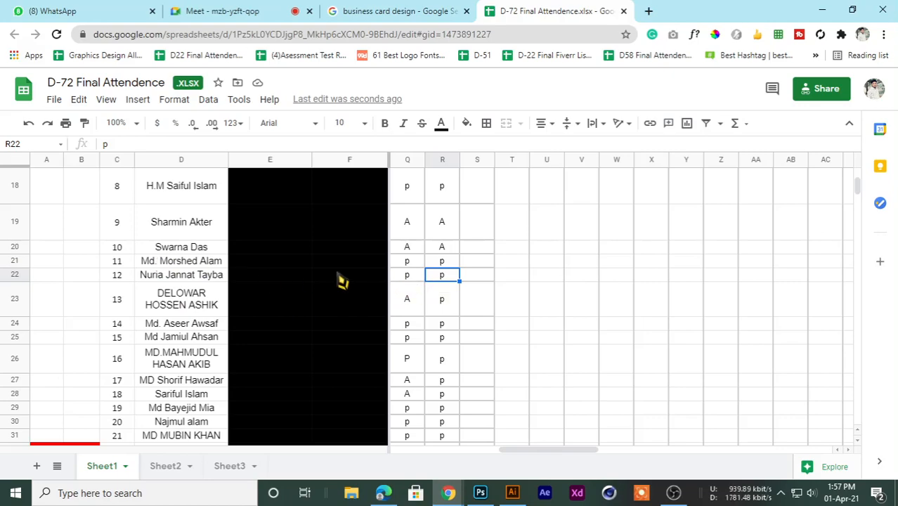
text(A)
key(Return)
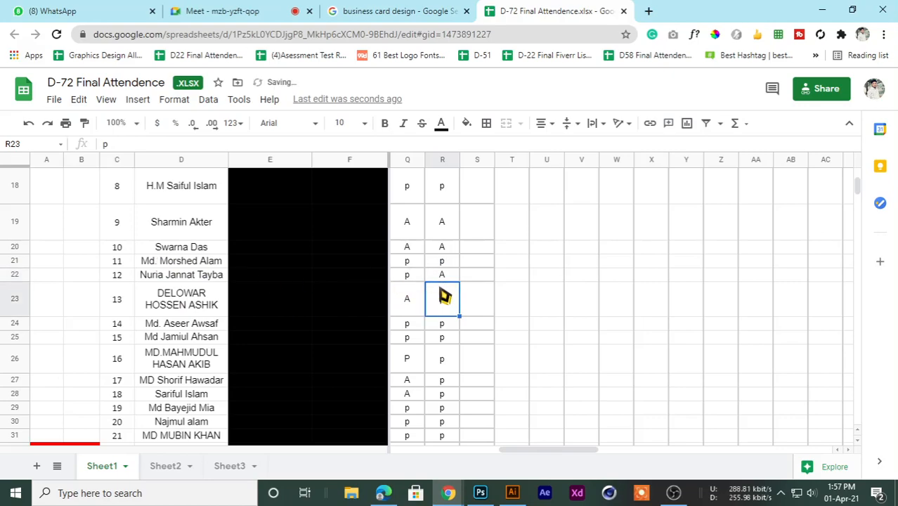
text(A)
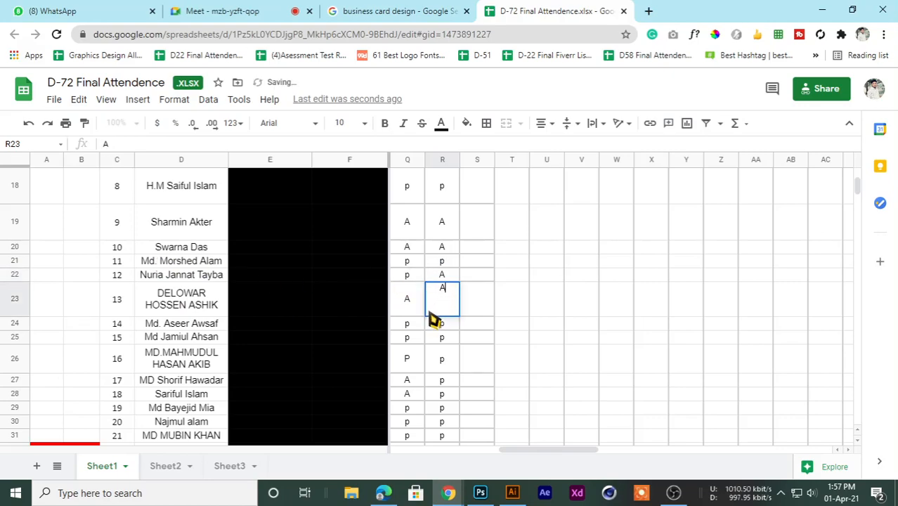
key(Return)
scroll(361, 324, down, 1)
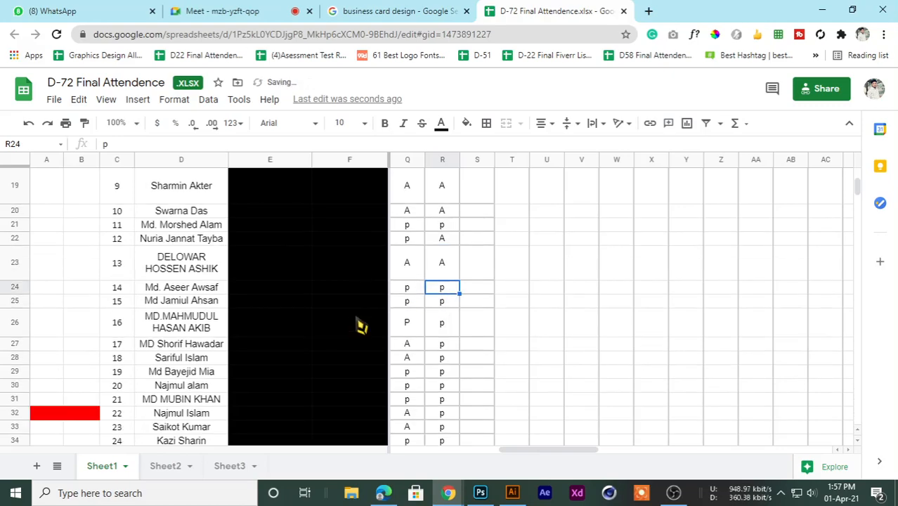
Go past serial numbers 15 and 16 and mark the student with serial number 17 absent with "A" in R27.
click(445, 306)
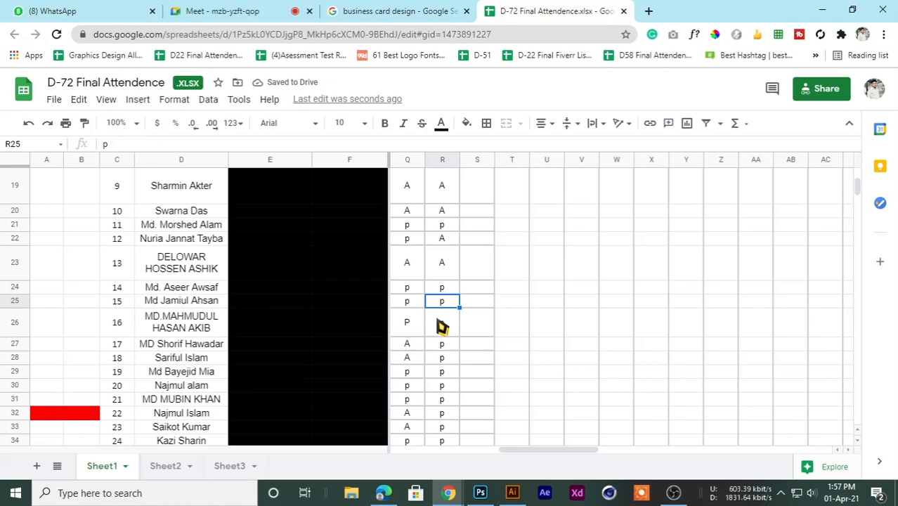
click(445, 326)
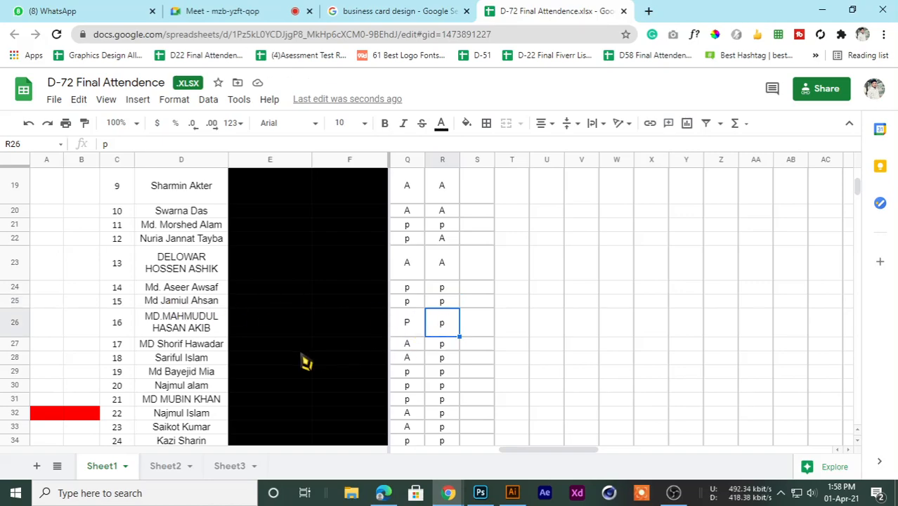
scroll(246, 343, down, 1)
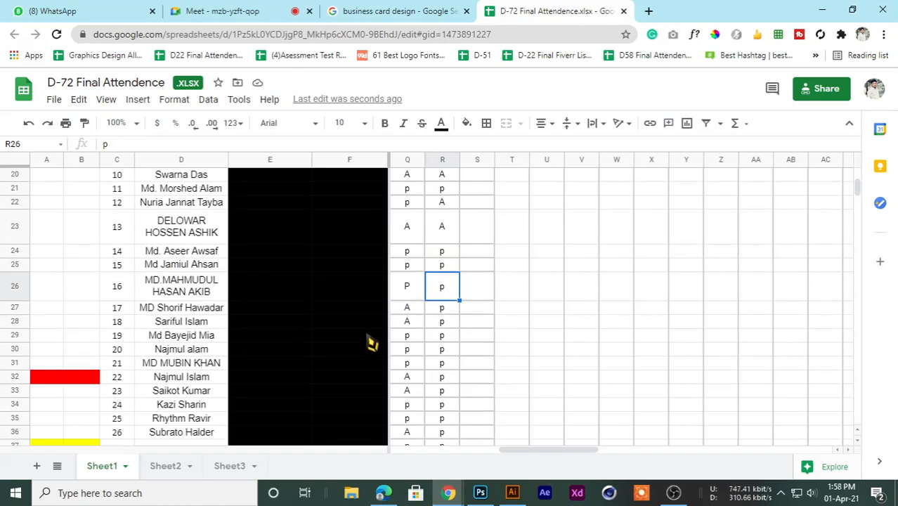
click(441, 310)
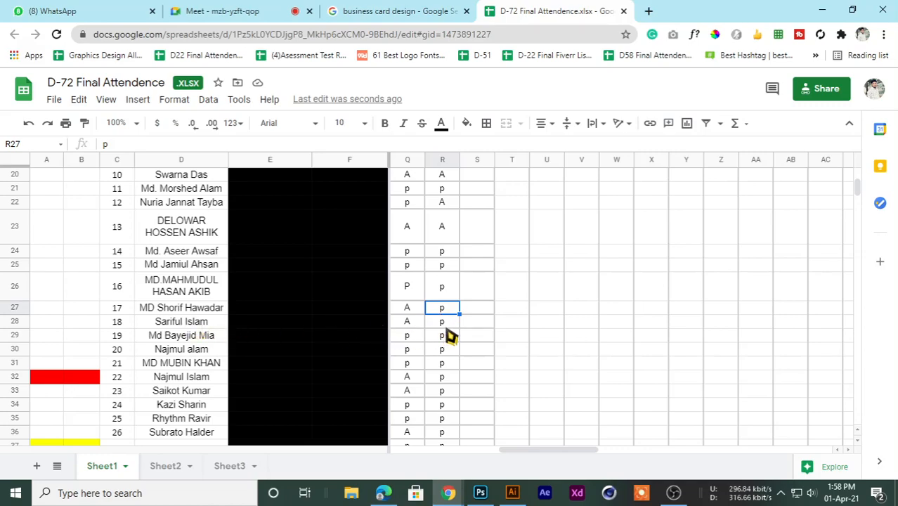
text(A)
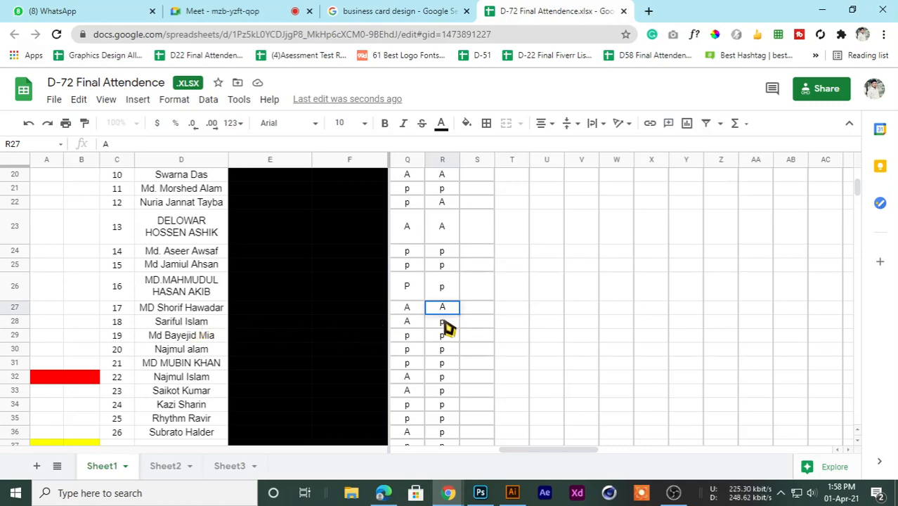
key(Return)
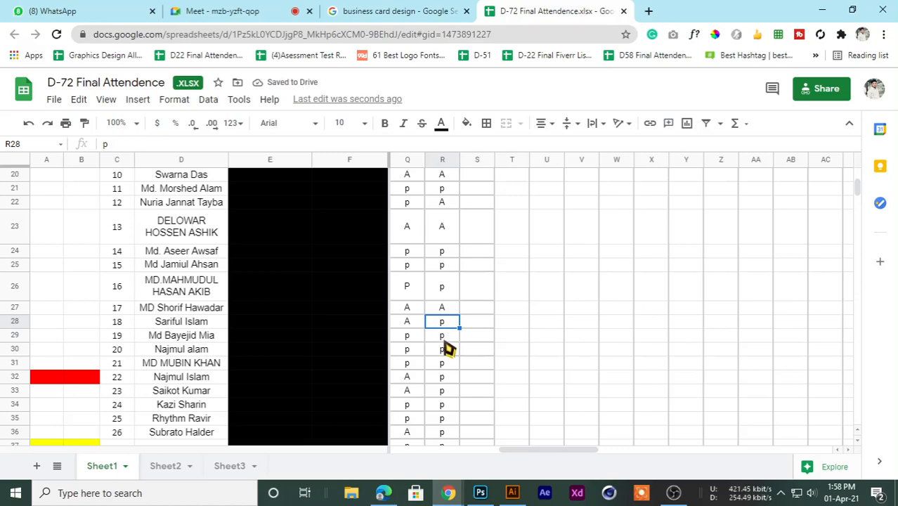
Enter "P" in R29 for the student with serial number 19 and "A" in R28 for serial number 18.
key(Down)
text(A)
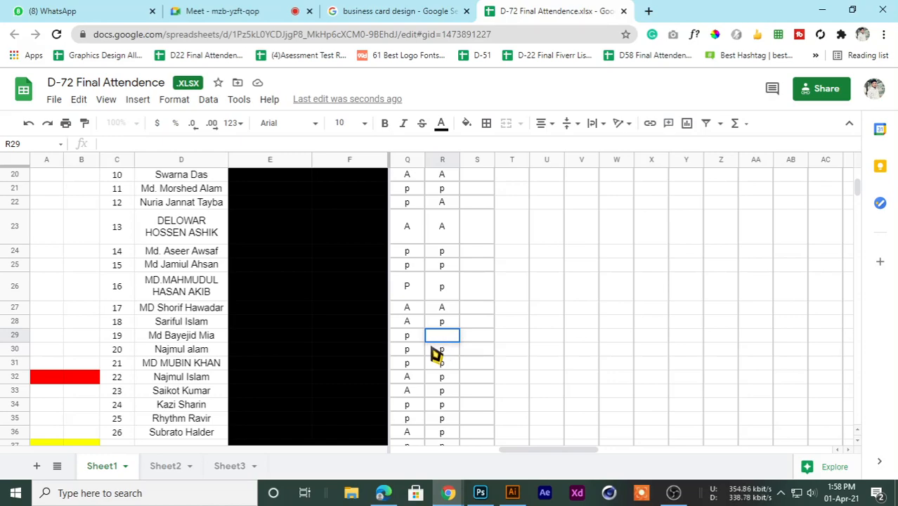
text(P)
click(445, 322)
text(A)
key(Return)
Mark the students with serial numbers 22 and 23 absent for day 9 by entering "A" in R32 and R33.
click(443, 352)
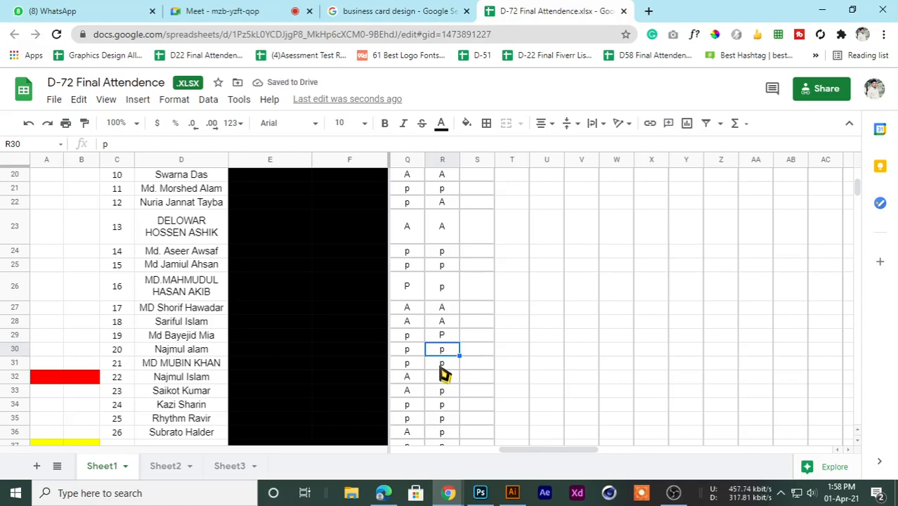
click(441, 366)
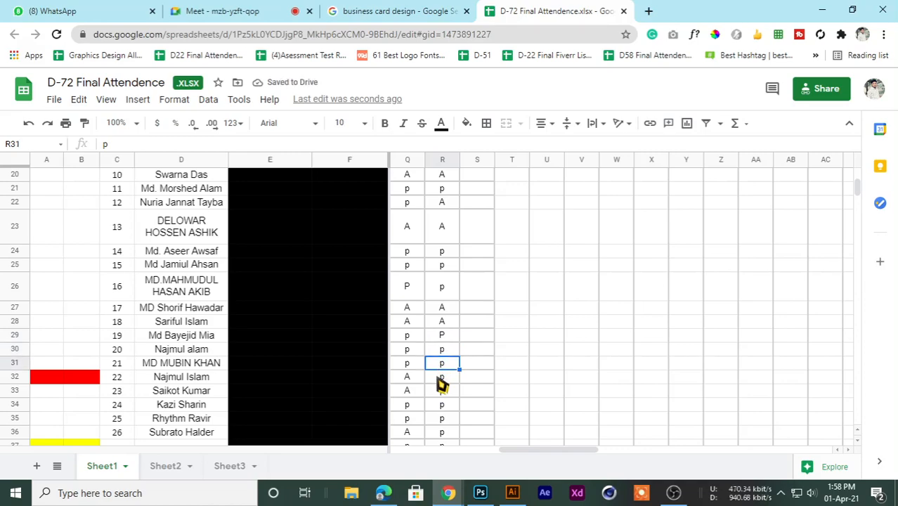
click(438, 380)
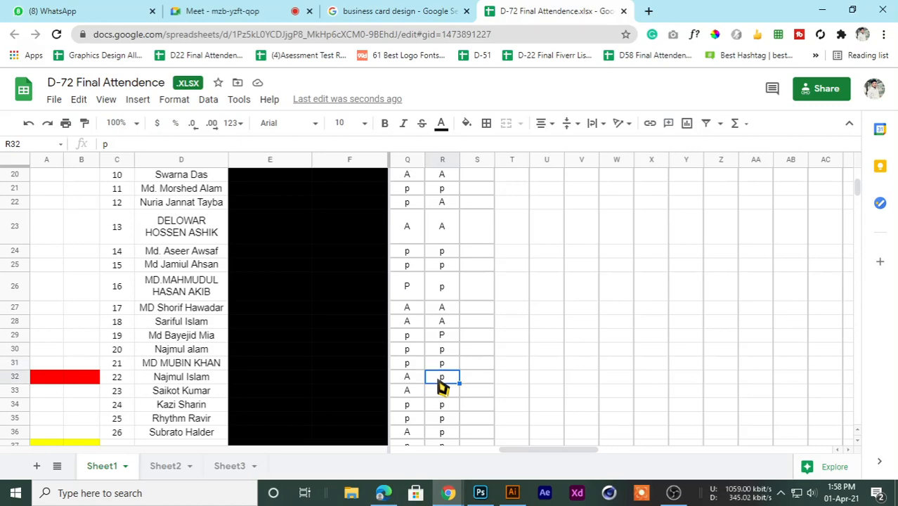
scroll(442, 385, down, 1)
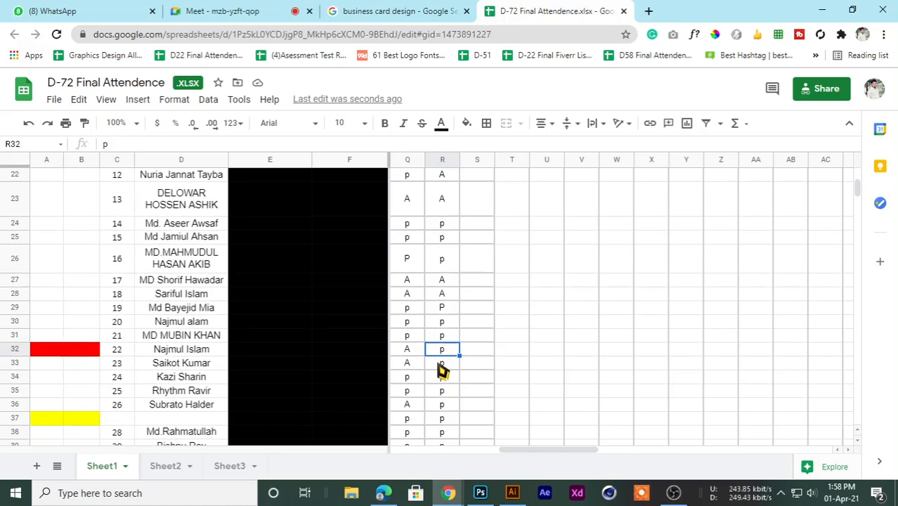
click(441, 368)
key(Up)
text(A)
key(Return)
text(A)
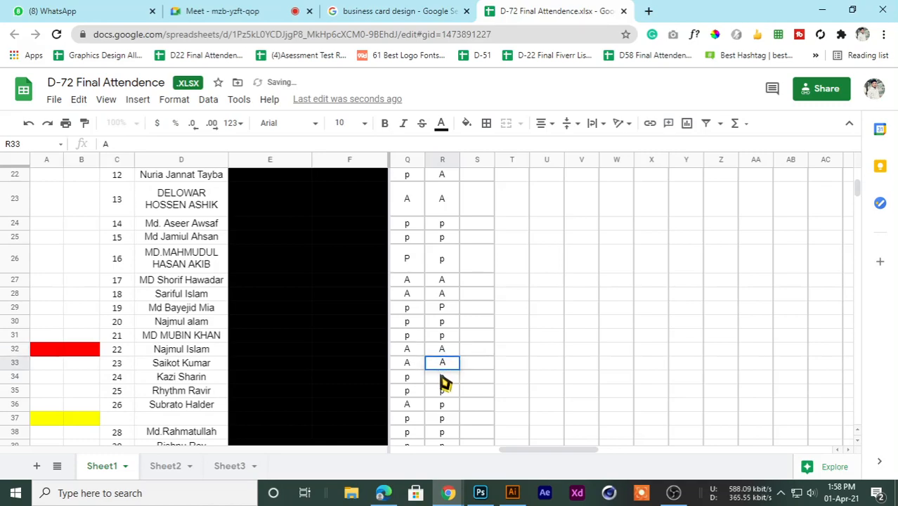
key(Return)
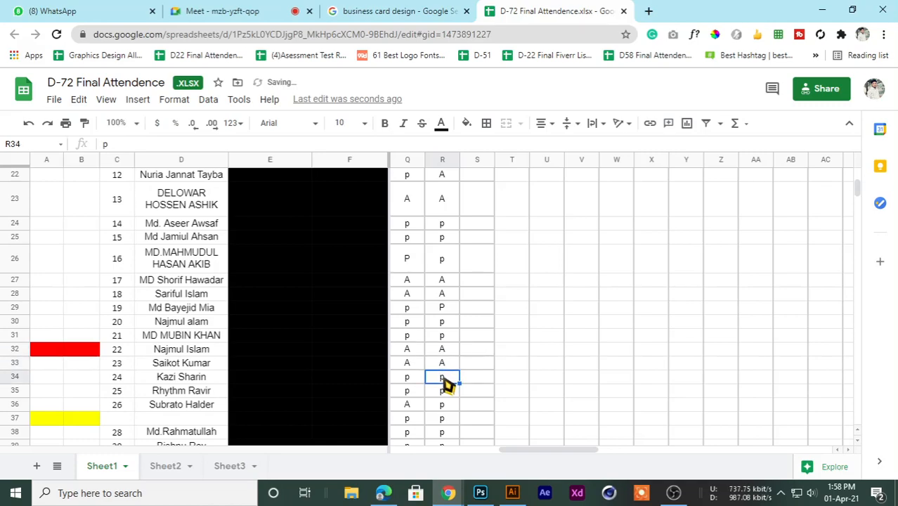
Mark the student with serial number 26 absent for day 9 by entering "A" in cell R36.
click(443, 392)
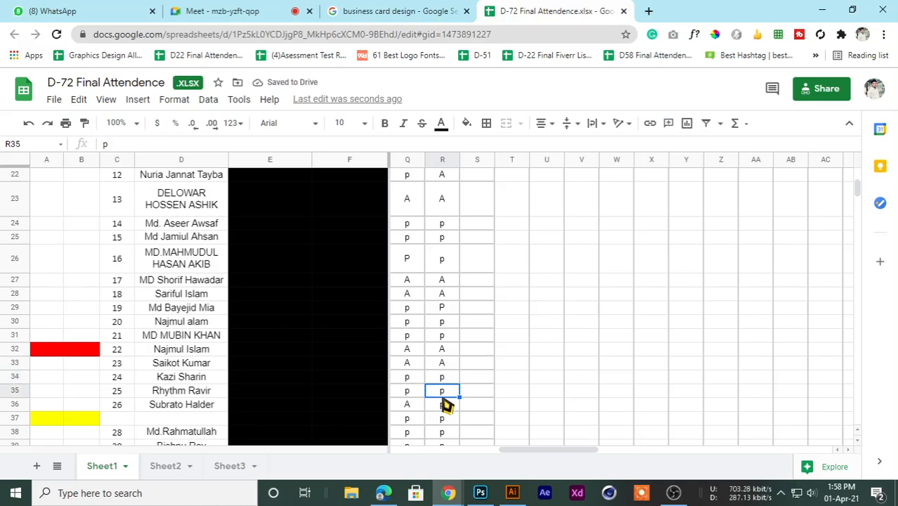
scroll(446, 406, down, 1)
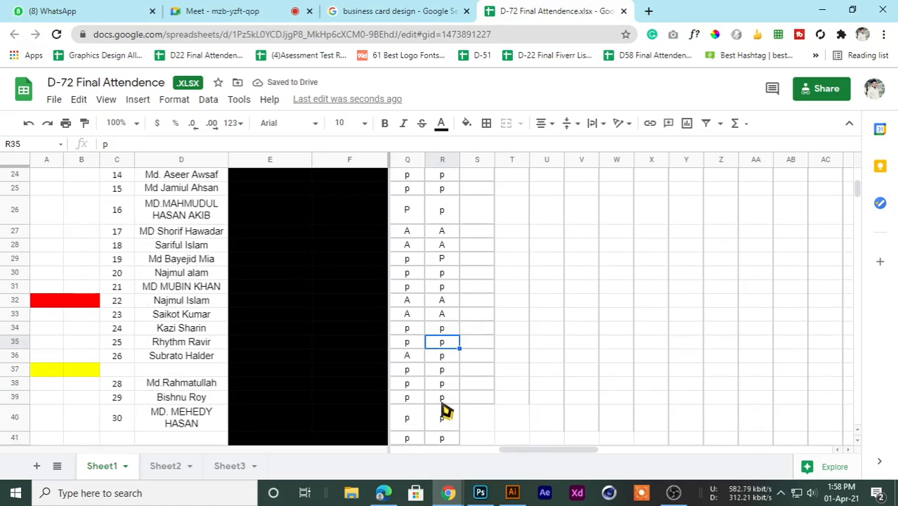
click(442, 357)
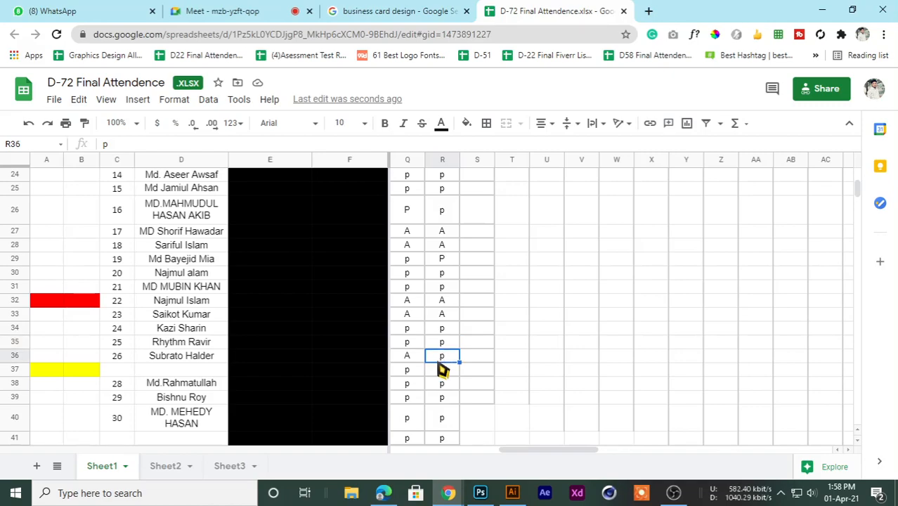
text(A)
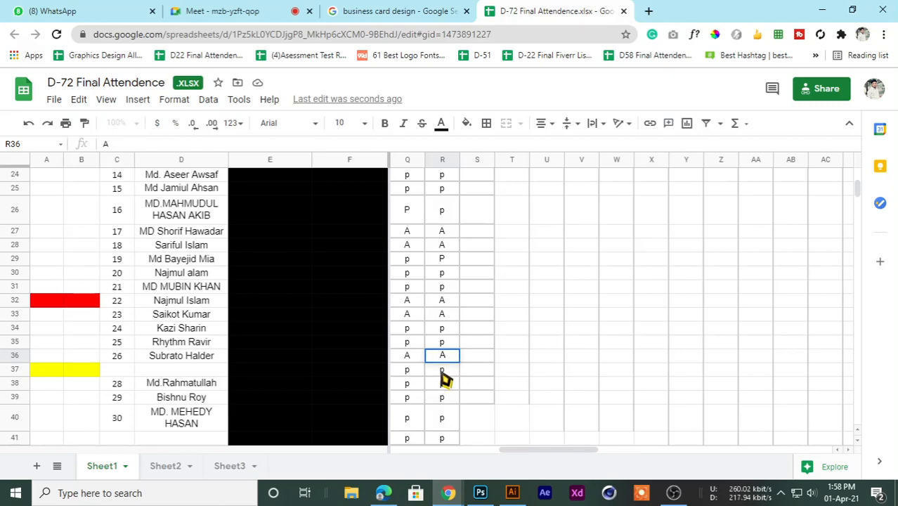
key(Return)
Go through the day 9 entries of the students with serial numbers 28 to 36, from R38 to R46.
click(444, 384)
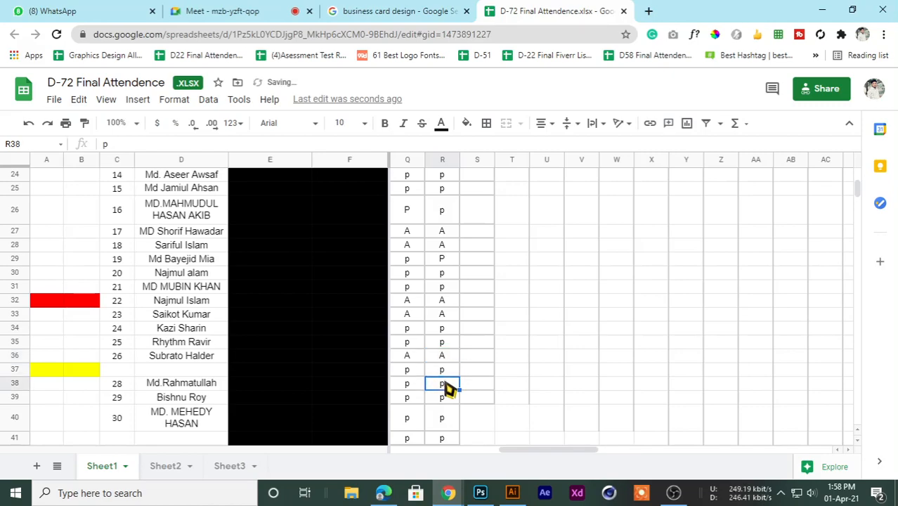
click(447, 402)
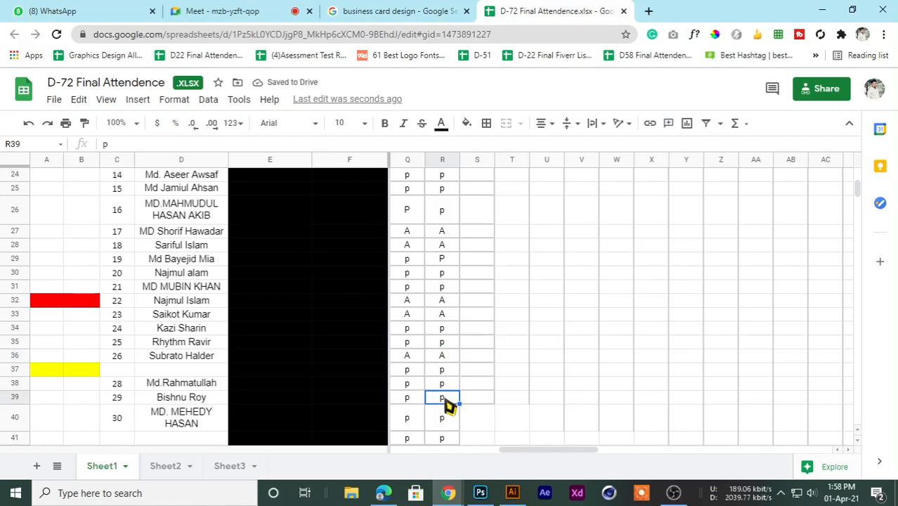
scroll(444, 402, down, 2)
click(441, 355)
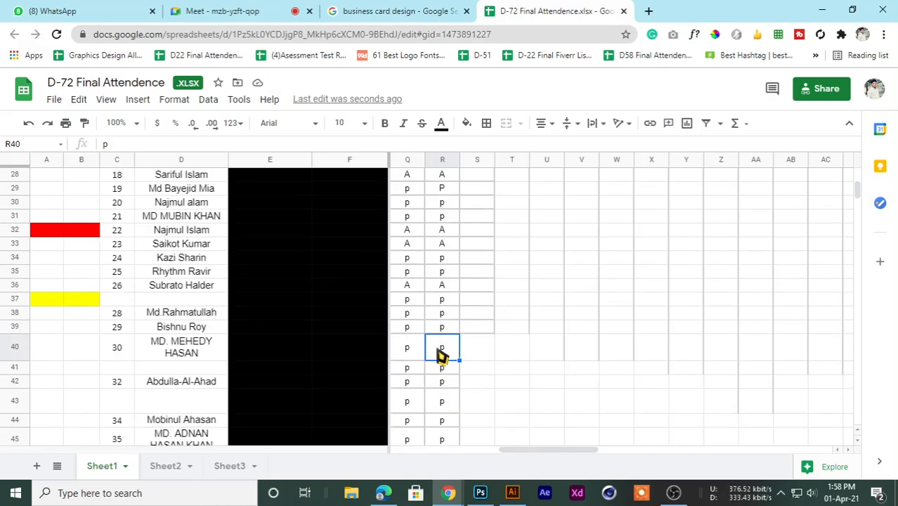
scroll(439, 355, down, 1)
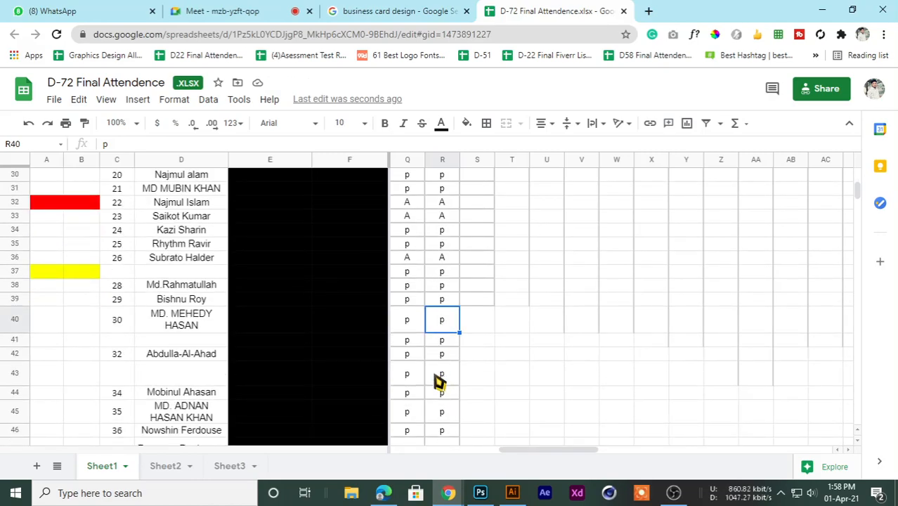
click(442, 355)
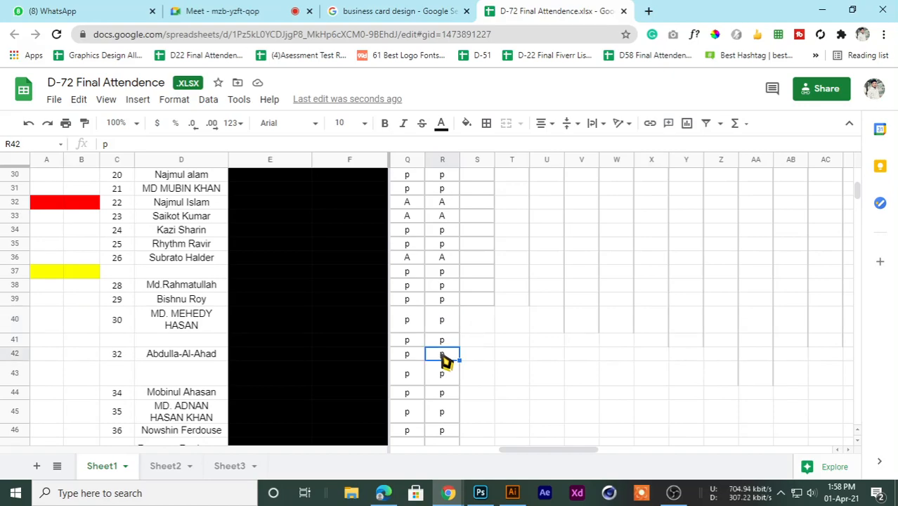
scroll(446, 364, down, 2)
click(442, 320)
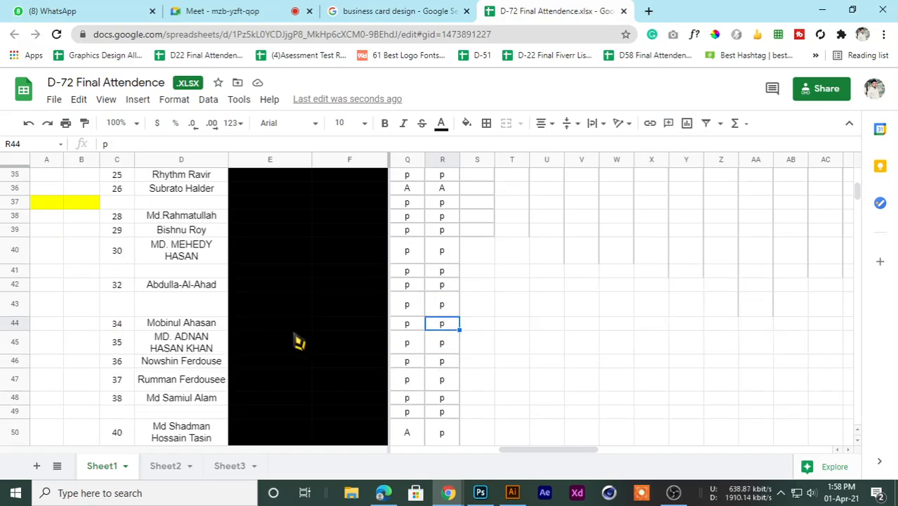
click(449, 345)
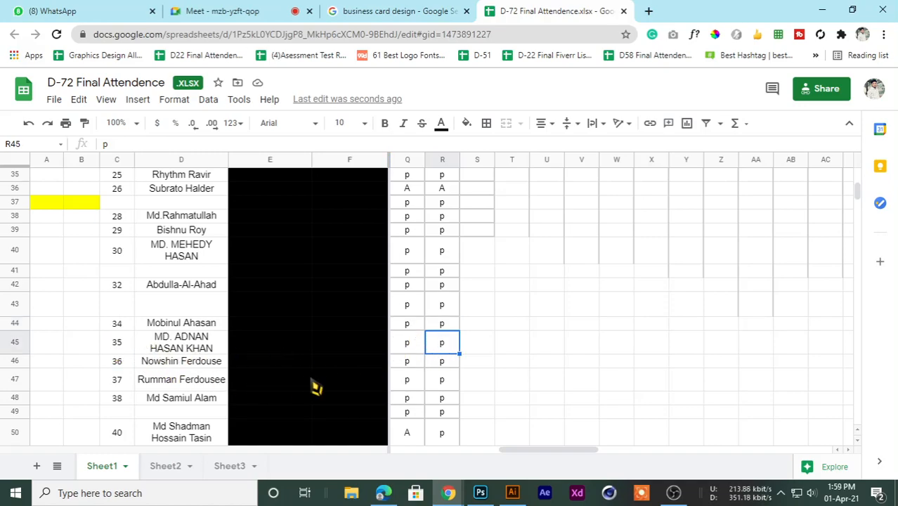
click(433, 366)
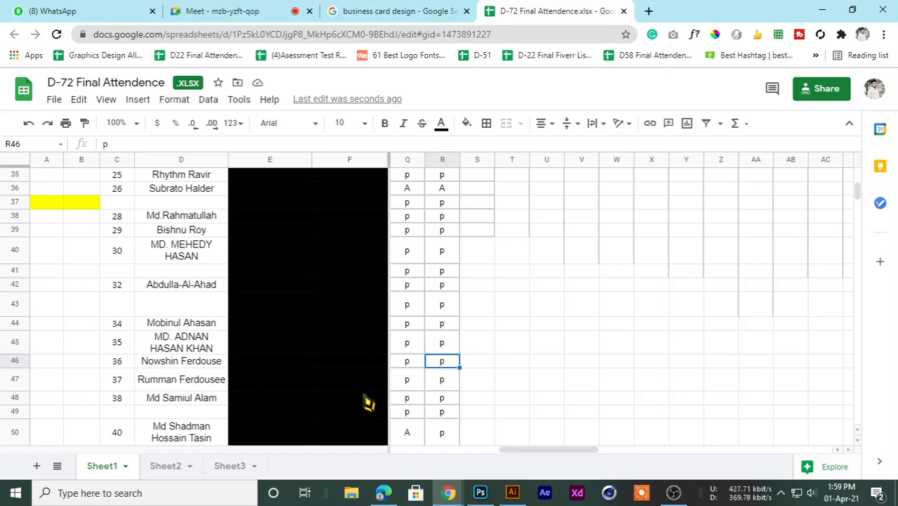
Go through the day 9 entries of the students with serial numbers 37 to 46, from R47 to R55.
click(453, 385)
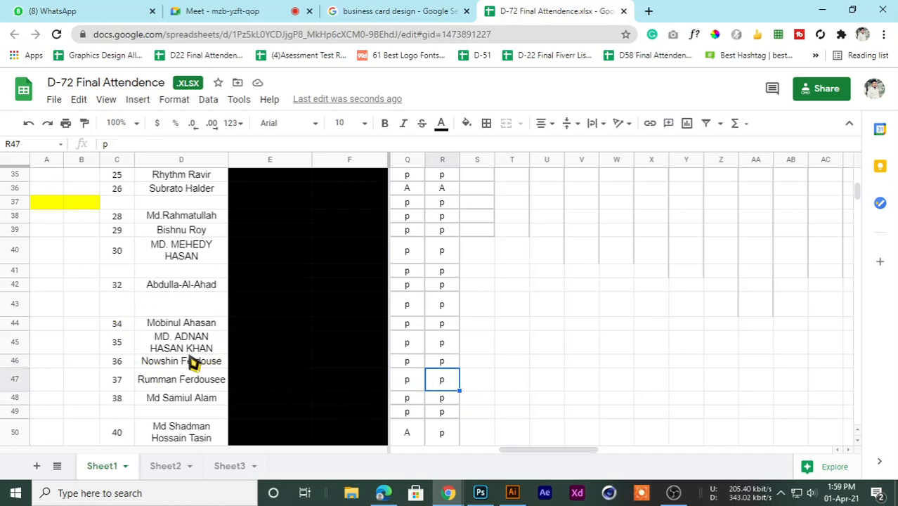
scroll(331, 351, down, 1)
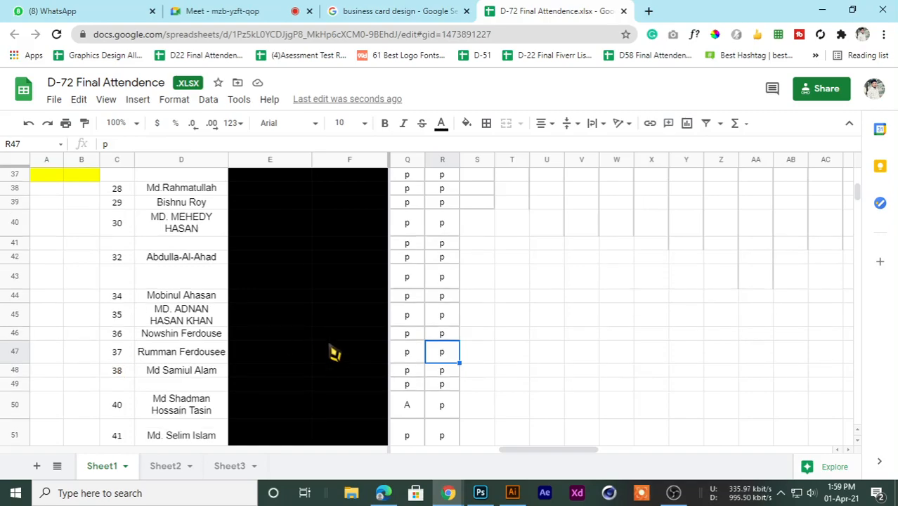
scroll(435, 290, down, 1)
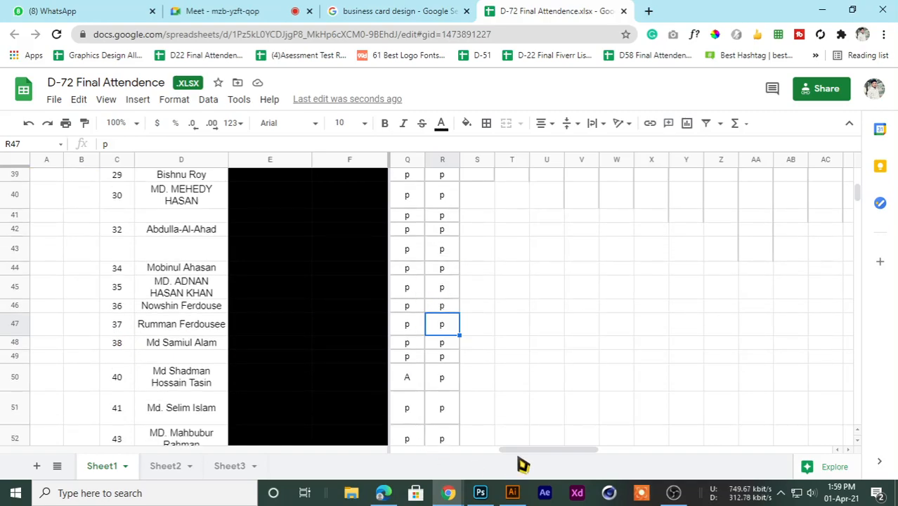
drag(522, 450, 533, 451)
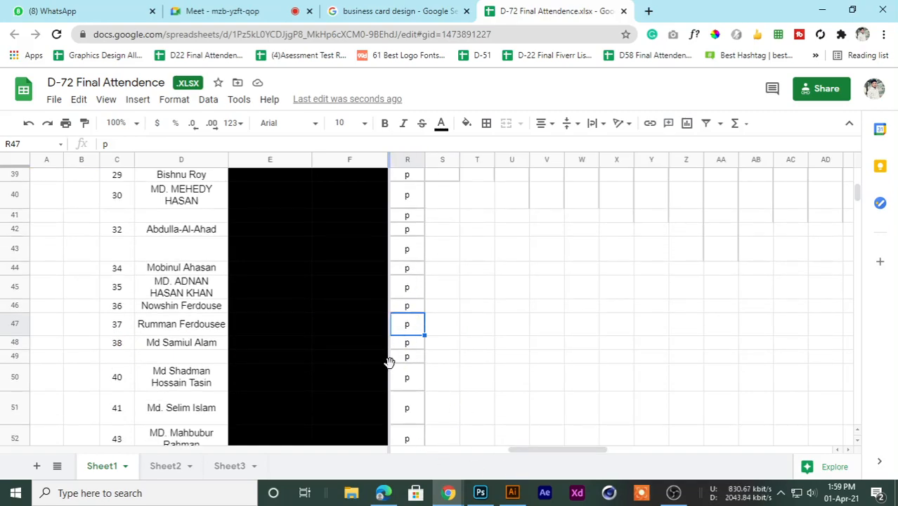
click(178, 345)
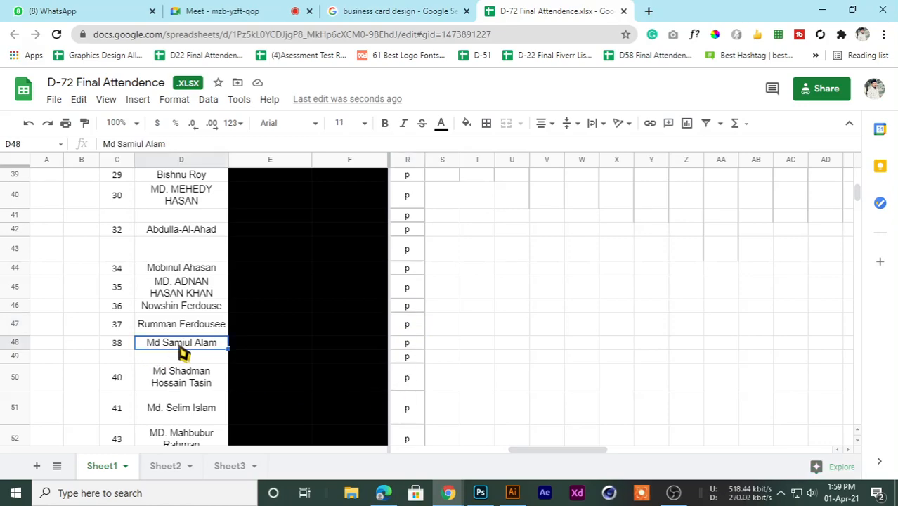
click(399, 346)
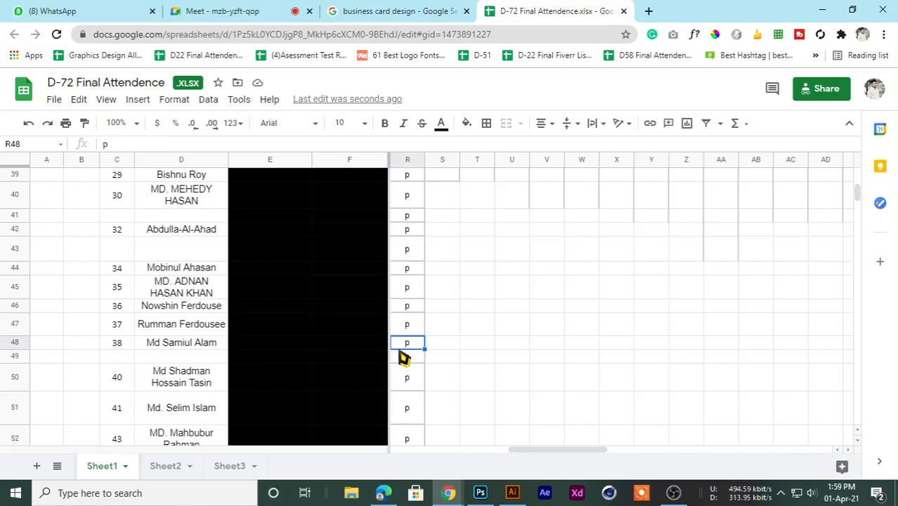
click(181, 377)
scroll(312, 398, down, 2)
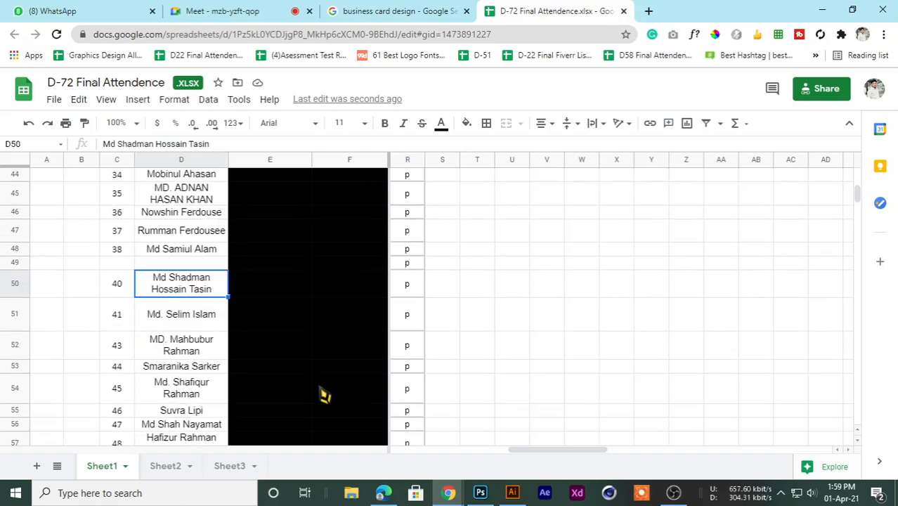
click(163, 325)
click(173, 347)
click(180, 369)
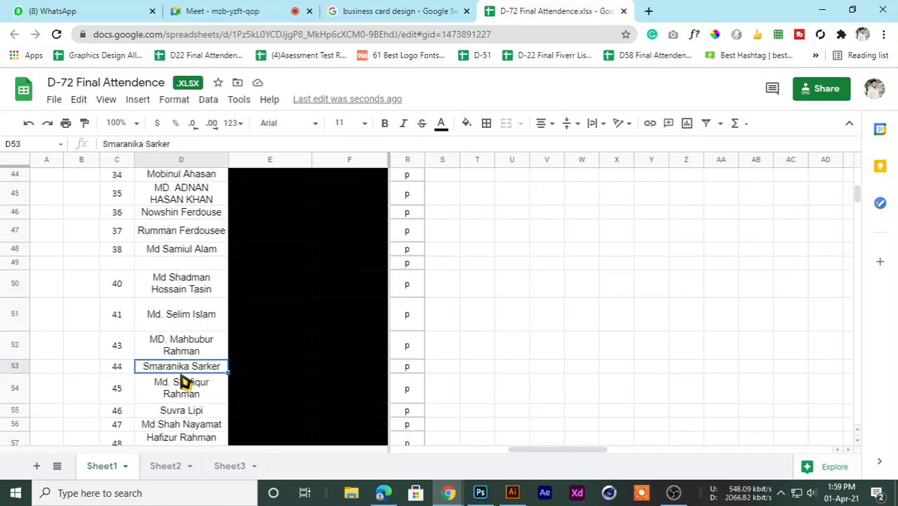
click(180, 387)
scroll(176, 397, down, 1)
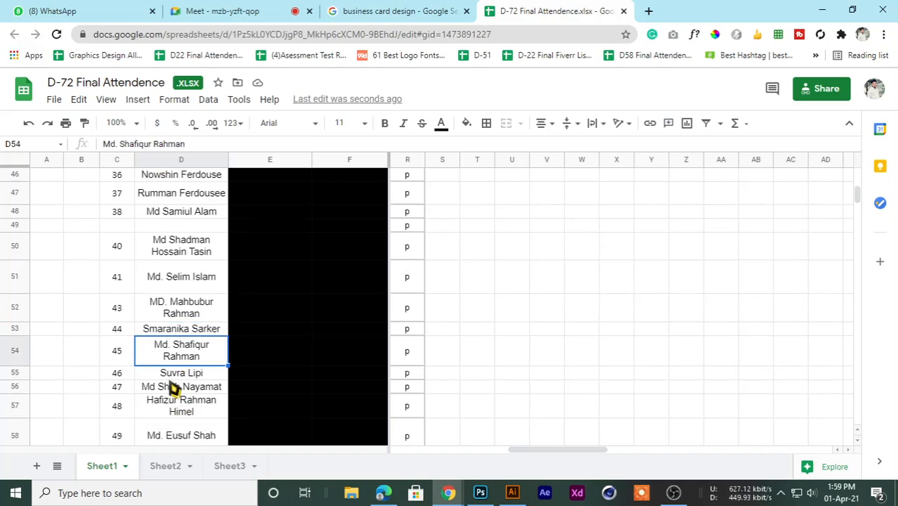
click(172, 377)
Mark the student with serial number 47 absent for day 9 by entering "A" in cell R56.
click(168, 391)
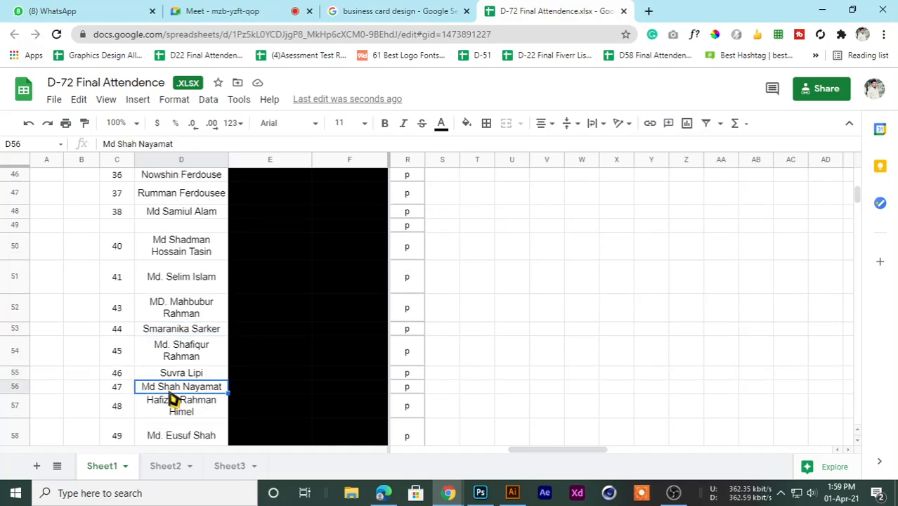
click(402, 387)
scroll(151, 362, down, 1)
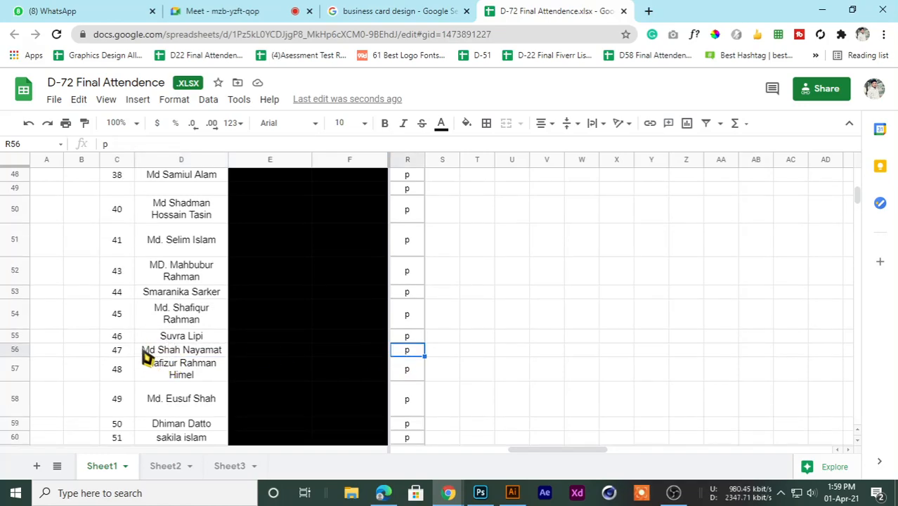
click(144, 352)
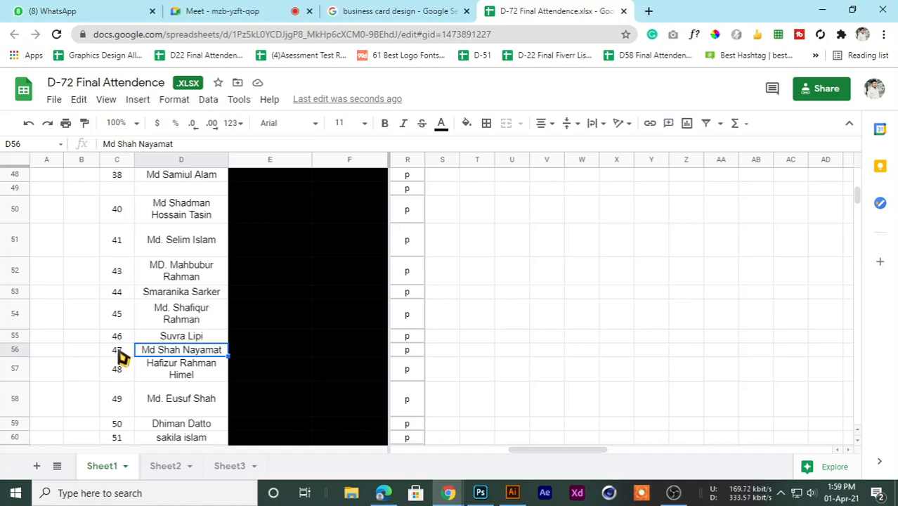
click(118, 348)
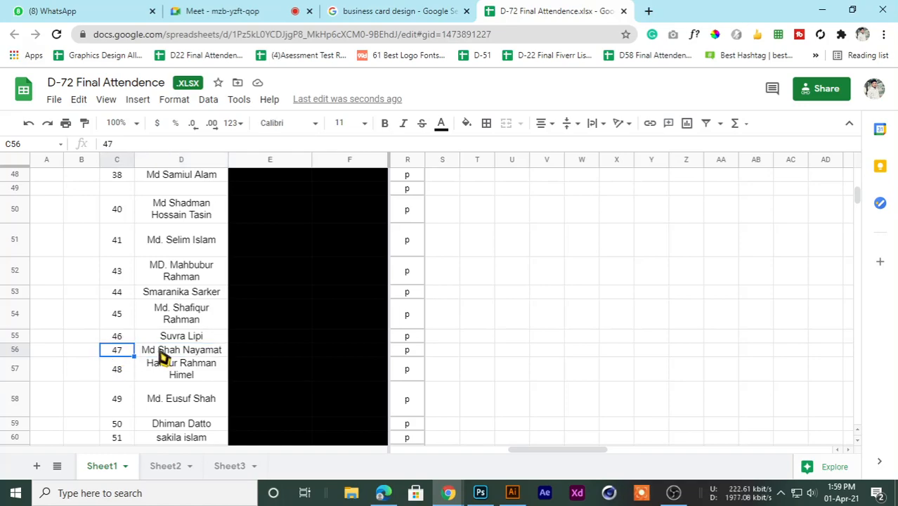
scroll(161, 356, down, 1)
click(112, 346)
click(168, 350)
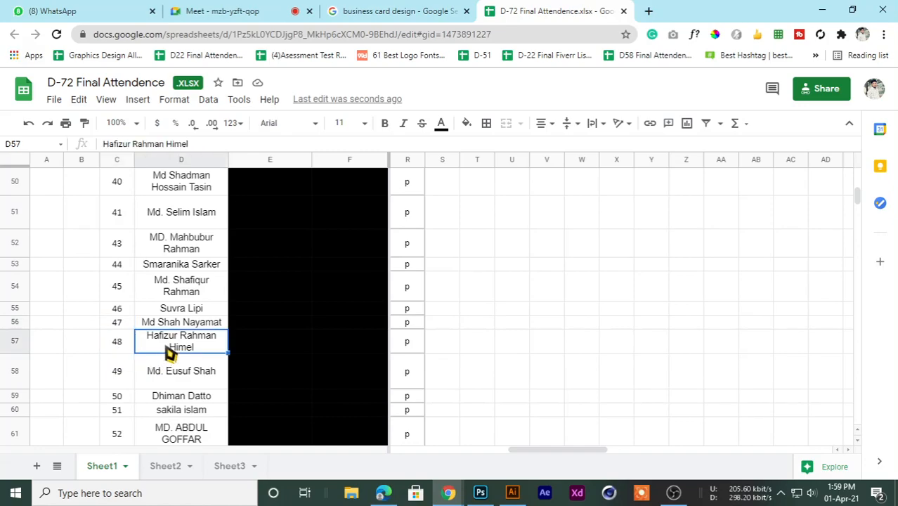
click(398, 324)
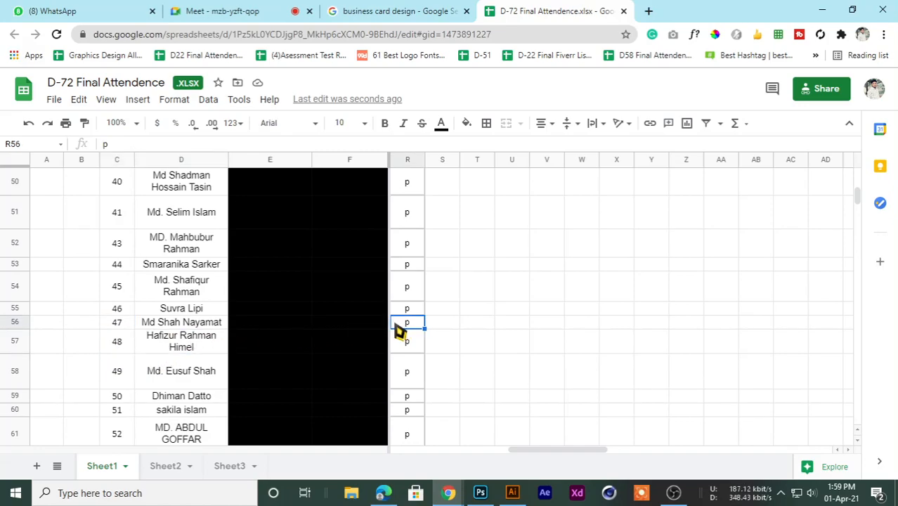
text(A)
key(Return)
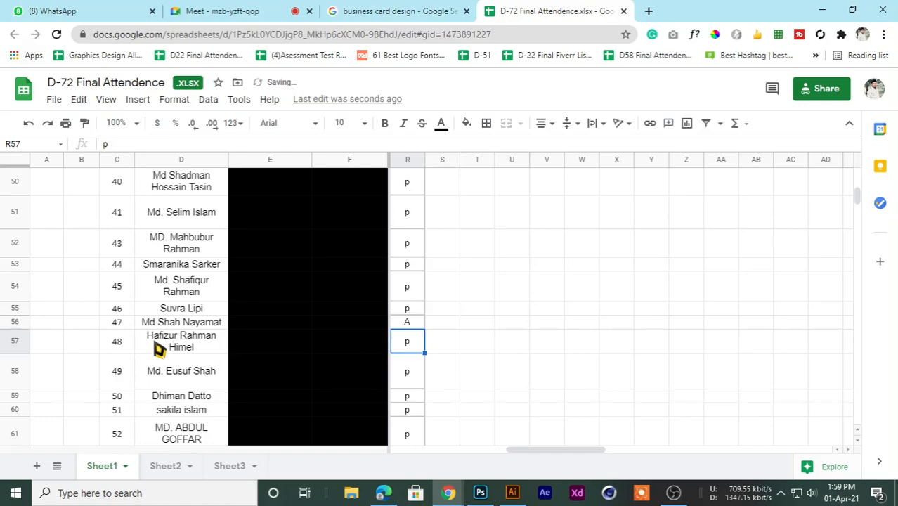
Go through serial numbers 49 to 51 and mark the student with serial number 51 absent for day 9 with "A" in R60.
click(120, 378)
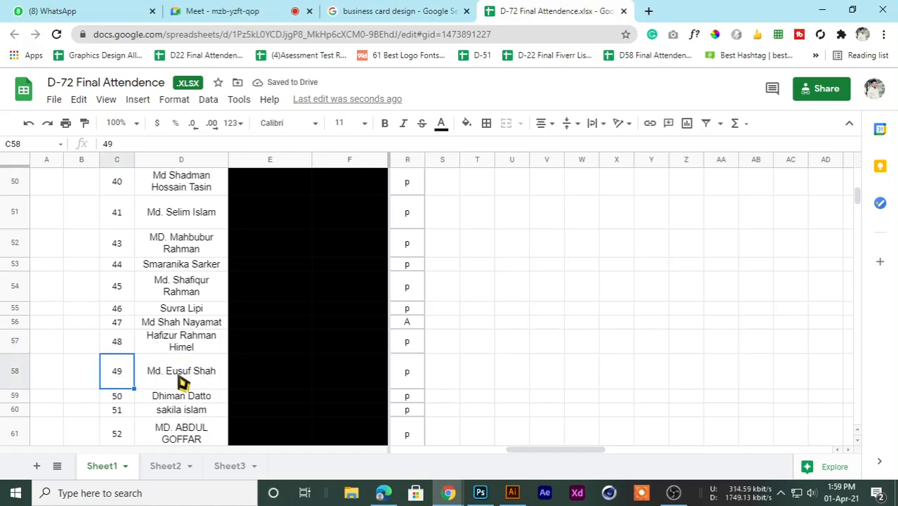
scroll(170, 394, down, 1)
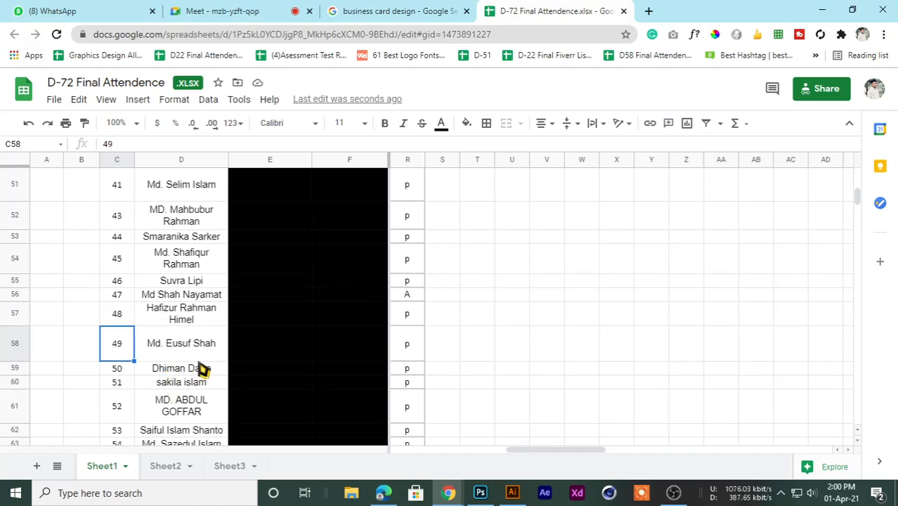
click(145, 373)
click(183, 387)
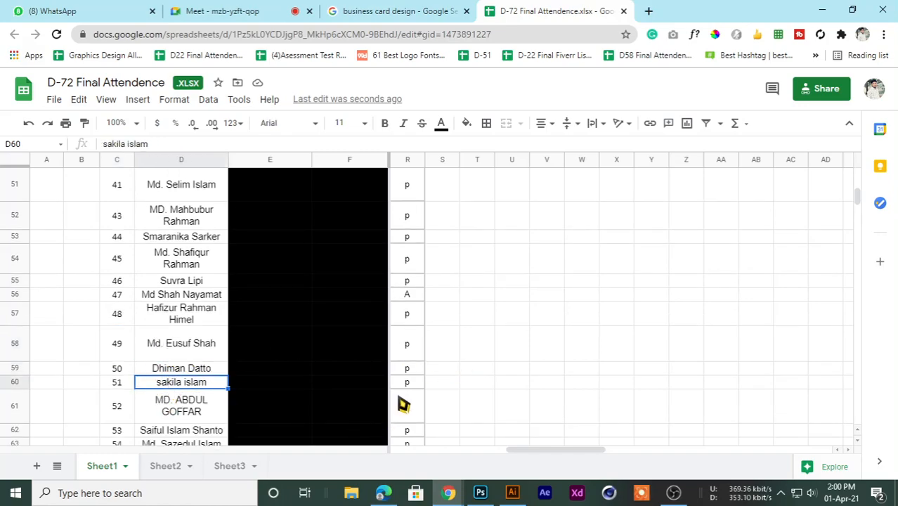
click(410, 385)
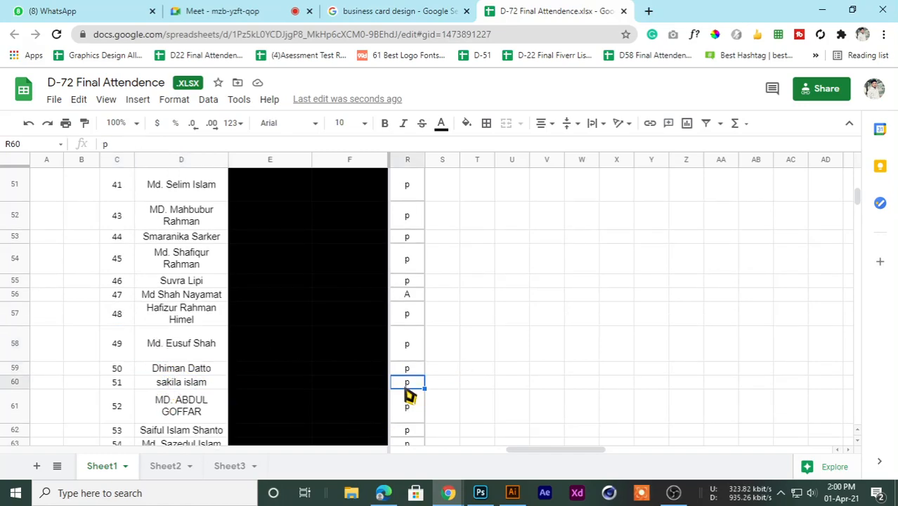
text(A)
click(403, 409)
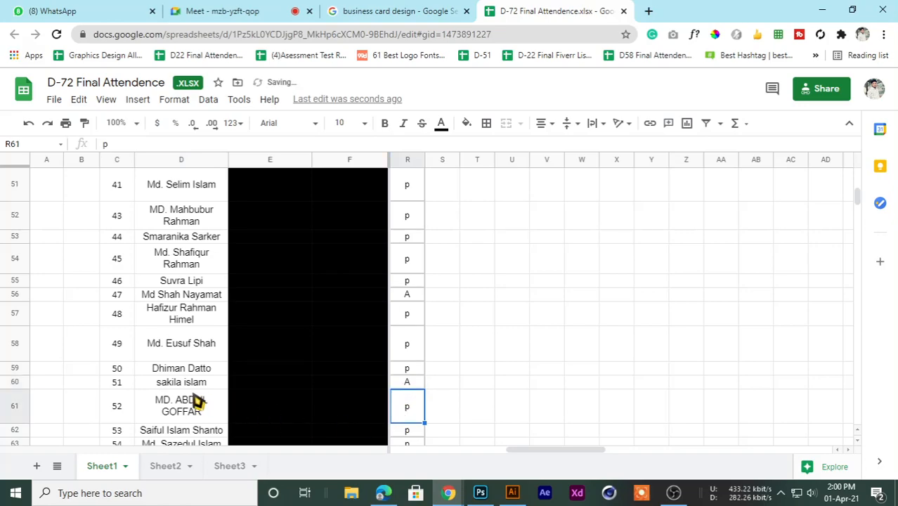
Enter "A" in R61 as the day 9 entry of the student with serial number 52.
click(179, 417)
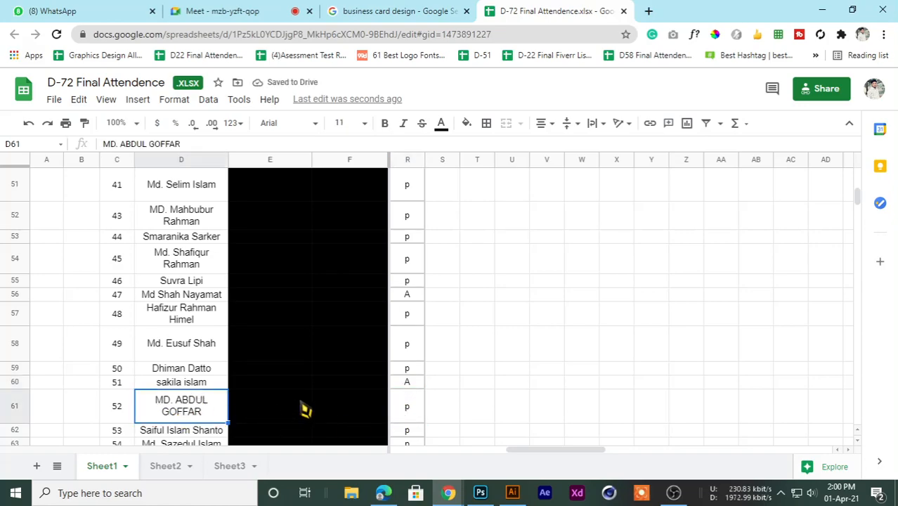
scroll(390, 411, down, 1)
drag(517, 457, 513, 457)
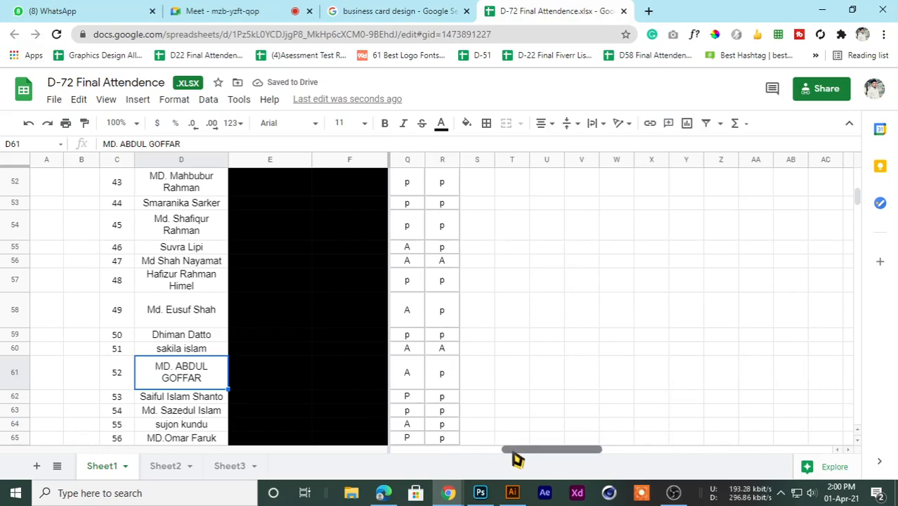
click(441, 378)
text(A)
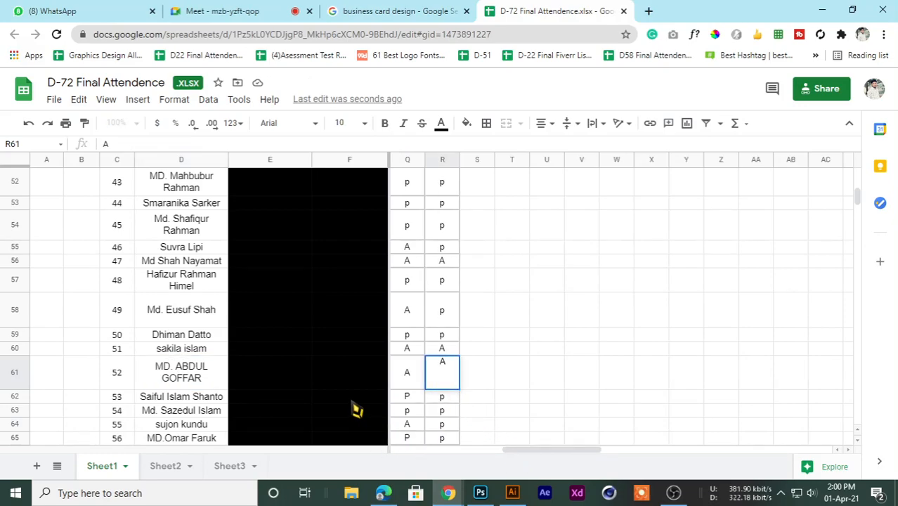
Check the participants in the Meet call and enter "P" in R61 for the student with serial number 52.
click(232, 11)
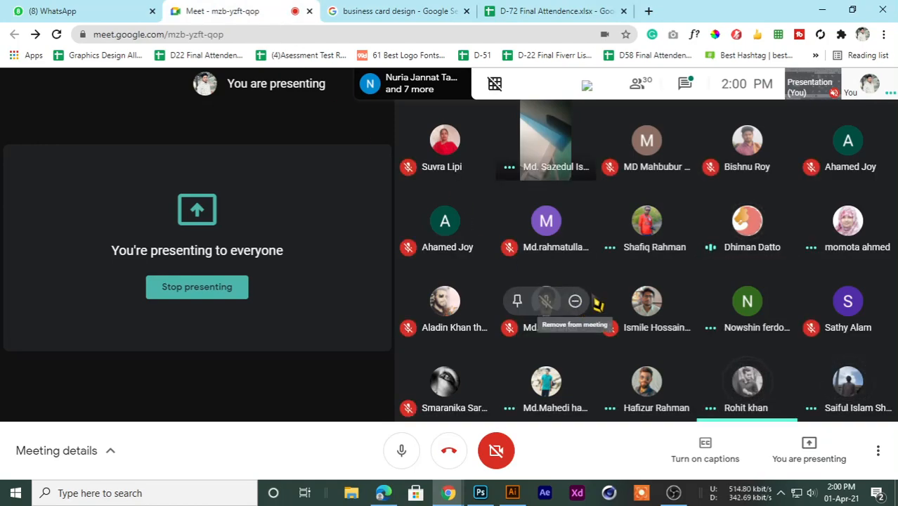
click(558, 12)
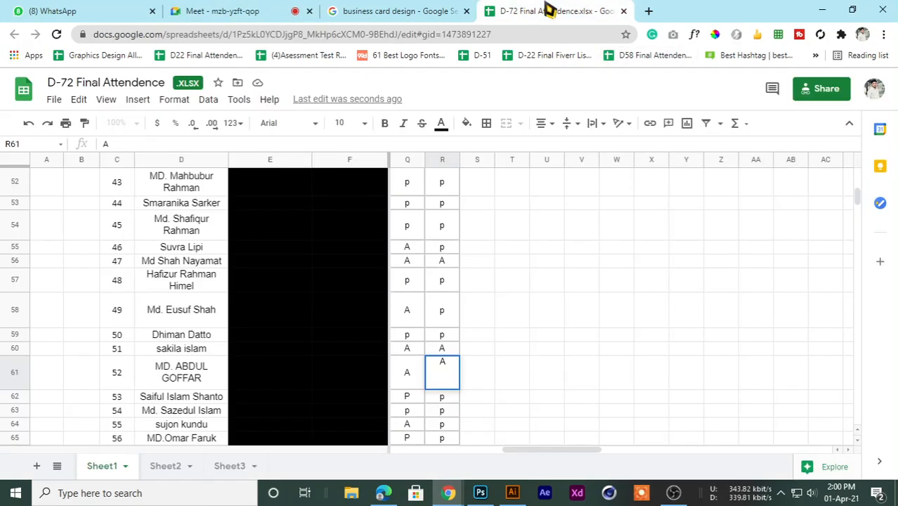
click(453, 357)
text(P)
click(496, 376)
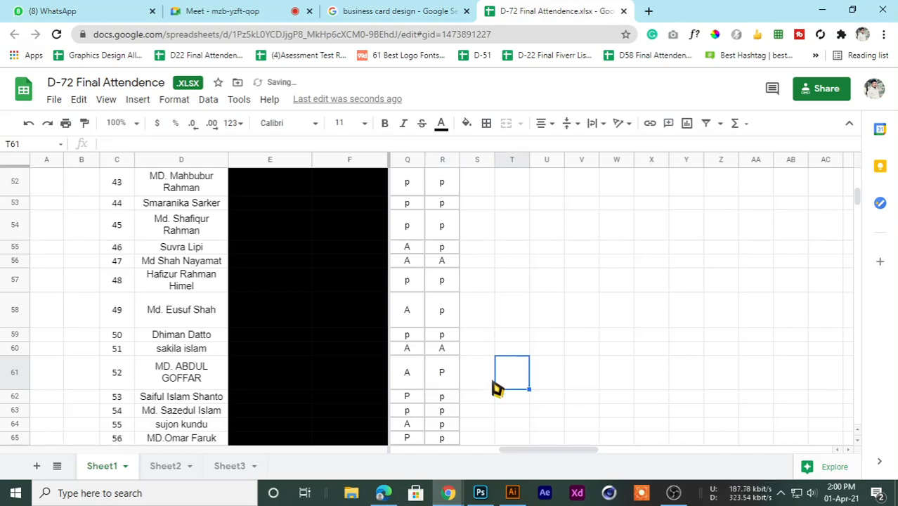
Mark the student with serial number 52 absent for day 9 by replacing the entry in R61 with "A".
click(452, 380)
text(A)
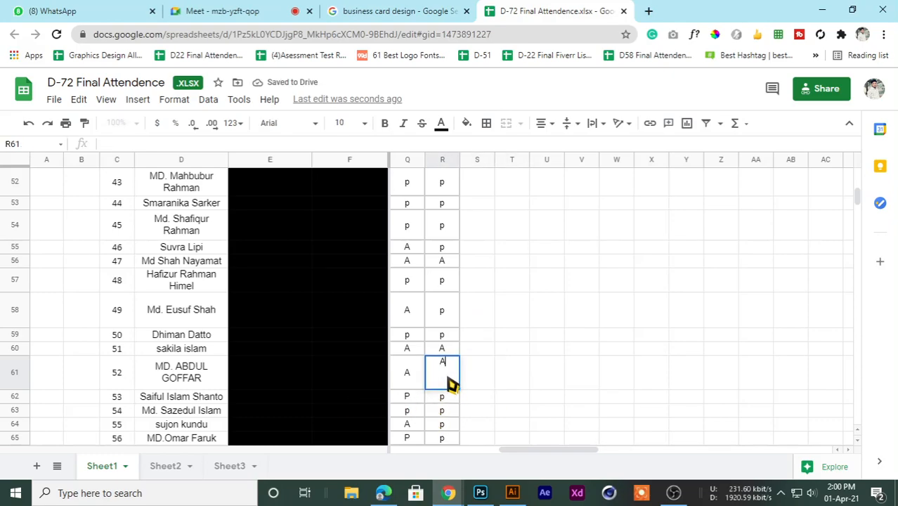
click(448, 402)
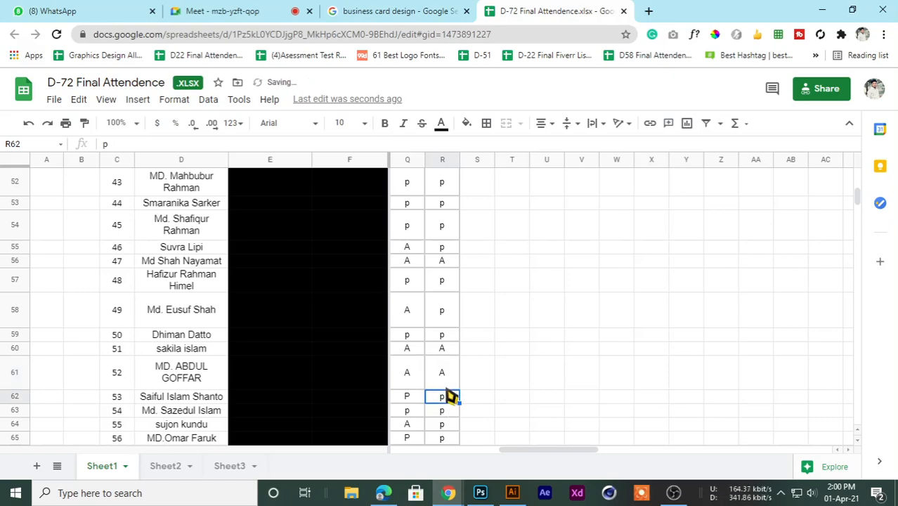
Go through the students with serial numbers 53 to 55 and select R64, the day 9 entry of serial number 55.
scroll(325, 418, down, 1)
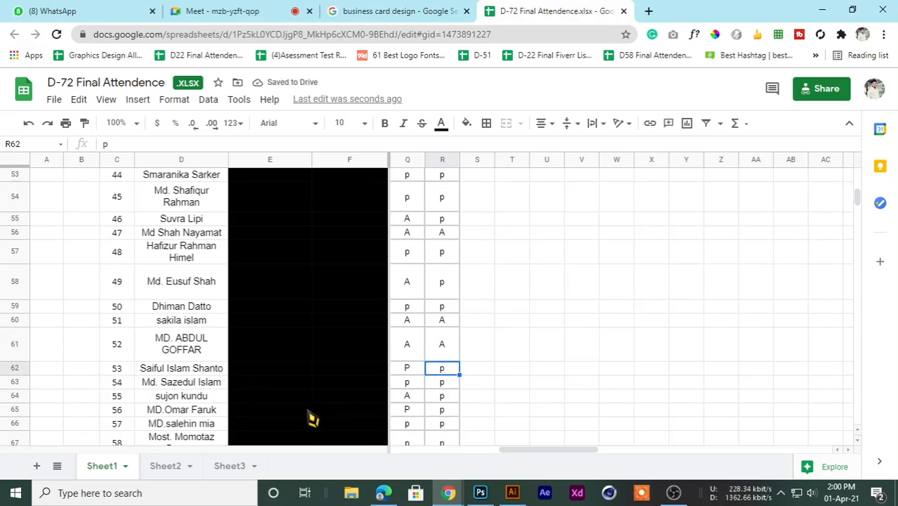
click(112, 369)
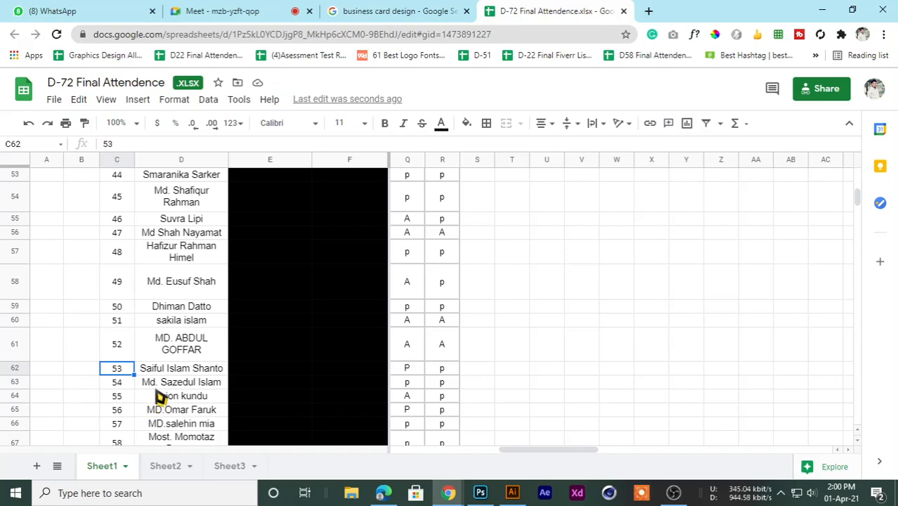
click(160, 385)
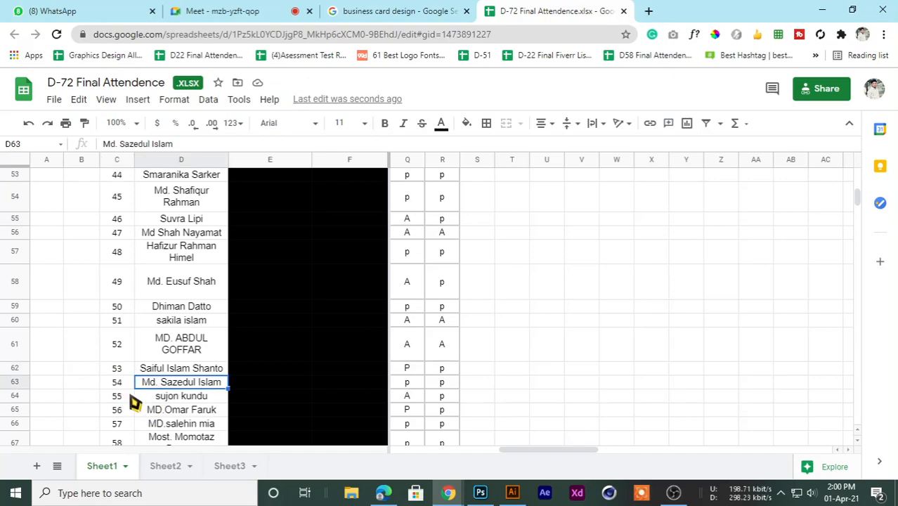
click(177, 399)
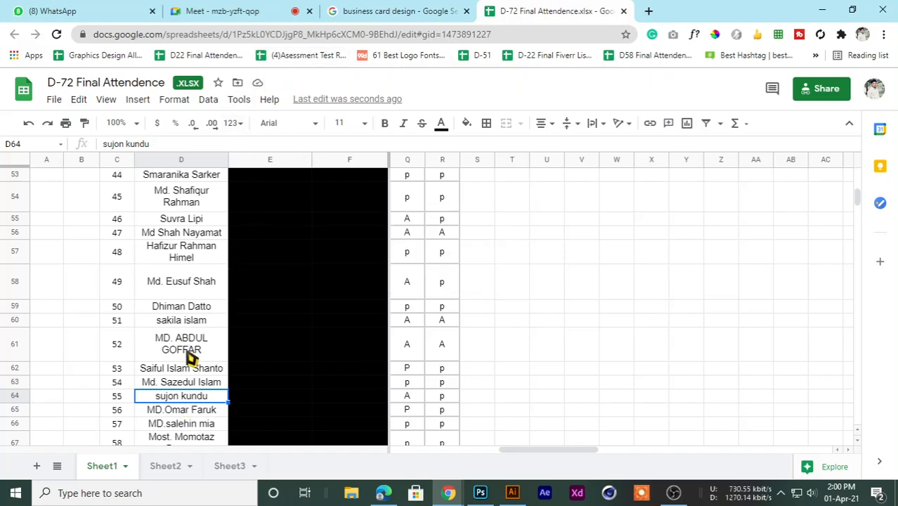
click(437, 398)
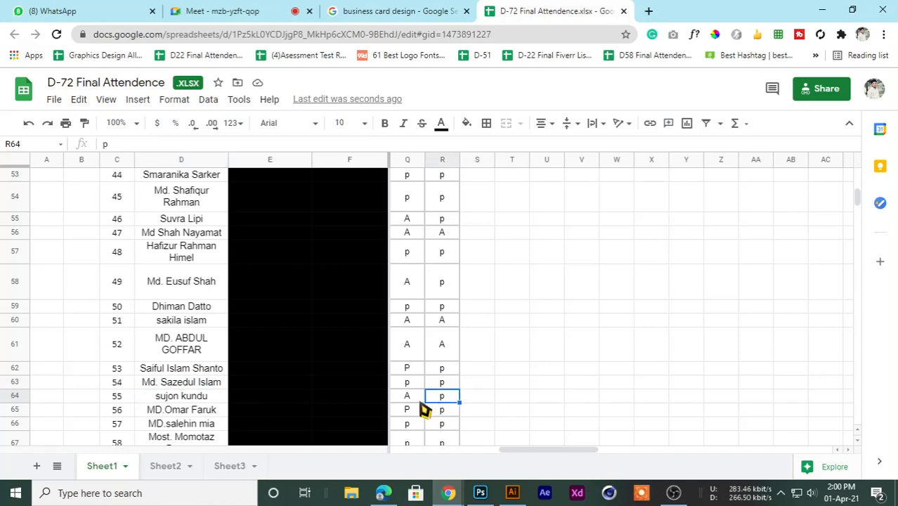
Check the participants in the Meet call for the student with serial number 55 and return to the attendance spreadsheet.
click(220, 10)
mouse_move(439, 312)
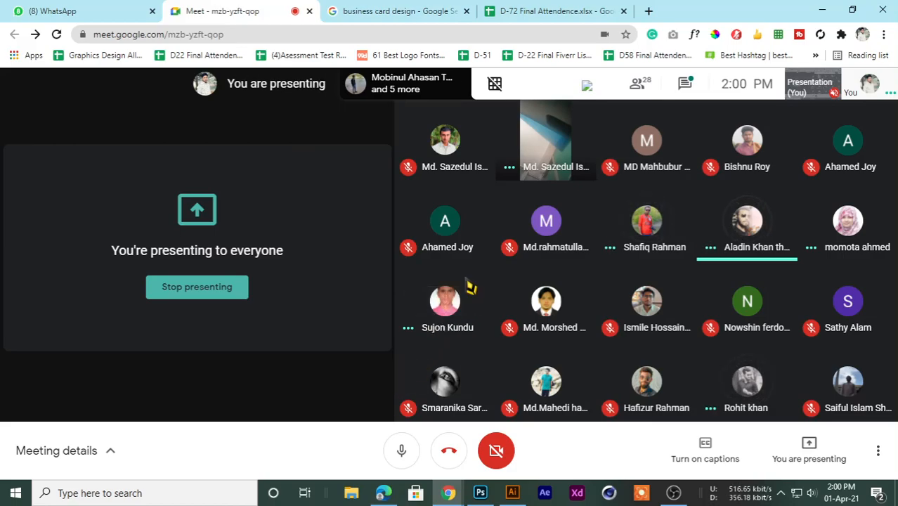
click(450, 10)
click(555, 11)
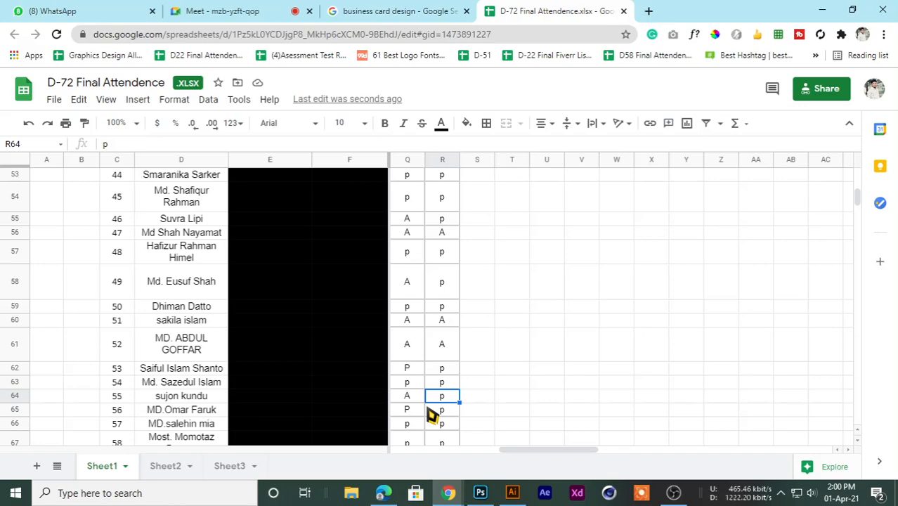
click(221, 10)
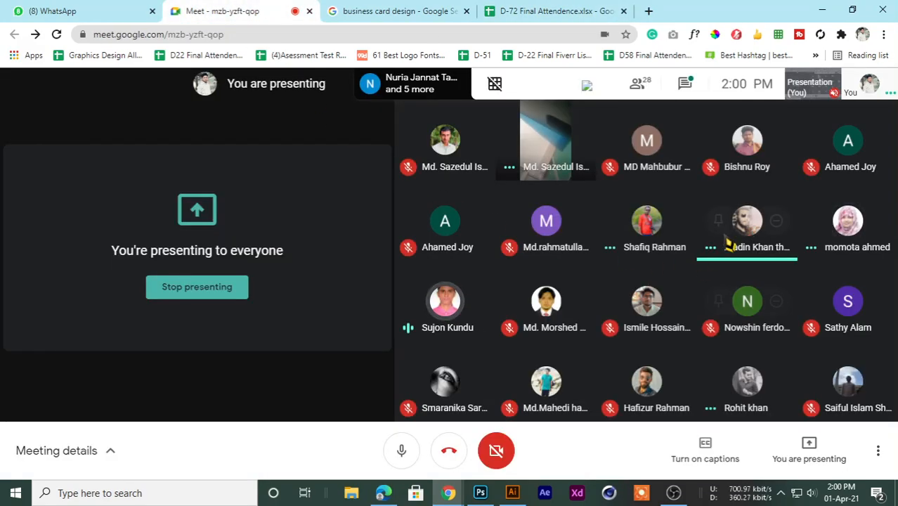
click(517, 10)
Go through serial numbers 56 to 59 and mark the student with serial number 59 absent for day 9 with "A" in R68.
scroll(277, 365, down, 1)
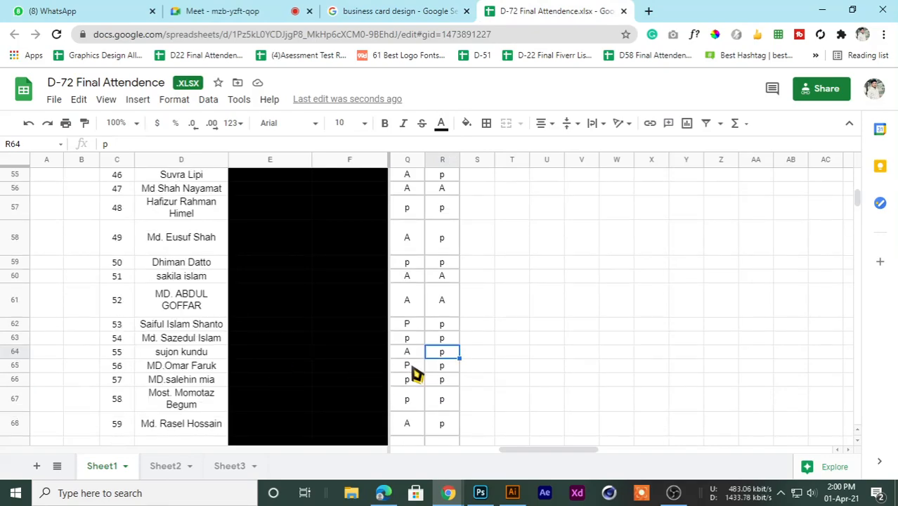
click(443, 366)
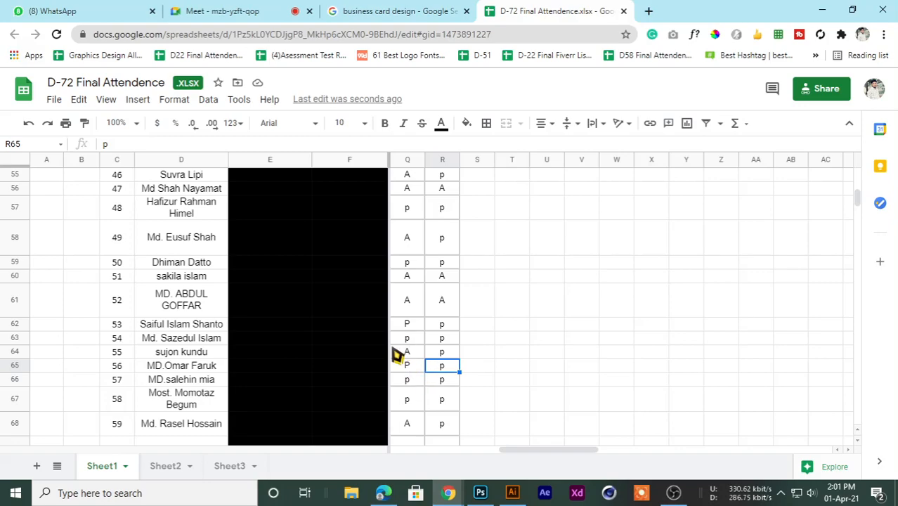
click(454, 383)
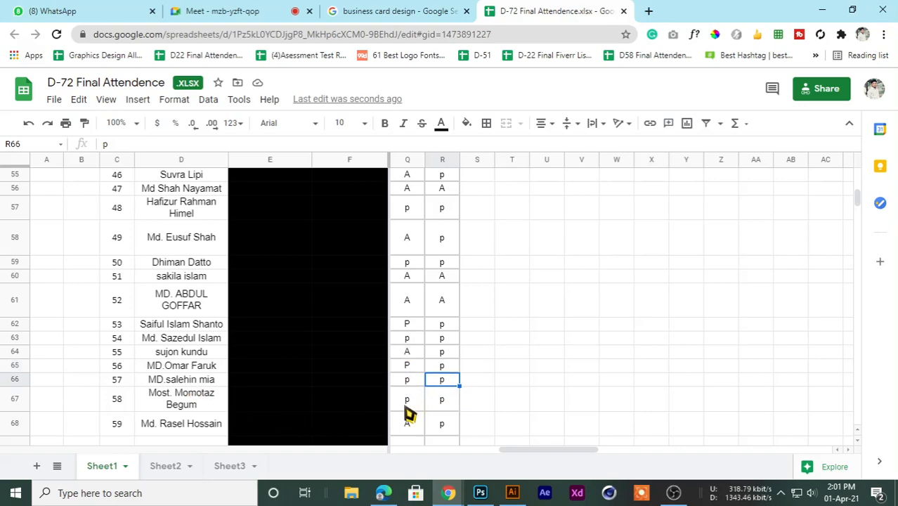
scroll(414, 411, down, 1)
click(450, 380)
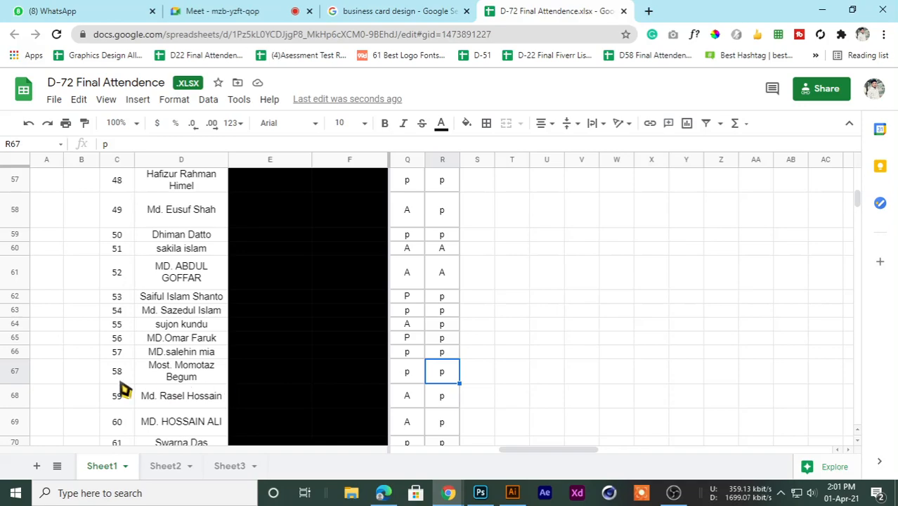
click(435, 406)
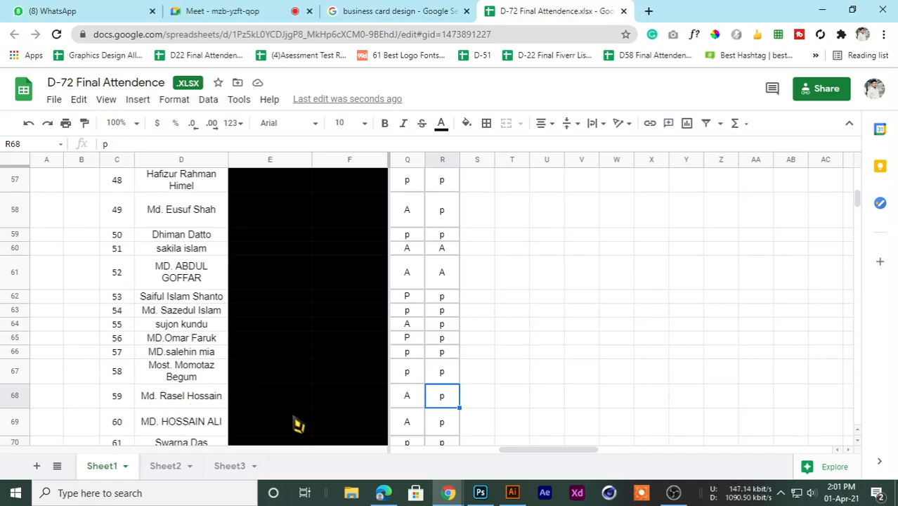
text(A)
key(Return)
Renumber the last two listed students in C71 and C72 as 62 and 63 so they continue from serial number 61.
scroll(445, 416, down, 2)
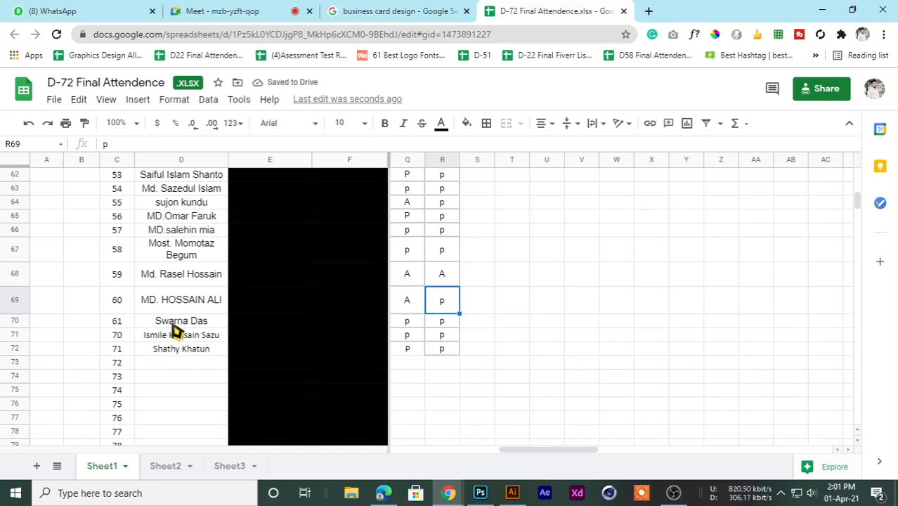
click(176, 325)
click(120, 338)
click(123, 325)
click(130, 337)
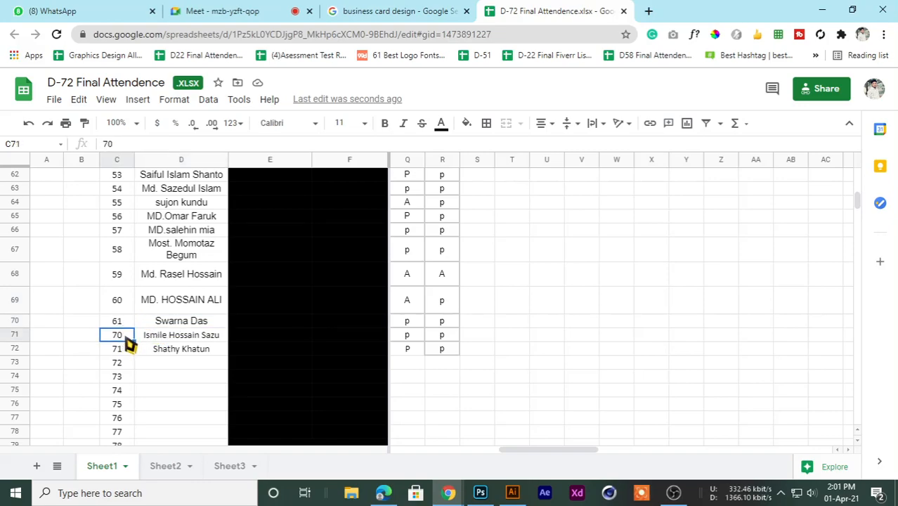
text(62)
key(Return)
click(124, 327)
drag(129, 329, 134, 351)
click(92, 339)
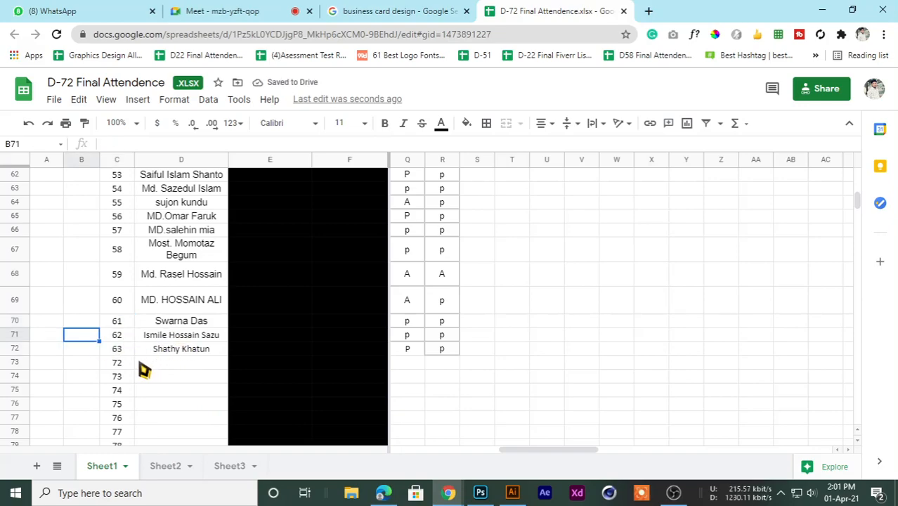
Go through the names of the students with serial numbers 61 to 63 for the day 9 roll call.
click(186, 324)
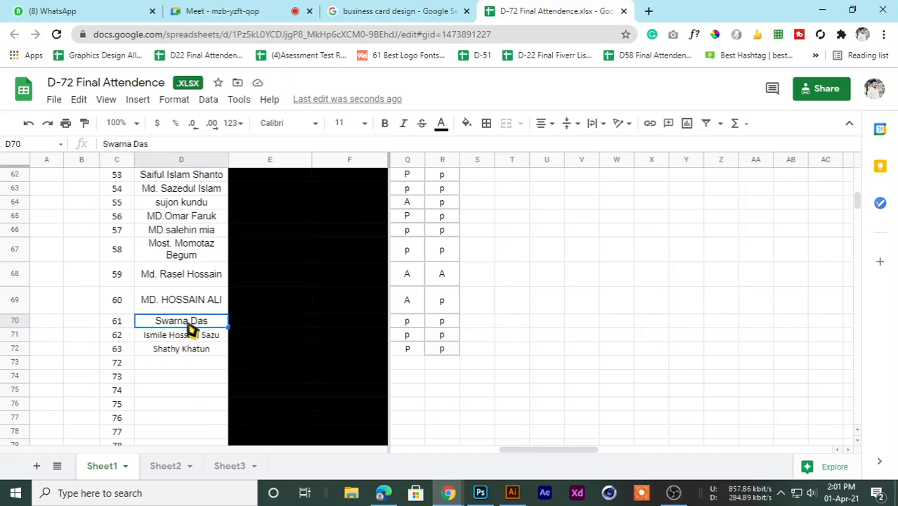
click(157, 338)
click(172, 351)
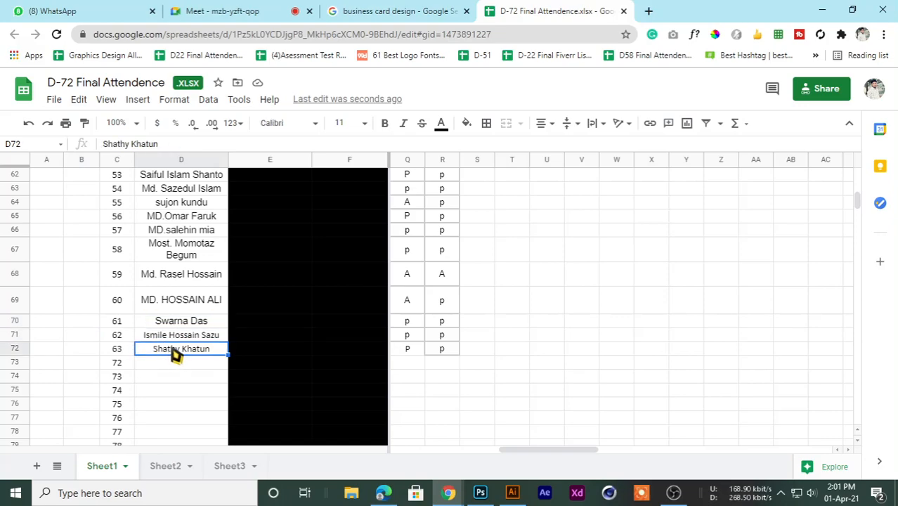
click(177, 337)
click(173, 324)
click(173, 347)
click(173, 338)
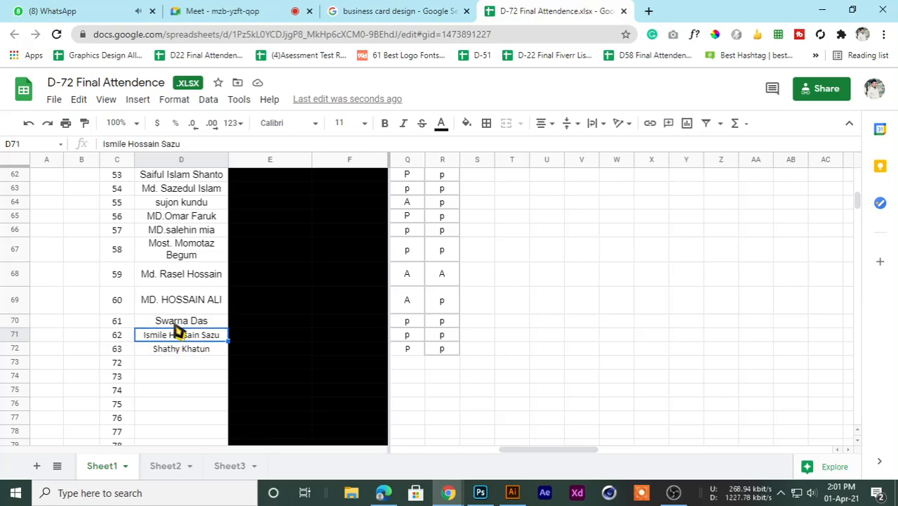
click(175, 325)
click(191, 354)
click(197, 337)
click(177, 321)
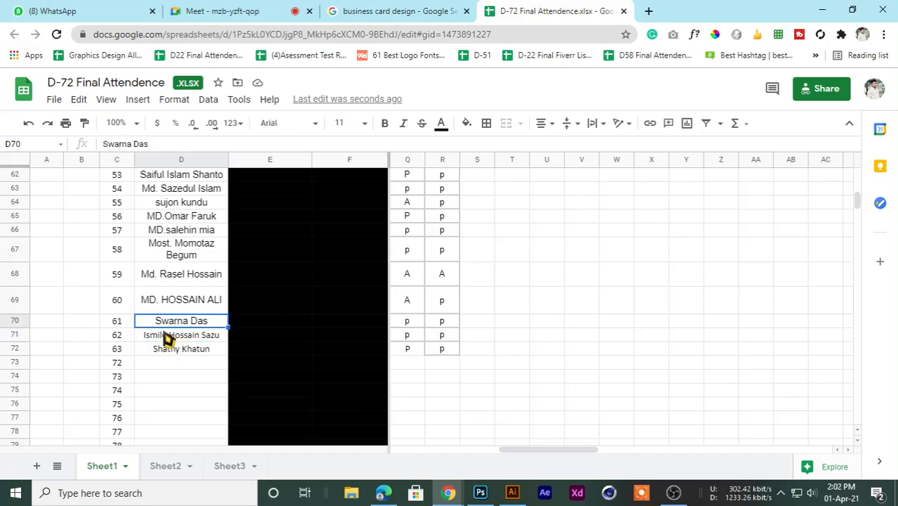
Mark the student with serial number 60 absent for day 9 by entering "A" in R69.
click(198, 302)
click(442, 302)
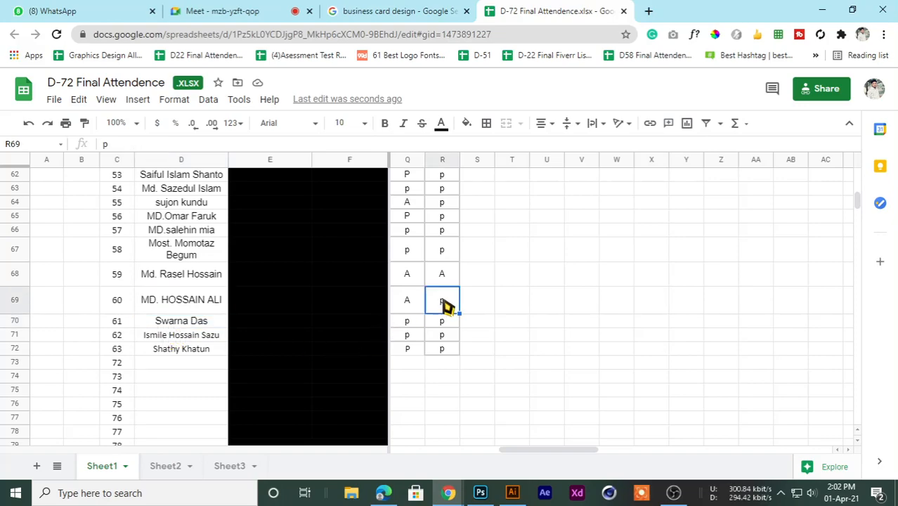
text(A)
click(353, 366)
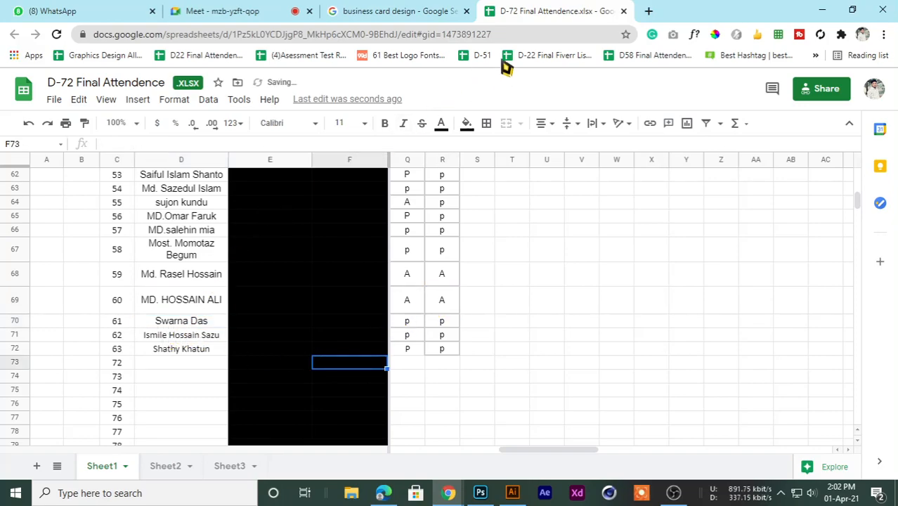
Close the attendance spreadsheet and stop presenting in the Meet call.
middle_click(580, 8)
click(250, 10)
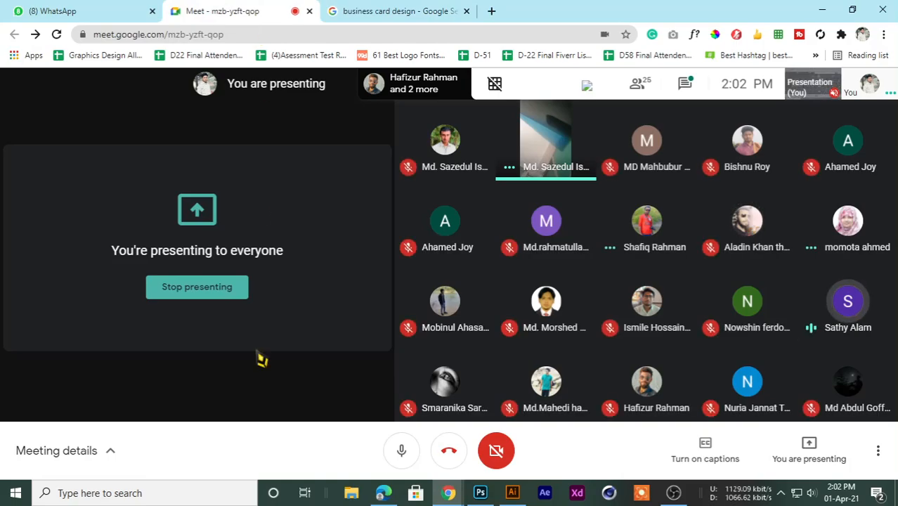
click(199, 292)
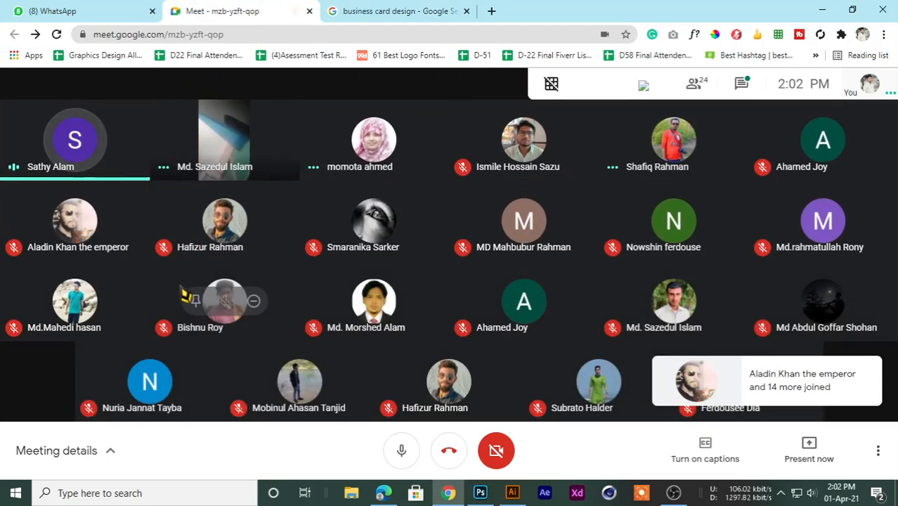
click(379, 10)
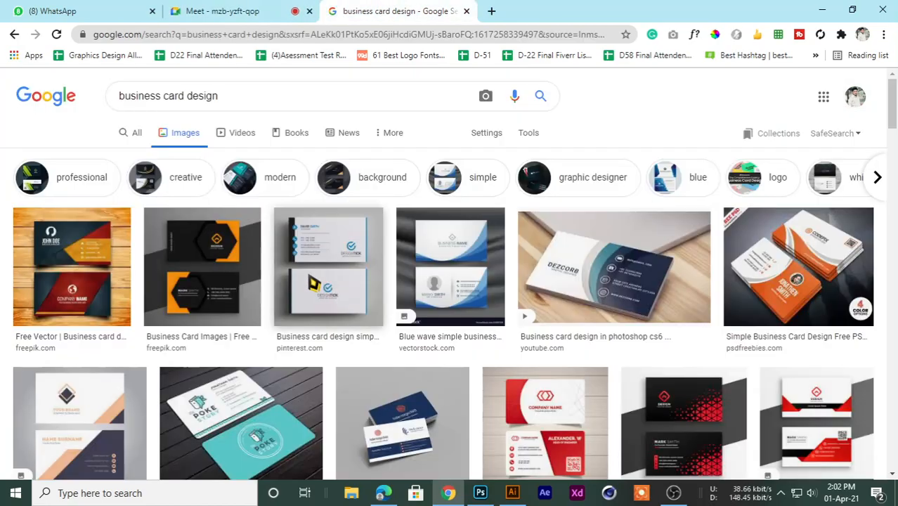
click(240, 6)
click(21, 7)
click(231, 7)
click(366, 9)
click(273, 5)
click(394, 9)
Reopen the D-72 Final Attendence.xlsx spreadsheet from the browsing history in a new tab.
click(491, 11)
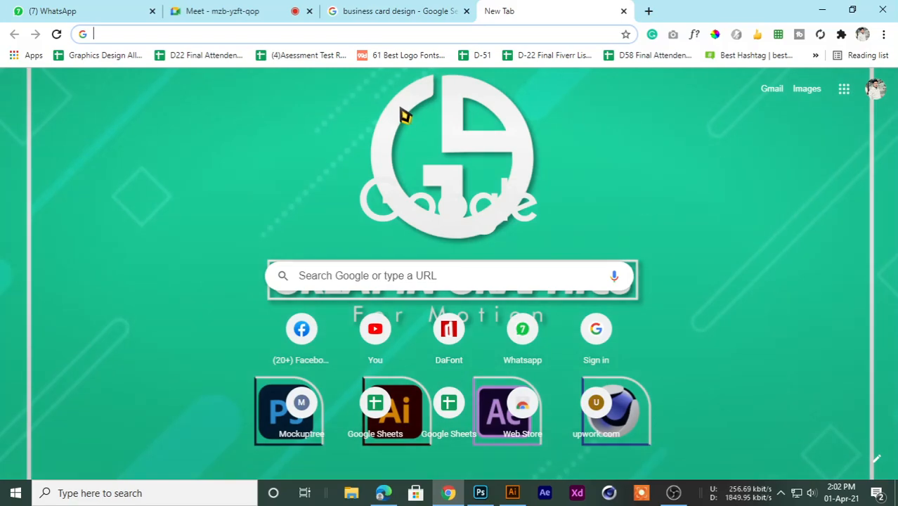
key(ctrl+h)
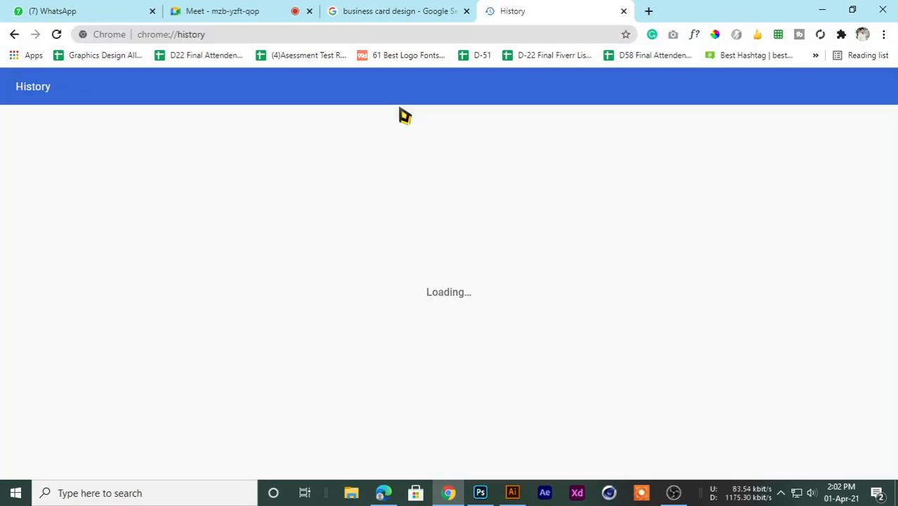
click(347, 221)
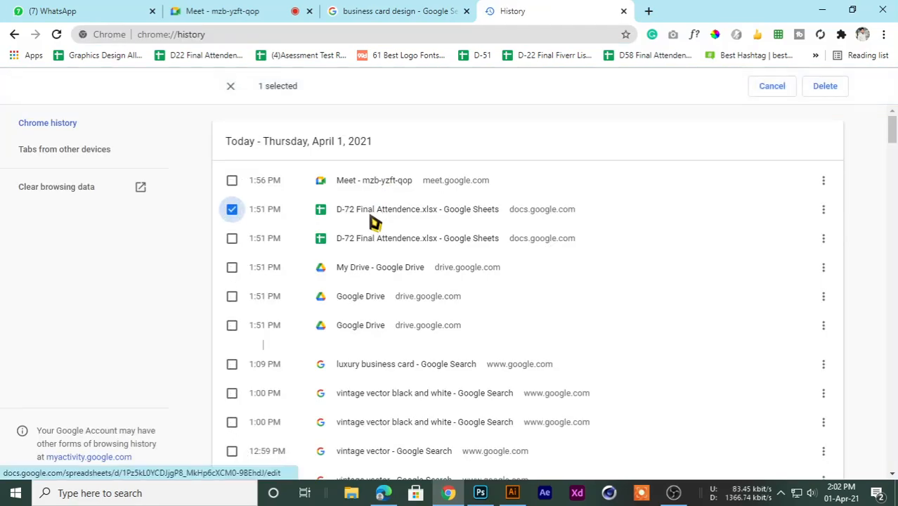
click(376, 212)
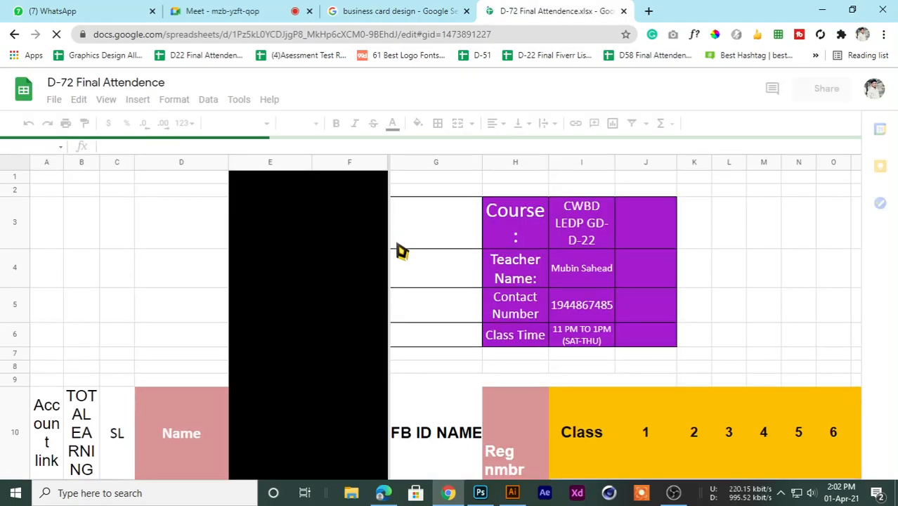
Fill the present mark "p" across J71:O72 for the earlier classes of serial numbers 62 and 63, and look over the attendance entries.
scroll(401, 281, down, 5)
scroll(420, 341, down, 15)
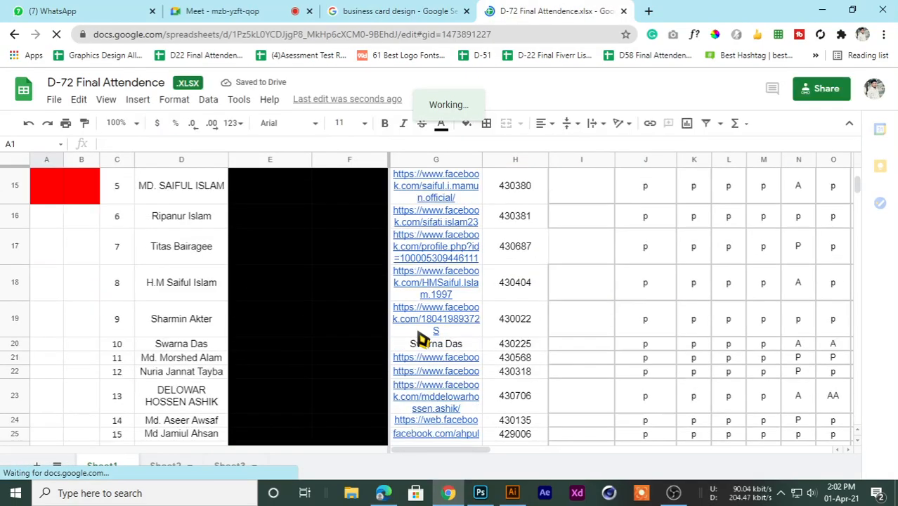
scroll(397, 342, down, 3)
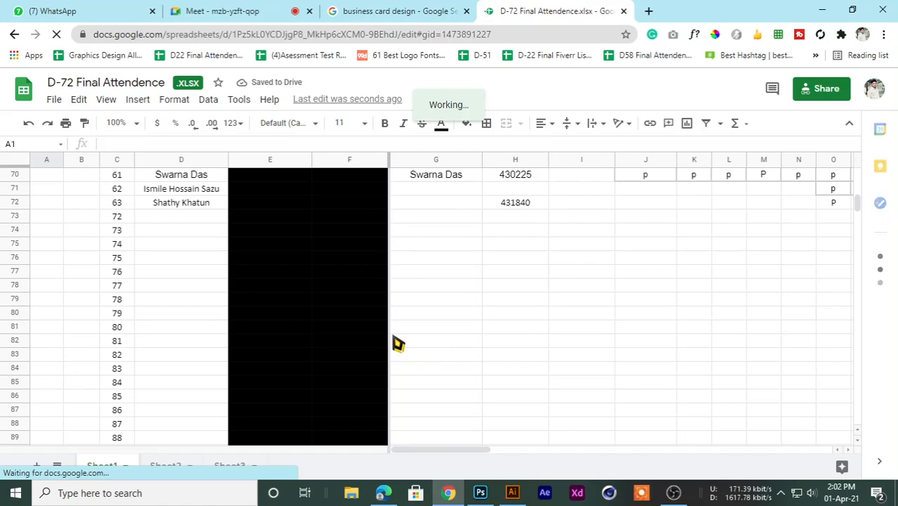
scroll(414, 359, up, 1)
drag(428, 450, 465, 458)
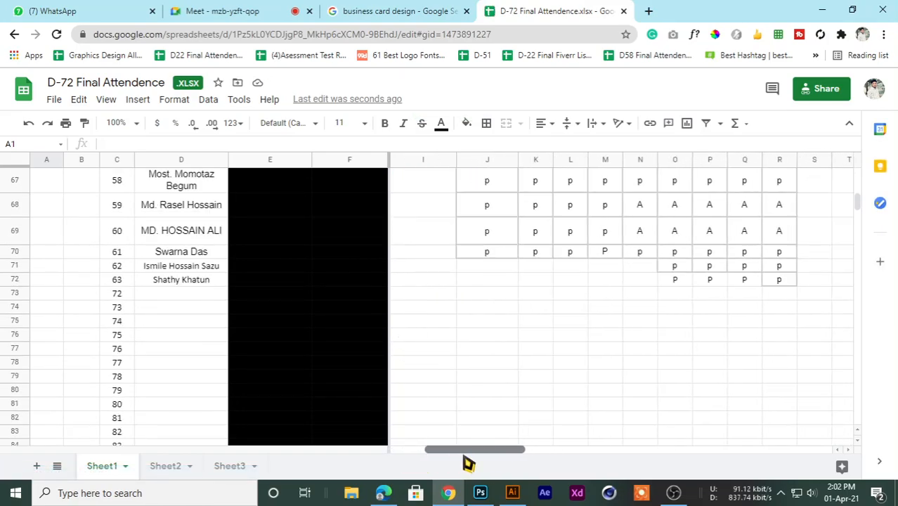
drag(688, 269, 463, 298)
scroll(482, 333, up, 3)
scroll(482, 333, up, 20)
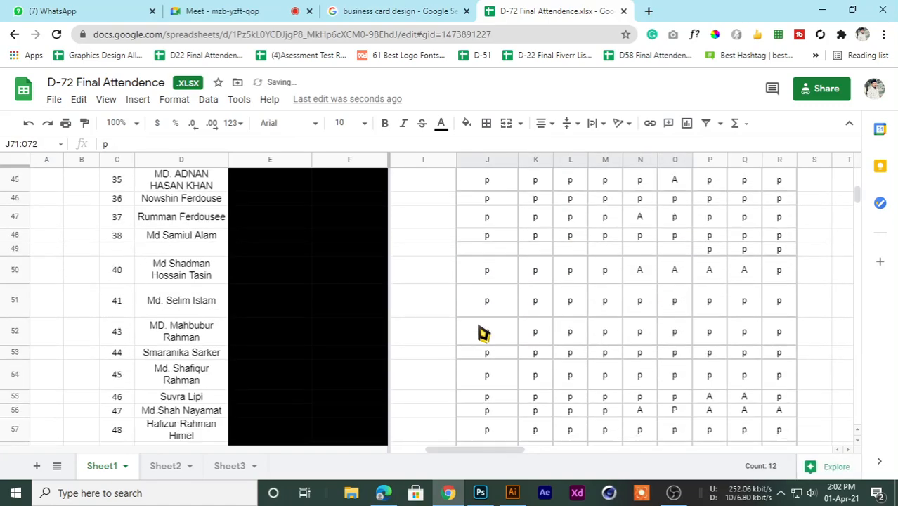
scroll(503, 323, down, 20)
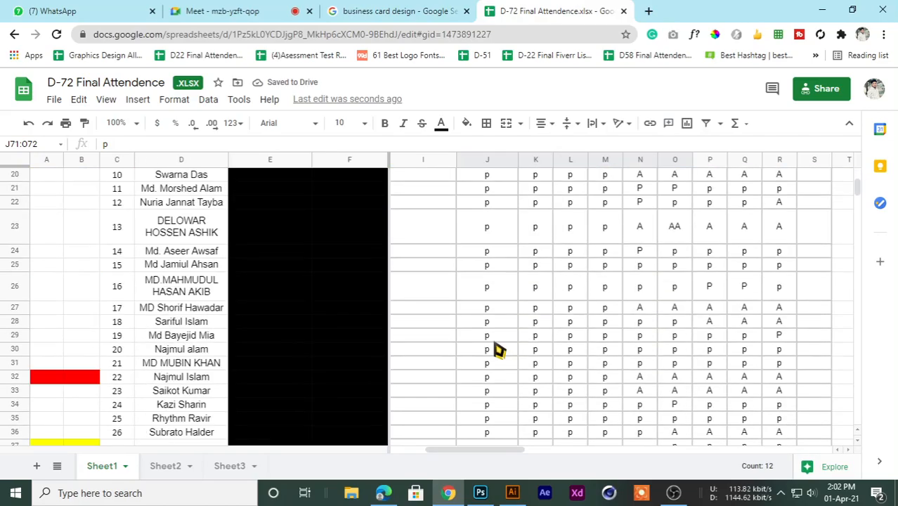
scroll(527, 389, up, 3)
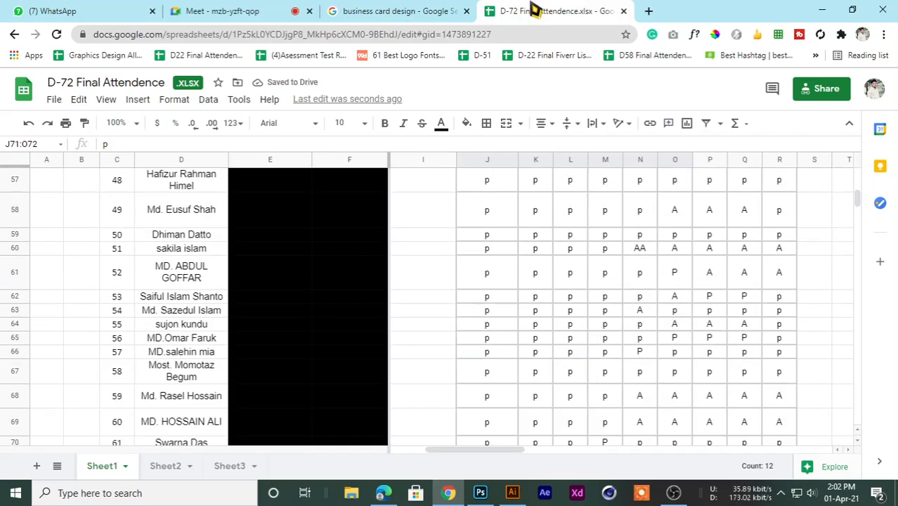
Check who is still present in the Meet call, going back and forth between the call and the attendance spreadsheet.
click(402, 10)
click(225, 10)
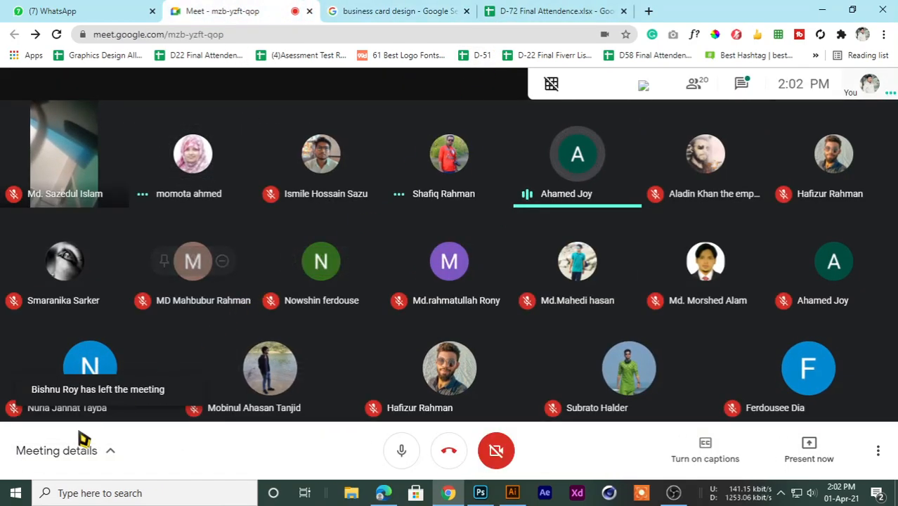
mouse_move(567, 169)
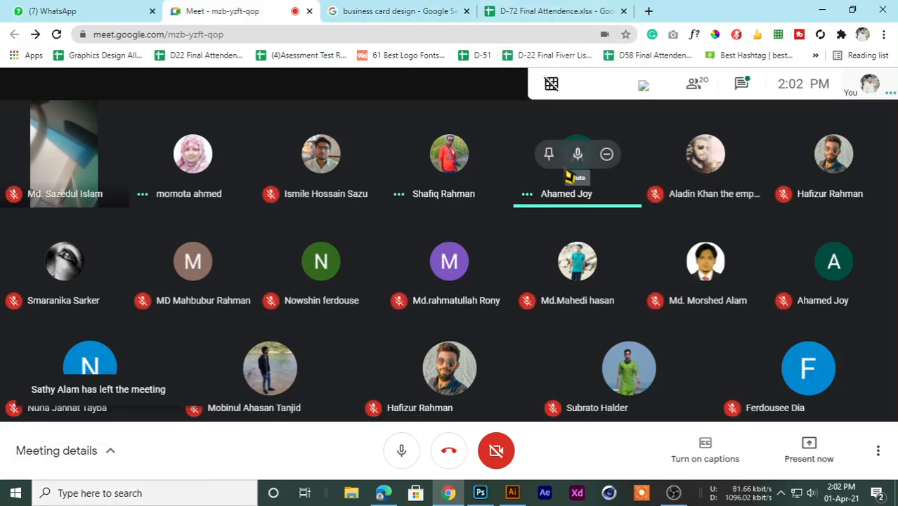
click(541, 9)
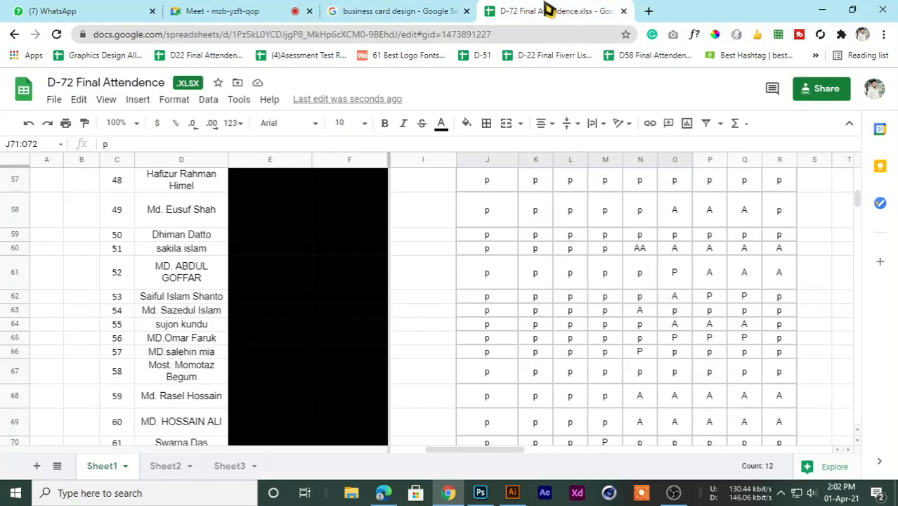
click(394, 11)
click(246, 11)
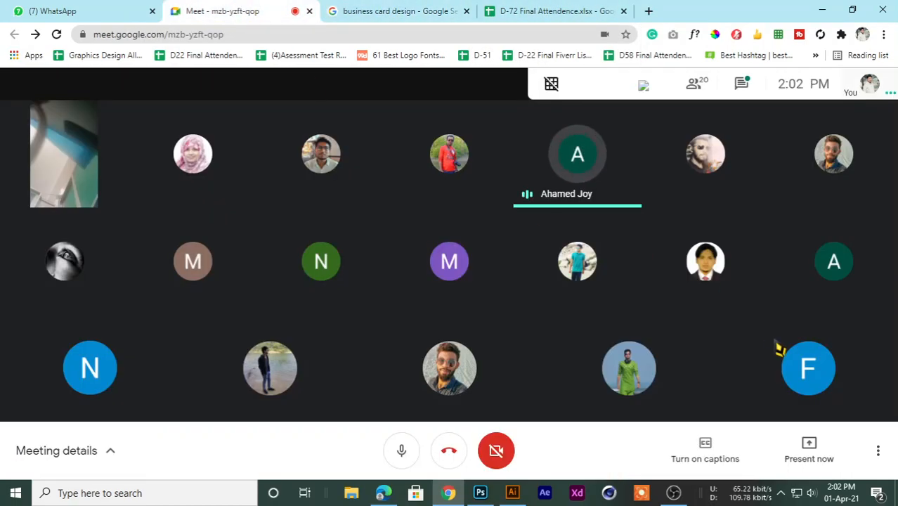
click(811, 492)
drag(740, 461, 726, 461)
click(436, 10)
click(555, 10)
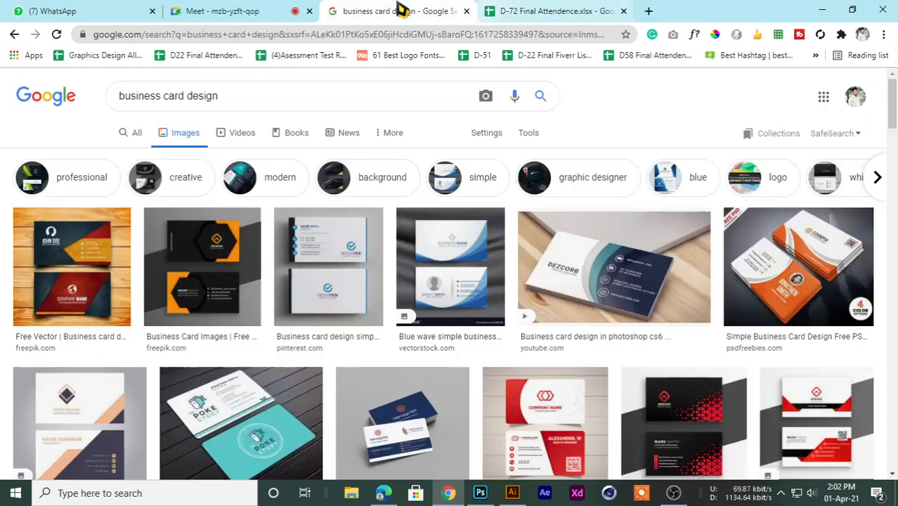
click(261, 10)
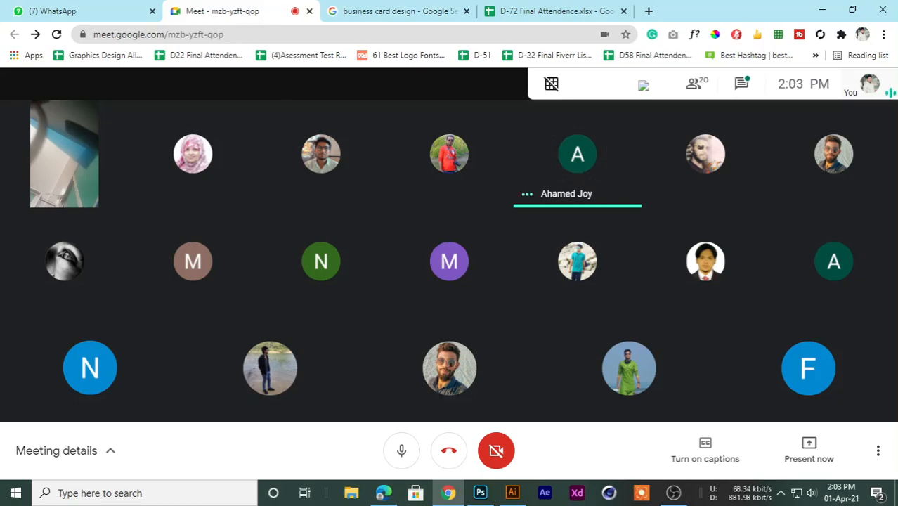
Mark the student with serial number 12 present for day 9 by entering "P" in R22, checking the Meet participants first.
click(383, 10)
click(590, 11)
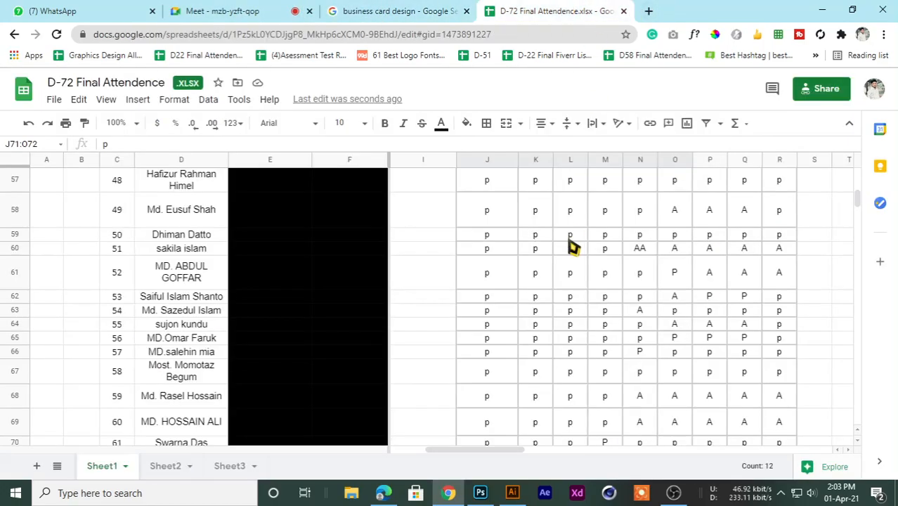
scroll(411, 345, down, 2)
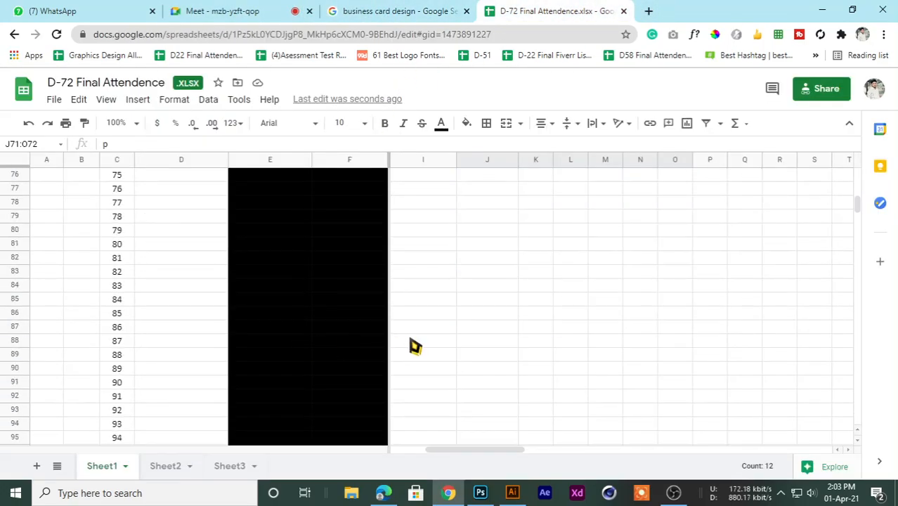
scroll(411, 345, up, 3)
drag(437, 450, 521, 465)
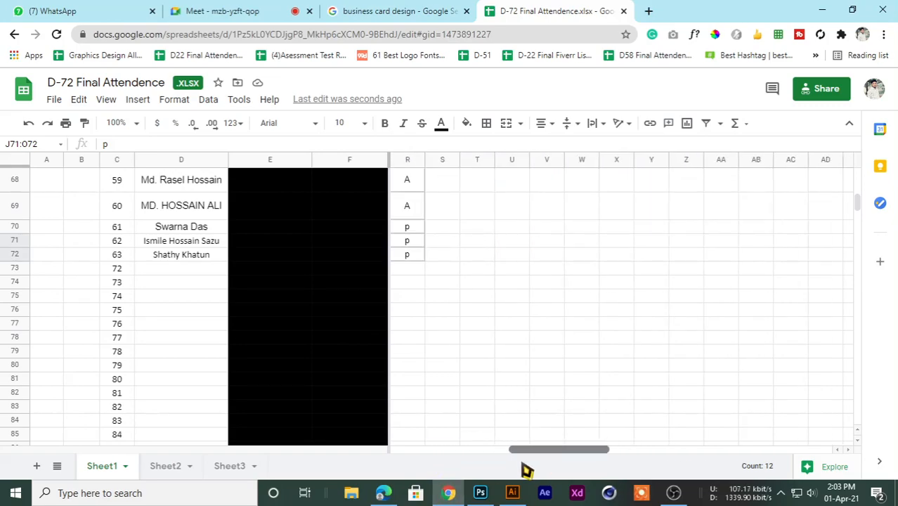
scroll(395, 387, up, 10)
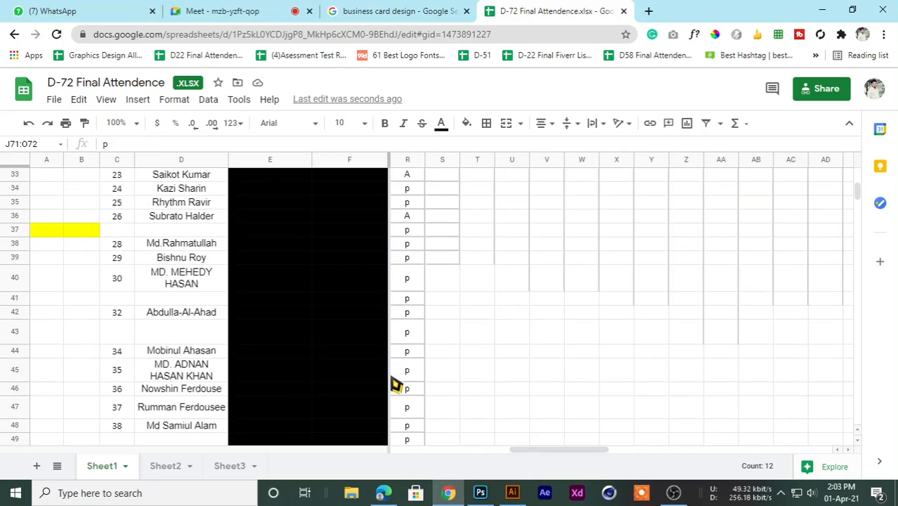
scroll(395, 387, up, 4)
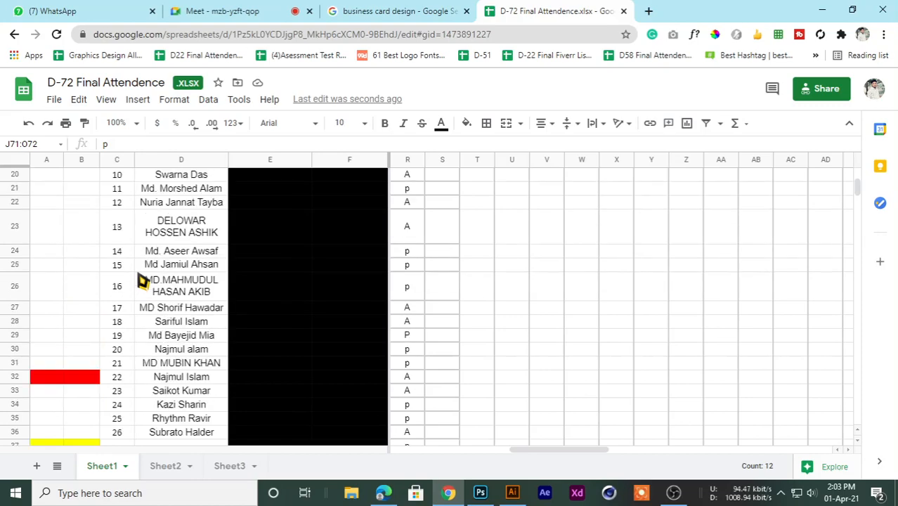
scroll(125, 262, up, 1)
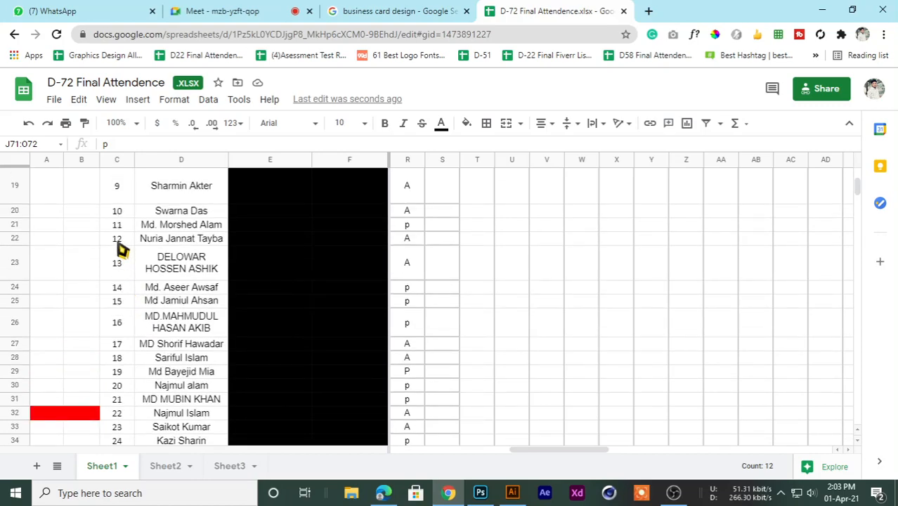
click(174, 242)
click(414, 240)
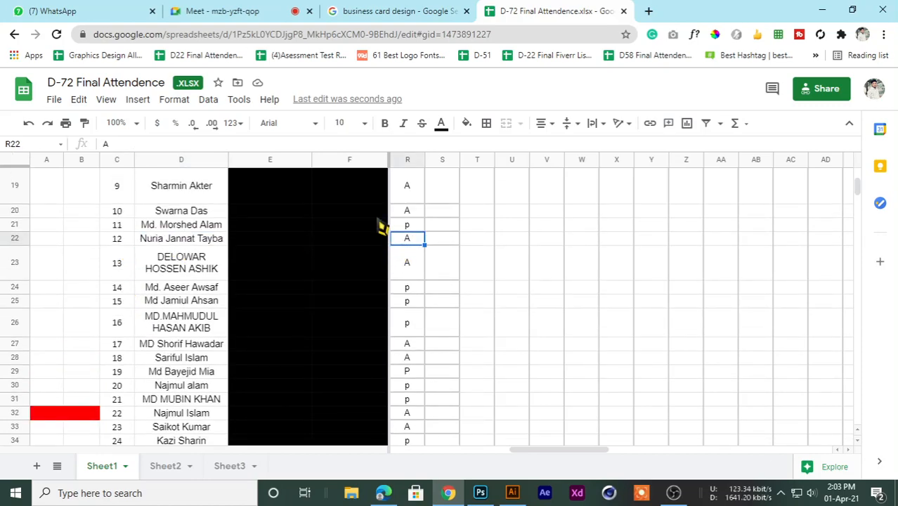
click(181, 10)
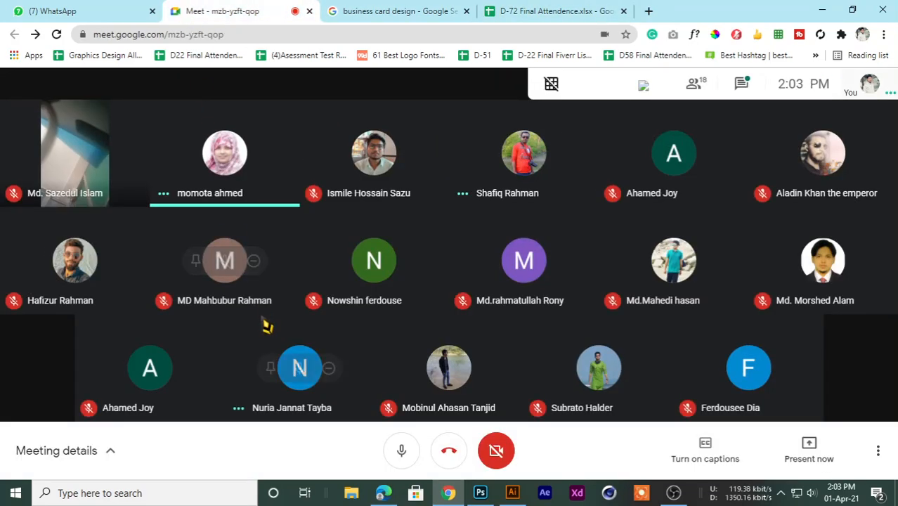
click(533, 11)
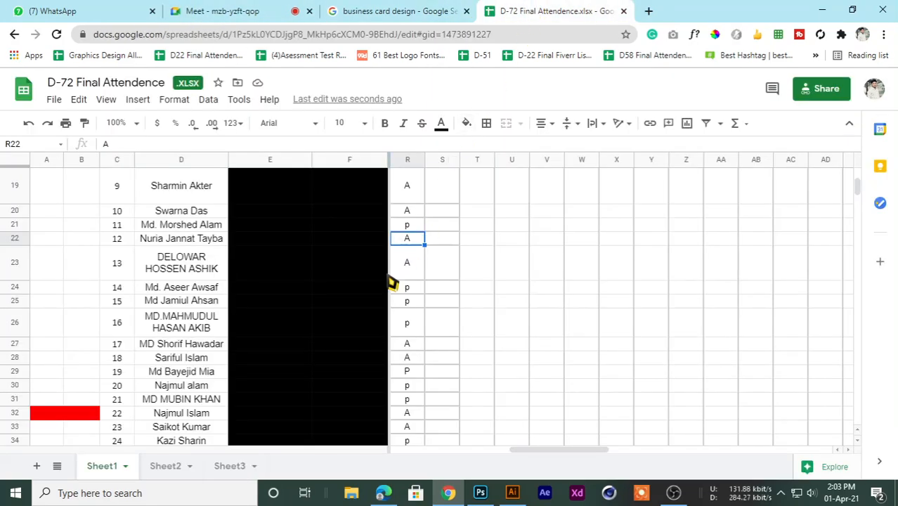
text(P)
click(476, 226)
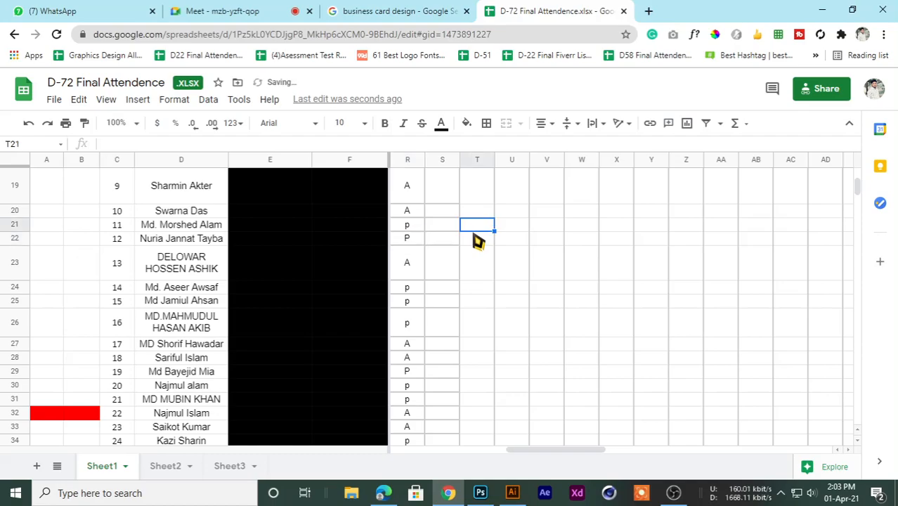
Close the attendance spreadsheet and leave the class by closing the Meet call.
scroll(315, 331, down, 2)
scroll(315, 327, up, 5)
click(623, 11)
click(267, 9)
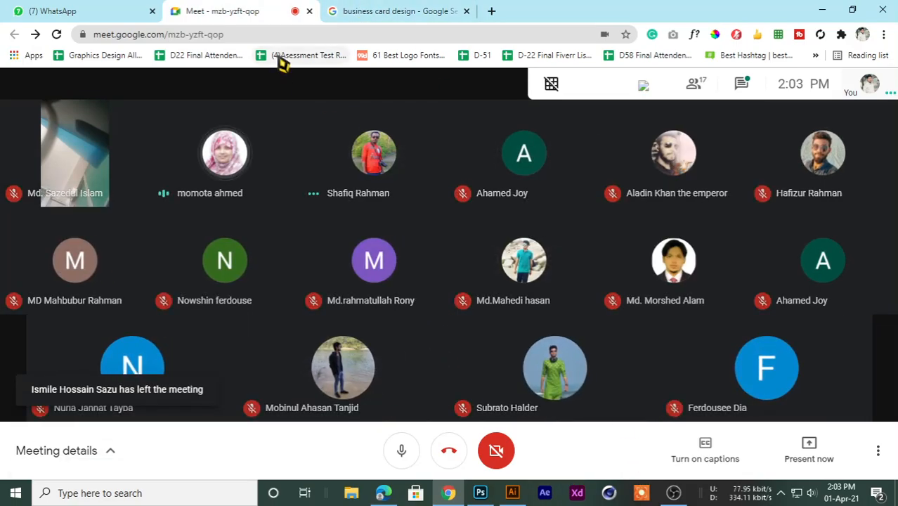
click(309, 11)
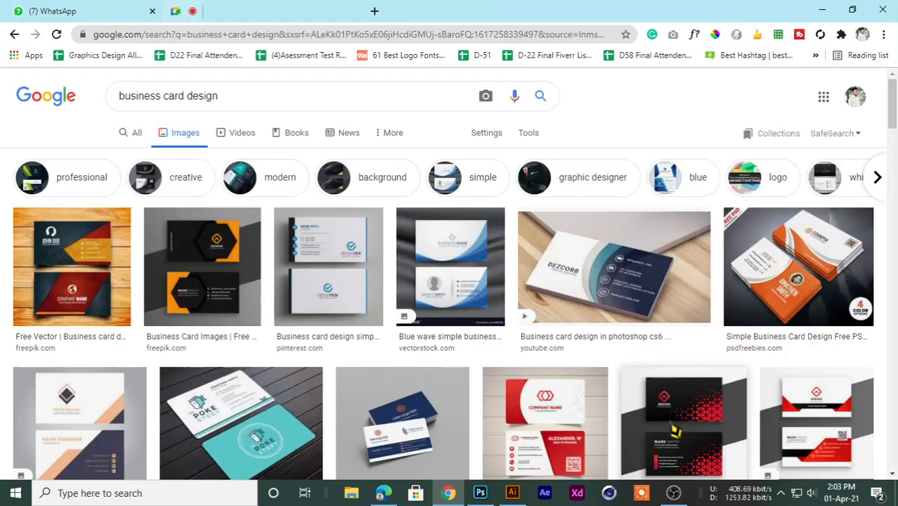